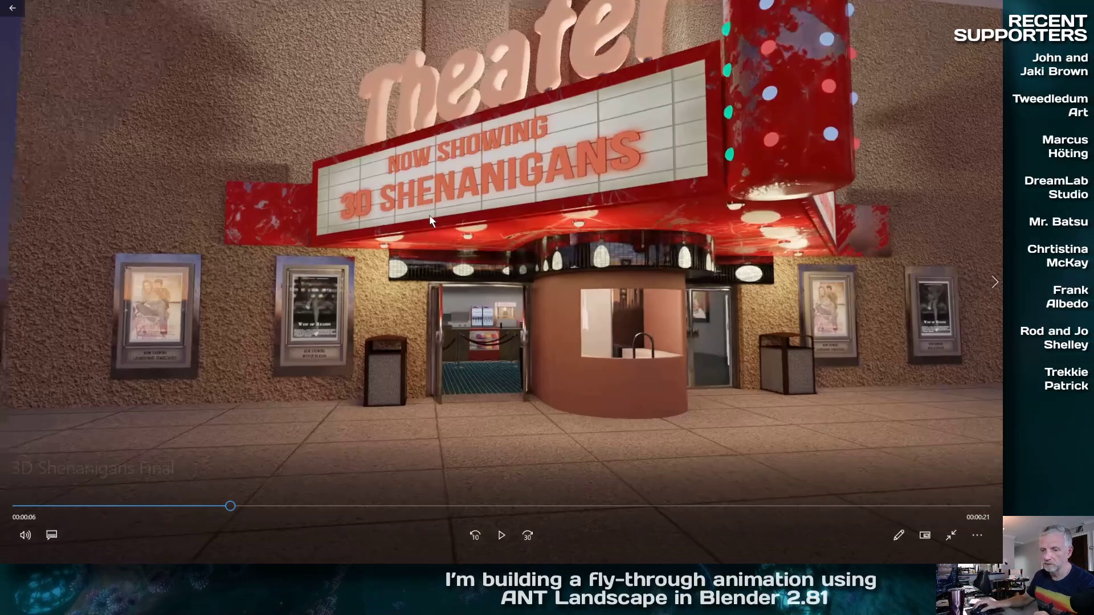
Replay the 3D Shenanigans Final video from its beginning, and close the video player and the Cinema folder window
{"action": "left_click_drag", "start_coordinate": [228, 508], "coordinate": [2, 529]}
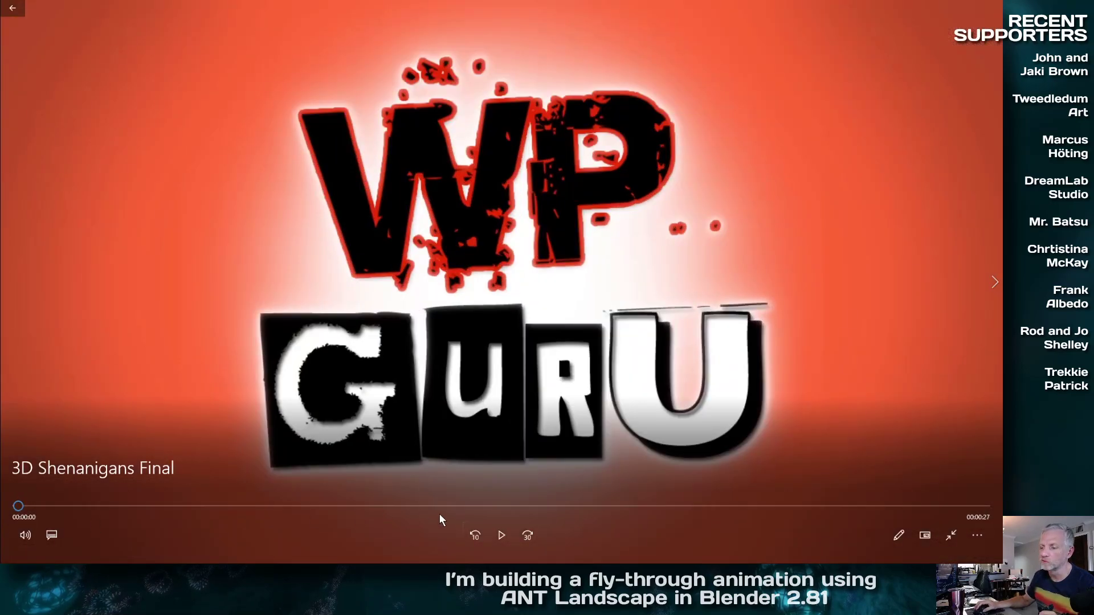
{"action": "left_click", "coordinate": [505, 533]}
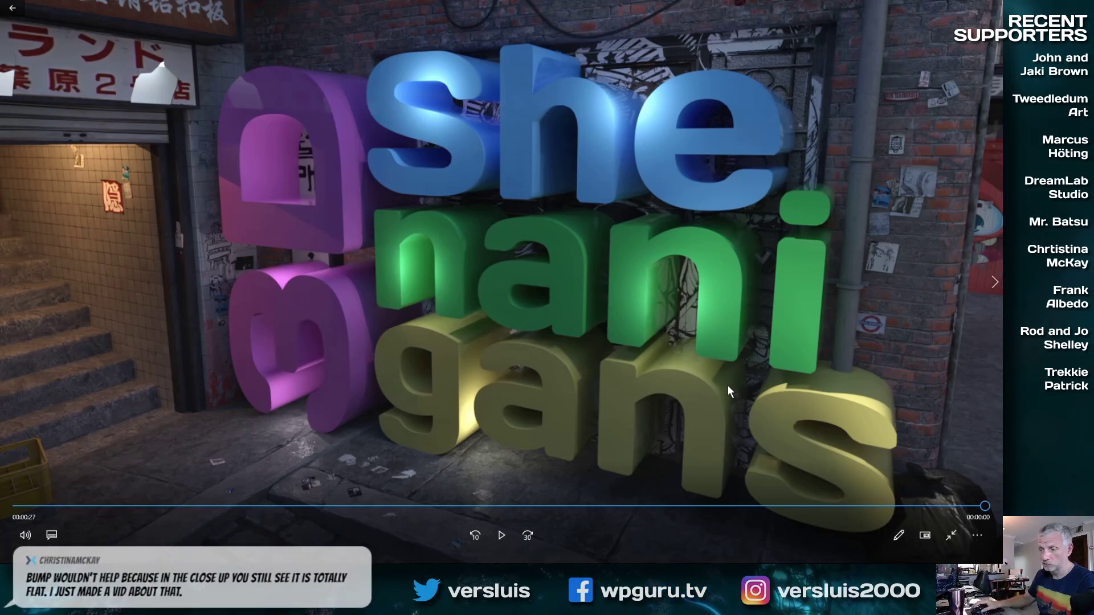
{"action": "left_click", "coordinate": [942, 534]}
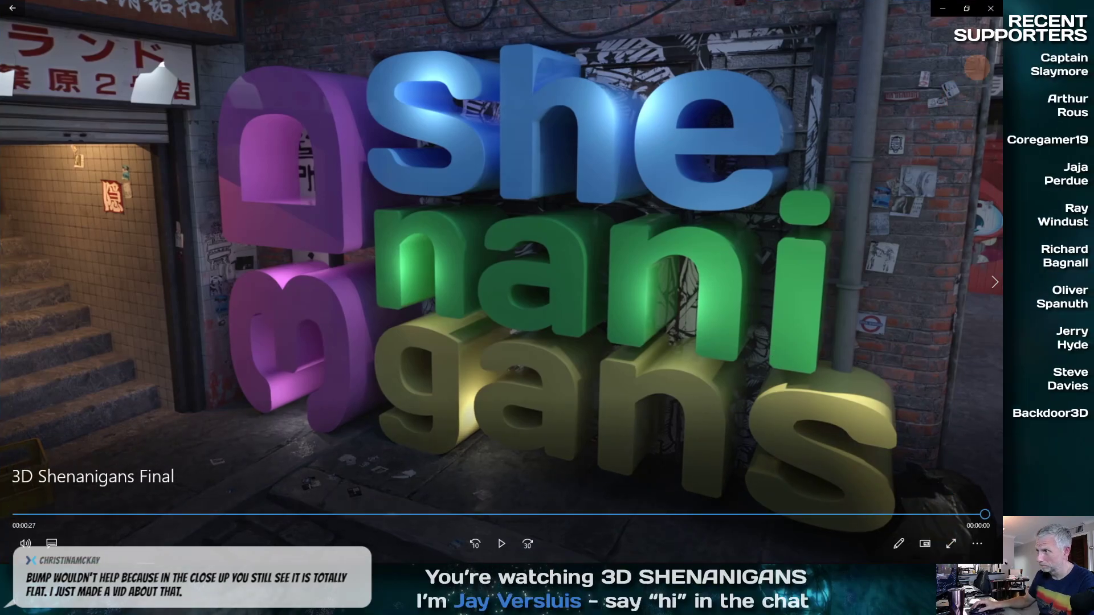
{"action": "left_click", "coordinate": [992, 10]}
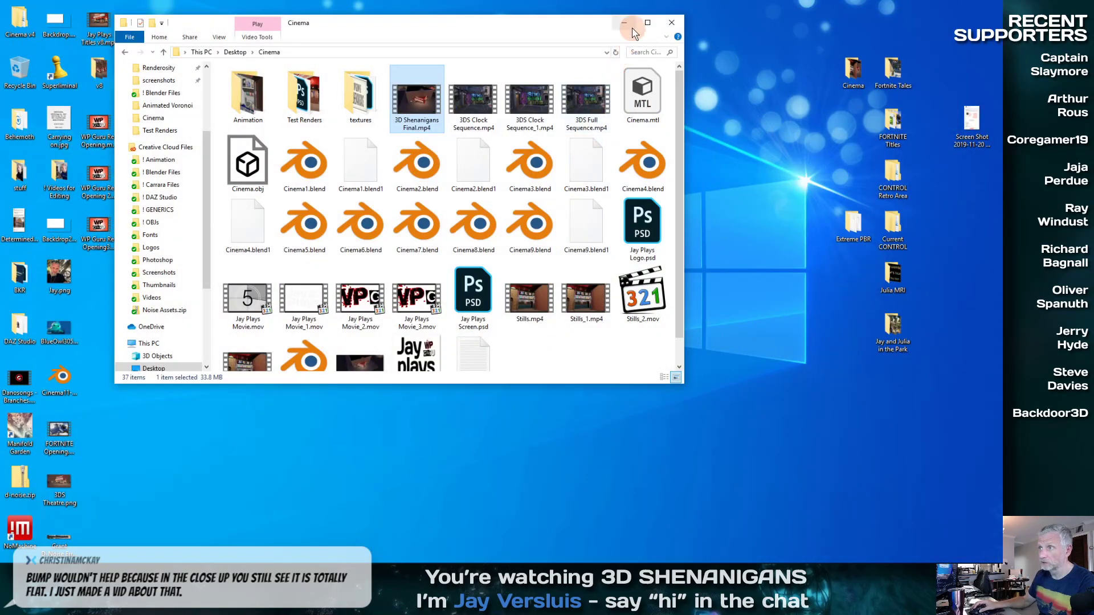
{"action": "left_click", "coordinate": [672, 23]}
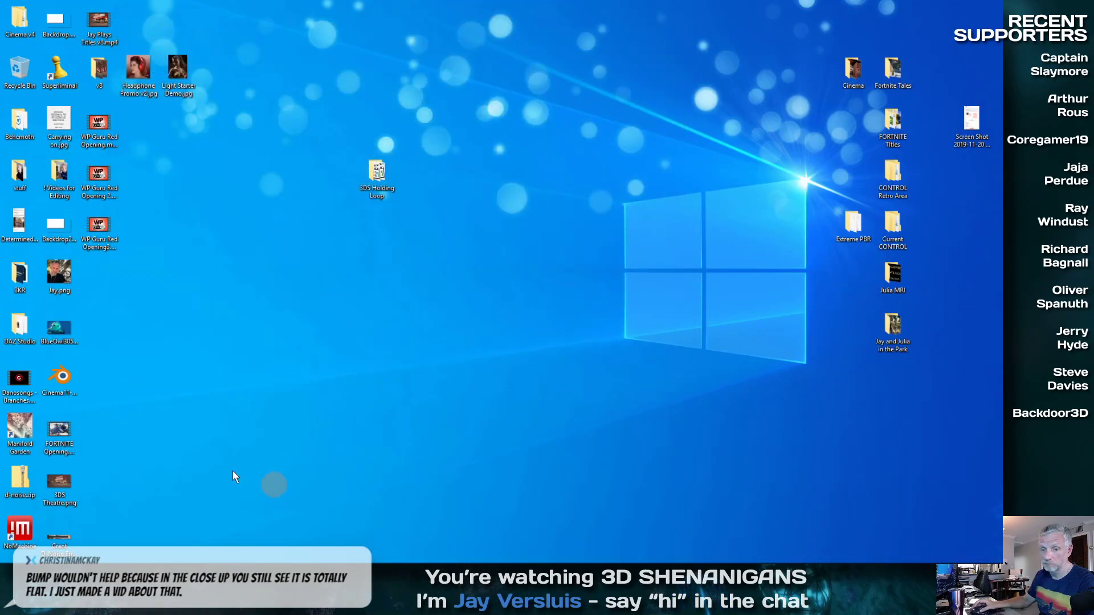
Launch DAZ Install Manager and sign in with the remembered account to load the downloadable products
{"action": "mouse_move", "coordinate": [5, 566]}
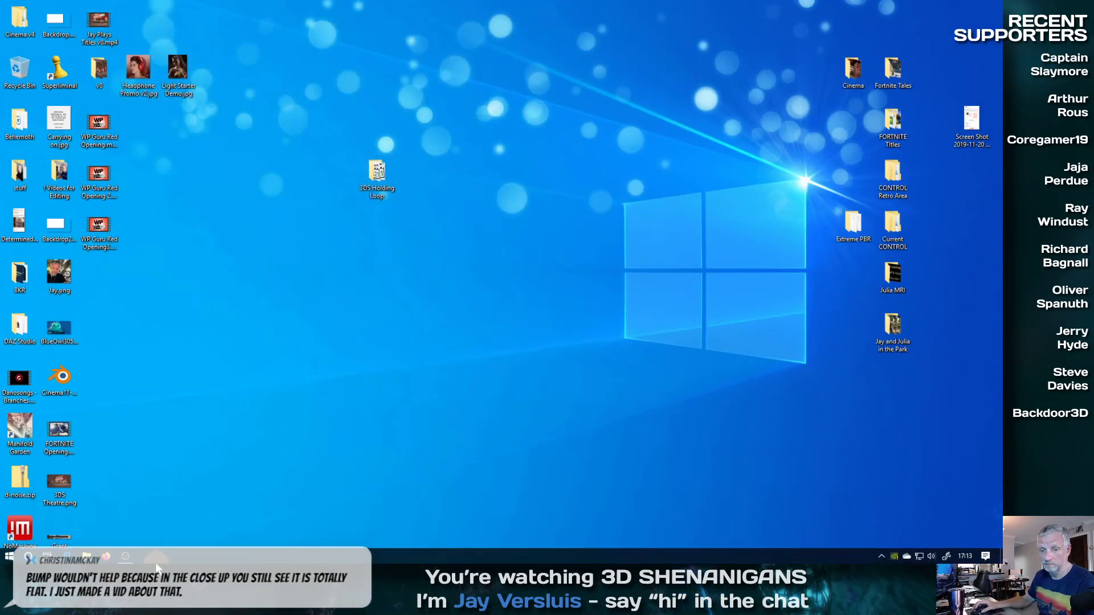
{"action": "left_click", "coordinate": [9, 556]}
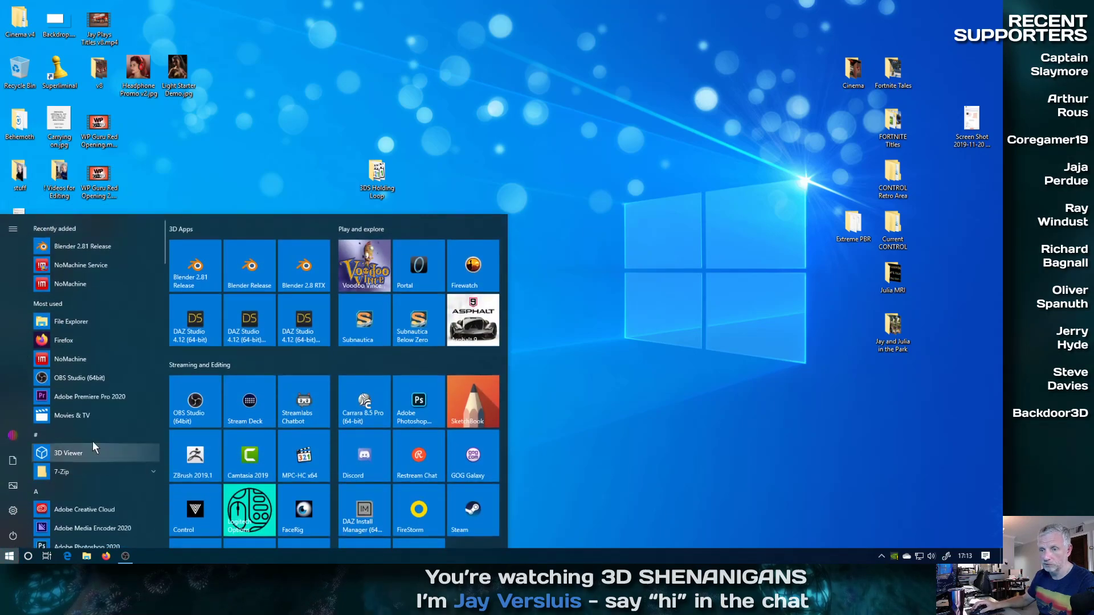
{"action": "left_click", "coordinate": [364, 509]}
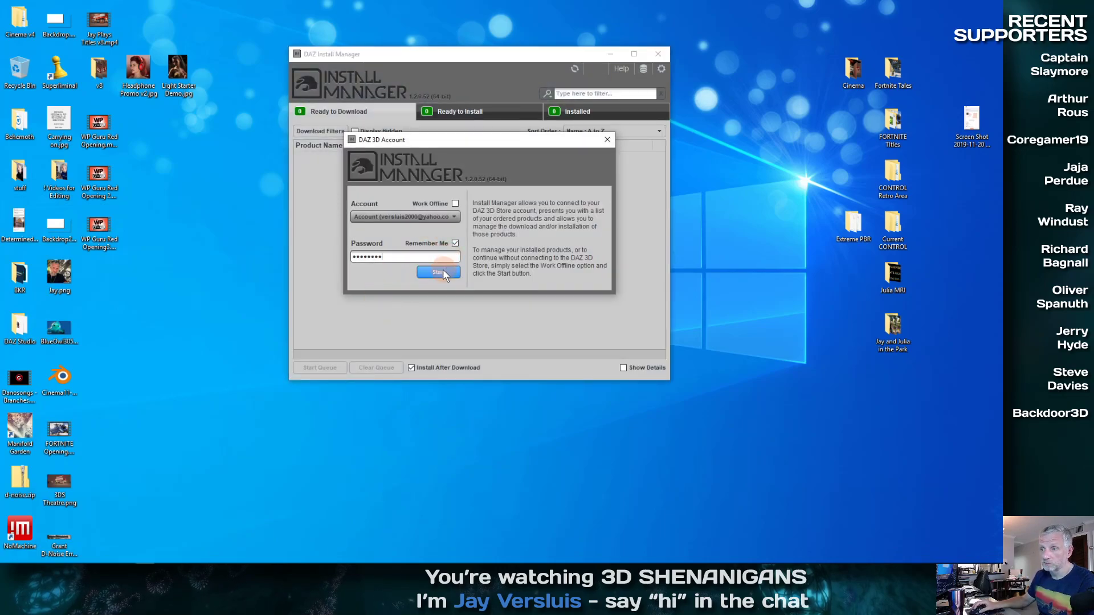
{"action": "left_click", "coordinate": [439, 273]}
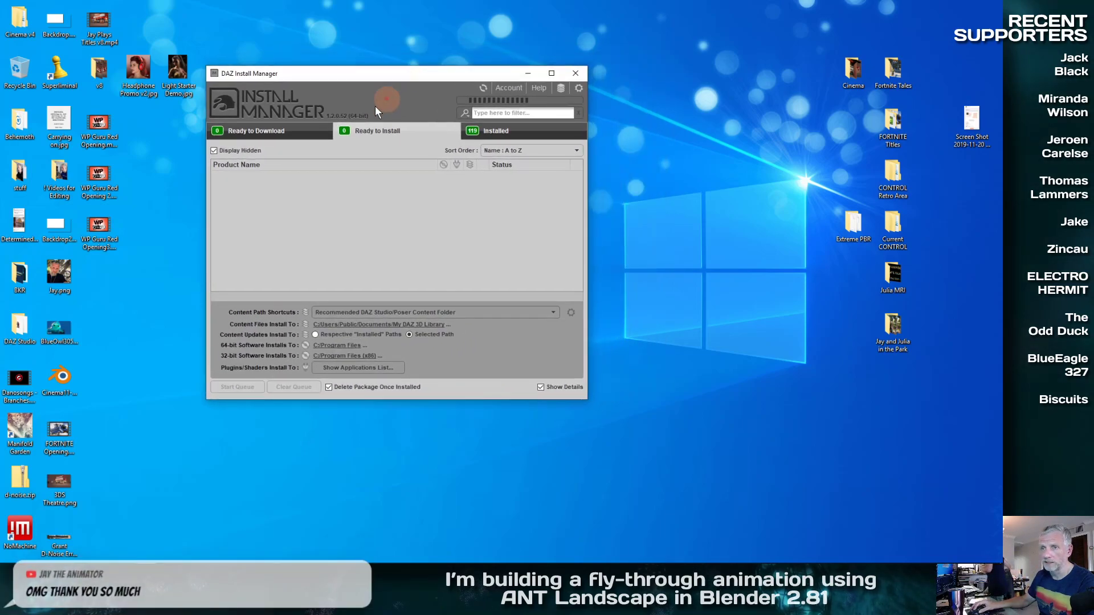
{"action": "left_click_drag", "start_coordinate": [393, 76], "coordinate": [395, 103]}
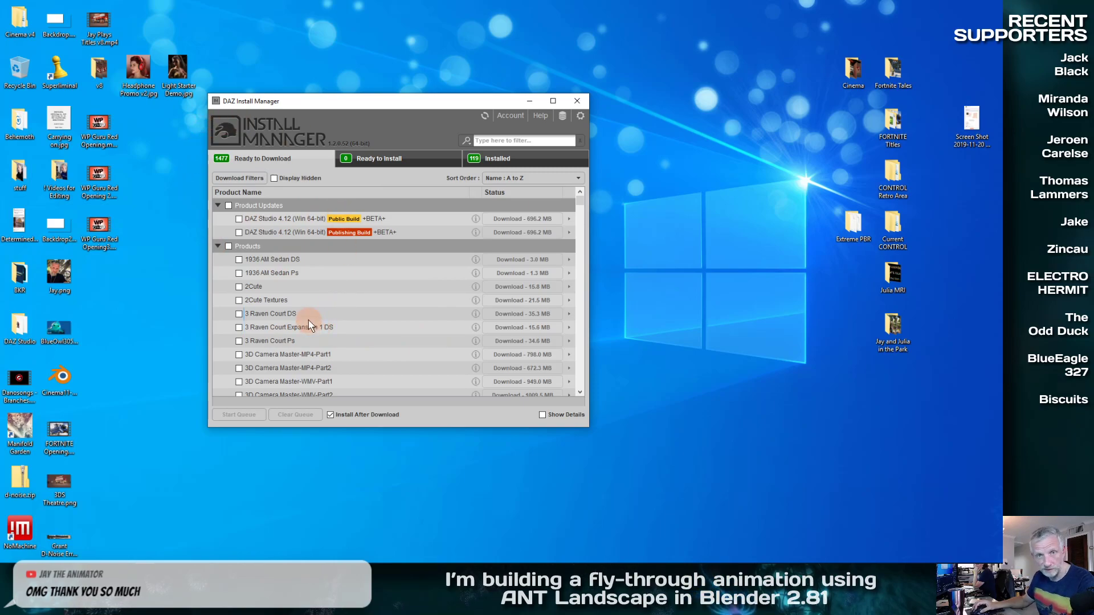
{"action": "mouse_move", "coordinate": [292, 315]}
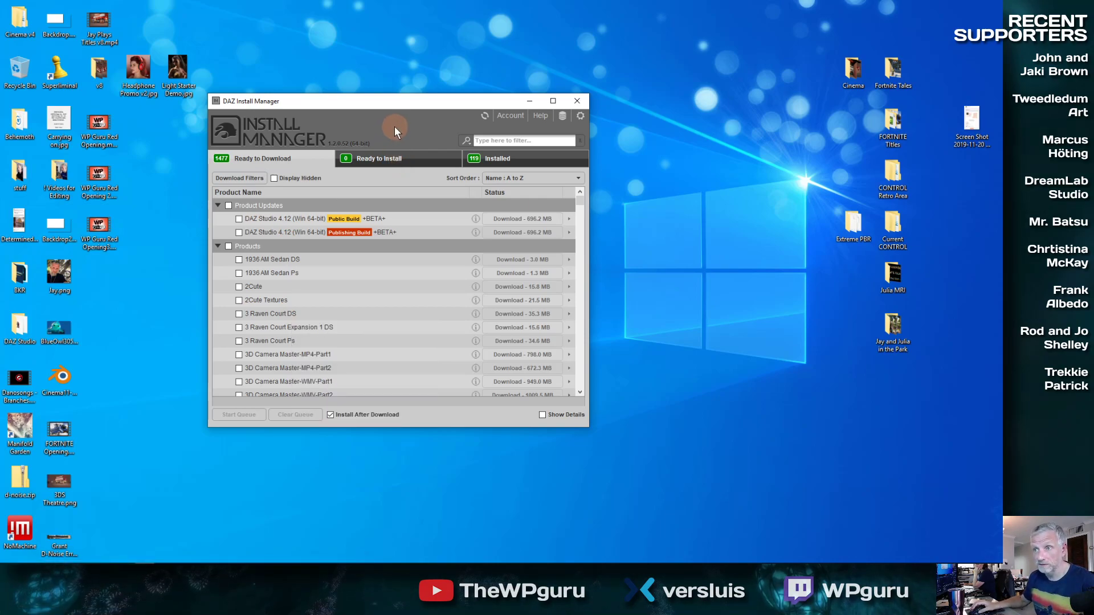
{"action": "left_click_drag", "start_coordinate": [399, 103], "coordinate": [359, 113]}
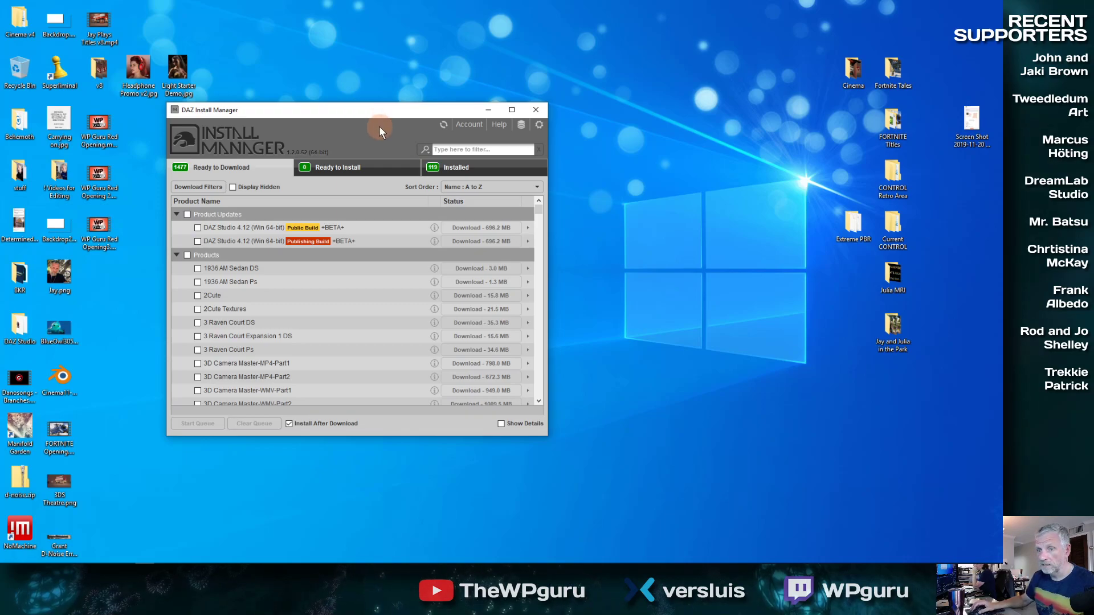
{"action": "left_click", "coordinate": [465, 148]}
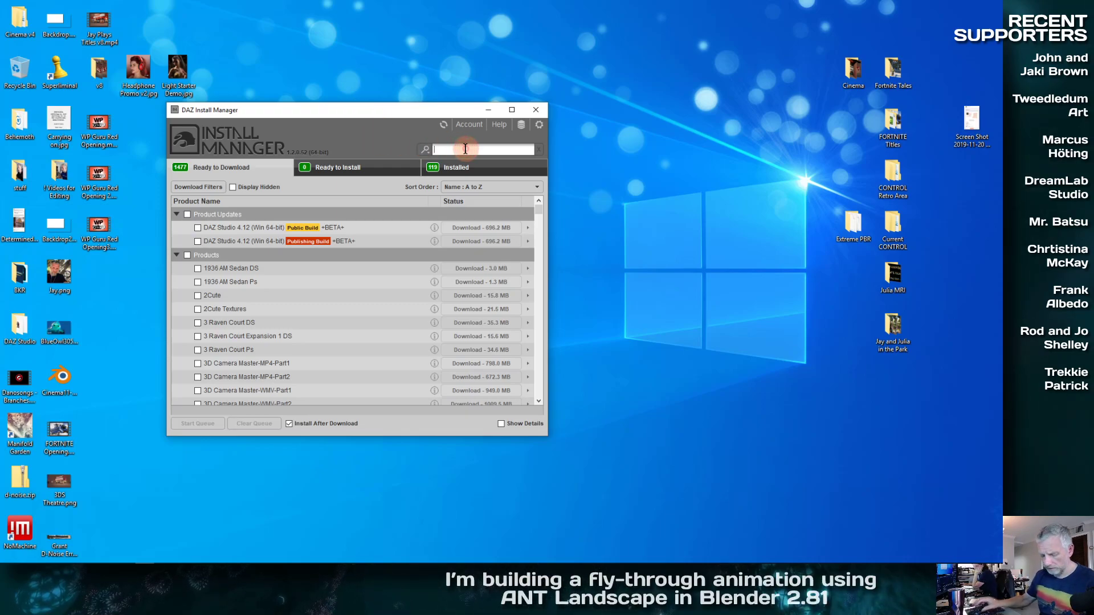
Switch to Firefox, close the Mixer and Restream pages, and bring up the Sci-Fi Hover Cart product page
{"action": "mouse_move", "coordinate": [55, 563]}
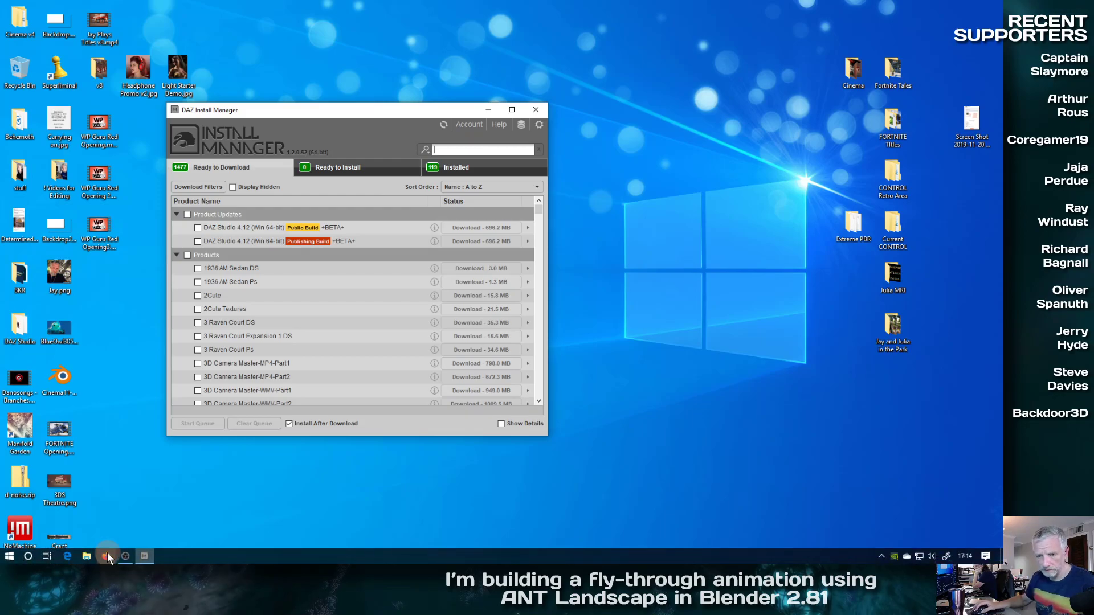
{"action": "left_click", "coordinate": [106, 555]}
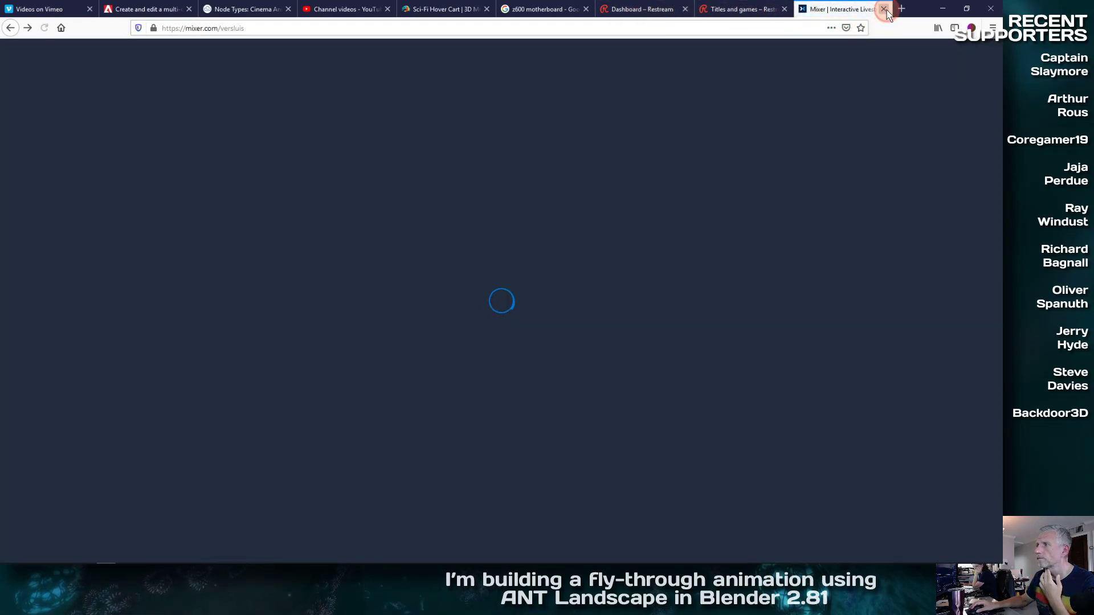
{"action": "left_click", "coordinate": [883, 9]}
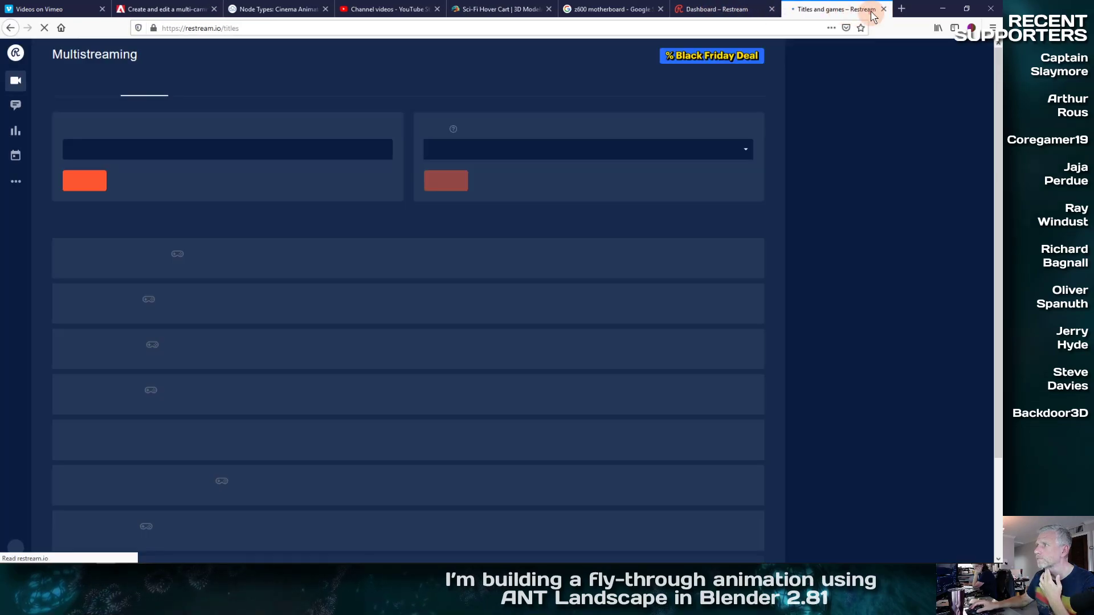
{"action": "left_click", "coordinate": [884, 9]}
{"action": "left_click", "coordinate": [812, 9]}
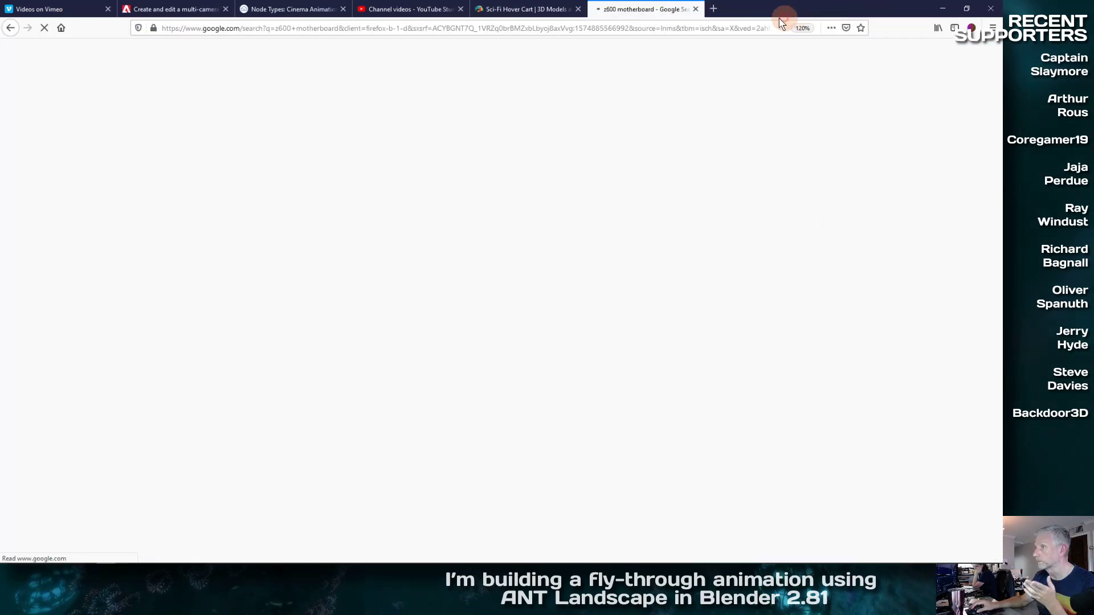
{"action": "left_click", "coordinate": [536, 9]}
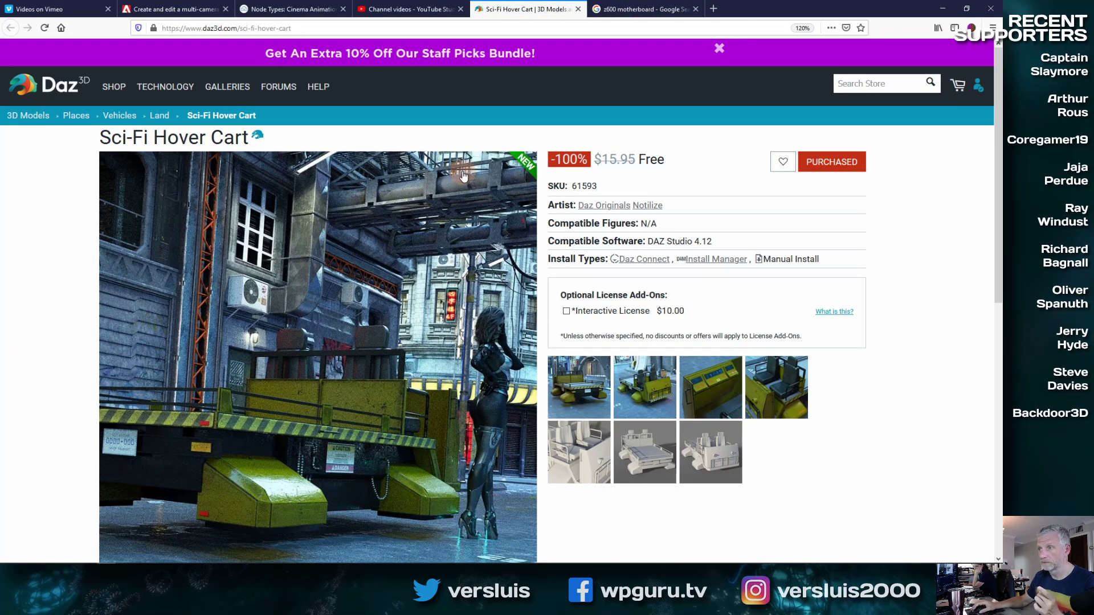
Examine the Sci-Fi Hover Cart's promotional images, from the textured views through the untextured renders, and close the image viewer
{"action": "scroll", "coordinate": [26, 333], "scroll_direction": "down", "scroll_amount": 2}
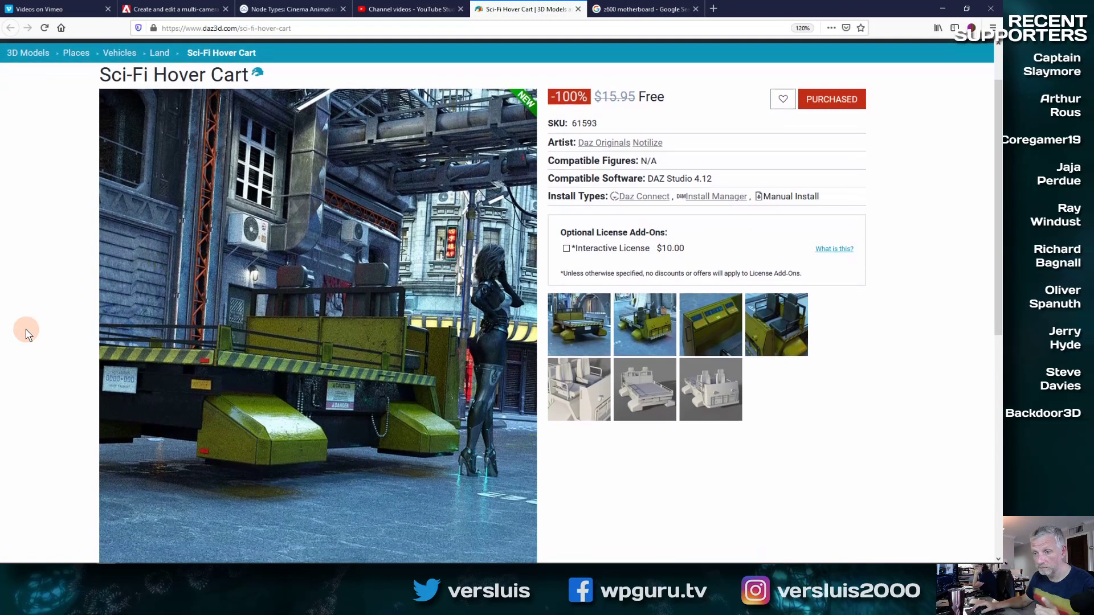
{"action": "left_click", "coordinate": [580, 323]}
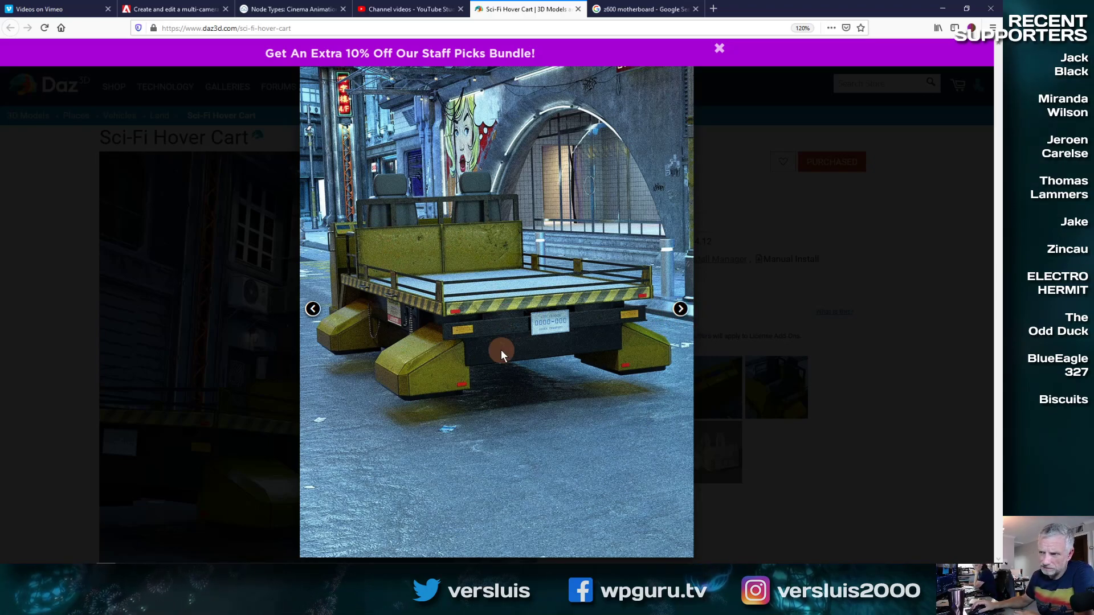
{"action": "left_click", "coordinate": [681, 311]}
{"action": "left_click", "coordinate": [681, 311]}
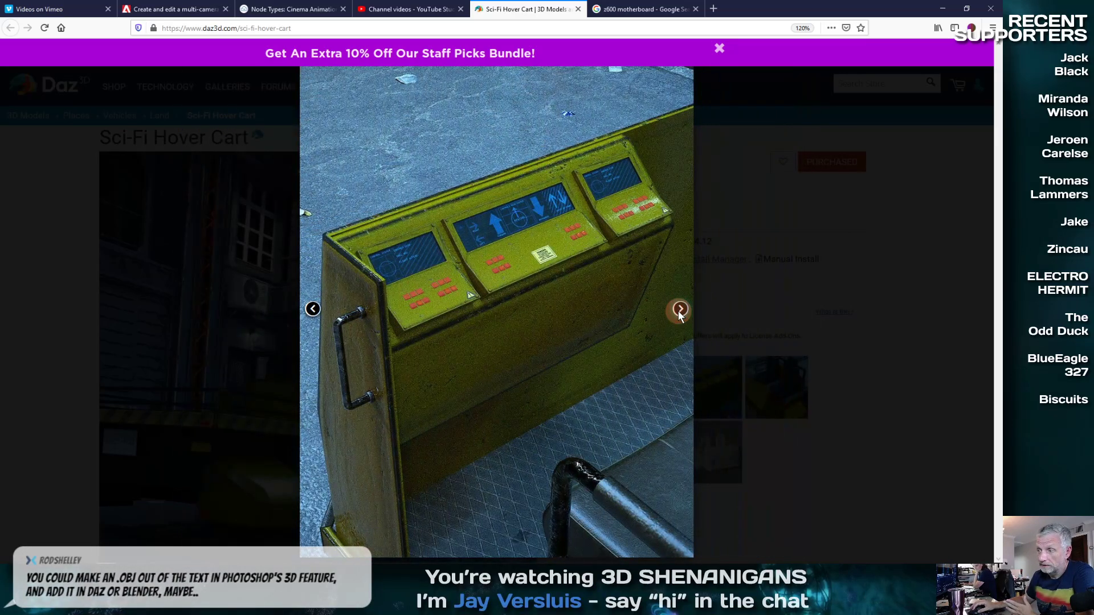
{"action": "left_click", "coordinate": [680, 311]}
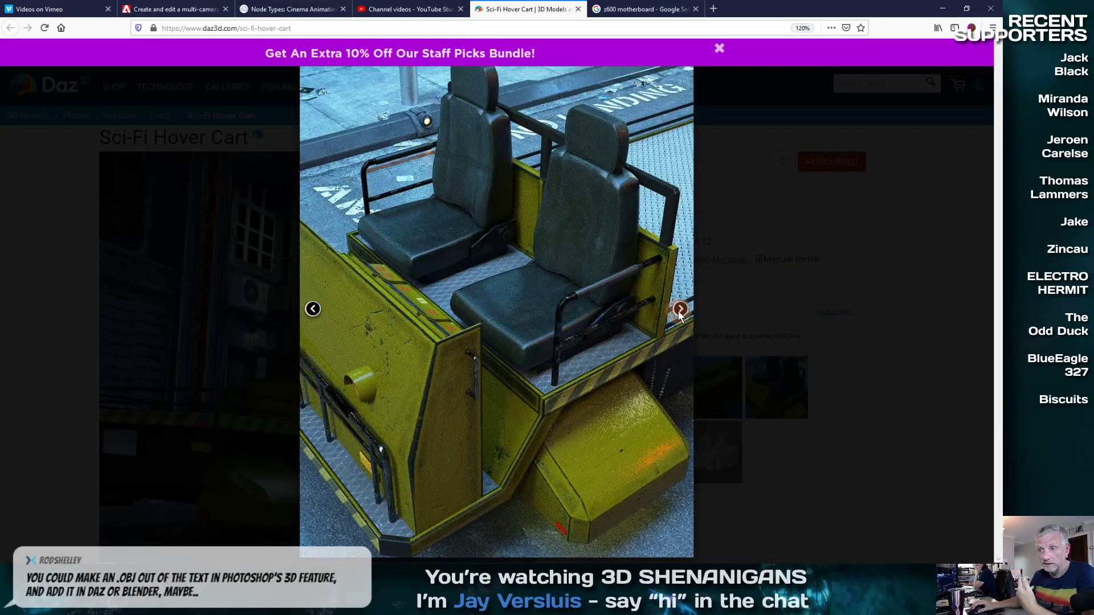
{"action": "left_click", "coordinate": [680, 310]}
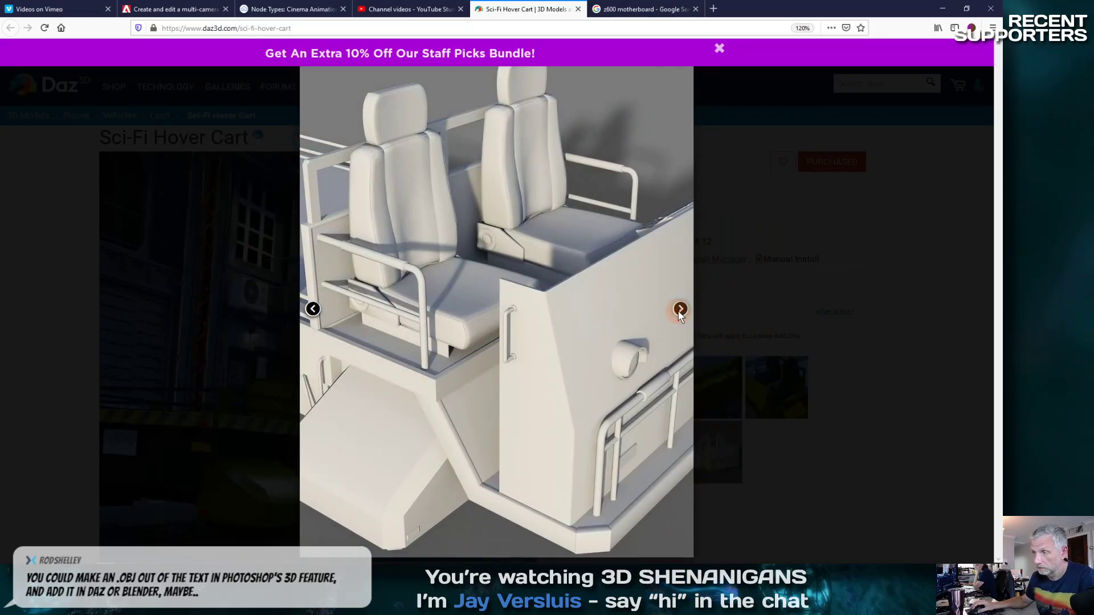
{"action": "left_click", "coordinate": [681, 311]}
{"action": "left_click", "coordinate": [683, 307]}
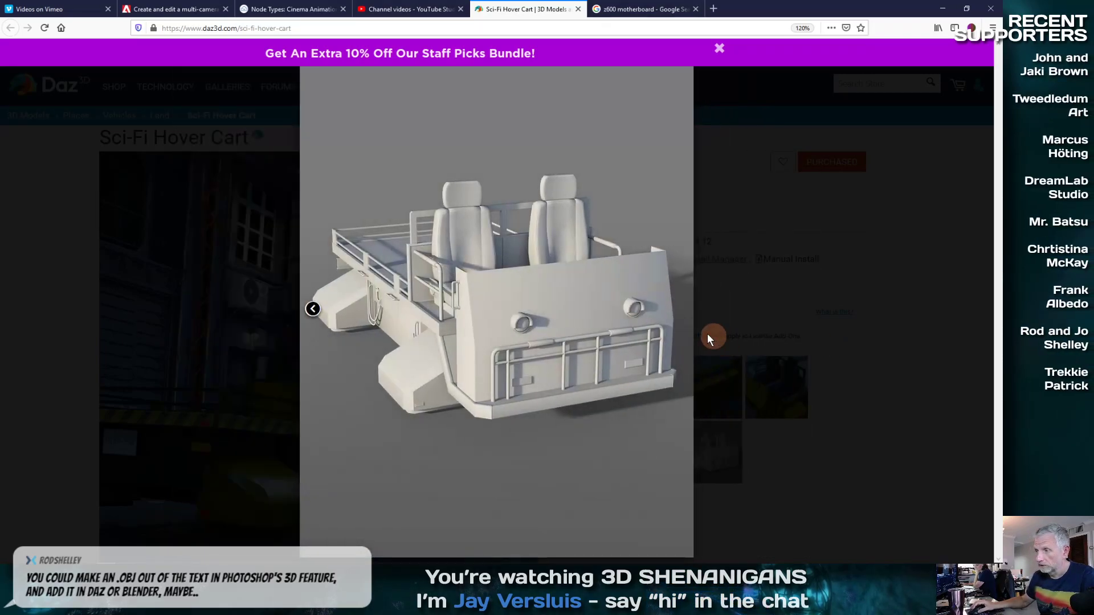
{"action": "left_click", "coordinate": [729, 140]}
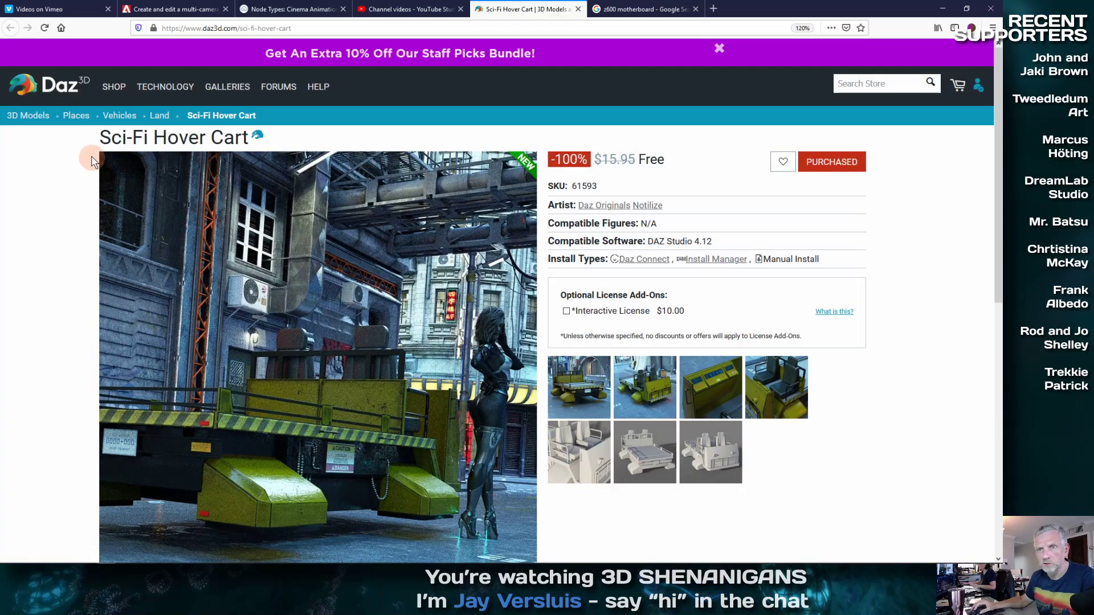
Return to DAZ Install Manager and filter the products by "sci-fi hover"
{"action": "left_click", "coordinate": [942, 9]}
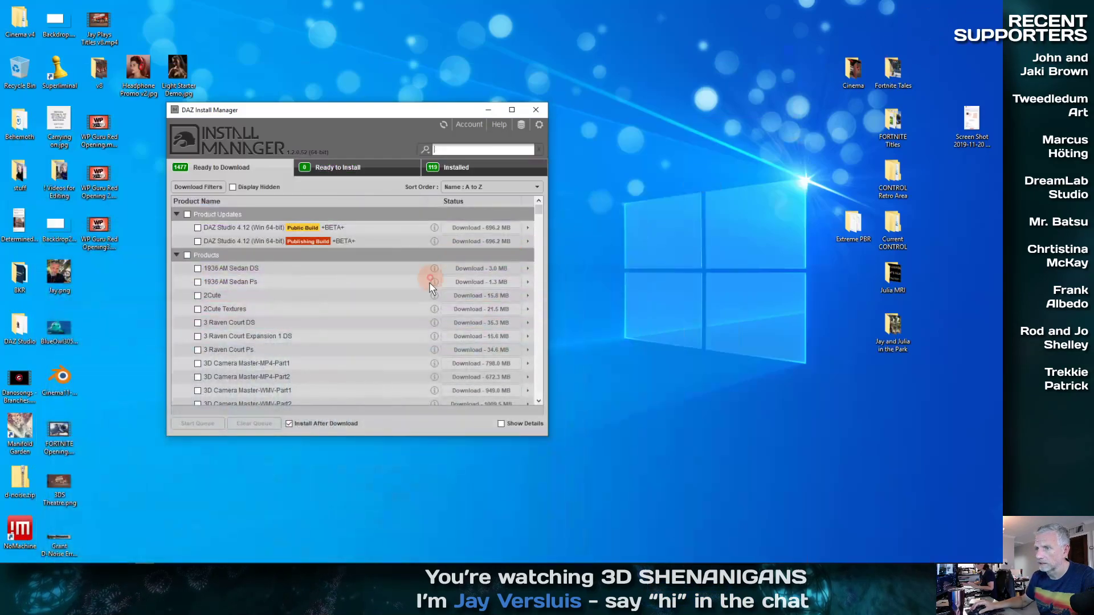
{"action": "left_click", "coordinate": [483, 151]}
{"action": "type", "text": "sci"}
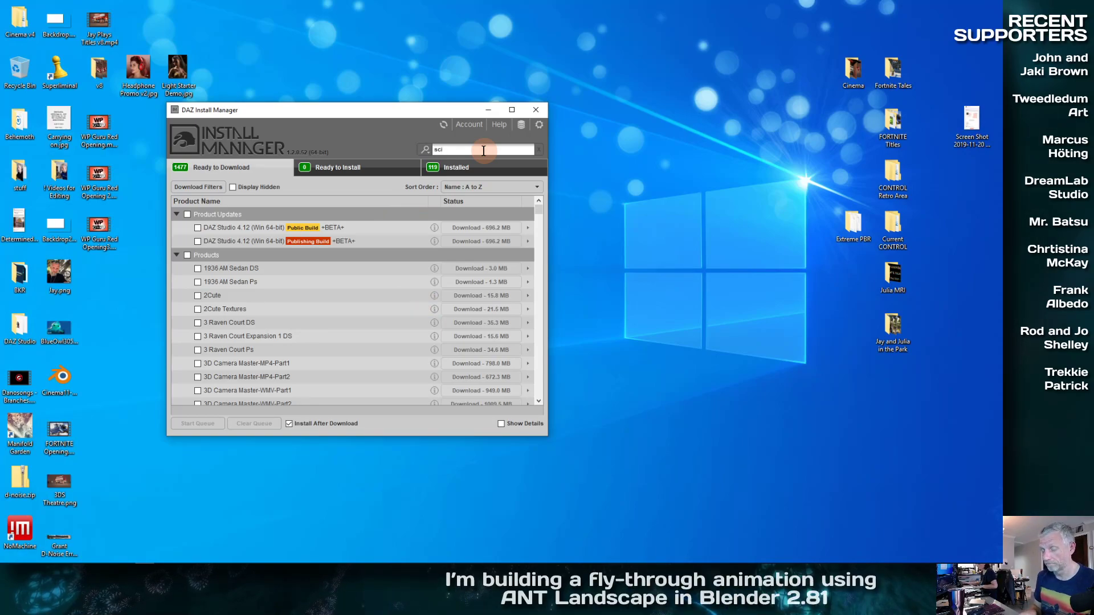
{"action": "type", "text": "-fi hove"}
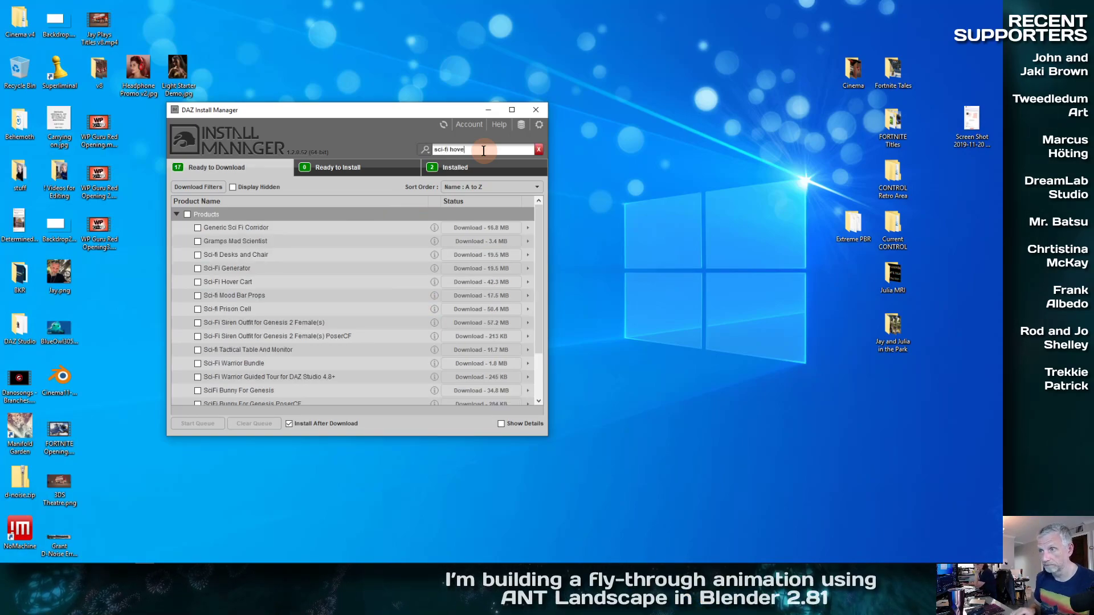
{"action": "type", "text": "r"}
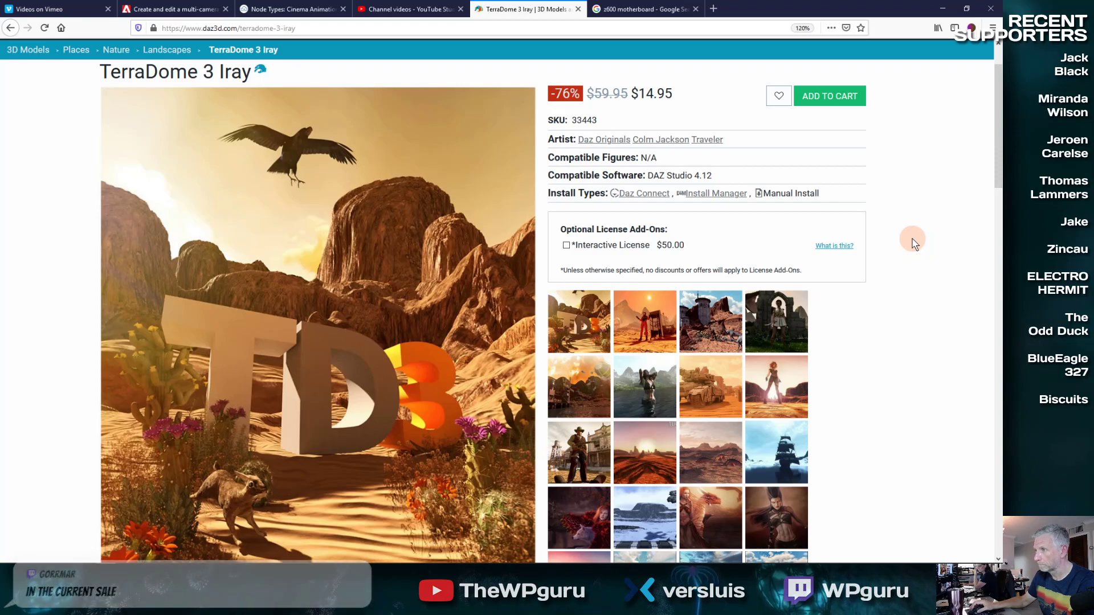
Copy the web address of the TerraDome 3 Iray product page, and return to Blender, closing the File Explorer window
{"action": "right_click", "coordinate": [342, 28]}
{"action": "left_click", "coordinate": [382, 63]}
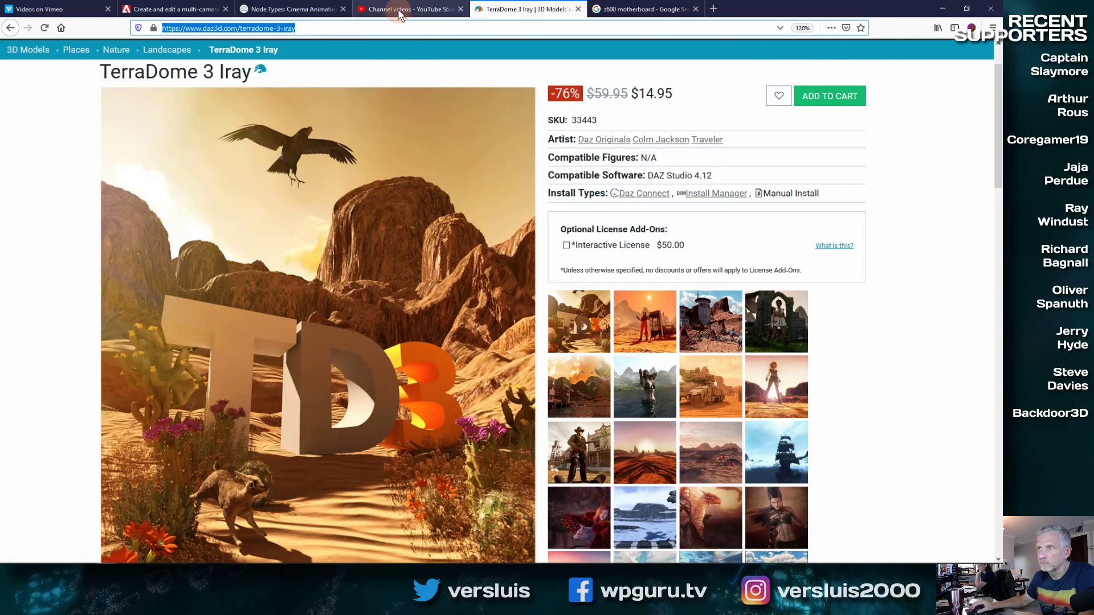
{"action": "left_click", "coordinate": [941, 8]}
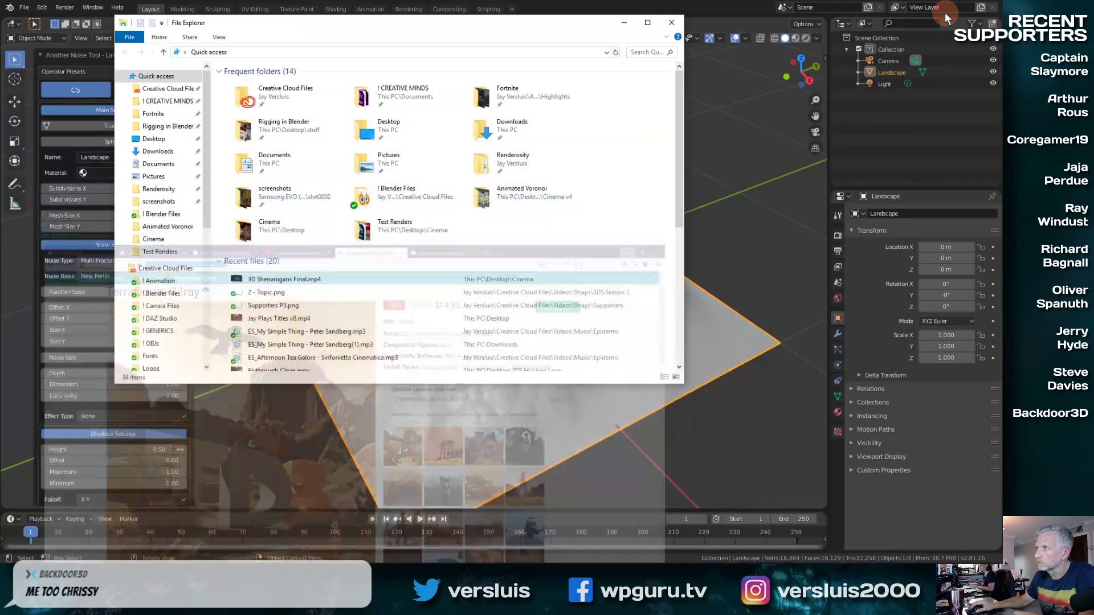
{"action": "left_click", "coordinate": [670, 23]}
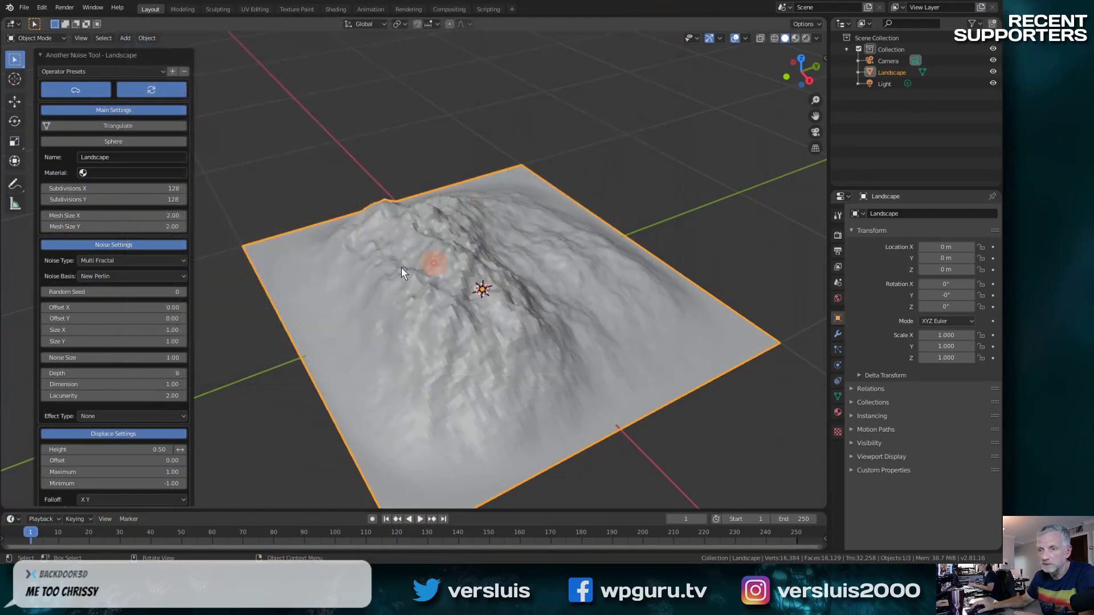
Delete the existing landscape object and add a new Landscape mesh in its place
{"action": "left_click", "coordinate": [166, 264]}
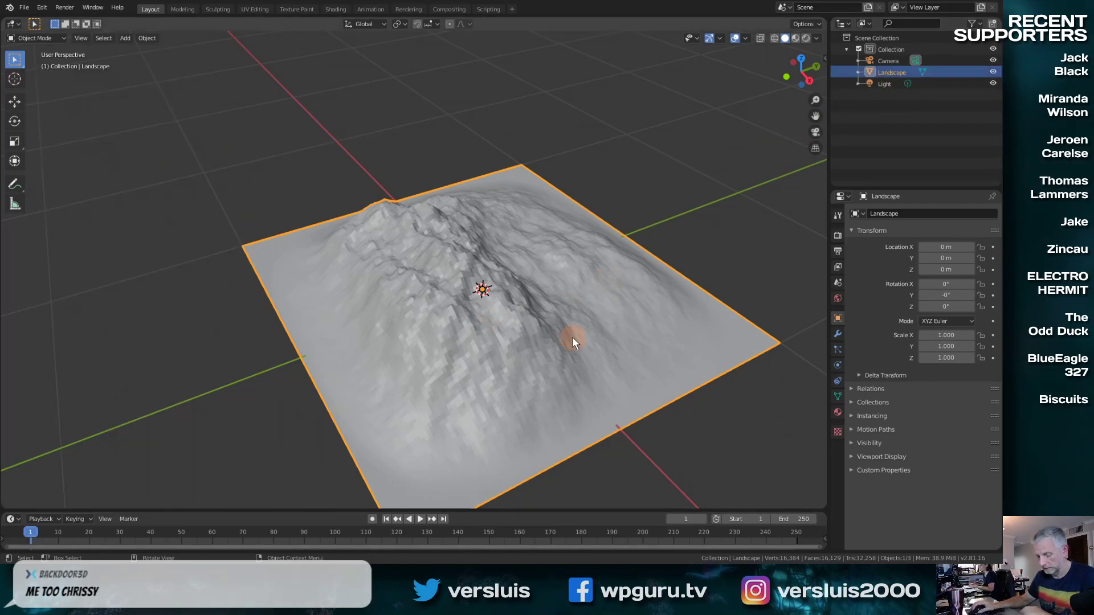
{"action": "key", "text": "x"}
{"action": "left_click", "coordinate": [542, 340]}
{"action": "key", "text": "shift+a"}
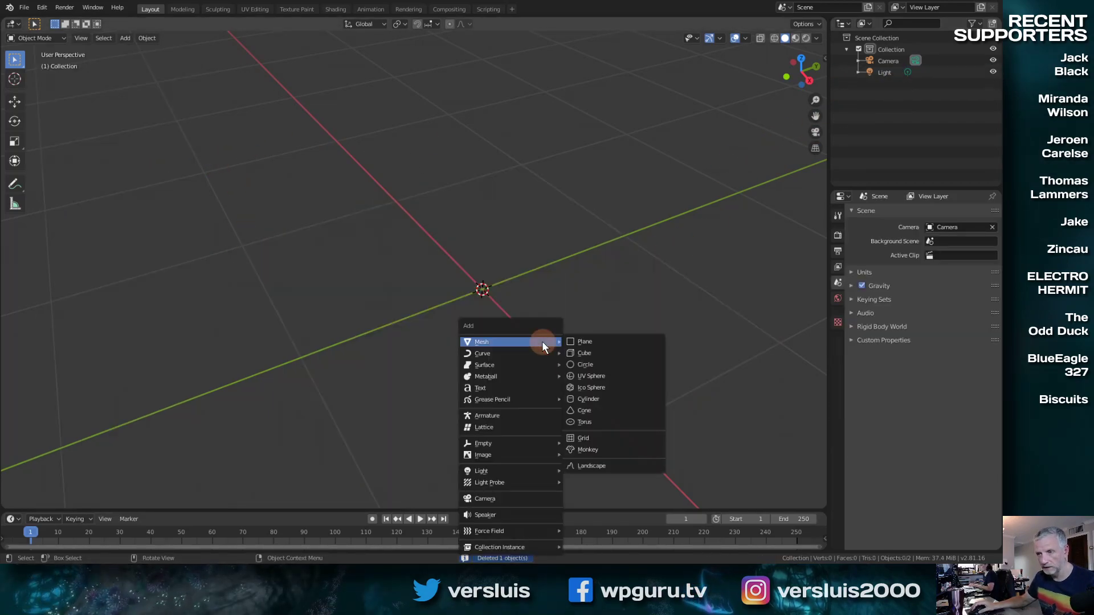
{"action": "left_click", "coordinate": [603, 465]}
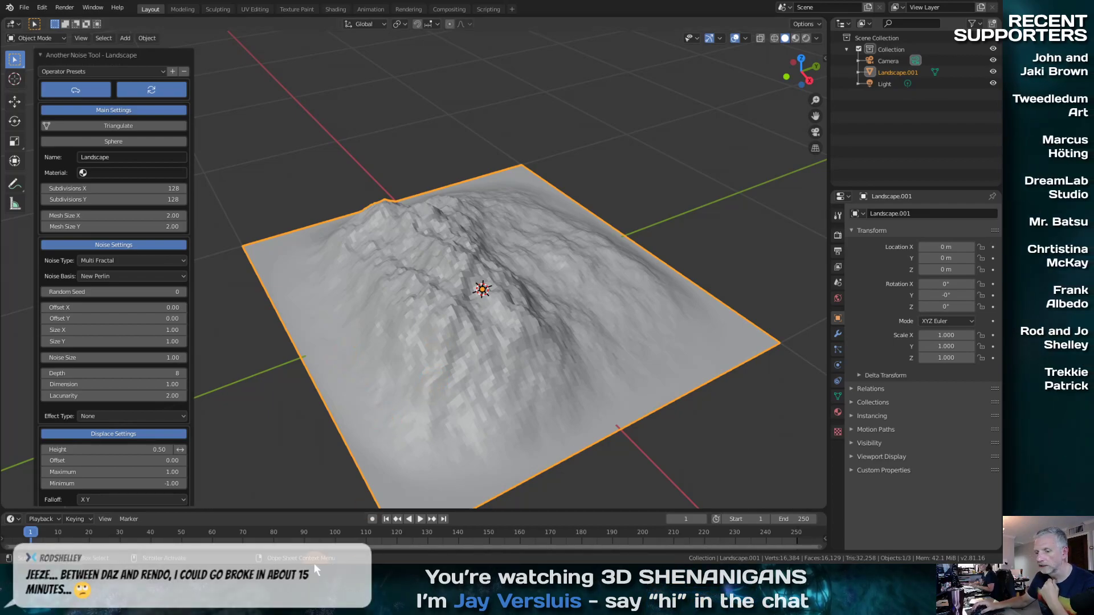
Switch to the web browser to view the Daz 3D shopping cart, and return to Blender
{"action": "key", "text": "super"}
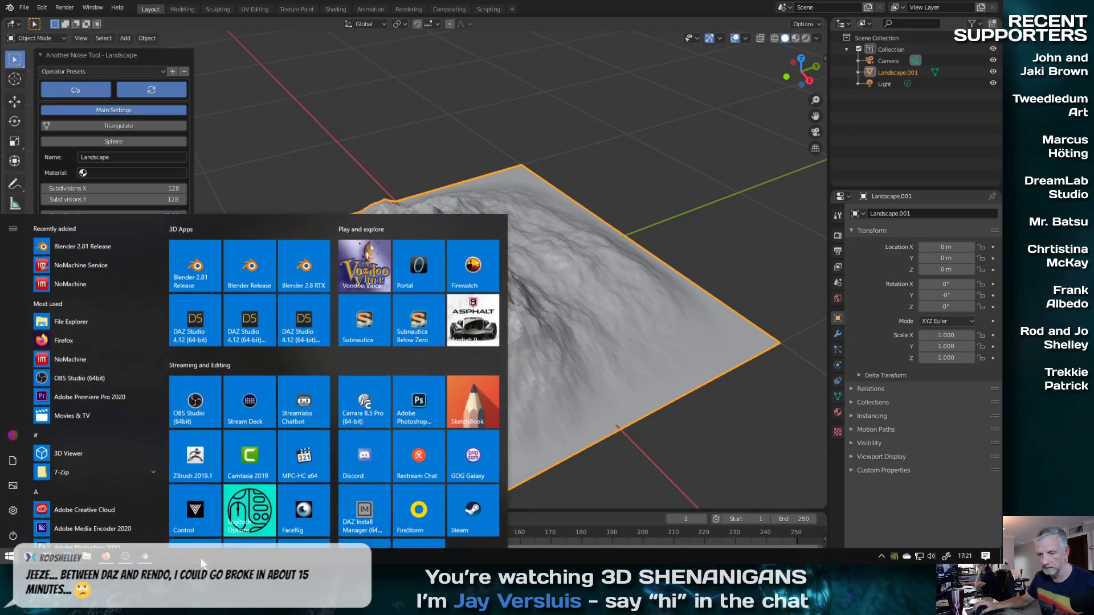
{"action": "left_click", "coordinate": [106, 558]}
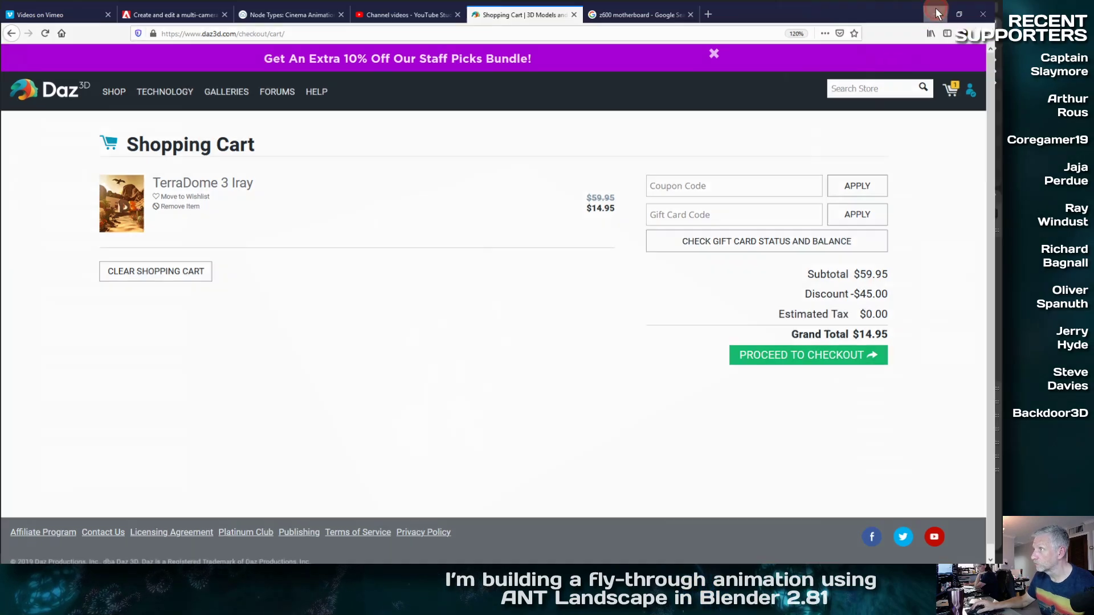
{"action": "key", "text": "alt+Tab"}
{"action": "left_click", "coordinate": [453, 361]}
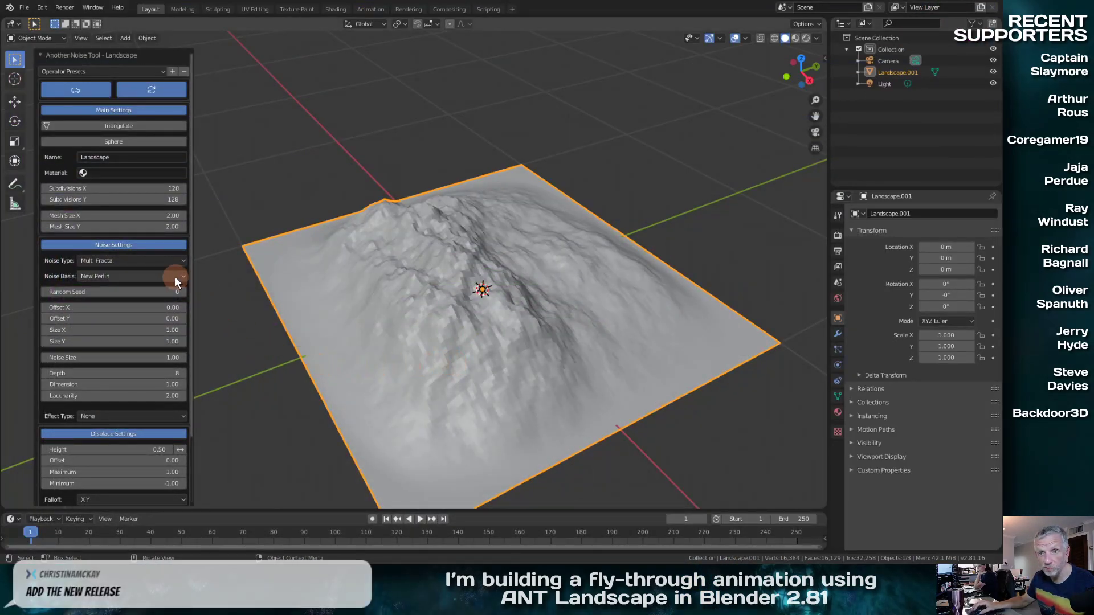
Set the new landscape's noise basis to Voronoi Crackle and its noise type to Hybrid MFractal
{"action": "left_click", "coordinate": [175, 276]}
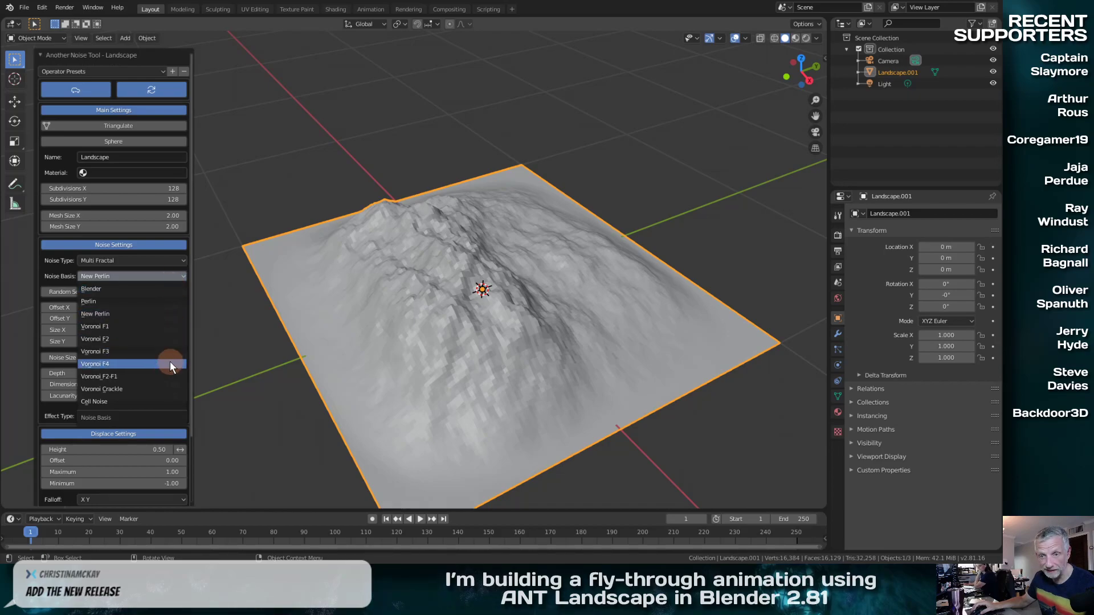
{"action": "left_click", "coordinate": [183, 258]}
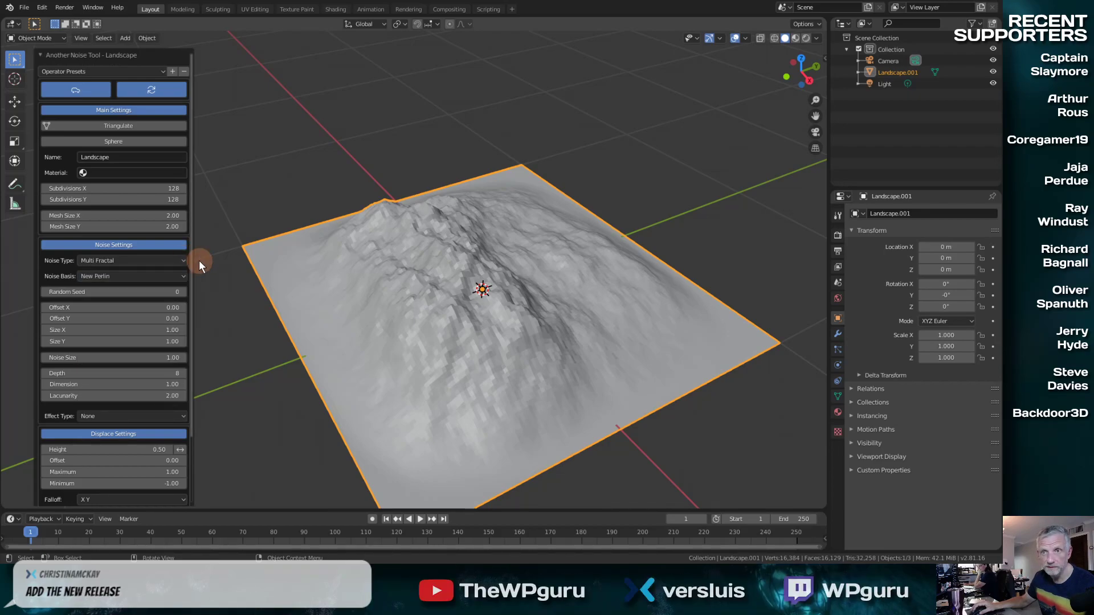
{"action": "left_click", "coordinate": [178, 261]}
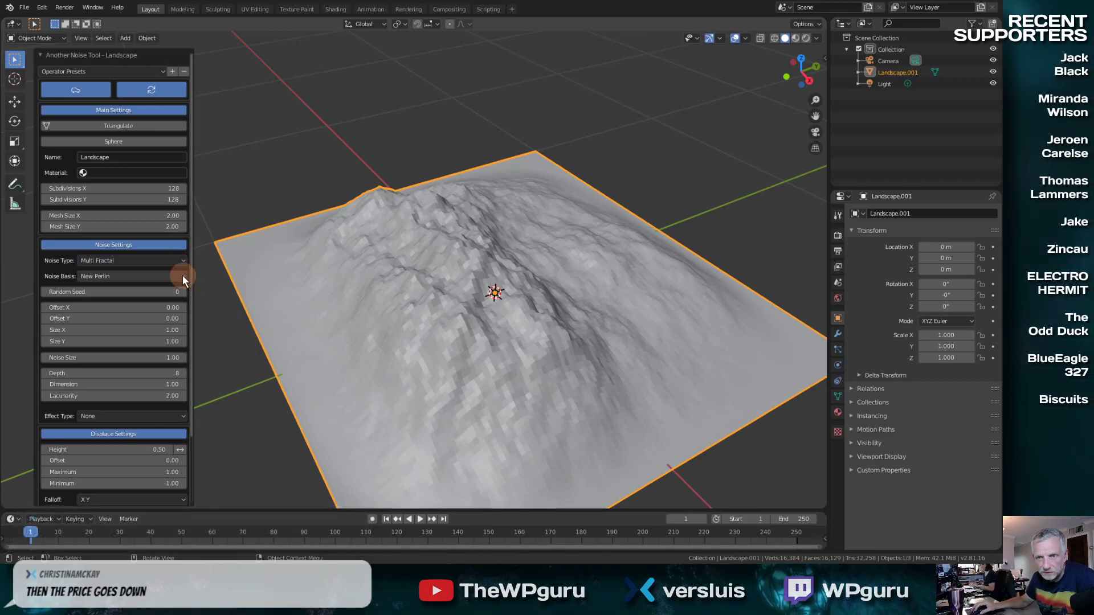
{"action": "left_click", "coordinate": [183, 276]}
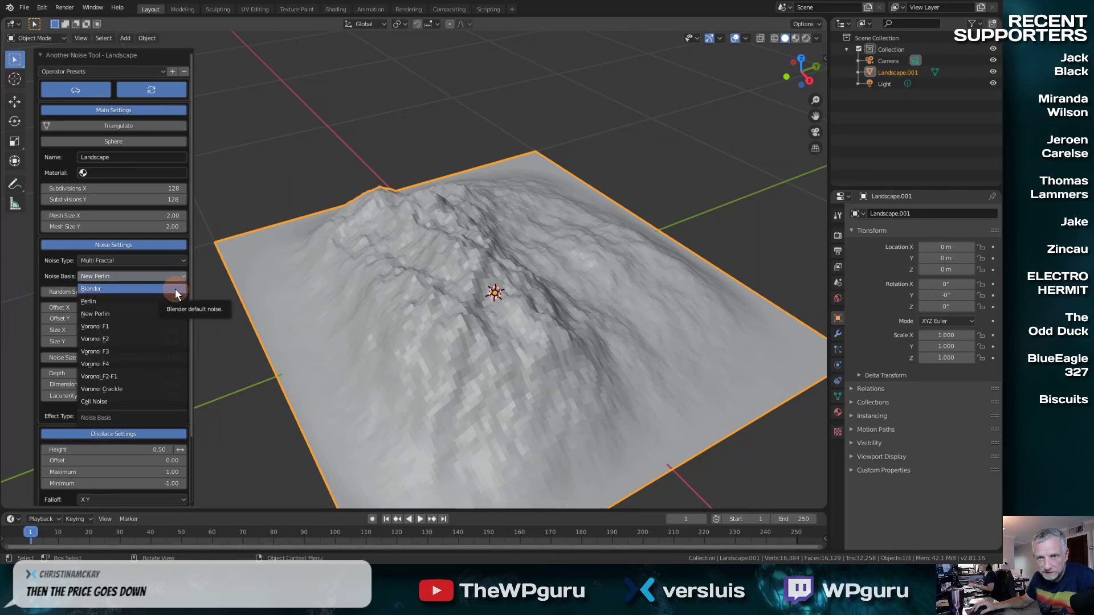
{"action": "left_click", "coordinate": [165, 389]}
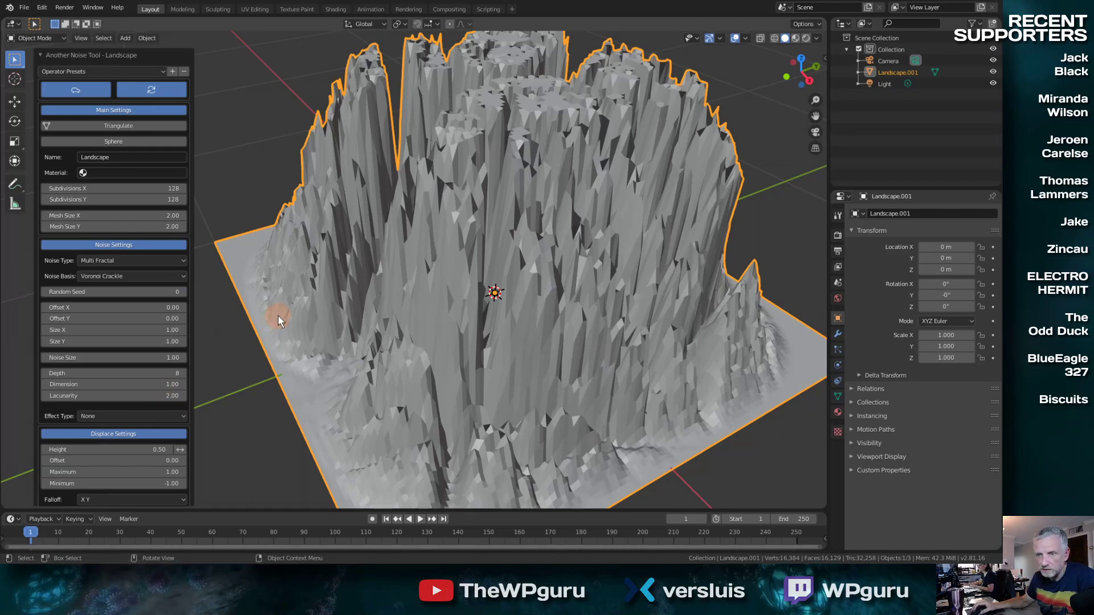
{"action": "scroll", "coordinate": [279, 315], "scroll_direction": "down", "scroll_amount": 5}
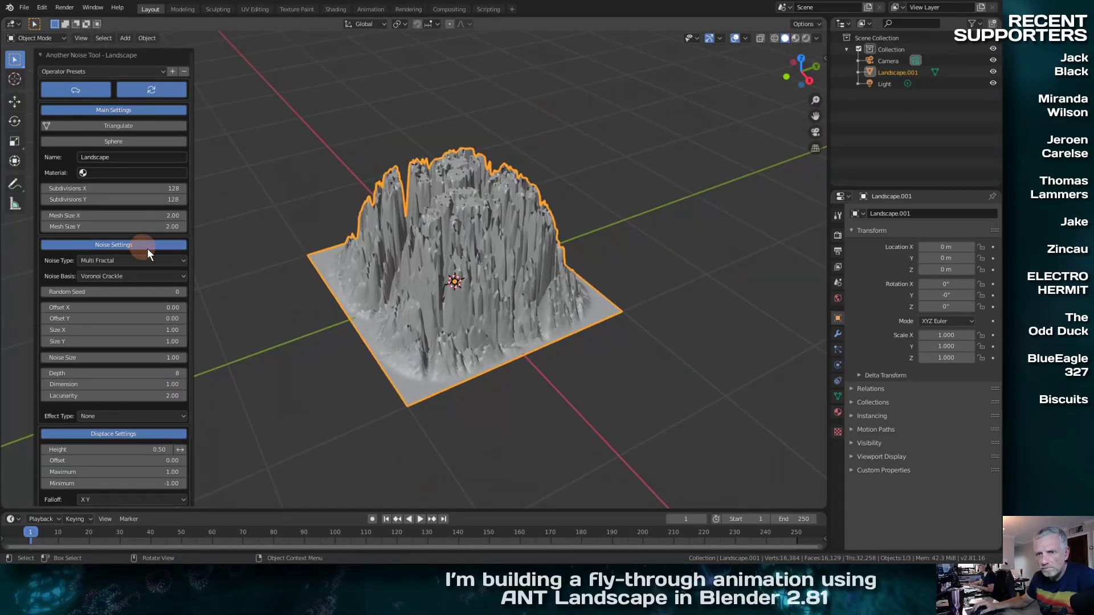
{"action": "left_click", "coordinate": [167, 261]}
{"action": "left_click", "coordinate": [152, 296]}
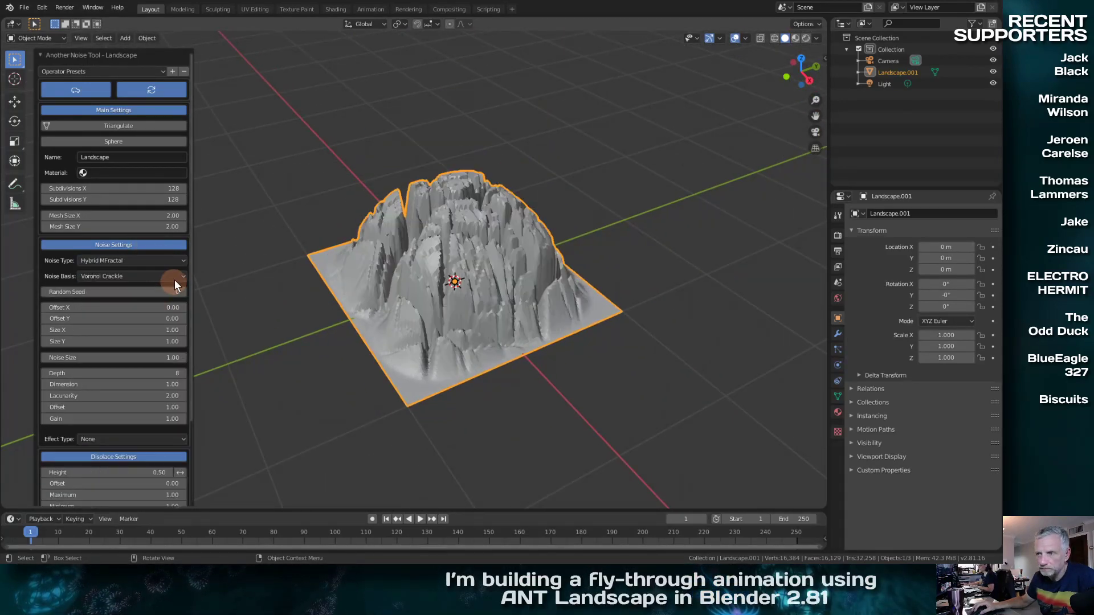
Flatten the landscape by scaling it along the Z axis to about 0.477
{"action": "middle_click_drag", "start_coordinate": [245, 319], "coordinate": [298, 249]}
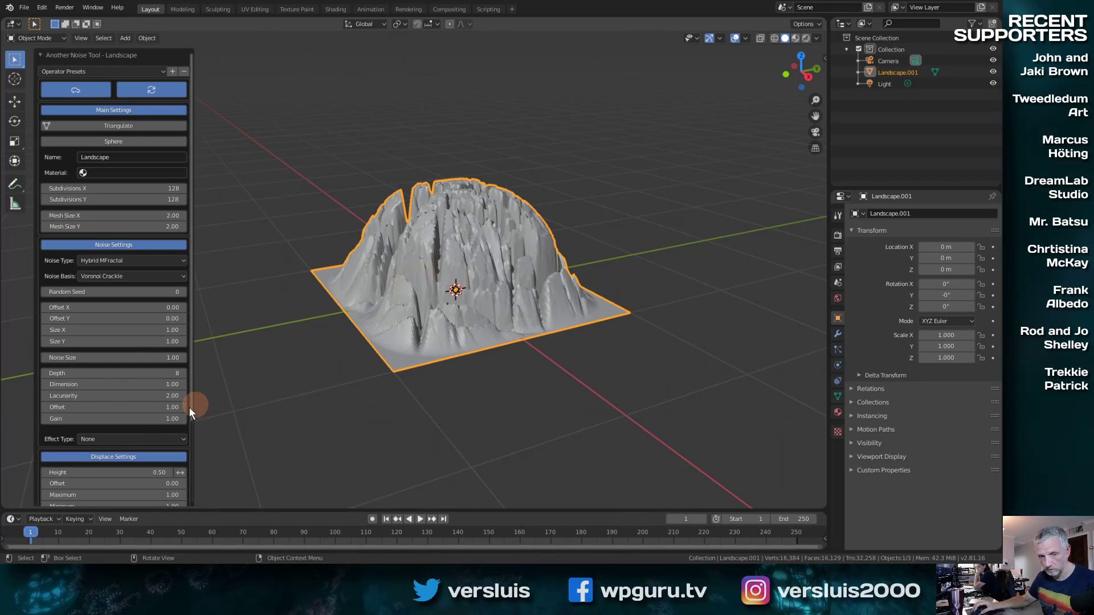
{"action": "key", "text": "s"}
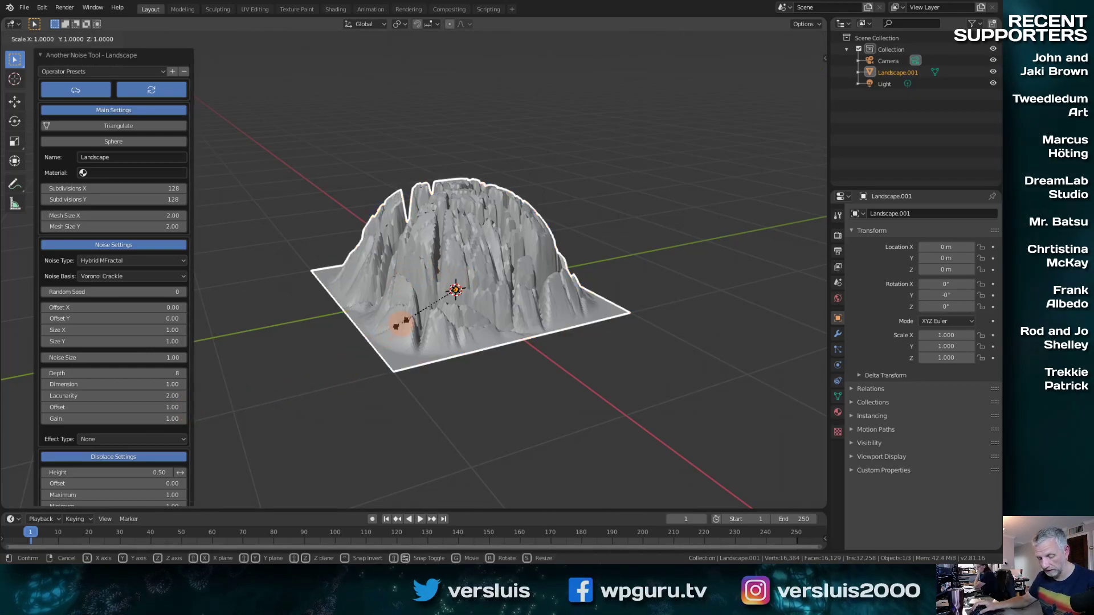
{"action": "key", "text": "z"}
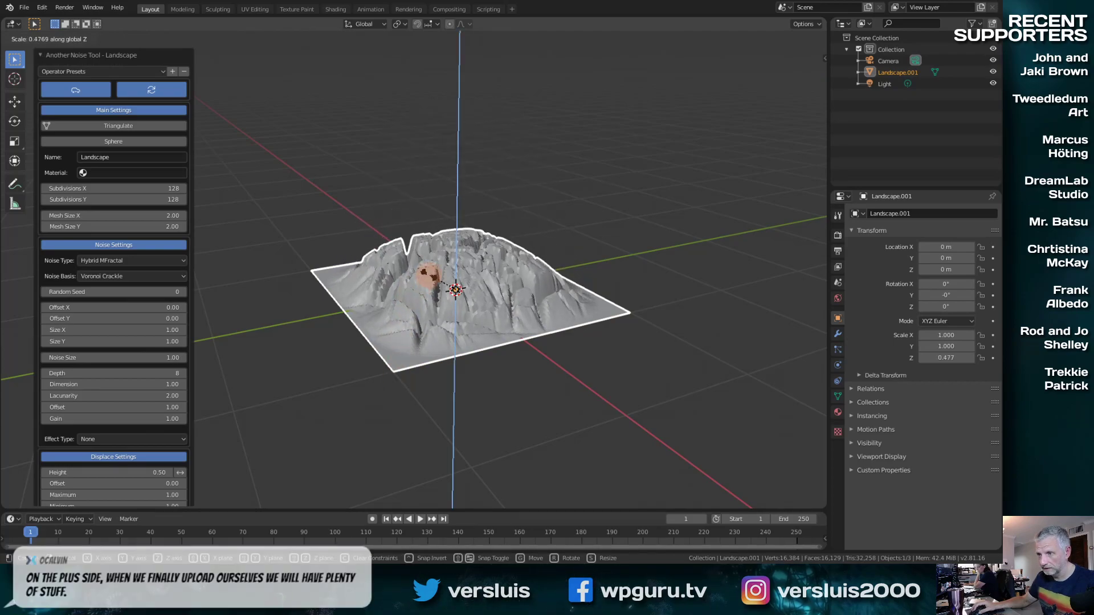
{"action": "left_click", "coordinate": [429, 274]}
Examine the flattened landscape's canyons and ridges close up, from above and from low side angles
{"action": "middle_click_drag", "start_coordinate": [429, 275], "coordinate": [437, 231]}
{"action": "scroll", "coordinate": [451, 343], "scroll_direction": "up", "scroll_amount": 6}
{"action": "scroll", "coordinate": [438, 230], "scroll_direction": "up", "scroll_amount": 5}
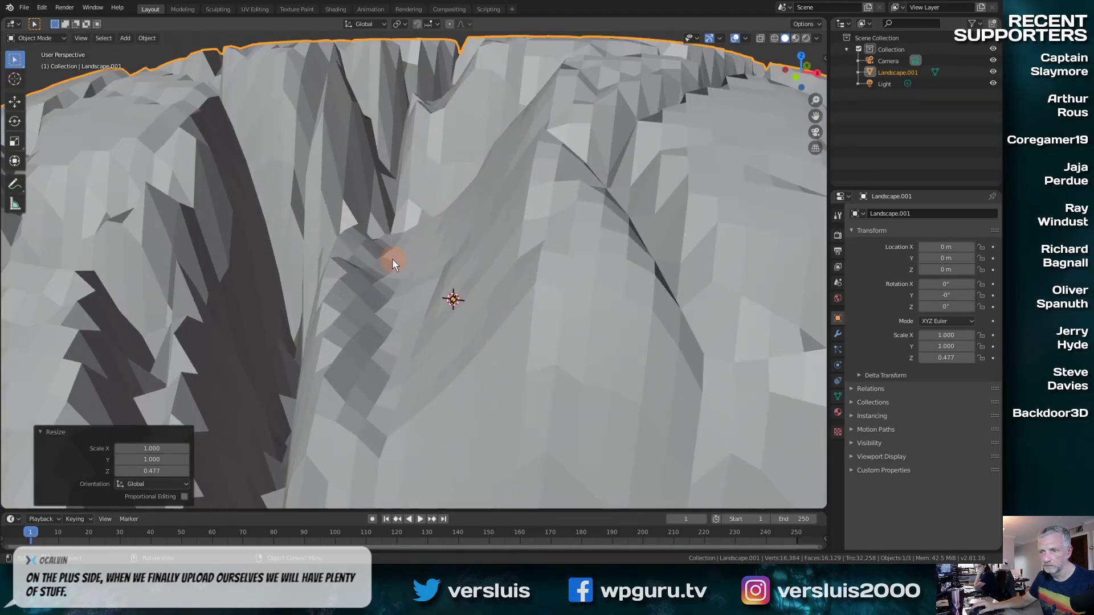
{"action": "middle_click_drag", "start_coordinate": [392, 259], "coordinate": [403, 227]}
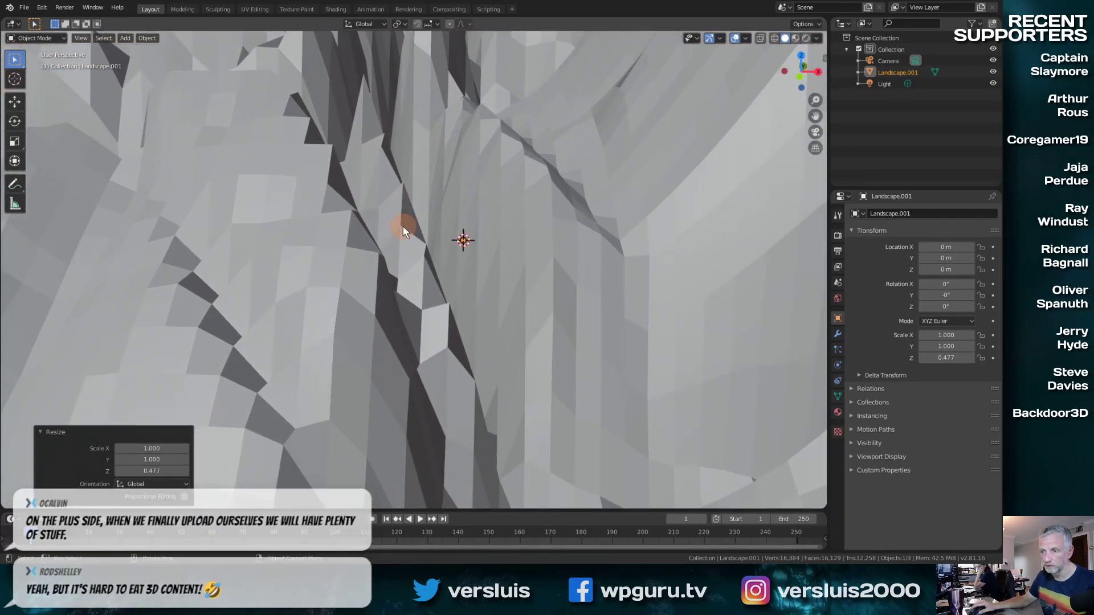
{"action": "scroll", "coordinate": [378, 262], "scroll_direction": "down", "scroll_amount": 8}
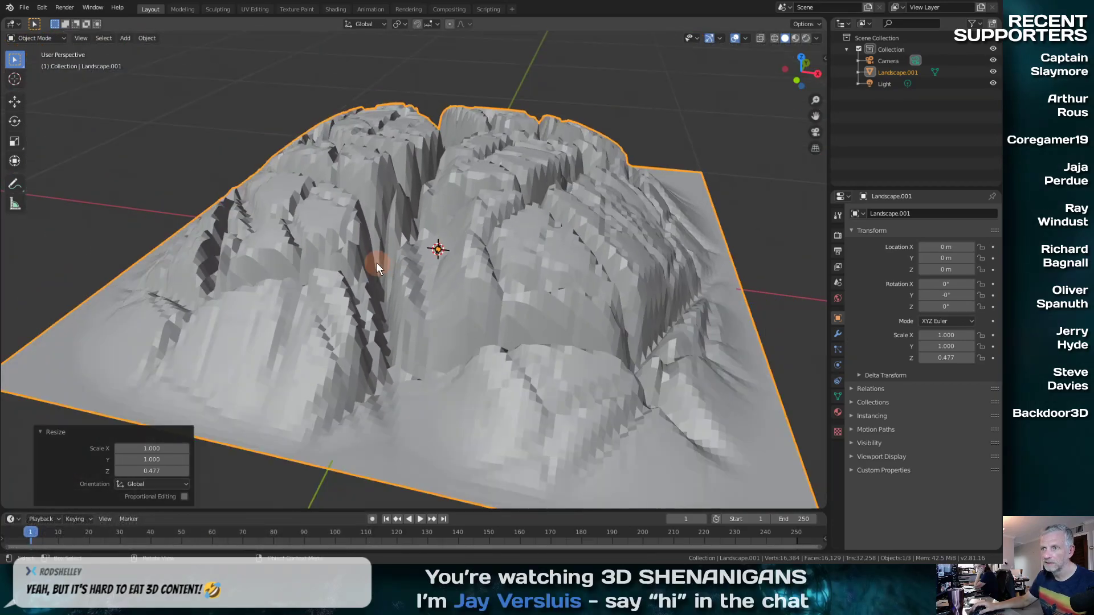
{"action": "scroll", "coordinate": [378, 262], "scroll_direction": "down", "scroll_amount": 3}
{"action": "scroll", "coordinate": [377, 262], "scroll_direction": "up", "scroll_amount": 3}
{"action": "middle_click_drag", "start_coordinate": [377, 262], "coordinate": [401, 374]}
{"action": "middle_click_drag", "start_coordinate": [390, 278], "coordinate": [457, 310]}
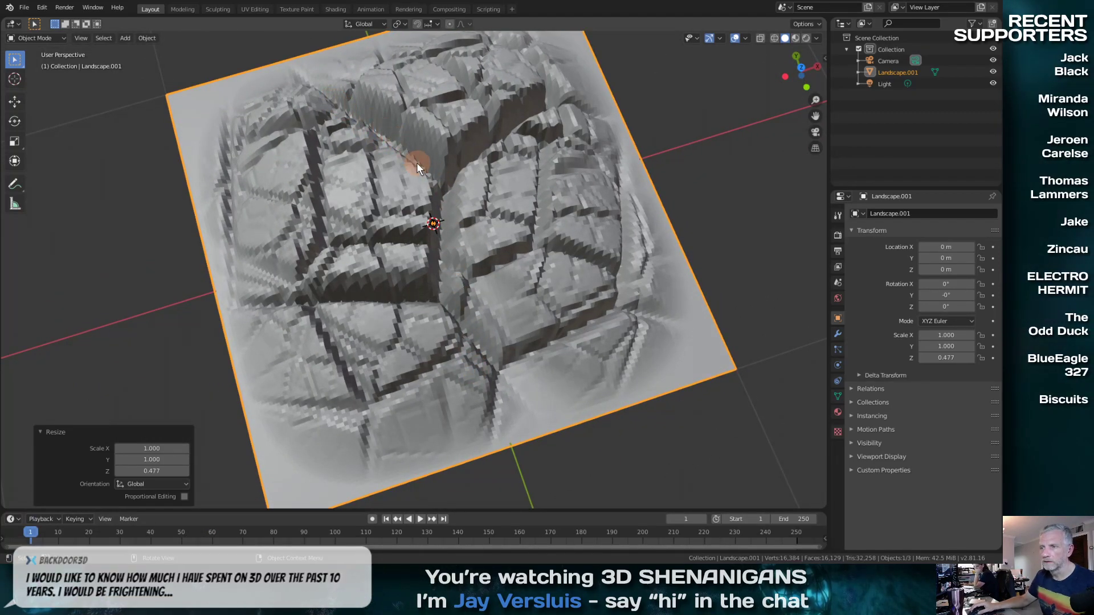
{"action": "middle_click_drag", "start_coordinate": [466, 334], "coordinate": [199, 304]}
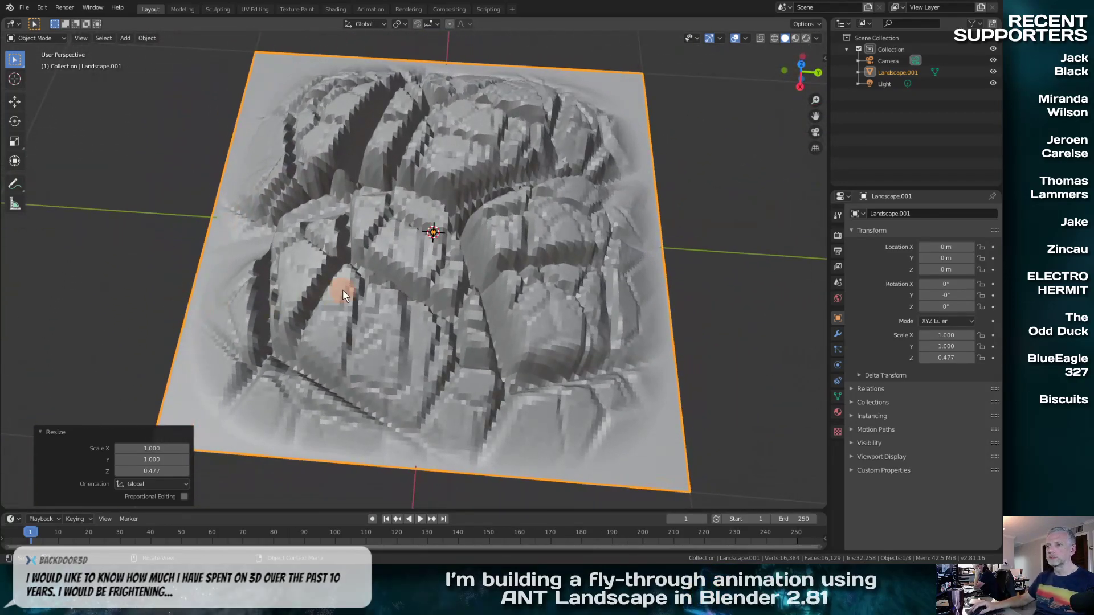
{"action": "middle_click_drag", "start_coordinate": [343, 289], "coordinate": [494, 253]}
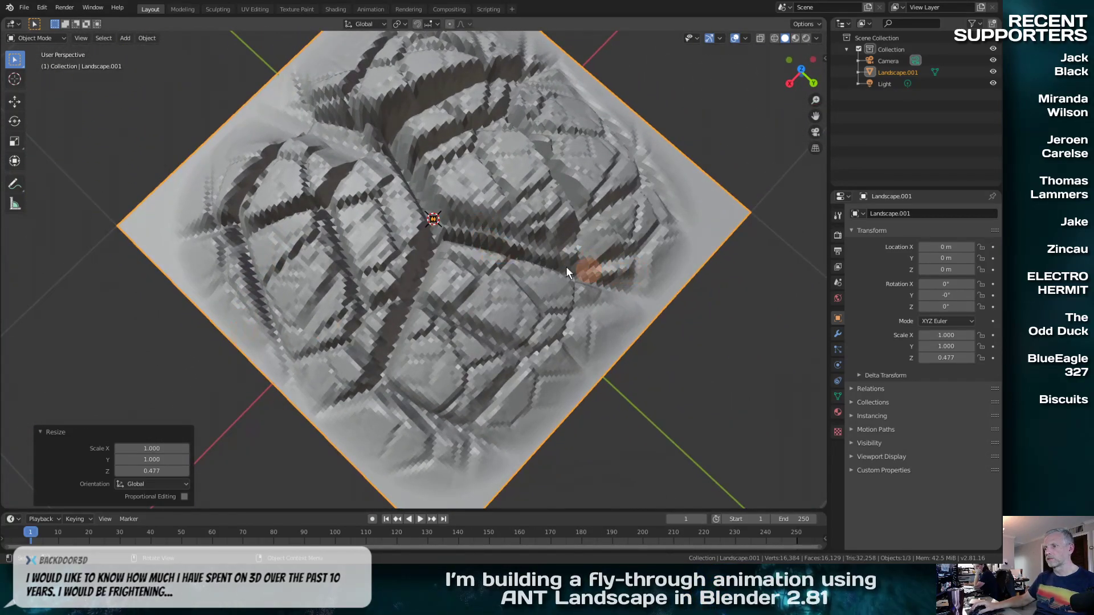
{"action": "middle_click_drag", "start_coordinate": [569, 315], "coordinate": [3, 196]}
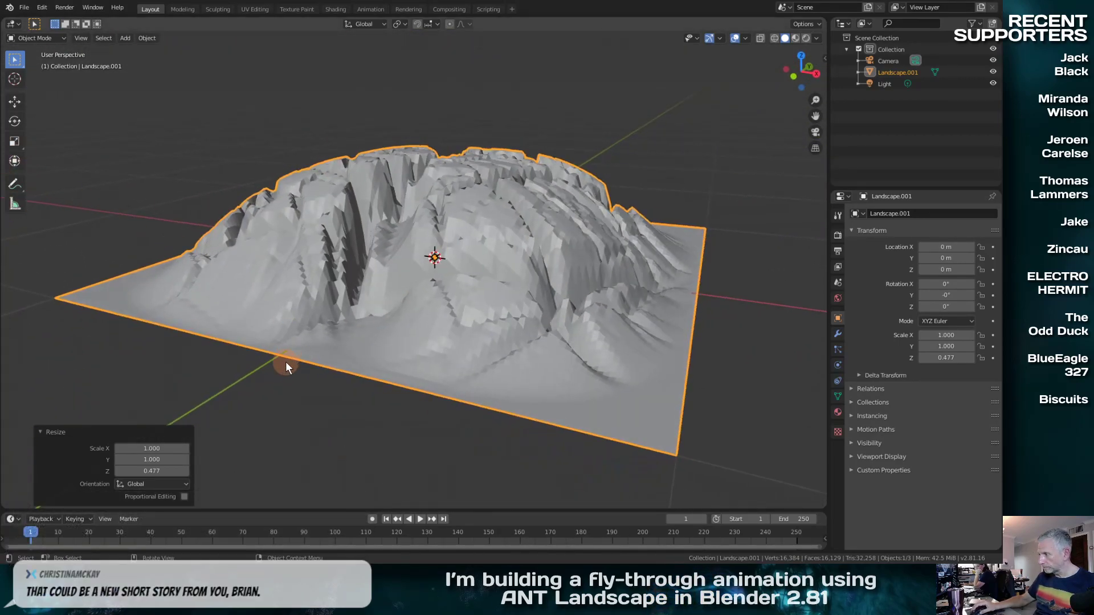
{"action": "middle_click_drag", "start_coordinate": [286, 361], "coordinate": [350, 379]}
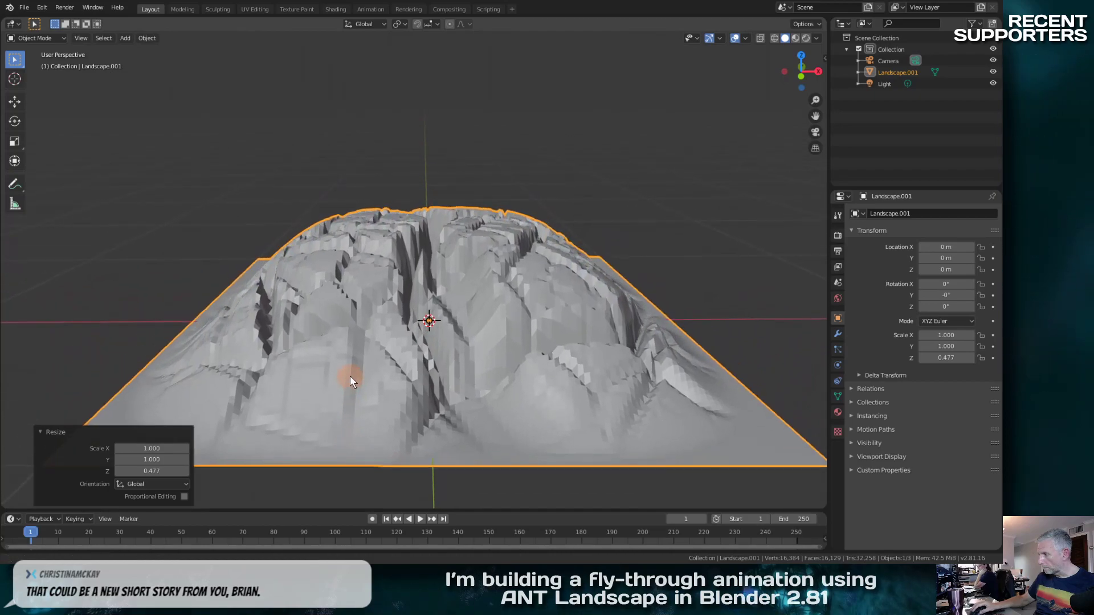
{"action": "scroll", "coordinate": [350, 376], "scroll_direction": "up", "scroll_amount": 2}
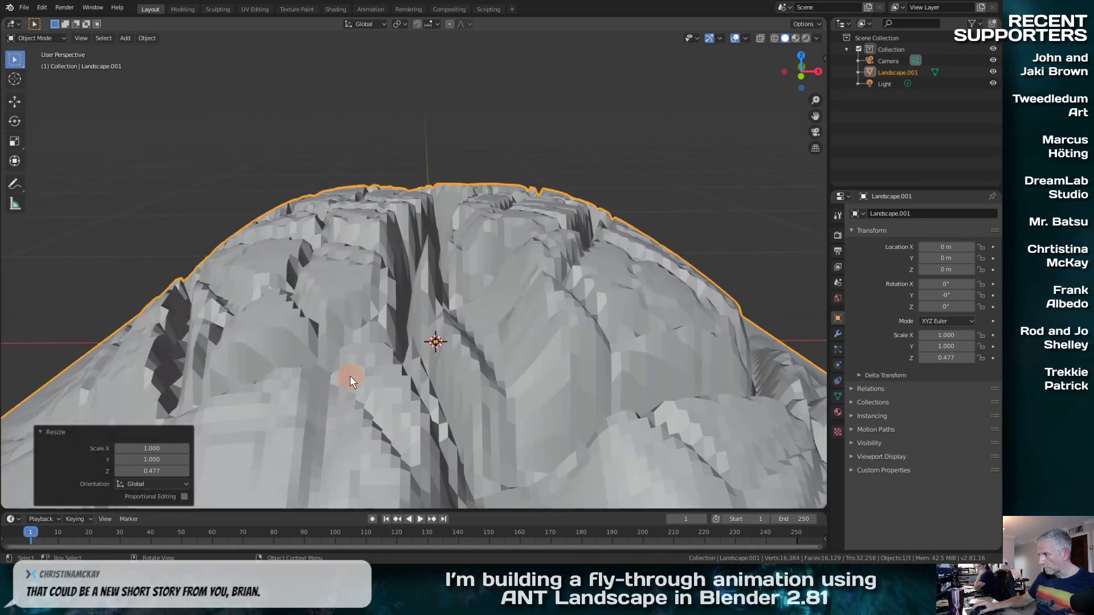
{"action": "scroll", "coordinate": [363, 333], "scroll_direction": "up", "scroll_amount": 2}
{"action": "scroll", "coordinate": [381, 347], "scroll_direction": "down", "scroll_amount": 1}
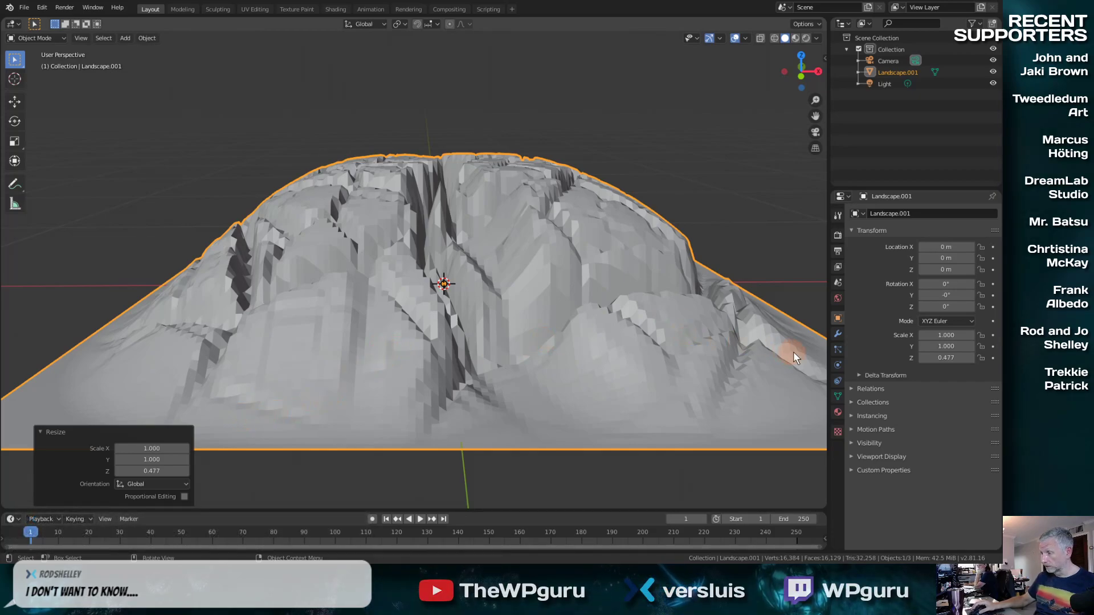
Add a Subdivision Surface modifier to the landscape
{"action": "left_click", "coordinate": [837, 334]}
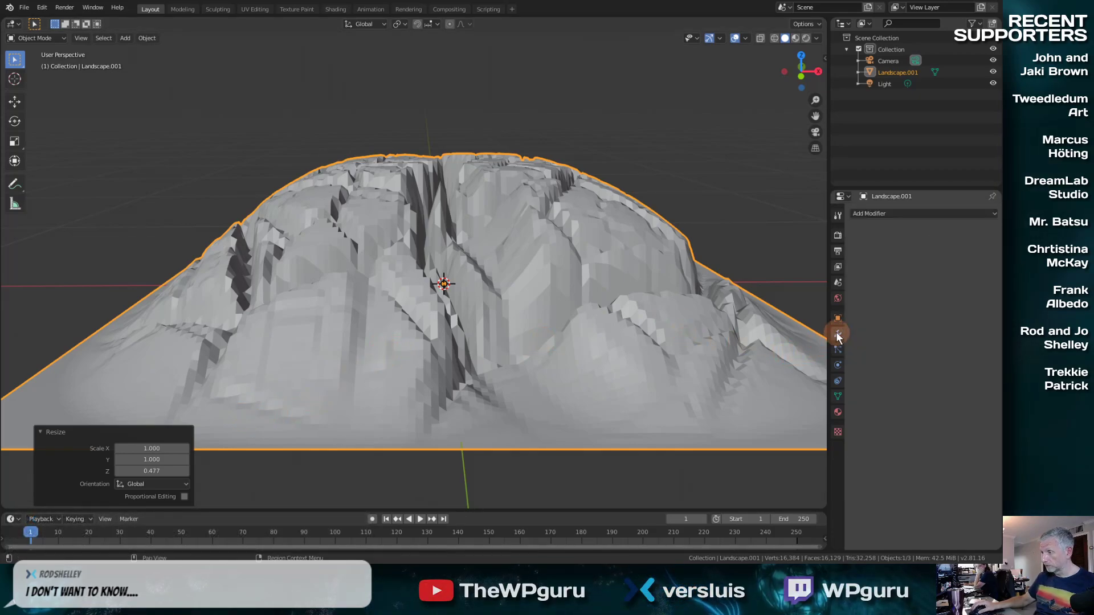
{"action": "left_click", "coordinate": [938, 214]}
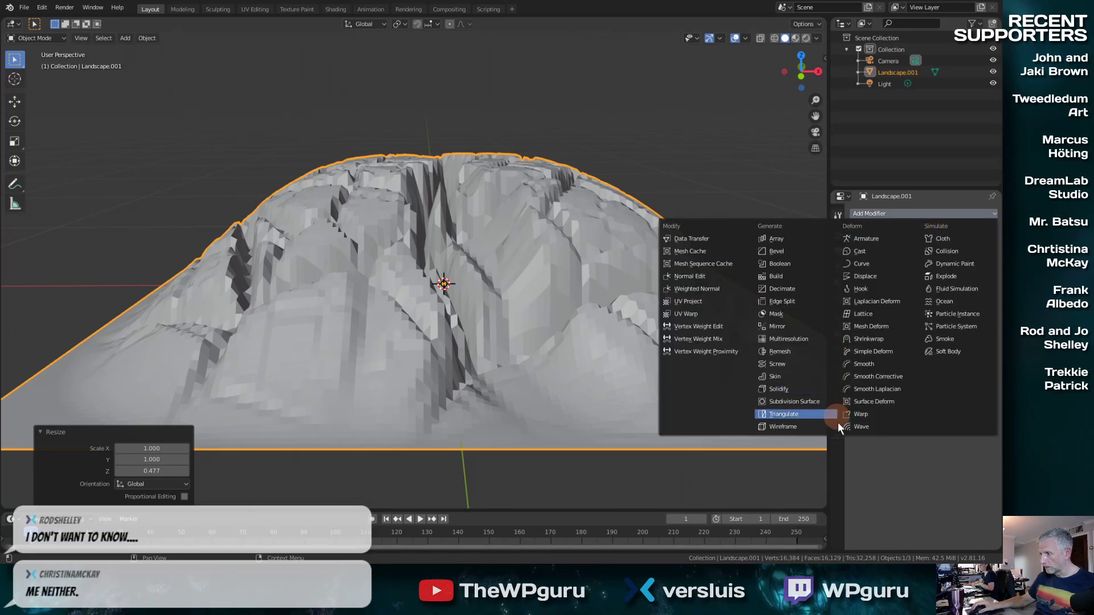
{"action": "left_click", "coordinate": [813, 401]}
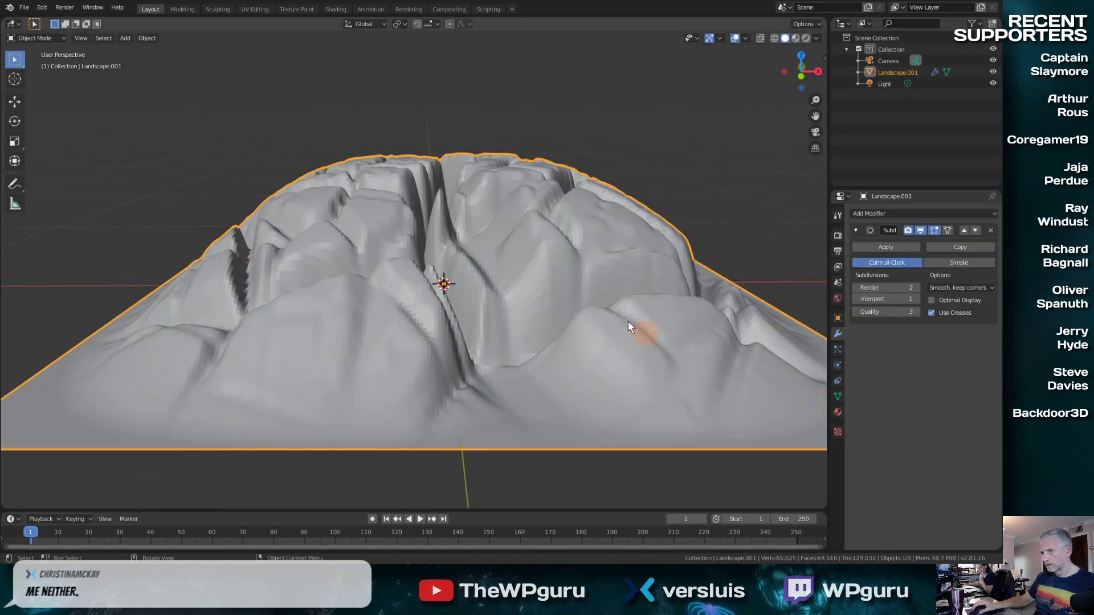
Flatten the smoothed landscape further by scaling it along the Z axis by a factor of about 0.528
{"action": "mouse_move", "coordinate": [629, 323]}
{"action": "middle_mouse_down"}
{"action": "mouse_move", "coordinate": [585, 358]}
{"action": "mouse_move", "coordinate": [590, 375]}
{"action": "mouse_move", "coordinate": [613, 330]}
{"action": "mouse_move", "coordinate": [606, 317]}
{"action": "mouse_move", "coordinate": [618, 313]}
{"action": "mouse_move", "coordinate": [621, 405]}
{"action": "mouse_move", "coordinate": [579, 321]}
{"action": "mouse_move", "coordinate": [532, 299]}
{"action": "mouse_move", "coordinate": [459, 341]}
{"action": "middle_mouse_up"}
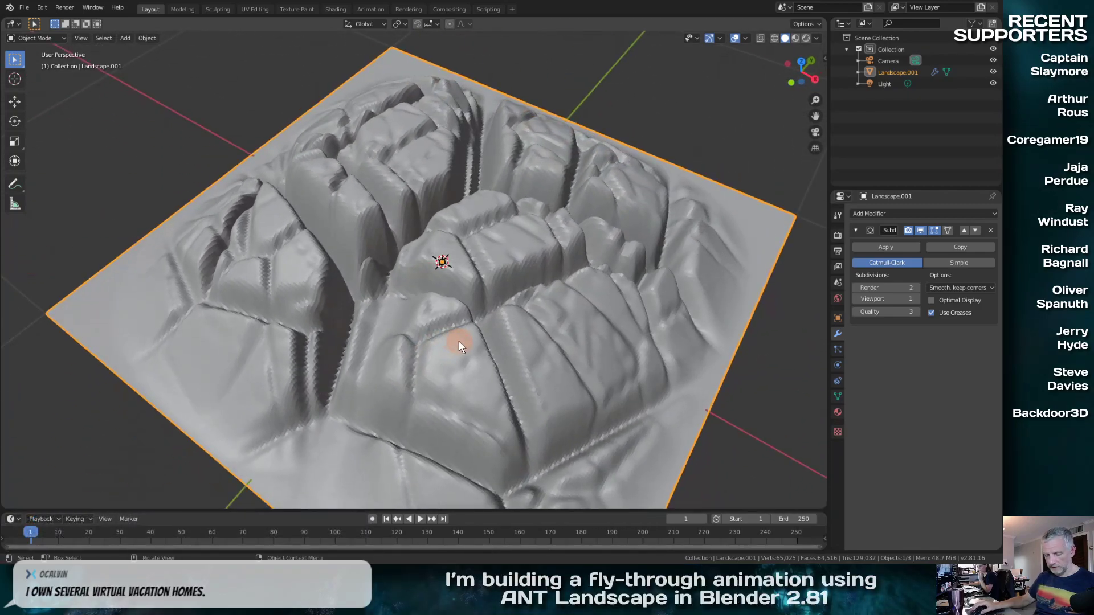
{"action": "key", "text": "s"}
{"action": "key", "text": "z"}
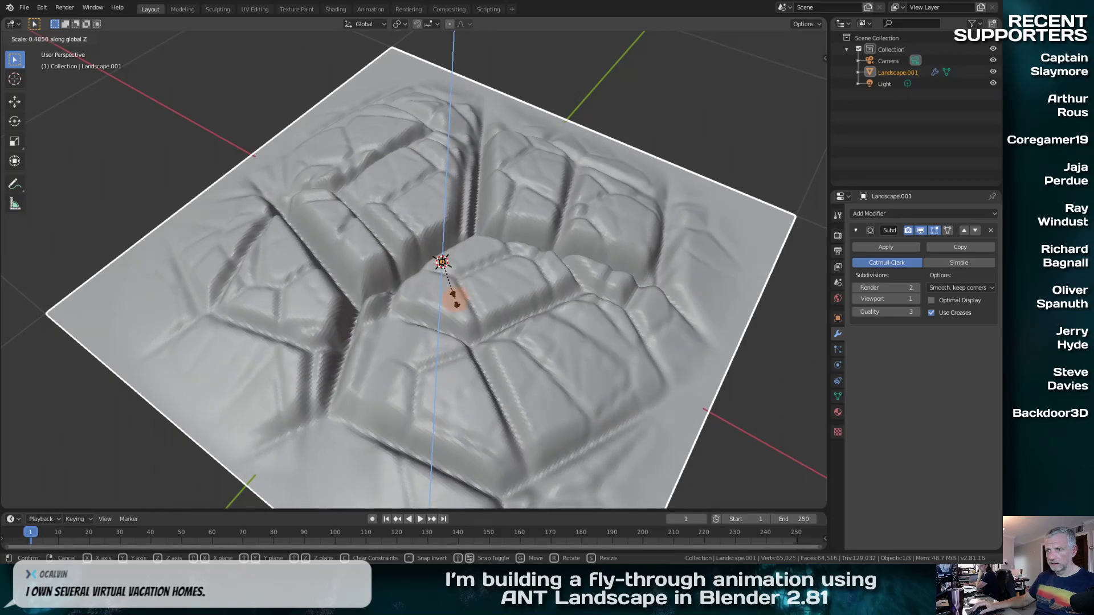
{"action": "left_click", "coordinate": [455, 302]}
Raise the Subdivision Surface modifier's viewport level to 2 and inspect the canyons from a low angle
{"action": "middle_click_drag", "start_coordinate": [455, 302], "coordinate": [490, 321]}
{"action": "scroll", "coordinate": [492, 272], "scroll_direction": "up", "scroll_amount": 3}
{"action": "scroll", "coordinate": [515, 237], "scroll_direction": "down", "scroll_amount": 4}
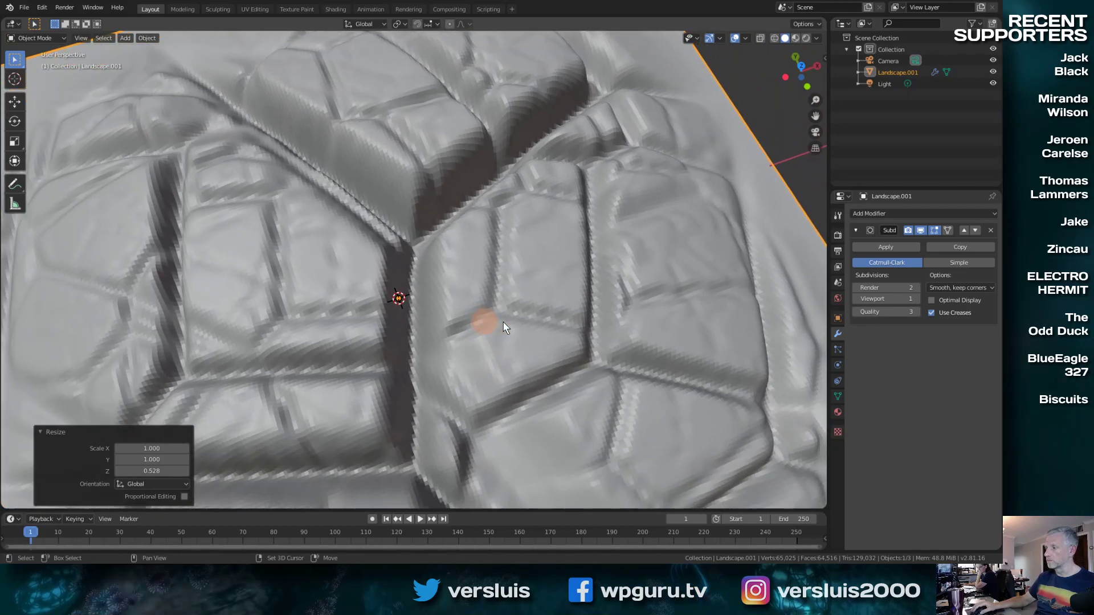
{"action": "left_click", "coordinate": [917, 298]}
{"action": "middle_click_drag", "start_coordinate": [578, 339], "coordinate": [538, 169]}
{"action": "scroll", "coordinate": [554, 183], "scroll_direction": "down", "scroll_amount": 4}
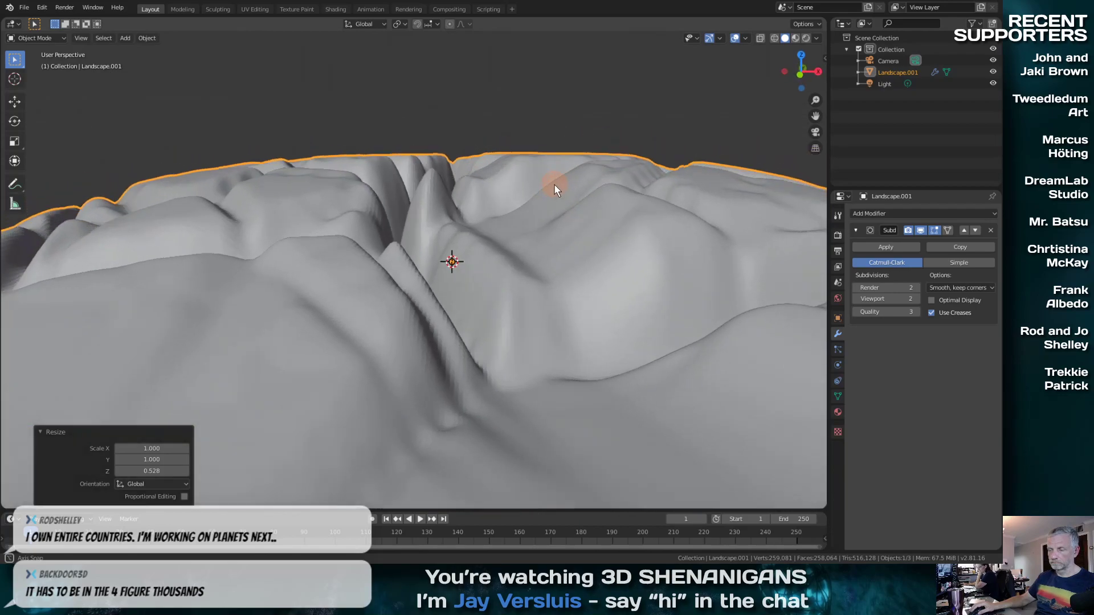
Look through the scene camera and lock the camera to the view
{"action": "key", "text": "KP_0"}
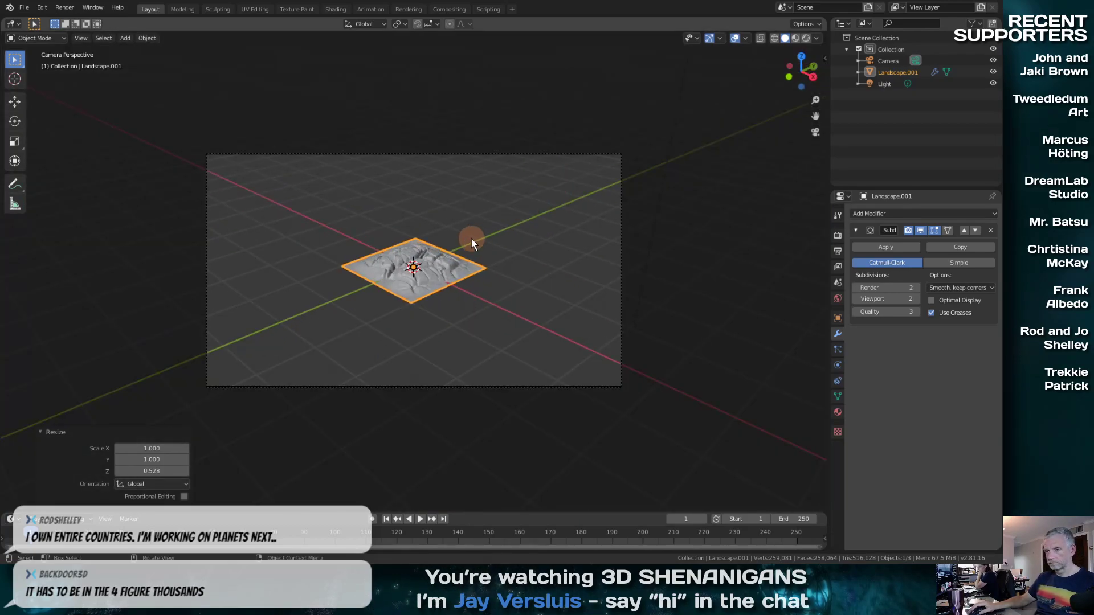
{"action": "key", "text": "n"}
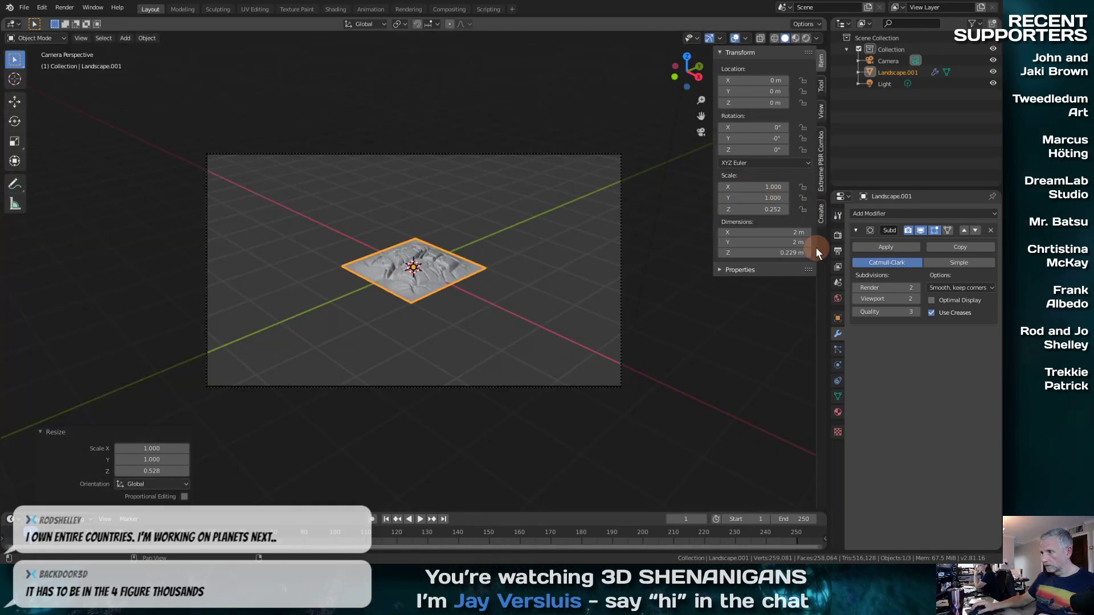
{"action": "left_click", "coordinate": [821, 109]}
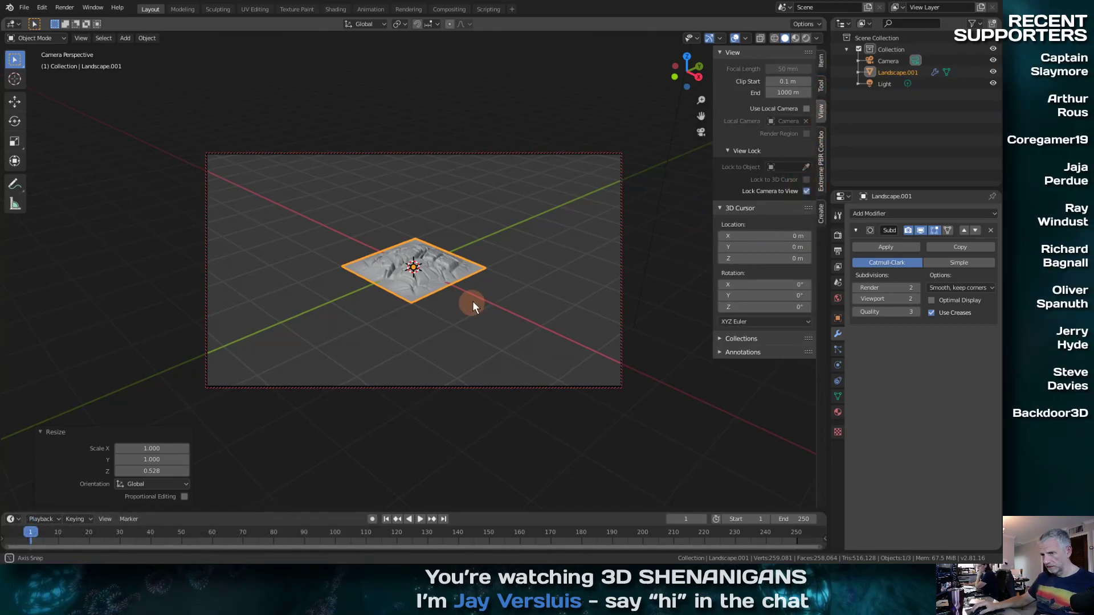
Move the camera in close at a low angle so that it faces the landscape's central canyon
{"action": "middle_click_drag", "start_coordinate": [472, 302], "coordinate": [623, 193]}
{"action": "scroll", "coordinate": [580, 251], "scroll_direction": "up", "scroll_amount": 10}
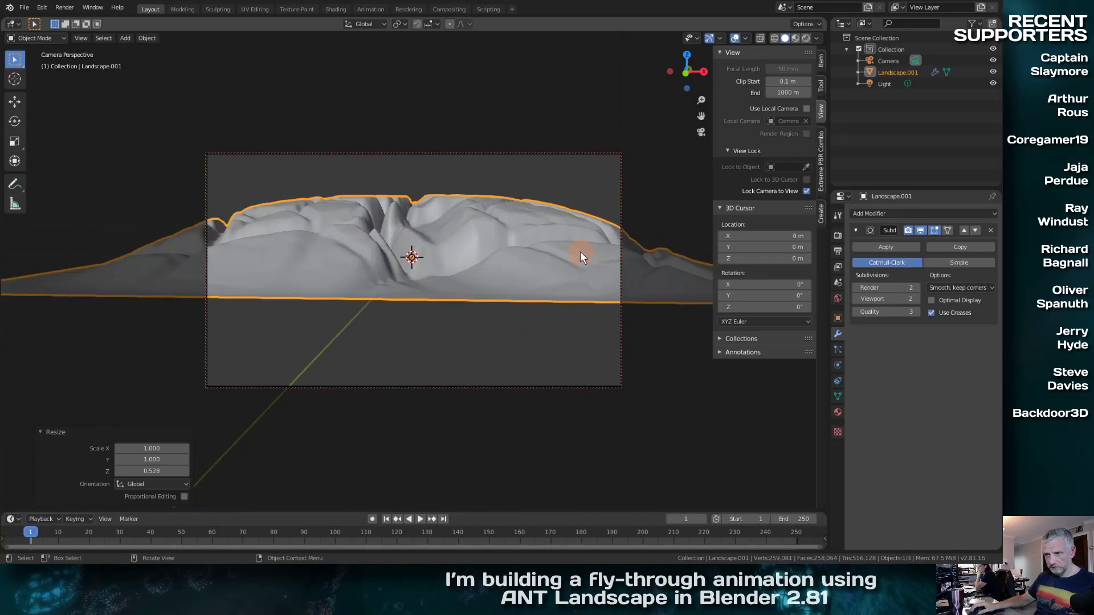
{"action": "scroll", "coordinate": [580, 252], "scroll_direction": "up", "scroll_amount": 1}
{"action": "scroll", "coordinate": [559, 282], "scroll_direction": "up", "scroll_amount": 2}
{"action": "scroll", "coordinate": [559, 282], "scroll_direction": "down", "scroll_amount": 1}
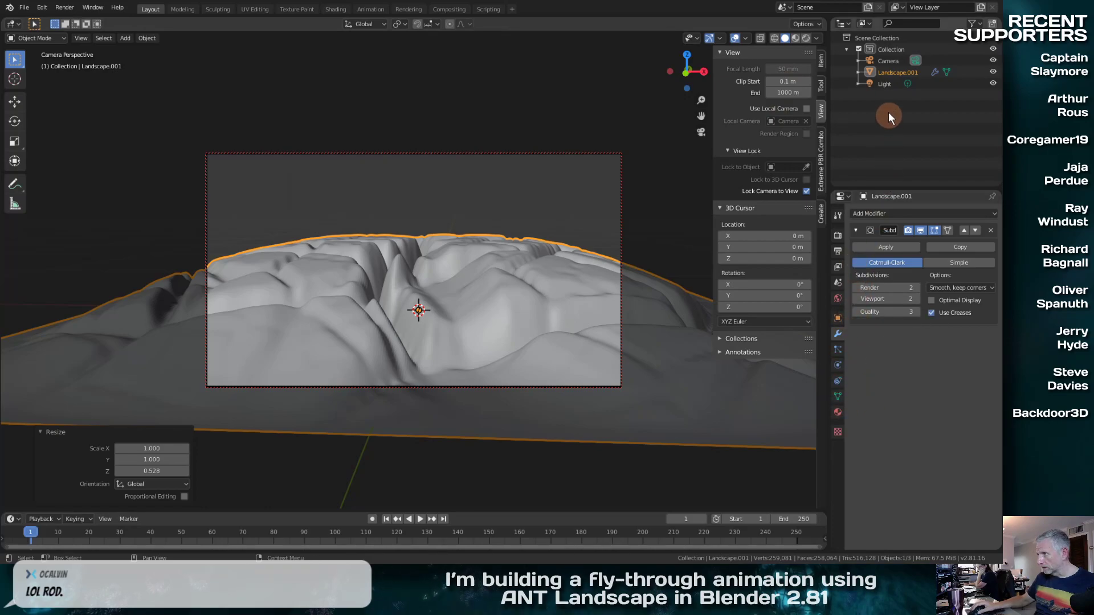
Set the sensor size of the scene camera to 18 mm
{"action": "left_click", "coordinate": [884, 59]}
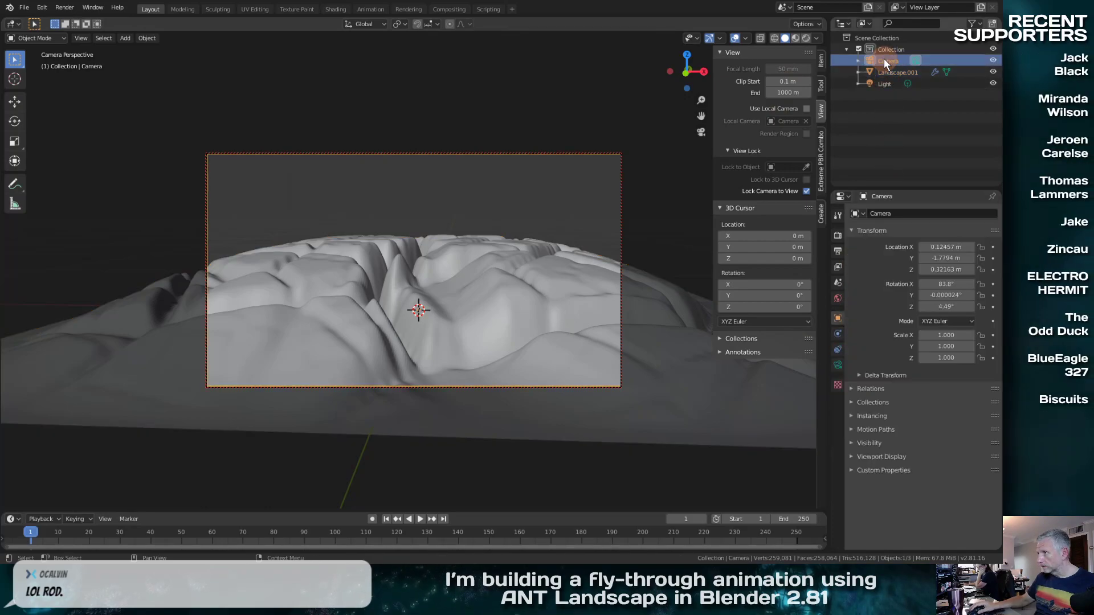
{"action": "left_click", "coordinate": [837, 366]}
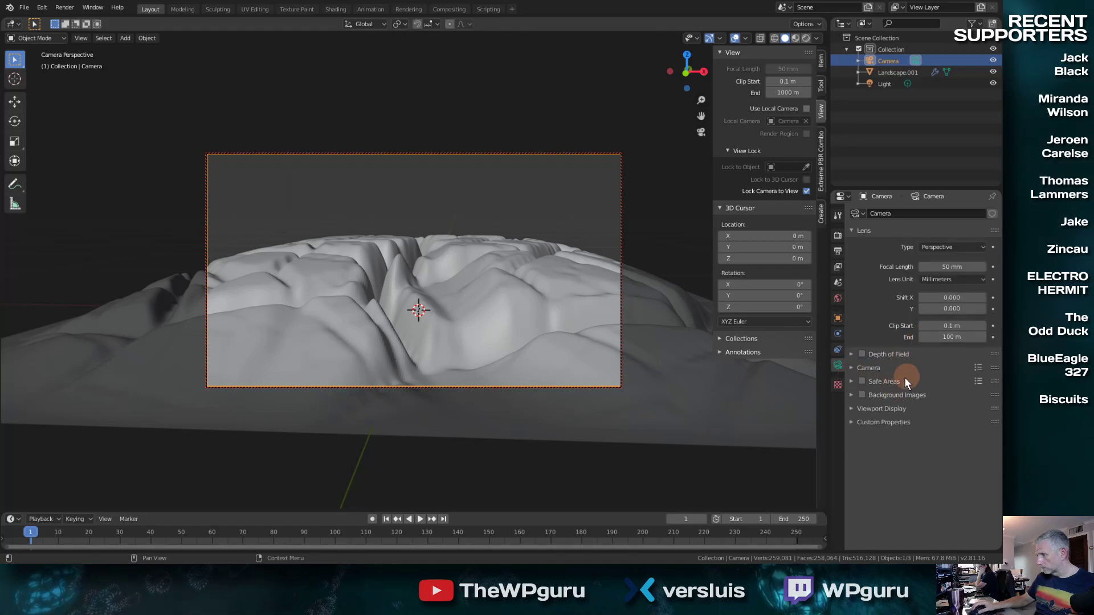
{"action": "left_click", "coordinate": [852, 367]}
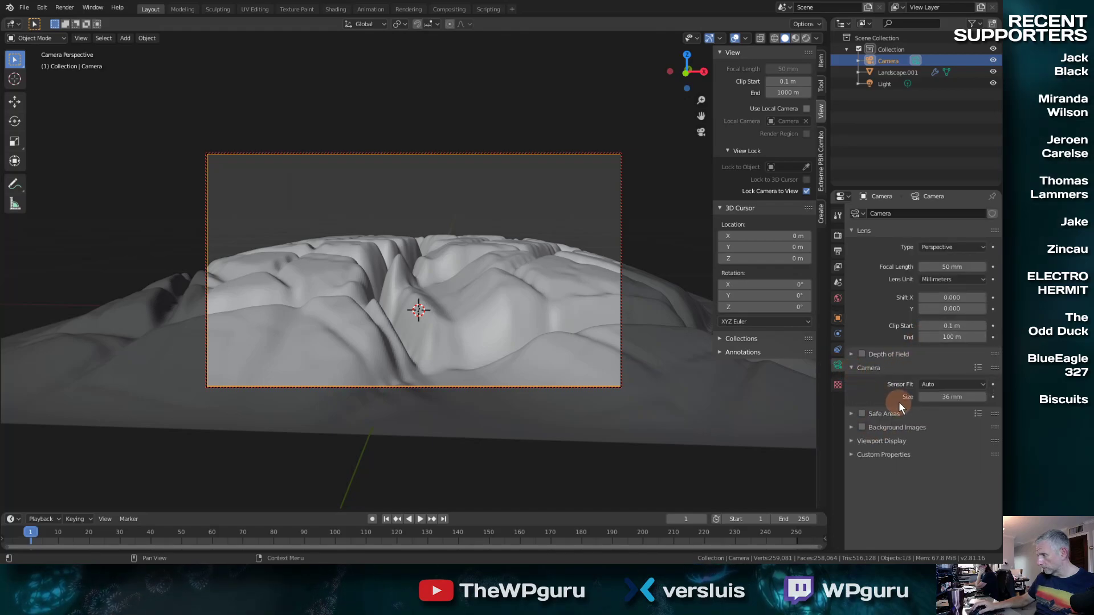
{"action": "mouse_move", "coordinate": [937, 399]}
{"action": "left_mouse_down"}
{"action": "mouse_move", "coordinate": [900, 399]}
{"action": "mouse_move", "coordinate": [958, 401]}
{"action": "mouse_move", "coordinate": [938, 404]}
{"action": "left_mouse_up"}
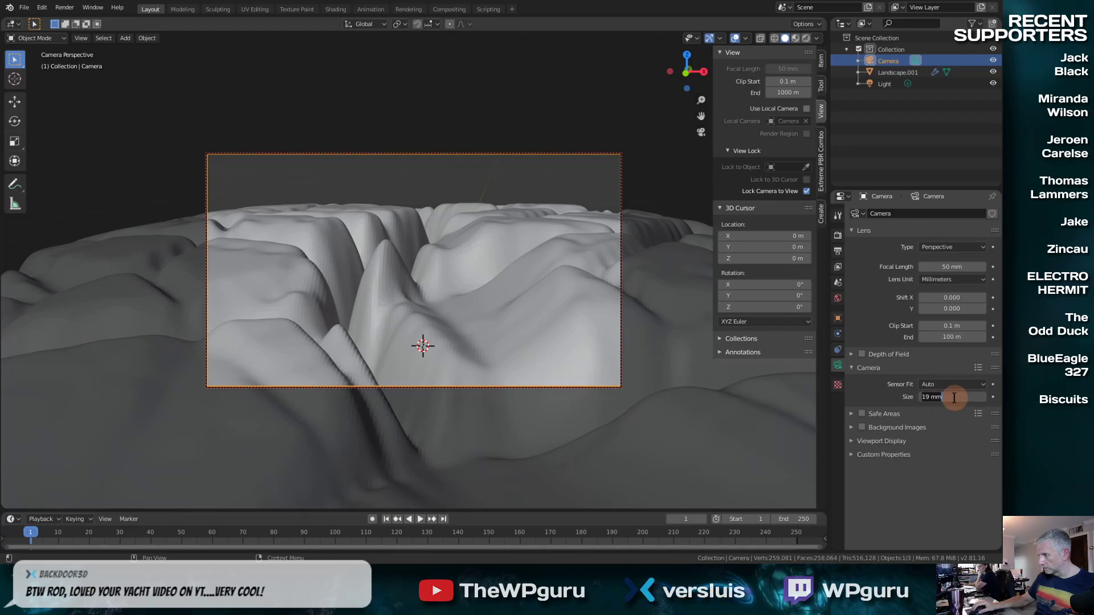
{"action": "type", "text": "18"}
{"action": "key", "text": "Return"}
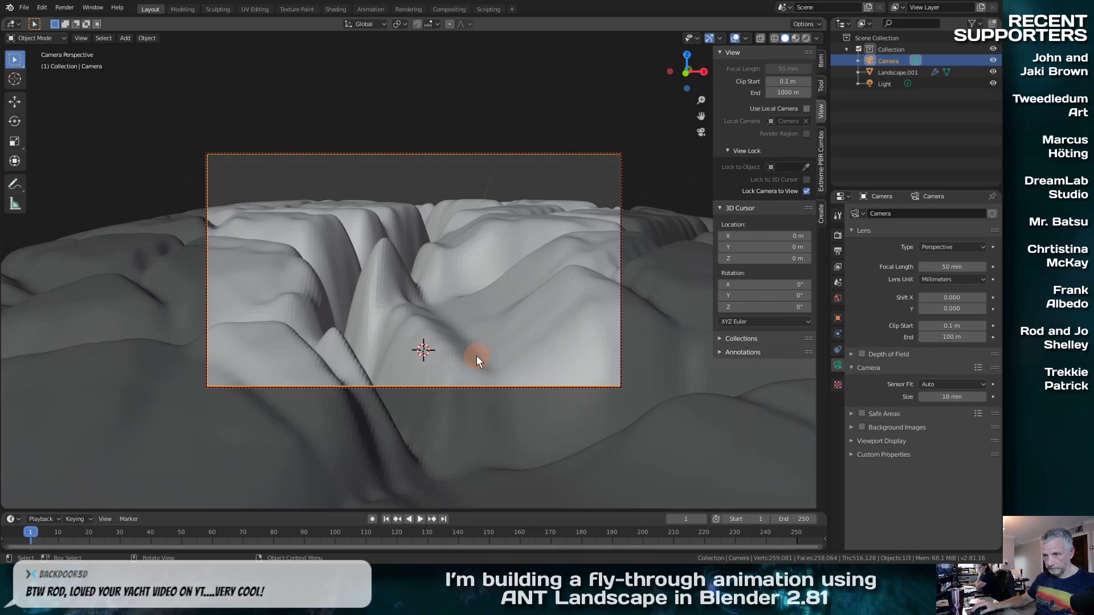
Scale the landscape uniformly by a factor of 10
{"action": "middle_click_drag", "start_coordinate": [476, 355], "coordinate": [354, 358]}
{"action": "scroll", "coordinate": [327, 376], "scroll_direction": "down", "scroll_amount": 5}
{"action": "left_click", "coordinate": [438, 305]}
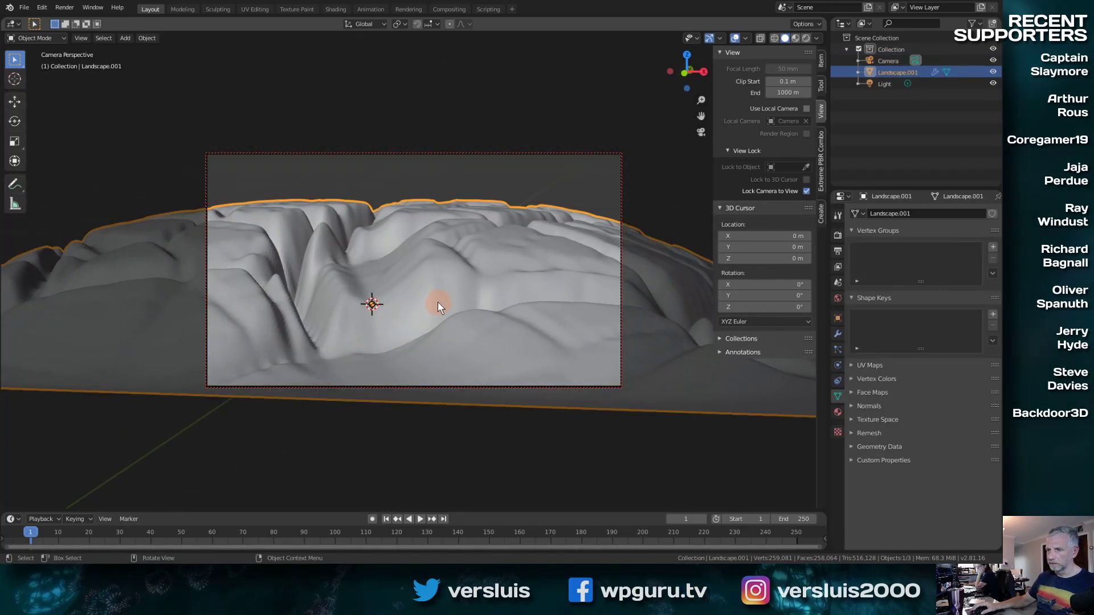
{"action": "key", "text": "s"}
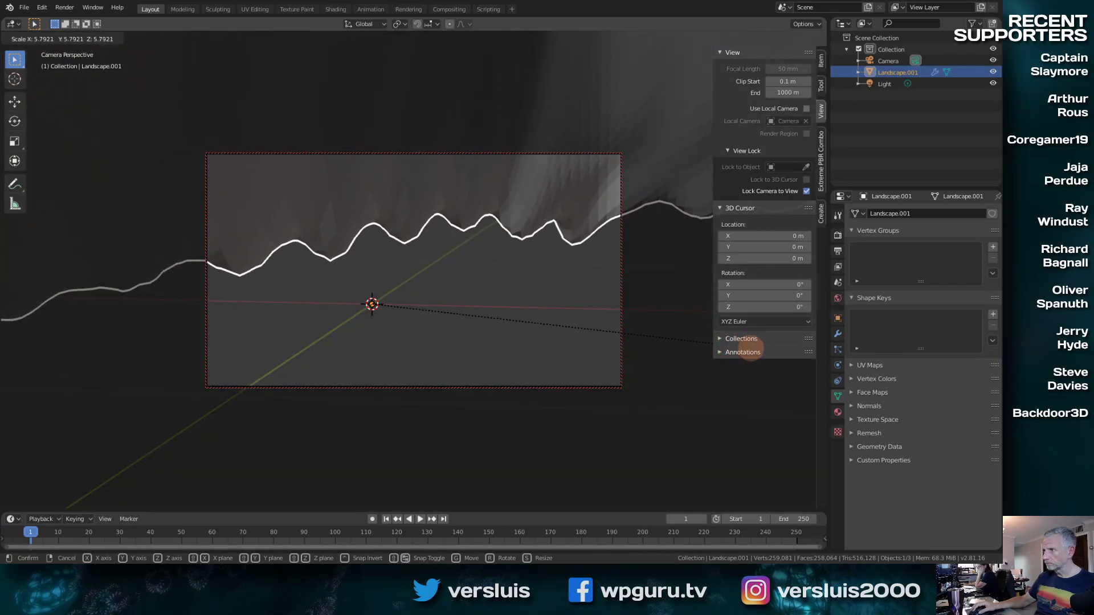
{"action": "left_click", "coordinate": [774, 353]}
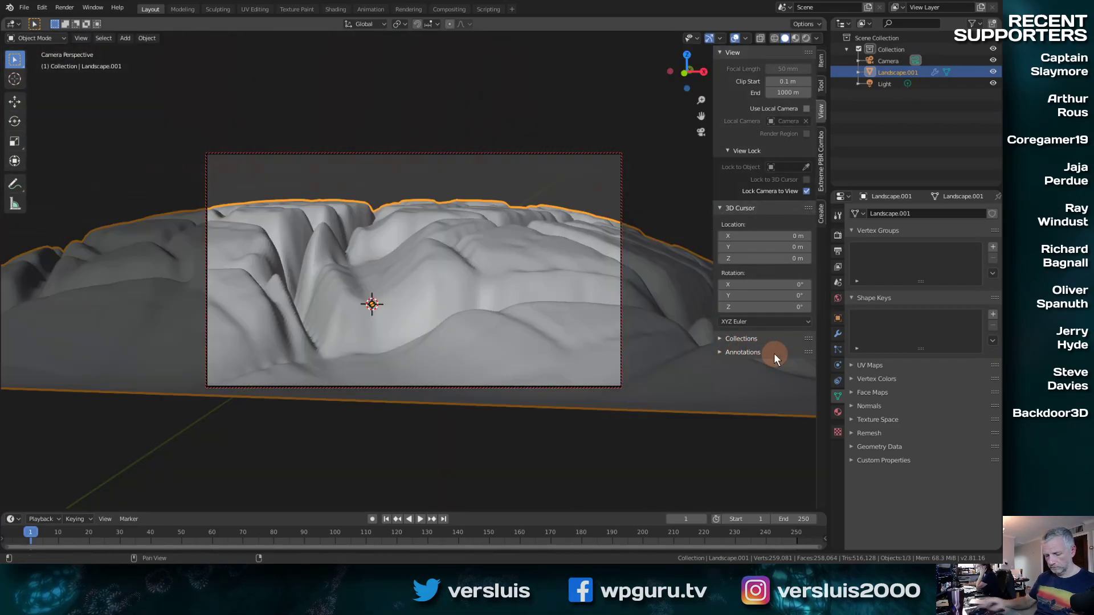
{"action": "type", "text": "s10"}
{"action": "key", "text": "Return"}
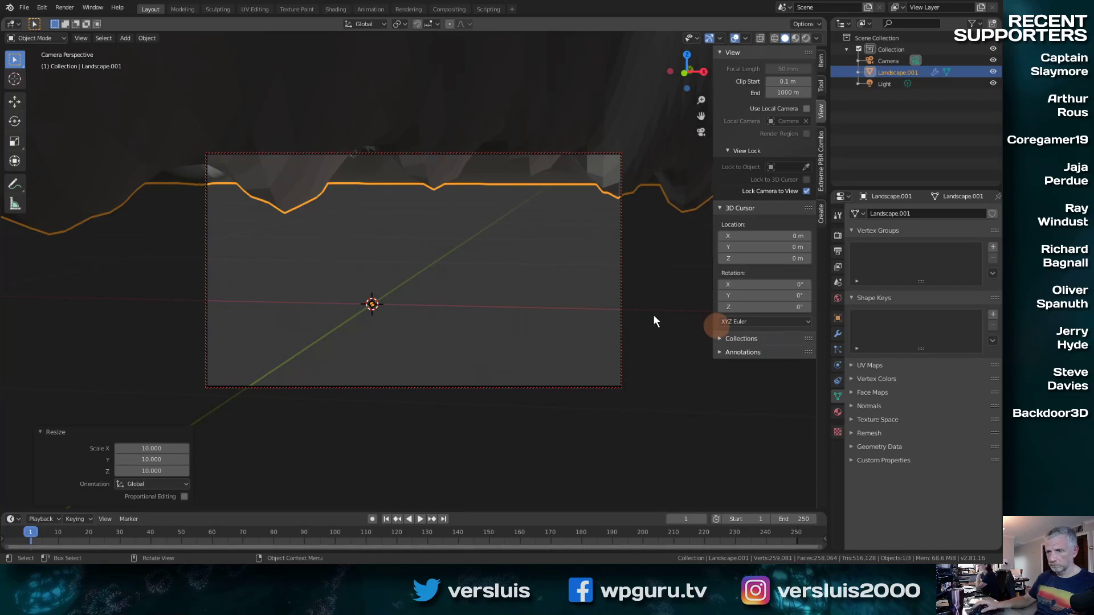
{"action": "left_click", "coordinate": [381, 345]}
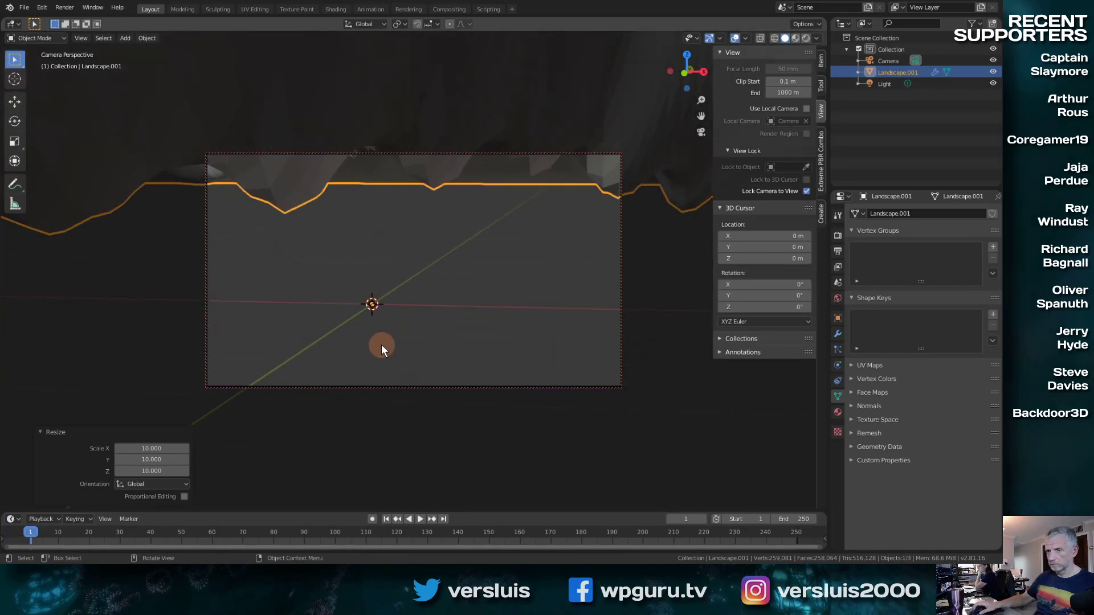
Pull the camera back until the enlarged terrain is in frame and place the 3D cursor at the mouth of the central canyon
{"action": "scroll", "coordinate": [381, 345], "scroll_direction": "down", "scroll_amount": 12}
{"action": "scroll", "coordinate": [381, 345], "scroll_direction": "up", "scroll_amount": 3}
{"action": "middle_click_drag", "start_coordinate": [381, 346], "coordinate": [454, 310]}
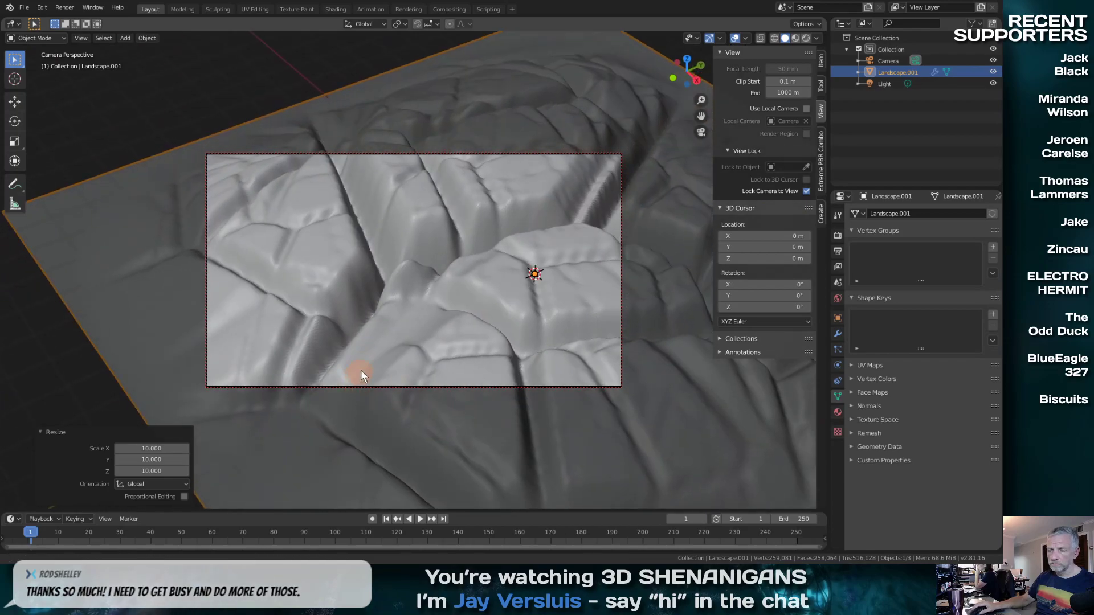
{"action": "left_click", "coordinate": [15, 80]}
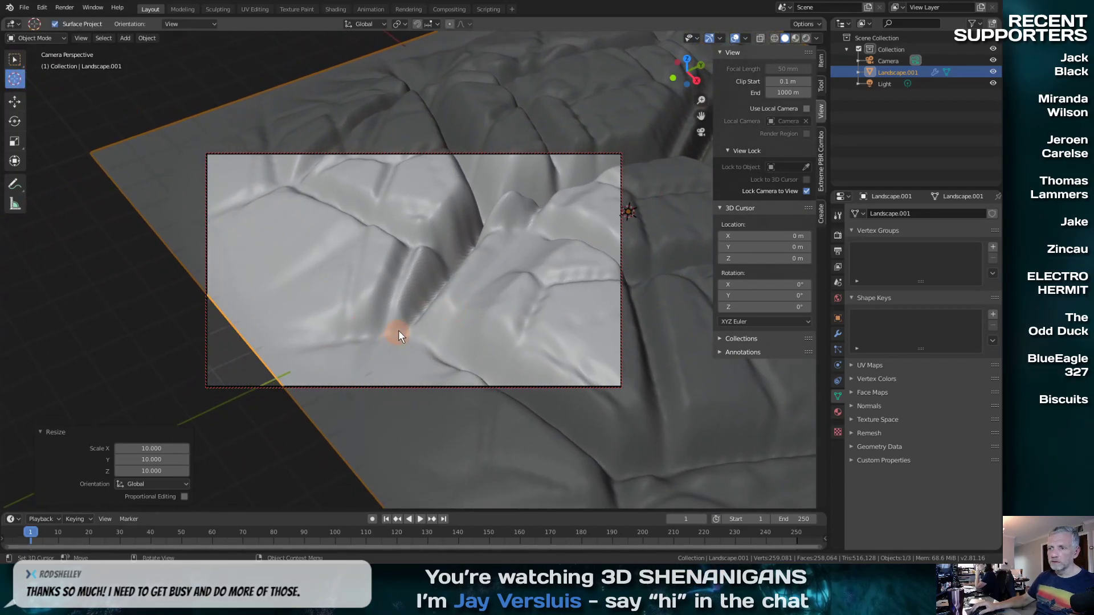
{"action": "left_click", "coordinate": [414, 323]}
Add a UV sphere at the canyon mouth and scale it down uniformly to a factor of about -0.179
{"action": "middle_click_drag", "start_coordinate": [419, 334], "coordinate": [403, 292]}
{"action": "key", "text": "shift+a"}
{"action": "mouse_move", "coordinate": [403, 293]}
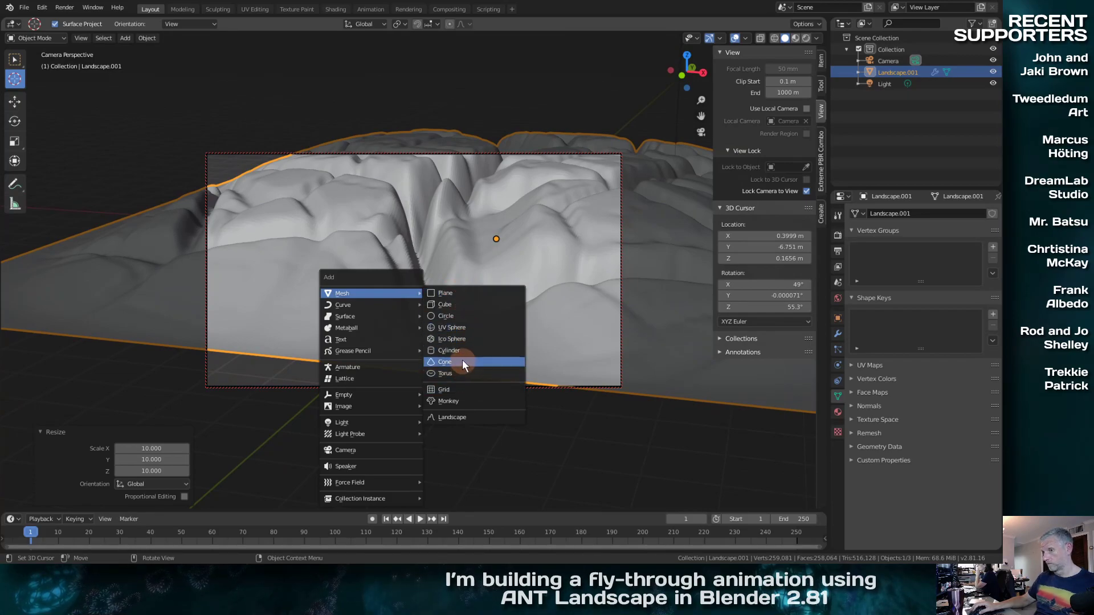
{"action": "left_click", "coordinate": [468, 327]}
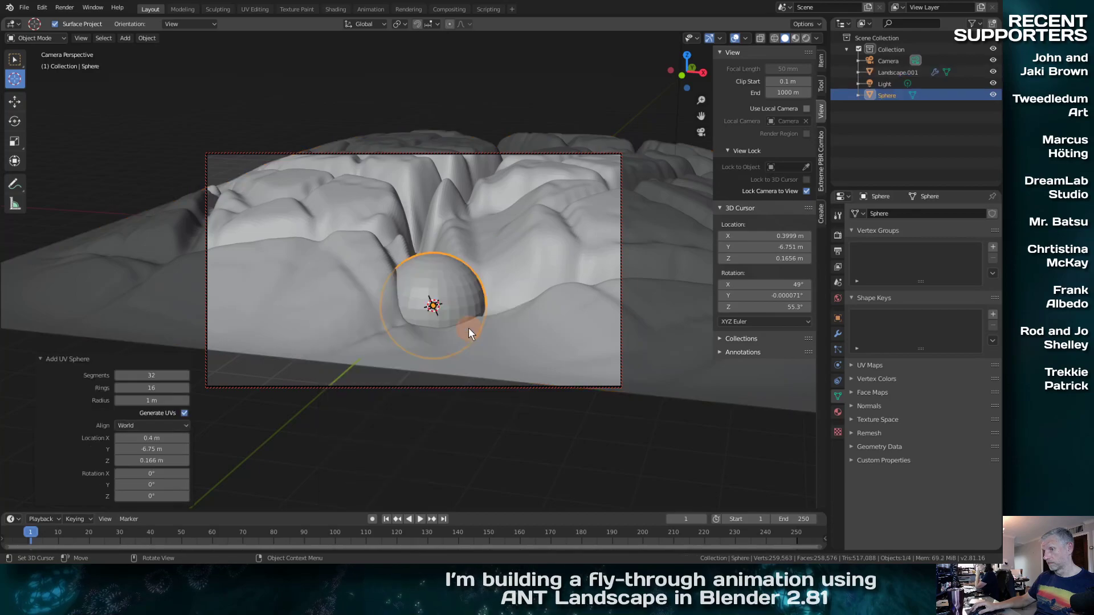
{"action": "key", "text": "s"}
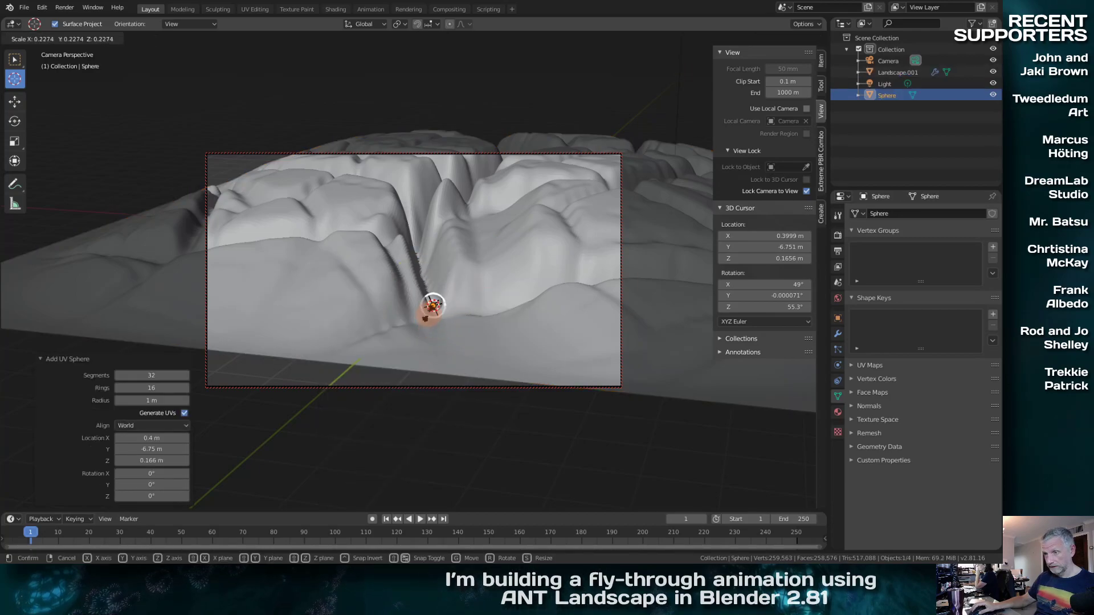
{"action": "left_click", "coordinate": [429, 310]}
Move the camera in close above the sphere so that it looks into the canyon, and unlock the camera from the view
{"action": "key", "text": "KP_0"}
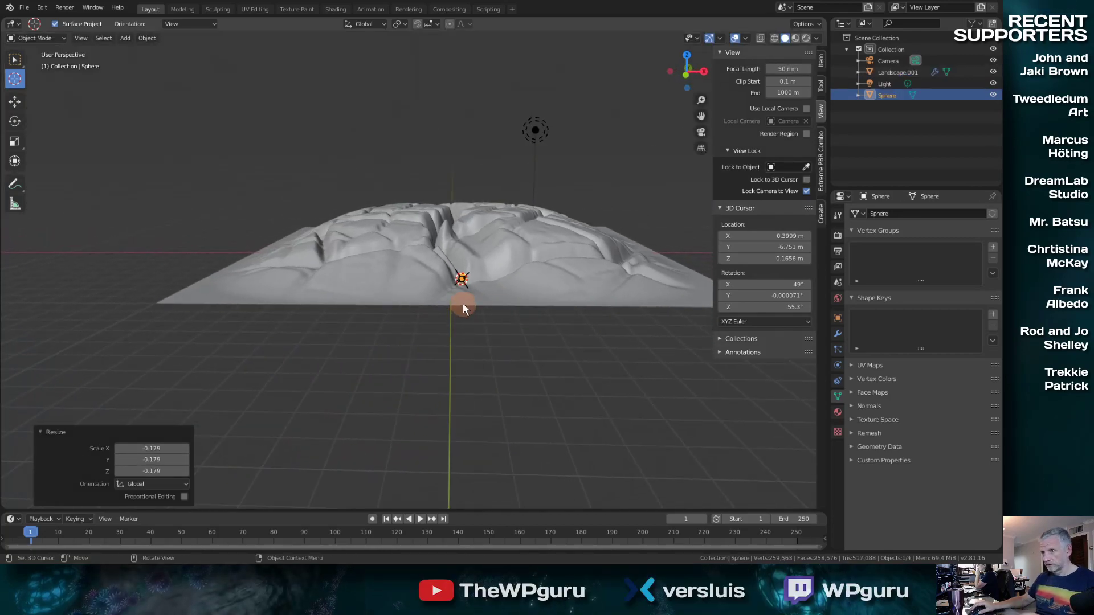
{"action": "key", "text": "KP_0"}
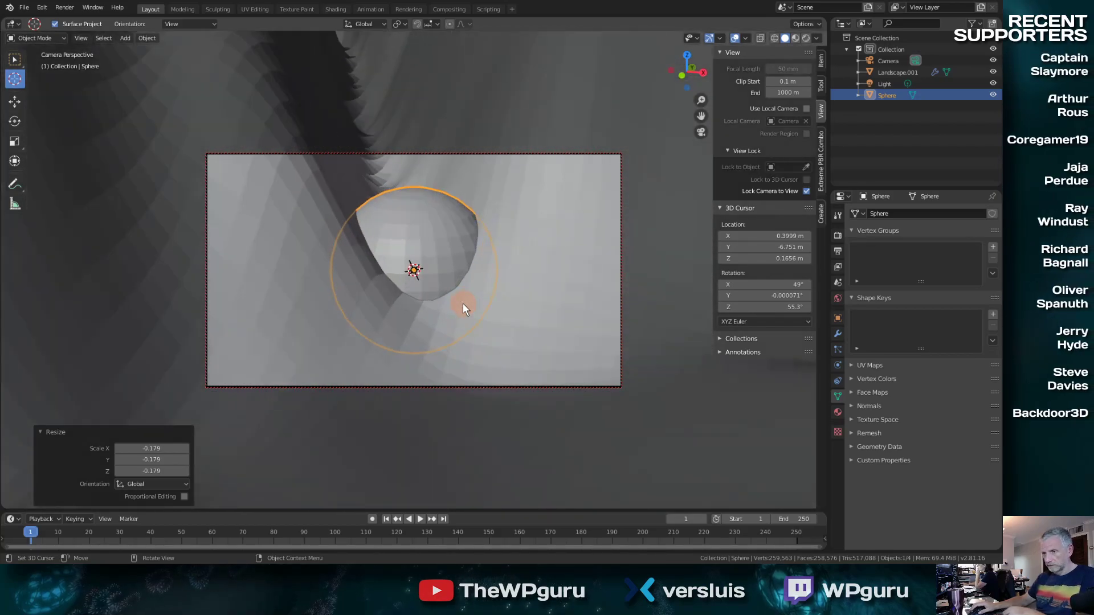
{"action": "middle_click_drag", "start_coordinate": [463, 285], "coordinate": [435, 405]}
{"action": "scroll", "coordinate": [433, 405], "scroll_direction": "down", "scroll_amount": 5}
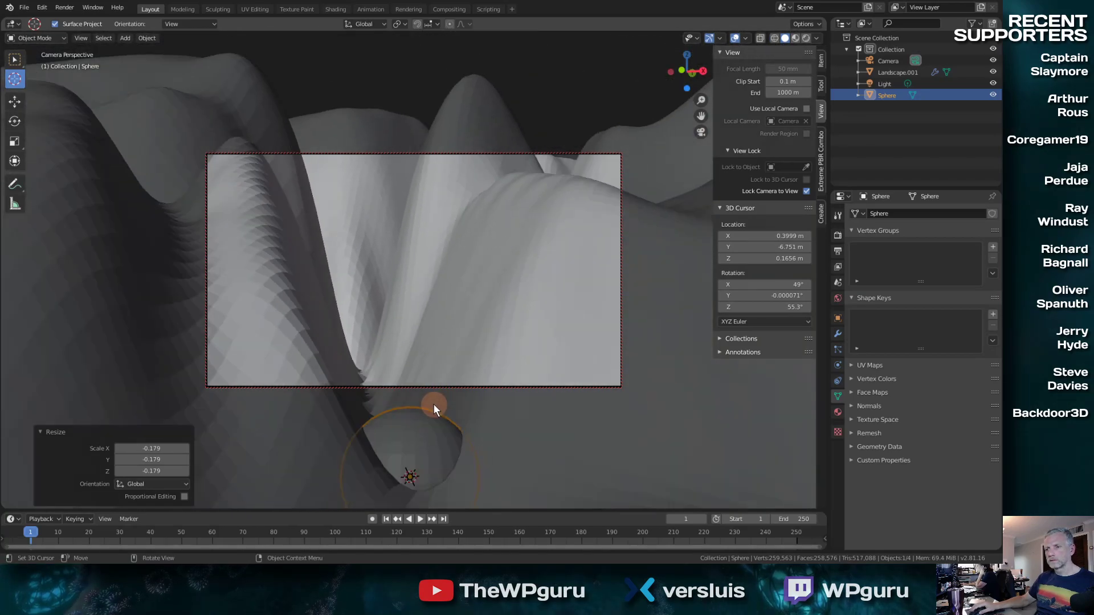
{"action": "scroll", "coordinate": [433, 404], "scroll_direction": "up", "scroll_amount": 4}
{"action": "scroll", "coordinate": [432, 403], "scroll_direction": "down", "scroll_amount": 2}
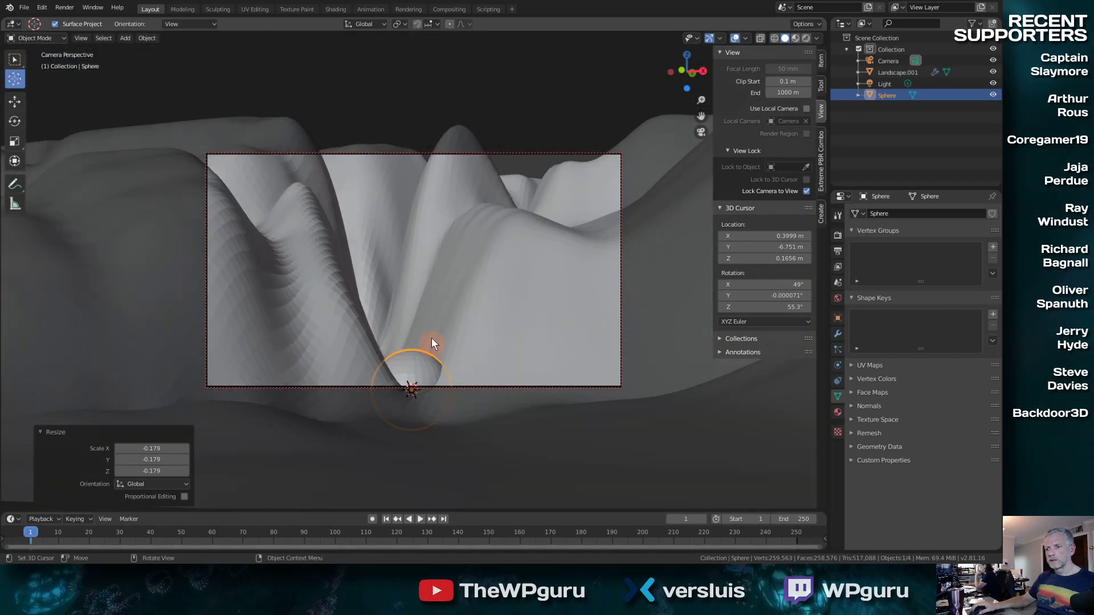
{"action": "middle_click_drag", "start_coordinate": [432, 338], "coordinate": [408, 342], "text": "shift"}
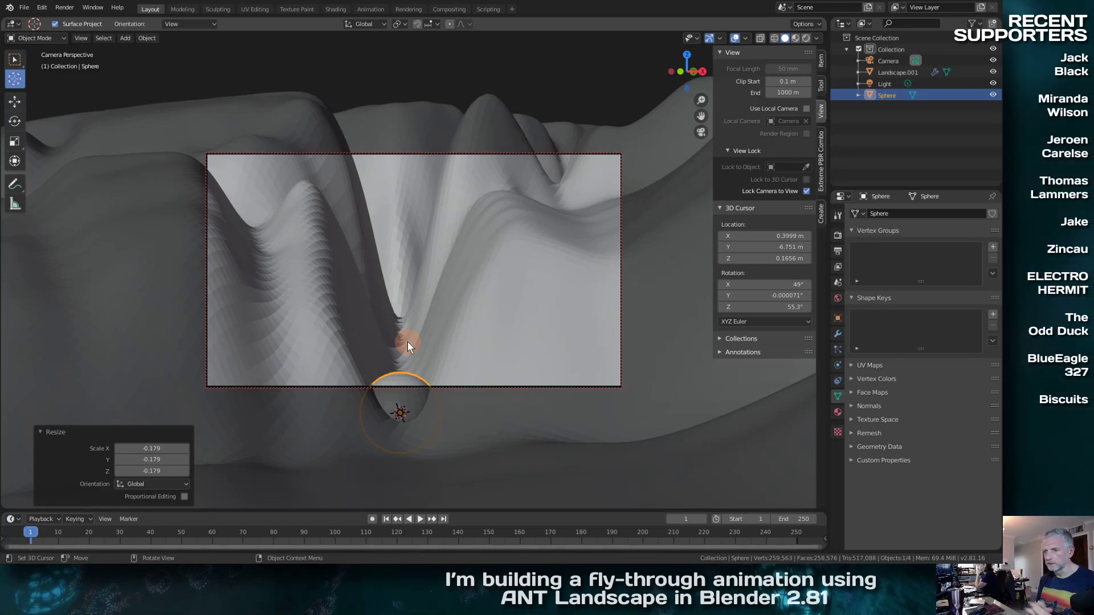
{"action": "left_click", "coordinate": [806, 191]}
{"action": "scroll", "coordinate": [497, 294], "scroll_direction": "up", "scroll_amount": 1}
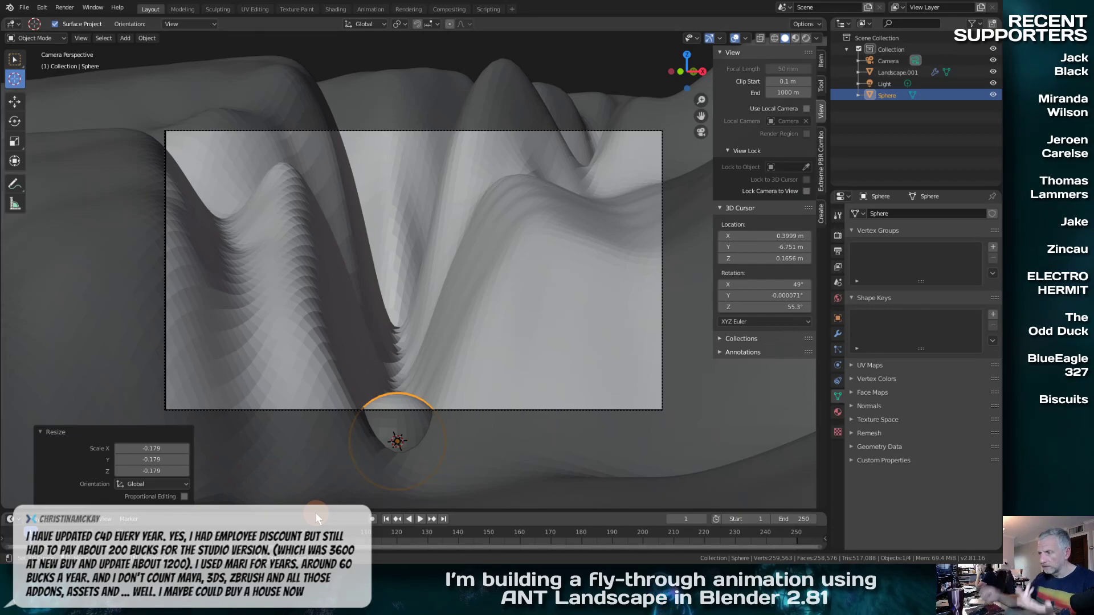
Set the frame rate to 60 fps and the end frame to 360, and enlarge the timeline area
{"action": "left_click", "coordinate": [838, 251]}
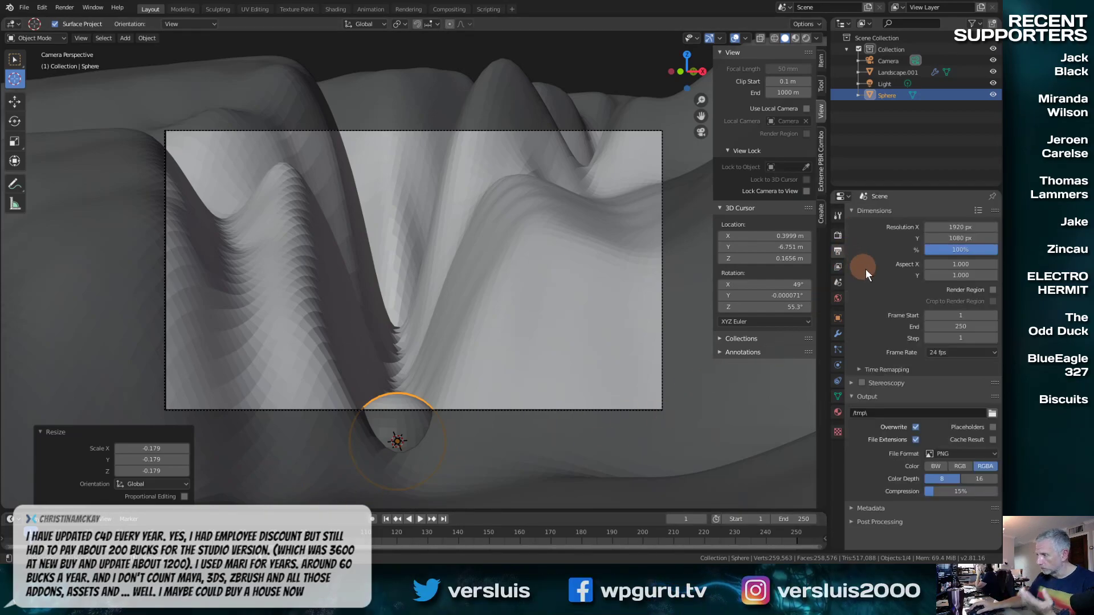
{"action": "left_click", "coordinate": [979, 353]}
{"action": "left_click", "coordinate": [957, 449]}
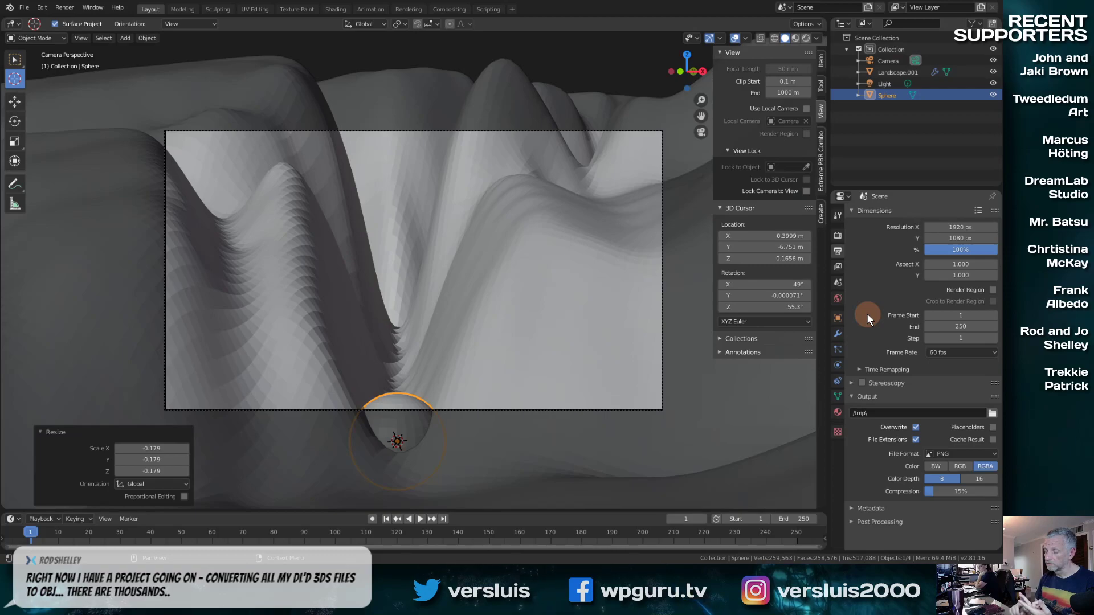
{"action": "left_click", "coordinate": [799, 519]}
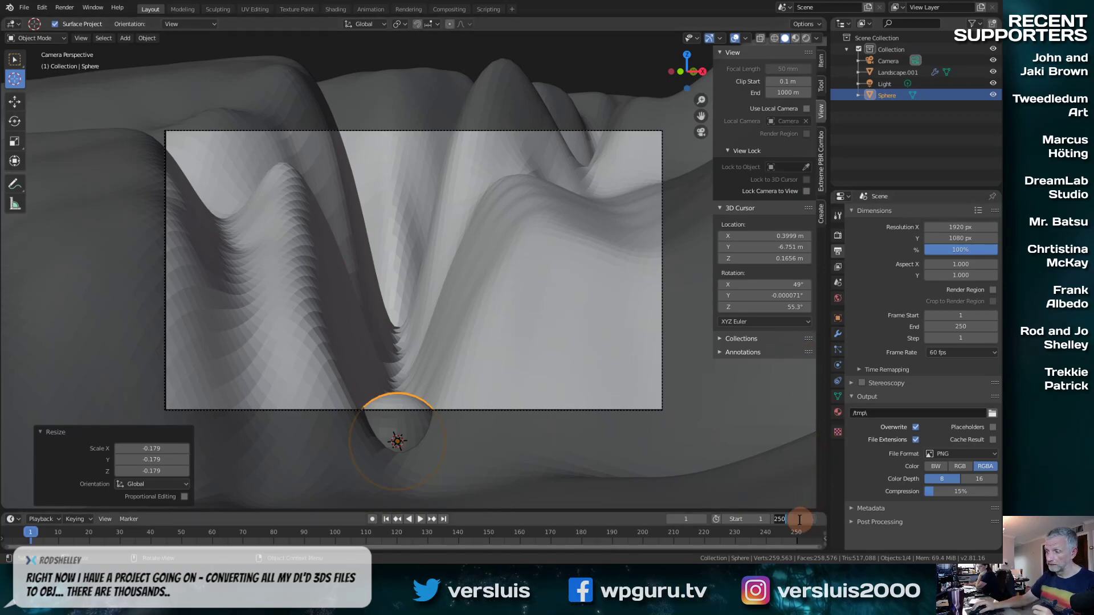
{"action": "type", "text": "36"}
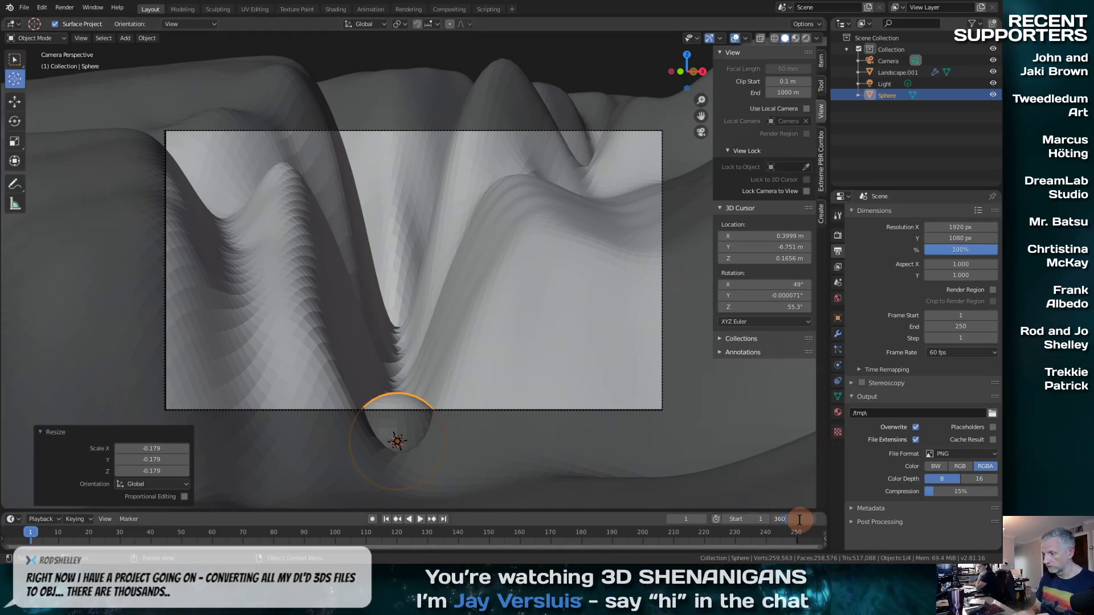
{"action": "type", "text": "0"}
{"action": "key", "text": "Return"}
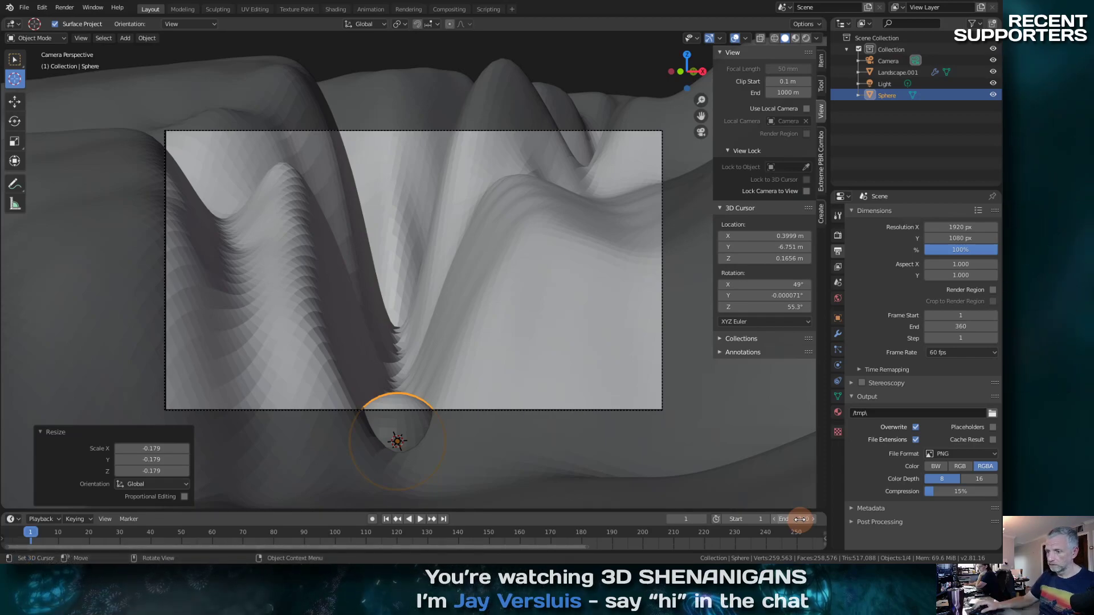
{"action": "left_click_drag", "start_coordinate": [533, 511], "coordinate": [530, 464]}
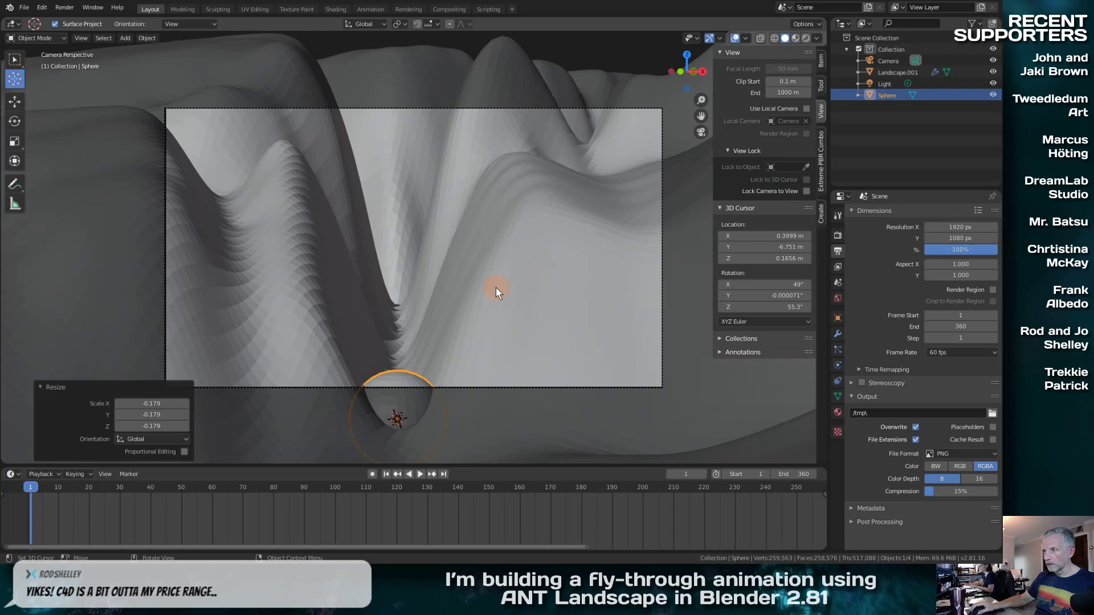
Lock the camera to the view again and pull it back to a raised, angled starting shot of the whole canyon landscape
{"action": "left_click", "coordinate": [807, 192]}
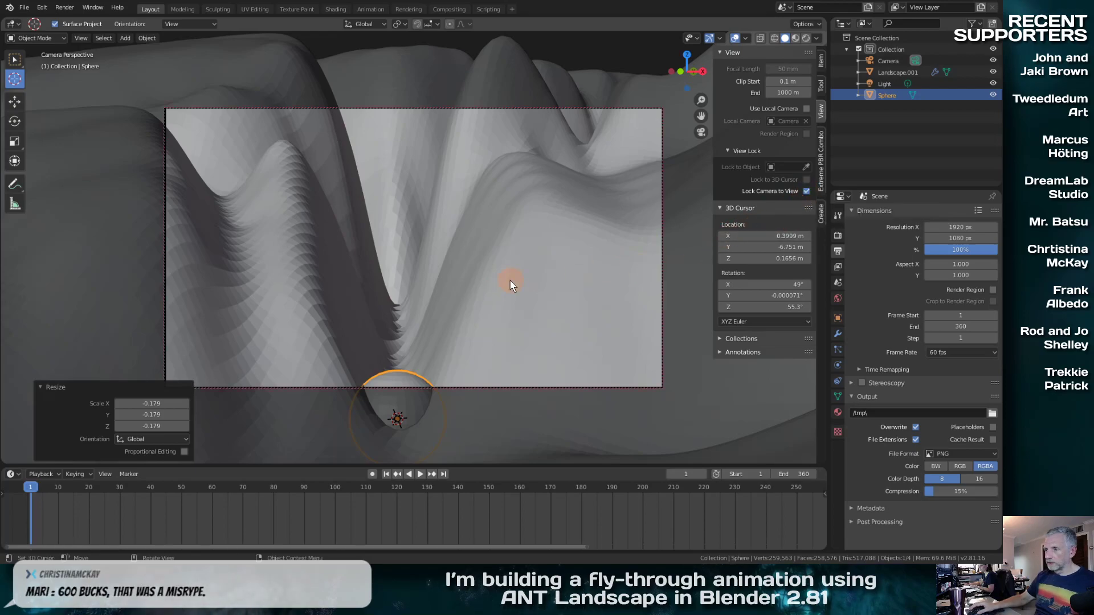
{"action": "middle_click_drag", "start_coordinate": [513, 284], "coordinate": [420, 300]}
{"action": "scroll", "coordinate": [519, 228], "scroll_direction": "down", "scroll_amount": 10}
{"action": "scroll", "coordinate": [460, 296], "scroll_direction": "down", "scroll_amount": 3}
{"action": "scroll", "coordinate": [460, 296], "scroll_direction": "up", "scroll_amount": 4}
{"action": "scroll", "coordinate": [442, 273], "scroll_direction": "up", "scroll_amount": 2}
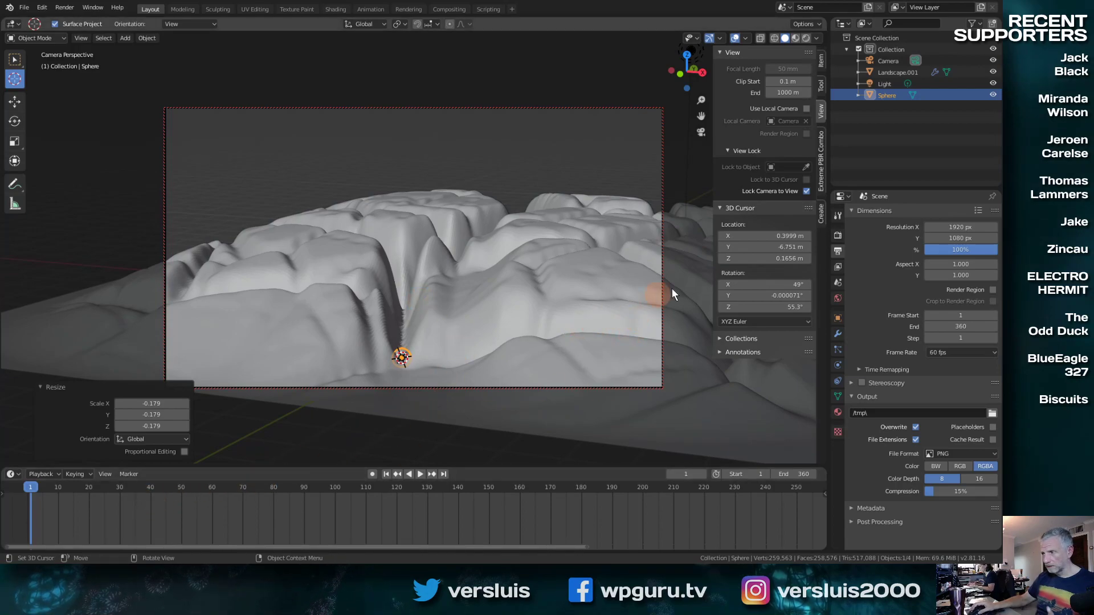
Insert location and rotation keyframes for the camera at frame 1
{"action": "left_click", "coordinate": [838, 334]}
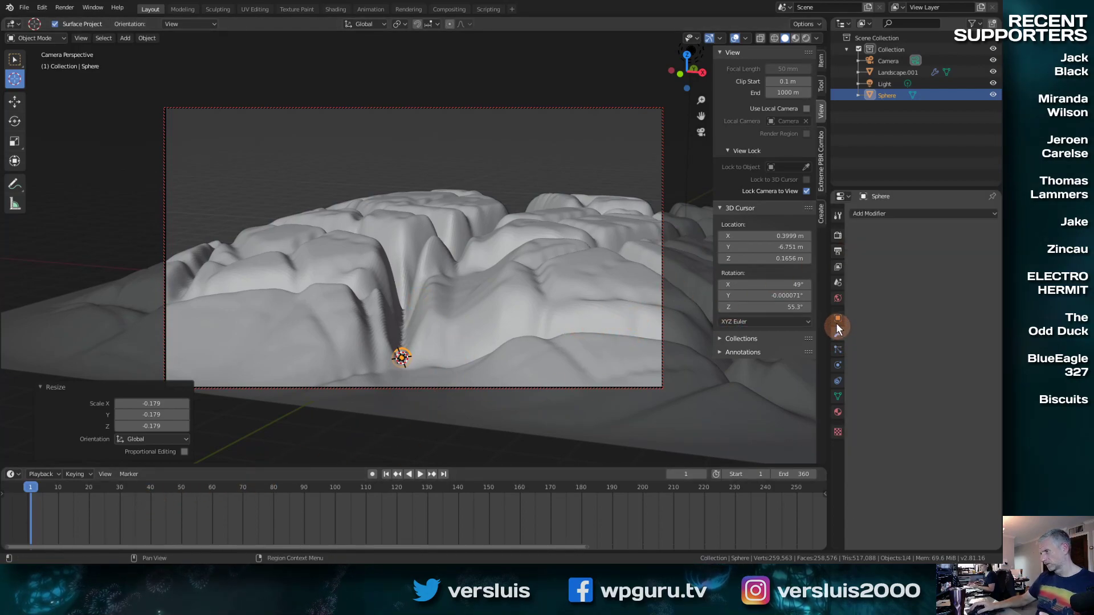
{"action": "left_click", "coordinate": [837, 320]}
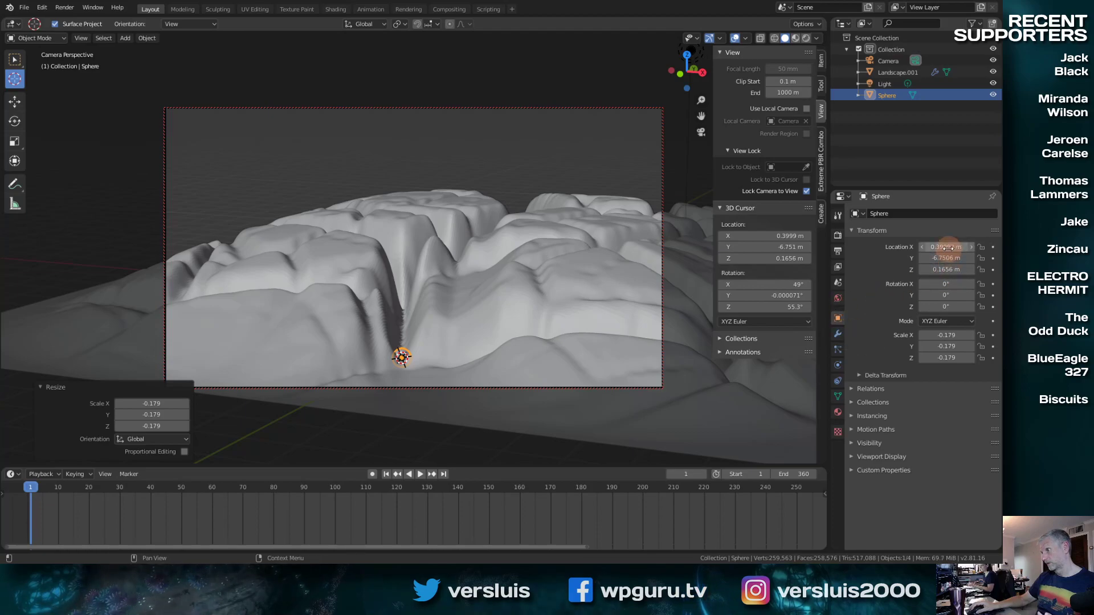
{"action": "left_click", "coordinate": [892, 60]}
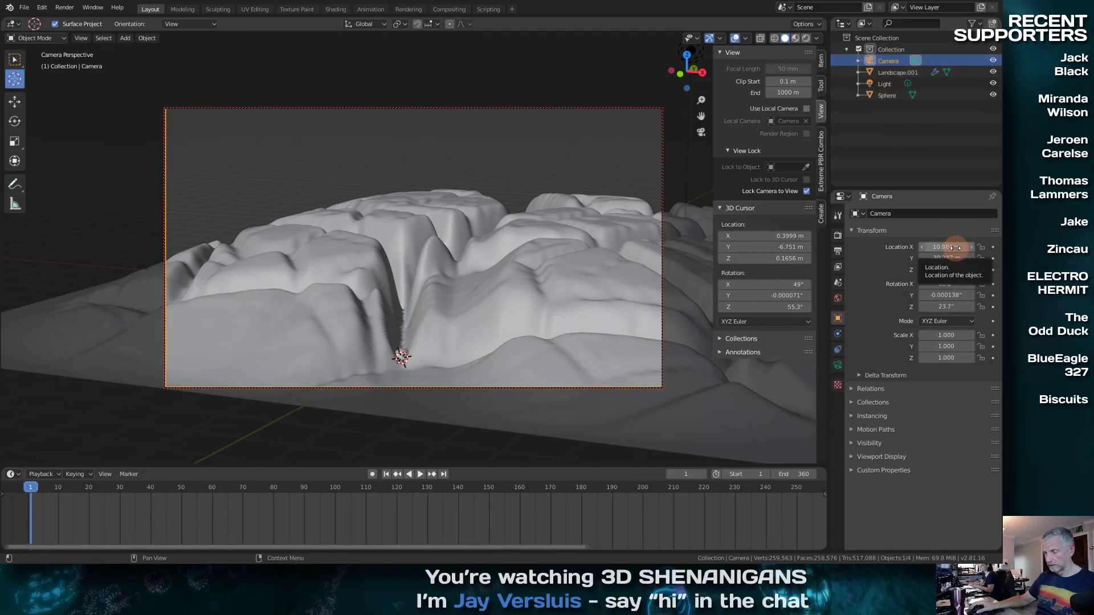
{"action": "key", "text": "i"}
{"action": "key", "text": "i"}
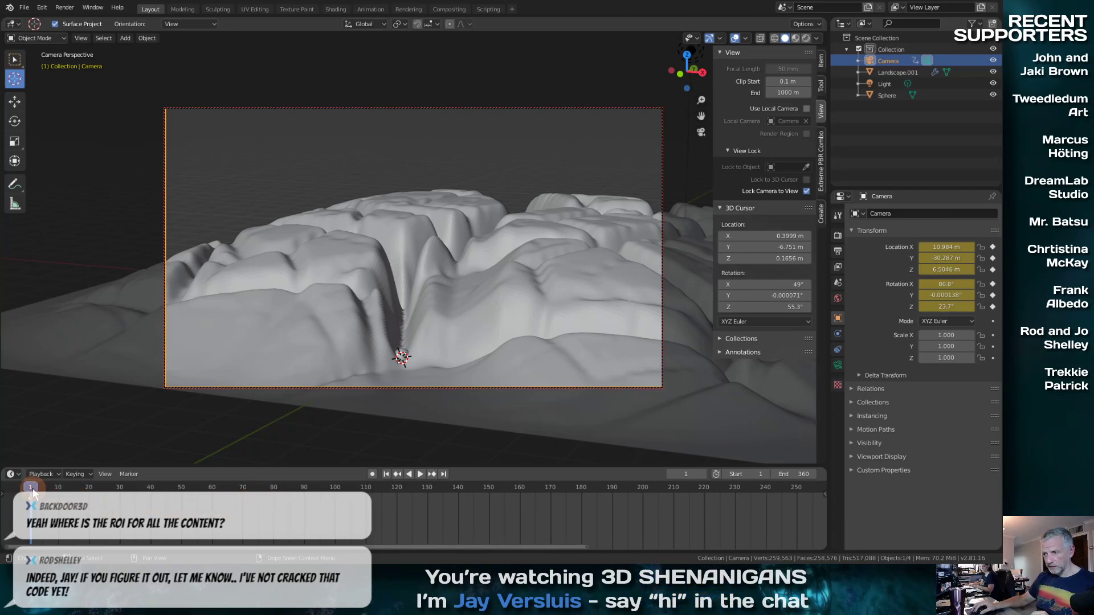
Fit the timeline to show the whole 360-frame range and move the playhead to frame 360
{"action": "left_click_drag", "start_coordinate": [32, 493], "coordinate": [192, 498]}
{"action": "left_click_drag", "start_coordinate": [440, 495], "coordinate": [555, 498]}
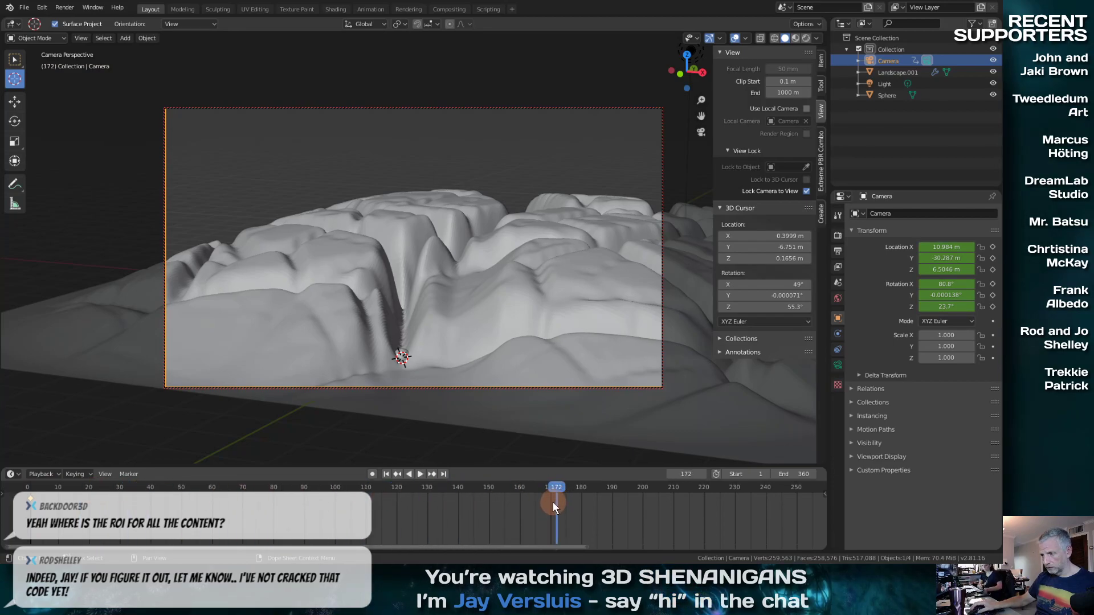
{"action": "scroll", "coordinate": [553, 502], "scroll_direction": "up", "scroll_amount": 2}
{"action": "scroll", "coordinate": [553, 503], "scroll_direction": "down", "scroll_amount": 8, "text": "ctrl"}
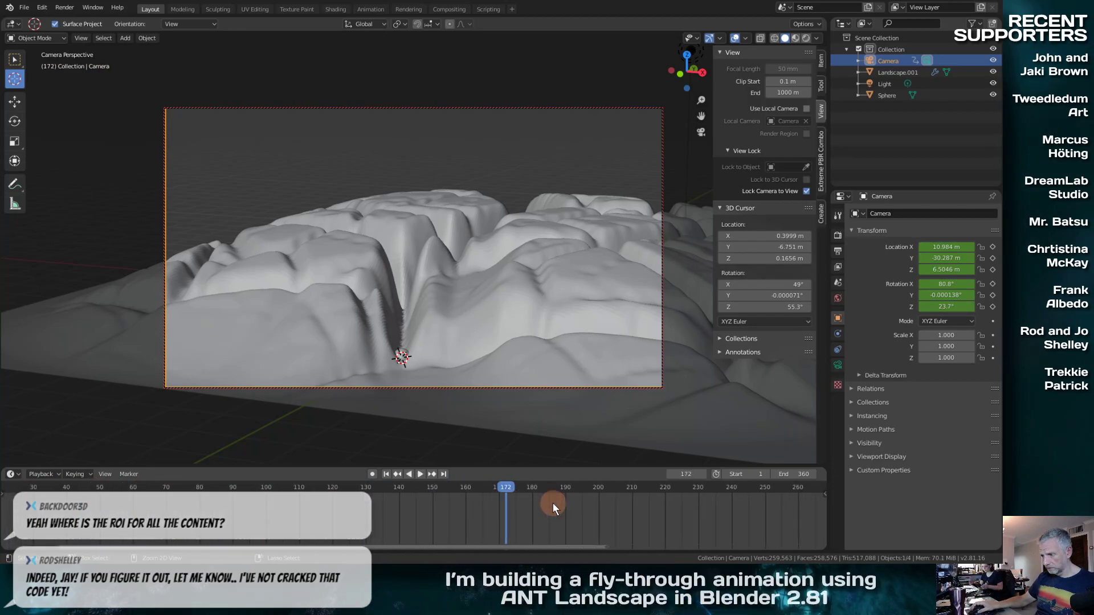
{"action": "scroll", "coordinate": [552, 504], "scroll_direction": "down", "scroll_amount": 10, "text": "ctrl"}
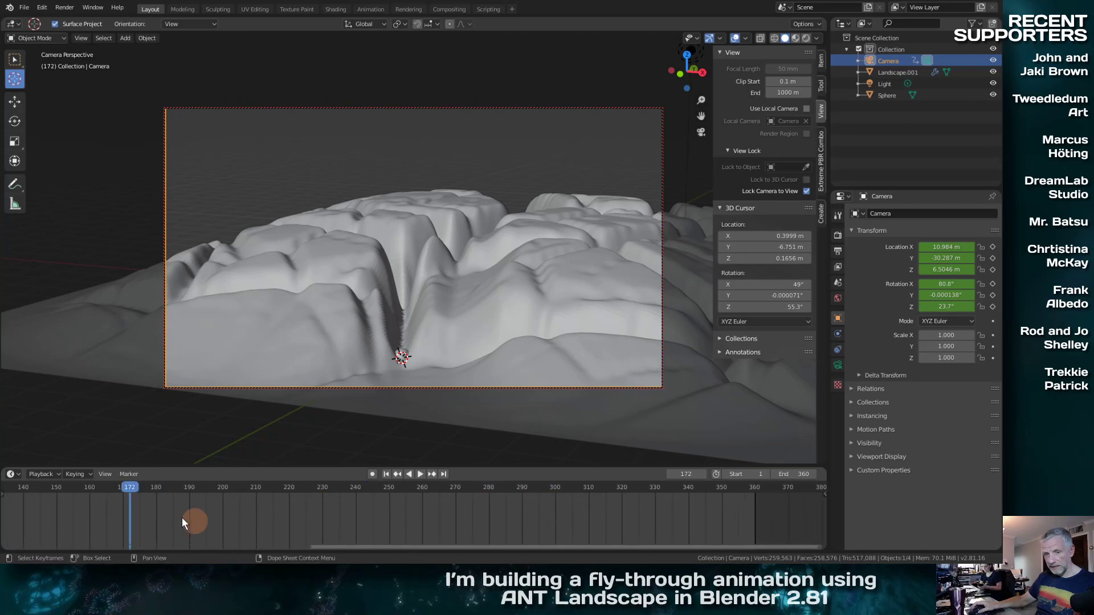
{"action": "scroll", "coordinate": [209, 508], "scroll_direction": "down", "scroll_amount": 2}
{"action": "scroll", "coordinate": [210, 507], "scroll_direction": "down", "scroll_amount": 3}
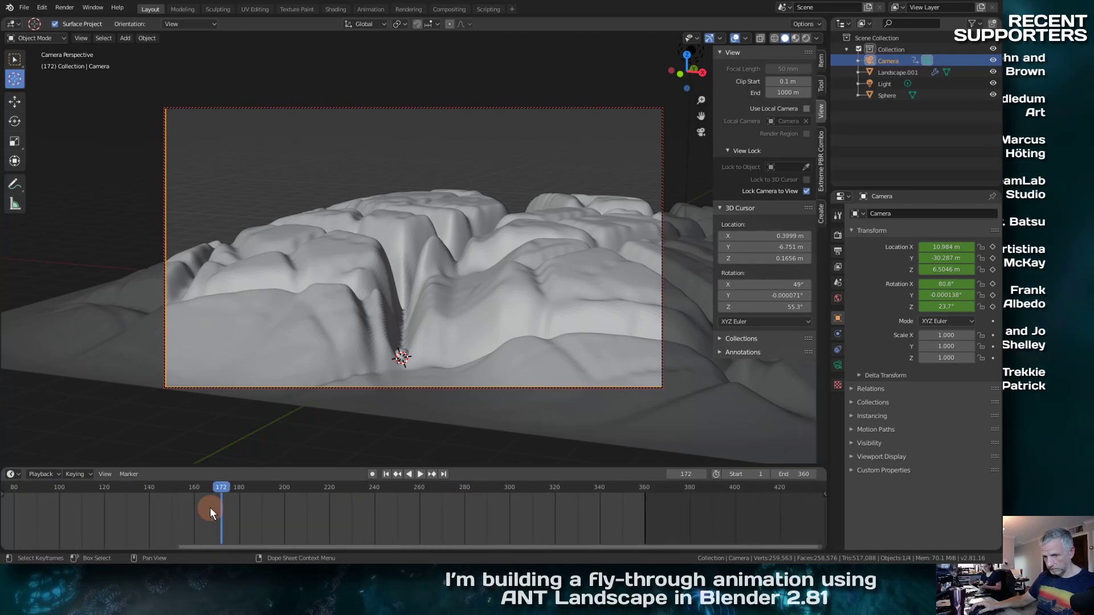
{"action": "left_click_drag", "start_coordinate": [238, 545], "coordinate": [166, 549]}
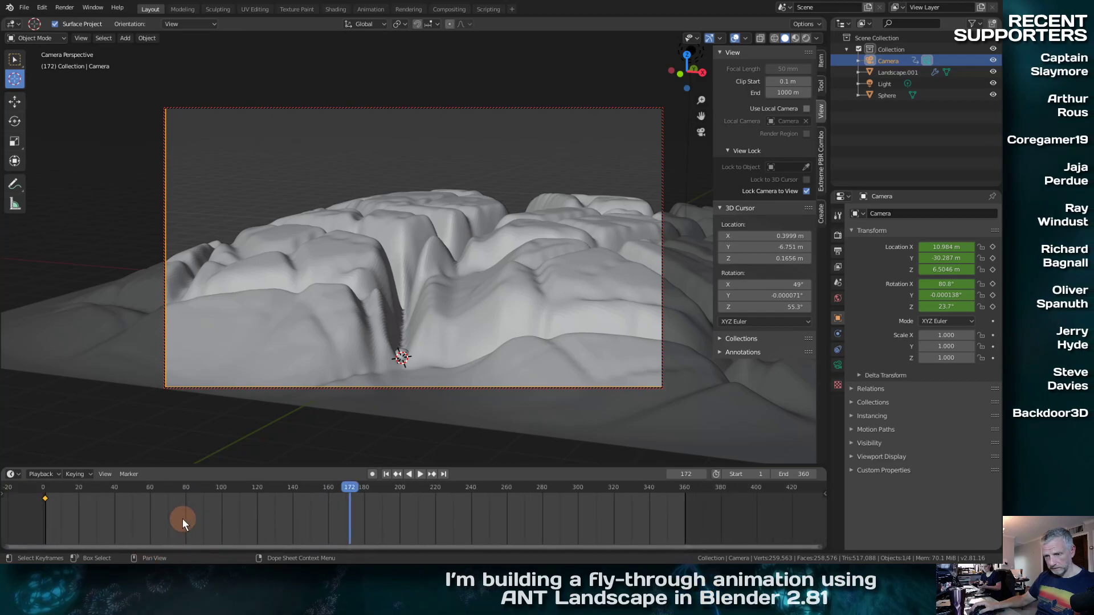
{"action": "scroll", "coordinate": [182, 519], "scroll_direction": "down", "scroll_amount": 2}
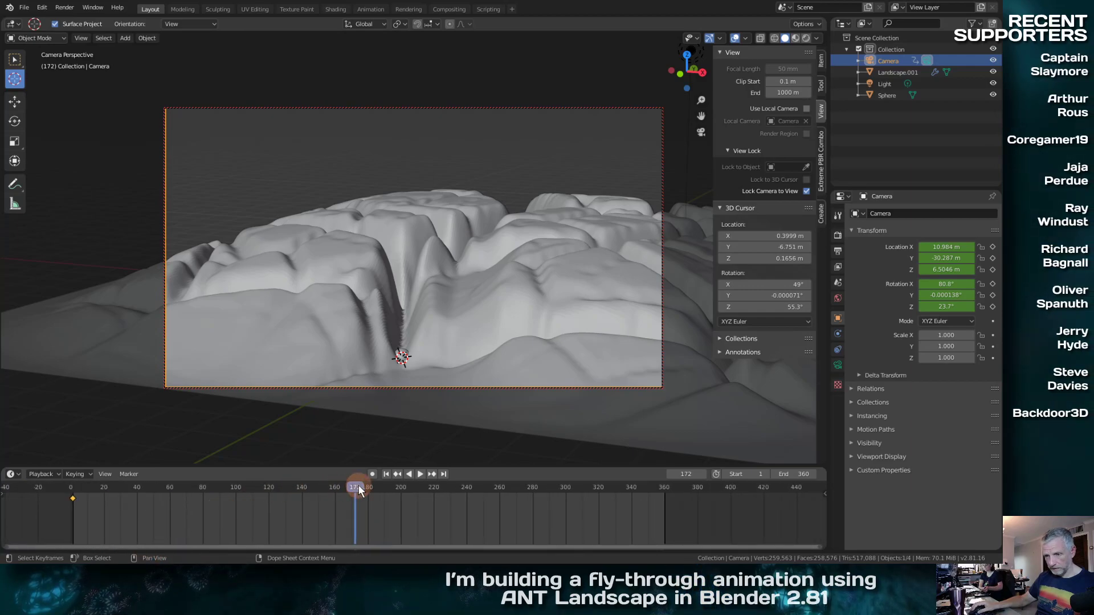
{"action": "left_click_drag", "start_coordinate": [634, 491], "coordinate": [665, 490]}
{"action": "key", "text": "space"}
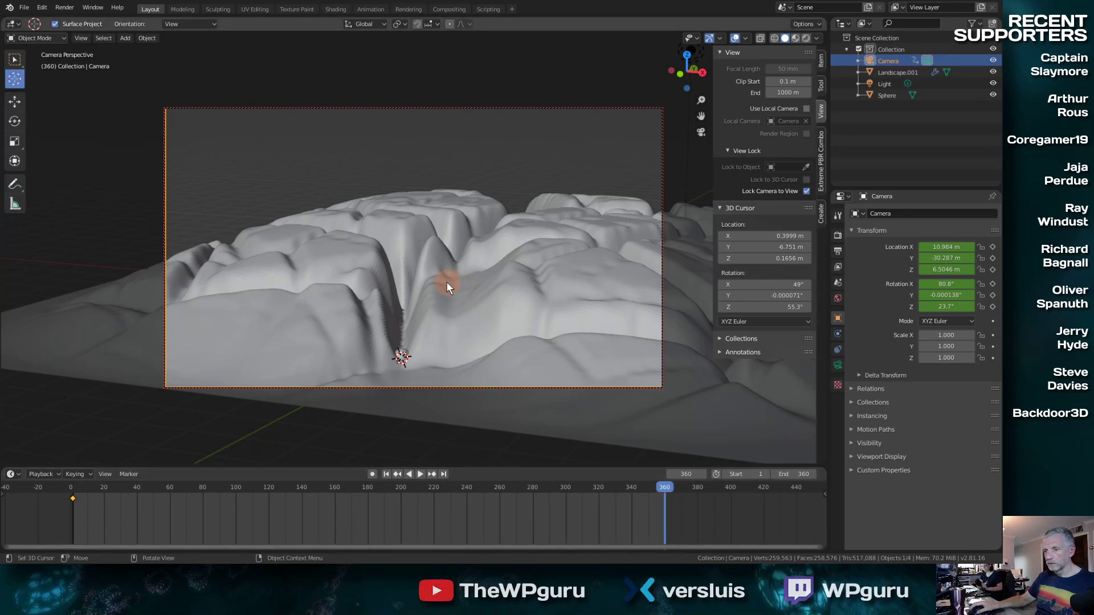
Move the locked camera in closer above the canyon and tilt it along the gorge
{"action": "scroll", "coordinate": [447, 282], "scroll_direction": "up", "scroll_amount": 5}
{"action": "middle_click_drag", "start_coordinate": [446, 282], "coordinate": [479, 225]}
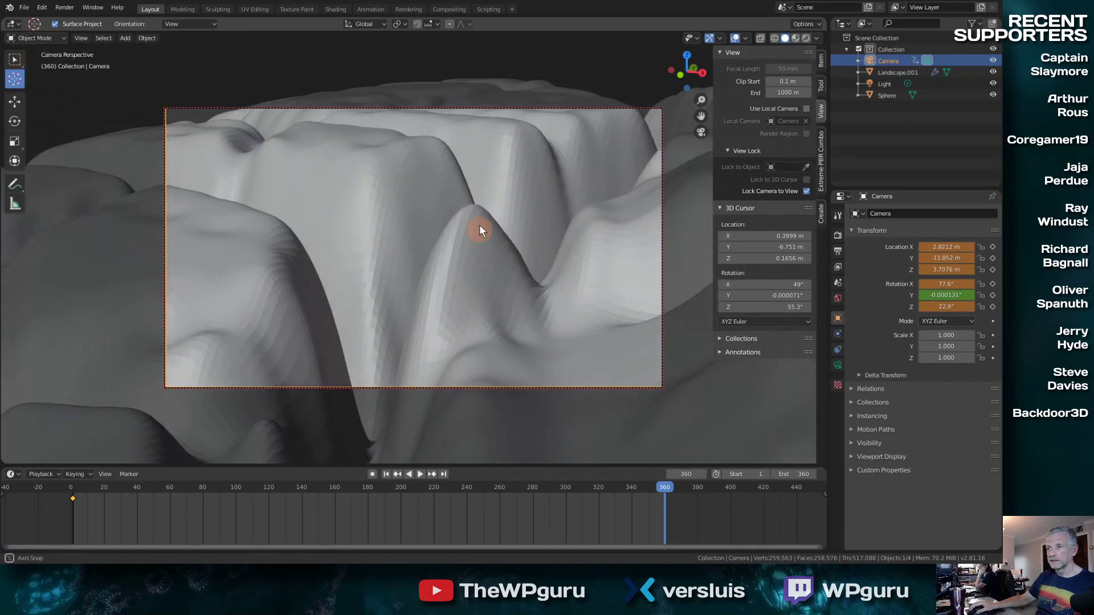
{"action": "scroll", "coordinate": [479, 218], "scroll_direction": "down", "scroll_amount": 4}
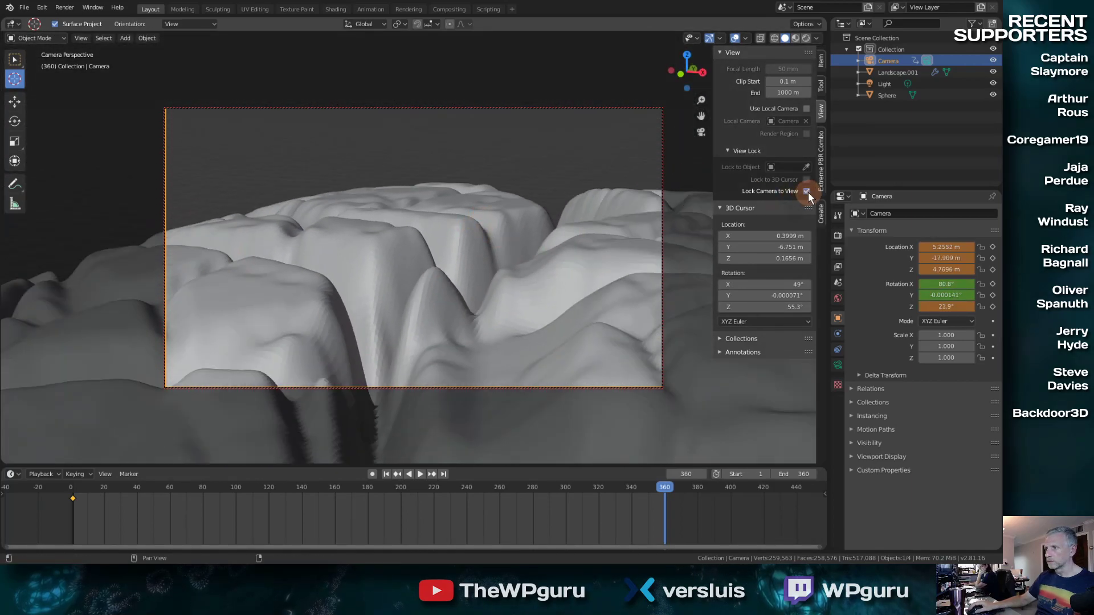
Leave the camera view and place the 3D cursor at the canyon's far end, opposite the camera
{"action": "middle_click_drag", "start_coordinate": [566, 242], "coordinate": [433, 257]}
{"action": "middle_click_drag", "start_coordinate": [546, 269], "coordinate": [402, 202]}
{"action": "scroll", "coordinate": [284, 163], "scroll_direction": "down", "scroll_amount": 10}
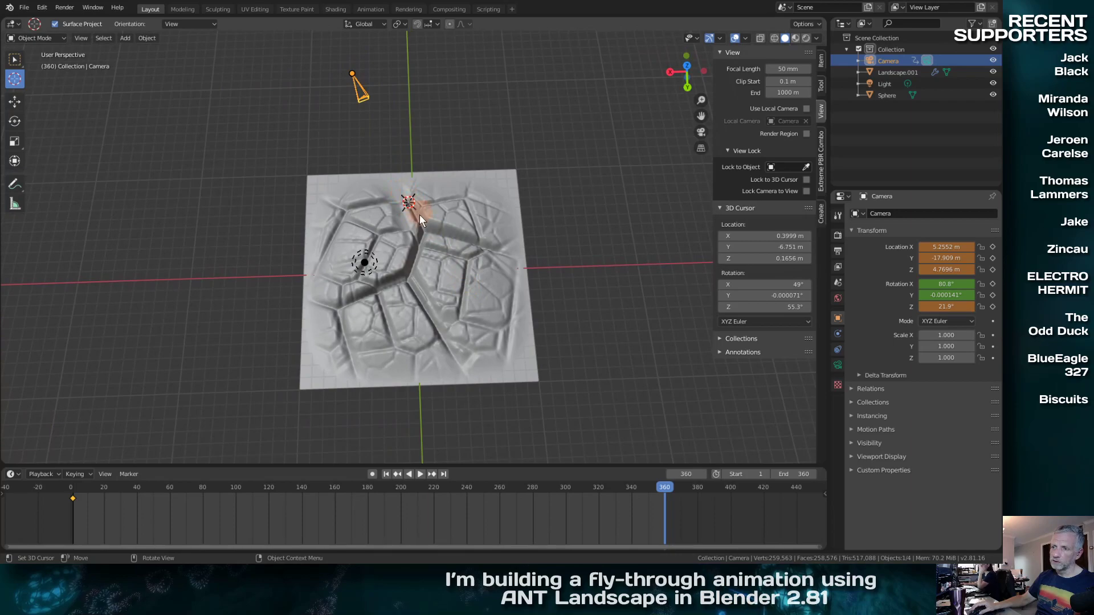
{"action": "left_click", "coordinate": [453, 358]}
{"action": "middle_click_drag", "start_coordinate": [466, 347], "coordinate": [474, 227]}
{"action": "key", "text": "shift+a"}
{"action": "mouse_move", "coordinate": [474, 227]}
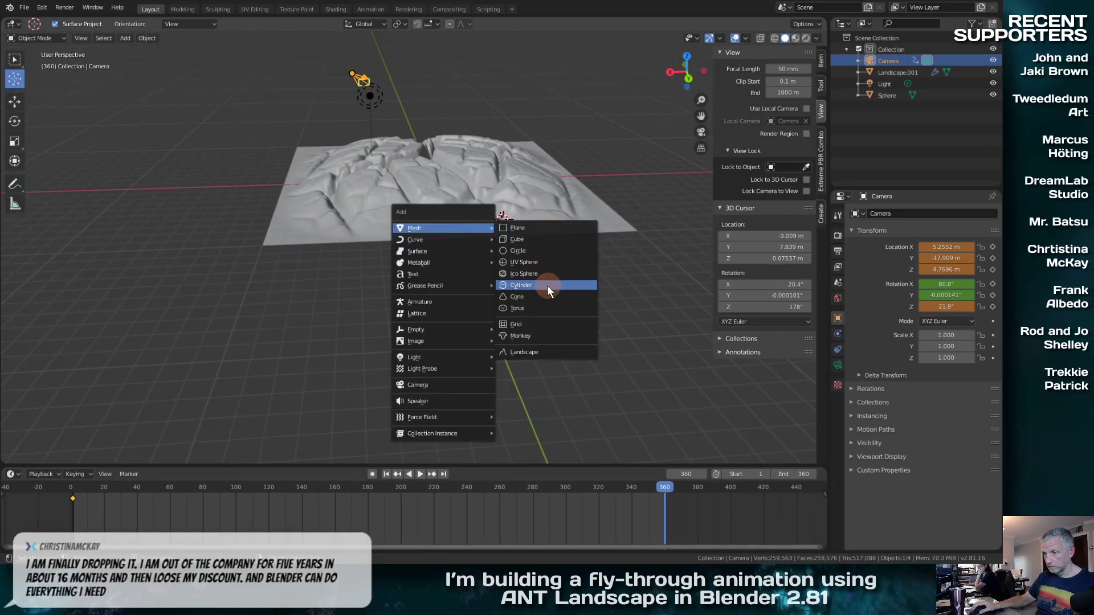
{"action": "left_click", "coordinate": [543, 255]}
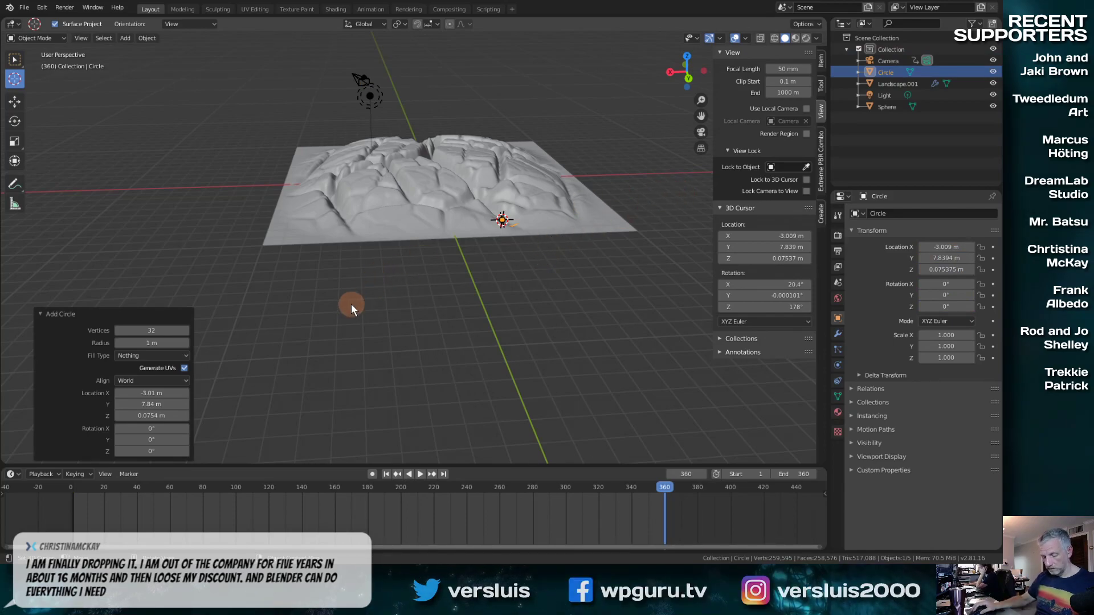
{"action": "key", "text": "Delete"}
Add a UV sphere at the 3D cursor and scale it down to about 0.419
{"action": "key", "text": "shift+a"}
{"action": "mouse_move", "coordinate": [351, 304]}
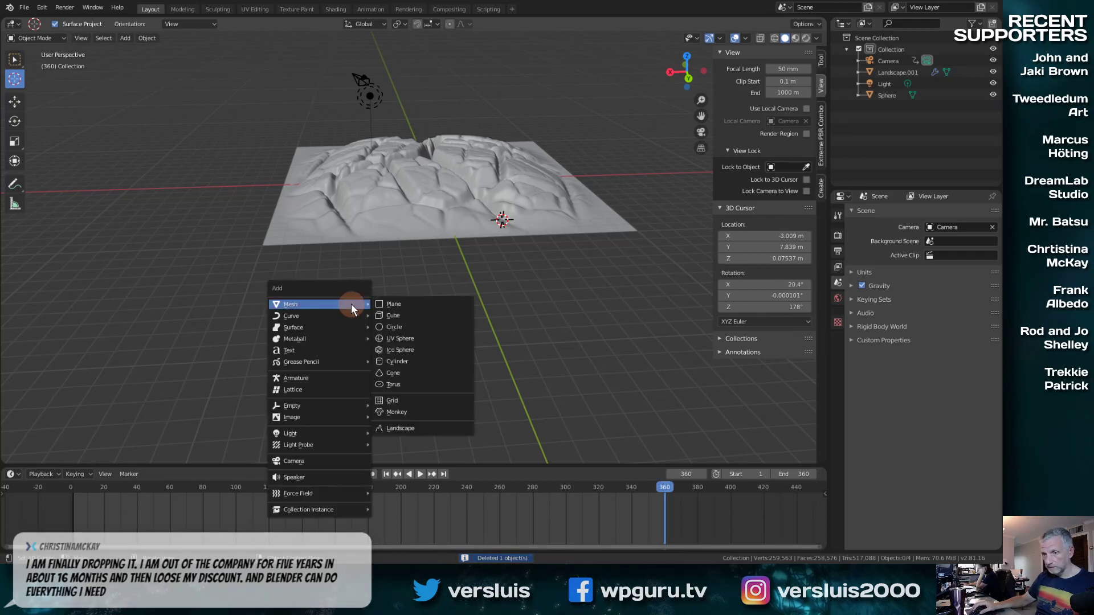
{"action": "left_click", "coordinate": [422, 341]}
{"action": "key", "text": "s"}
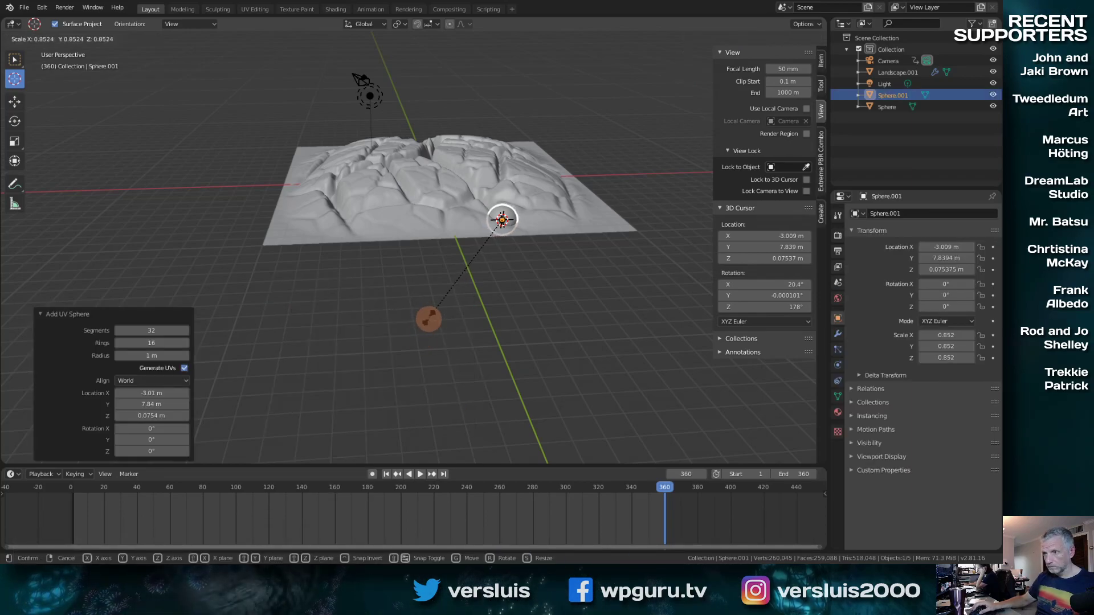
{"action": "left_click", "coordinate": [466, 269]}
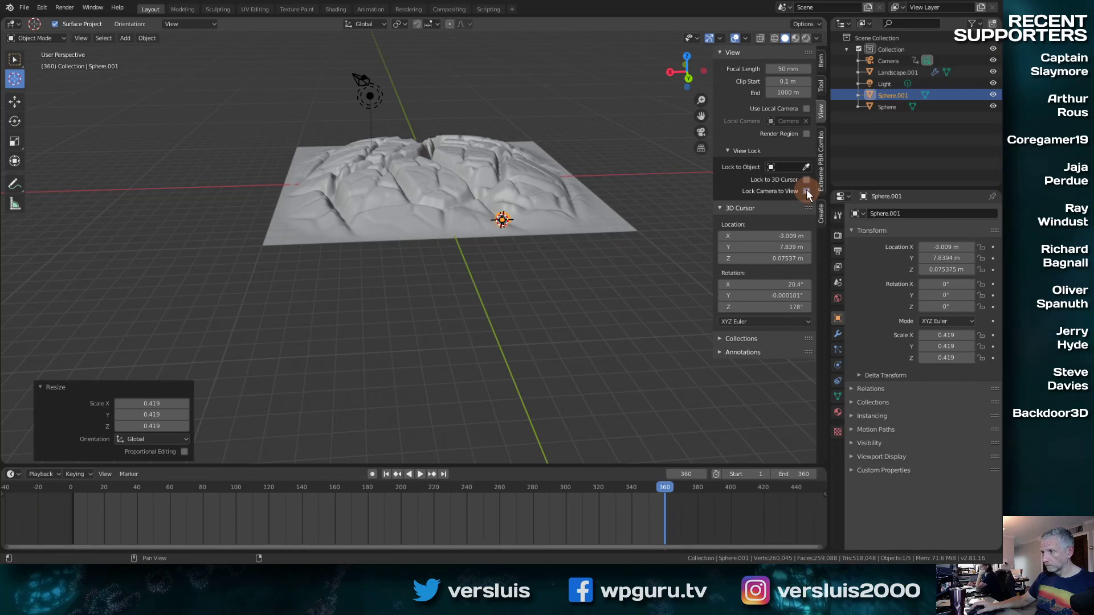
Return to the camera view with the camera locked to it, and fly the camera through the canyon until it closely faces the new sphere
{"action": "key", "text": "KP_0"}
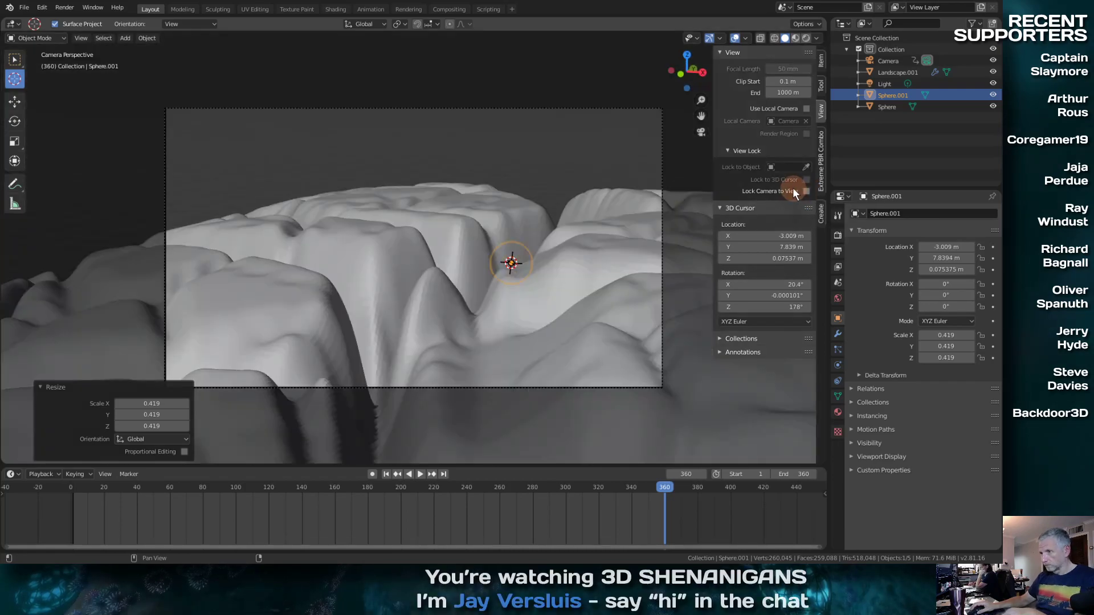
{"action": "left_click", "coordinate": [805, 191]}
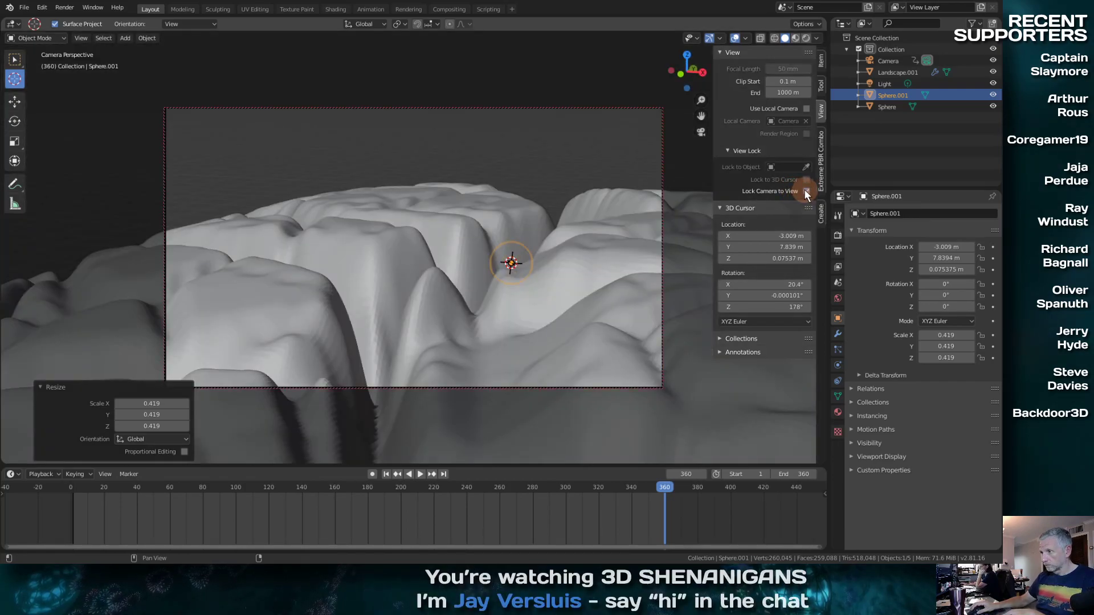
{"action": "key", "text": "KP_Decimal"}
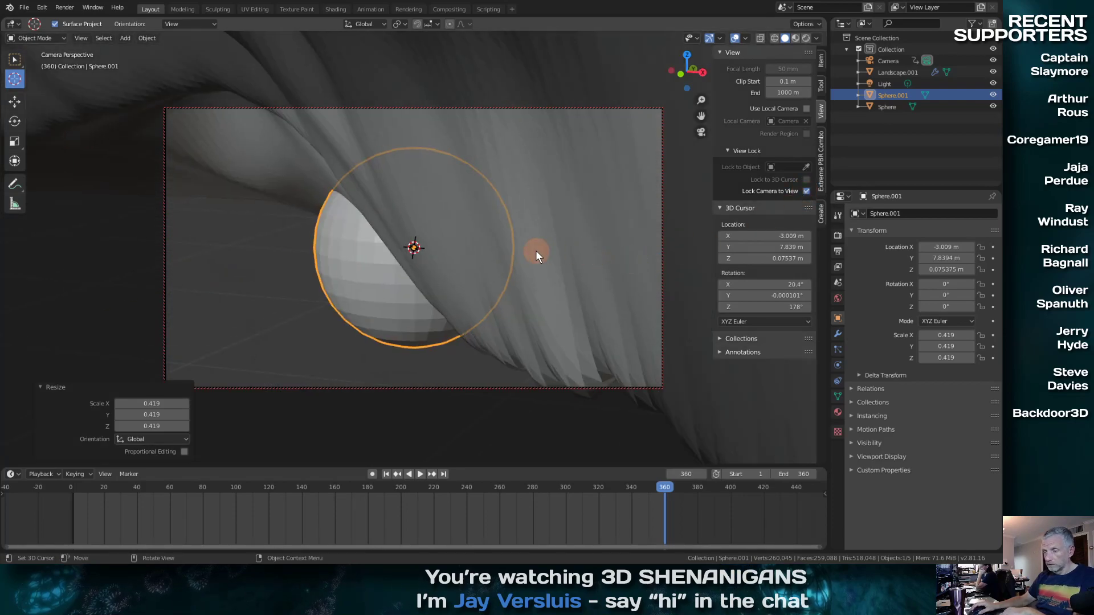
{"action": "middle_click_drag", "start_coordinate": [535, 251], "coordinate": [566, 200]}
{"action": "scroll", "coordinate": [229, 269], "scroll_direction": "down", "scroll_amount": 6}
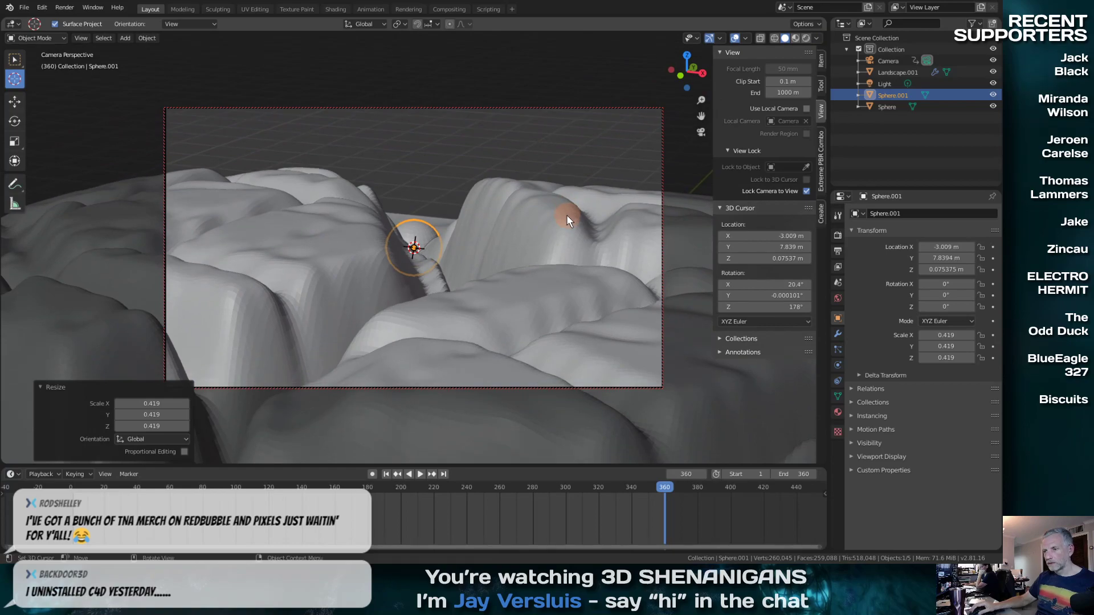
{"action": "scroll", "coordinate": [566, 214], "scroll_direction": "up", "scroll_amount": 5}
{"action": "scroll", "coordinate": [528, 258], "scroll_direction": "down", "scroll_amount": 2}
{"action": "scroll", "coordinate": [527, 257], "scroll_direction": "up", "scroll_amount": 4}
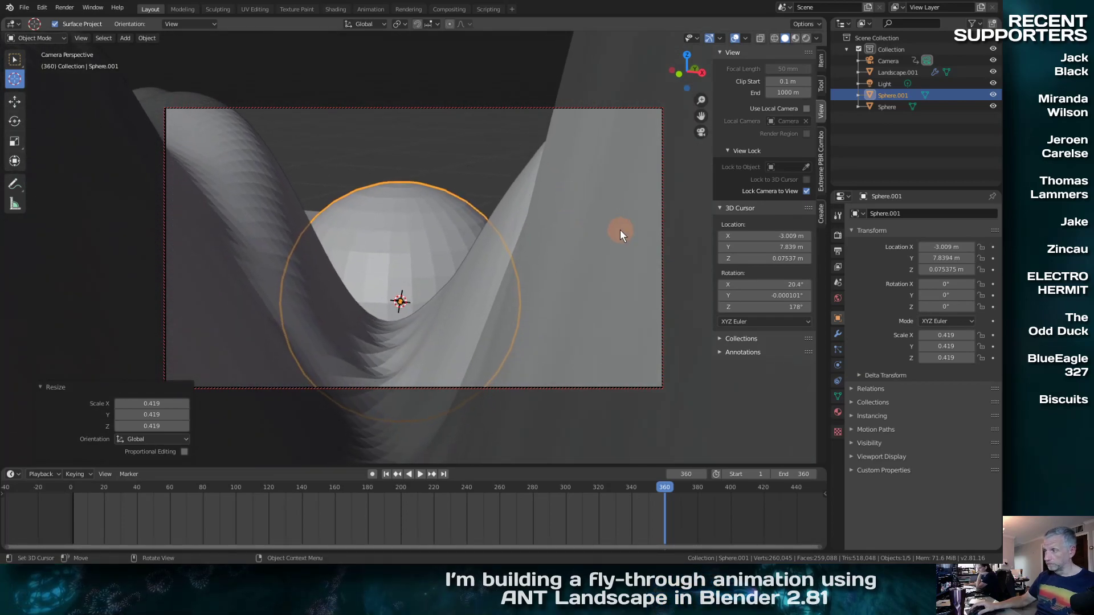
Select the camera and insert location and rotation keyframes for it at frame 360
{"action": "left_click", "coordinate": [897, 59]}
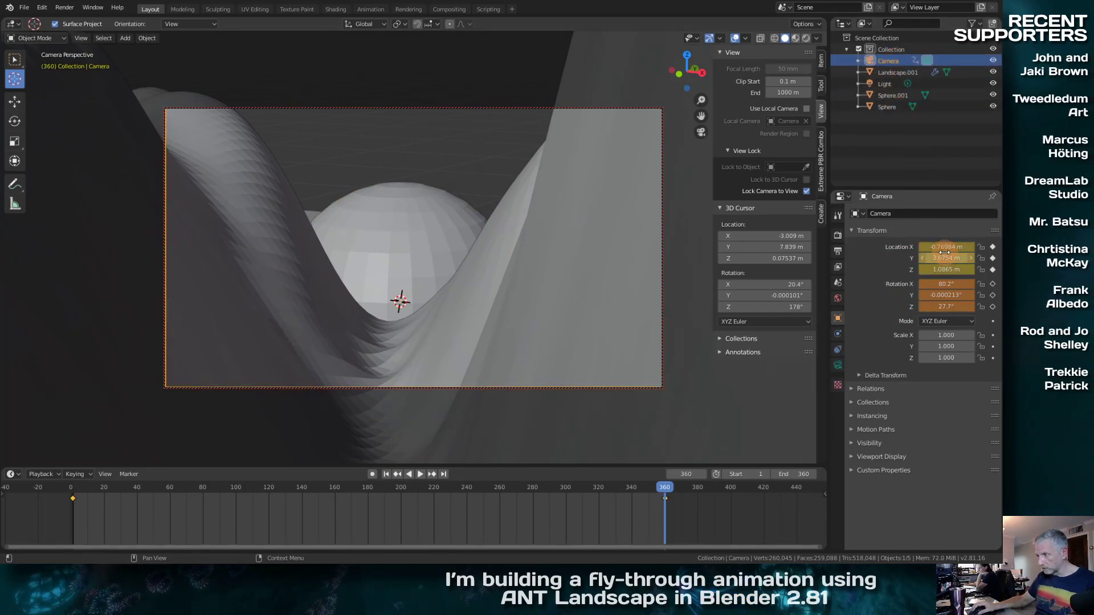
{"action": "key", "text": "i"}
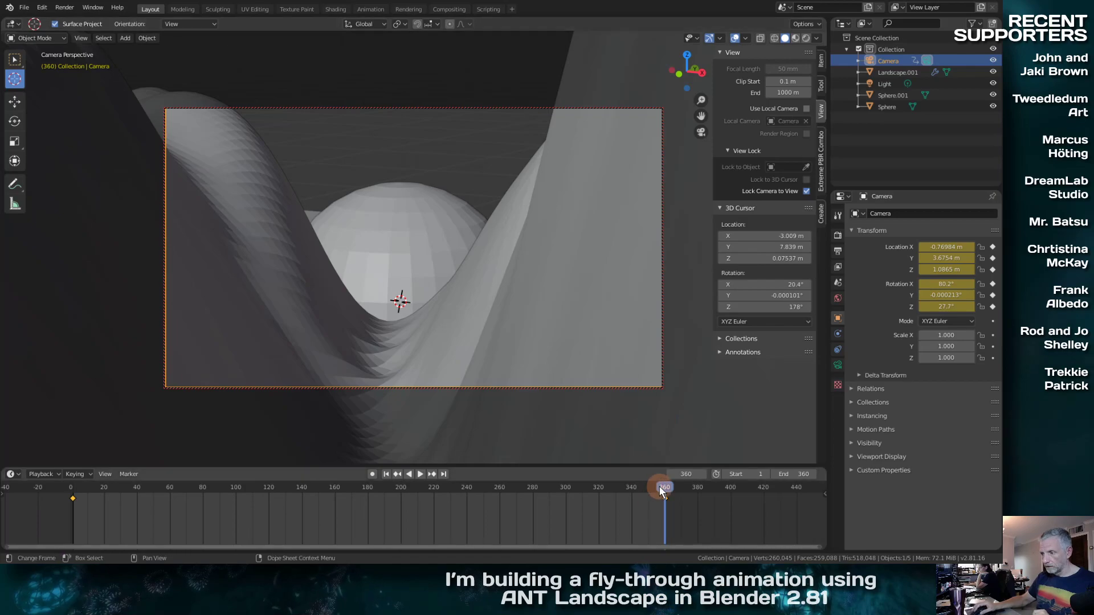
Preview the camera flight by scrubbing and playing it, check the last keyframe, and go back to frame 1
{"action": "left_click_drag", "start_coordinate": [664, 488], "coordinate": [46, 522]}
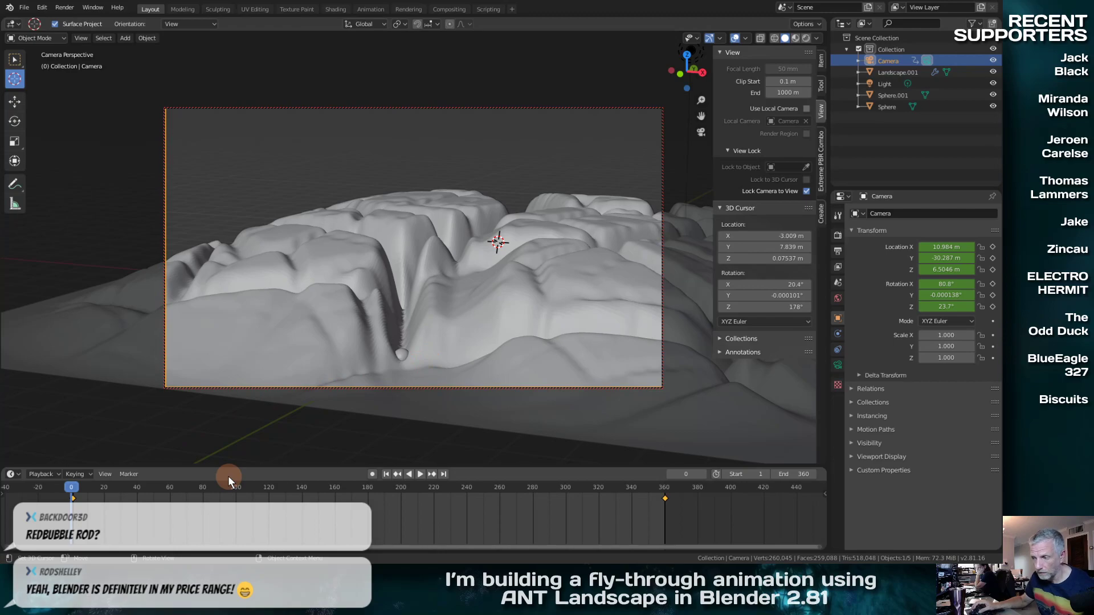
{"action": "left_click", "coordinate": [419, 474]}
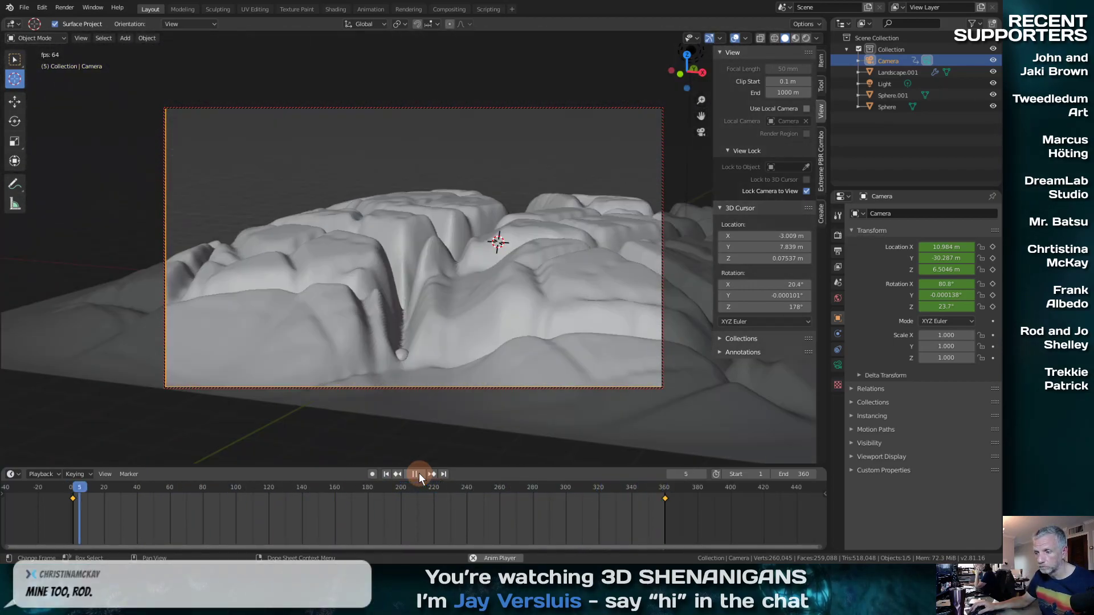
{"action": "left_click", "coordinate": [417, 475]}
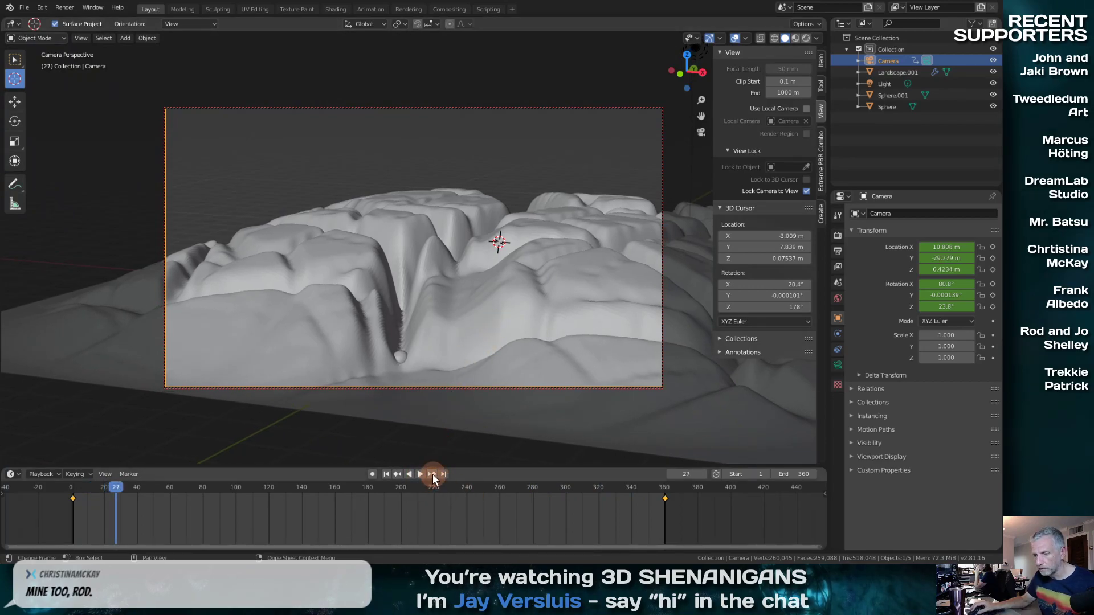
{"action": "left_click", "coordinate": [433, 475]}
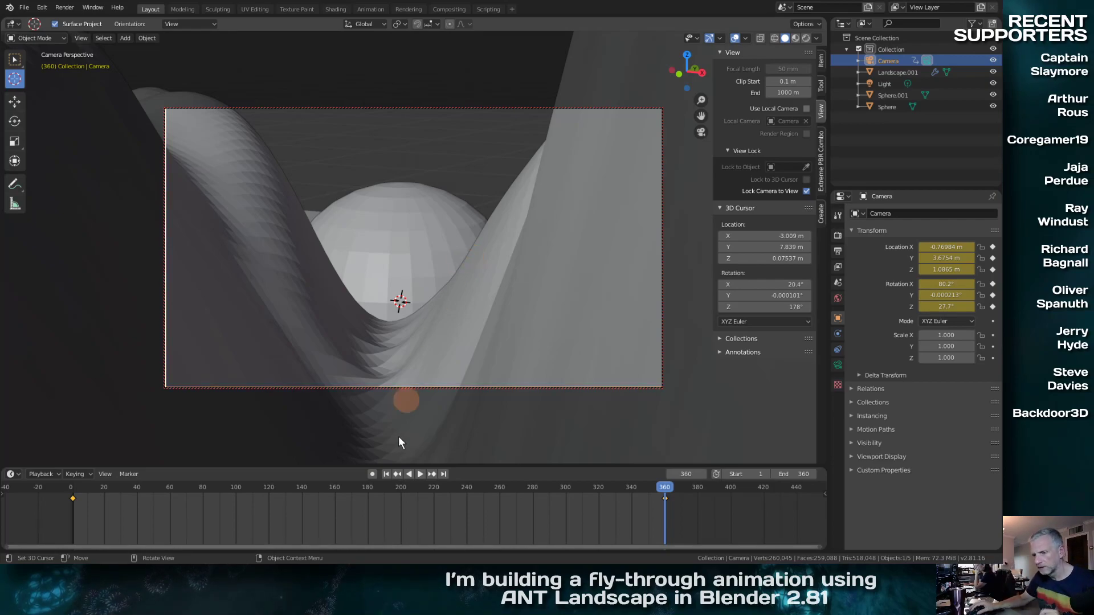
{"action": "left_click", "coordinate": [385, 474]}
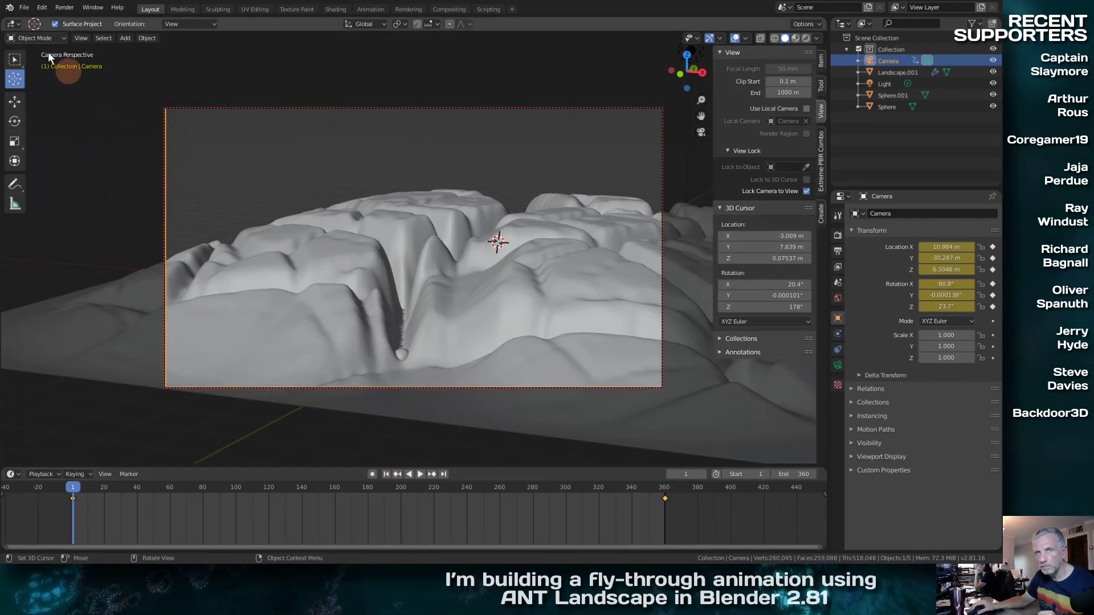
Start saving the scene under a new name and create a folder called "Cracked Landscape" on the Desktop
{"action": "left_click", "coordinate": [24, 7]}
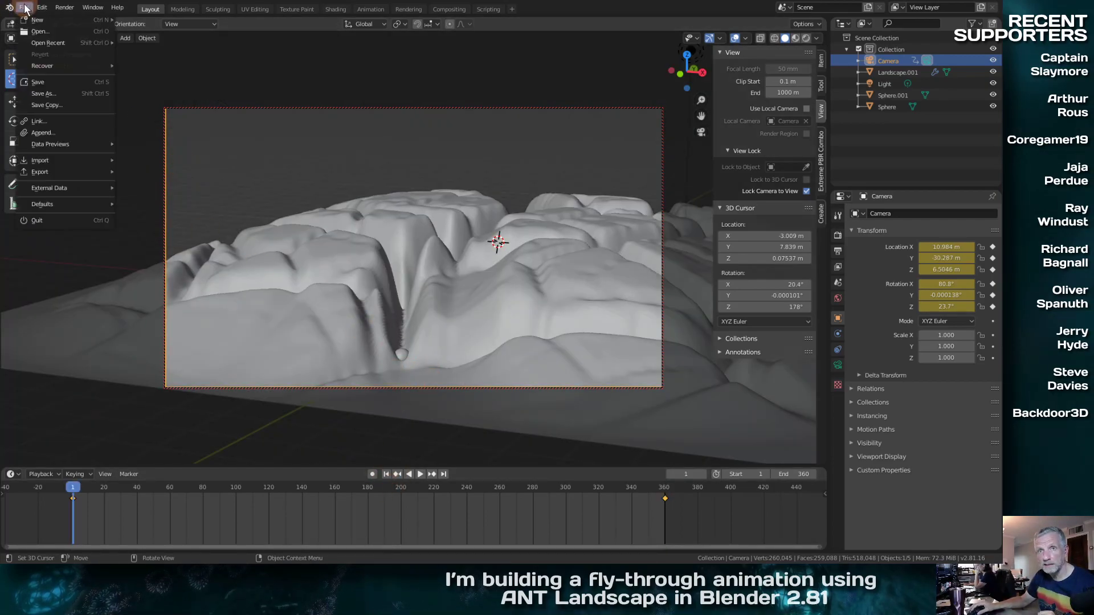
{"action": "left_click", "coordinate": [80, 93]}
{"action": "left_click_drag", "start_coordinate": [497, 94], "coordinate": [431, 64]}
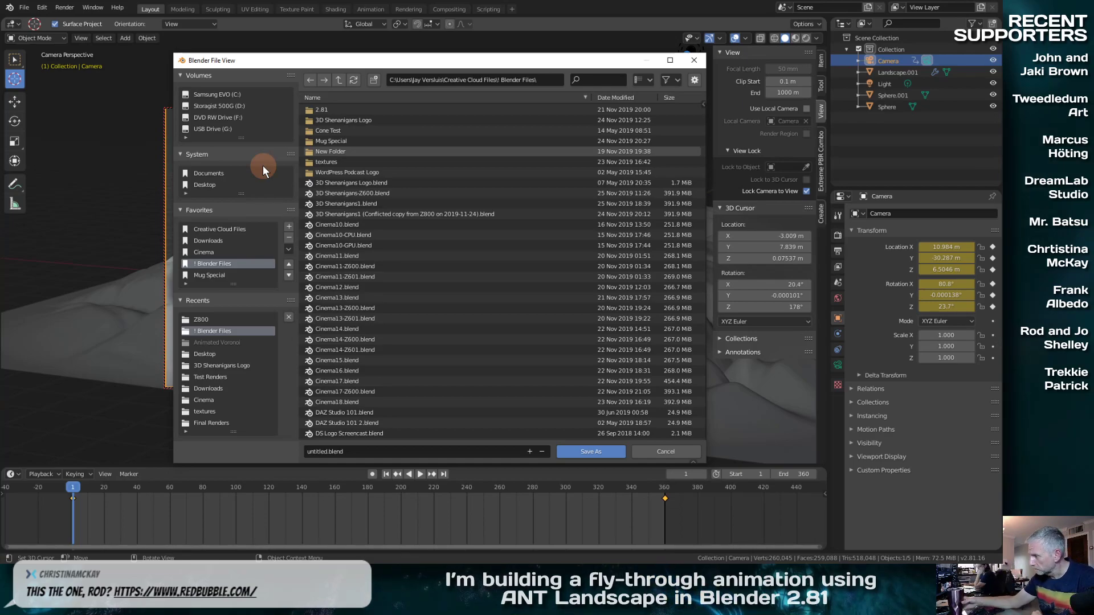
{"action": "left_click", "coordinate": [215, 183]}
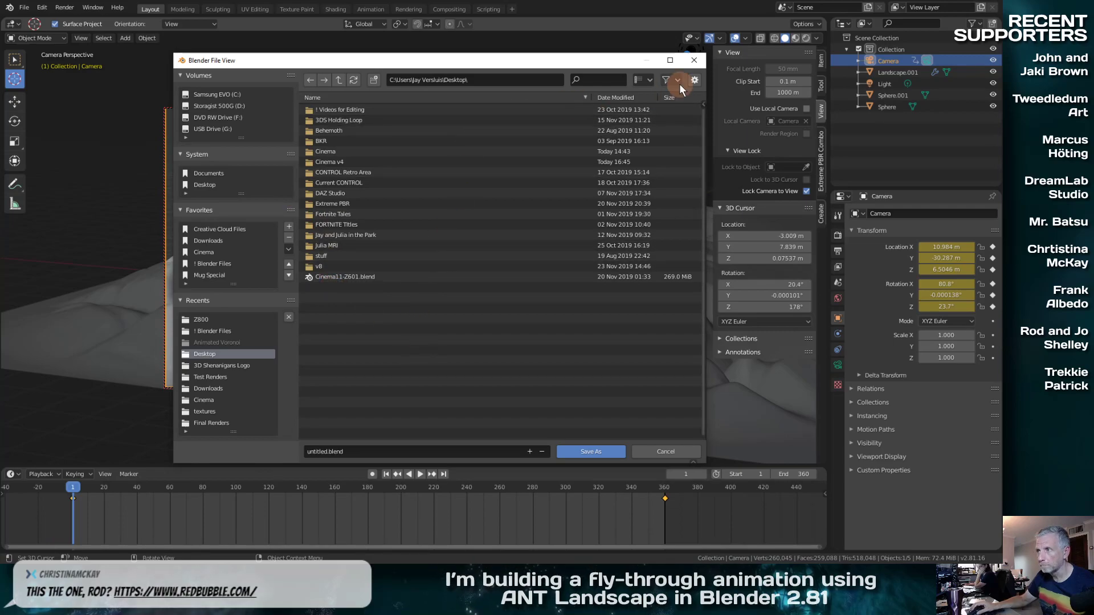
{"action": "left_click", "coordinate": [376, 79]}
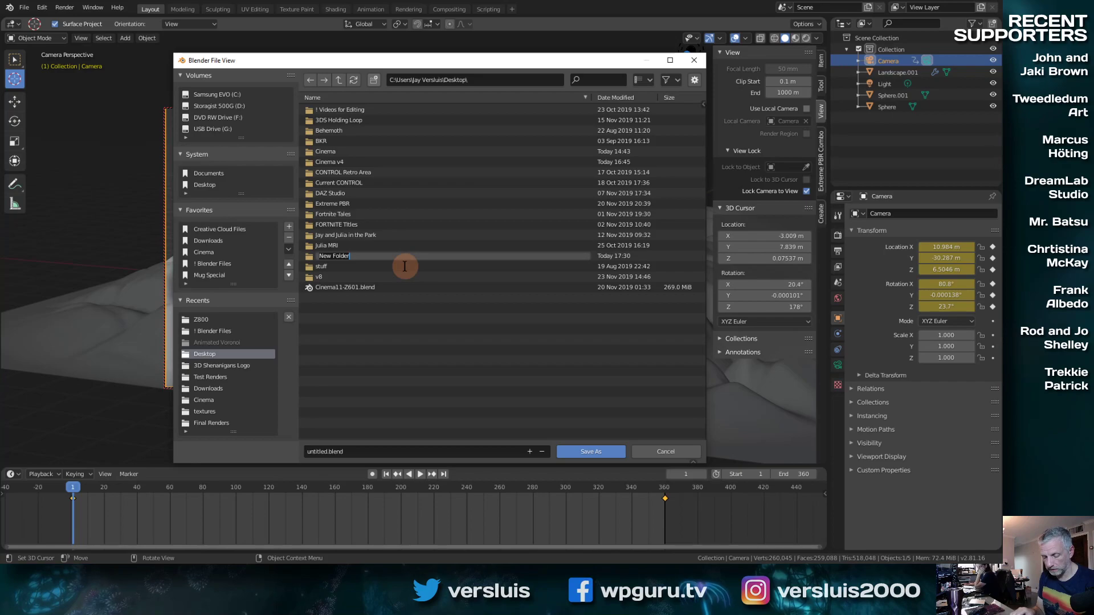
{"action": "type", "text": "Cracked Landscape"}
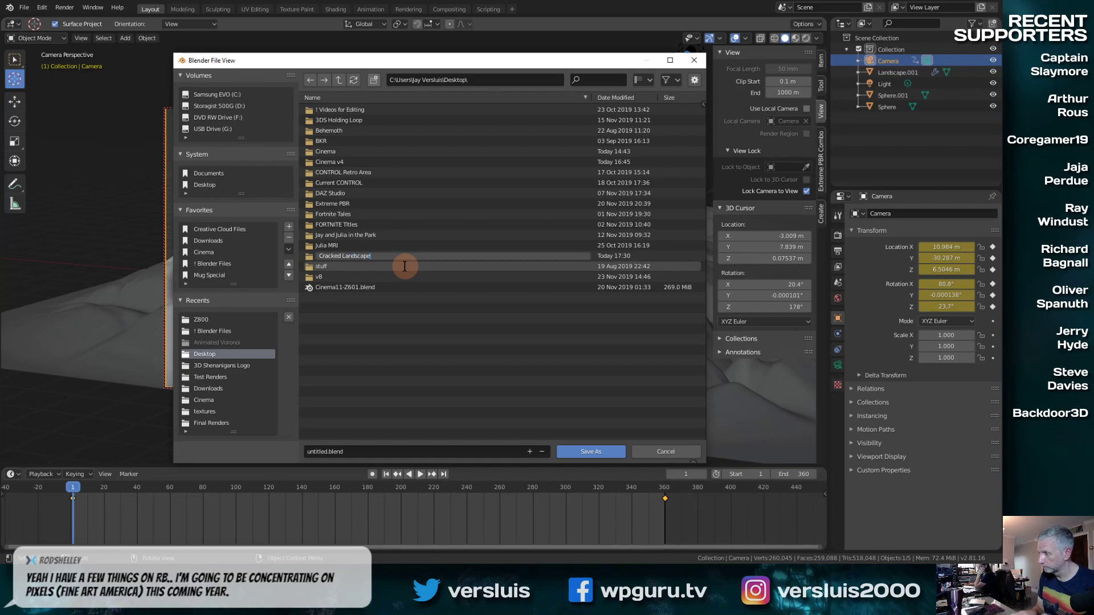
{"action": "key", "text": "Return"}
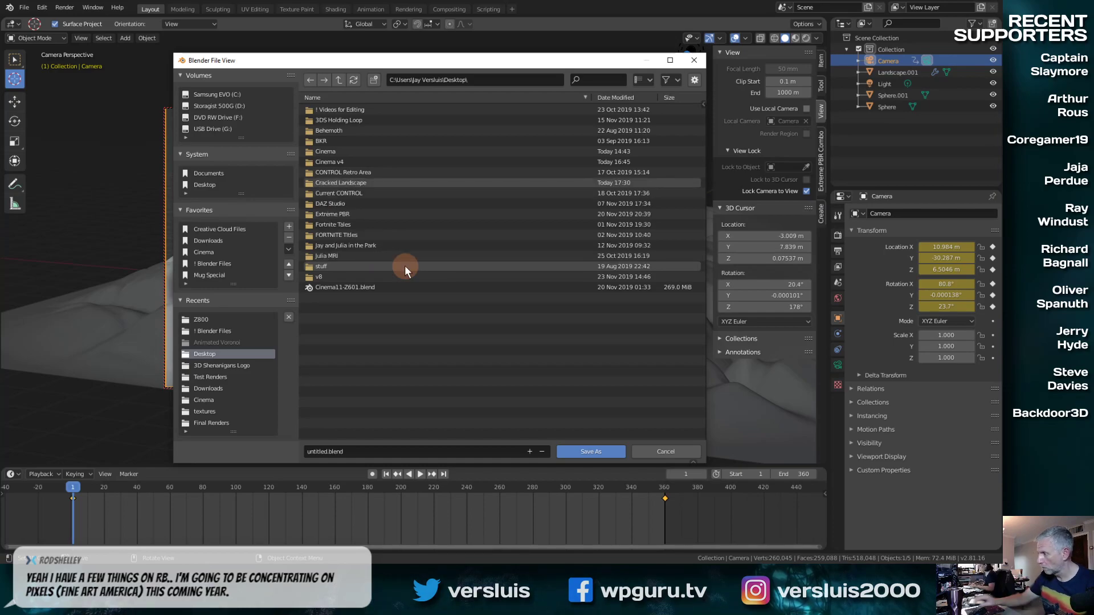
Save the scene as Cracked-1.blend inside the Cracked Landscape folder
{"action": "double_click", "coordinate": [351, 182]}
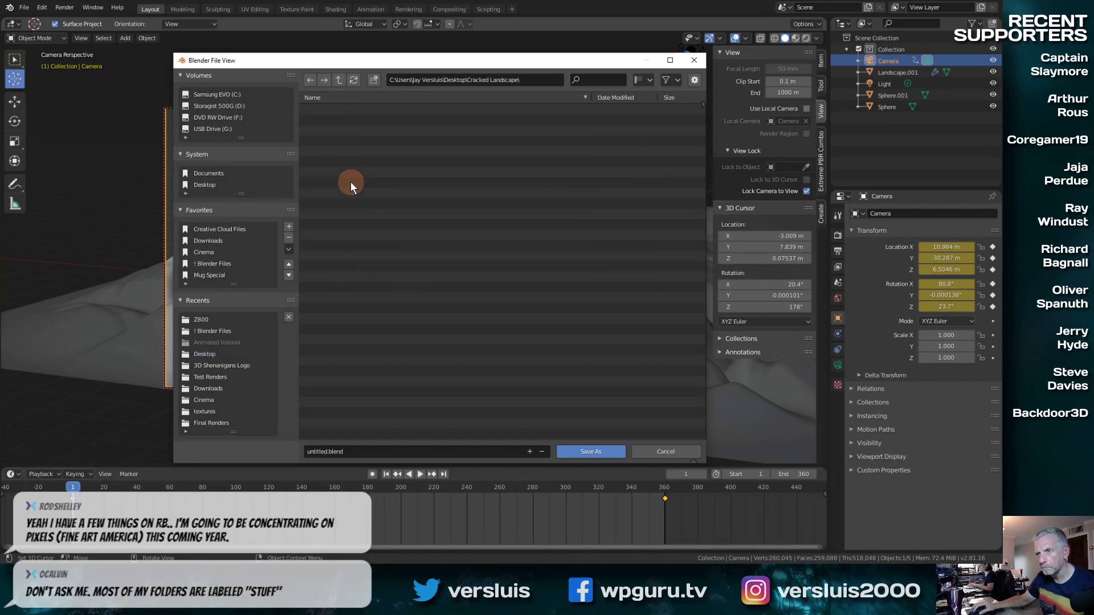
{"action": "left_click", "coordinate": [364, 451]}
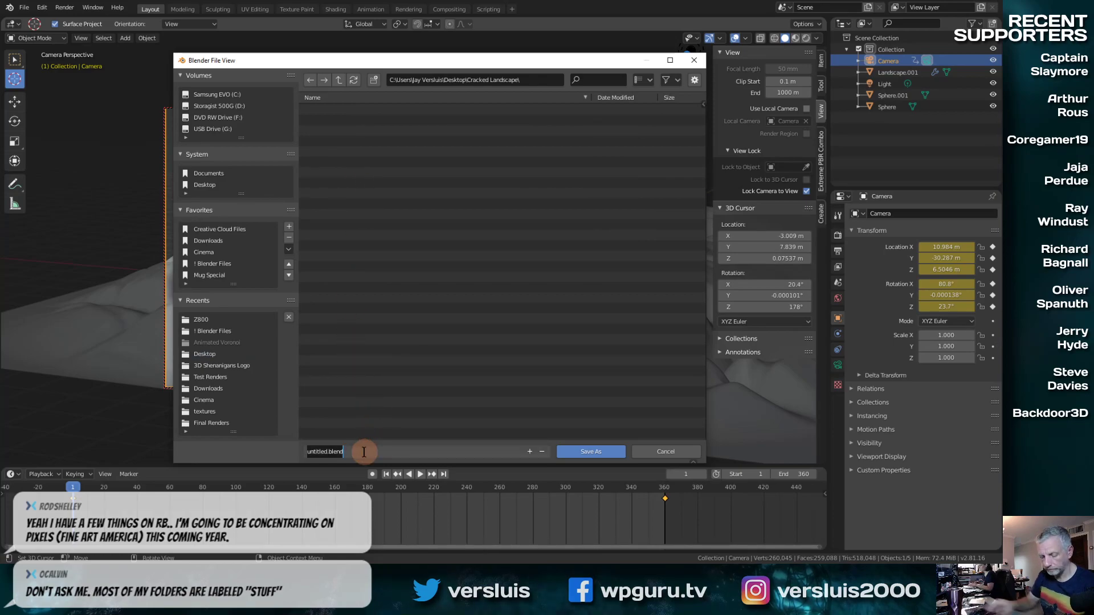
{"action": "type", "text": "Cra"}
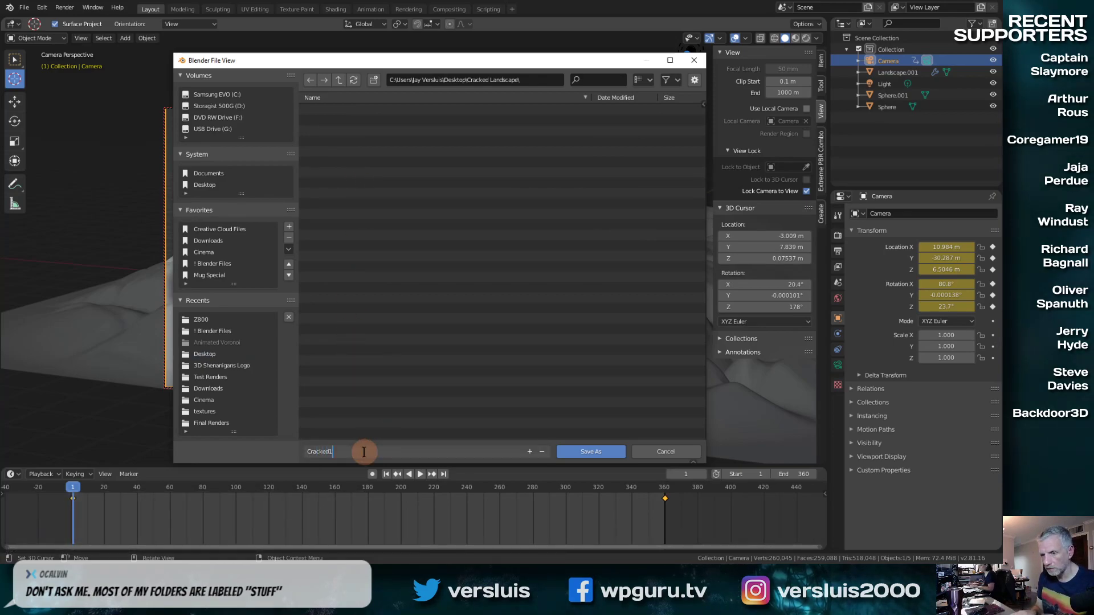
{"action": "type", "text": "cked-1"}
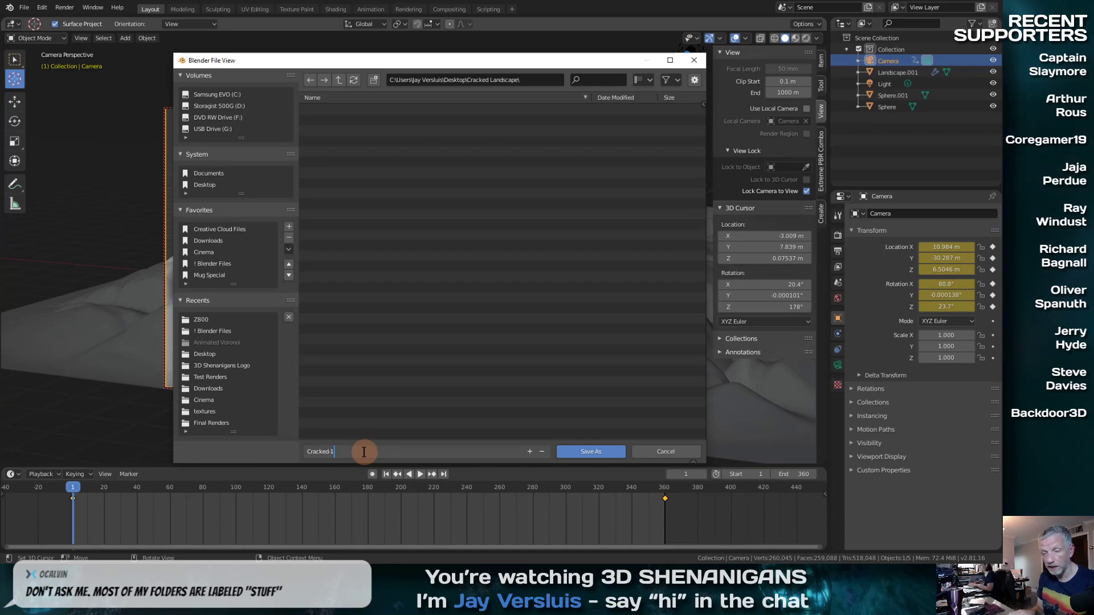
{"action": "key", "text": "Return"}
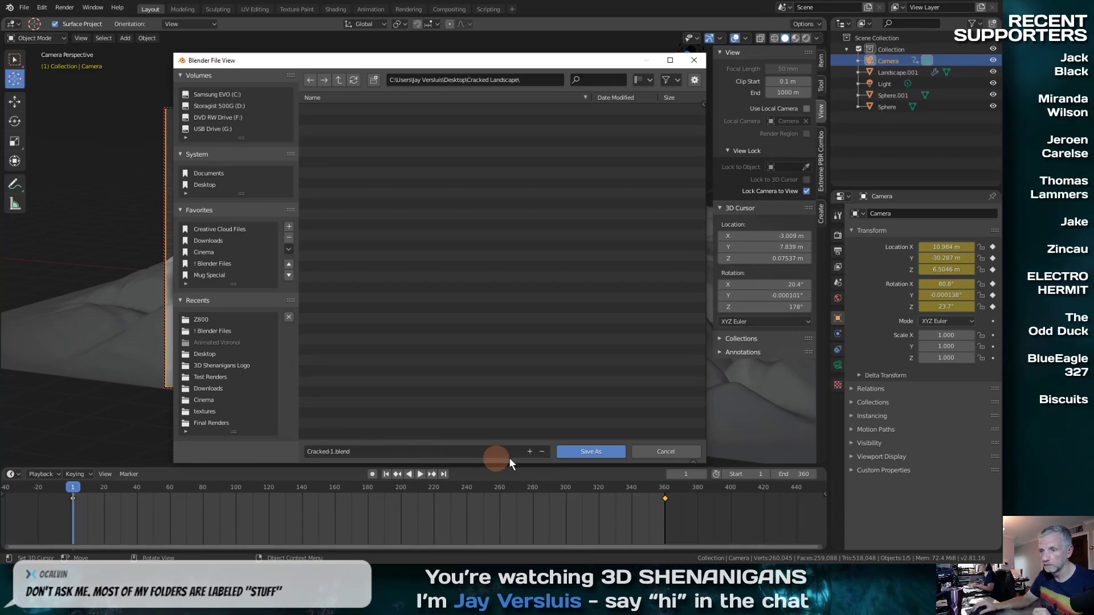
{"action": "left_click", "coordinate": [591, 451]}
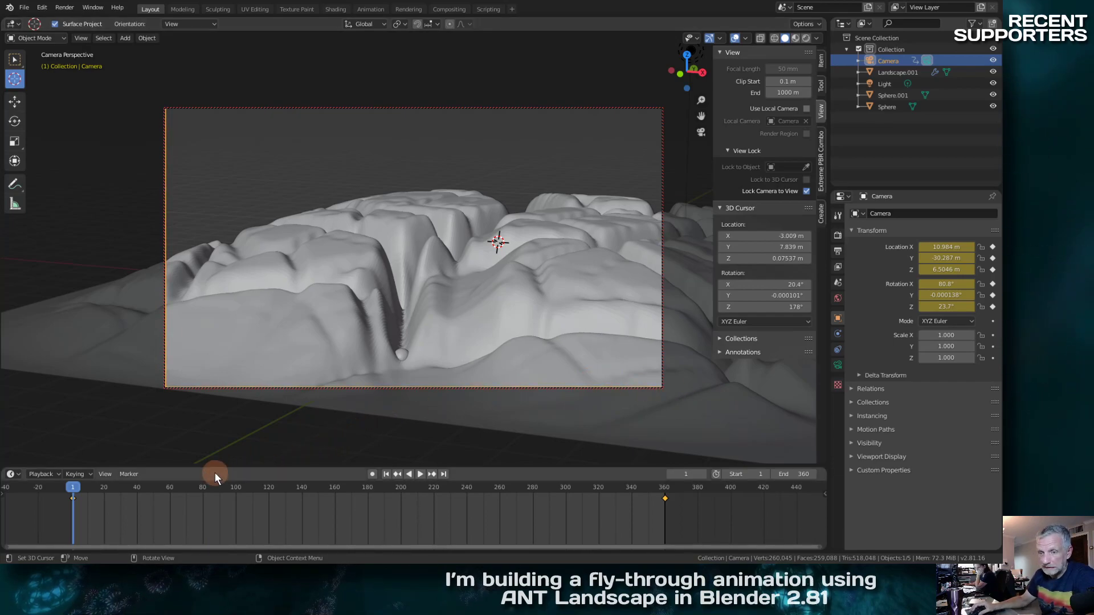
At frame 120, fly the camera down into the canyon entrance past the first sphere and insert location and rotation keyframes
{"action": "left_click_drag", "start_coordinate": [77, 491], "coordinate": [173, 495]}
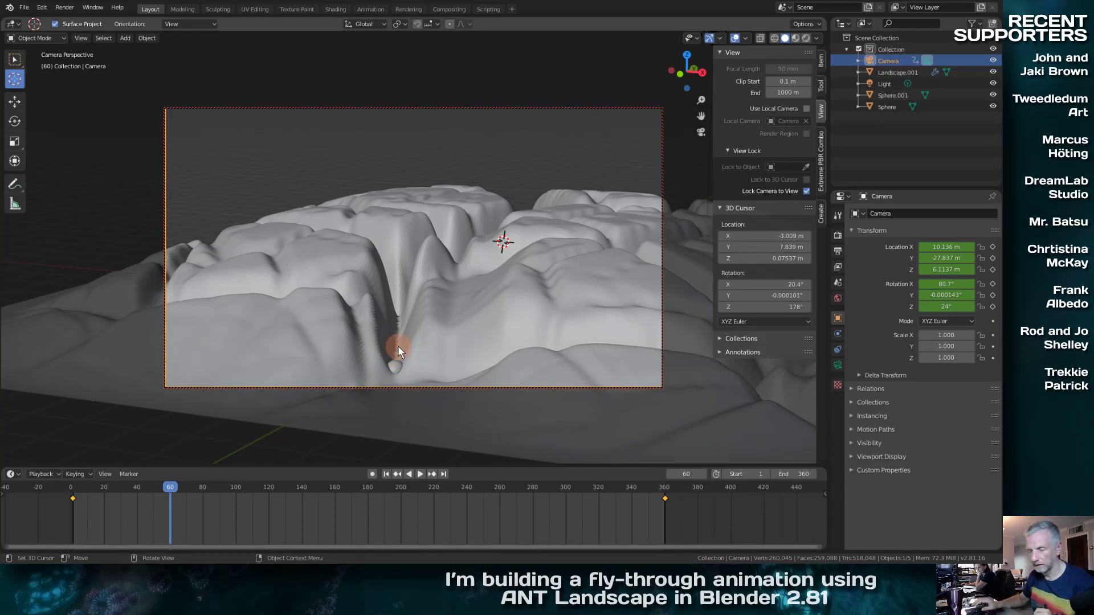
{"action": "left_click_drag", "start_coordinate": [170, 488], "coordinate": [268, 486]}
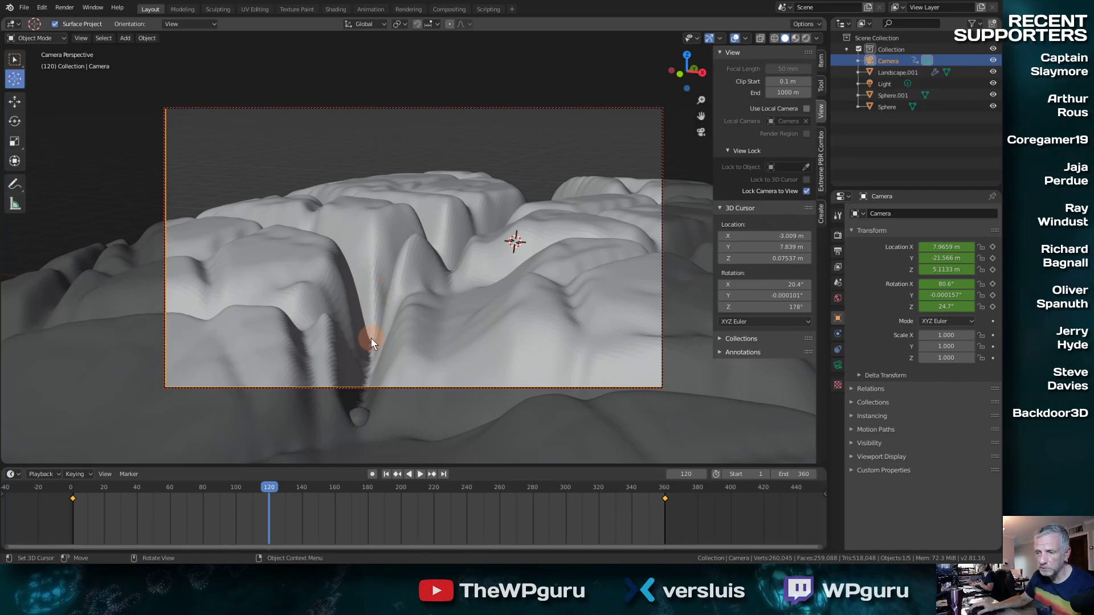
{"action": "scroll", "coordinate": [371, 337], "scroll_direction": "down", "scroll_amount": 3}
{"action": "scroll", "coordinate": [371, 337], "scroll_direction": "up", "scroll_amount": 5}
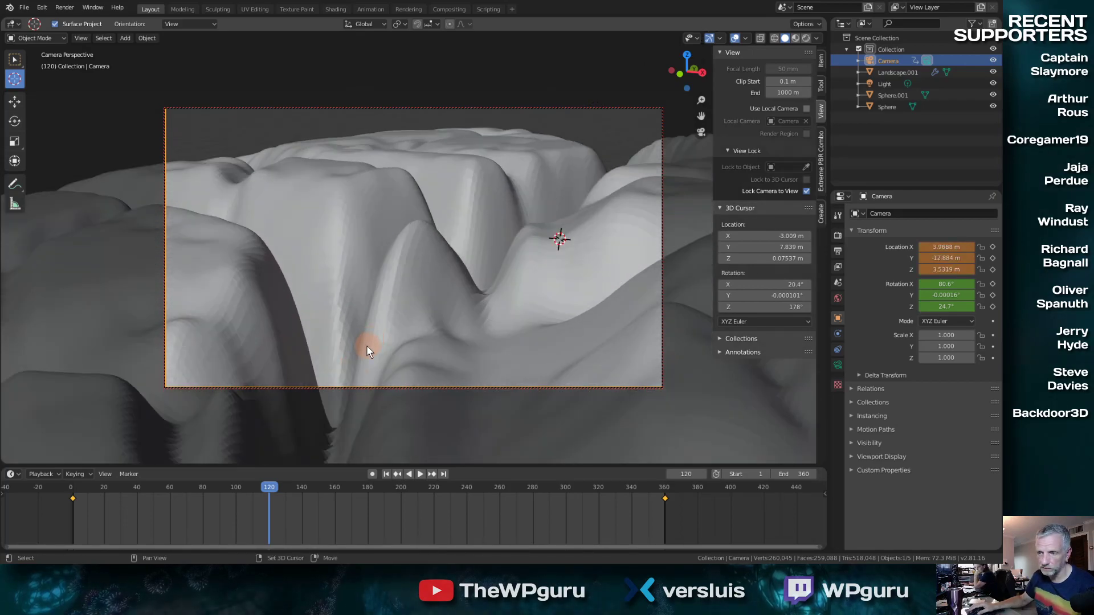
{"action": "middle_click_drag", "start_coordinate": [368, 346], "coordinate": [437, 237], "text": "shift"}
{"action": "scroll", "coordinate": [433, 265], "scroll_direction": "up", "scroll_amount": 1}
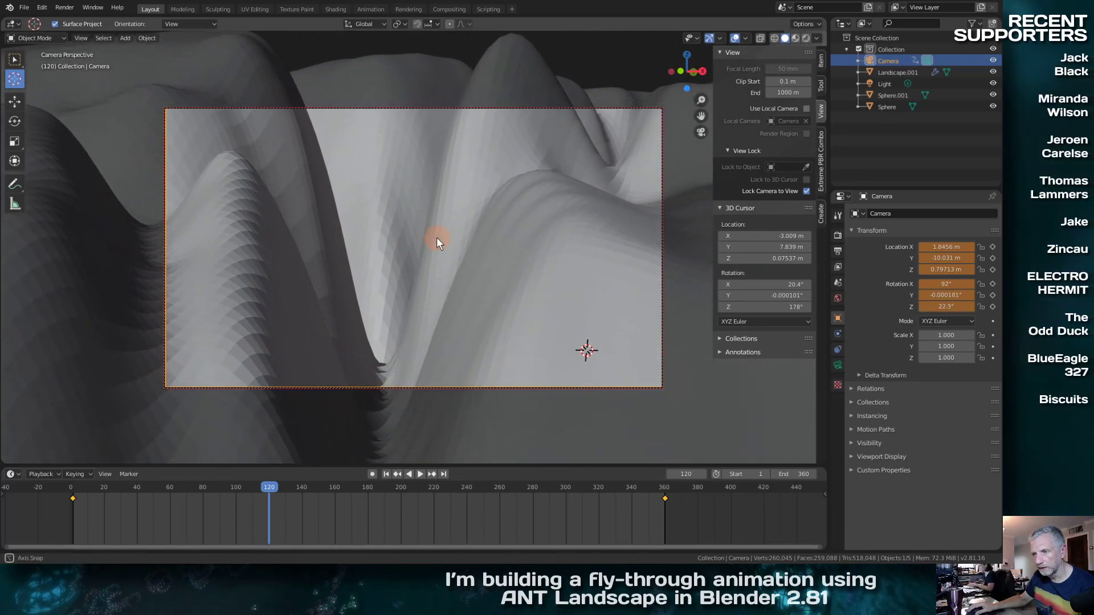
{"action": "scroll", "coordinate": [429, 247], "scroll_direction": "down", "scroll_amount": 4}
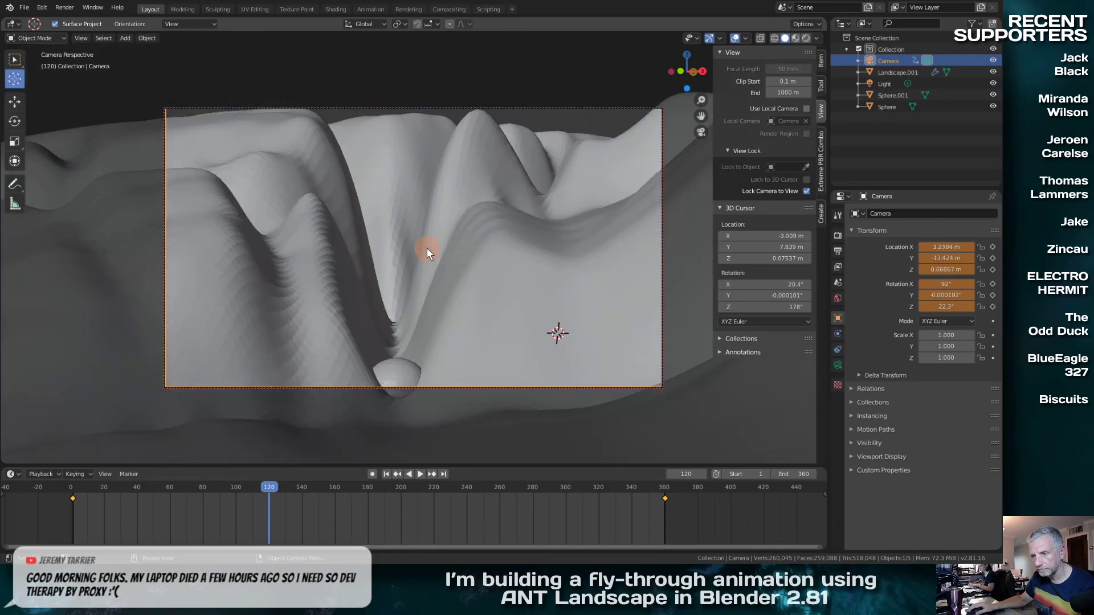
{"action": "scroll", "coordinate": [418, 263], "scroll_direction": "up", "scroll_amount": 4}
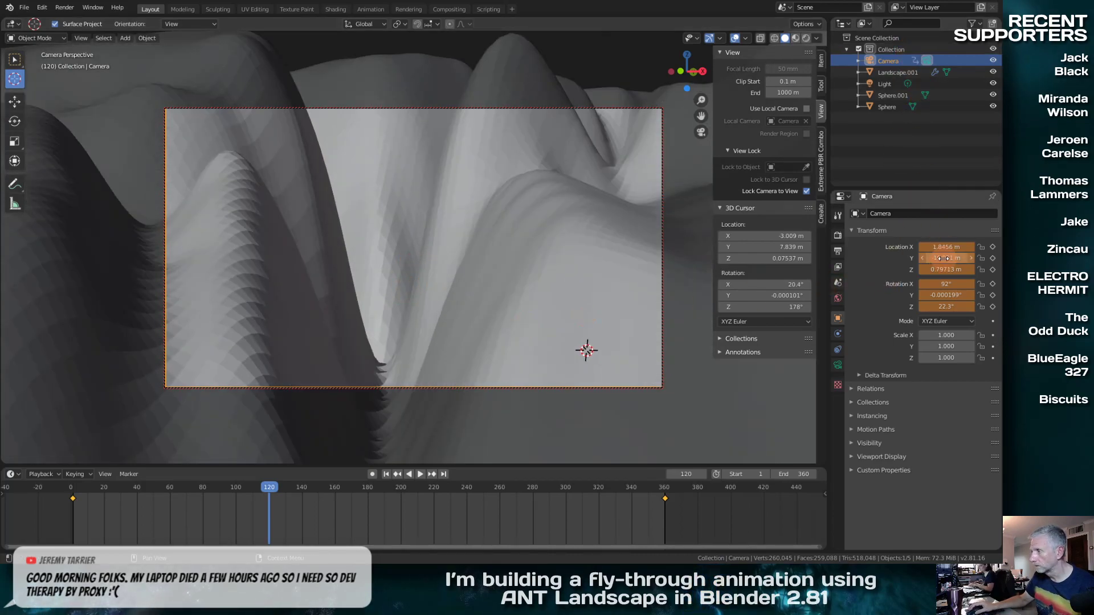
{"action": "key", "text": "i"}
{"action": "key", "text": "i"}
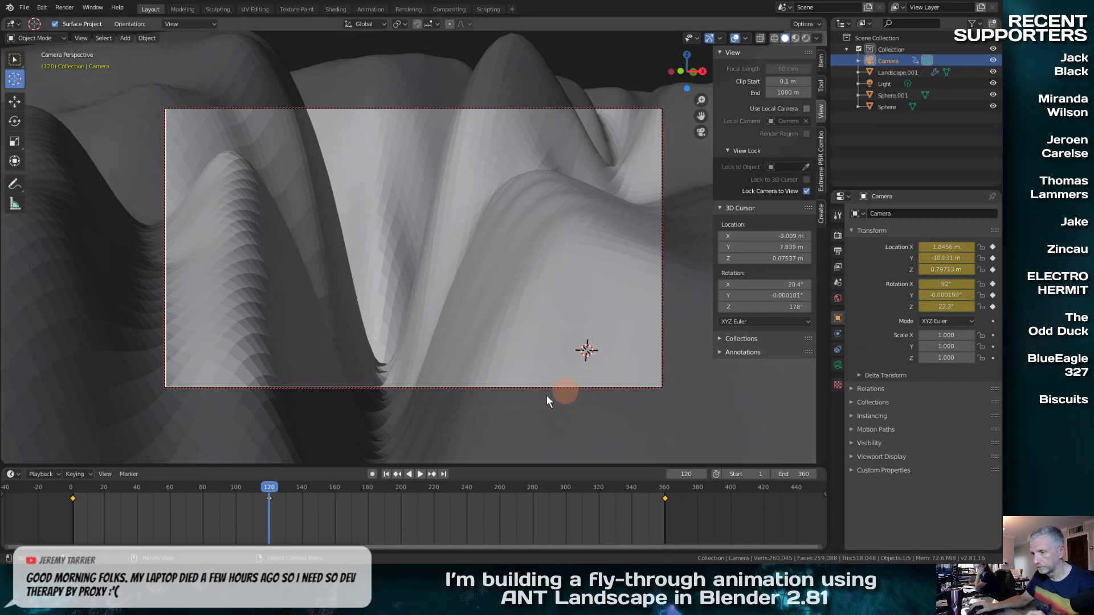
Try to reposition the camera at frame 240 by pulling it back from the second sphere, then return to frame 121
{"action": "left_click_drag", "start_coordinate": [273, 488], "coordinate": [466, 489]}
{"action": "scroll", "coordinate": [450, 334], "scroll_direction": "down", "scroll_amount": 5}
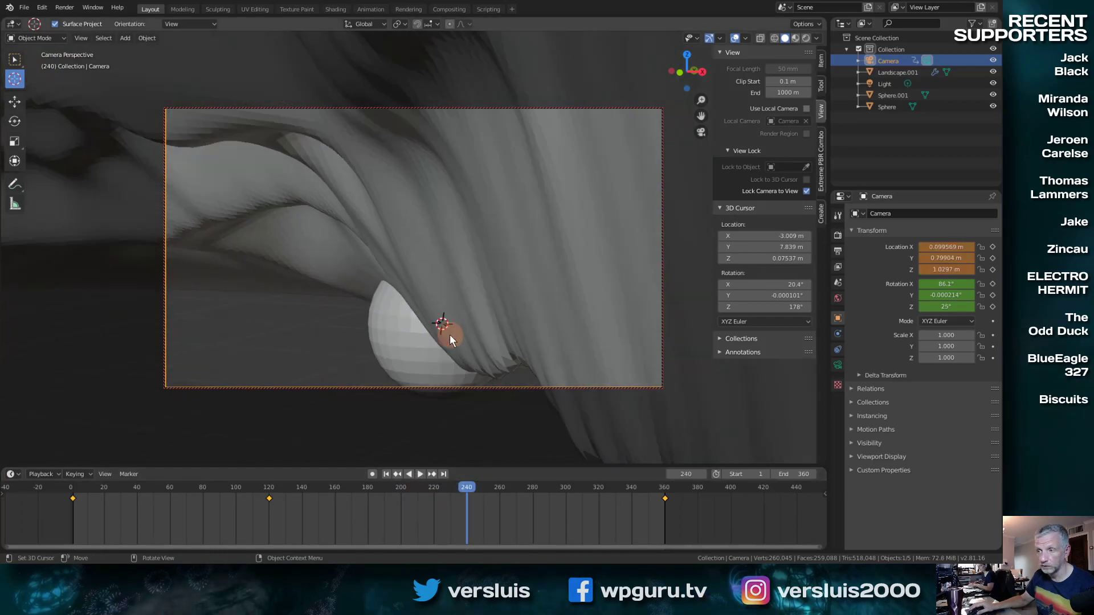
{"action": "scroll", "coordinate": [449, 334], "scroll_direction": "down", "scroll_amount": 6}
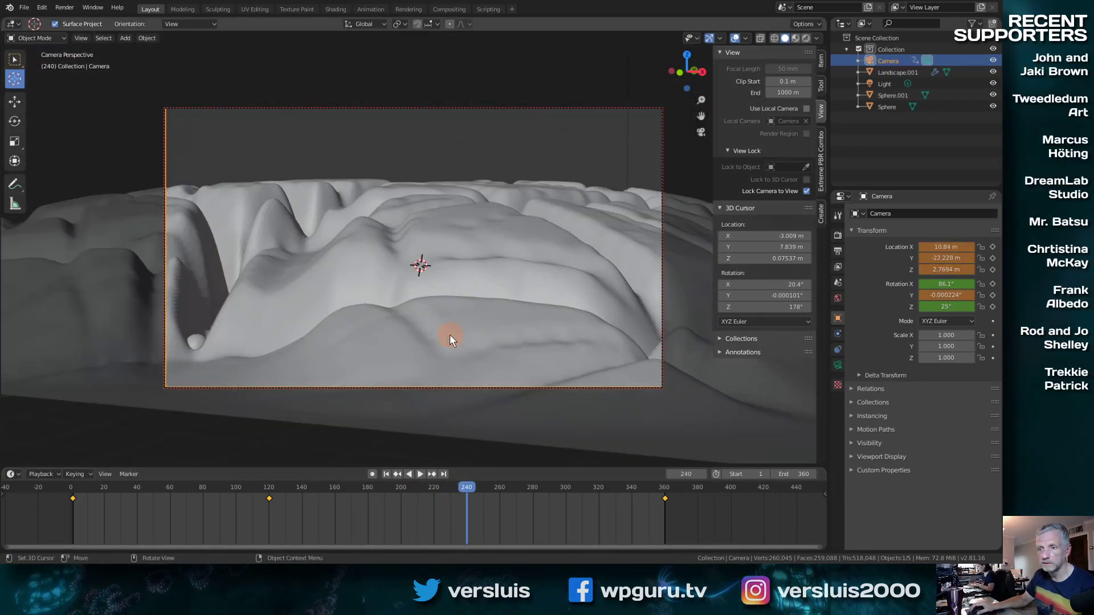
{"action": "scroll", "coordinate": [450, 334], "scroll_direction": "down", "scroll_amount": 1}
{"action": "left_click_drag", "start_coordinate": [394, 488], "coordinate": [271, 491]}
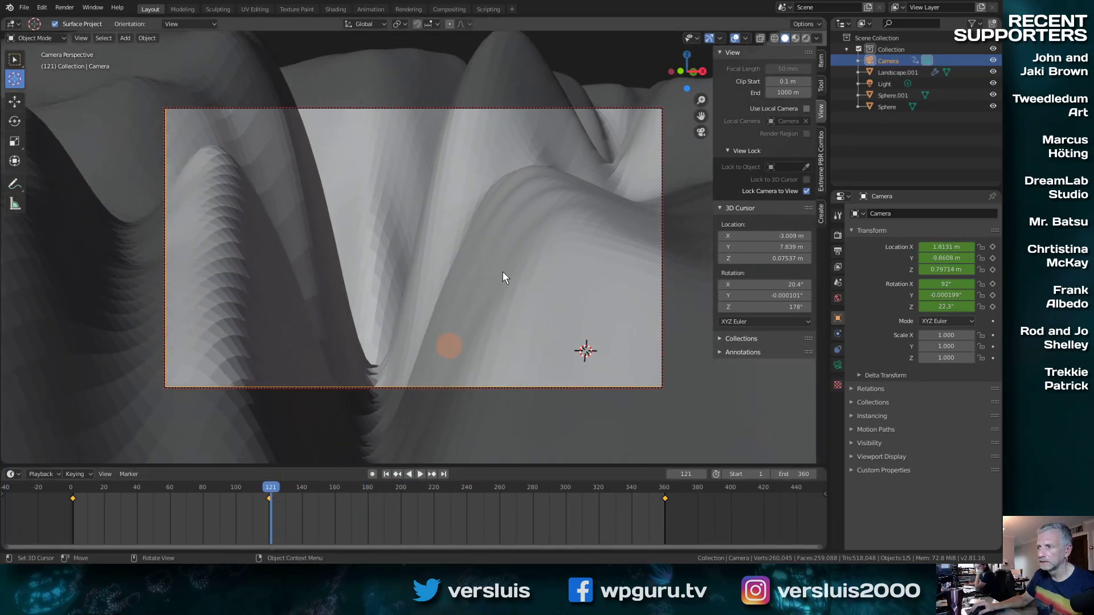
Unlock the camera from the view and look down on the whole landscape from above
{"action": "left_click", "coordinate": [807, 191]}
{"action": "middle_click_drag", "start_coordinate": [706, 255], "coordinate": [458, 252]}
{"action": "scroll", "coordinate": [458, 252], "scroll_direction": "up", "scroll_amount": 5}
{"action": "scroll", "coordinate": [458, 252], "scroll_direction": "down", "scroll_amount": 8}
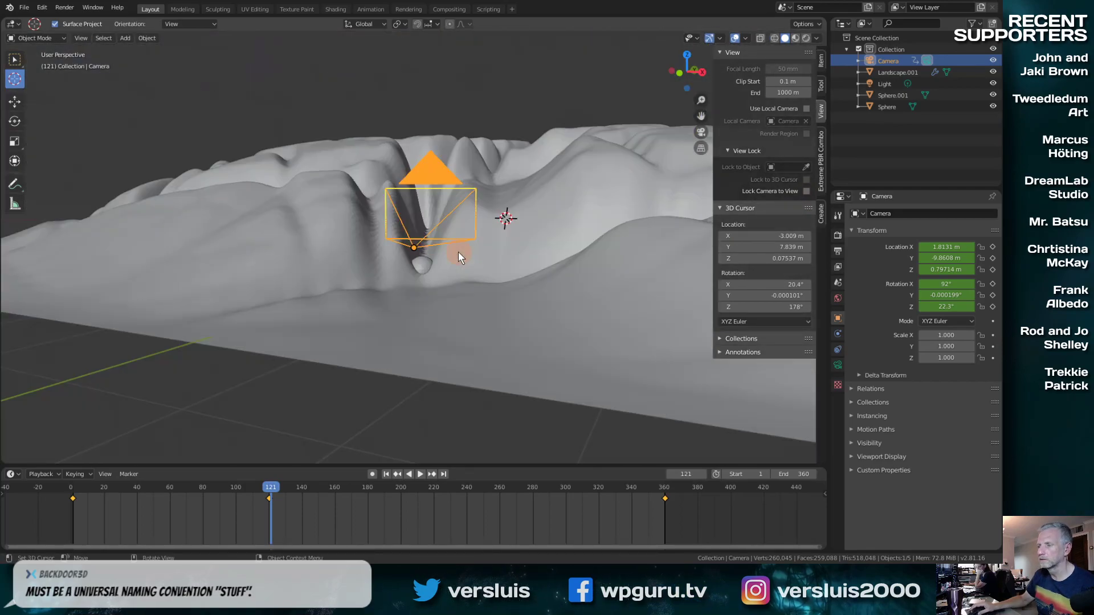
{"action": "middle_click_drag", "start_coordinate": [416, 235], "coordinate": [394, 317]}
{"action": "scroll", "coordinate": [428, 244], "scroll_direction": "up", "scroll_amount": 2}
{"action": "scroll", "coordinate": [428, 243], "scroll_direction": "down", "scroll_amount": 11}
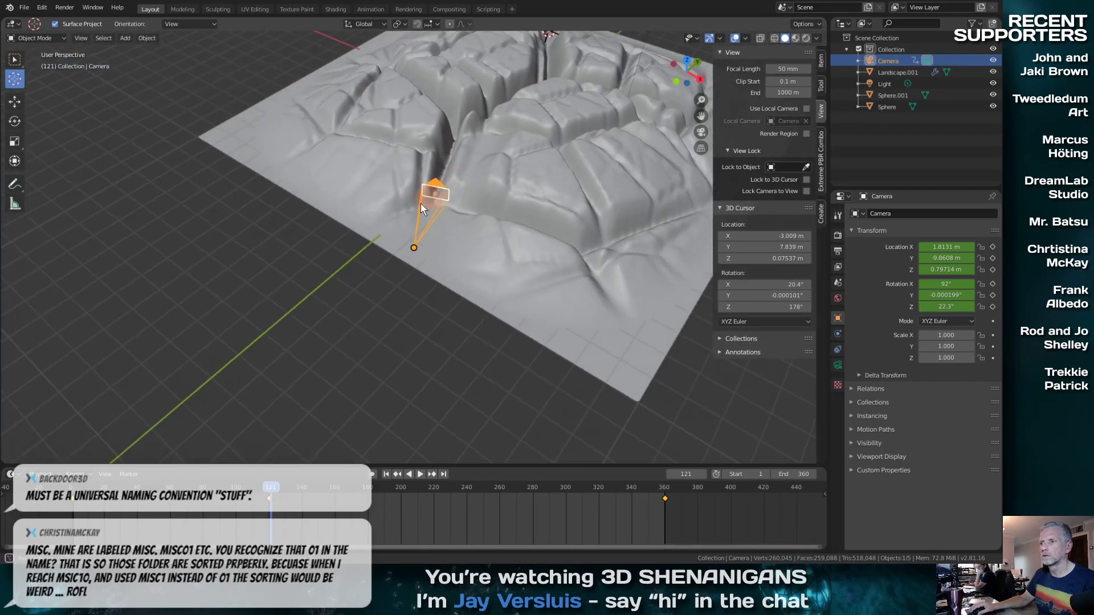
{"action": "middle_click_drag", "start_coordinate": [420, 203], "coordinate": [334, 262]}
{"action": "middle_click_drag", "start_coordinate": [479, 250], "coordinate": [202, 329], "text": "shift"}
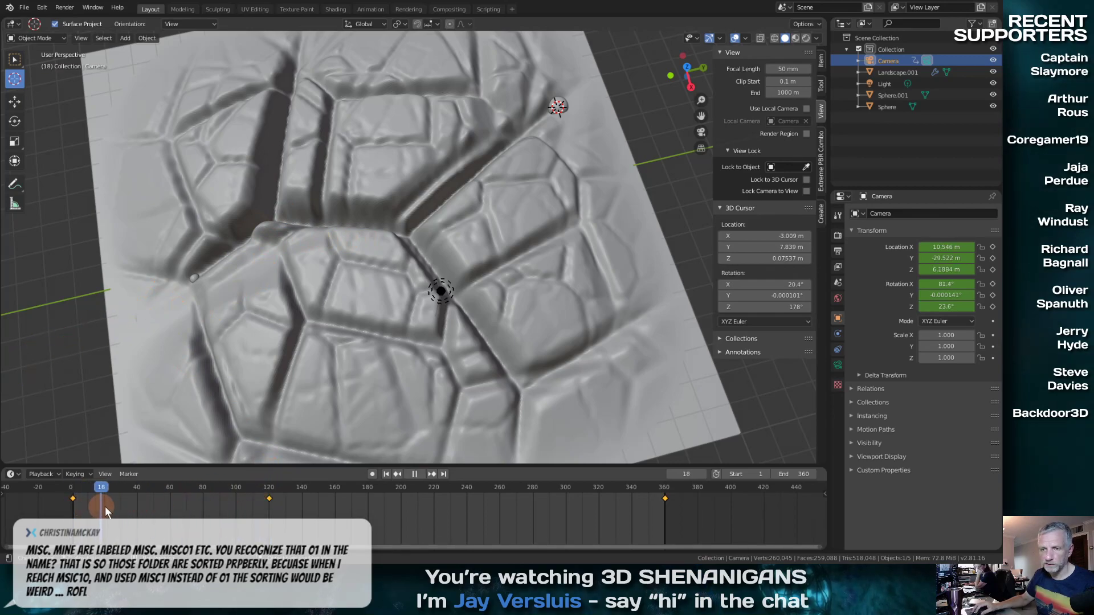
Go to frame 140, turn on the Move object gizmo and raise the camera about 1.75 m along Z
{"action": "left_click_drag", "start_coordinate": [184, 503], "coordinate": [302, 495]}
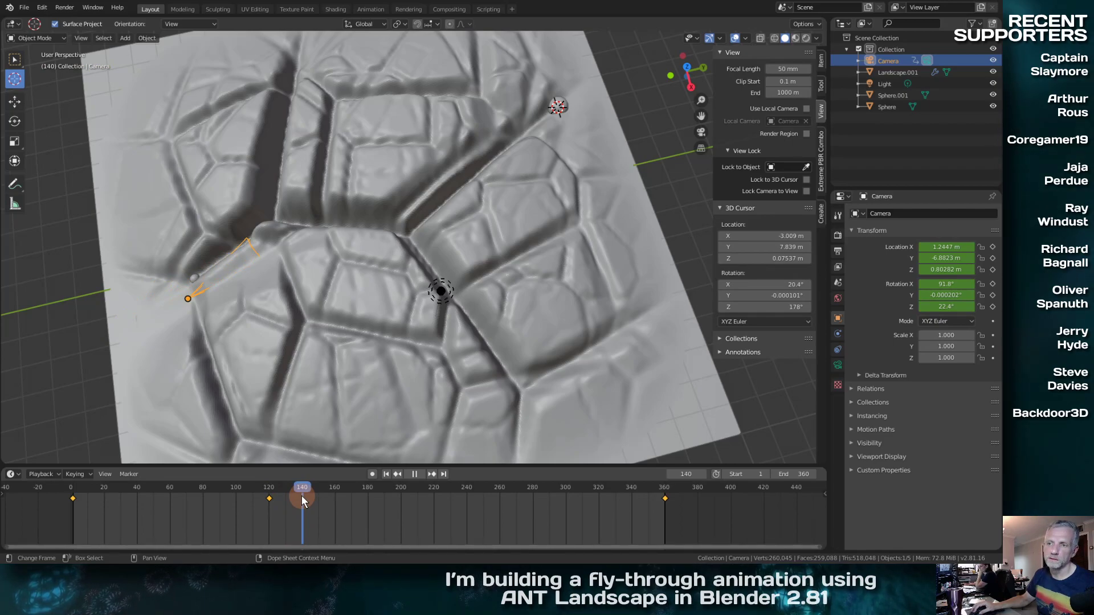
{"action": "mouse_move", "coordinate": [302, 496]}
{"action": "left_mouse_down"}
{"action": "mouse_move", "coordinate": [272, 498]}
{"action": "mouse_move", "coordinate": [332, 497]}
{"action": "mouse_move", "coordinate": [302, 498]}
{"action": "left_mouse_up"}
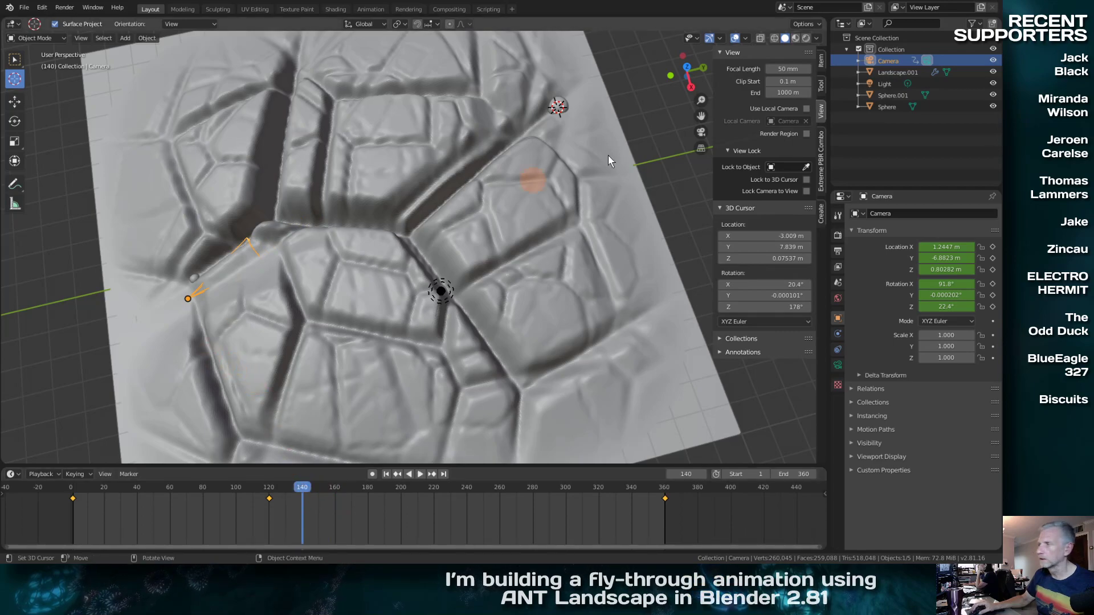
{"action": "left_click", "coordinate": [15, 59]}
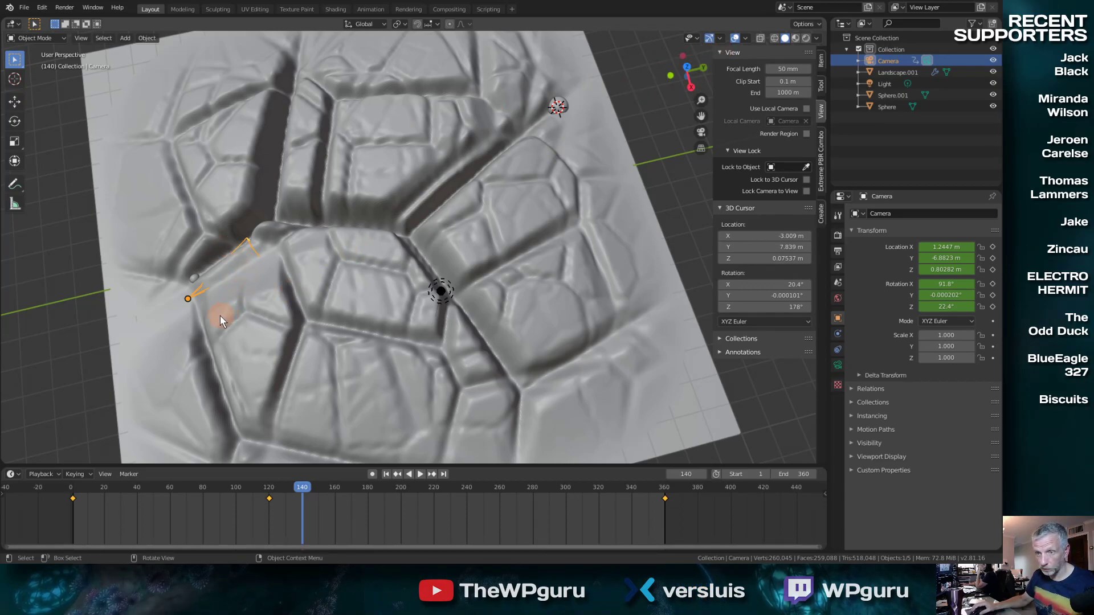
{"action": "left_click", "coordinate": [721, 39]}
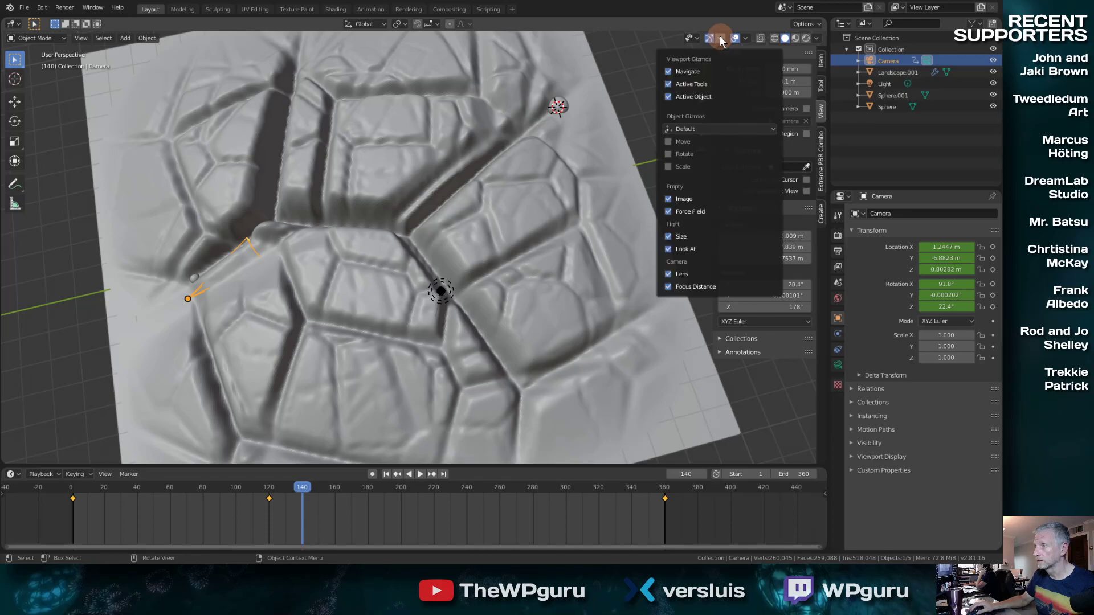
{"action": "left_click", "coordinate": [678, 143]}
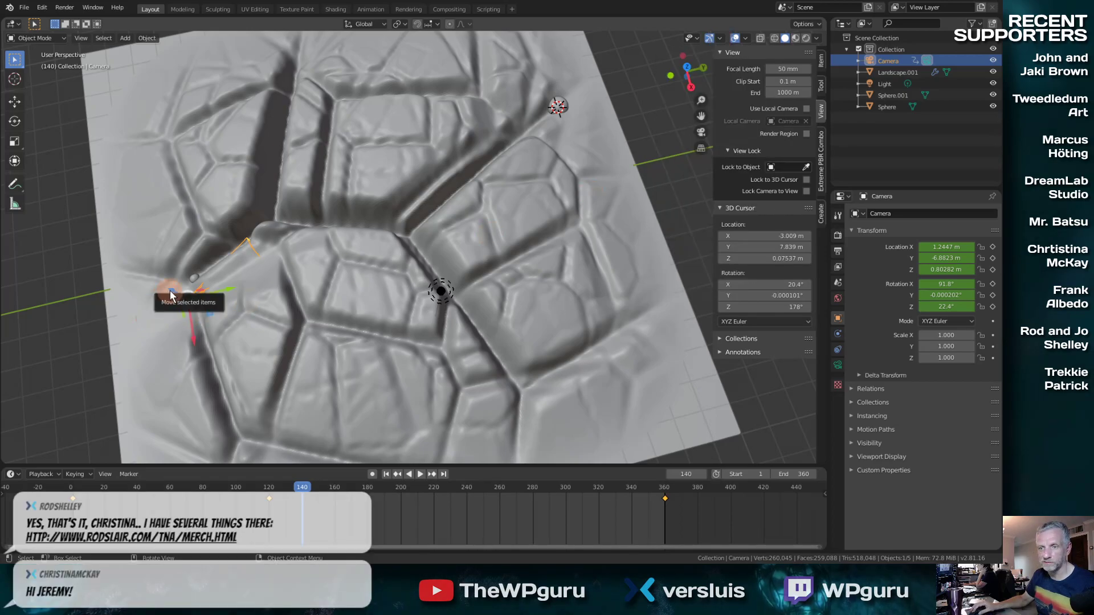
{"action": "left_click_drag", "start_coordinate": [170, 290], "coordinate": [144, 283]}
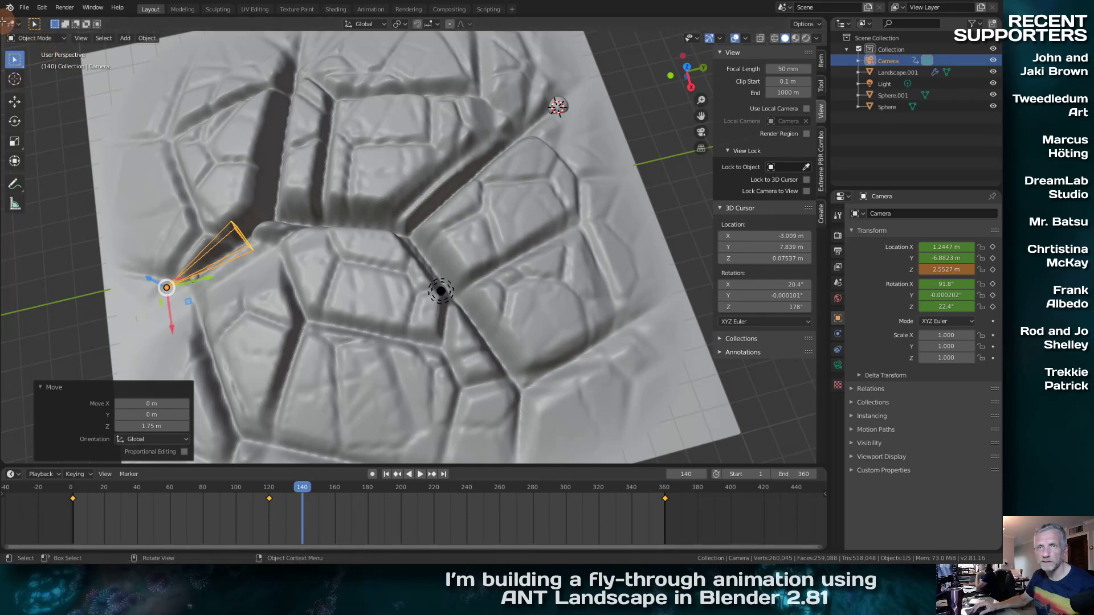
Split the 3D viewport in two and show the camera view in the new narrow one, with its sidebar and toolbar hidden
{"action": "left_click_drag", "start_coordinate": [5, 23], "coordinate": [327, 36]}
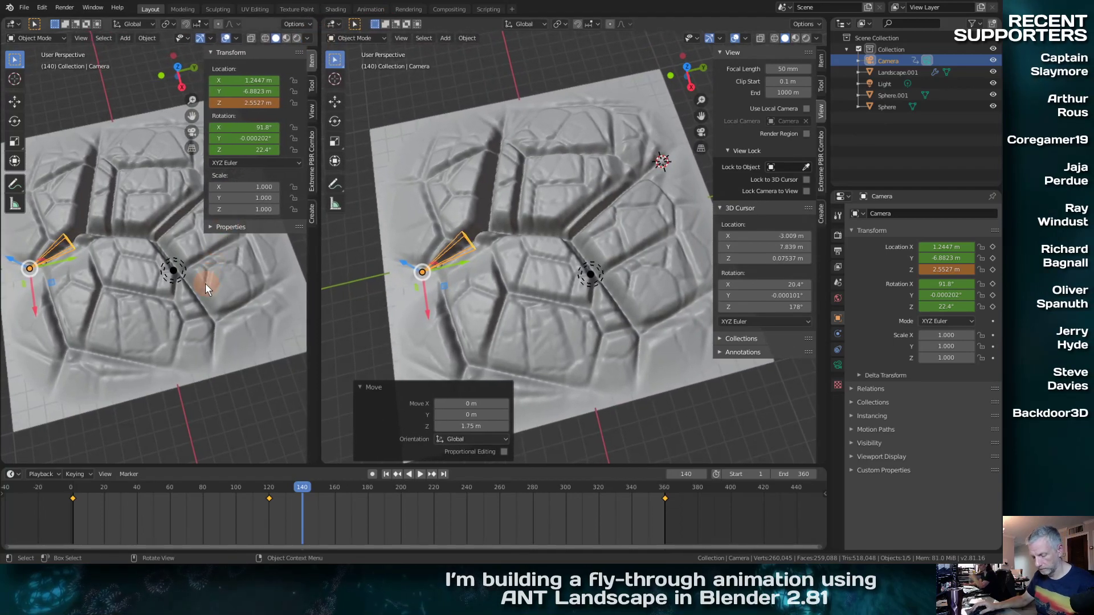
{"action": "key", "text": "n"}
{"action": "key", "text": "t"}
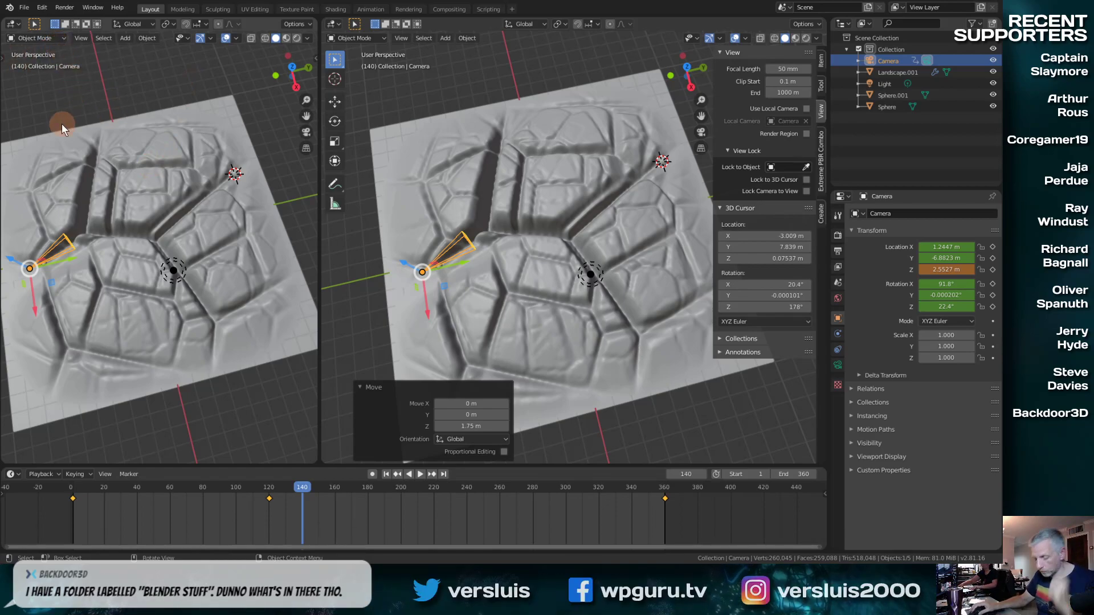
{"action": "key", "text": "KP_0"}
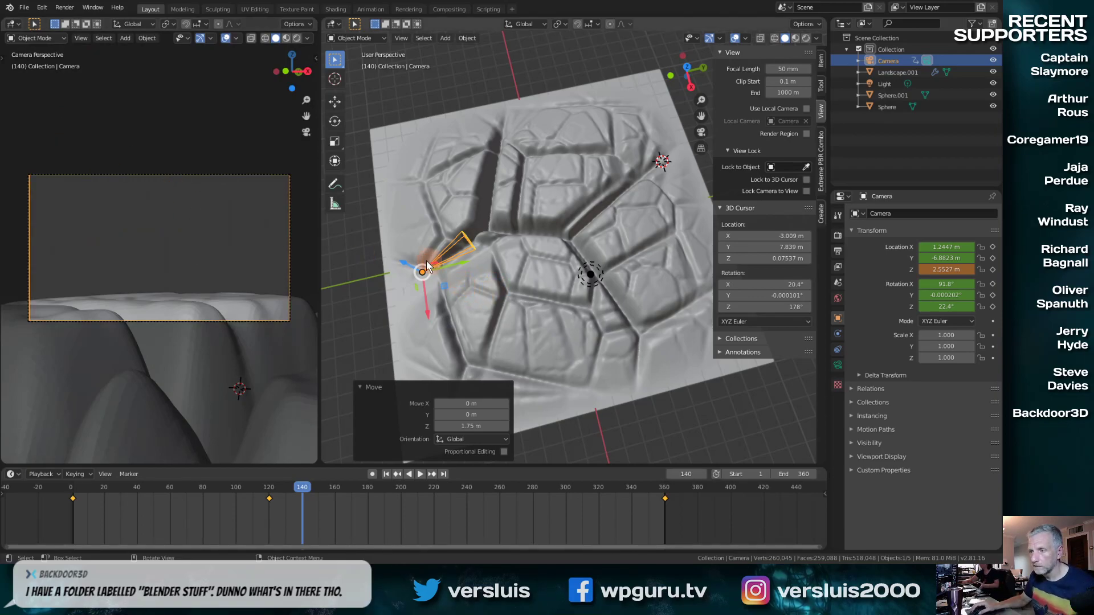
Lower the camera about 0.93 m along the Z axis
{"action": "key", "text": "g"}
{"action": "key", "text": "z"}
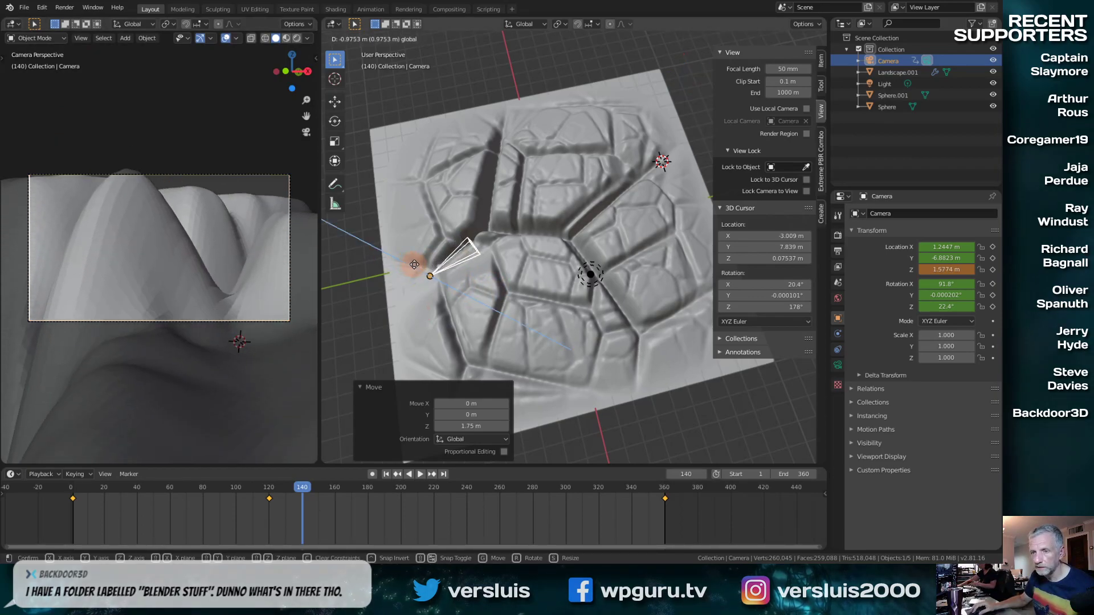
{"action": "left_click", "coordinate": [415, 267]}
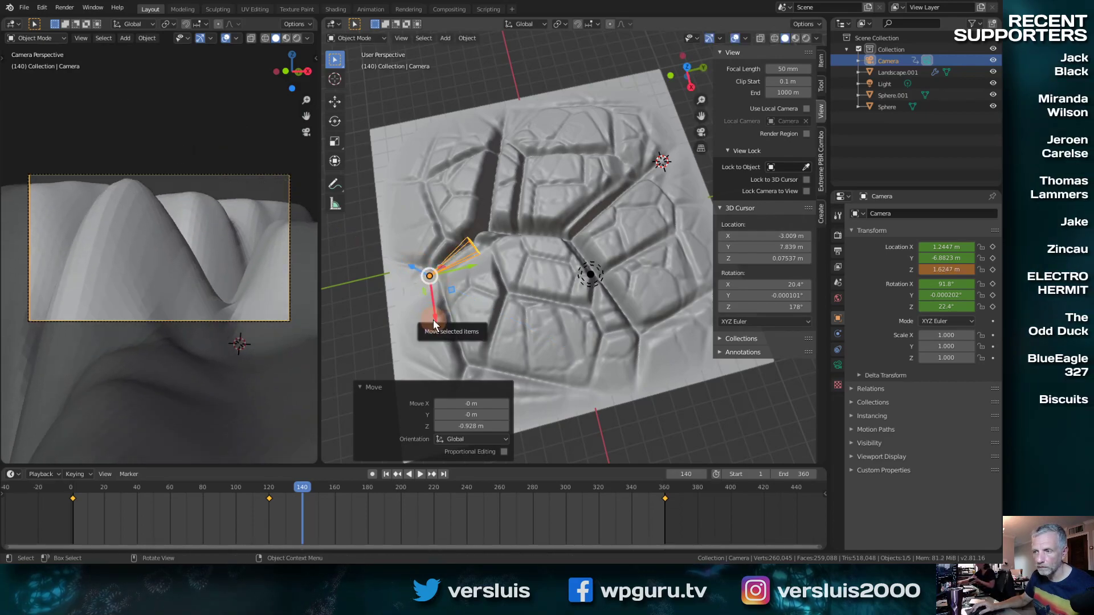
Frame the camera at the canyon entrance in the larger viewport, hide its sidebar, and turn on the Rotate and Scale object gizmos
{"action": "middle_click_drag", "start_coordinate": [488, 352], "coordinate": [670, 314]}
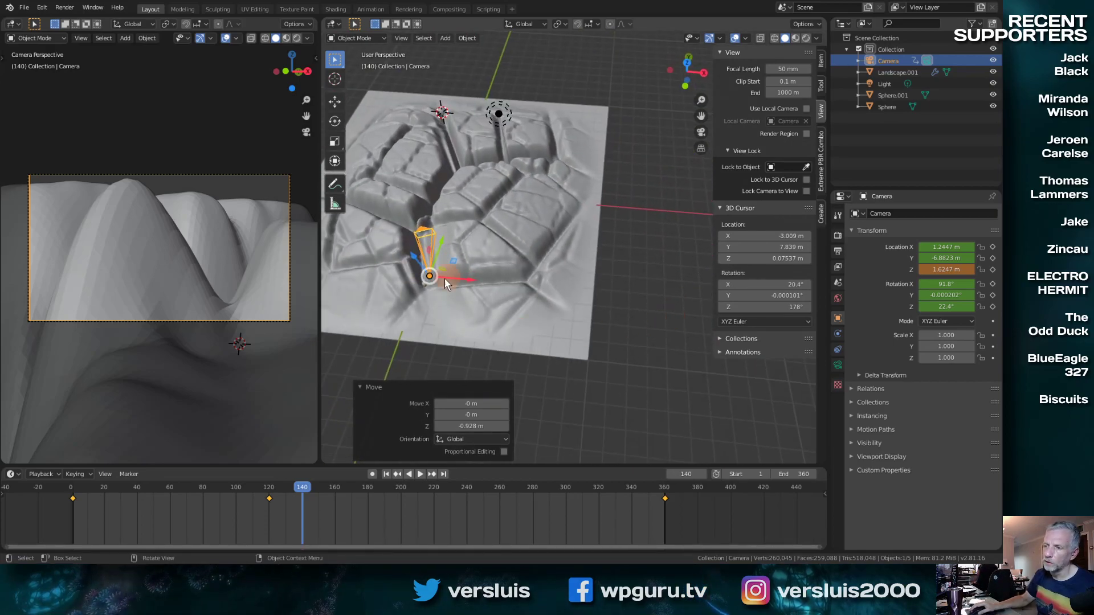
{"action": "middle_click_drag", "start_coordinate": [444, 279], "coordinate": [536, 285], "text": "shift"}
{"action": "scroll", "coordinate": [536, 285], "scroll_direction": "up", "scroll_amount": 5}
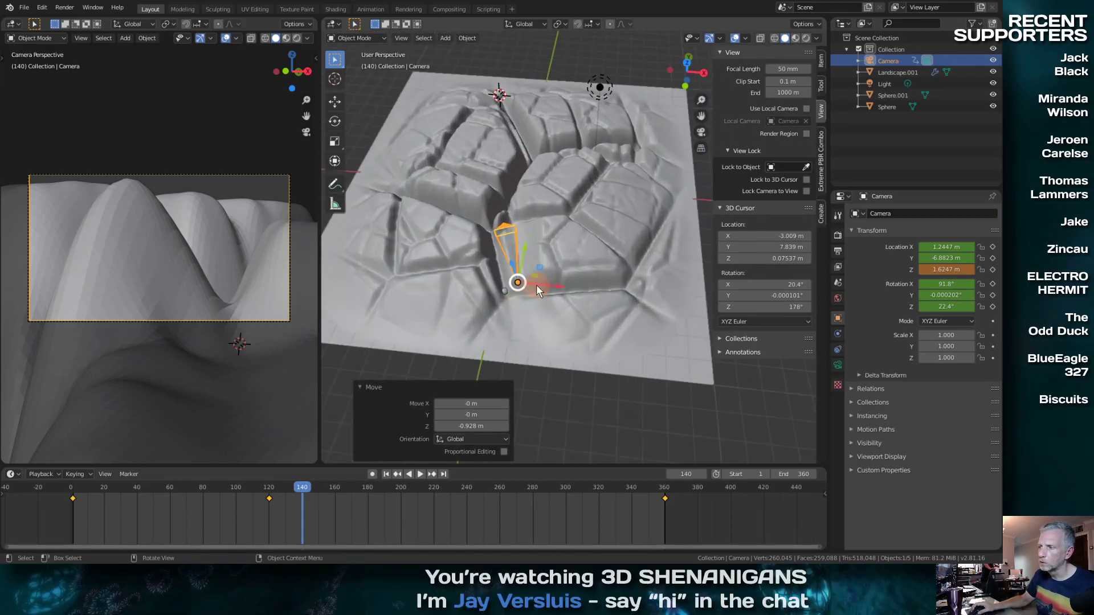
{"action": "key", "text": "n"}
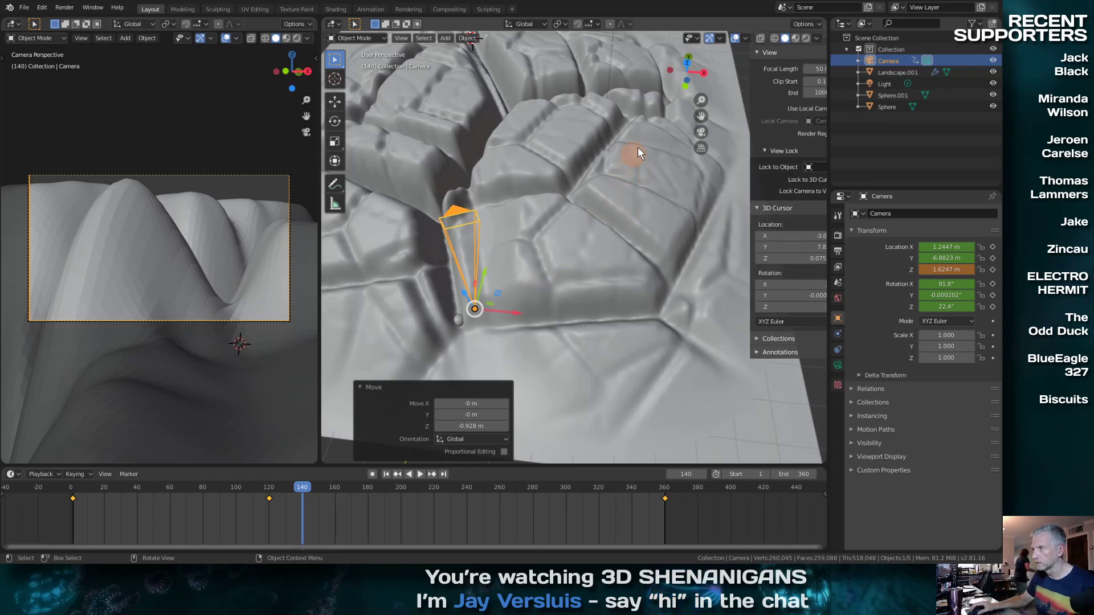
{"action": "left_click", "coordinate": [719, 37]}
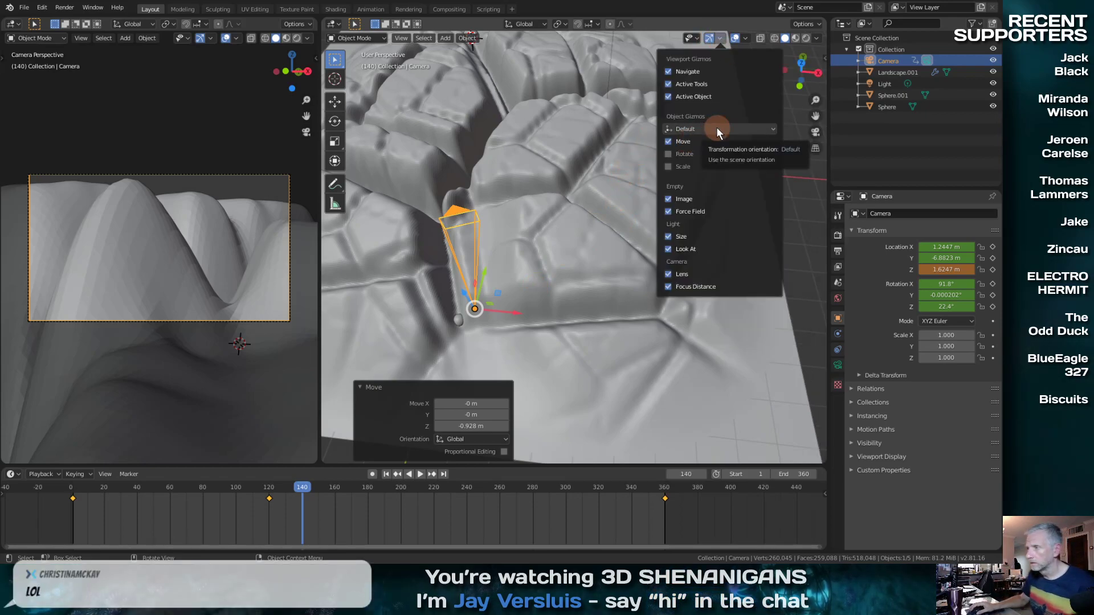
{"action": "left_click", "coordinate": [682, 154]}
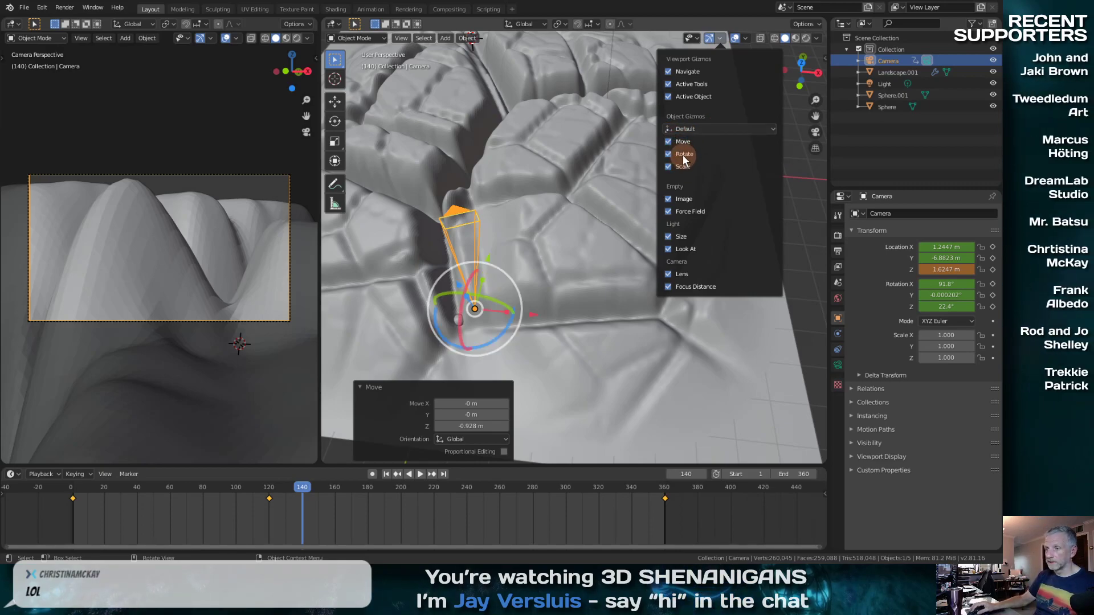
Turn off the Rotate and Scale object gizmos and set the object gizmo orientation to Local
{"action": "left_click", "coordinate": [683, 154]}
{"action": "left_click", "coordinate": [716, 129]}
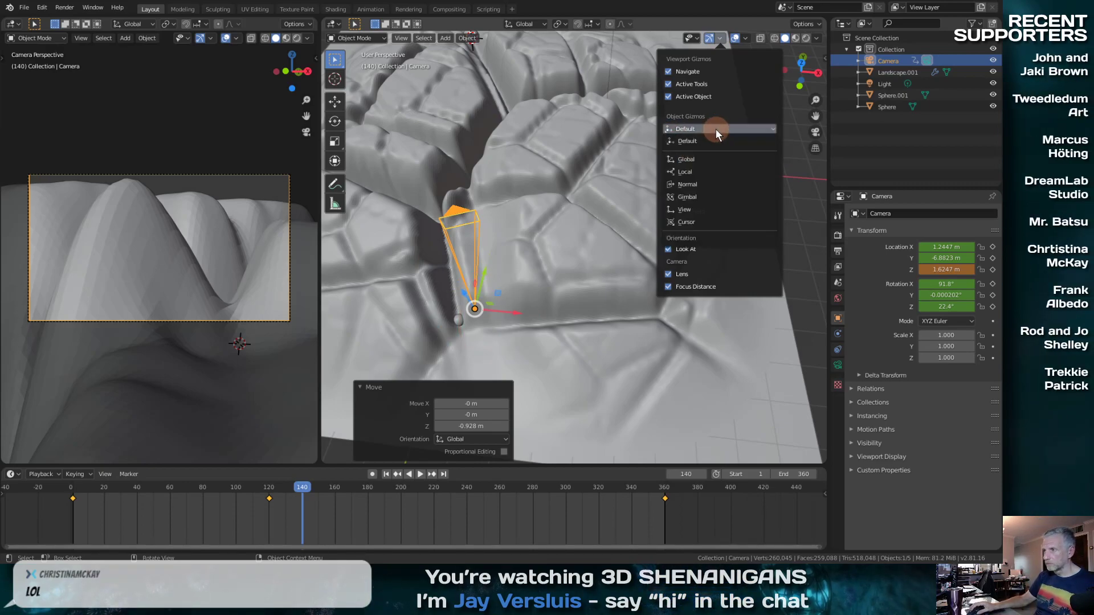
{"action": "left_click", "coordinate": [716, 172]}
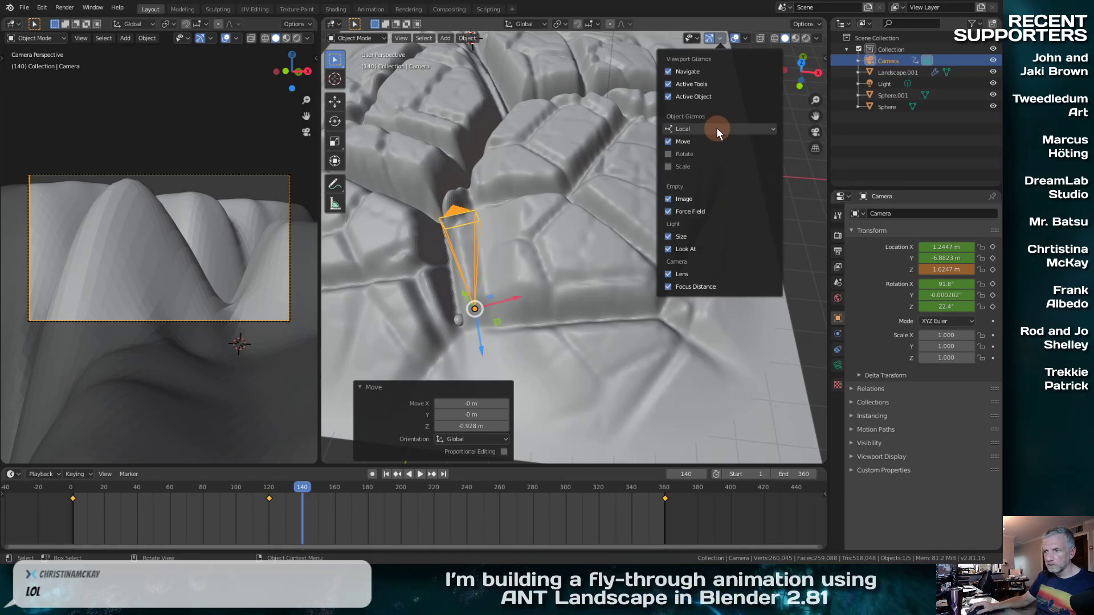
Move the camera about -0.78 m along its local X axis, over the canyon entrance
{"action": "middle_click_drag", "start_coordinate": [569, 223], "coordinate": [566, 339]}
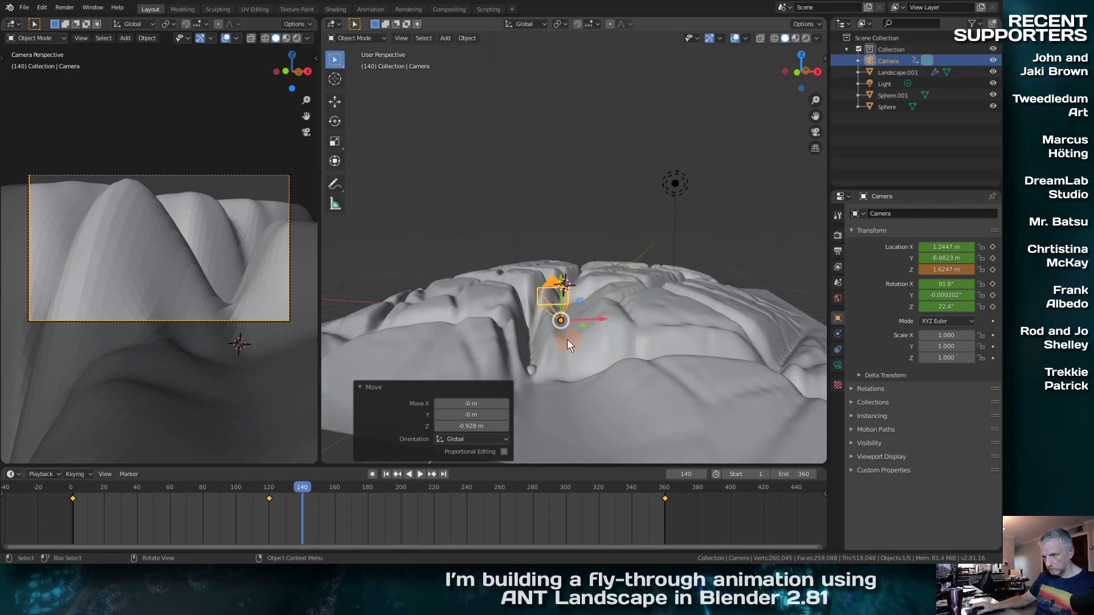
{"action": "key", "text": "g"}
{"action": "key", "text": "x"}
{"action": "key", "text": "x"}
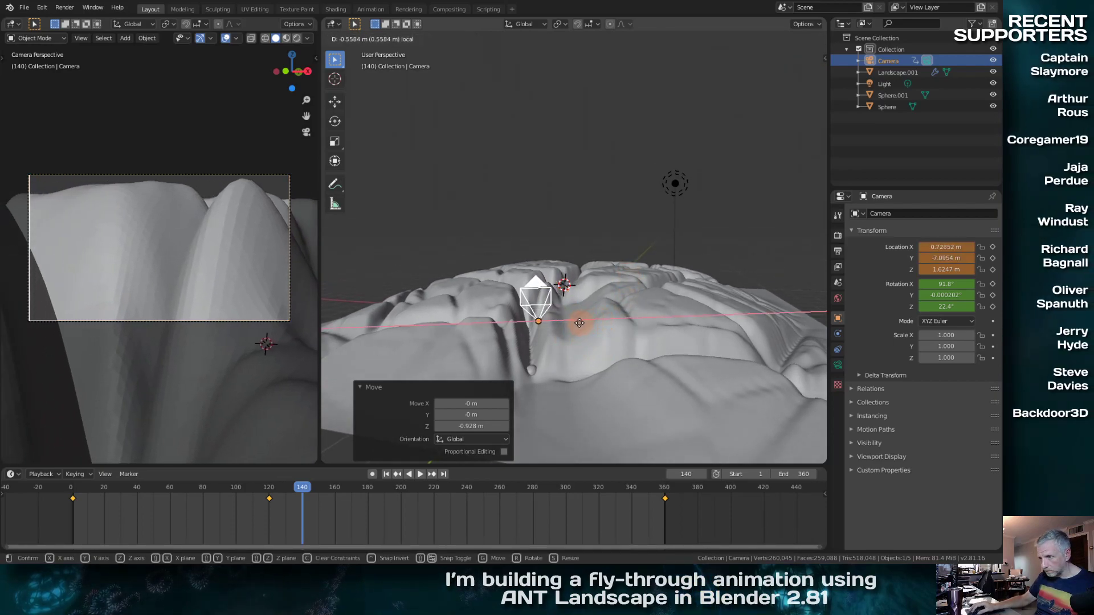
{"action": "left_click", "coordinate": [568, 325]}
Move the camera about -0.58 m along its local Y axis into the canyon and keyframe its location at frame 140
{"action": "key", "text": "g"}
{"action": "key", "text": "y"}
{"action": "key", "text": "y"}
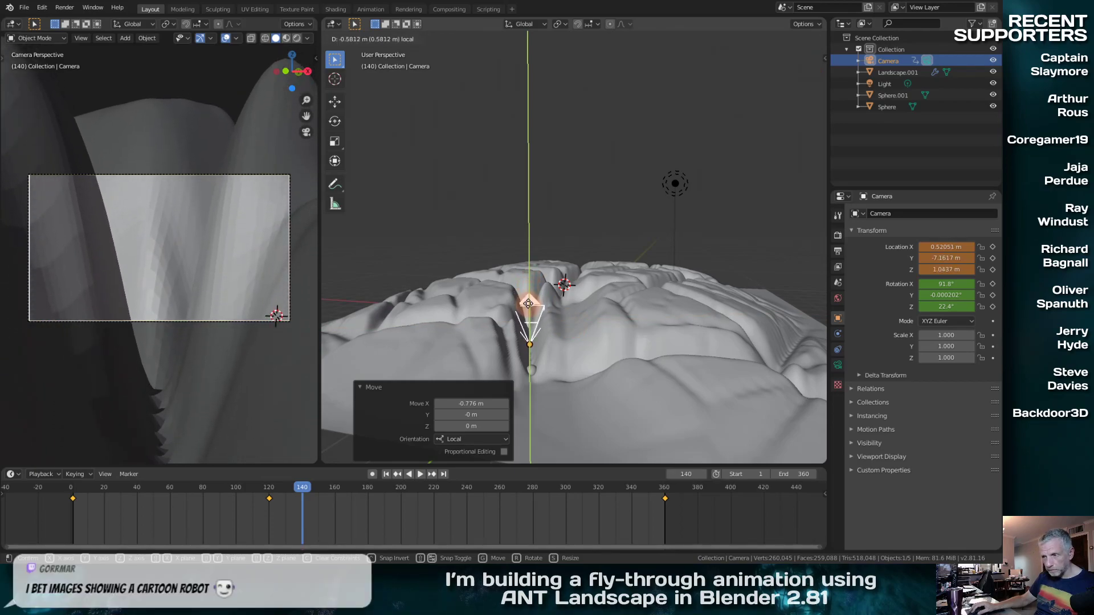
{"action": "left_click", "coordinate": [610, 299]}
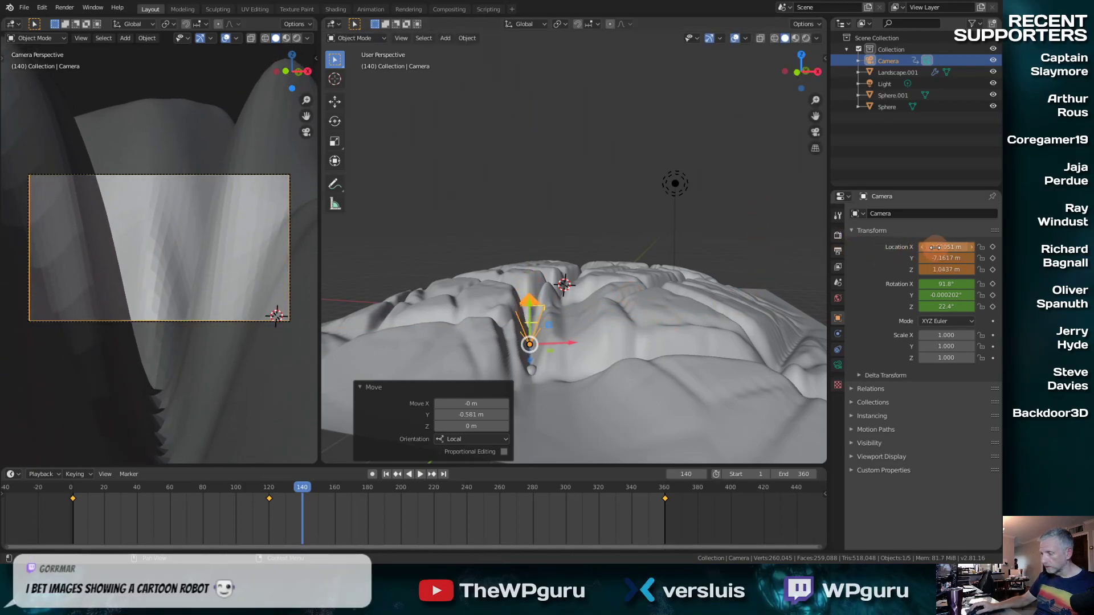
{"action": "key", "text": "i"}
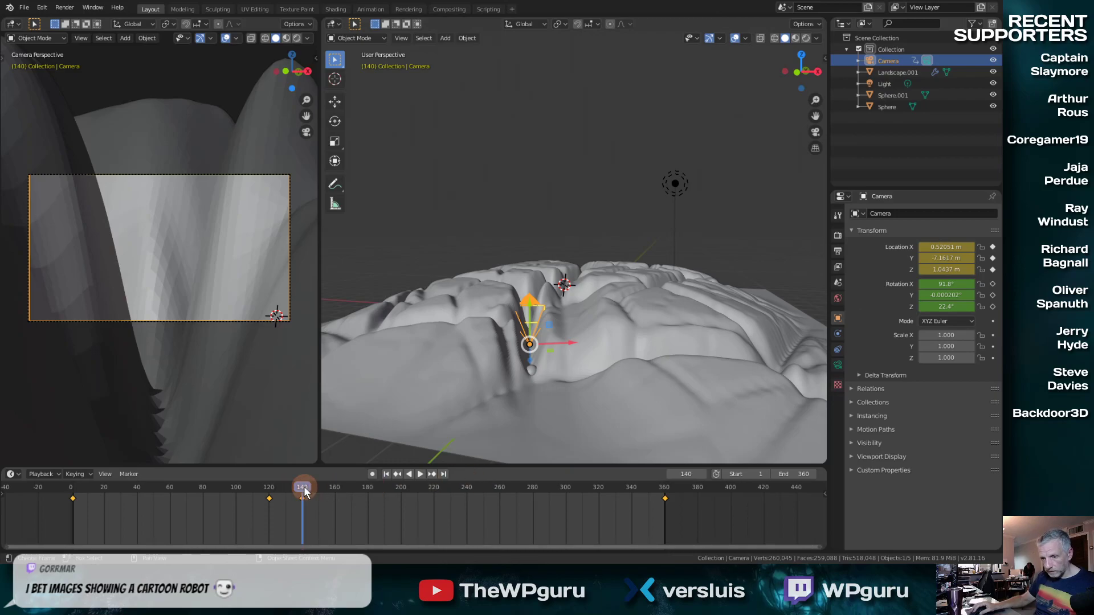
Go to frame 160 and try moving the camera about -0.63 m along its local X axis into the canyon
{"action": "left_click_drag", "start_coordinate": [305, 492], "coordinate": [337, 487]}
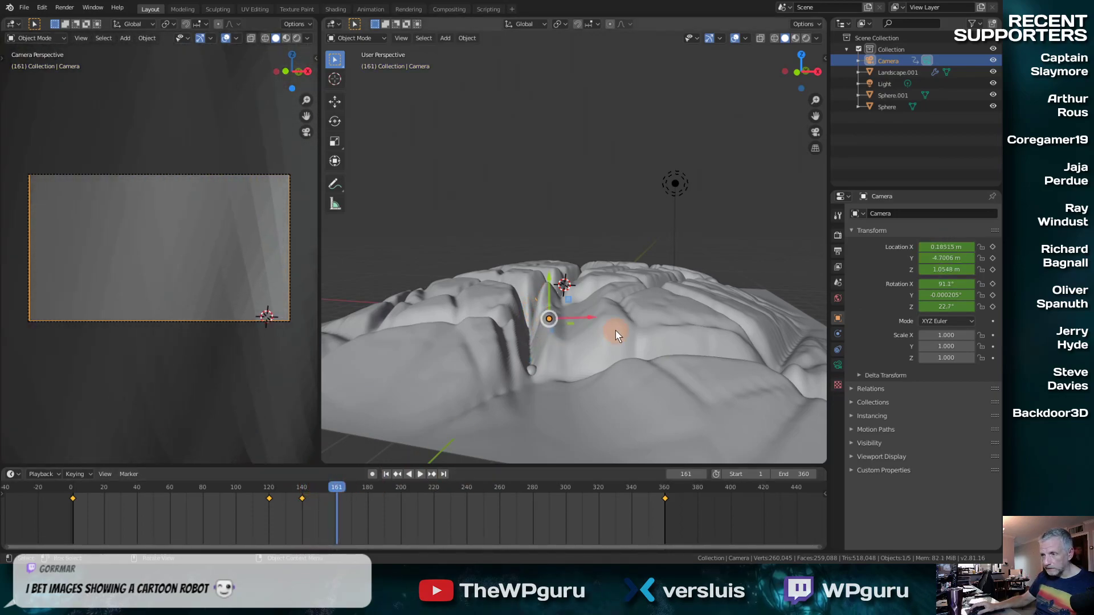
{"action": "middle_click_drag", "start_coordinate": [616, 335], "coordinate": [603, 216]}
{"action": "left_click", "coordinate": [312, 491]}
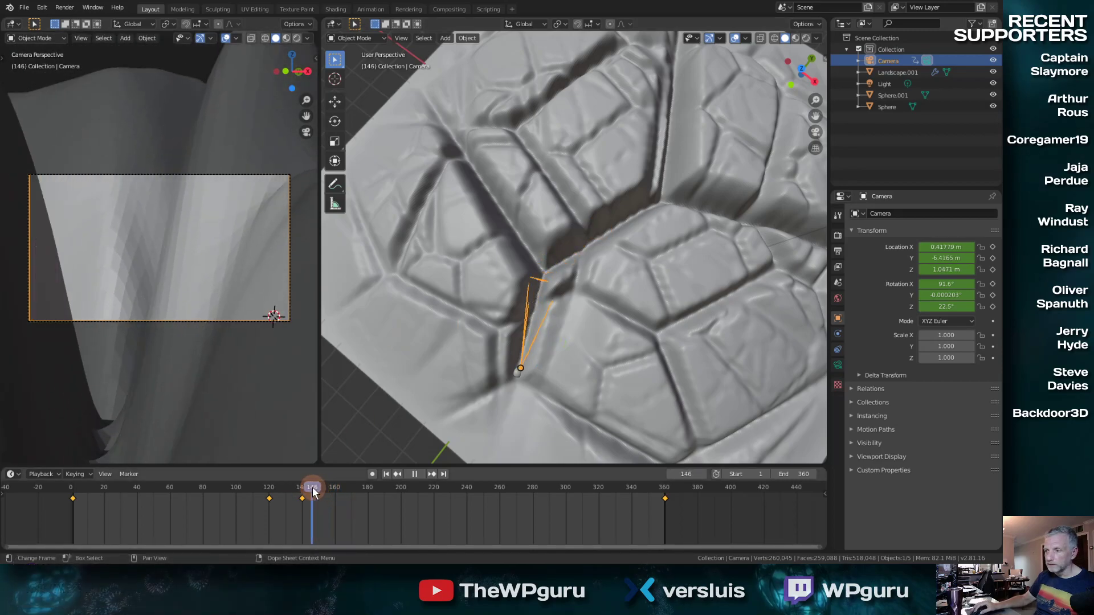
{"action": "left_click_drag", "start_coordinate": [312, 492], "coordinate": [338, 487]}
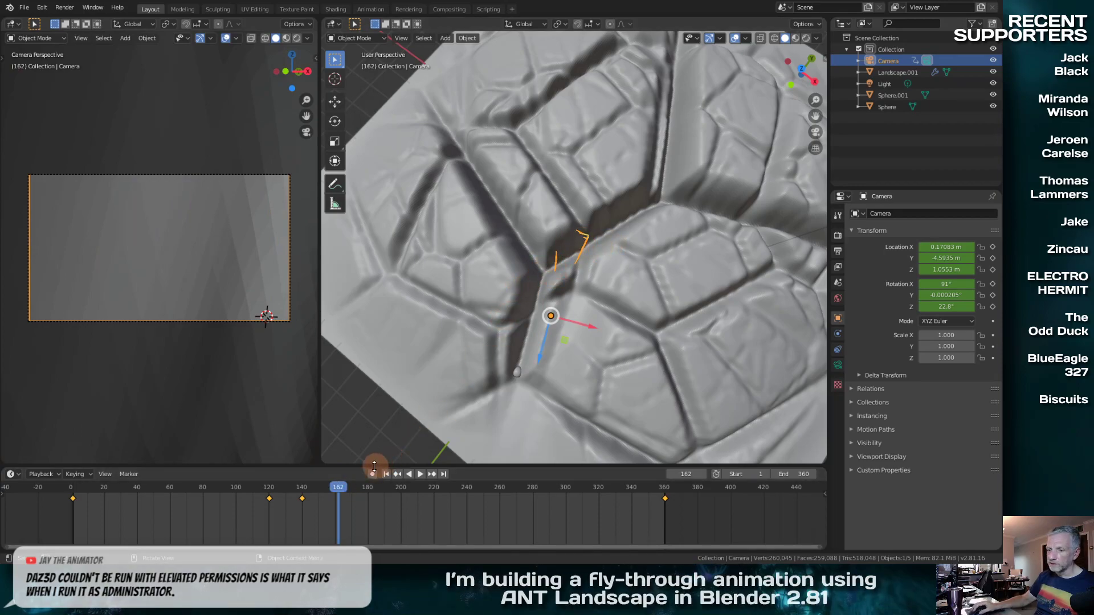
{"action": "mouse_move", "coordinate": [339, 488]}
{"action": "left_mouse_down"}
{"action": "mouse_move", "coordinate": [358, 488]}
{"action": "mouse_move", "coordinate": [335, 489]}
{"action": "left_mouse_up"}
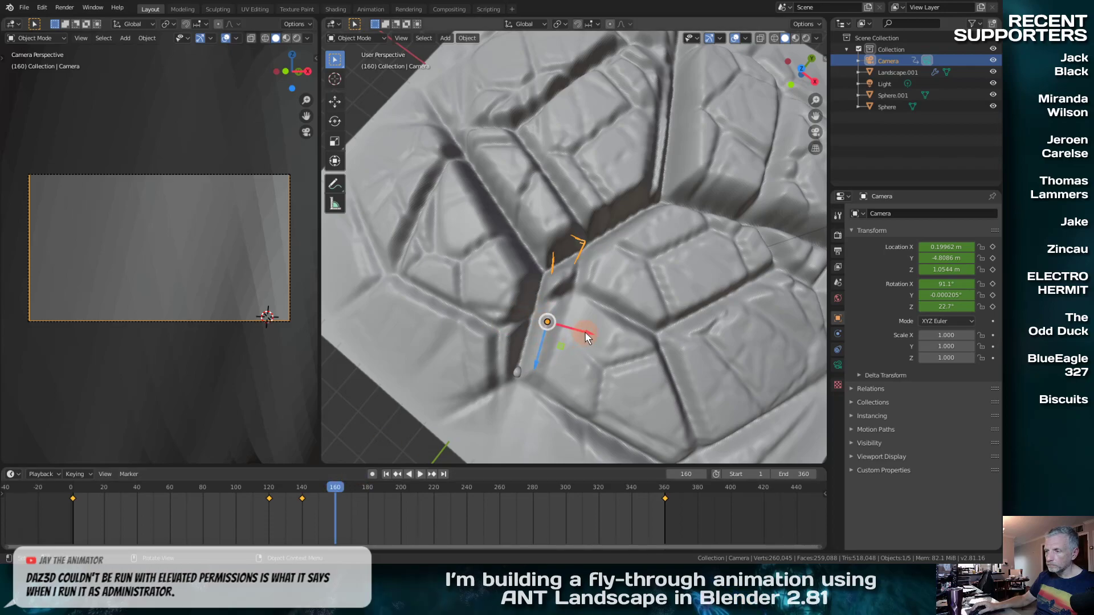
{"action": "mouse_move", "coordinate": [587, 337]}
{"action": "left_mouse_down"}
{"action": "mouse_move", "coordinate": [584, 327]}
{"action": "mouse_move", "coordinate": [542, 327]}
{"action": "mouse_move", "coordinate": [569, 330]}
{"action": "left_mouse_up"}
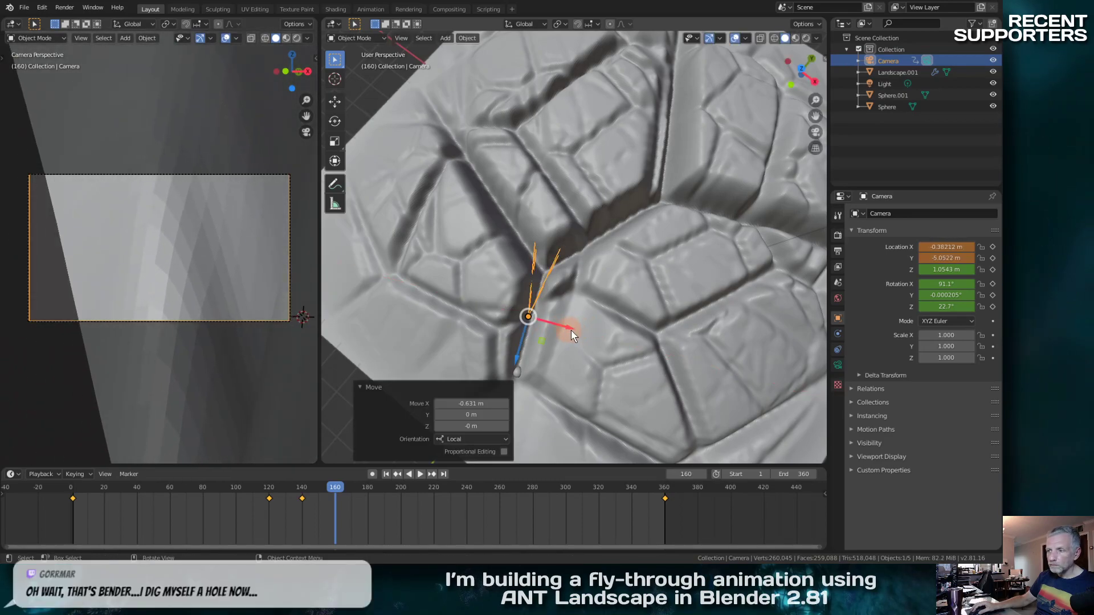
Turn on the Rotate object gizmo, then turn the camera slightly about its local Y axis and move it about -0.42 m along local Z
{"action": "left_click", "coordinate": [721, 38]}
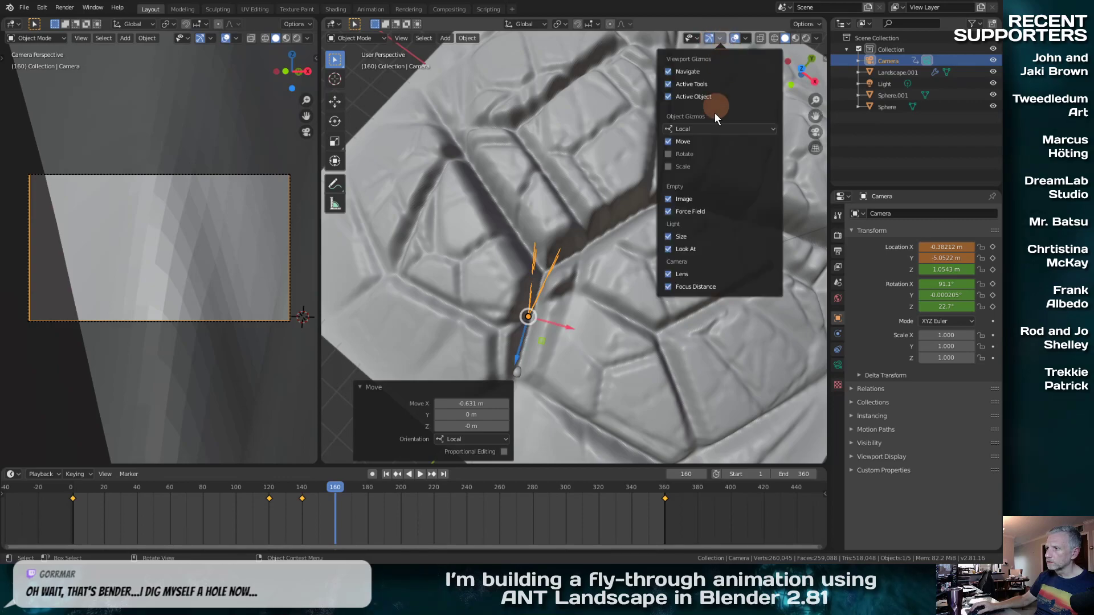
{"action": "left_click", "coordinate": [687, 152]}
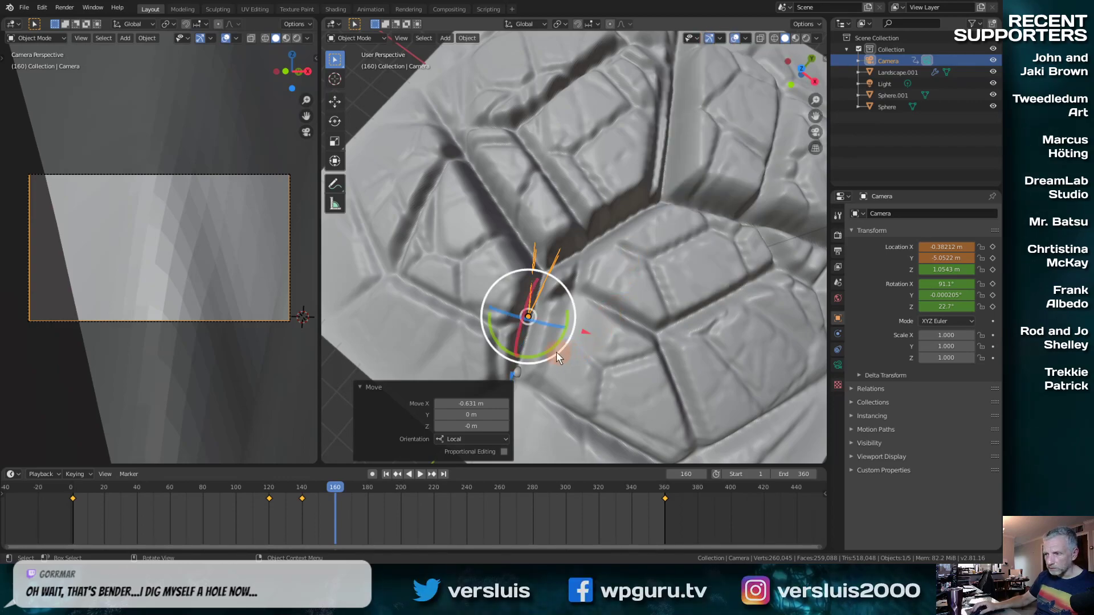
{"action": "left_click_drag", "start_coordinate": [551, 351], "coordinate": [513, 362]}
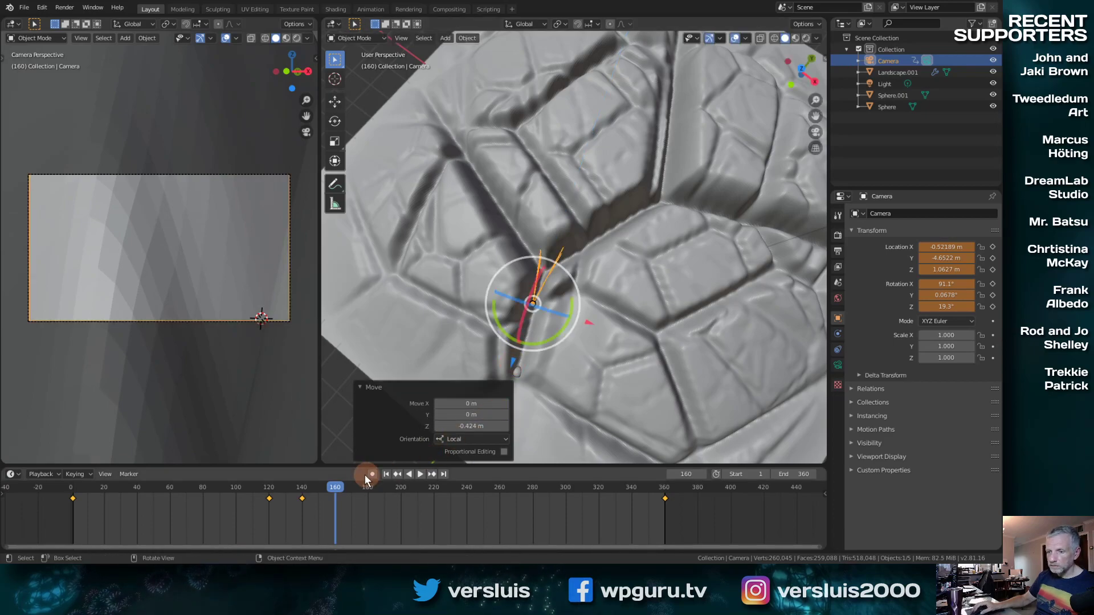
Go to frame 180 and move the camera about -0.78 m along its local X axis to the canyon bend
{"action": "key", "text": "space"}
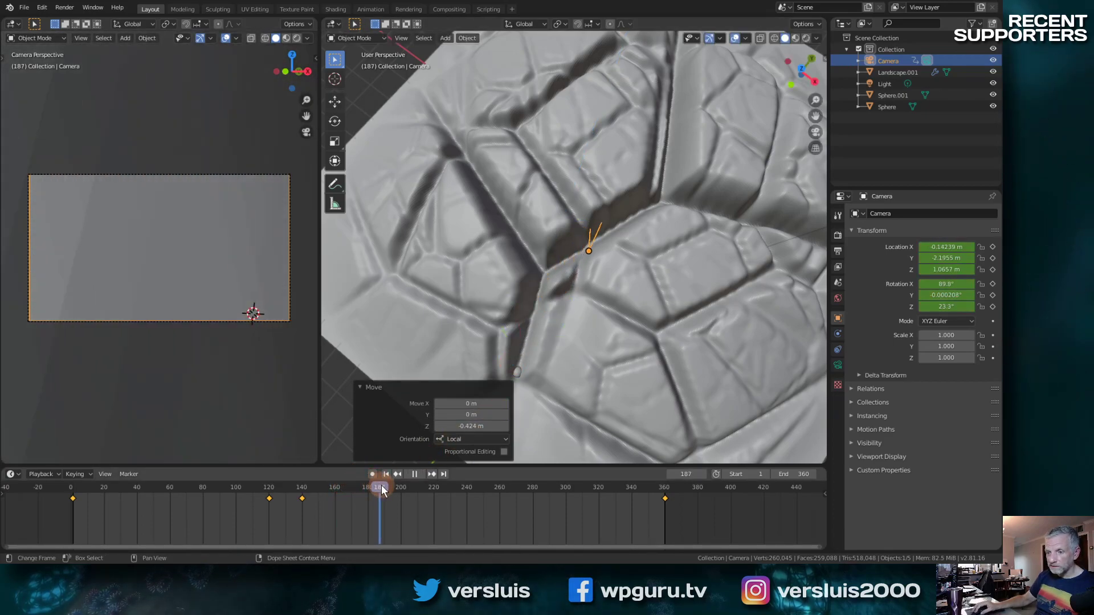
{"action": "left_click", "coordinate": [356, 494]}
{"action": "mouse_move", "coordinate": [356, 494]}
{"action": "left_mouse_down"}
{"action": "mouse_move", "coordinate": [368, 491]}
{"action": "mouse_move", "coordinate": [343, 491]}
{"action": "mouse_move", "coordinate": [368, 488]}
{"action": "left_mouse_up"}
{"action": "key", "text": "g"}
{"action": "key", "text": "x"}
{"action": "key", "text": "x"}
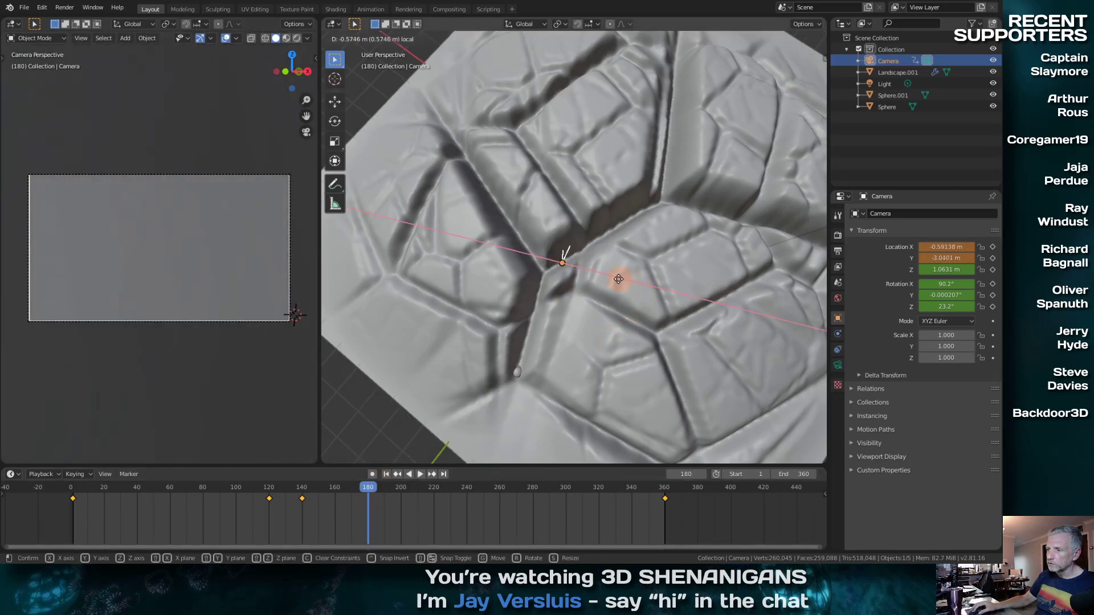
{"action": "left_click", "coordinate": [612, 278]}
Rotate the camera about -43.7° around its local Y axis and keyframe its location and rotation at frame 180
{"action": "key", "text": "r"}
{"action": "key", "text": "y"}
{"action": "key", "text": "y"}
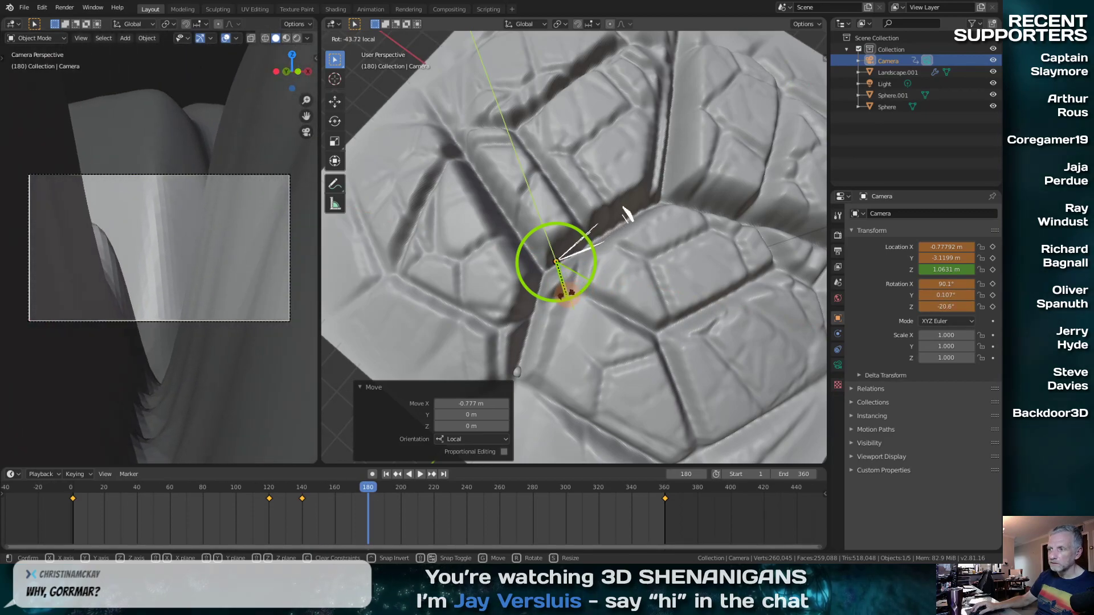
{"action": "left_click", "coordinate": [570, 294]}
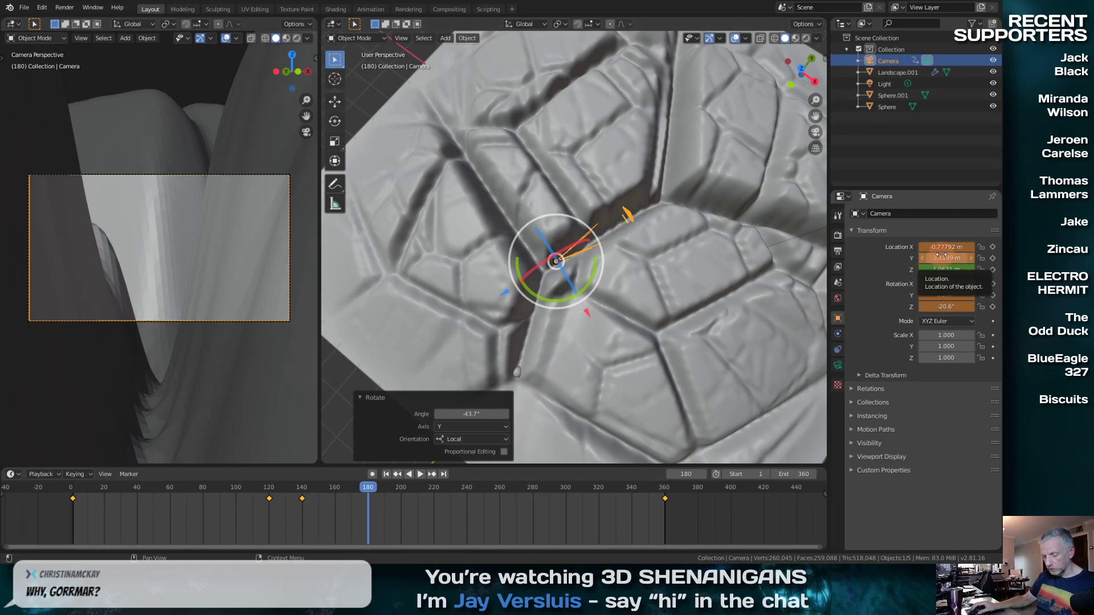
{"action": "key", "text": "i"}
{"action": "key", "text": "i"}
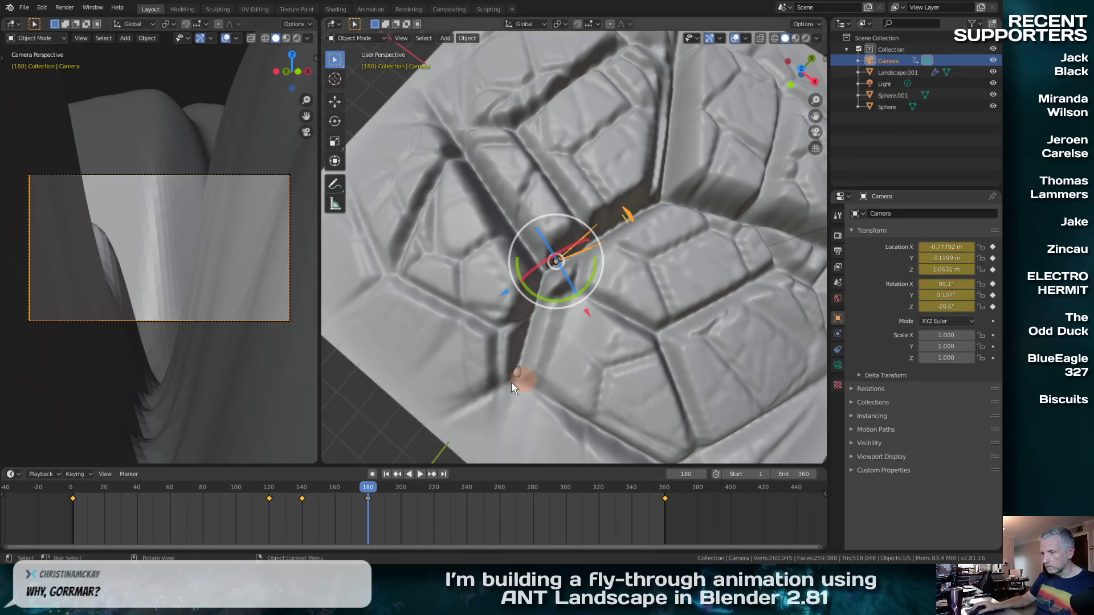
Go to frame 240 and move the camera about 1.35 m along its local X axis to the canyon fork
{"action": "key", "text": "space"}
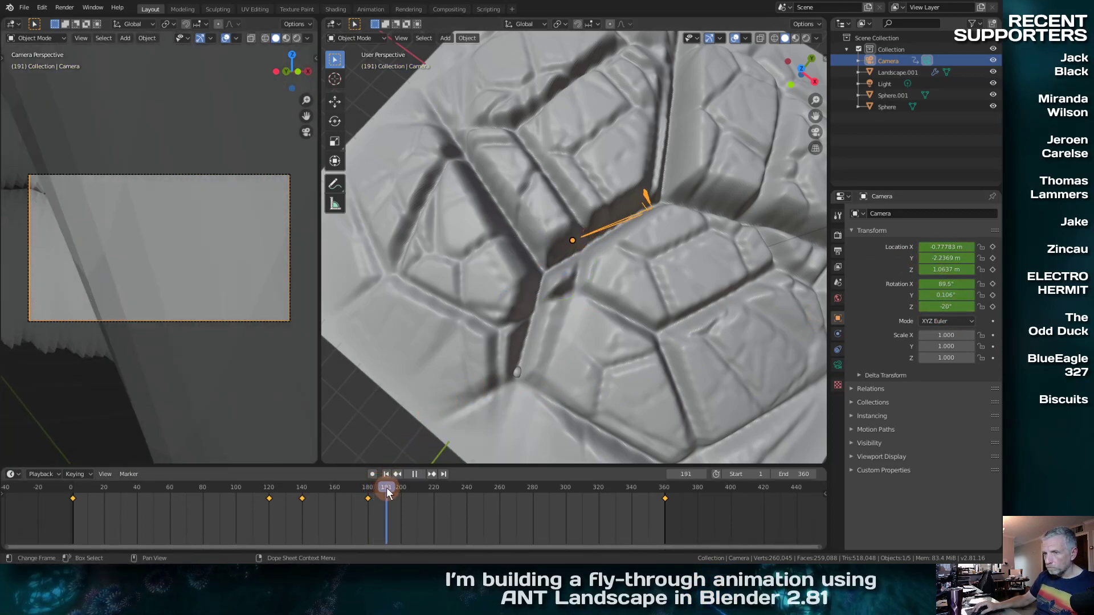
{"action": "left_click_drag", "start_coordinate": [414, 489], "coordinate": [467, 494]}
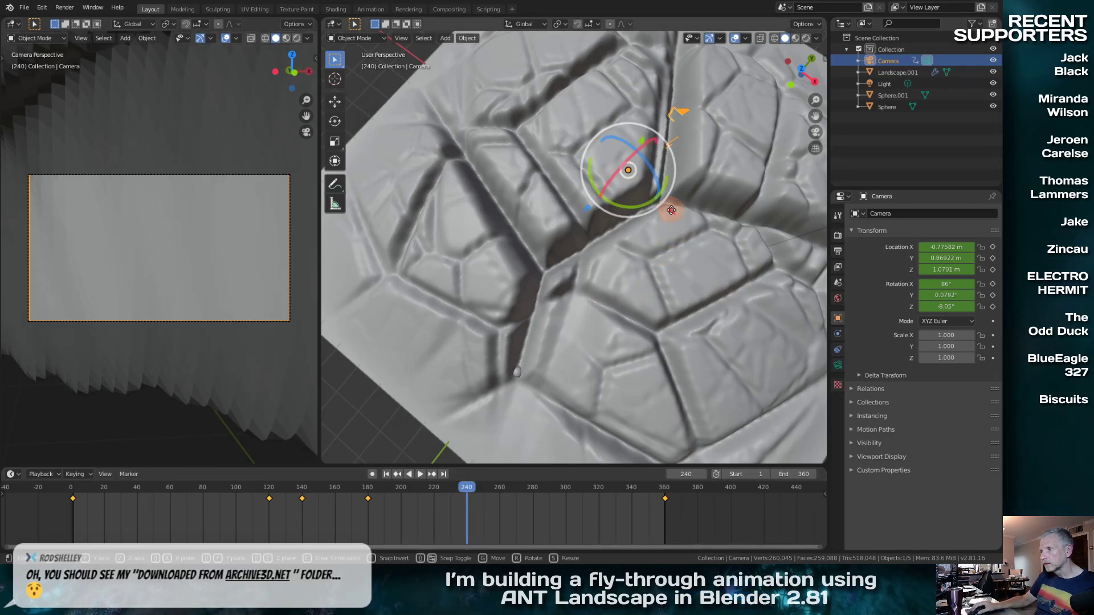
{"action": "key", "text": "g"}
{"action": "key", "text": "x"}
{"action": "key", "text": "x"}
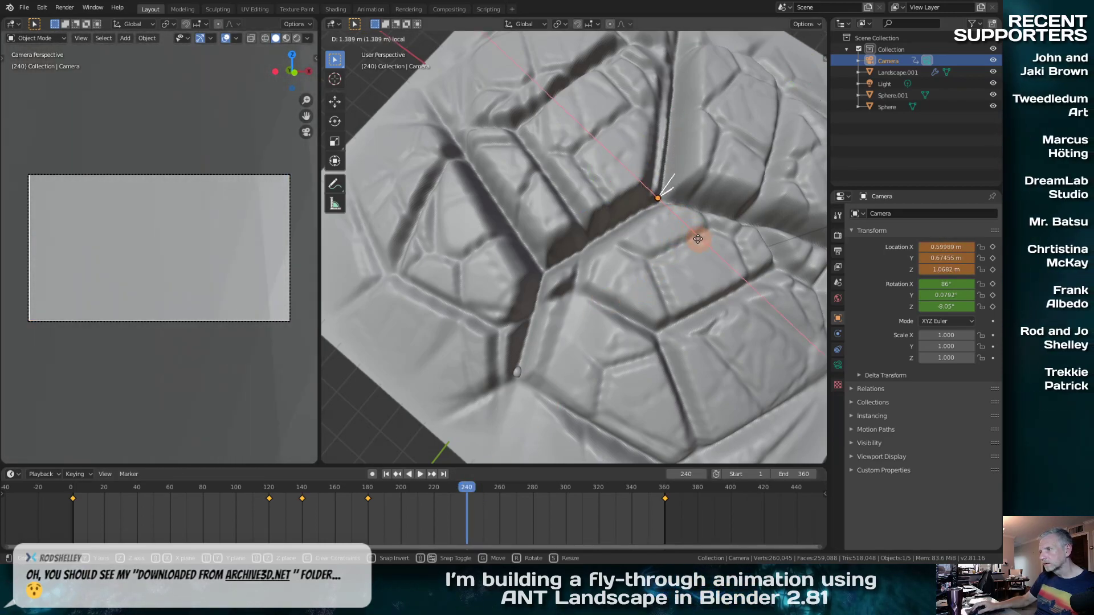
{"action": "left_click", "coordinate": [699, 240]}
Pull the camera back about 0.85 m along its local Z axis
{"action": "key", "text": "g"}
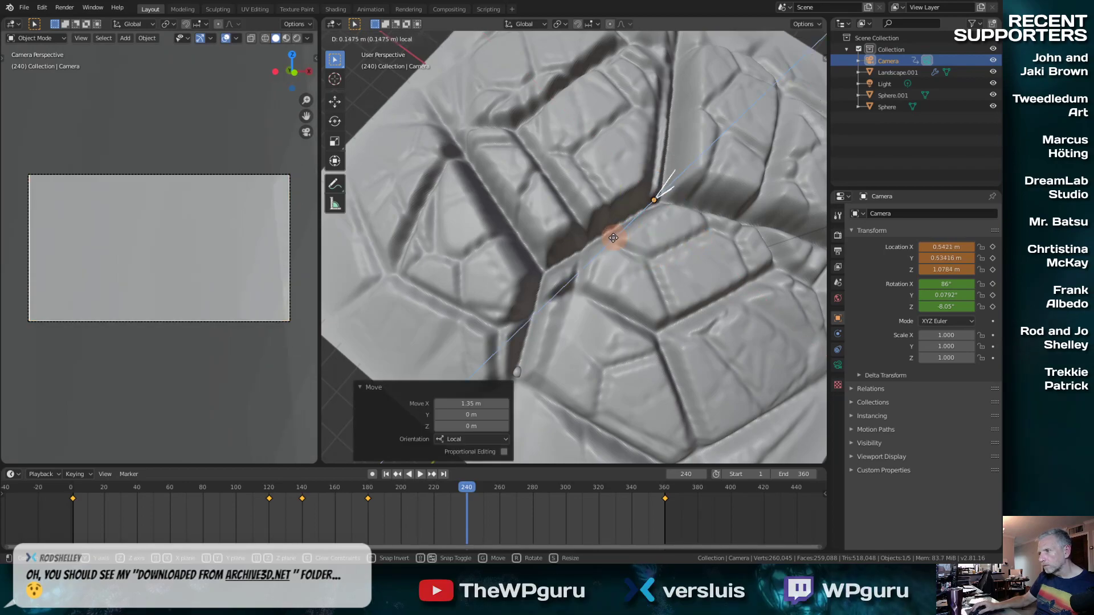
{"action": "key", "text": "z"}
{"action": "key", "text": "z"}
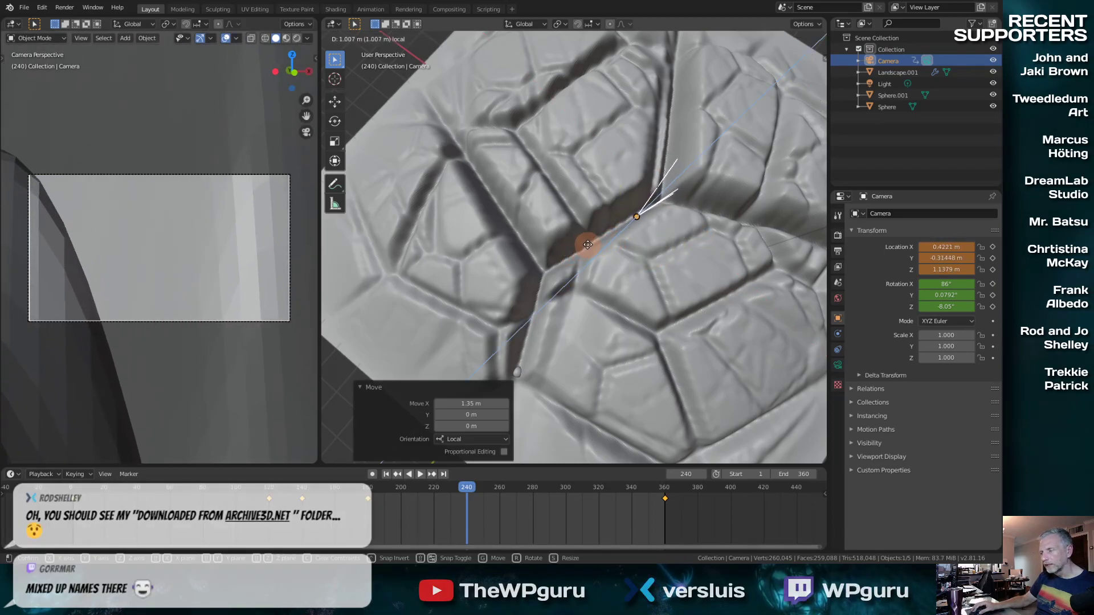
{"action": "left_click", "coordinate": [590, 242]}
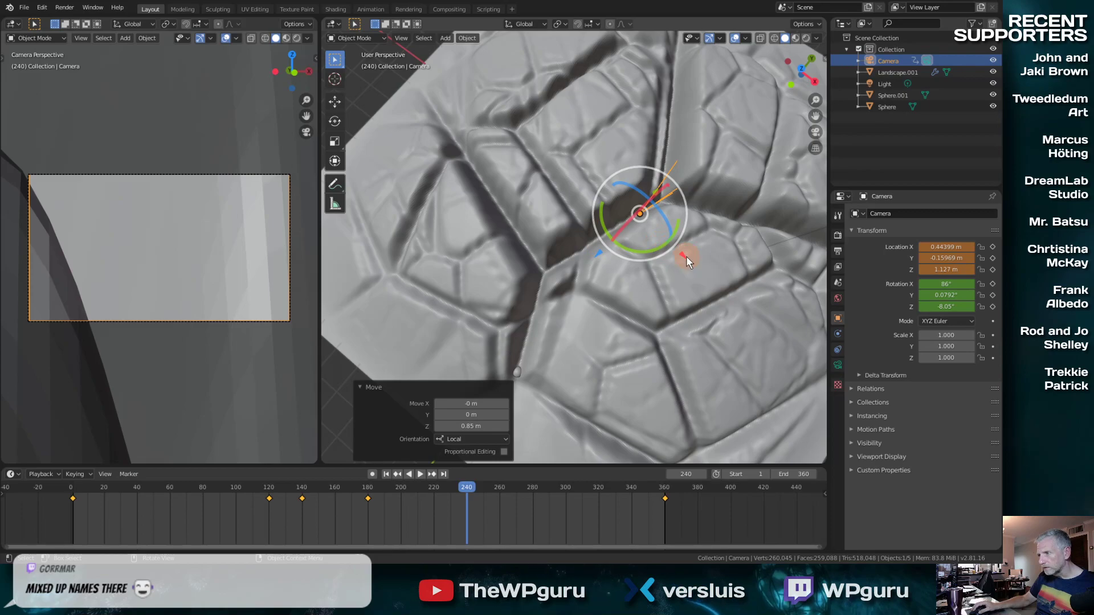
Nudge the camera about 0.02 m along its local X axis and keyframe its location at frame 240
{"action": "key", "text": "g"}
{"action": "key", "text": "x"}
{"action": "key", "text": "x"}
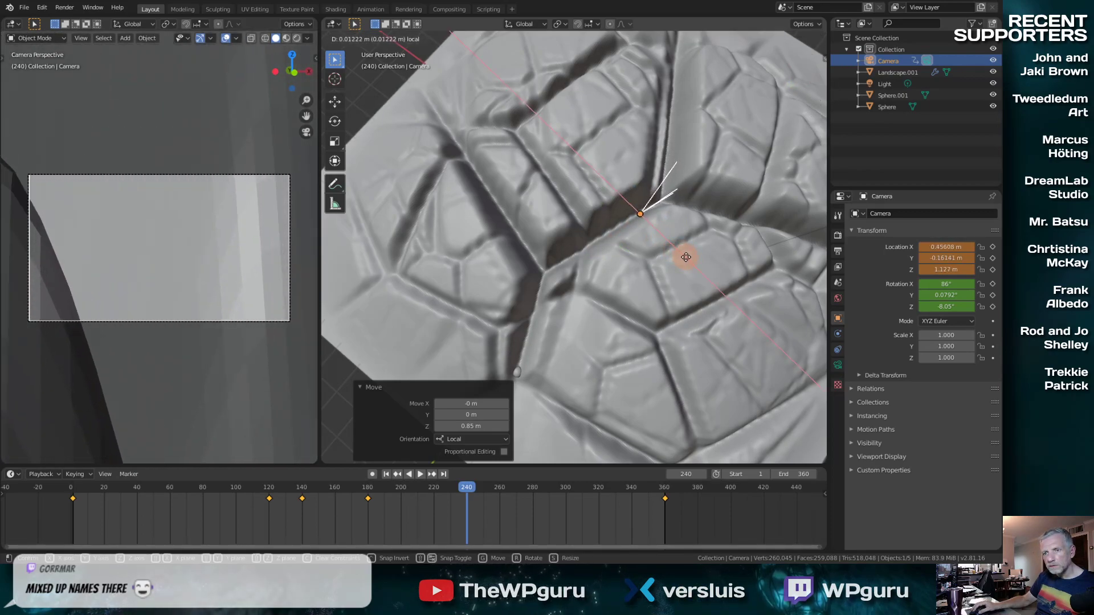
{"action": "left_click", "coordinate": [684, 257]}
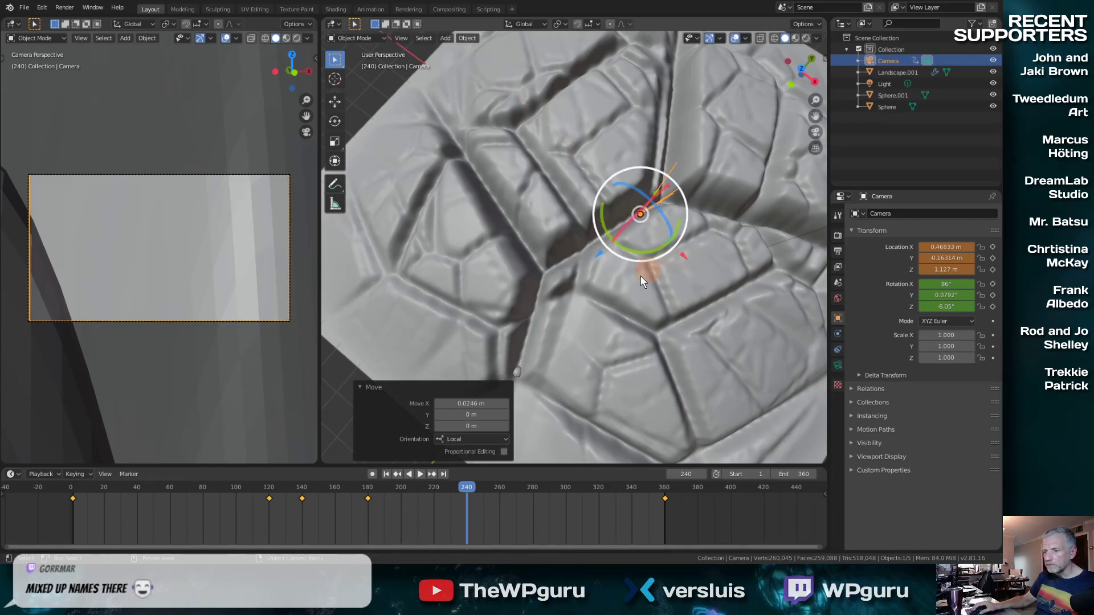
{"action": "key", "text": "i"}
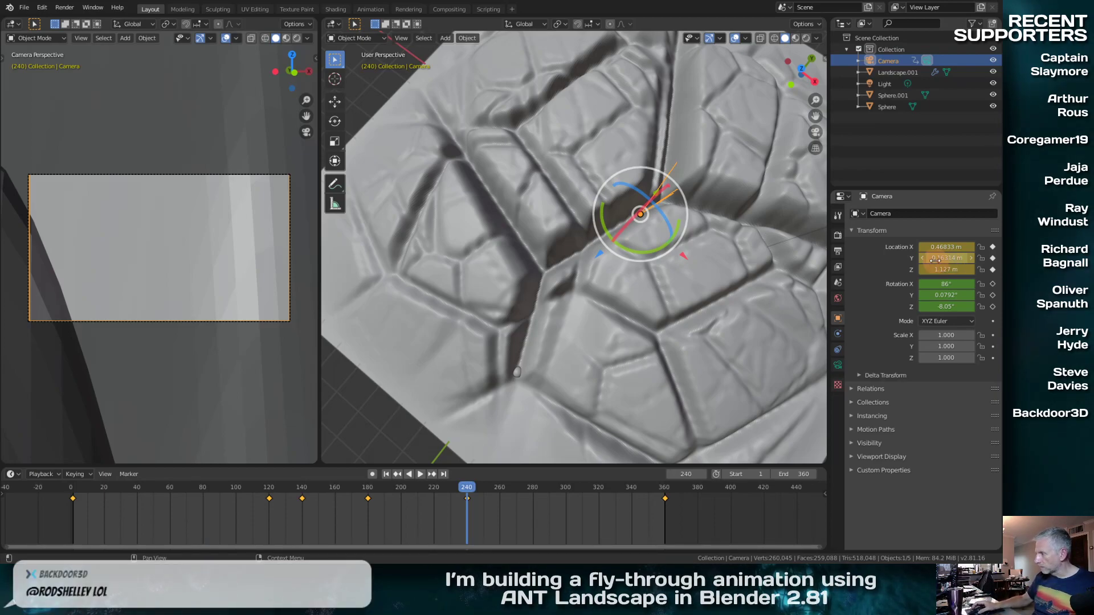
Go to frame 260 and move the camera about 0.1 m along its local X axis near the canyon fork
{"action": "mouse_move", "coordinate": [467, 492]}
{"action": "left_mouse_down"}
{"action": "mouse_move", "coordinate": [415, 485]}
{"action": "mouse_move", "coordinate": [468, 472]}
{"action": "left_mouse_up"}
{"action": "middle_click_drag", "start_coordinate": [544, 407], "coordinate": [360, 349]}
{"action": "left_click", "coordinate": [466, 485]}
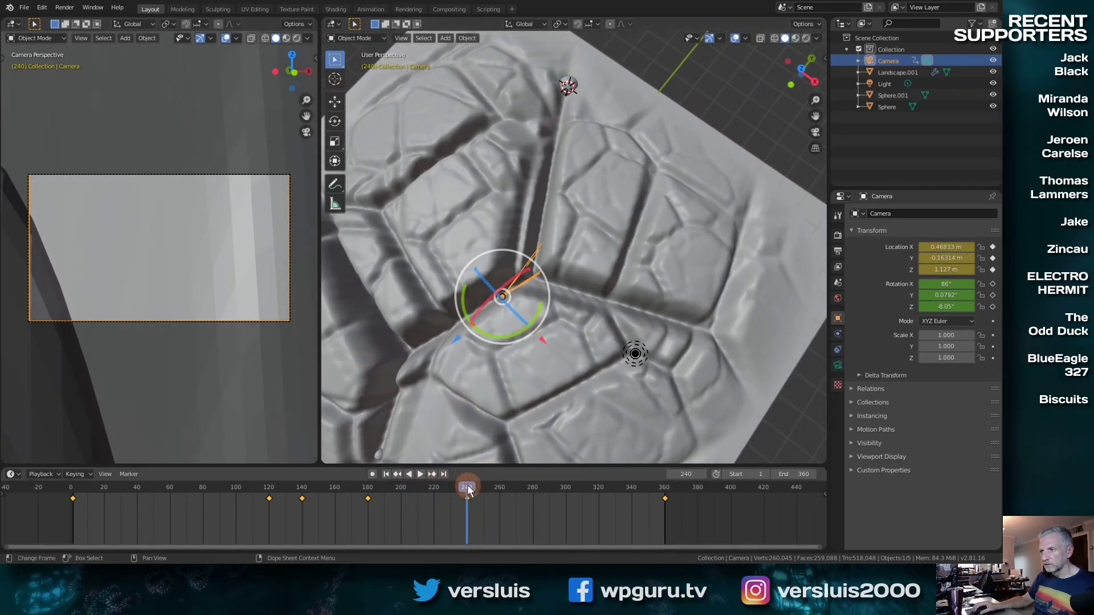
{"action": "left_click_drag", "start_coordinate": [467, 489], "coordinate": [500, 487]}
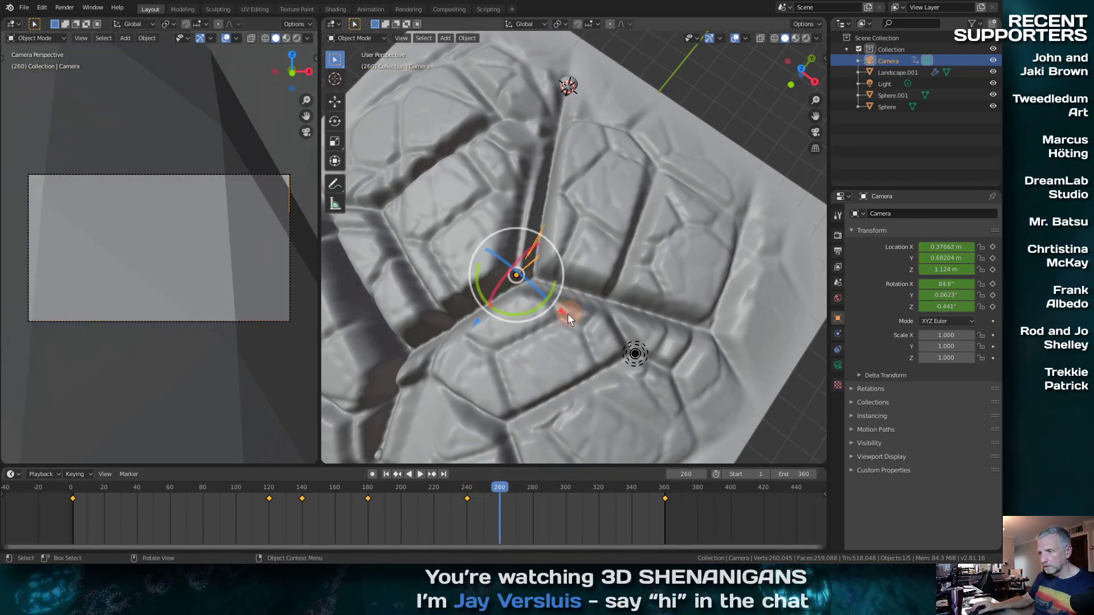
{"action": "key", "text": "g"}
{"action": "key", "text": "x"}
{"action": "key", "text": "x"}
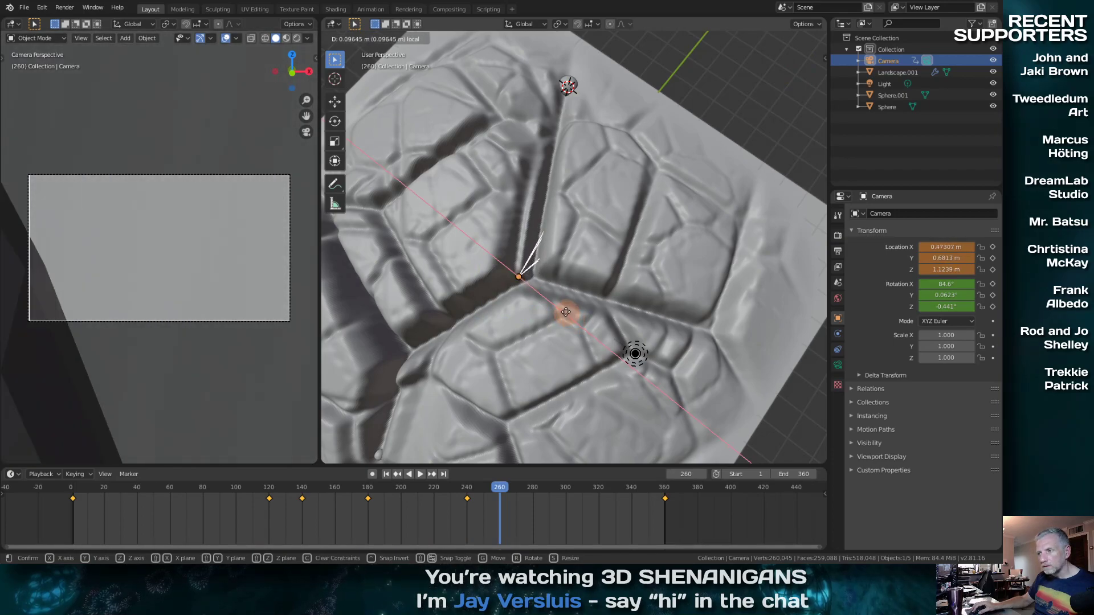
{"action": "left_click", "coordinate": [566, 317]}
Pull the camera back about 0.27 m along its local Z axis, away from the canyon wall
{"action": "key", "text": "g"}
{"action": "key", "text": "z"}
{"action": "key", "text": "z"}
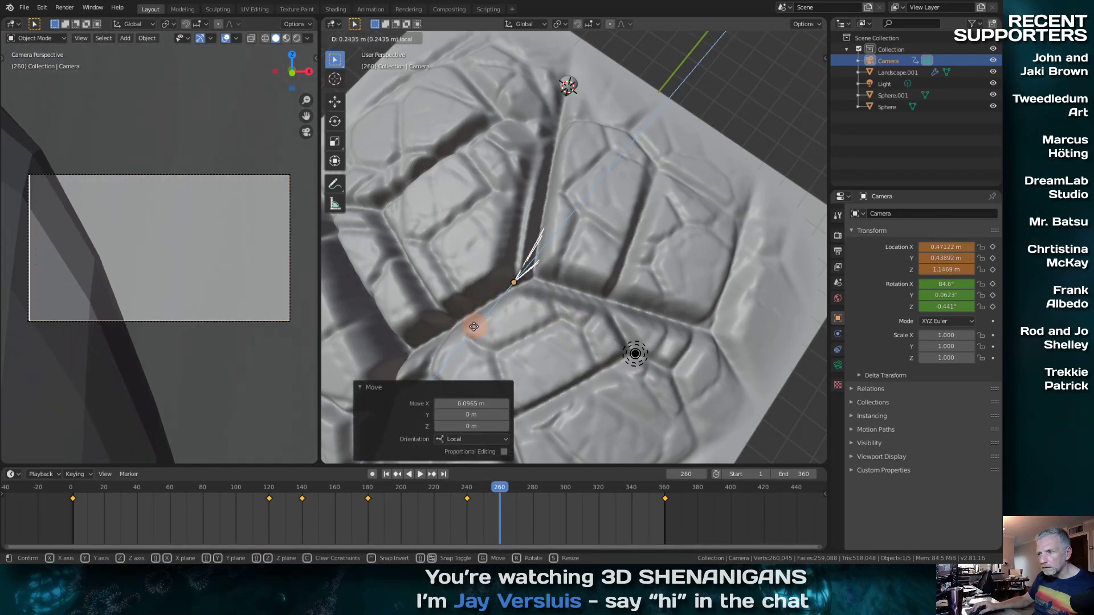
{"action": "left_click", "coordinate": [525, 296]}
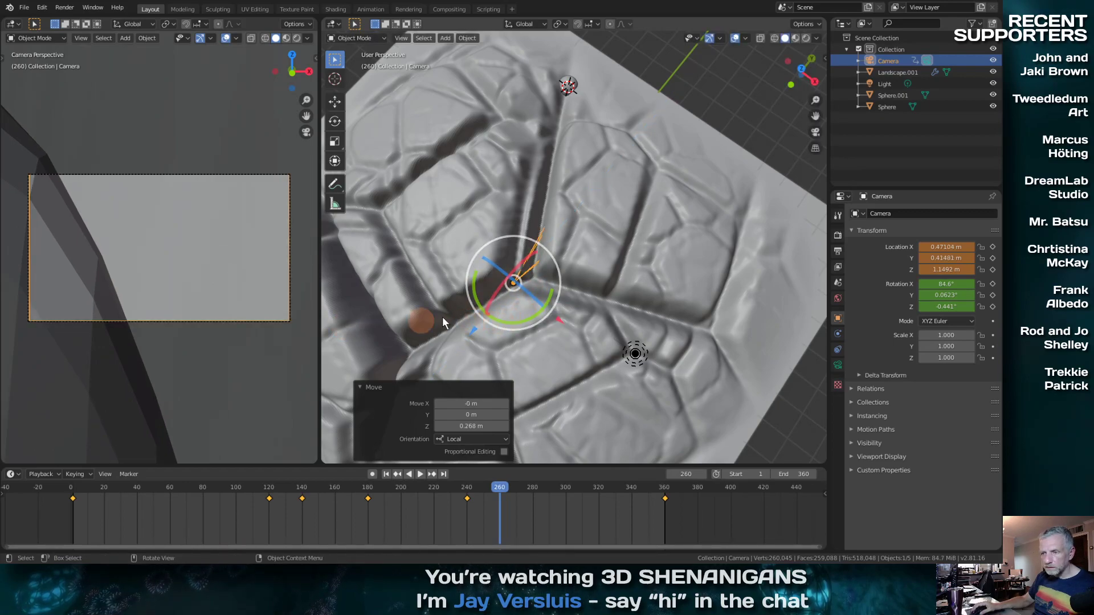
{"action": "middle_click_drag", "start_coordinate": [526, 306], "coordinate": [653, 313]}
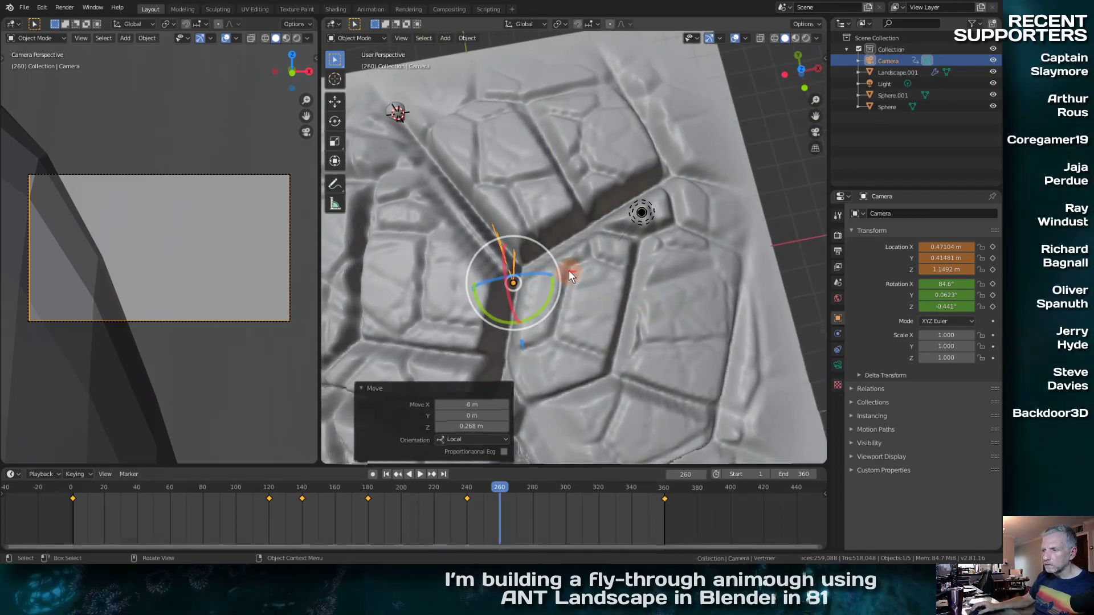
Shift the camera about 0.2 m along local X, rotate it about 20.7° around local Y, and keyframe it at frame 260
{"action": "left_click_drag", "start_coordinate": [569, 270], "coordinate": [575, 268]}
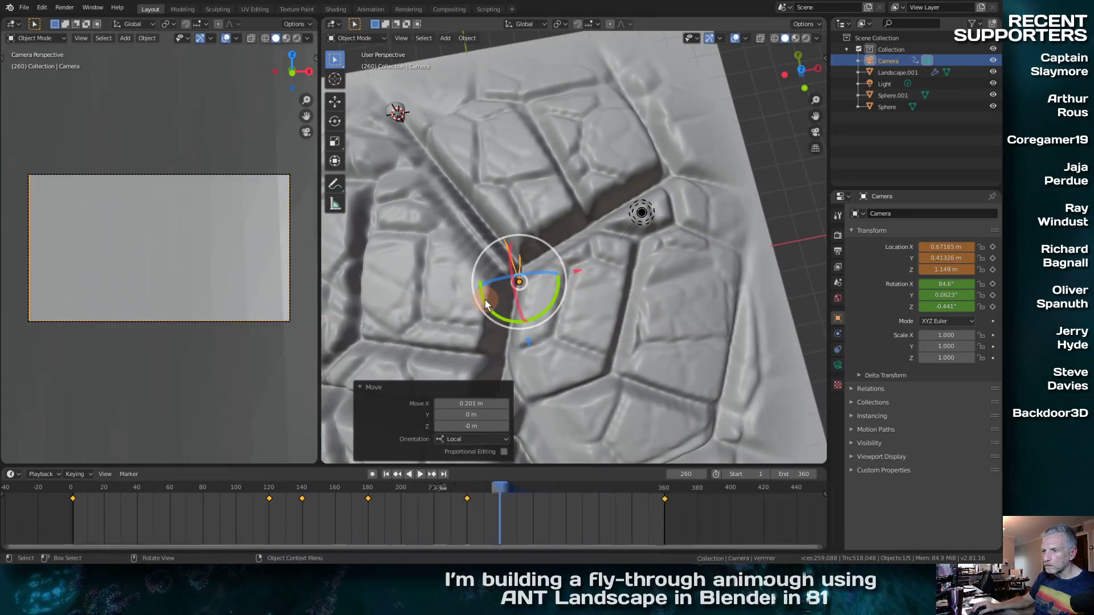
{"action": "left_click_drag", "start_coordinate": [485, 298], "coordinate": [497, 307]}
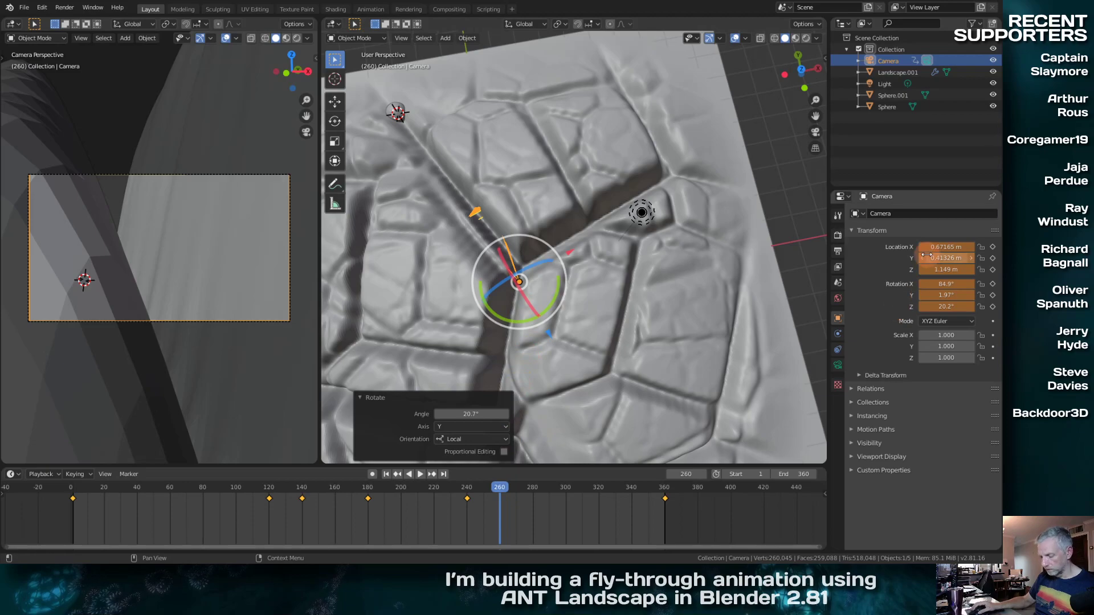
{"action": "key", "text": "i"}
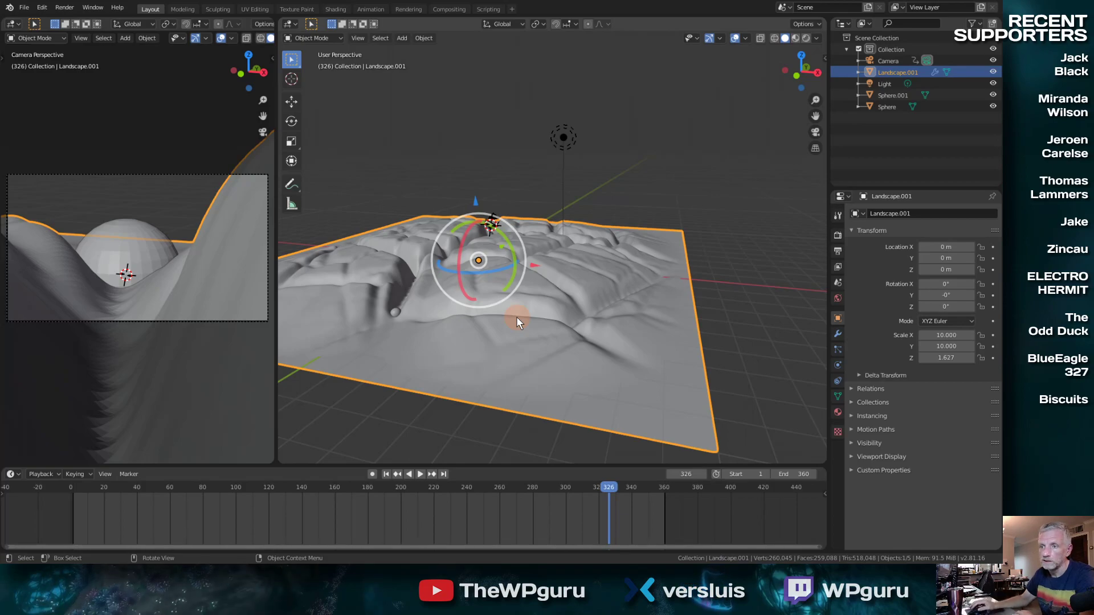
Enlarge the camera viewport and give the landscape mesh a new material named Landscape
{"action": "left_click_drag", "start_coordinate": [276, 277], "coordinate": [582, 277]}
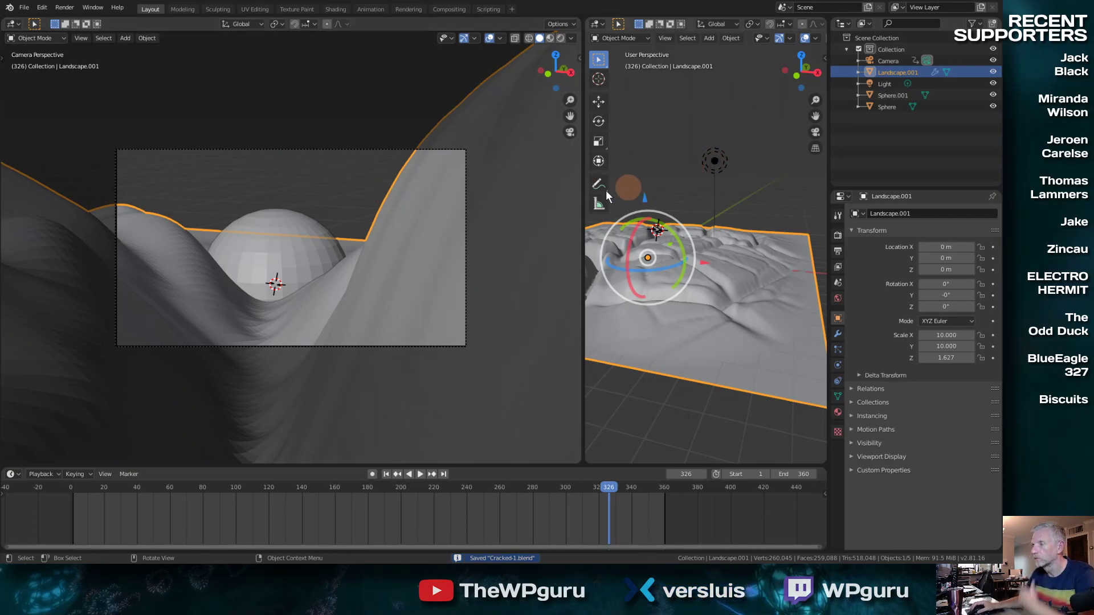
{"action": "left_click_drag", "start_coordinate": [582, 190], "coordinate": [802, 197]}
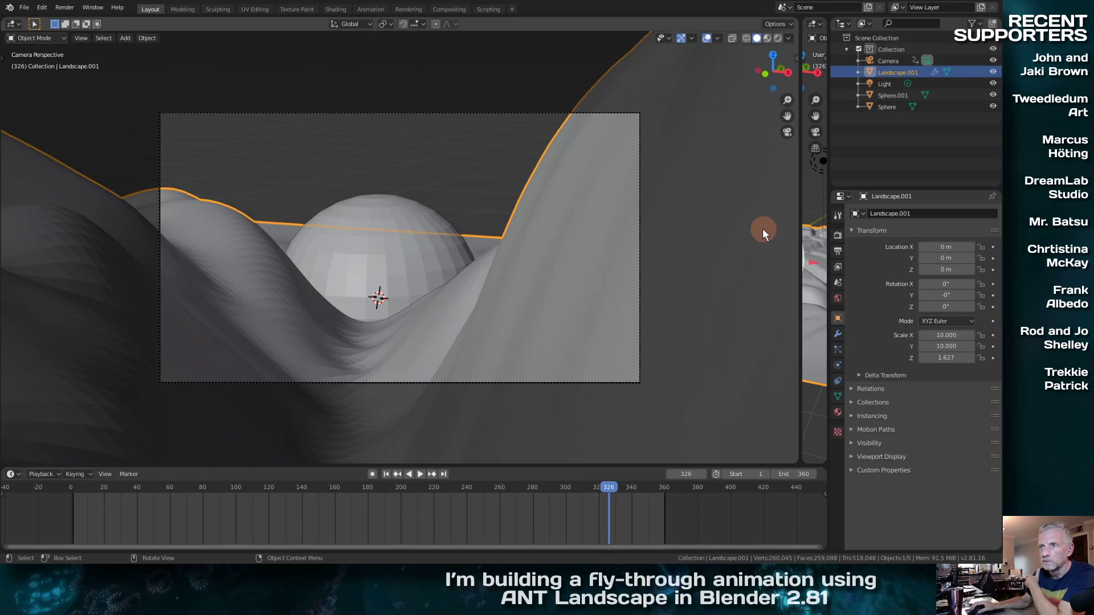
{"action": "left_click", "coordinate": [906, 73]}
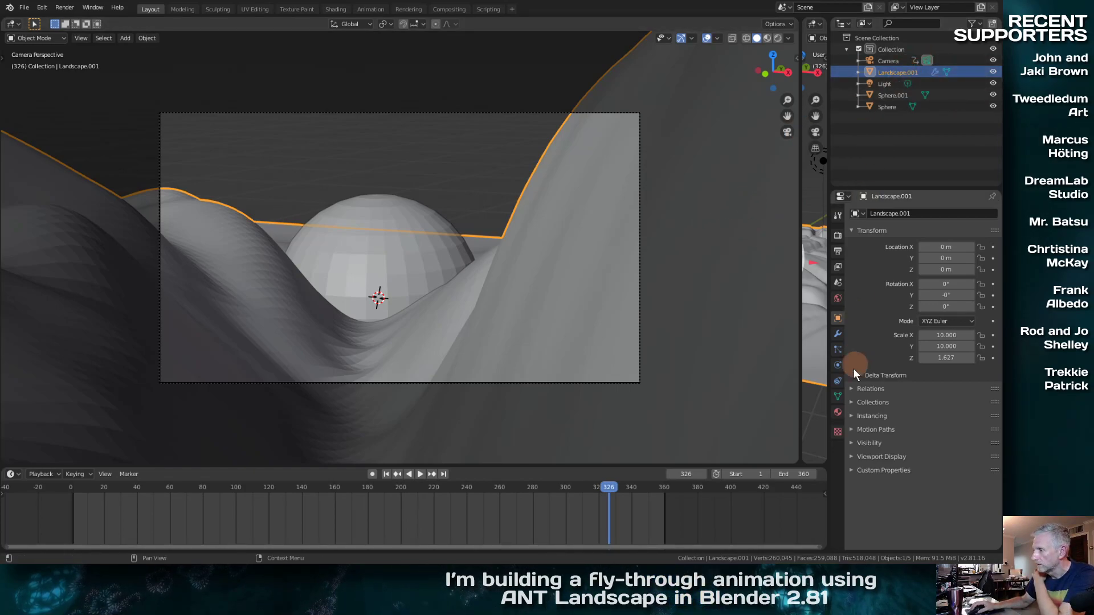
{"action": "left_click", "coordinate": [837, 412]}
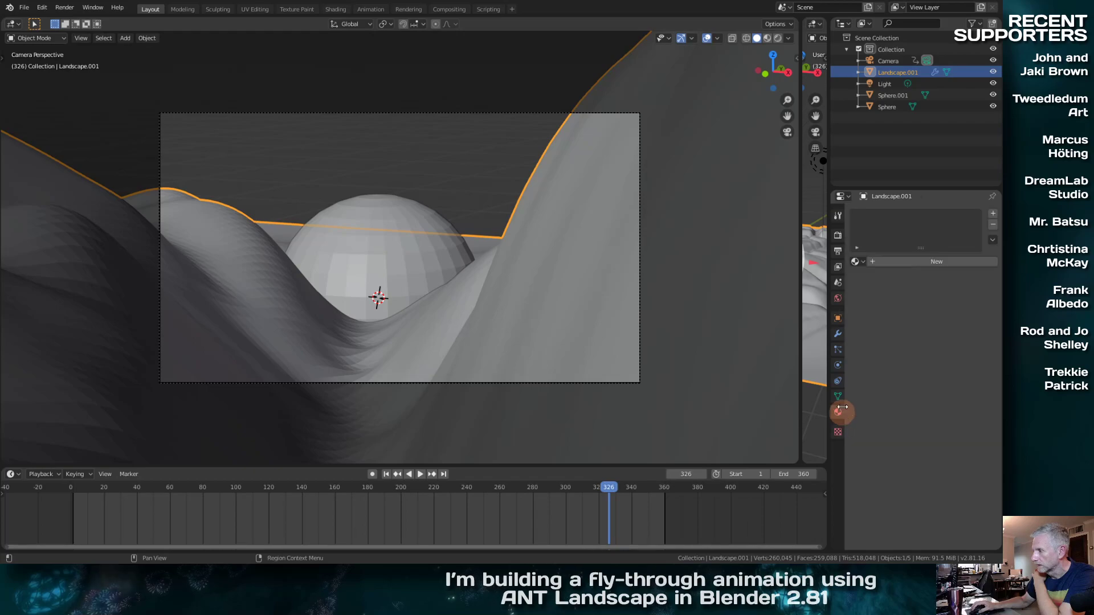
{"action": "left_click", "coordinate": [897, 263]}
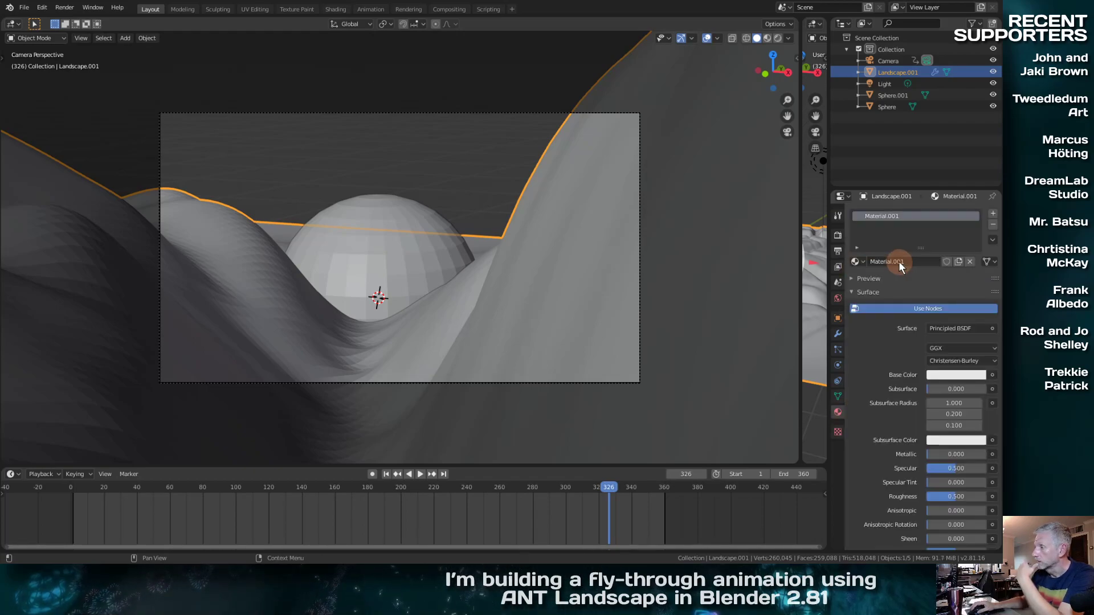
{"action": "type", "text": "Landscape"}
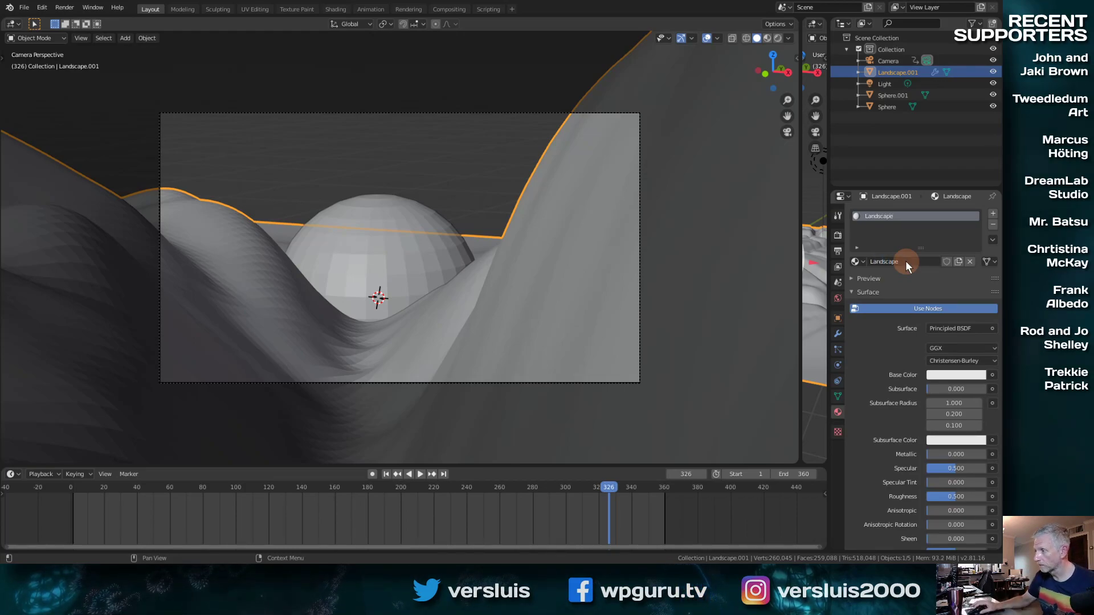
Replace the landscape's material with asphalt_white_stripe from the Extreme PBR Asphalt category, with the Specular map enabled
{"action": "type", "text": "n"}
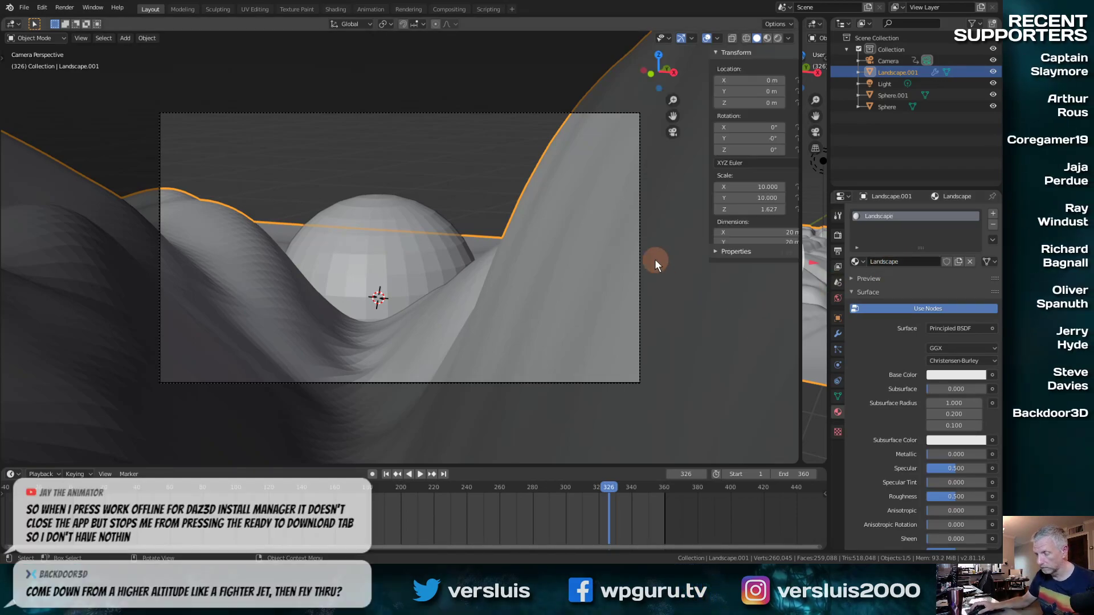
{"action": "left_click", "coordinate": [793, 171]}
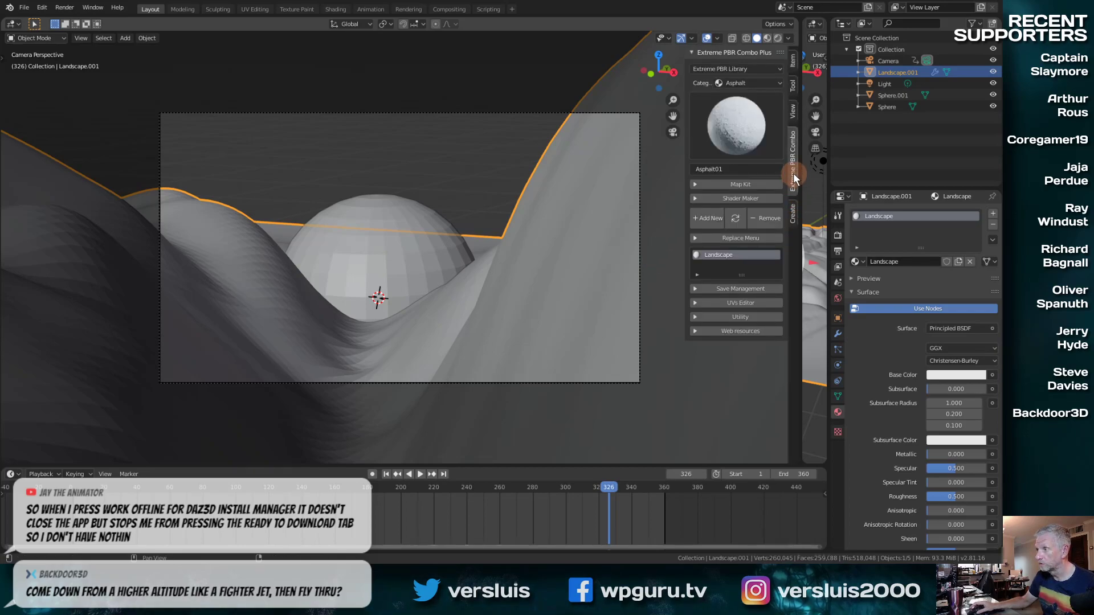
{"action": "left_click", "coordinate": [764, 125]}
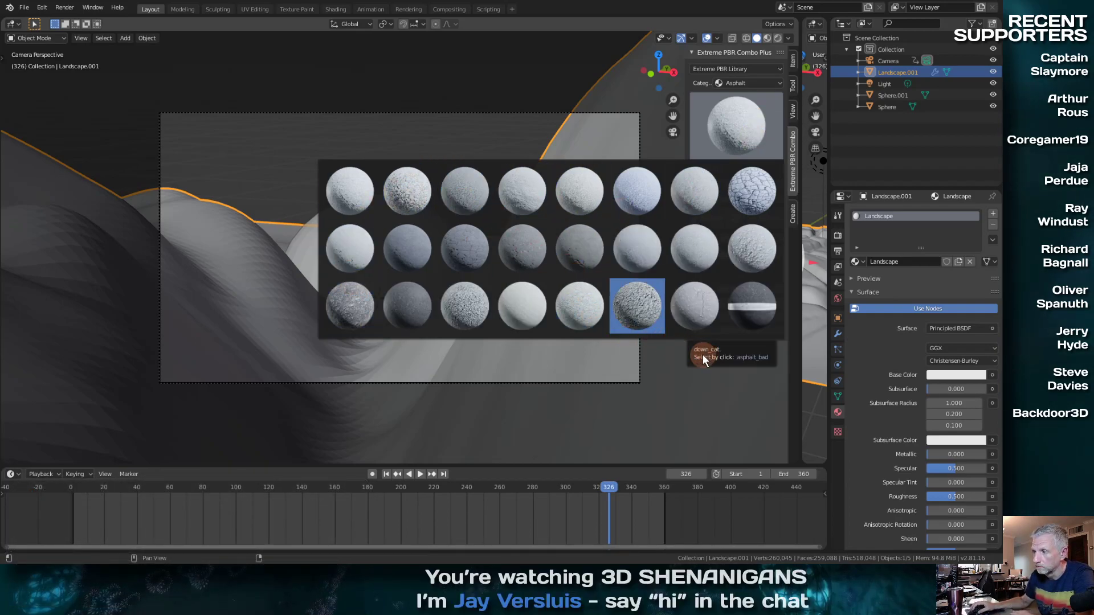
{"action": "left_click", "coordinate": [768, 298]}
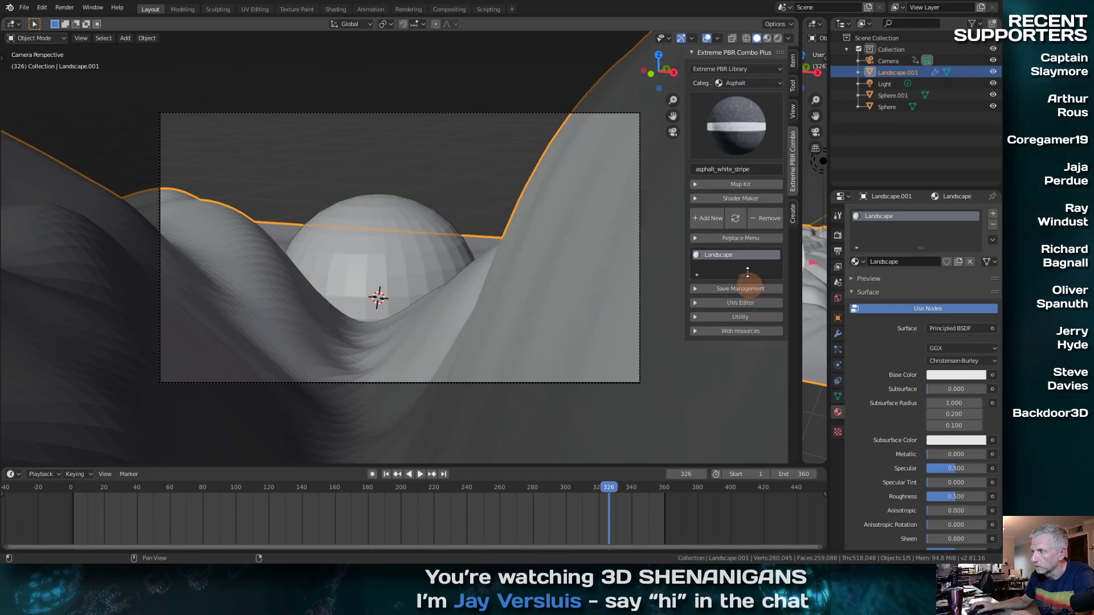
{"action": "left_click", "coordinate": [738, 184]}
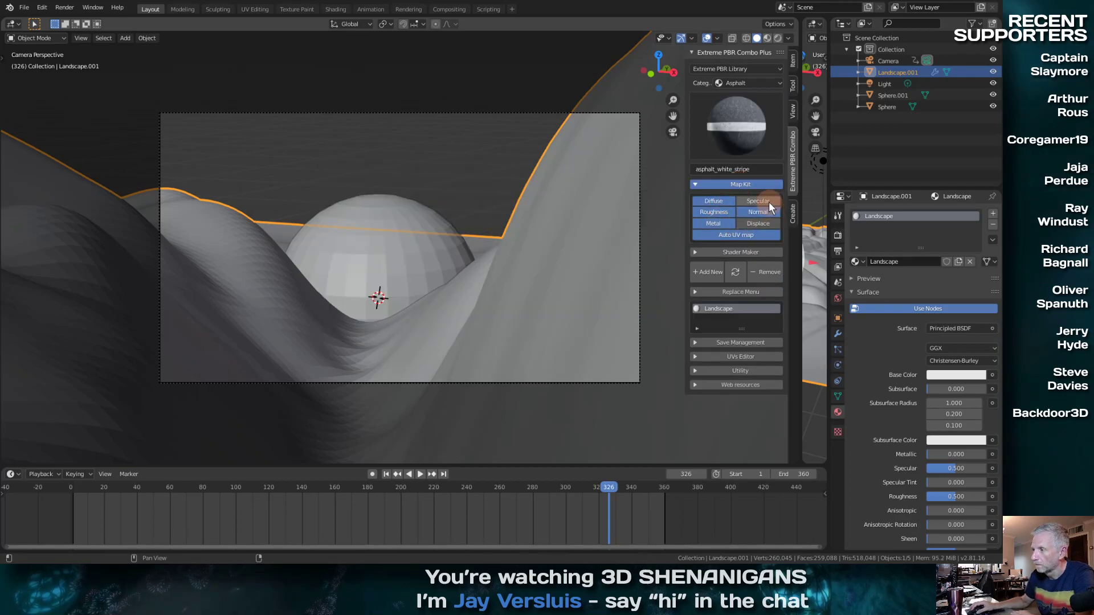
{"action": "left_click", "coordinate": [736, 273]}
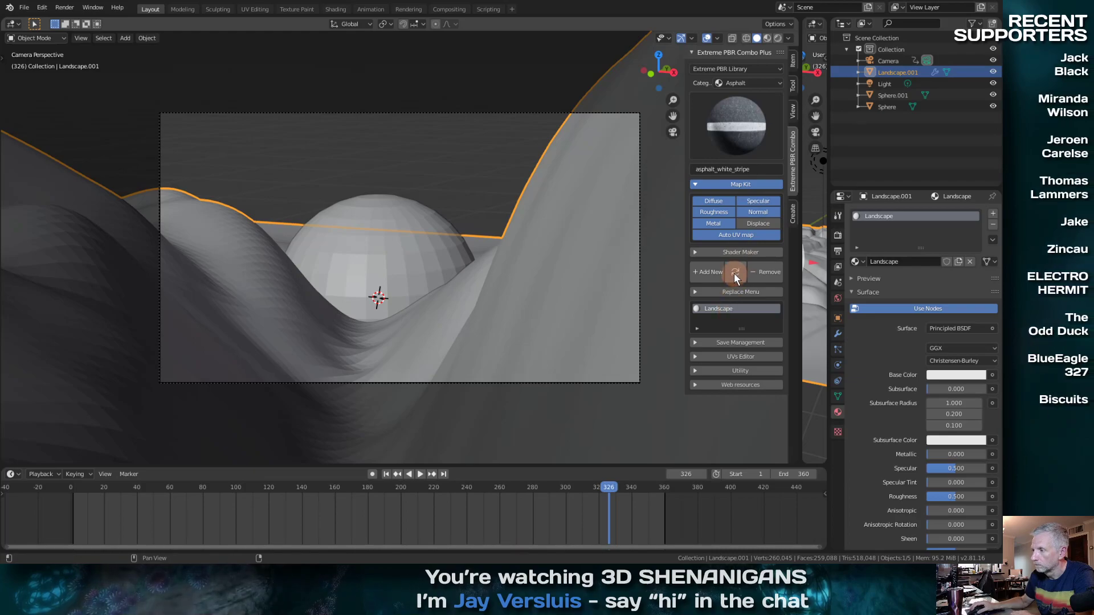
Switch the camera viewport to material preview shading
{"action": "left_click", "coordinate": [724, 28]}
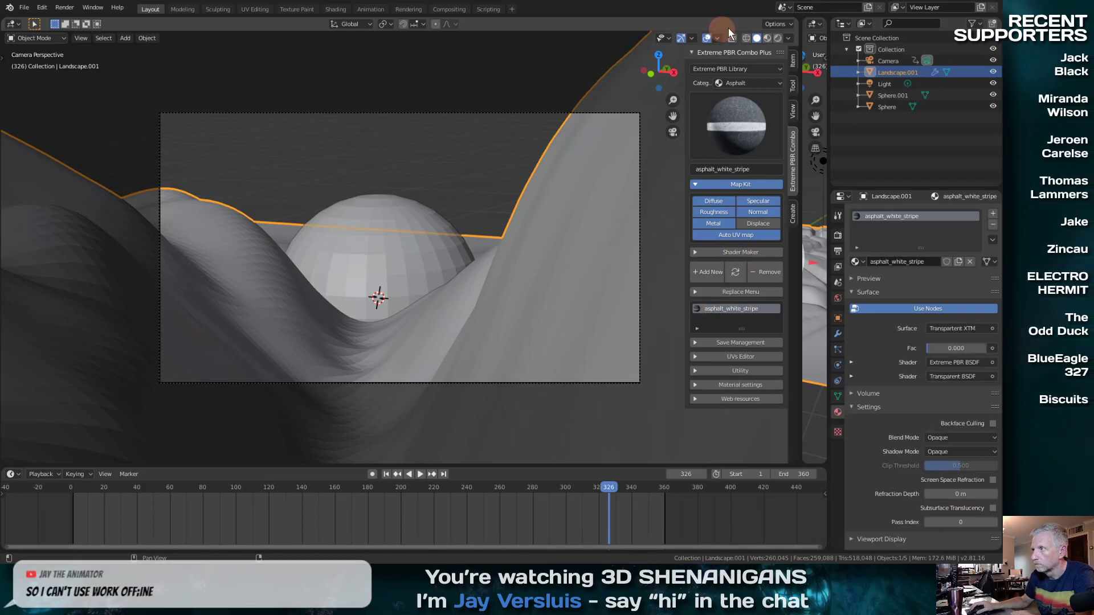
{"action": "left_click", "coordinate": [767, 37]}
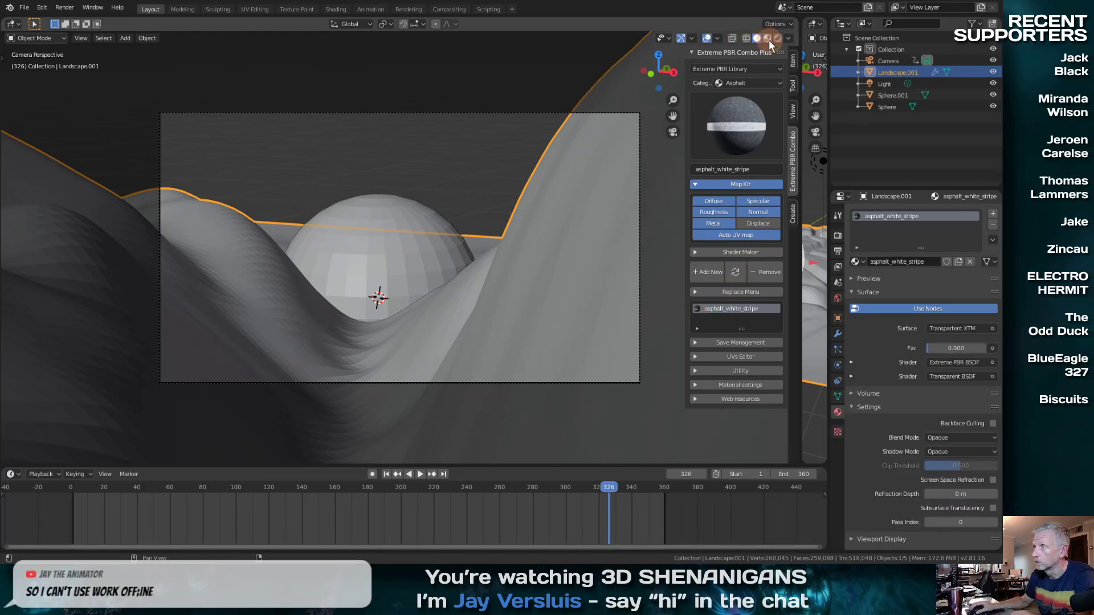
{"action": "left_click", "coordinate": [768, 37]}
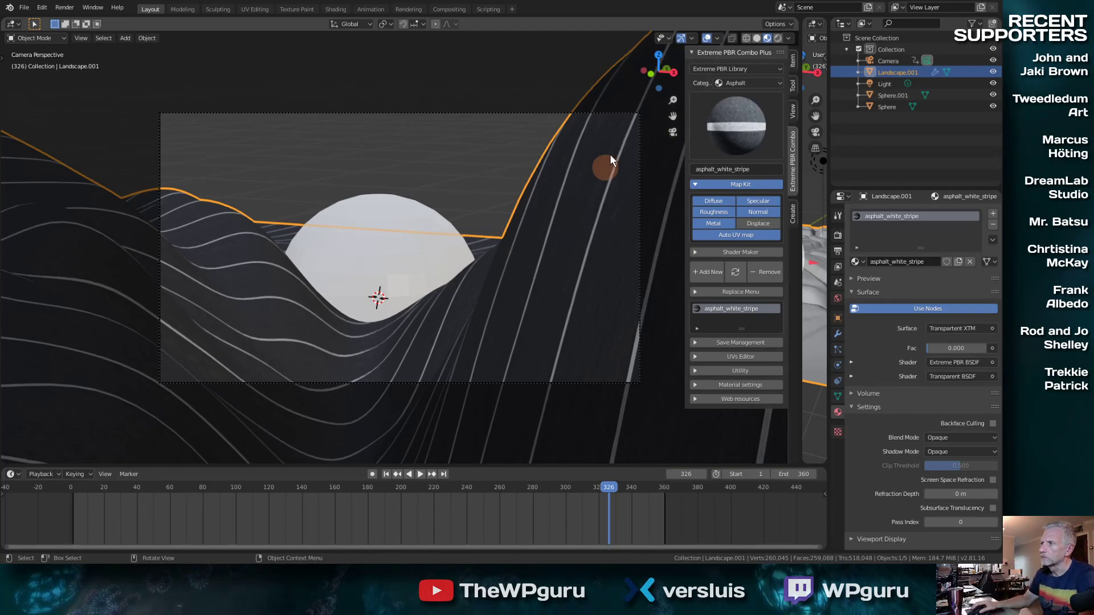
Open DAZ Install Manager and start it with the Work Offline option enabled
{"action": "key", "text": "super"}
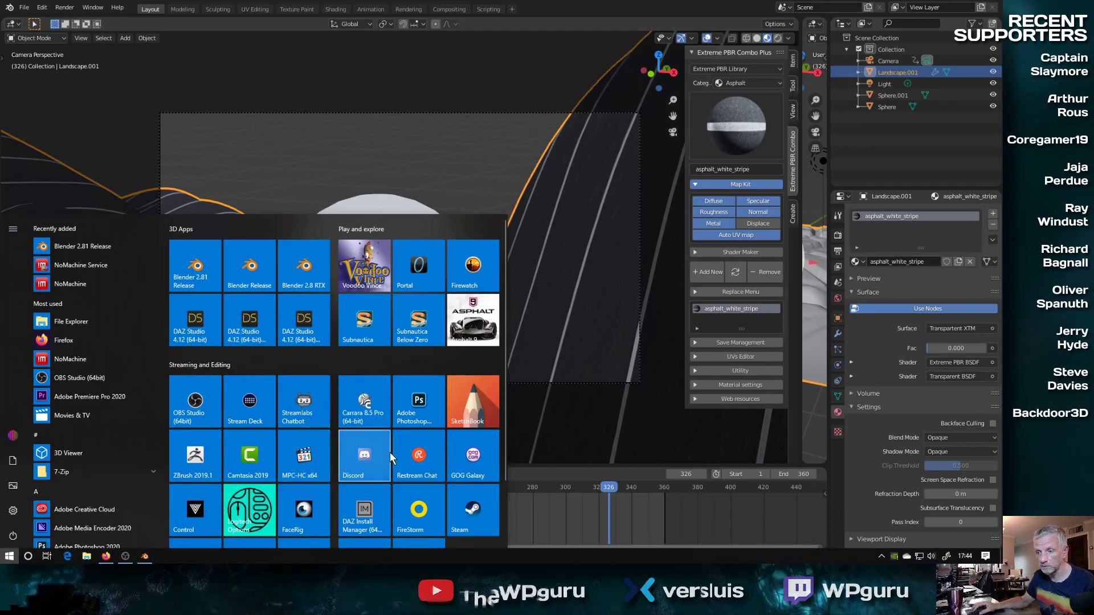
{"action": "left_click", "coordinate": [349, 519]}
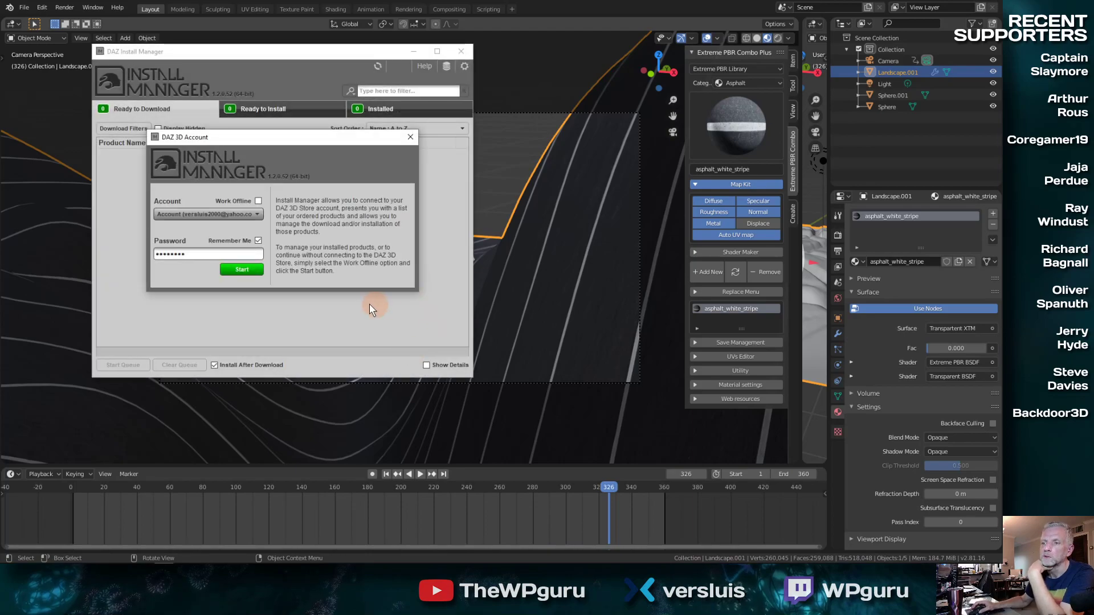
{"action": "left_click", "coordinate": [259, 200]}
{"action": "left_click", "coordinate": [249, 270]}
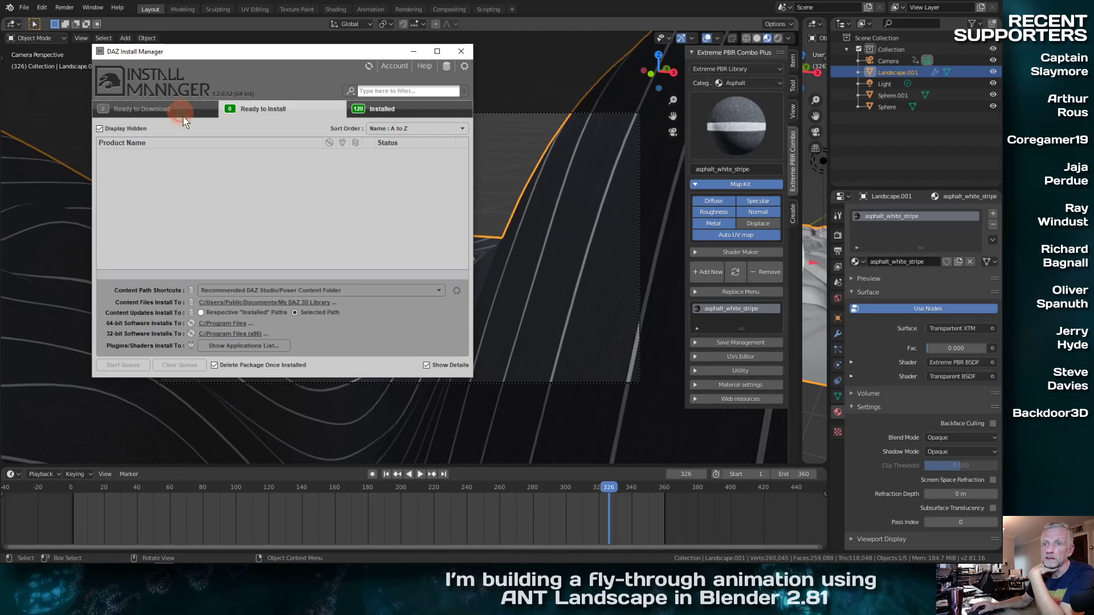
Review the installed products, the ready-to-install list and the download settings in DAZ Install Manager, and close it
{"action": "left_click", "coordinate": [386, 107]}
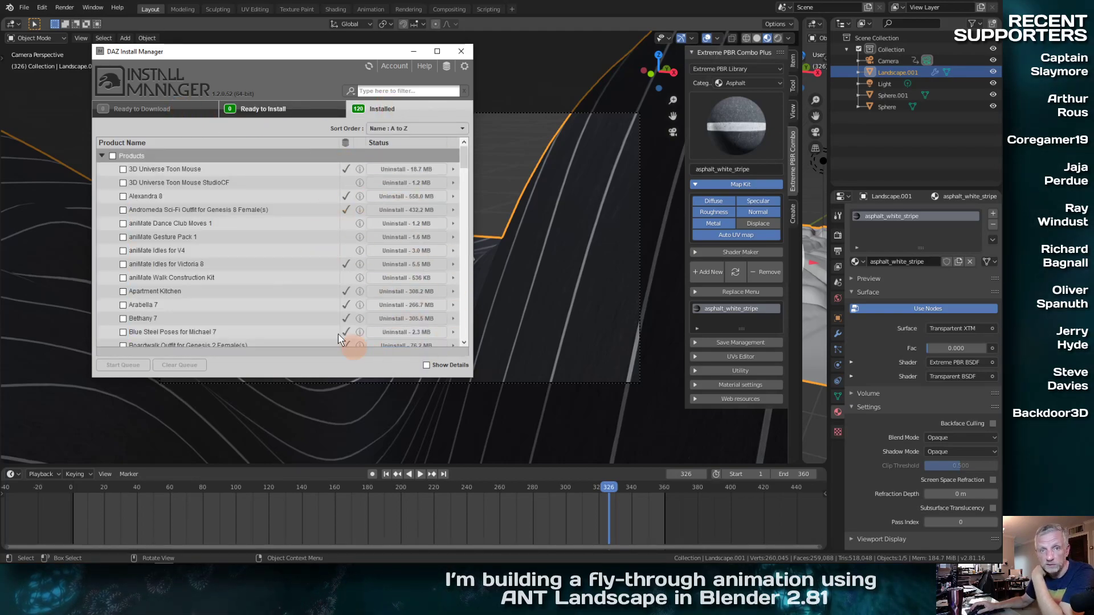
{"action": "left_click", "coordinate": [279, 109]}
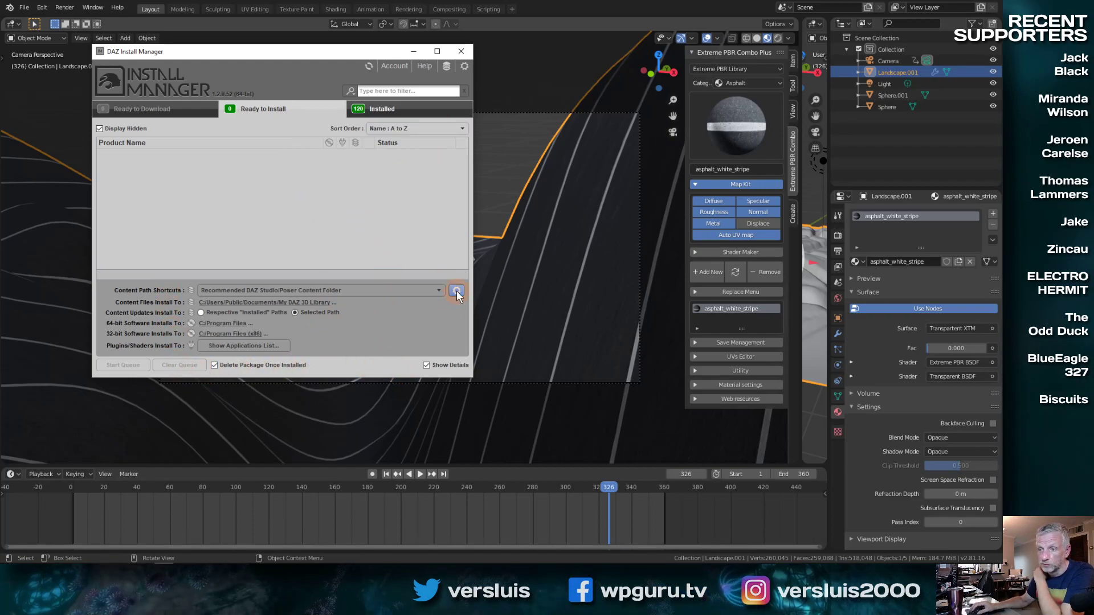
{"action": "left_click", "coordinate": [464, 68]}
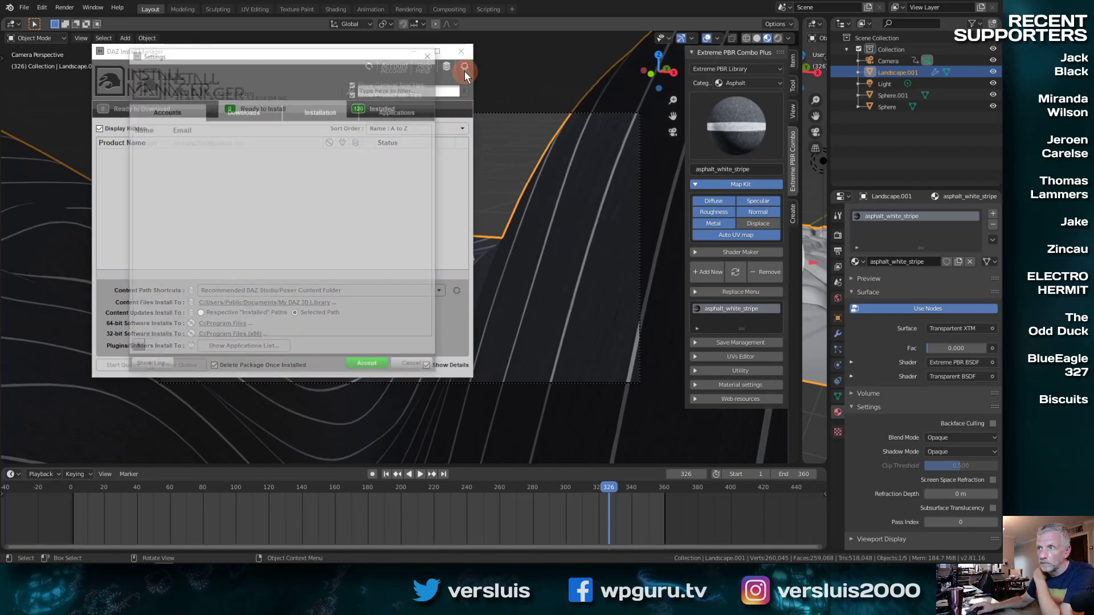
{"action": "left_click", "coordinate": [261, 111]}
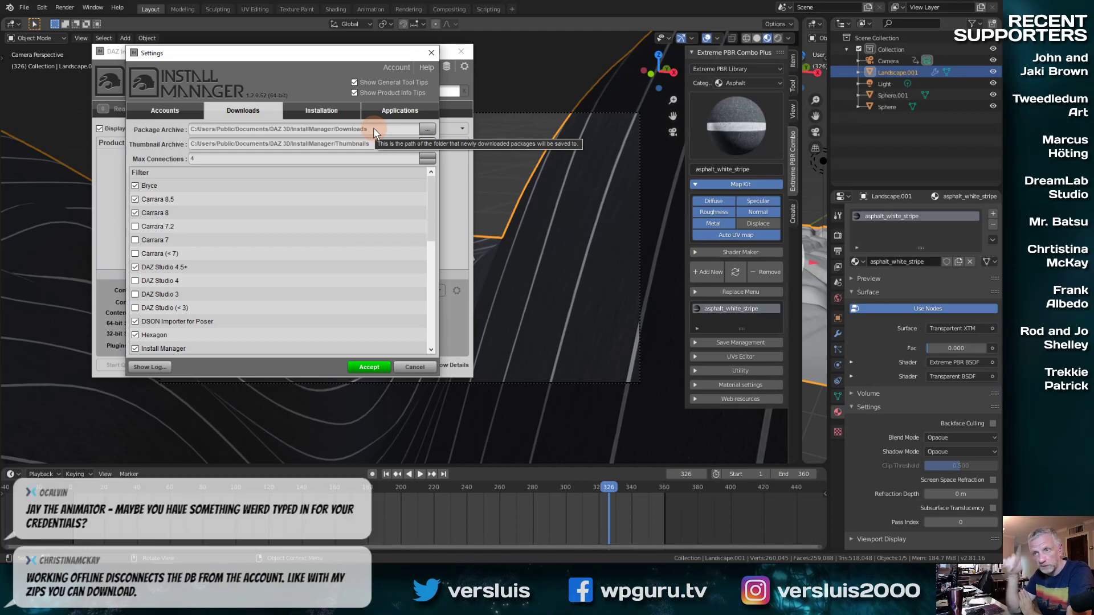
{"action": "left_click", "coordinate": [418, 366]}
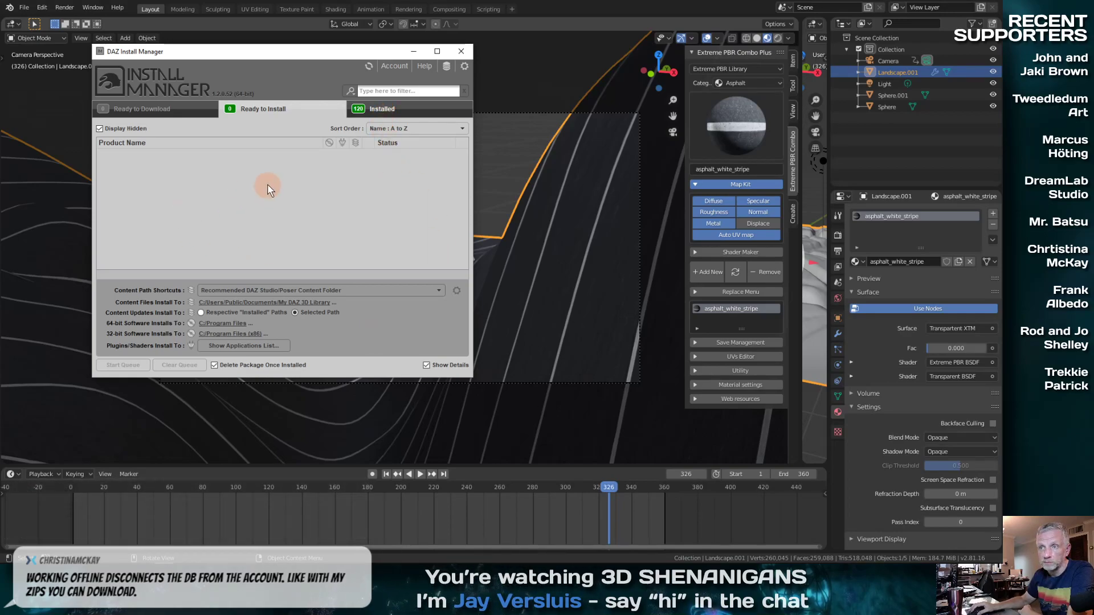
{"action": "left_click", "coordinate": [369, 66]}
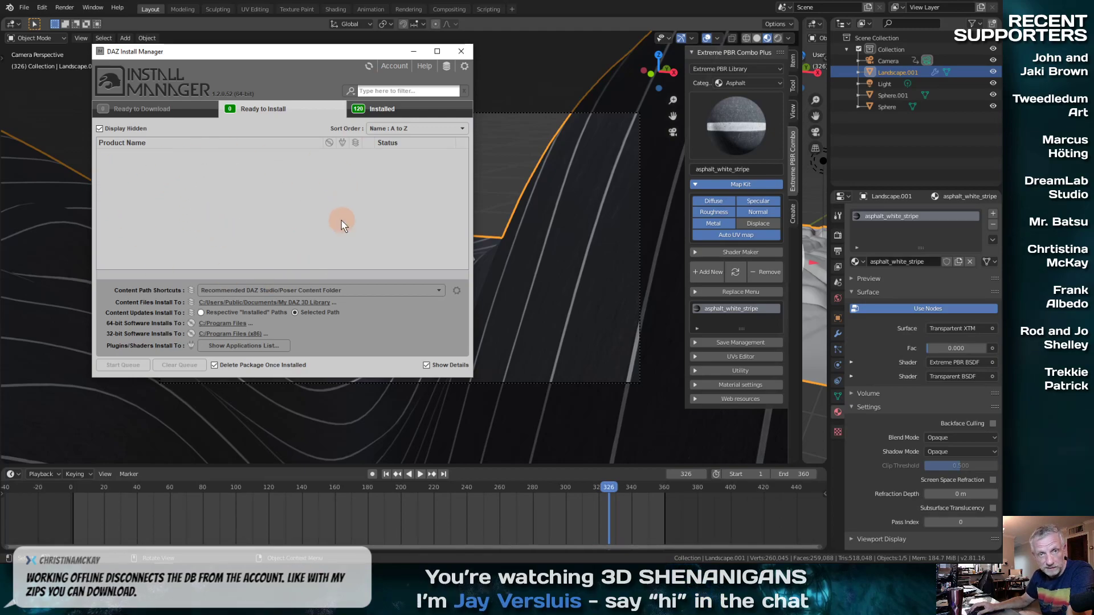
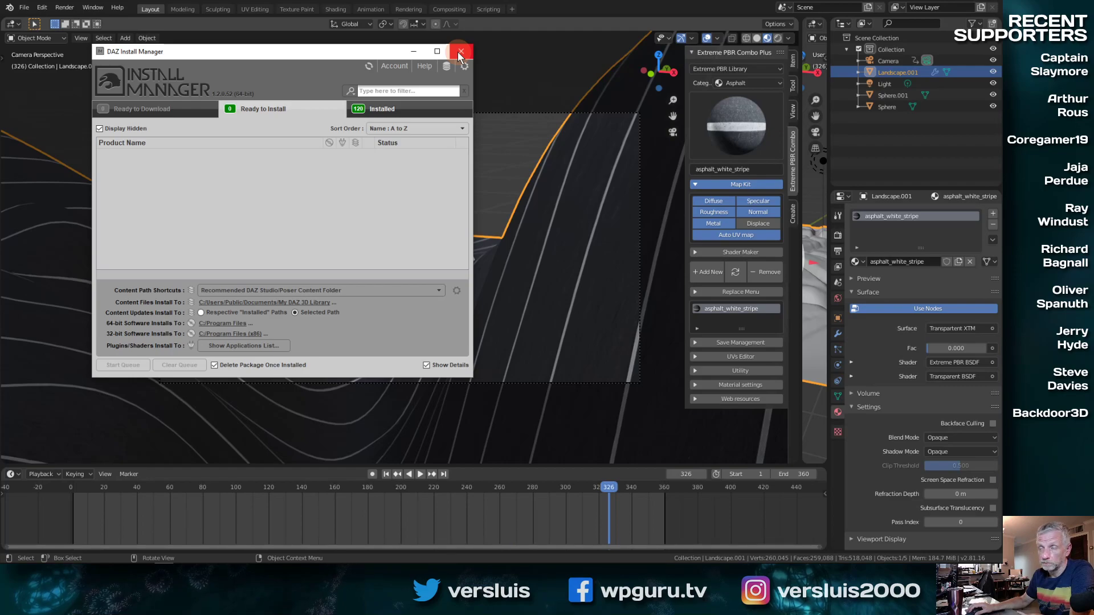
{"action": "left_click", "coordinate": [459, 52]}
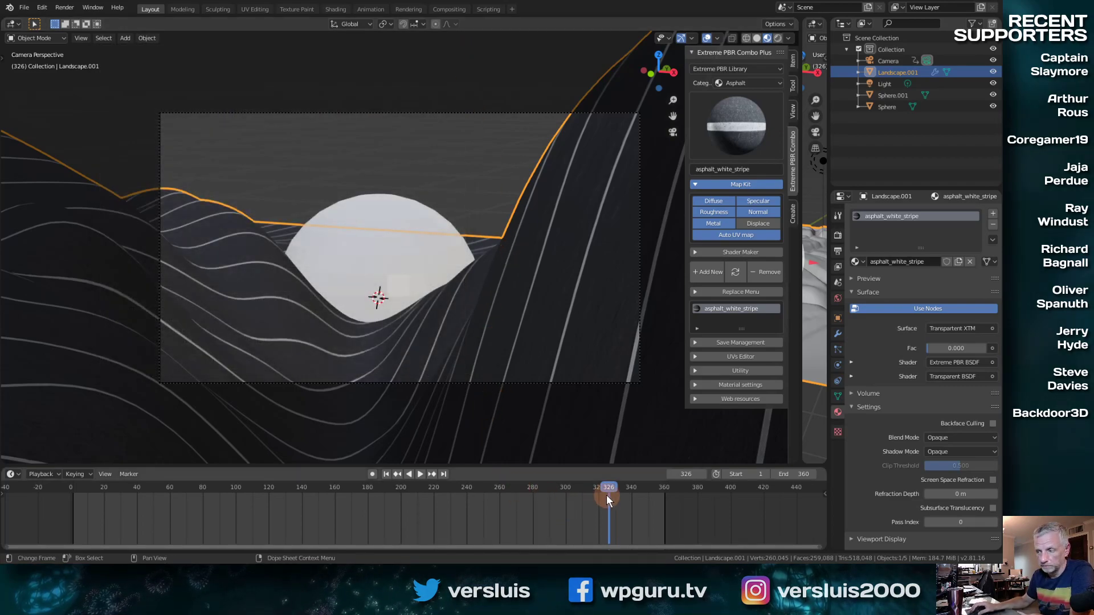
Scrub through the fly-through in the camera view to check the landscape's texture, stopping at frame 172
{"action": "left_click_drag", "start_coordinate": [610, 487], "coordinate": [142, 547]}
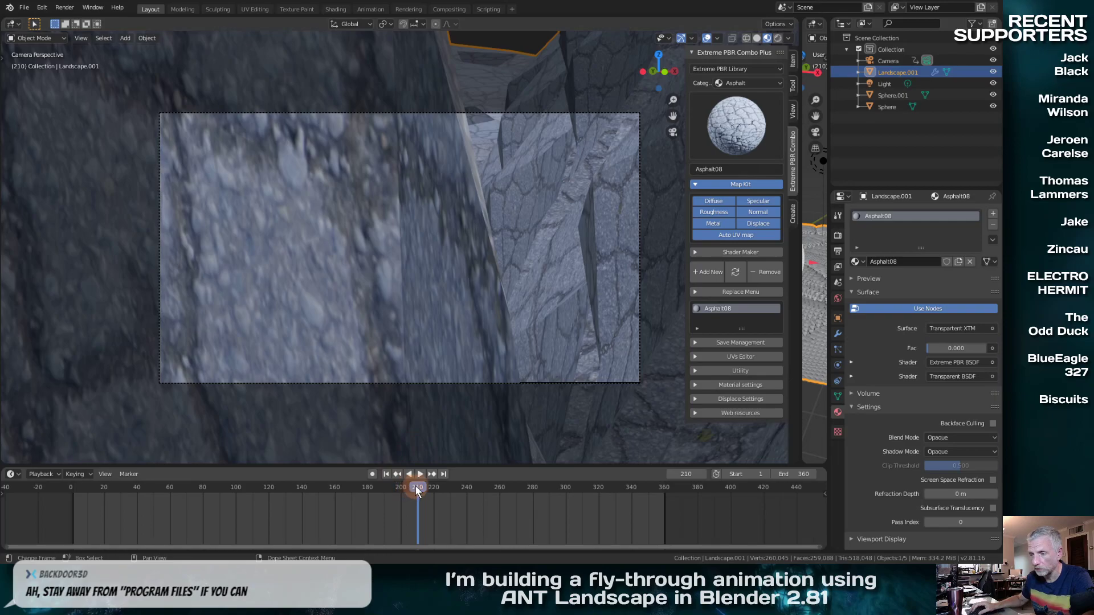
{"action": "left_click_drag", "start_coordinate": [415, 486], "coordinate": [316, 498]}
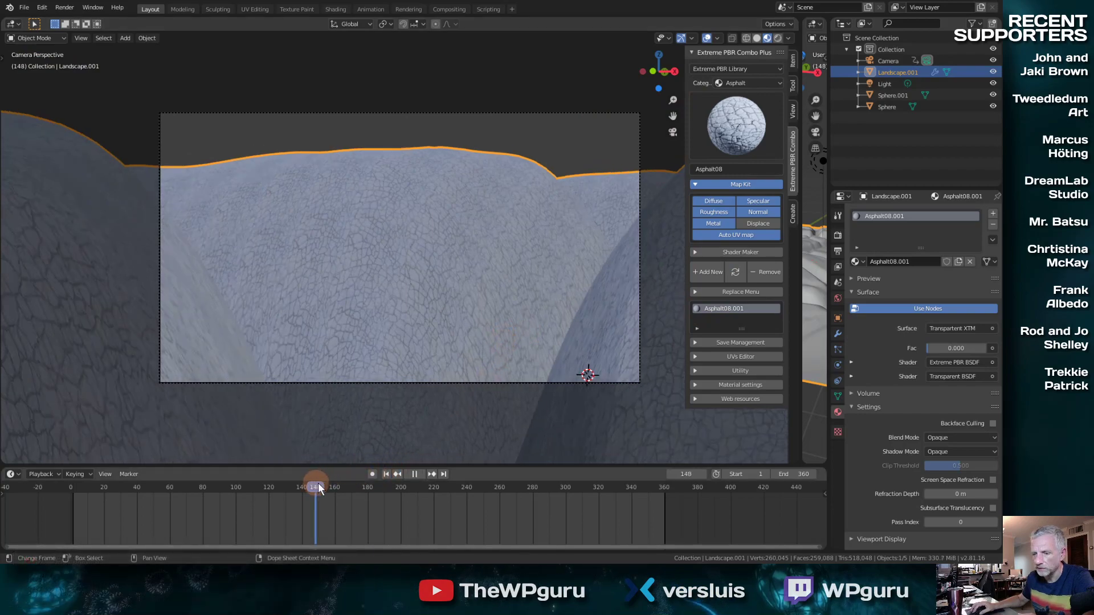
{"action": "left_click_drag", "start_coordinate": [318, 484], "coordinate": [354, 559]}
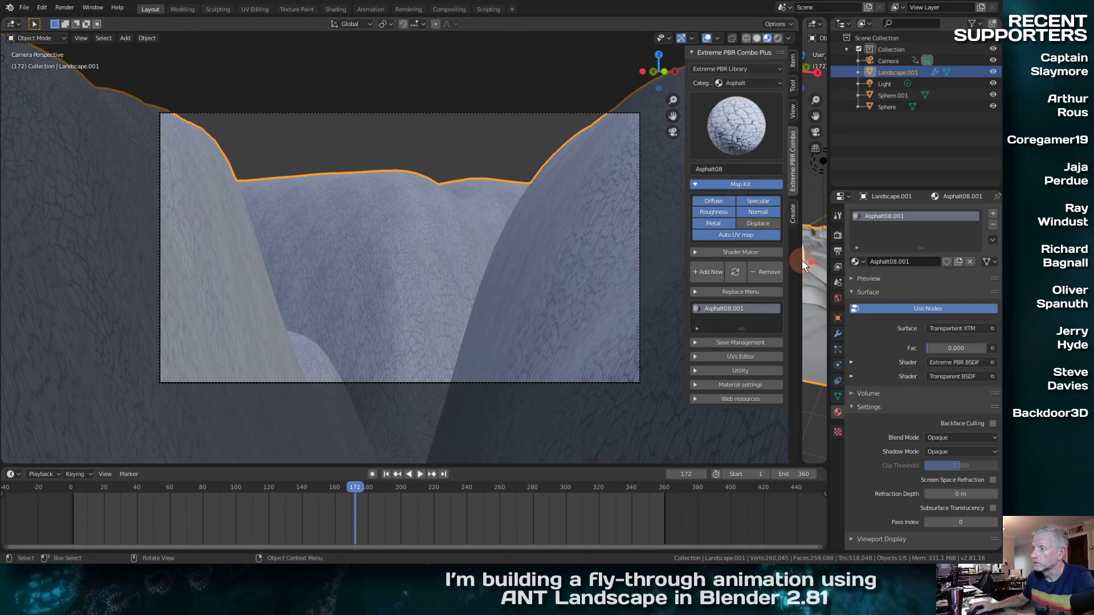
Widen the scene overview viewport, select the Light, and hide the camera viewport's sidebar
{"action": "left_click_drag", "start_coordinate": [801, 261], "coordinate": [366, 260]}
{"action": "left_click", "coordinate": [885, 84]}
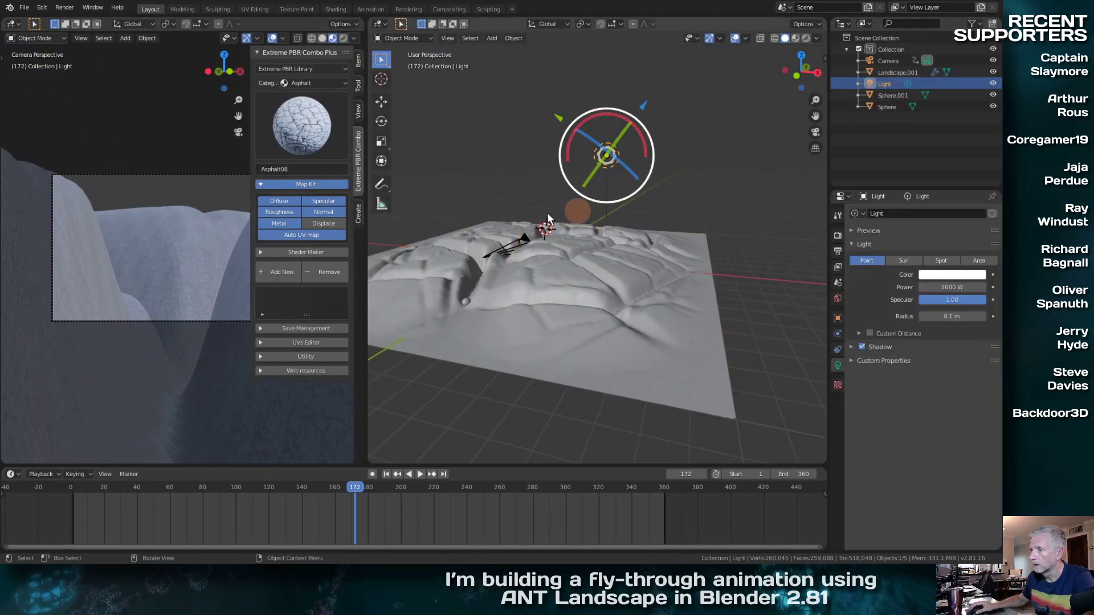
{"action": "middle_click_drag", "start_coordinate": [589, 237], "coordinate": [579, 257]}
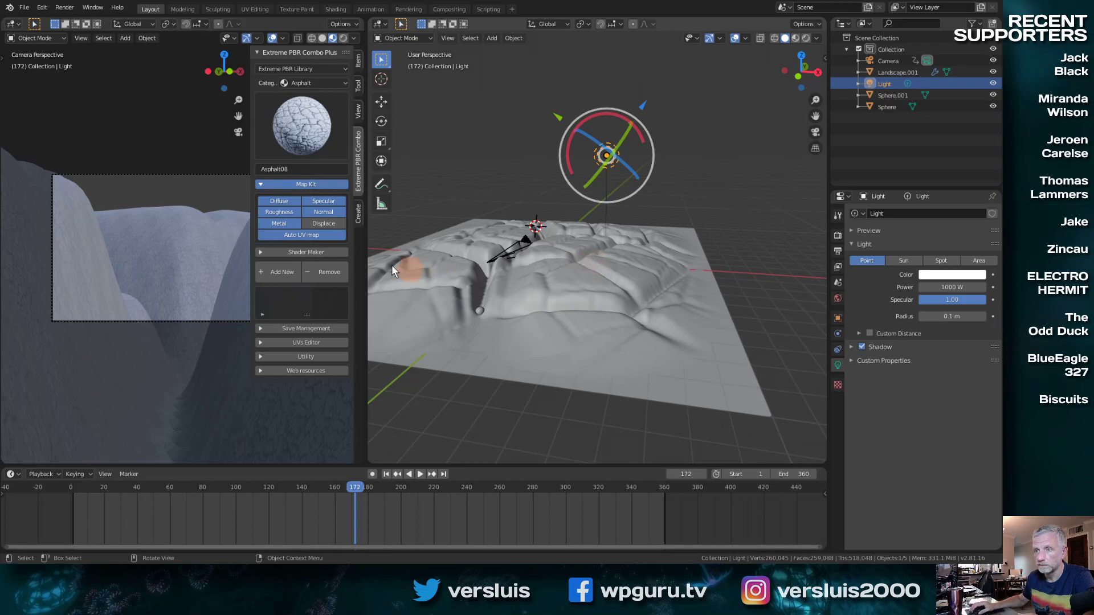
{"action": "key", "text": "n"}
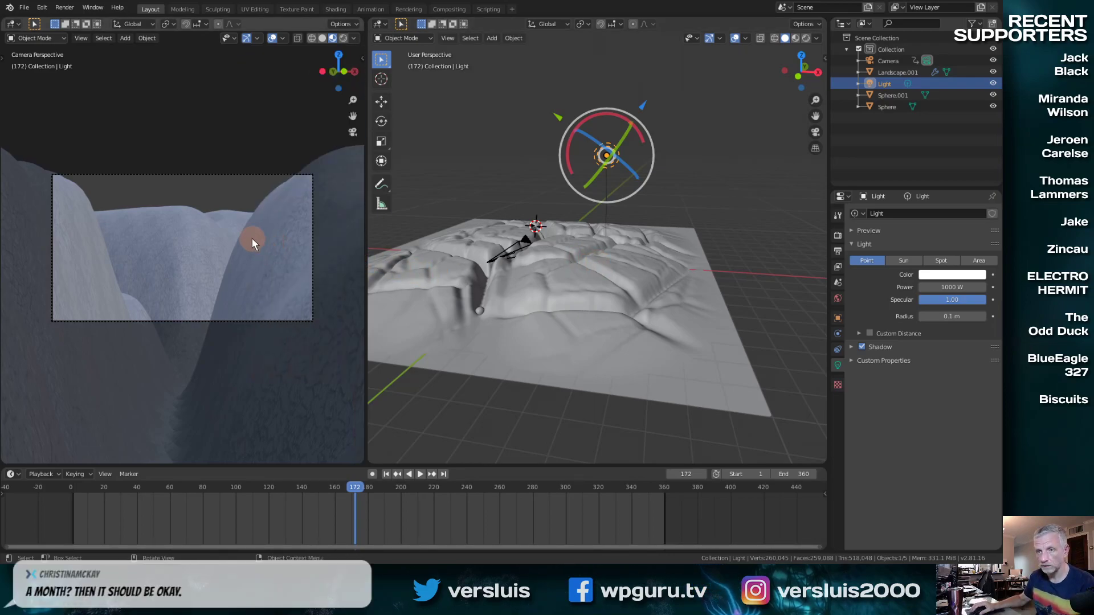
Switch the scene overview viewport to material preview shading
{"action": "scroll", "coordinate": [252, 238], "scroll_direction": "up", "scroll_amount": 1}
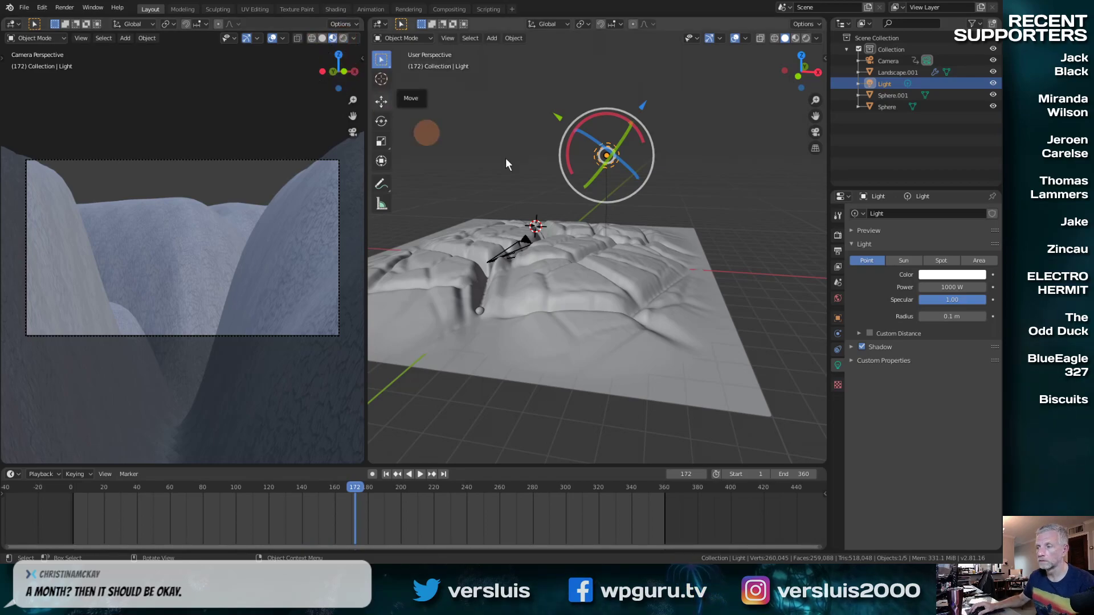
{"action": "middle_click_drag", "start_coordinate": [661, 200], "coordinate": [581, 225]}
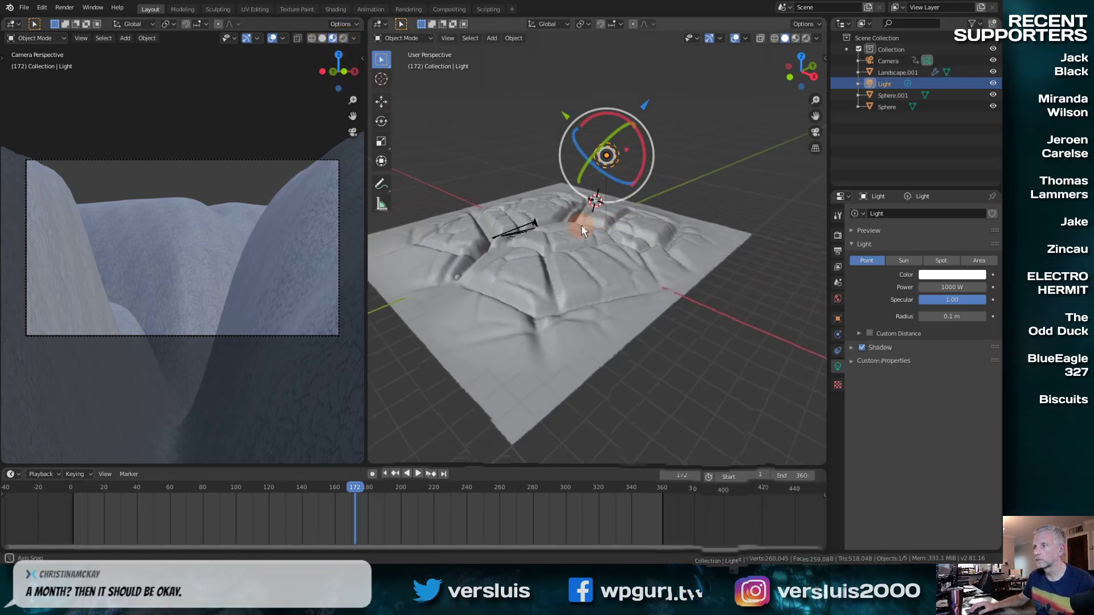
{"action": "left_click", "coordinate": [795, 38]}
{"action": "middle_click_drag", "start_coordinate": [628, 209], "coordinate": [550, 262]}
{"action": "scroll", "coordinate": [549, 251], "scroll_direction": "up", "scroll_amount": 8}
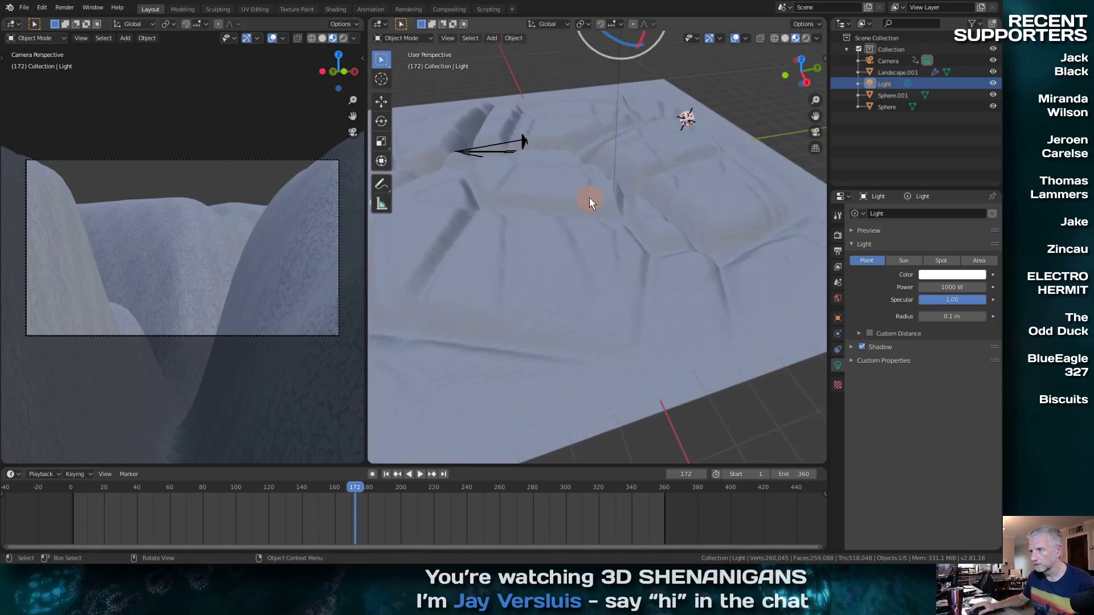
{"action": "middle_click_drag", "start_coordinate": [590, 197], "coordinate": [741, 216]}
Change the Light's type to Sun
{"action": "left_click", "coordinate": [838, 235]}
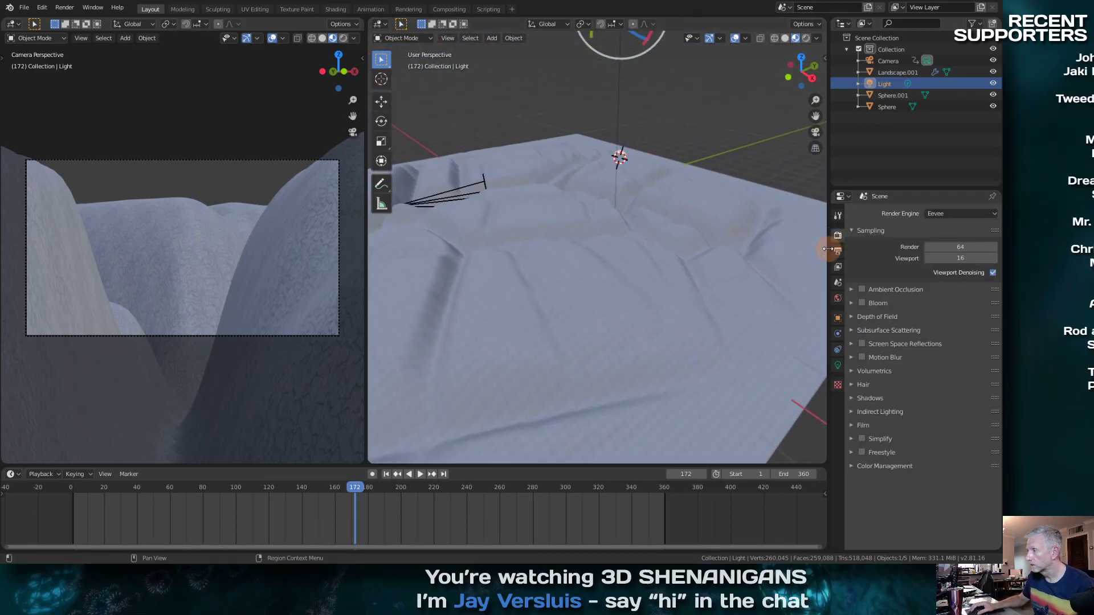
{"action": "middle_click_drag", "start_coordinate": [579, 198], "coordinate": [621, 187]}
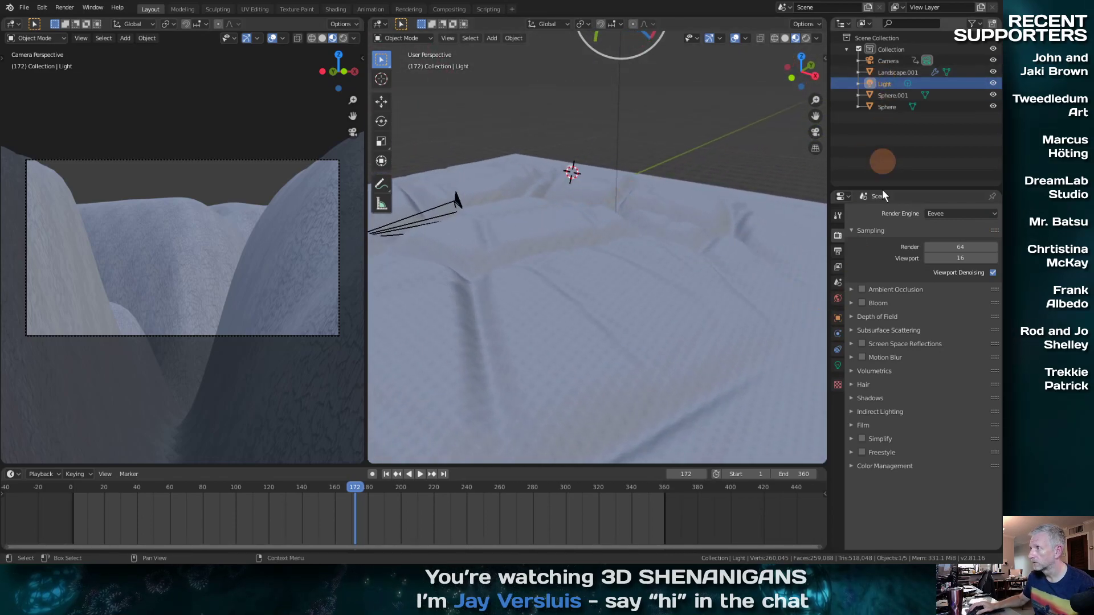
{"action": "left_click", "coordinate": [838, 365]}
{"action": "left_click", "coordinate": [906, 261]}
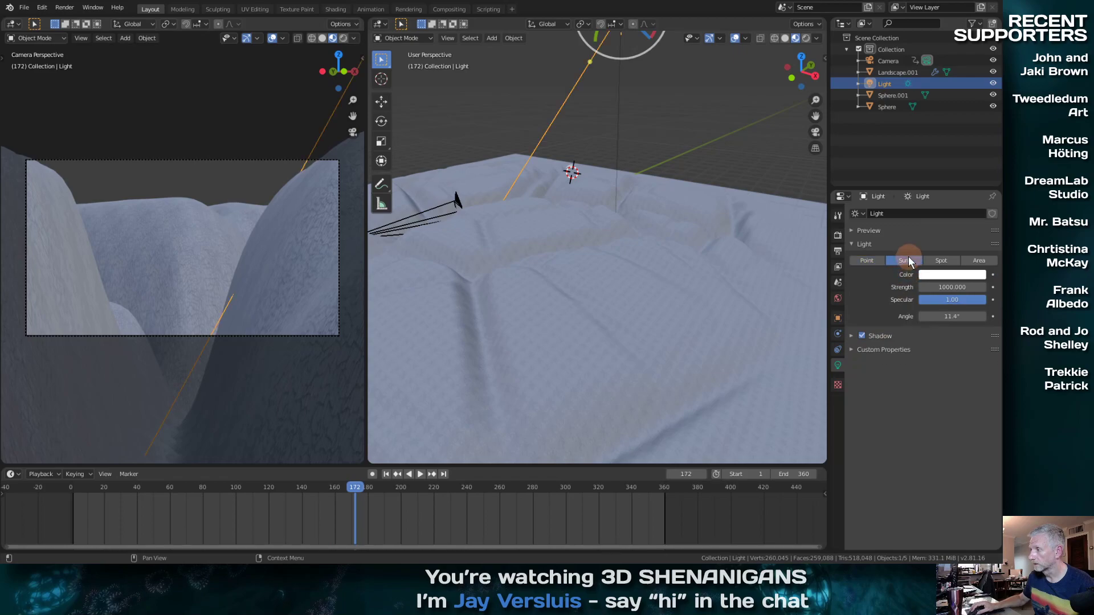
{"action": "scroll", "coordinate": [648, 221], "scroll_direction": "down", "scroll_amount": 3}
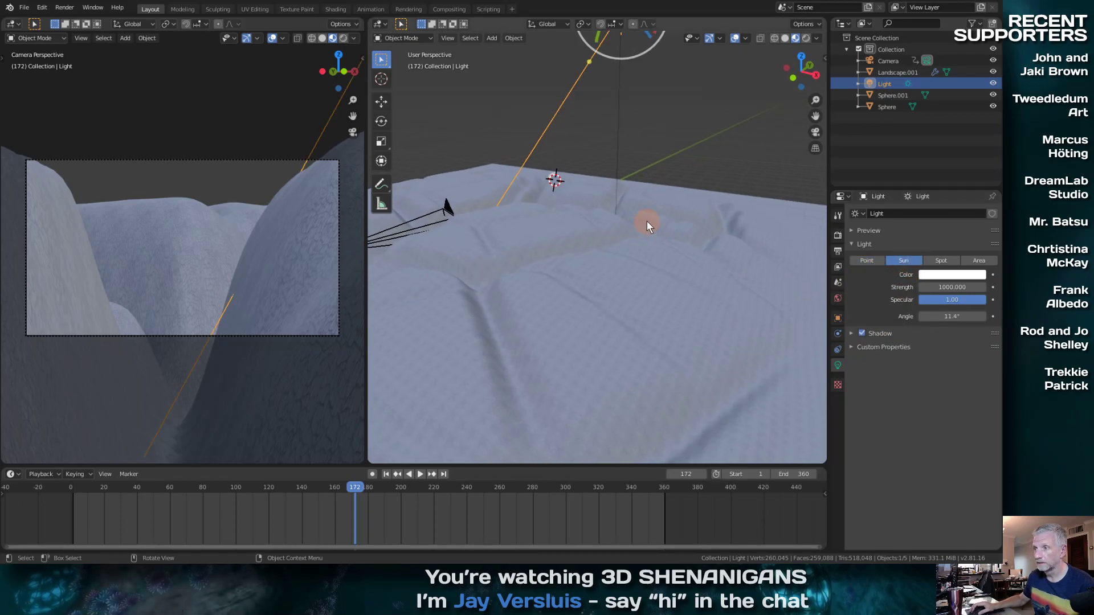
{"action": "scroll", "coordinate": [648, 222], "scroll_direction": "down", "scroll_amount": 2}
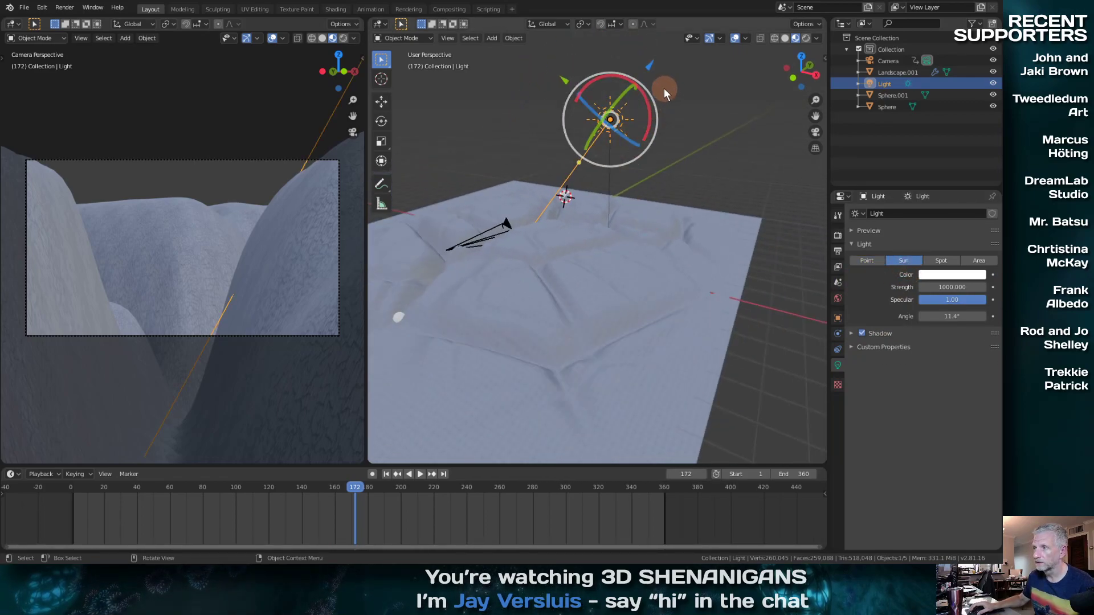
Set the object gizmo orientation of the overview viewport to Default
{"action": "left_click", "coordinate": [721, 39]}
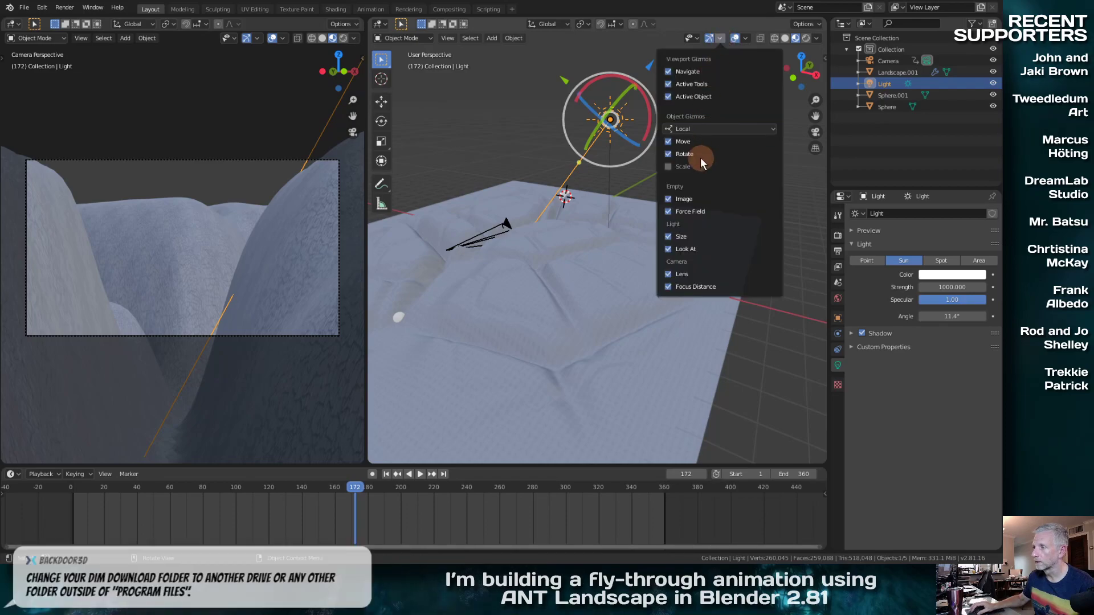
{"action": "left_click", "coordinate": [700, 129]}
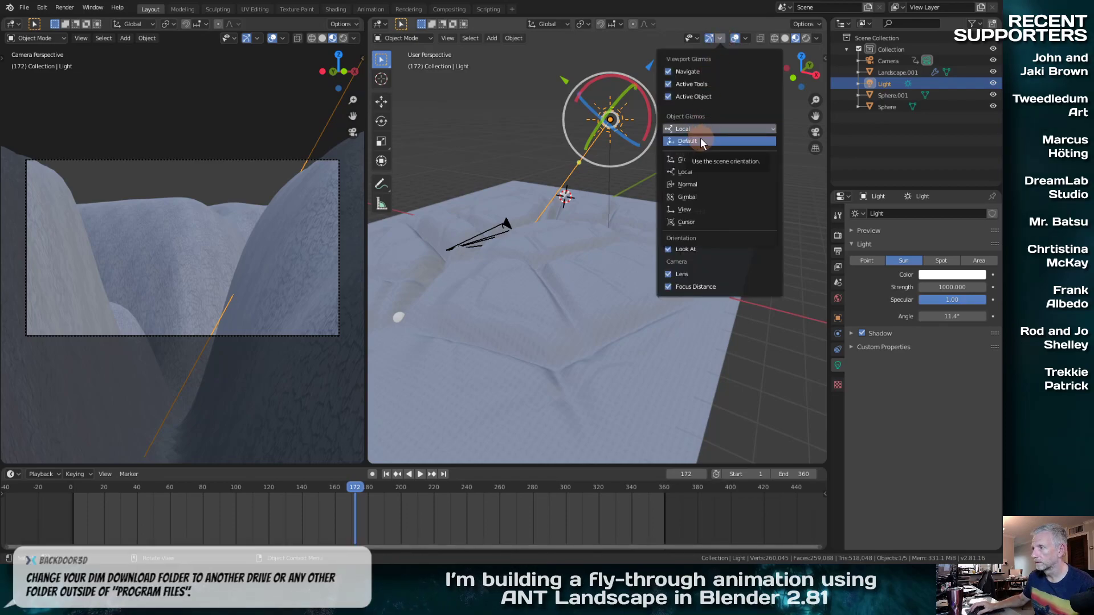
{"action": "left_click", "coordinate": [701, 141]}
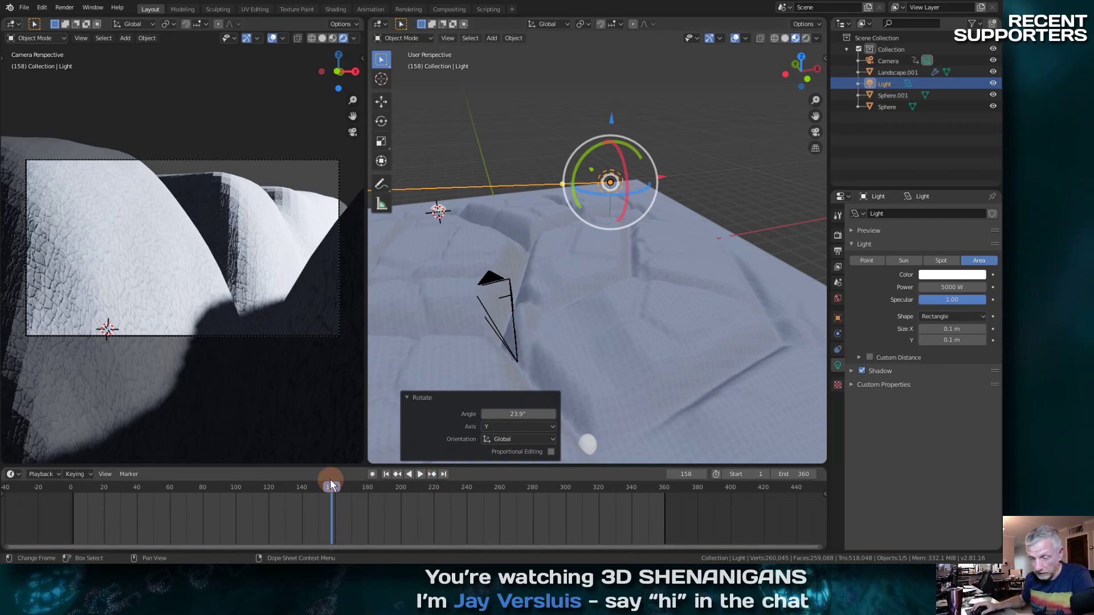
At frame 46, rotate the Light about -8.9° around the global Y axis and raise it about 0.19 m along Z
{"action": "left_click", "coordinate": [200, 534]}
{"action": "left_click_drag", "start_coordinate": [330, 490], "coordinate": [147, 535]}
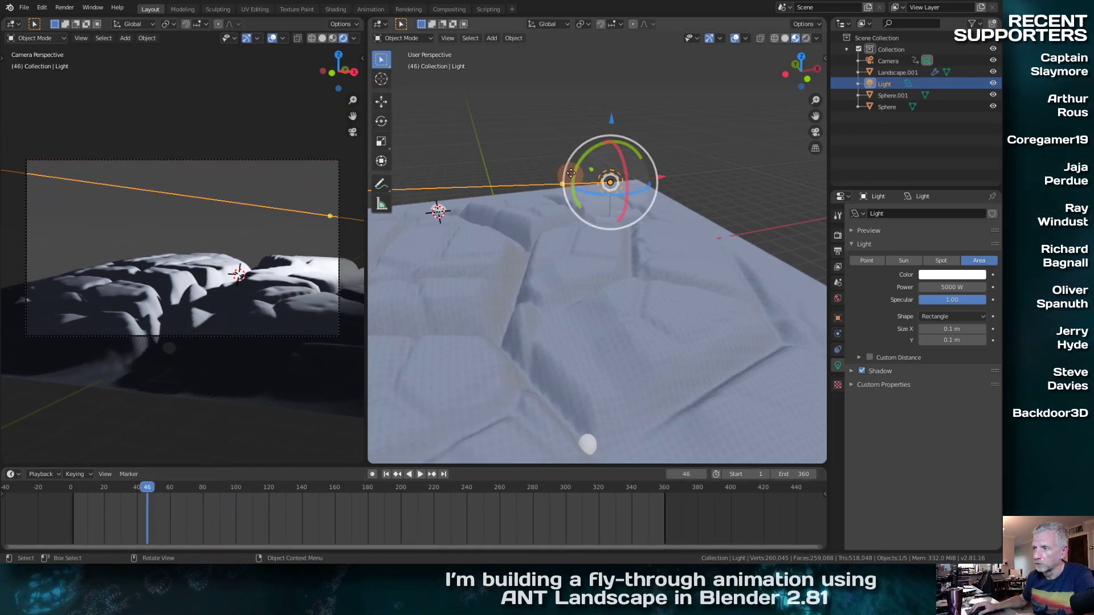
{"action": "left_click_drag", "start_coordinate": [584, 167], "coordinate": [583, 165]}
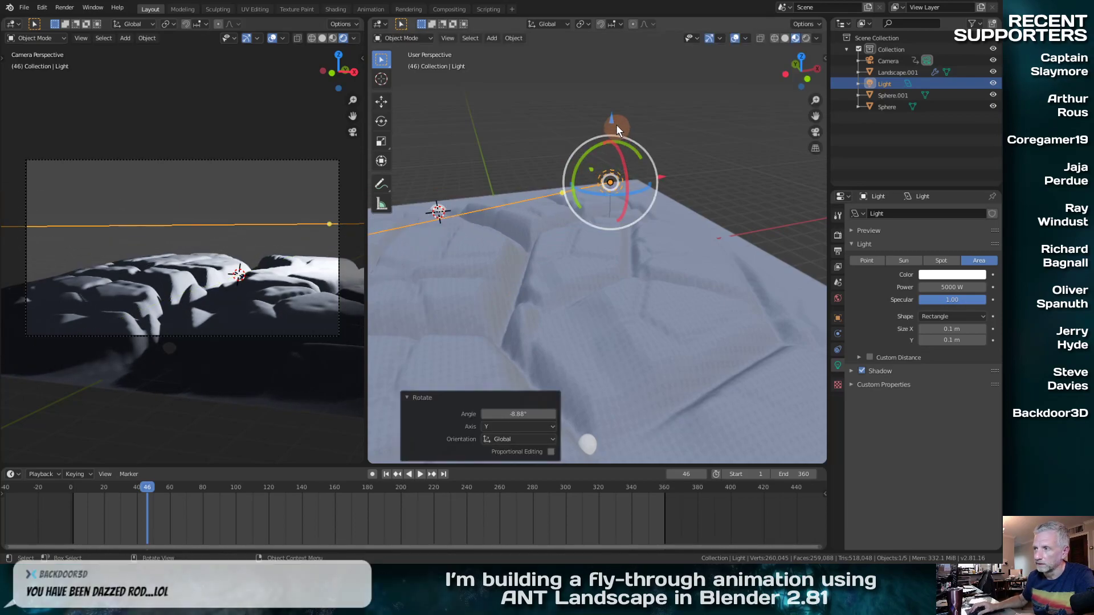
{"action": "key", "text": "g"}
{"action": "key", "text": "z"}
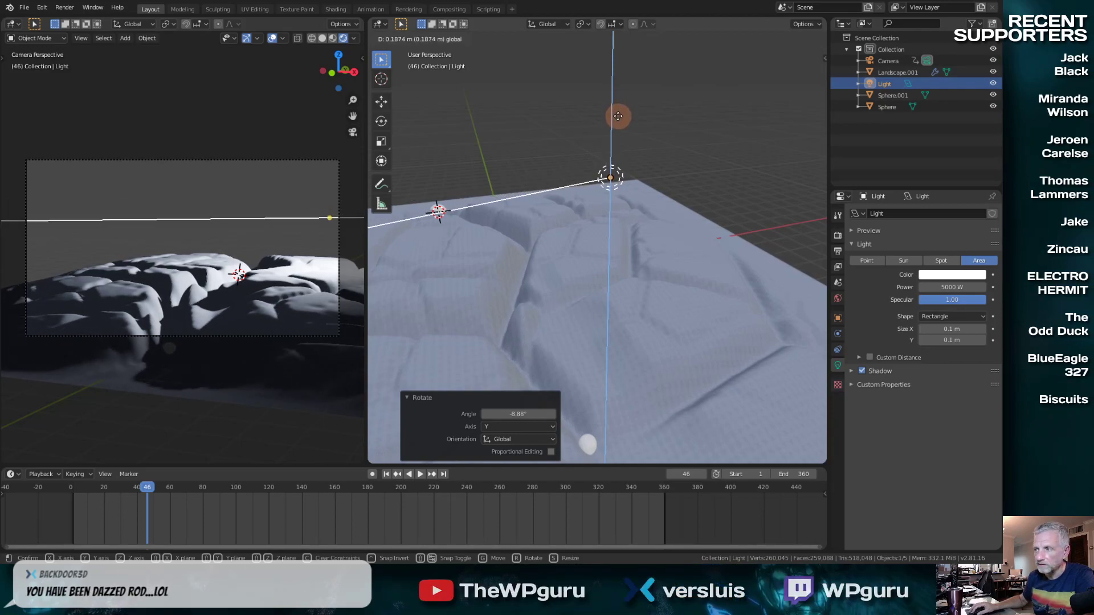
{"action": "left_click", "coordinate": [464, 290]}
Scrub the fly-through from frame 46 to frame 132 to check the lighting on the canyon
{"action": "left_click_drag", "start_coordinate": [149, 488], "coordinate": [207, 470]}
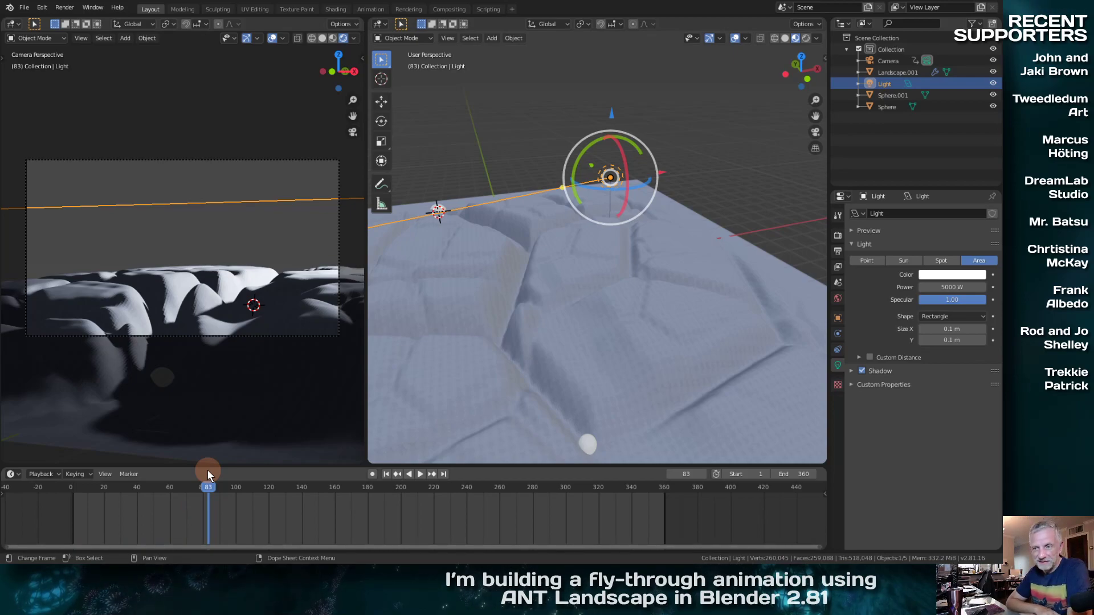
{"action": "left_click_drag", "start_coordinate": [207, 485], "coordinate": [289, 526]}
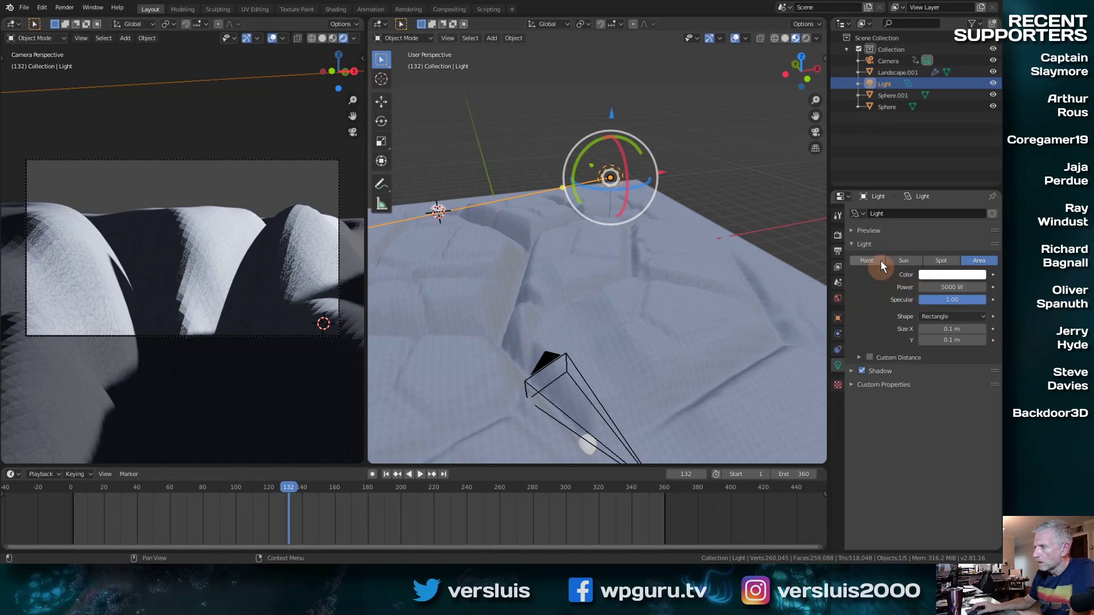
Set the Eevee viewport samples to 64 and check the shadows along the fly-through, stopping at frame 171
{"action": "left_click", "coordinate": [838, 234]}
{"action": "left_click", "coordinate": [958, 259]}
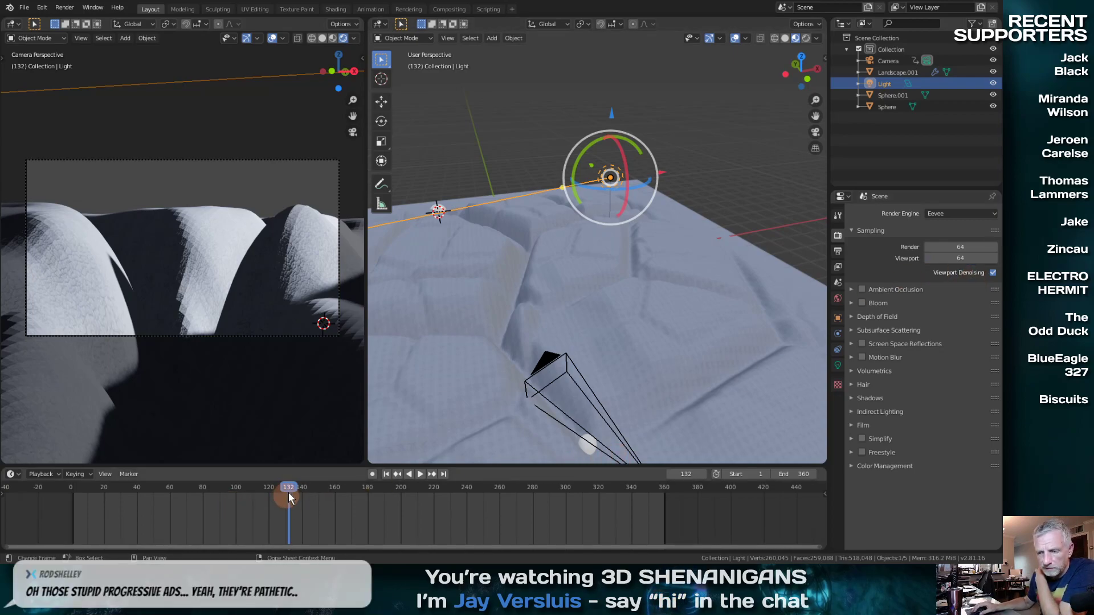
{"action": "left_click", "coordinate": [258, 490]}
{"action": "key", "text": "space"}
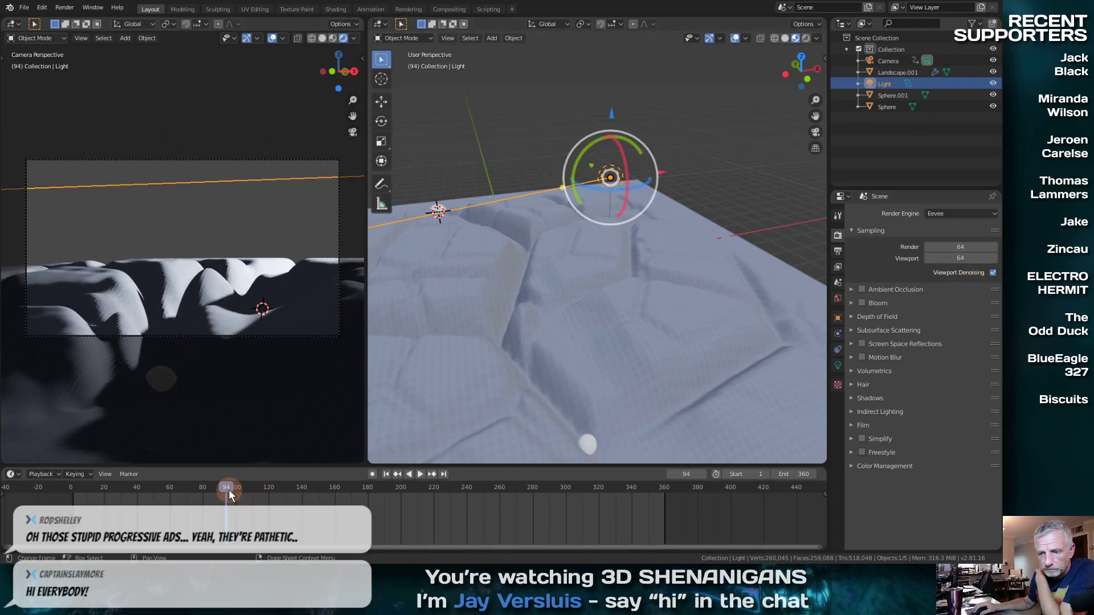
{"action": "key", "text": "space"}
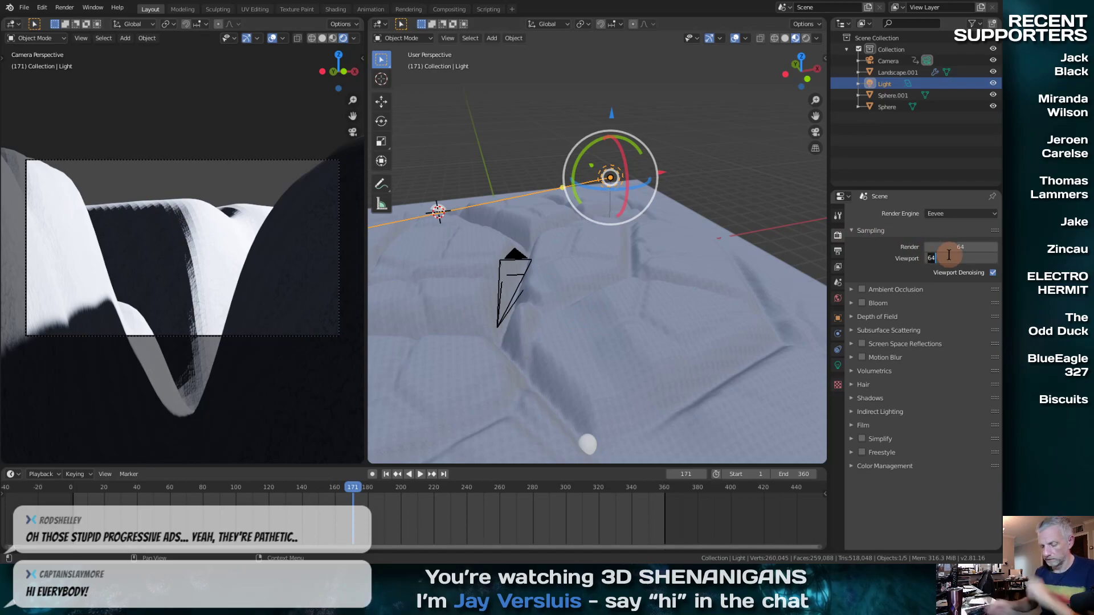
Set the viewport samples to 16, render a still of frame 171, and close the result after examining it
{"action": "type", "text": "16"}
{"action": "key", "text": "Return"}
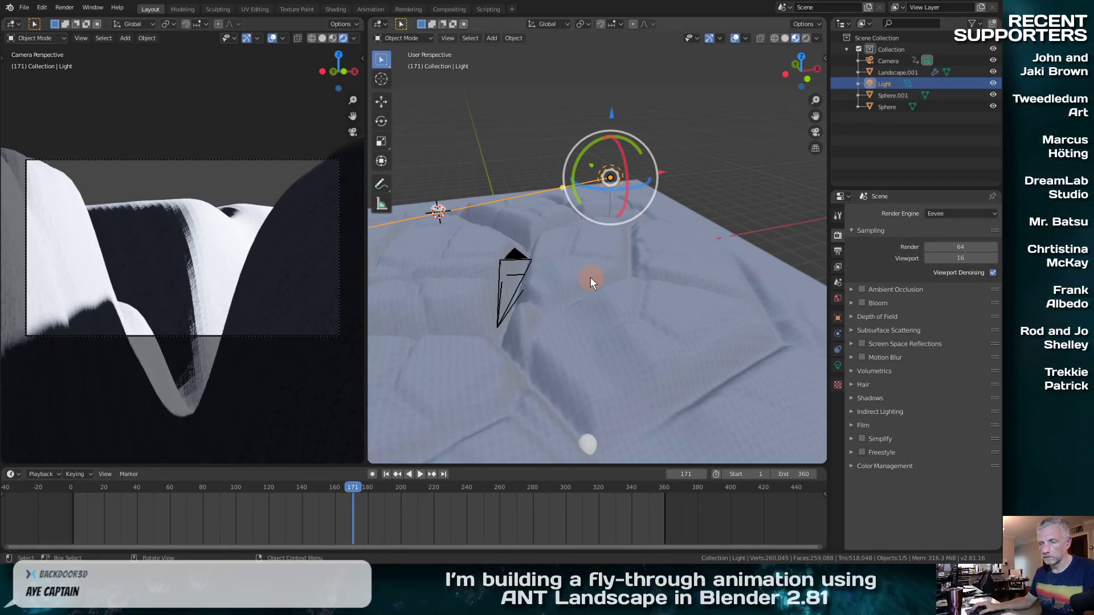
{"action": "key", "text": "F12"}
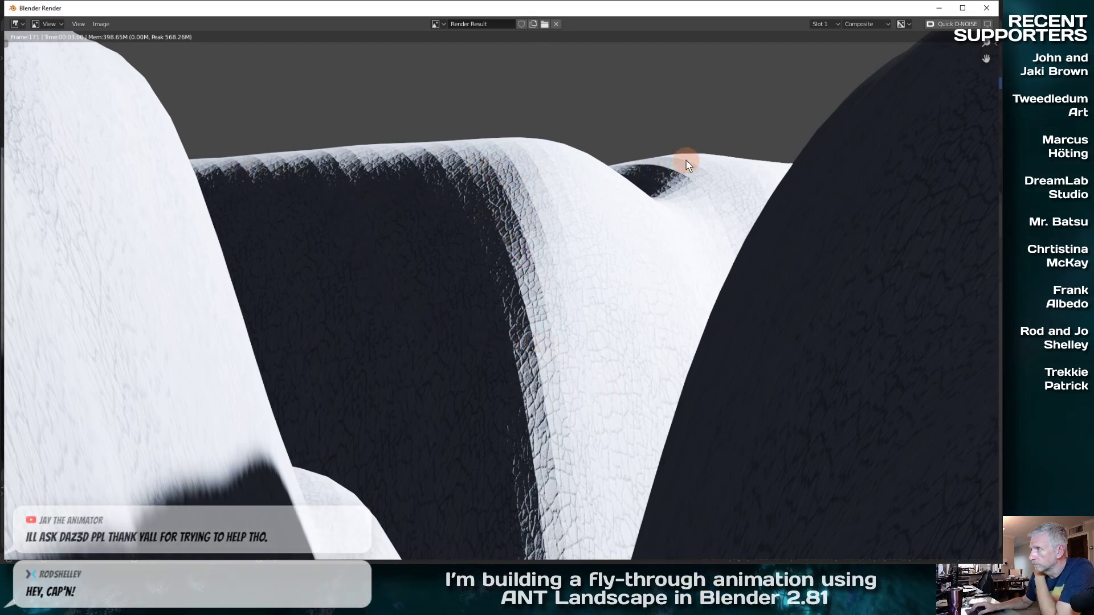
{"action": "left_click", "coordinate": [987, 9]}
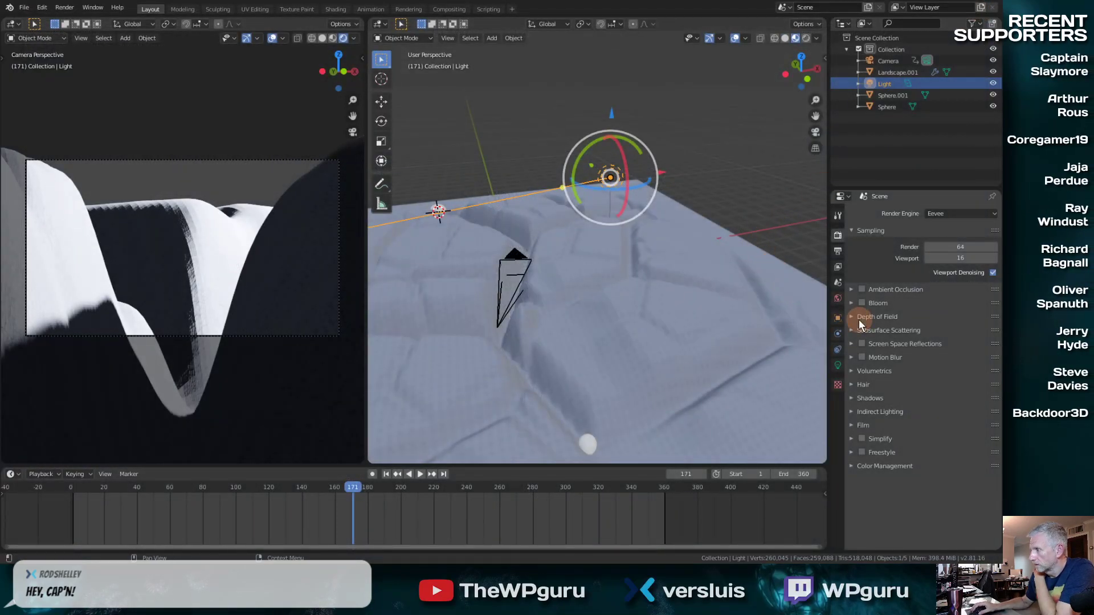
Set the output resolution to 70% and the render subdivisions of Landscape.001's Subdivision modifier to 4
{"action": "left_click", "coordinate": [838, 251]}
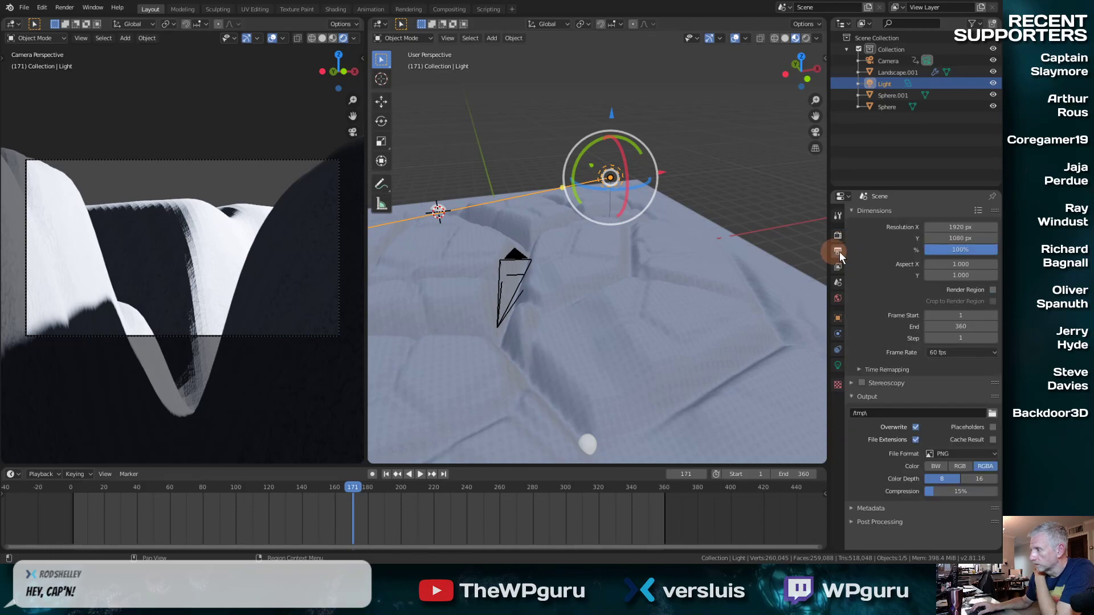
{"action": "left_click_drag", "start_coordinate": [963, 251], "coordinate": [933, 260]}
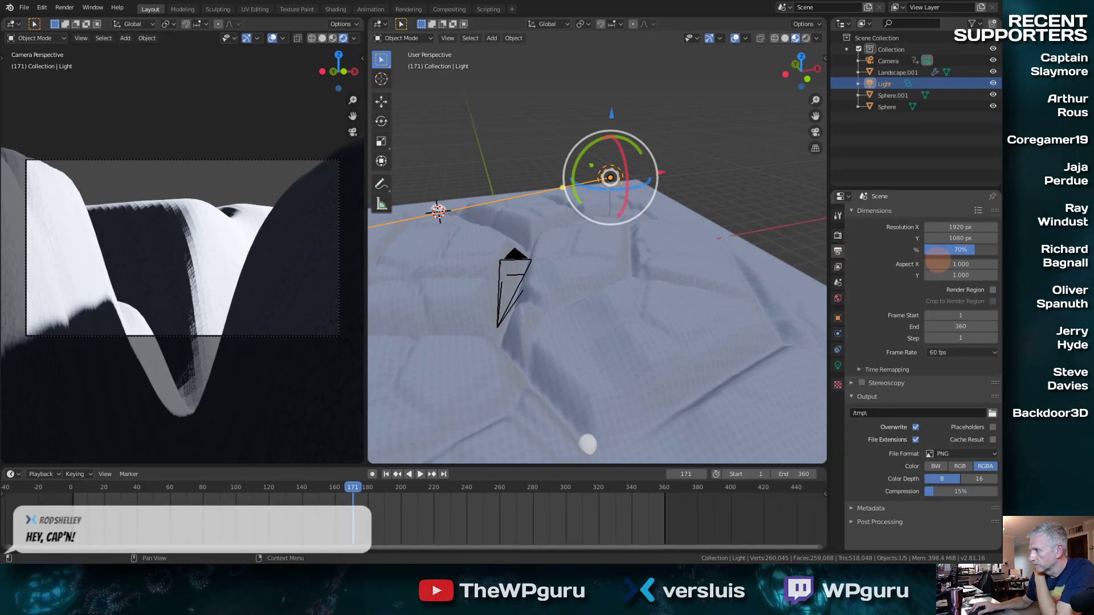
{"action": "left_click", "coordinate": [893, 73]}
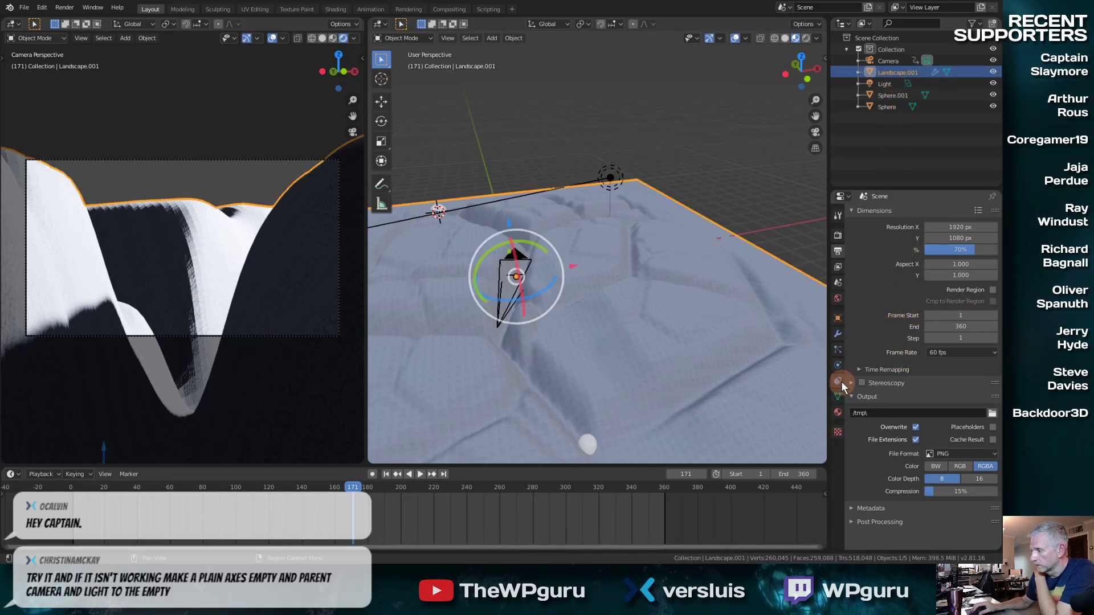
{"action": "left_click", "coordinate": [837, 336]}
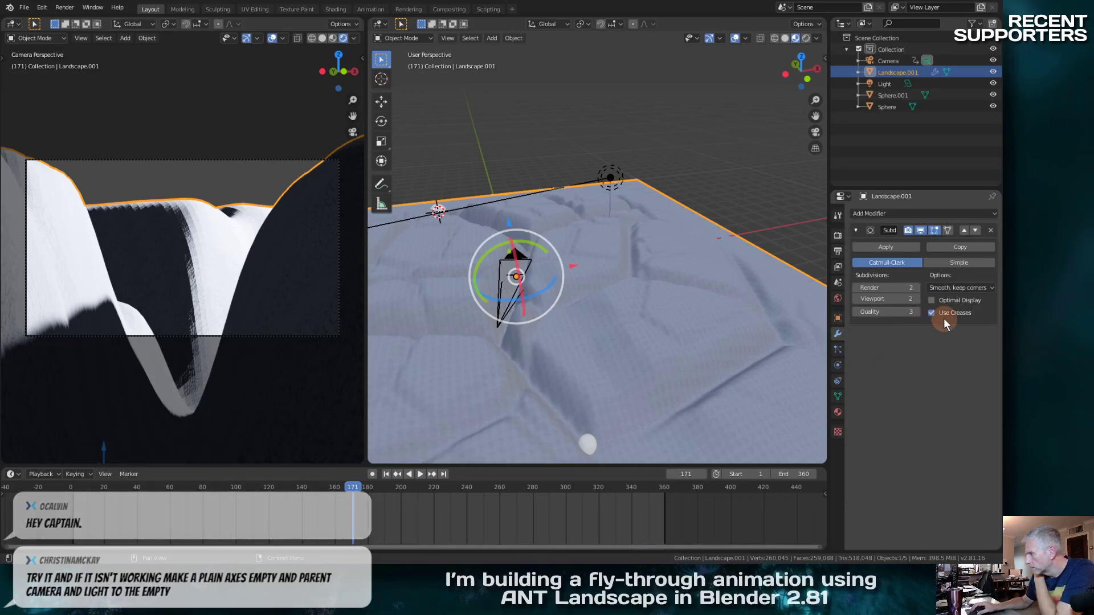
{"action": "left_click", "coordinate": [918, 287]}
{"action": "left_click", "coordinate": [917, 288]}
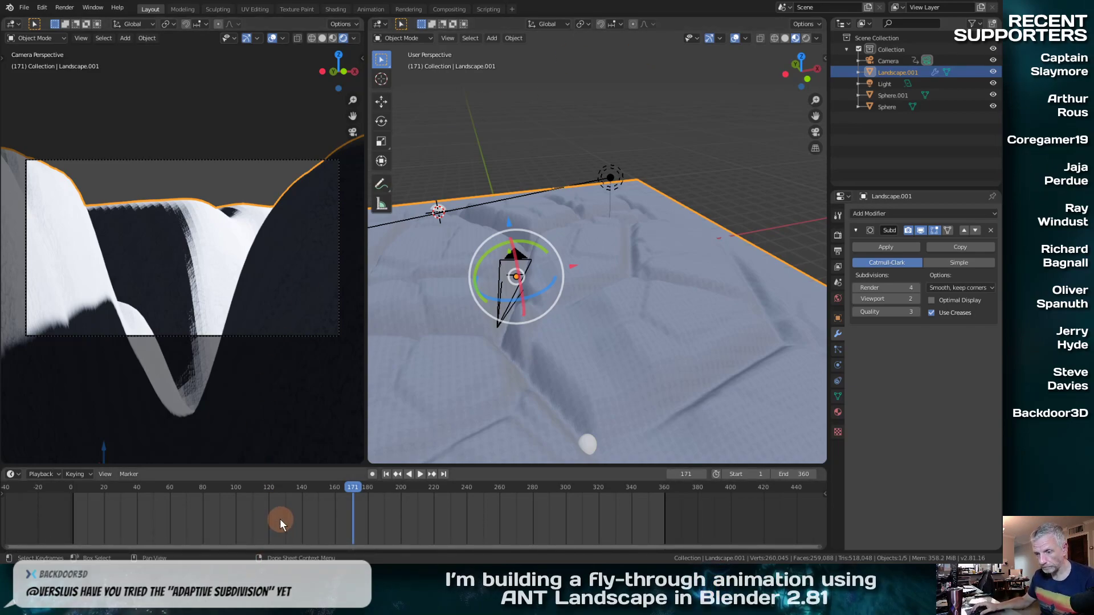
Bring the new render of frame 171 to the front, examine the shadow edges on the canyon walls, and close it
{"action": "key", "text": "super"}
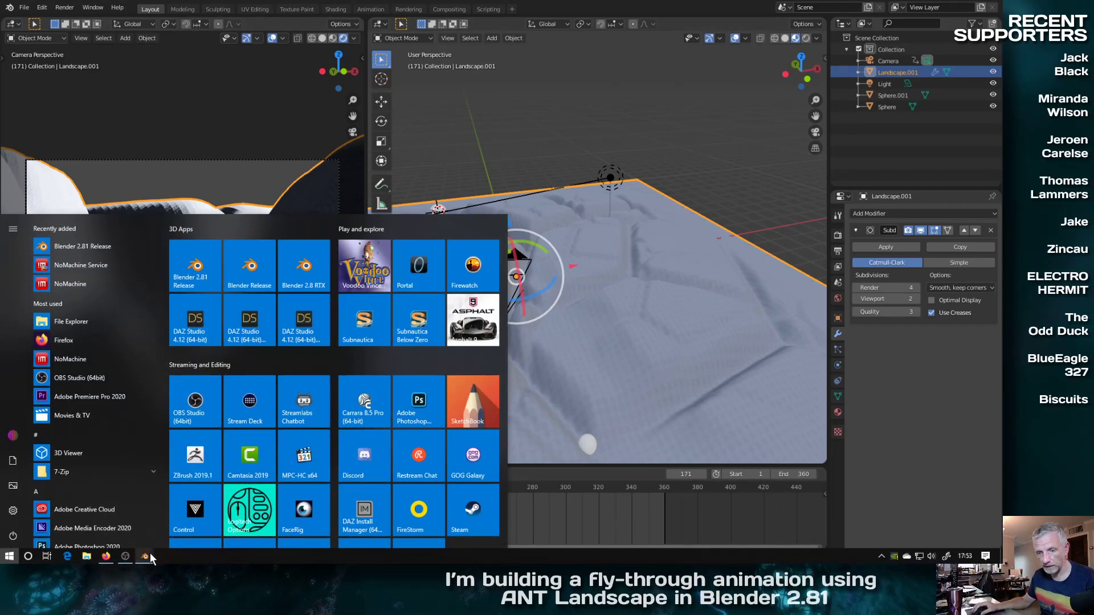
{"action": "mouse_move", "coordinate": [144, 556]}
{"action": "left_click", "coordinate": [173, 540]}
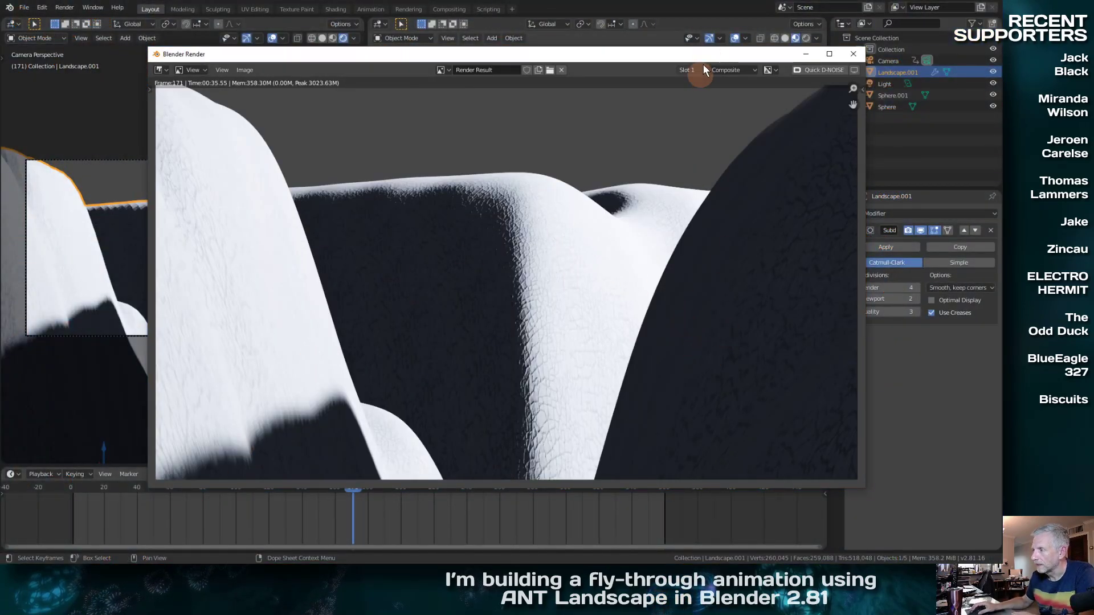
{"action": "left_click_drag", "start_coordinate": [702, 55], "coordinate": [644, 57]}
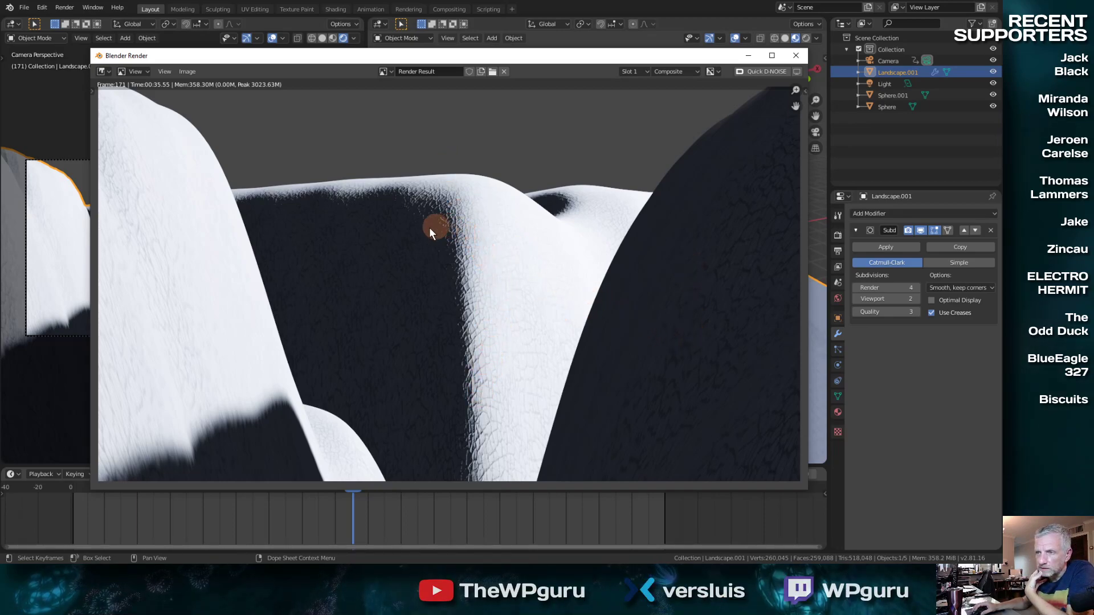
{"action": "left_click", "coordinate": [796, 55]}
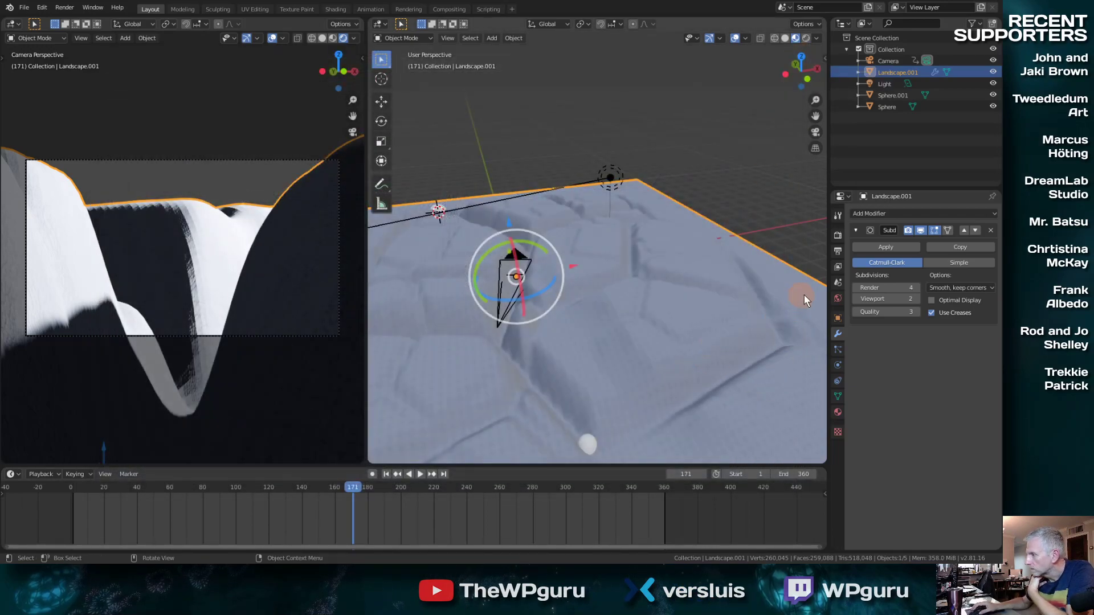
Show the overview viewport's sidebar and save the scene under the next incremented version of Cracked-1.blend in the Cracked Landscape folder
{"action": "key", "text": "n"}
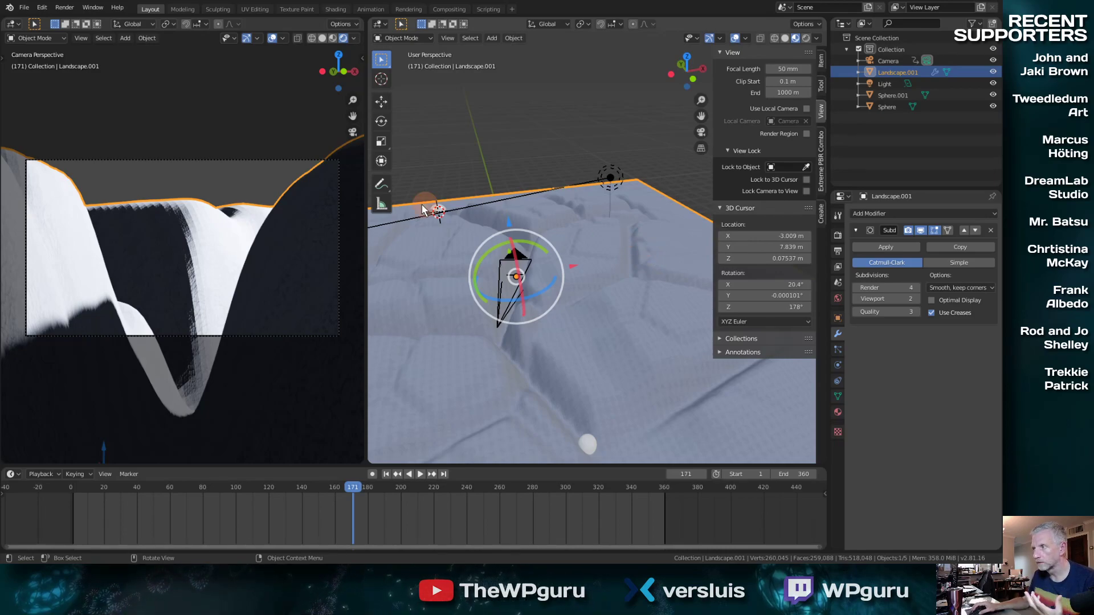
{"action": "left_click", "coordinate": [24, 7]}
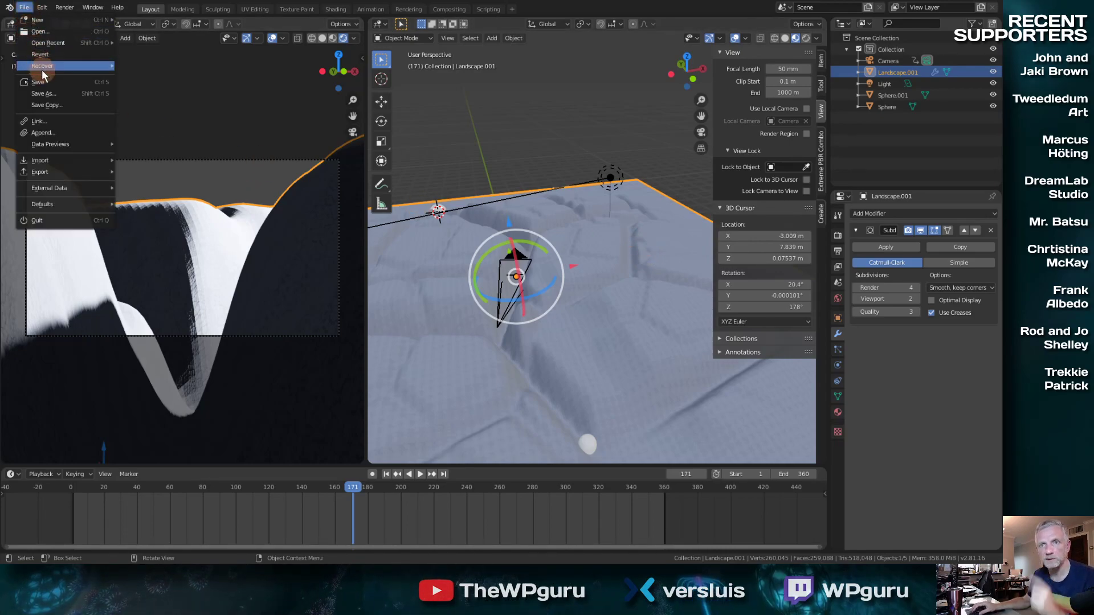
{"action": "left_click", "coordinate": [84, 93]}
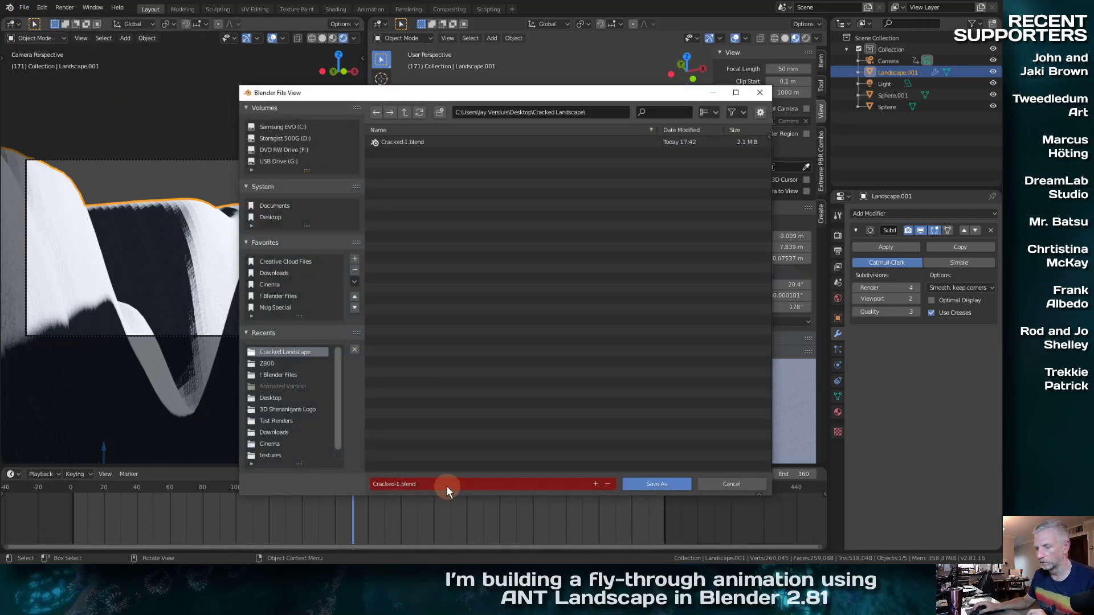
{"action": "key", "text": "KP_Add"}
{"action": "left_click", "coordinate": [642, 484]}
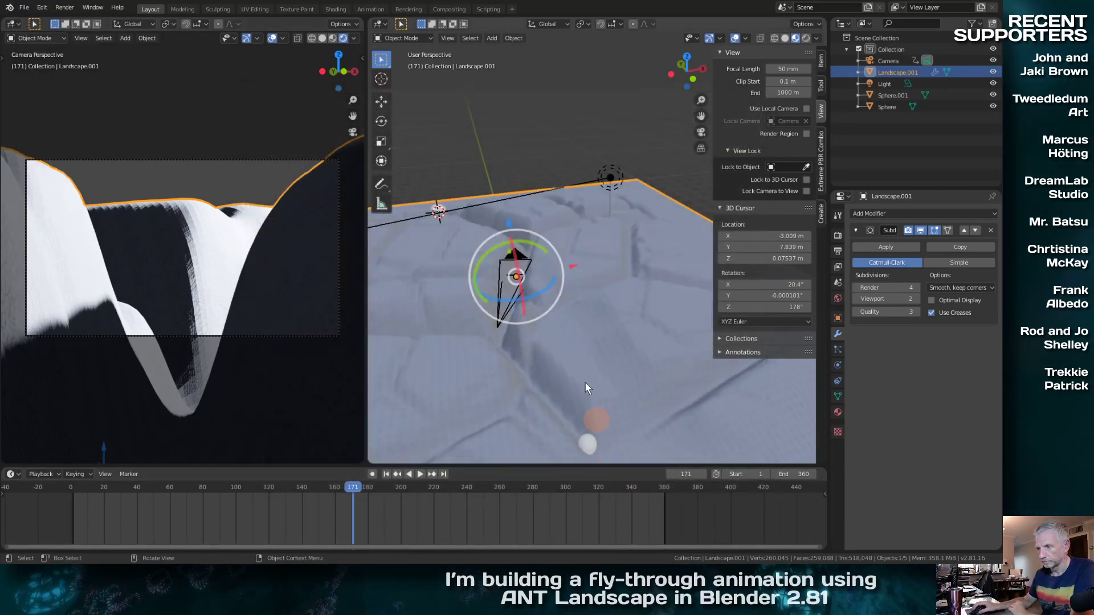
Enable the displacement map for the Asphalt08 material in Extreme PBR and reapply it to Landscape.001
{"action": "left_click", "coordinate": [821, 163]}
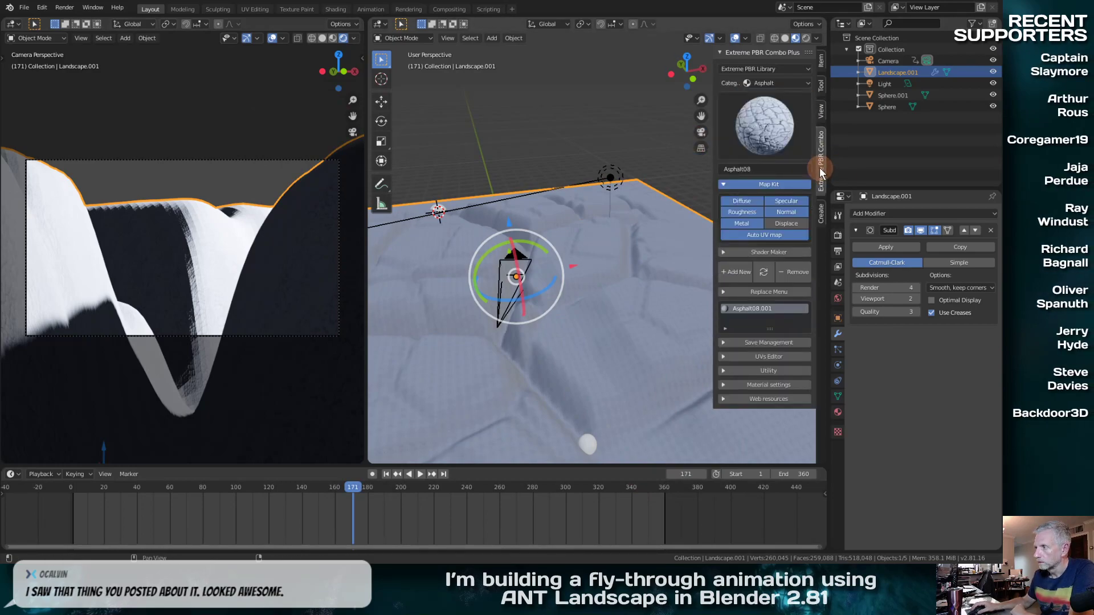
{"action": "left_click", "coordinate": [784, 222]}
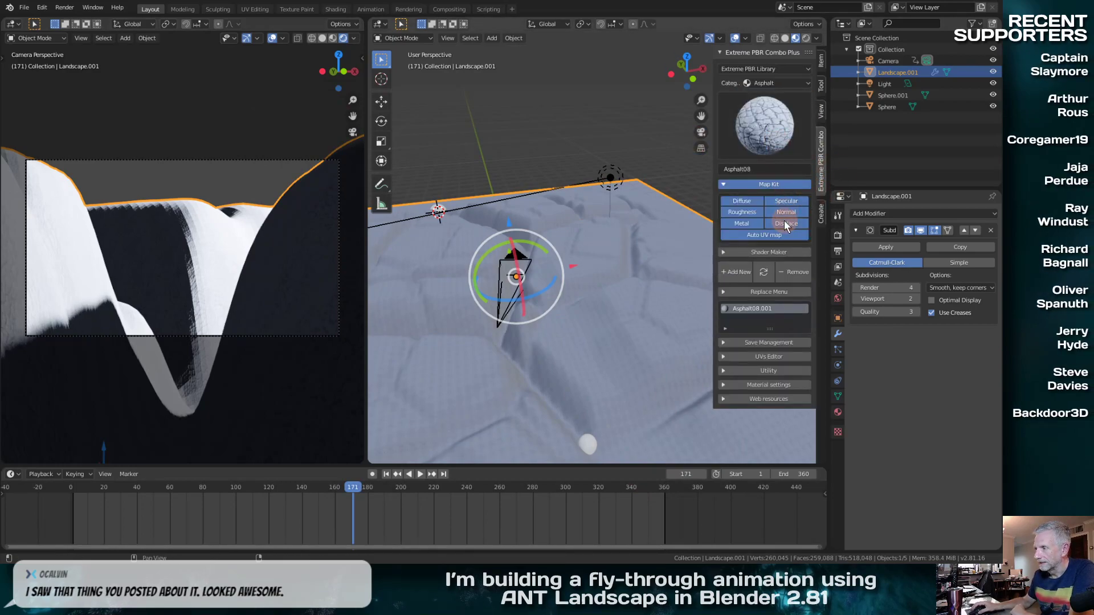
{"action": "left_click", "coordinate": [764, 272]}
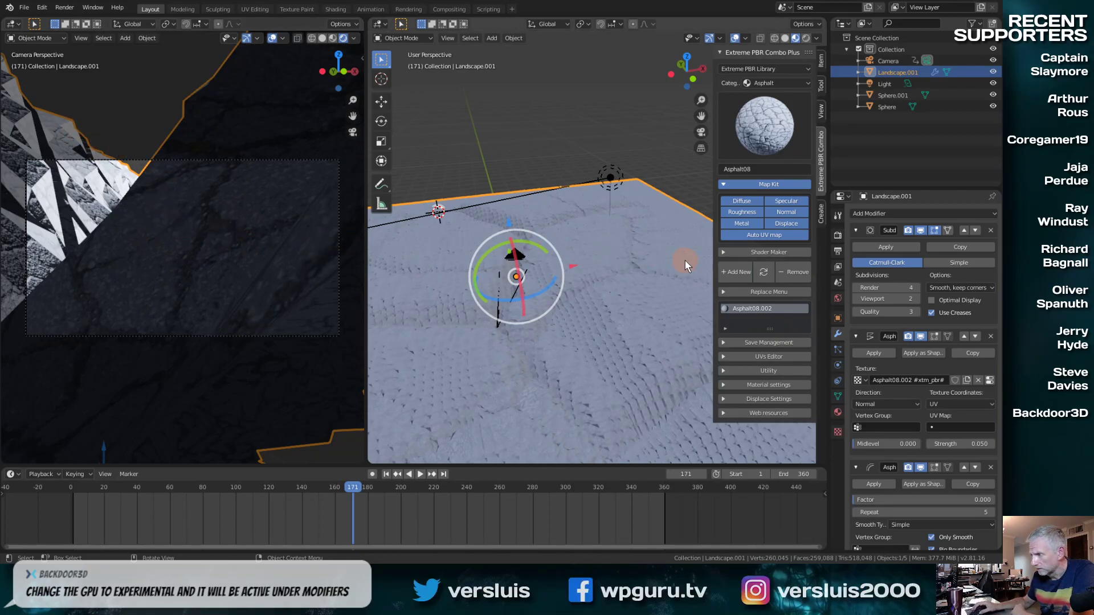
Show the Extreme PBR displacement settings for Landscape.001 and set the displacement strength to 0.5
{"action": "left_click", "coordinate": [723, 371]}
{"action": "scroll", "coordinate": [771, 337], "scroll_direction": "down", "scroll_amount": 4}
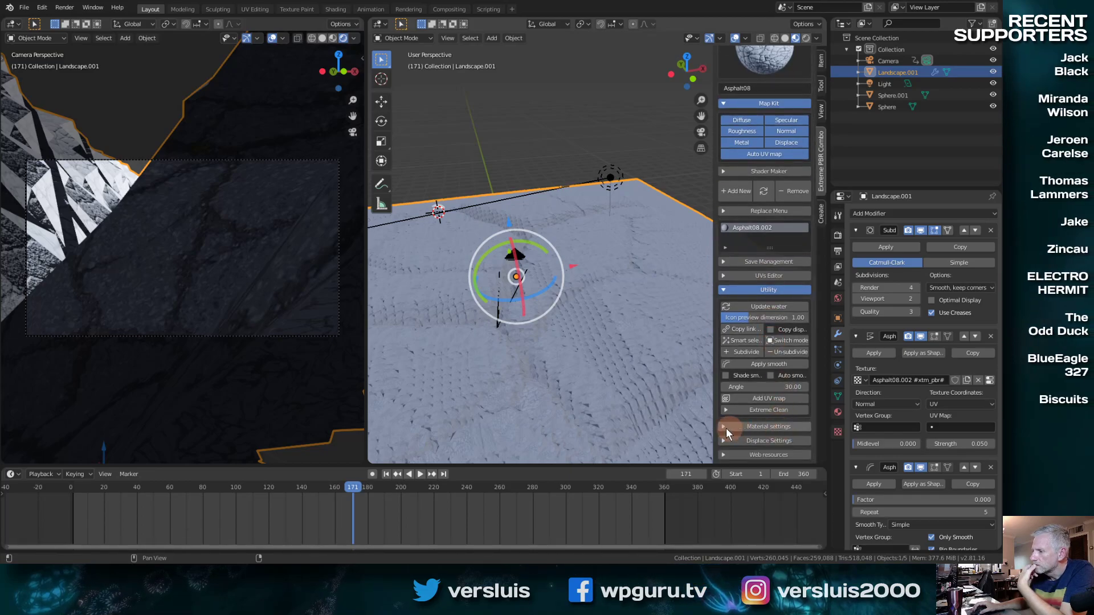
{"action": "left_click", "coordinate": [727, 442]}
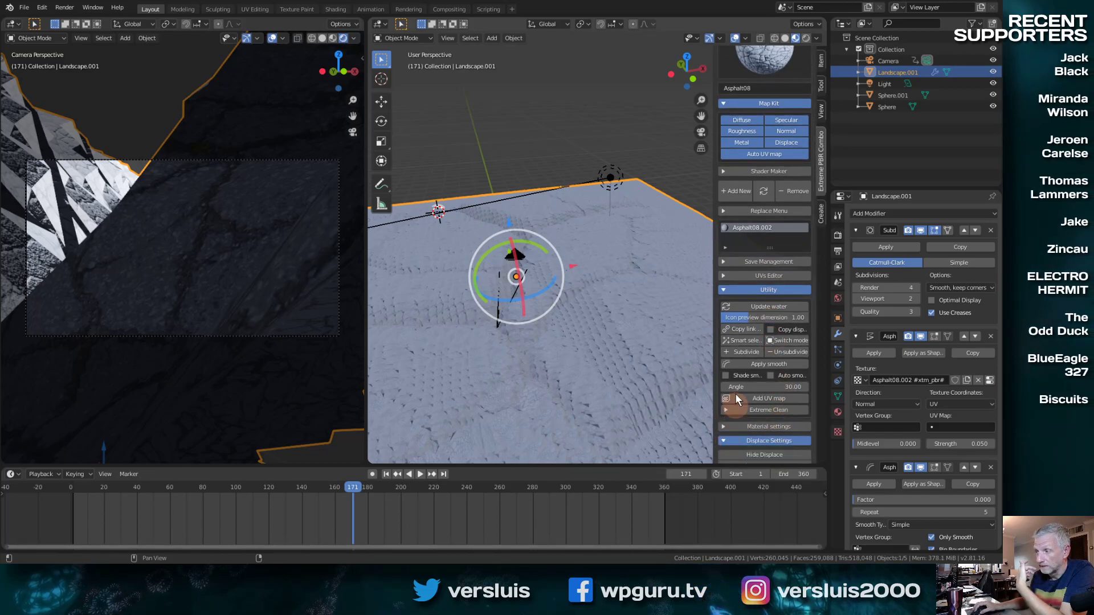
{"action": "left_click", "coordinate": [723, 289]}
{"action": "scroll", "coordinate": [747, 371], "scroll_direction": "down", "scroll_amount": 1}
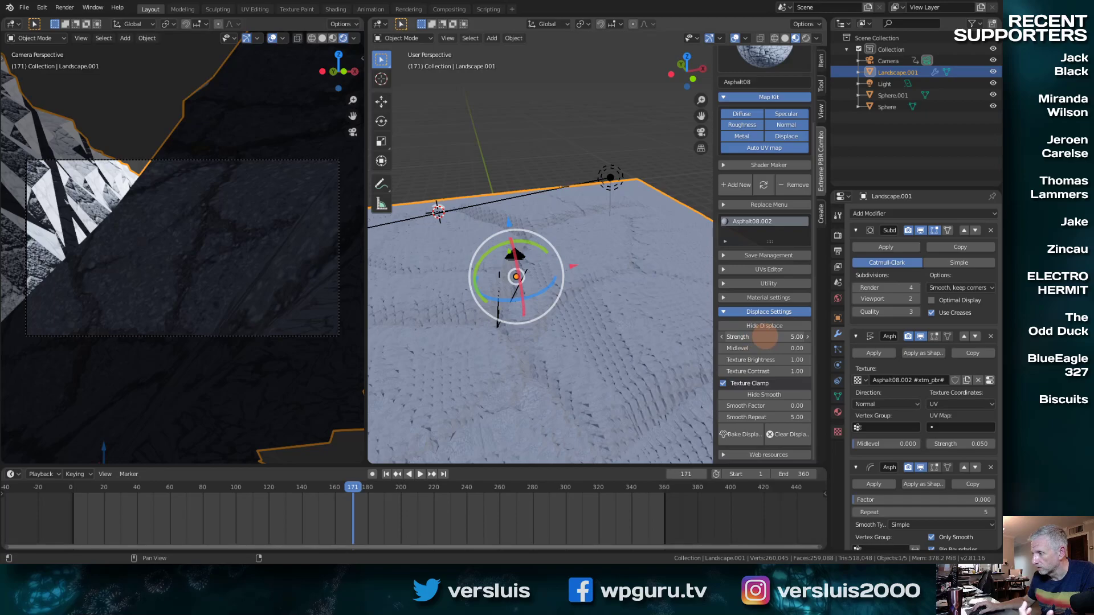
{"action": "left_click_drag", "start_coordinate": [782, 336], "coordinate": [762, 334]}
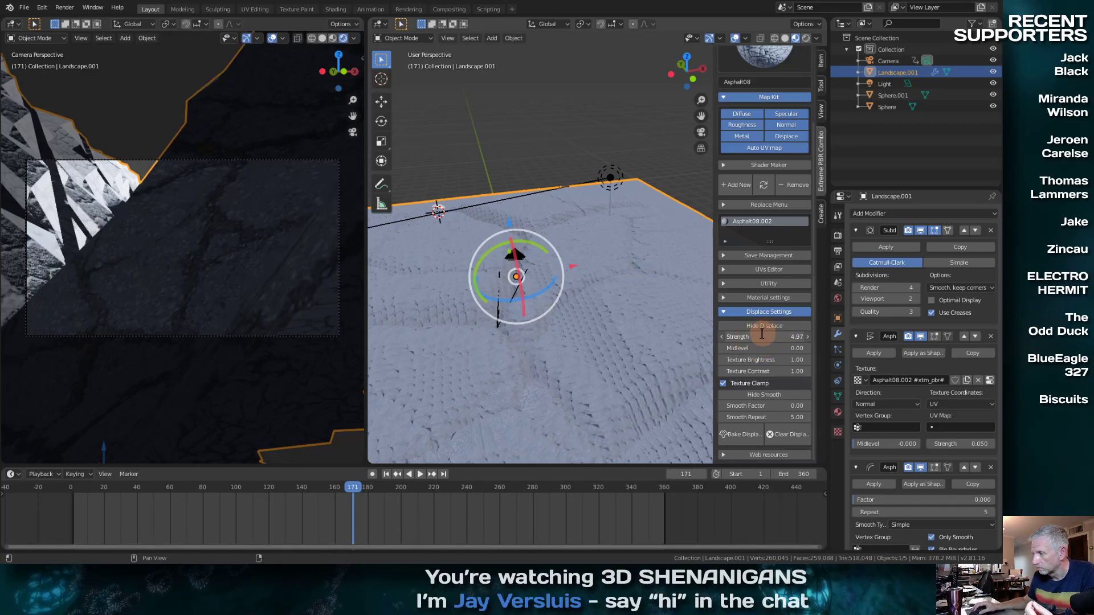
{"action": "double_click", "coordinate": [787, 339]}
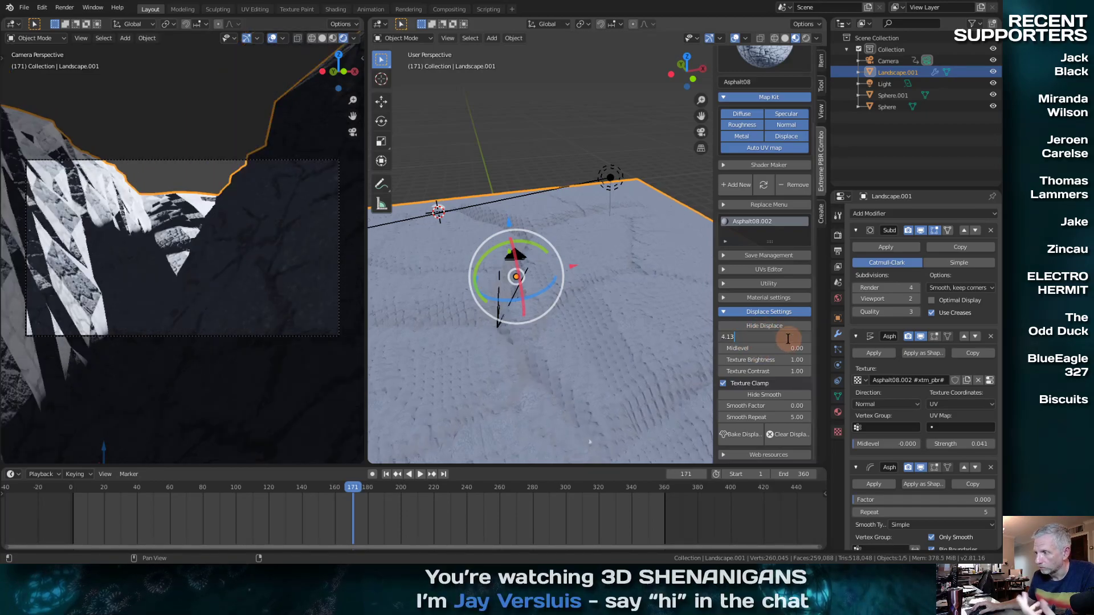
{"action": "key", "text": "BackSpace"}
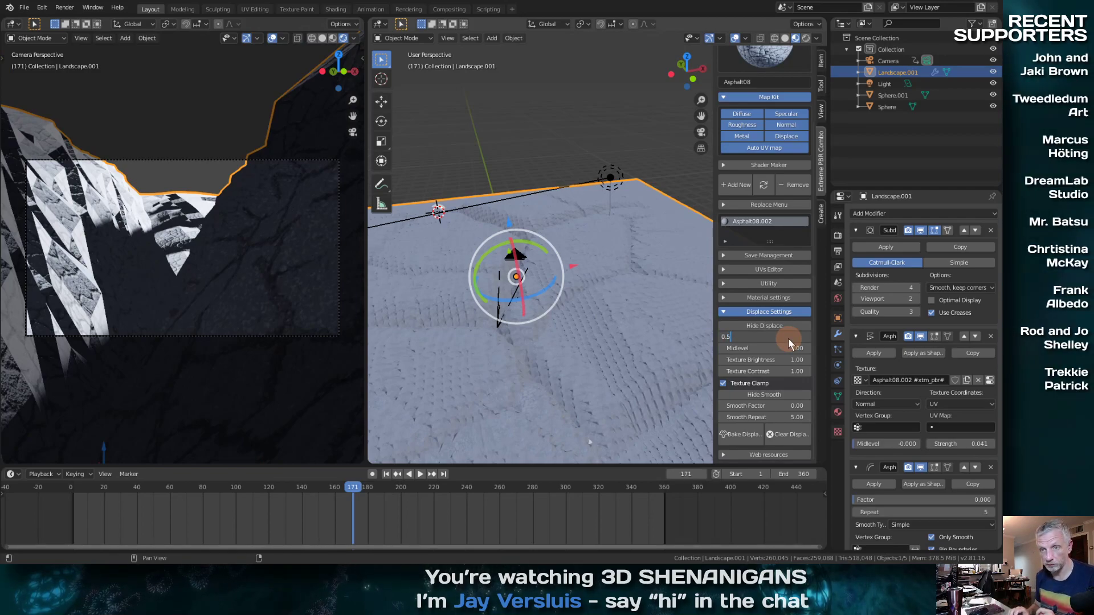
{"action": "type", "text": "0.5"}
{"action": "key", "text": "Return"}
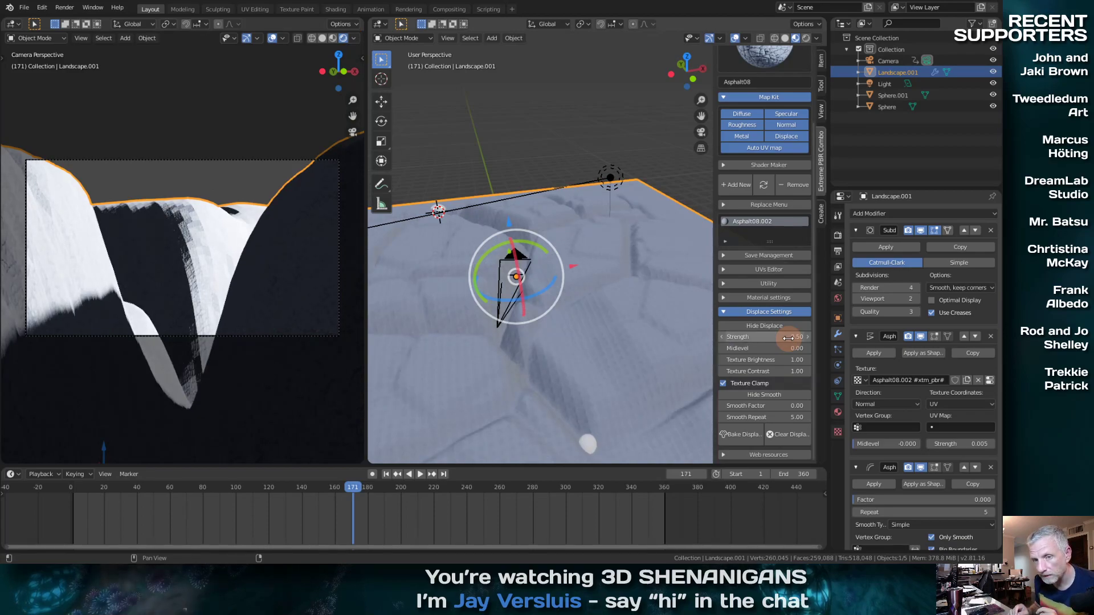
Raise the displacement strength to 1, render a still of frame 171, and close the result after examining the canyon surfaces
{"action": "double_click", "coordinate": [787, 338]}
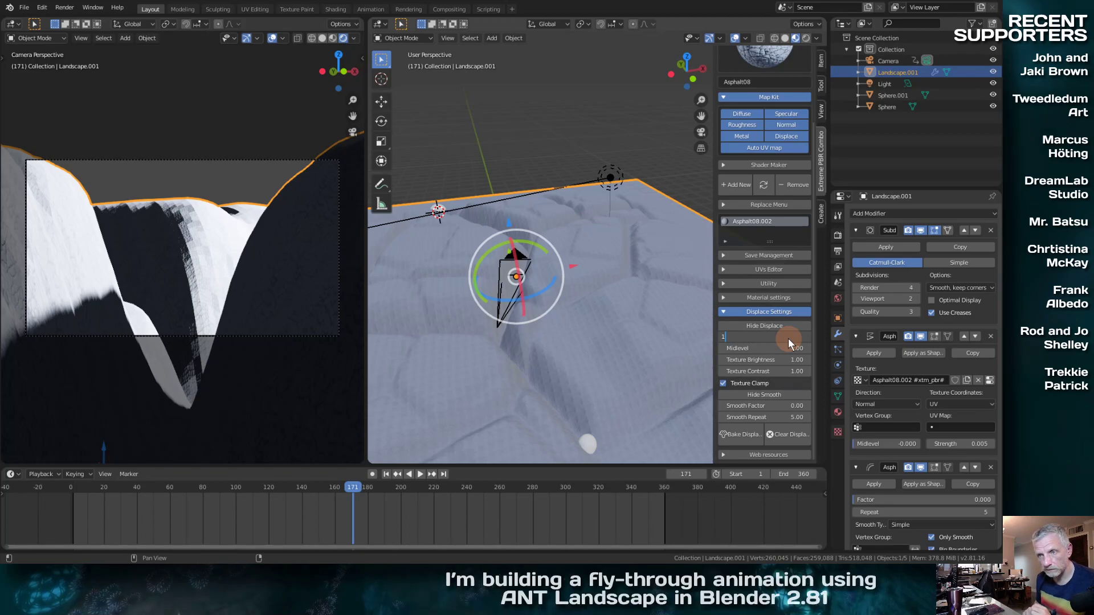
{"action": "key", "text": "Return"}
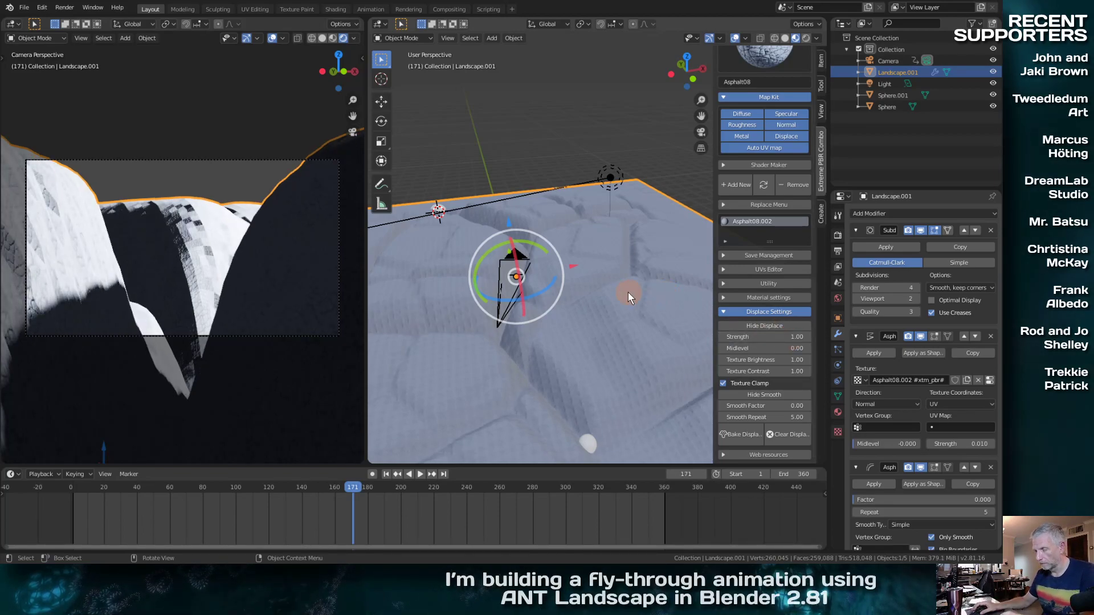
{"action": "key", "text": "F12"}
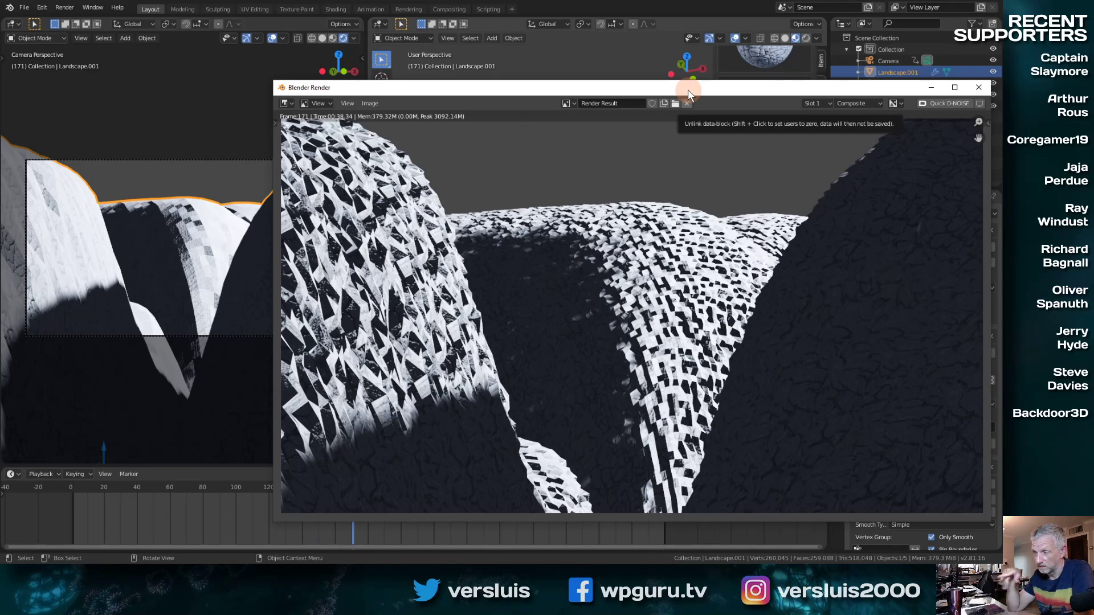
{"action": "left_click", "coordinate": [974, 89]}
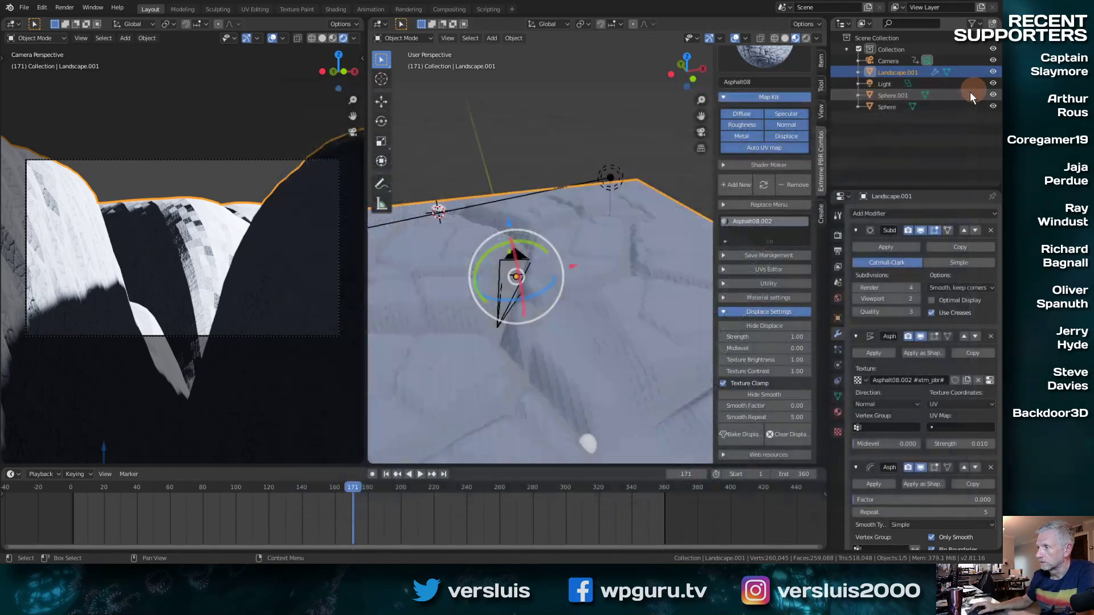
Reapply Asphalt08 to Landscape.001 without displacement, and reapply it with the displacement map enabled at strength 0.5
{"action": "left_click", "coordinate": [763, 185]}
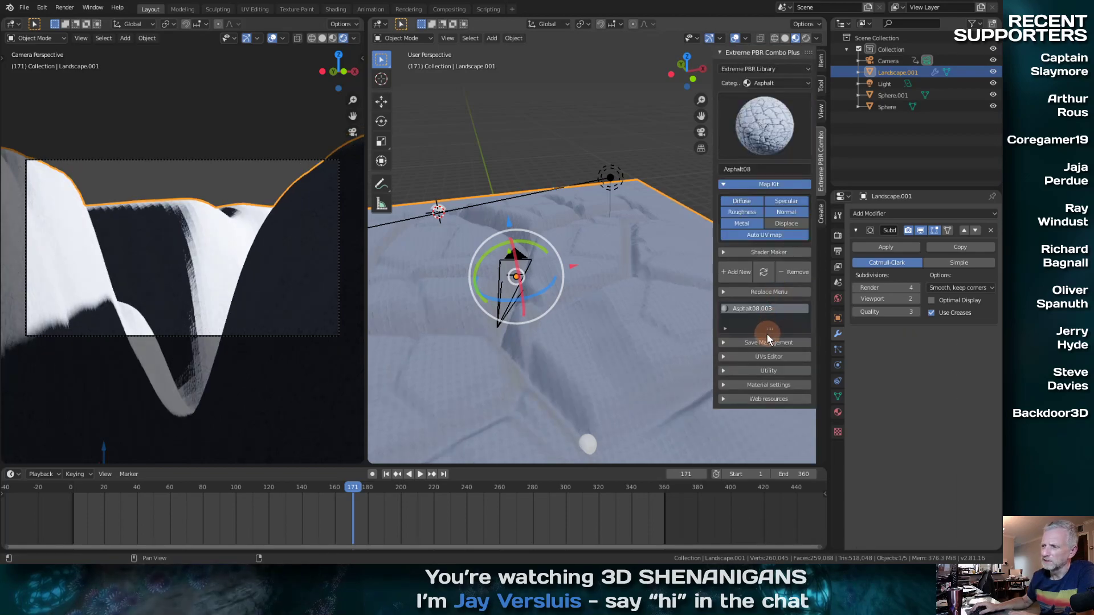
{"action": "left_click", "coordinate": [791, 225]}
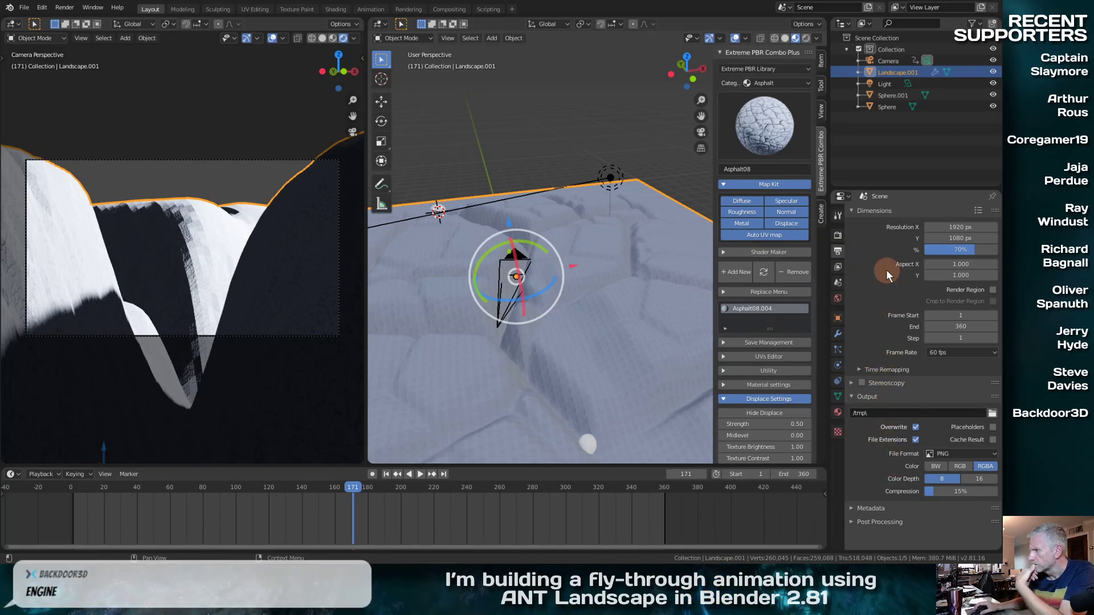
Set the render engine to Cycles with the Experimental feature set and GPU Compute as the device
{"action": "left_click", "coordinate": [837, 235]}
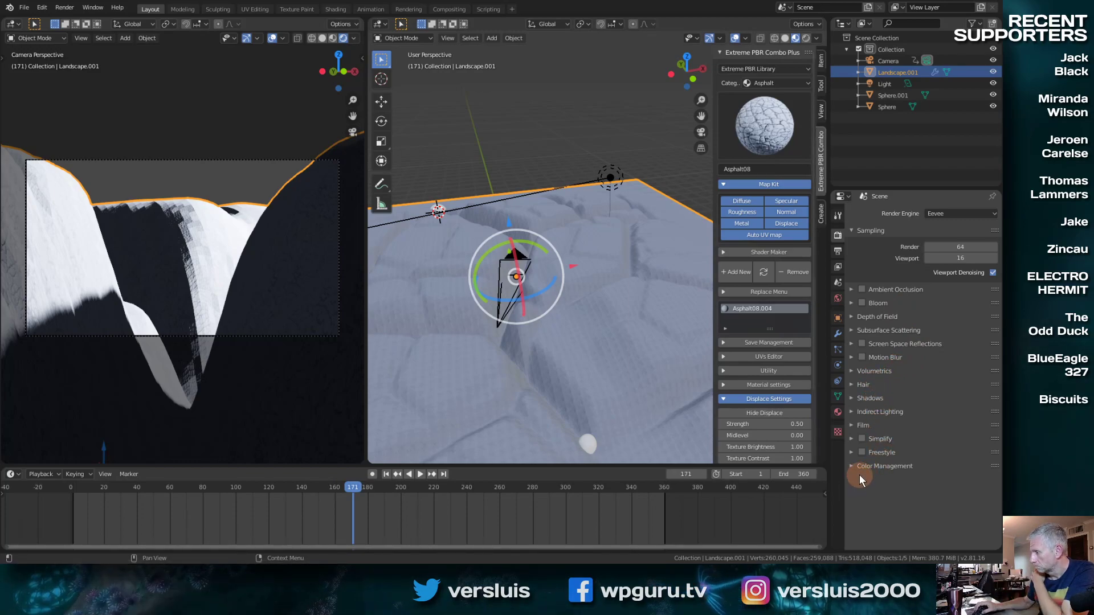
{"action": "left_click", "coordinate": [959, 214]}
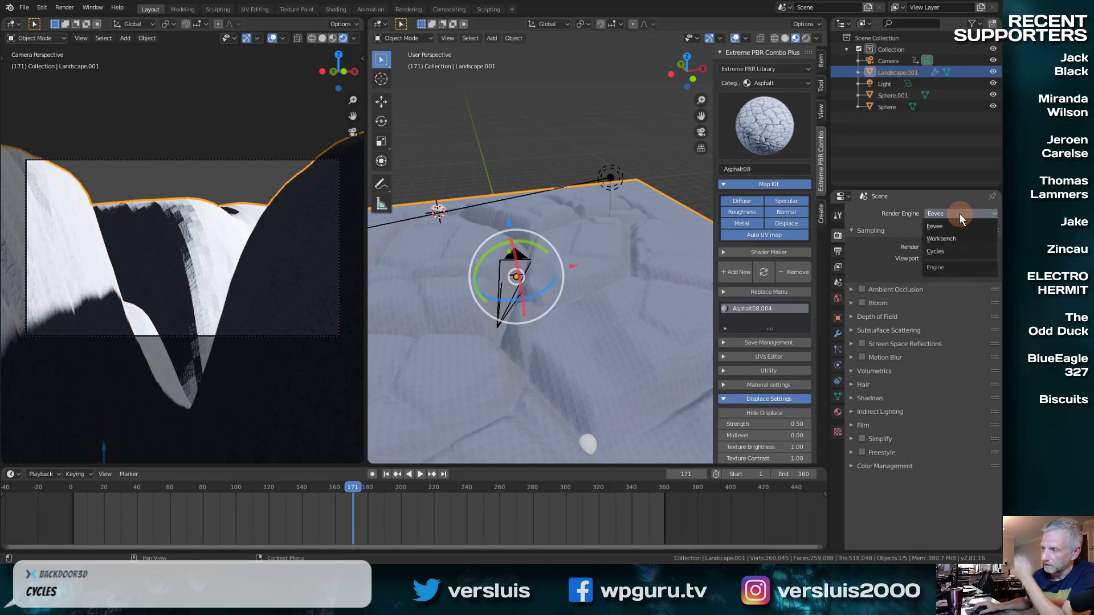
{"action": "left_click", "coordinate": [943, 251]}
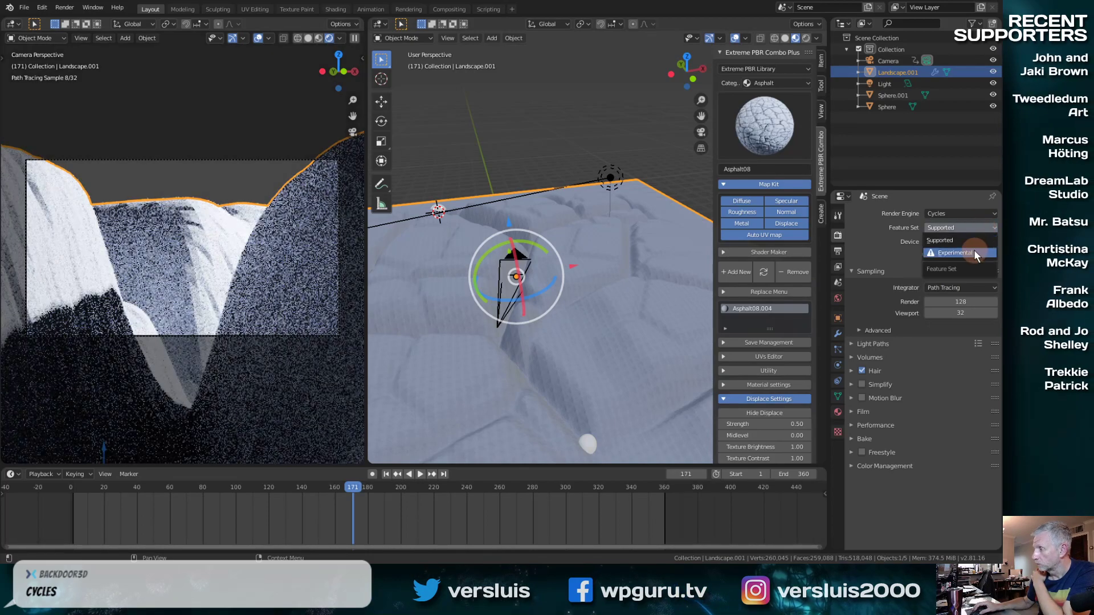
{"action": "left_click", "coordinate": [973, 249]}
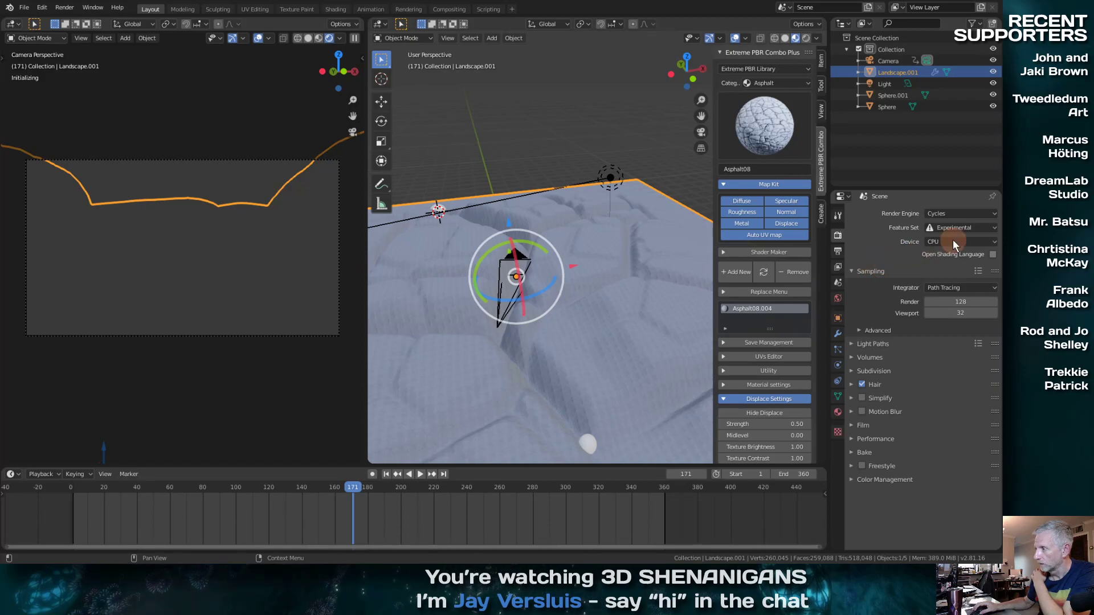
{"action": "left_click", "coordinate": [958, 240]}
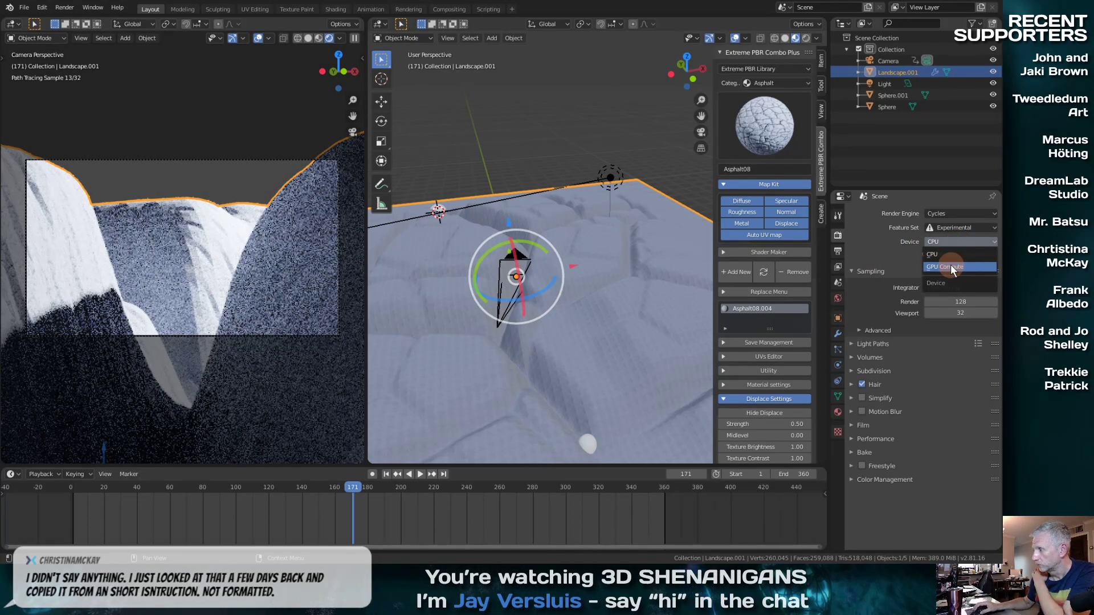
Set the Cycles render device to GPU Compute and show the scene's Subdivision render settings
{"action": "left_click", "coordinate": [950, 266]}
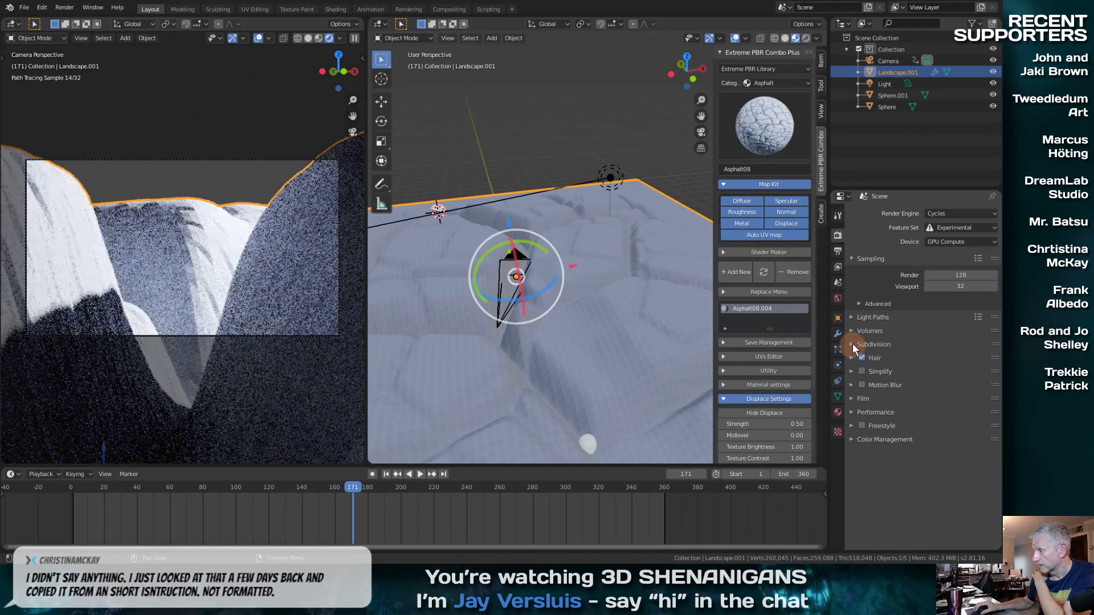
{"action": "left_click", "coordinate": [852, 344]}
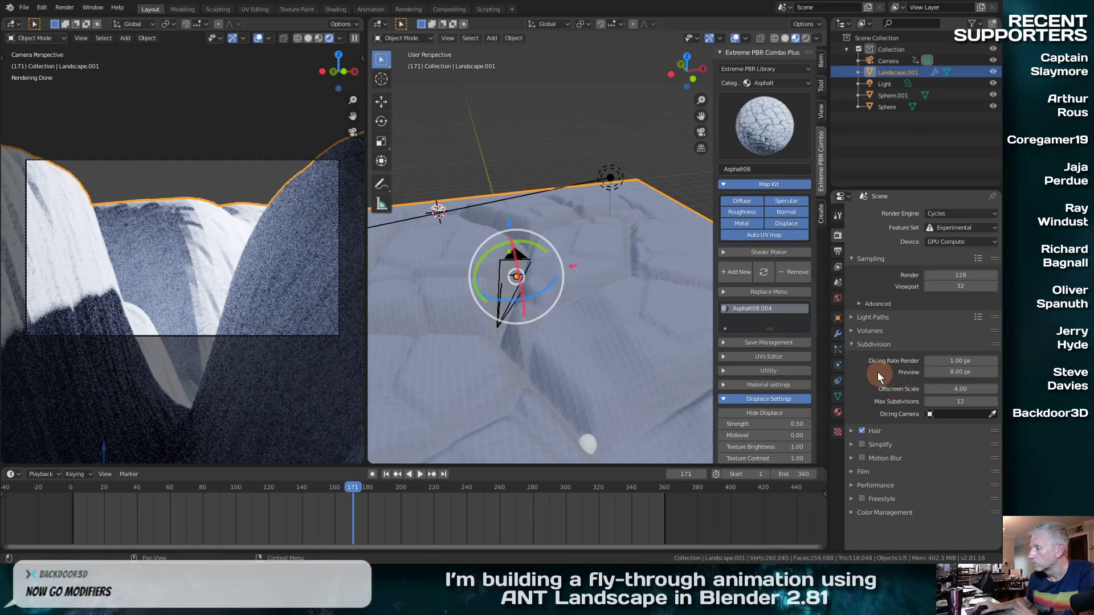
Show the landscape's modifiers and collapse the two asphalt modifiers below the Subdivision modifier
{"action": "left_click", "coordinate": [840, 335]}
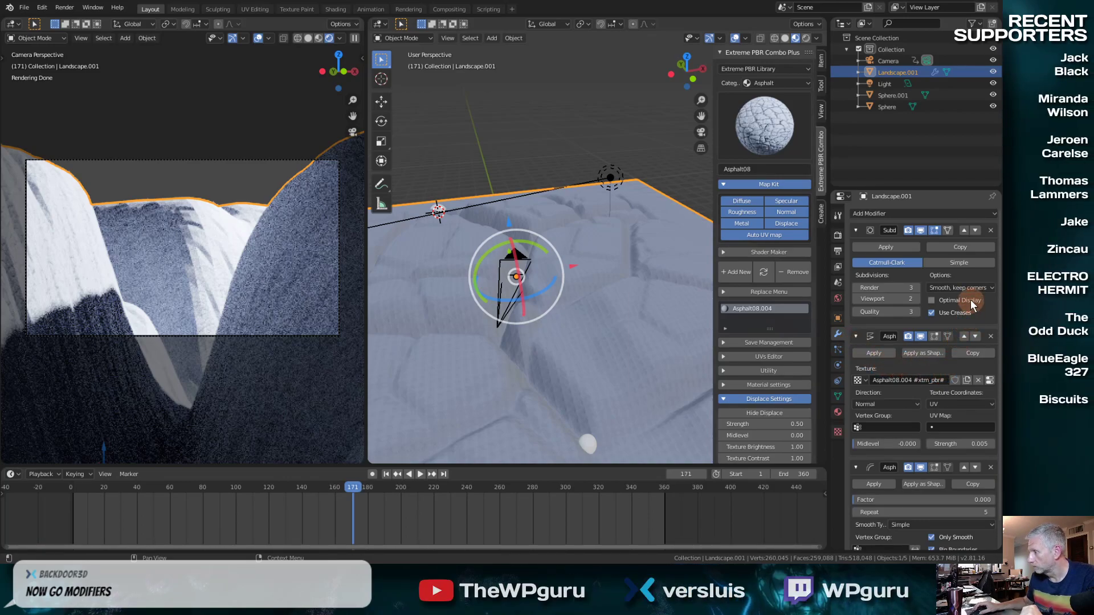
{"action": "left_click", "coordinate": [856, 336]}
{"action": "left_click", "coordinate": [857, 355]}
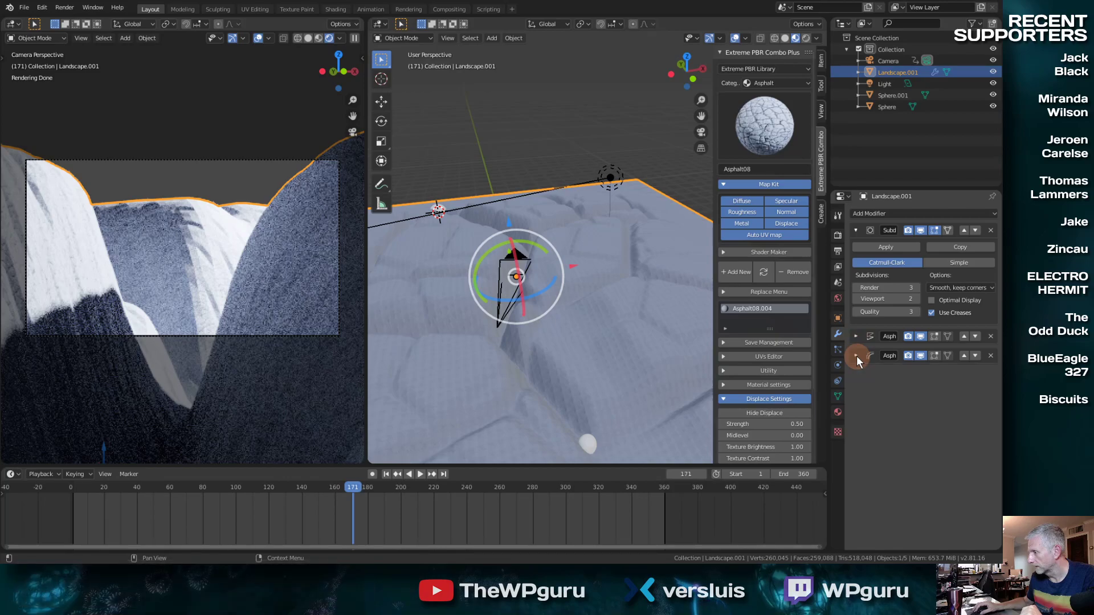
Try the Optimal Display and Use Creases options of the landscape's Subdivision modifier, leaving Optimal Display off and Use Creases on
{"action": "left_click", "coordinate": [931, 300]}
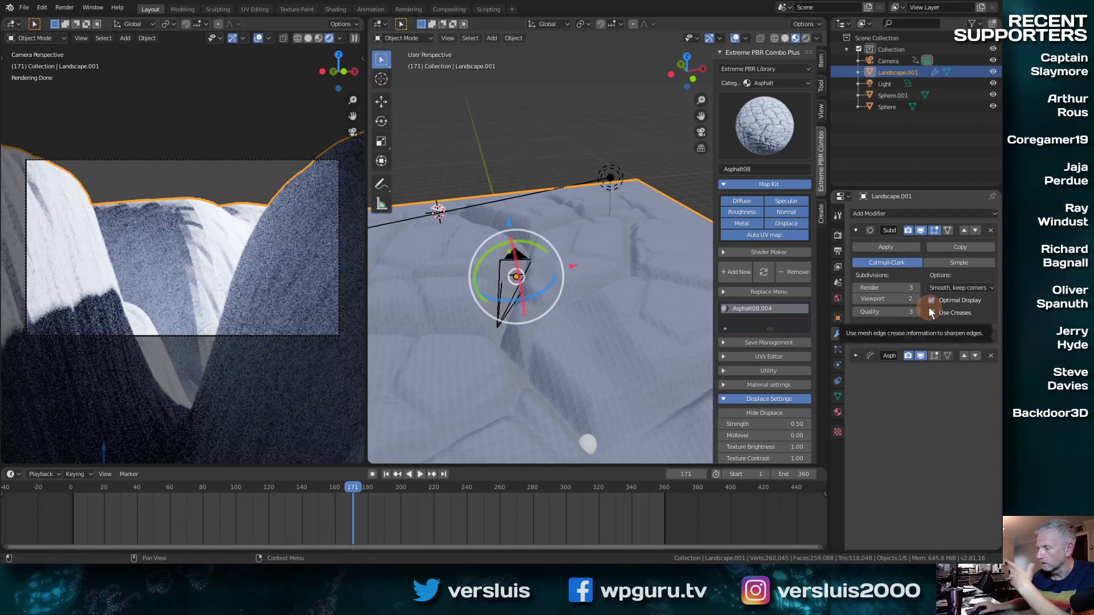
{"action": "left_click", "coordinate": [931, 313]}
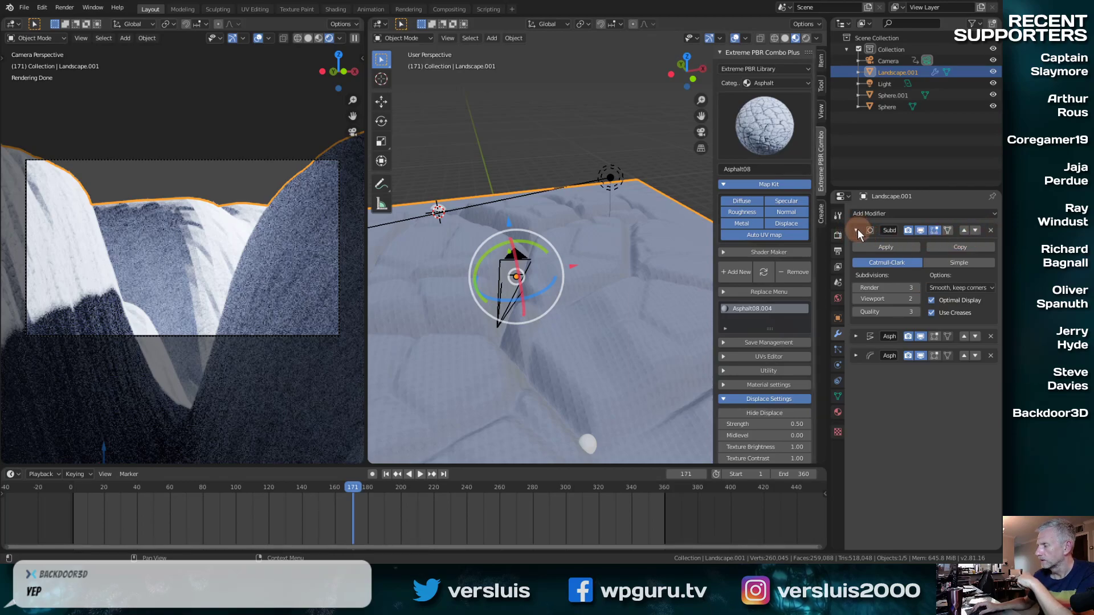
{"action": "left_click", "coordinate": [932, 300]}
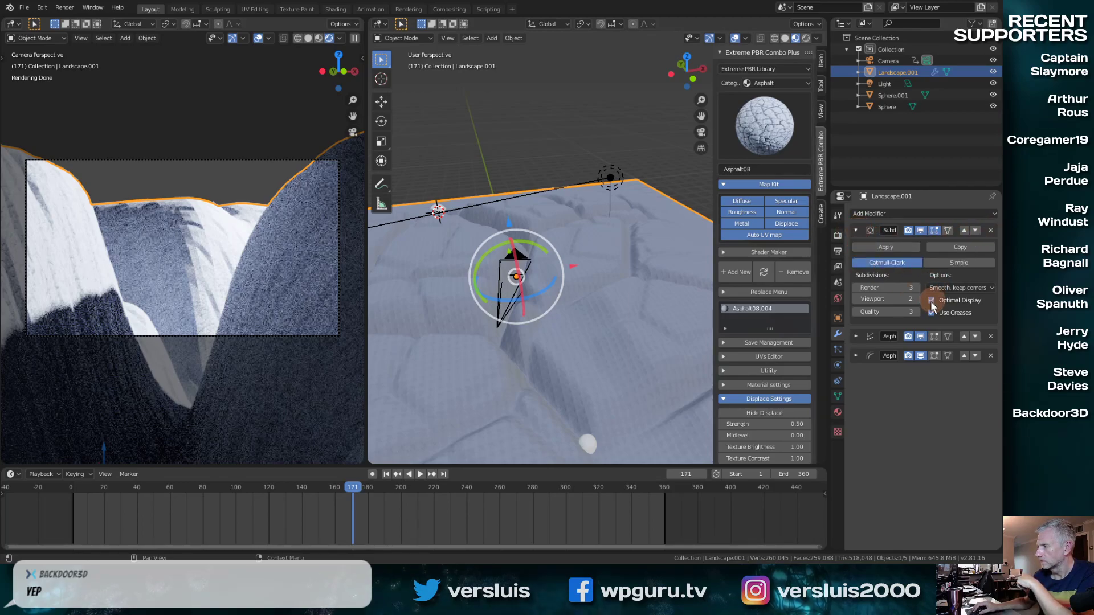
{"action": "left_click", "coordinate": [933, 313]}
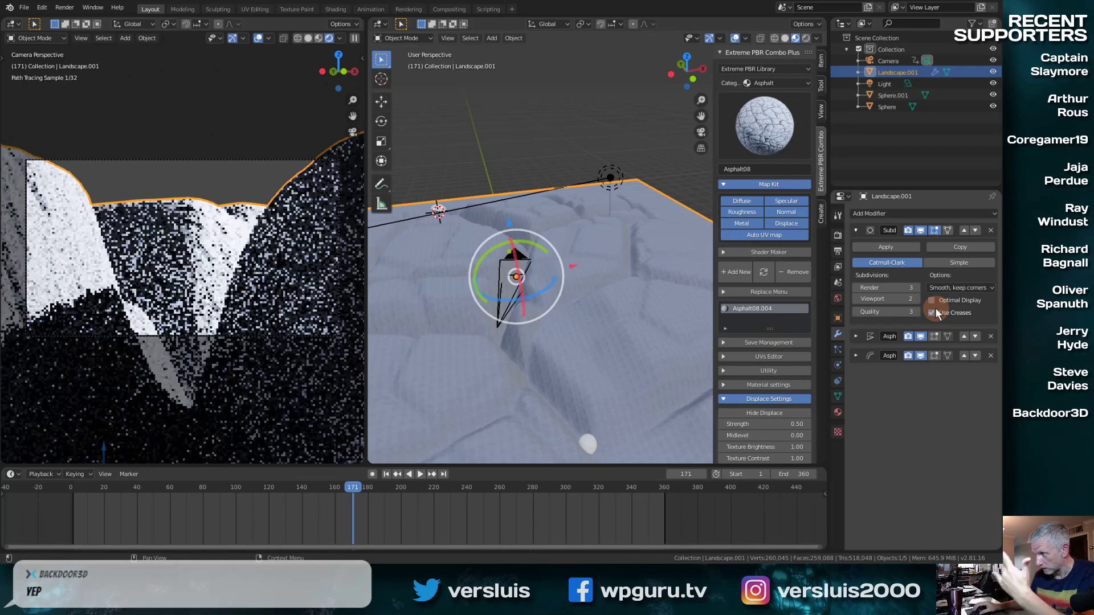
{"action": "left_click", "coordinate": [932, 301]}
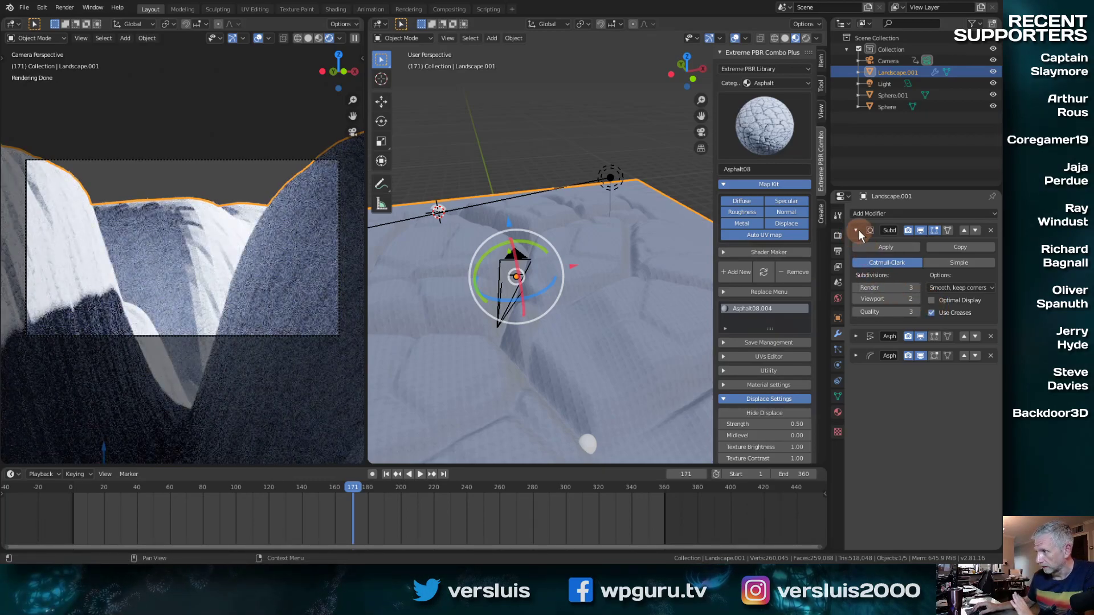
Disable the Subdivision modifier for render and viewport, undo the viewport change, and collapse the modifier
{"action": "left_click", "coordinate": [909, 231]}
{"action": "left_click", "coordinate": [921, 230]}
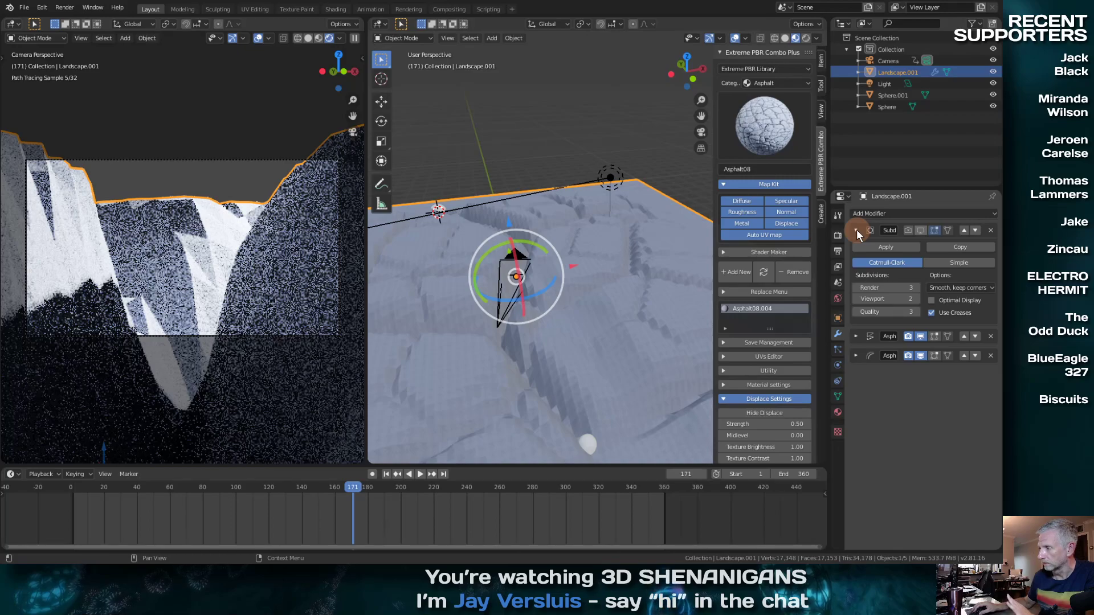
{"action": "key", "text": "ctrl+z"}
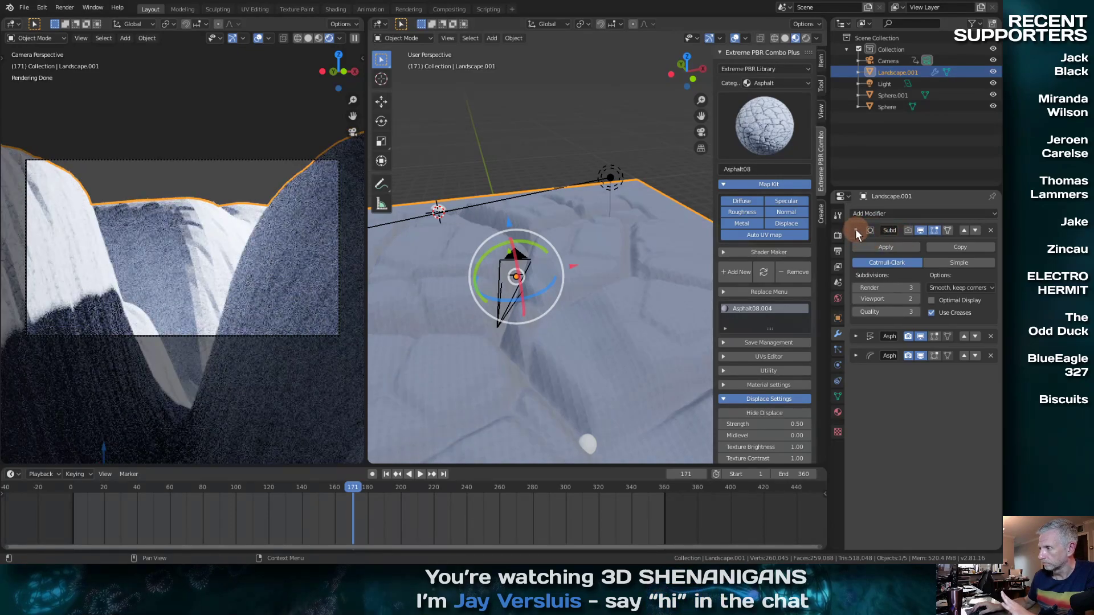
{"action": "left_click", "coordinate": [856, 229]}
Add a second Subdivision Surface modifier to the landscape and move it above both asphalt modifiers
{"action": "left_click", "coordinate": [889, 214]}
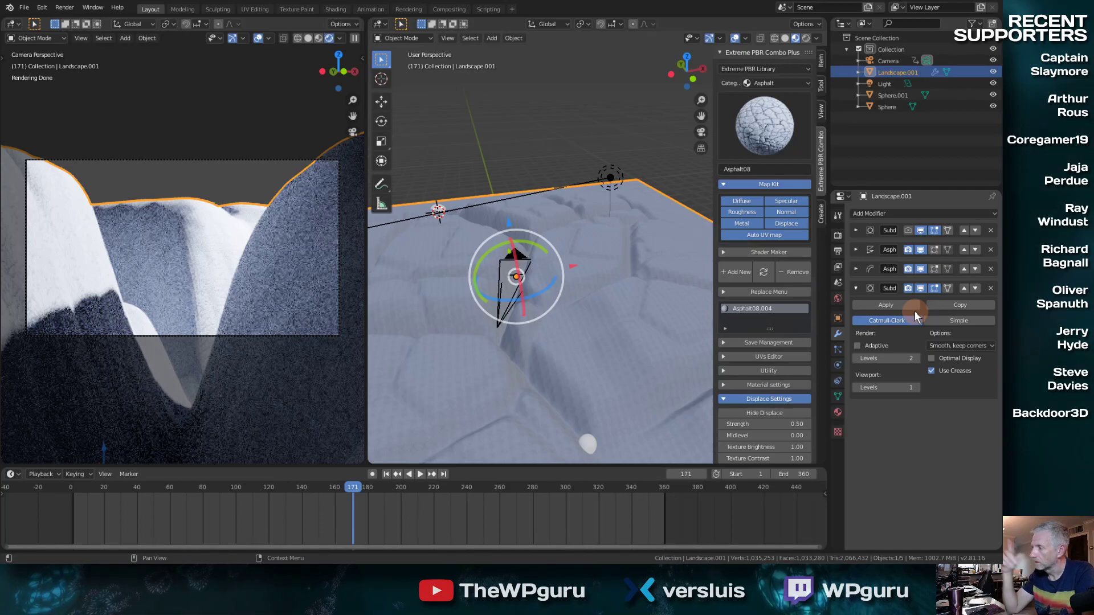
{"action": "left_click", "coordinate": [963, 289]}
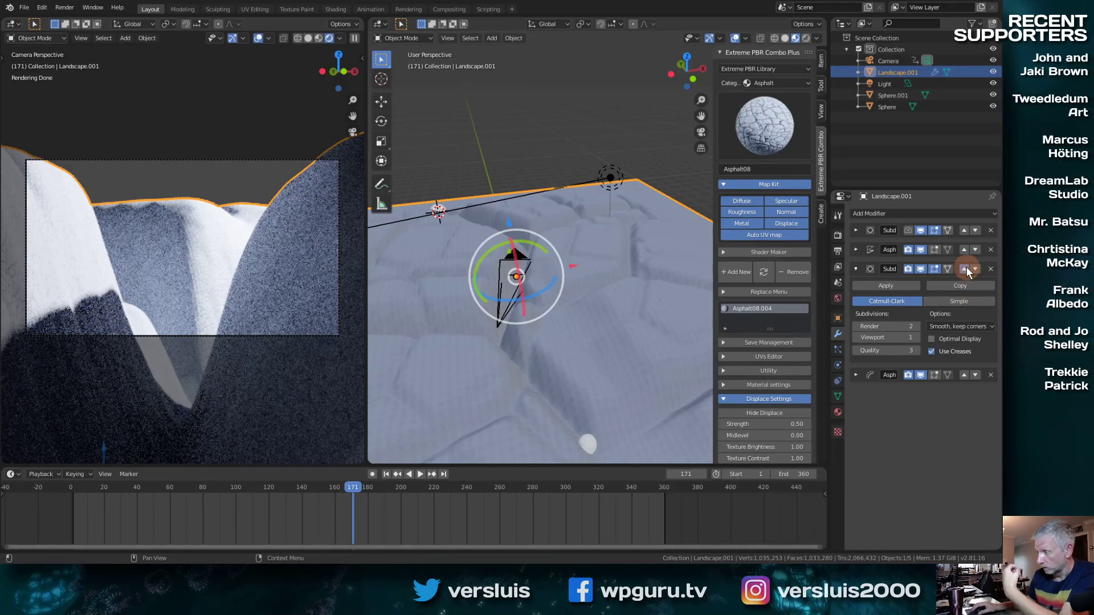
{"action": "left_click", "coordinate": [965, 269]}
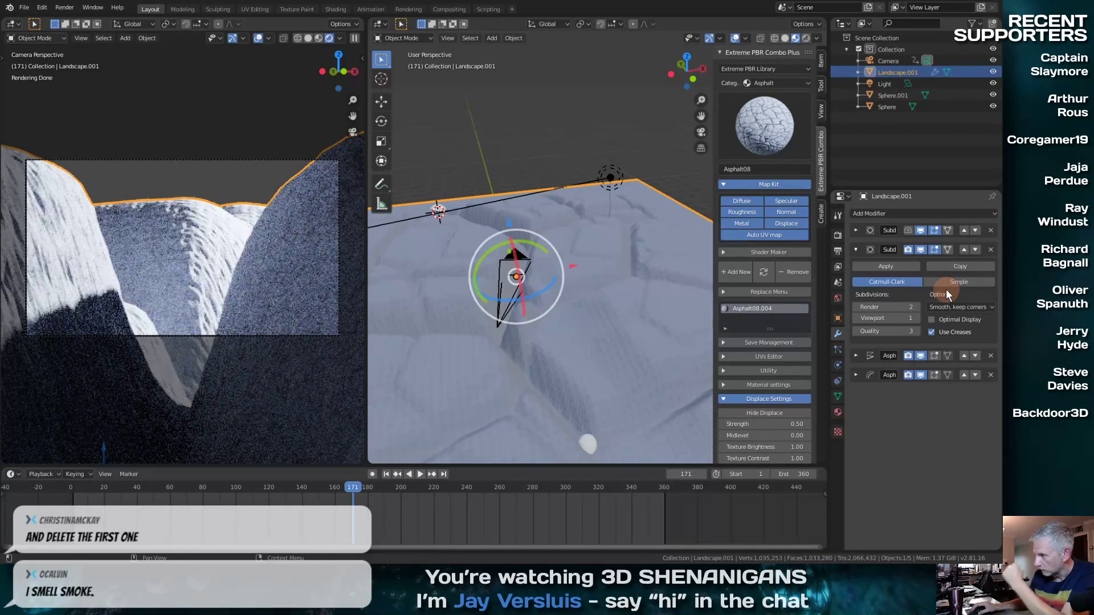
Delete both Subdivision modifiers and replace the landscape's material with Asphalt08 without the Displace map
{"action": "left_click", "coordinate": [991, 230]}
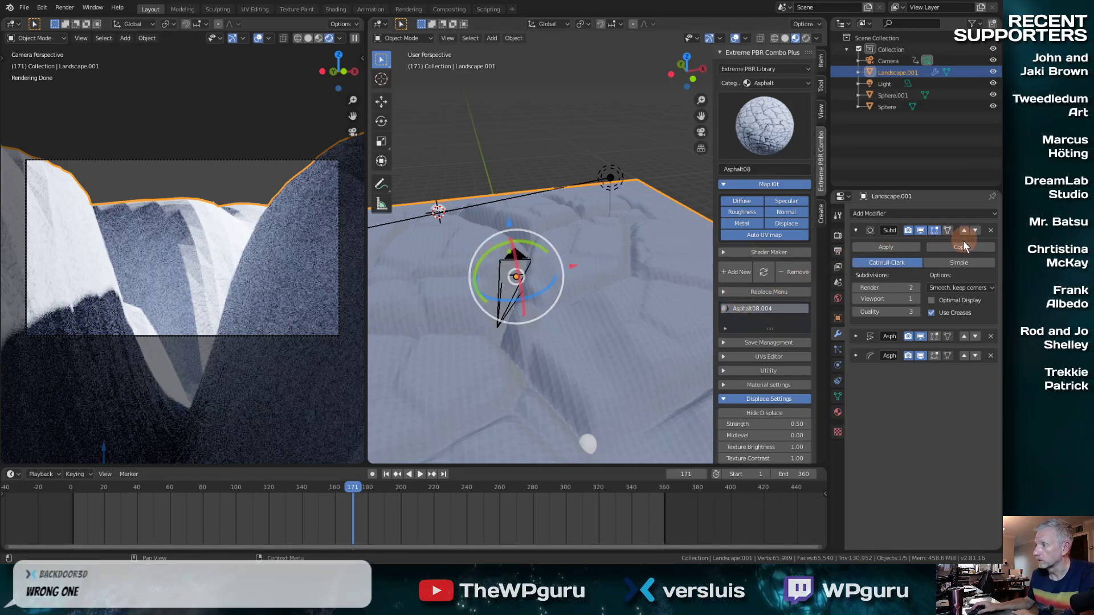
{"action": "left_click", "coordinate": [991, 230]}
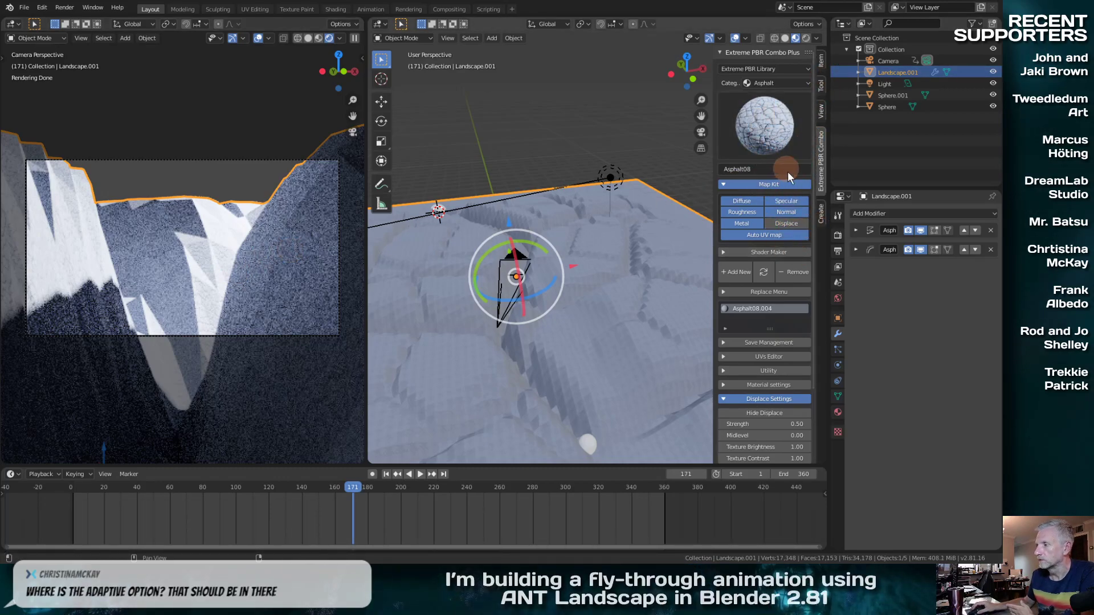
{"action": "left_click", "coordinate": [763, 274]}
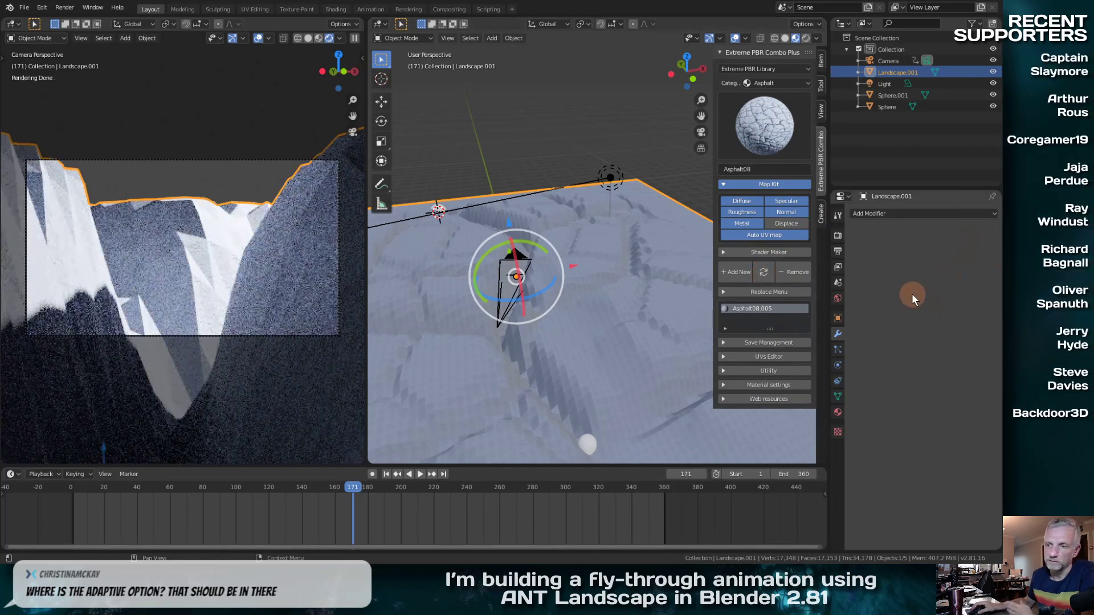
Add a Subdivision Surface modifier to the landscape and enable its Adaptive option
{"action": "left_click", "coordinate": [911, 213]}
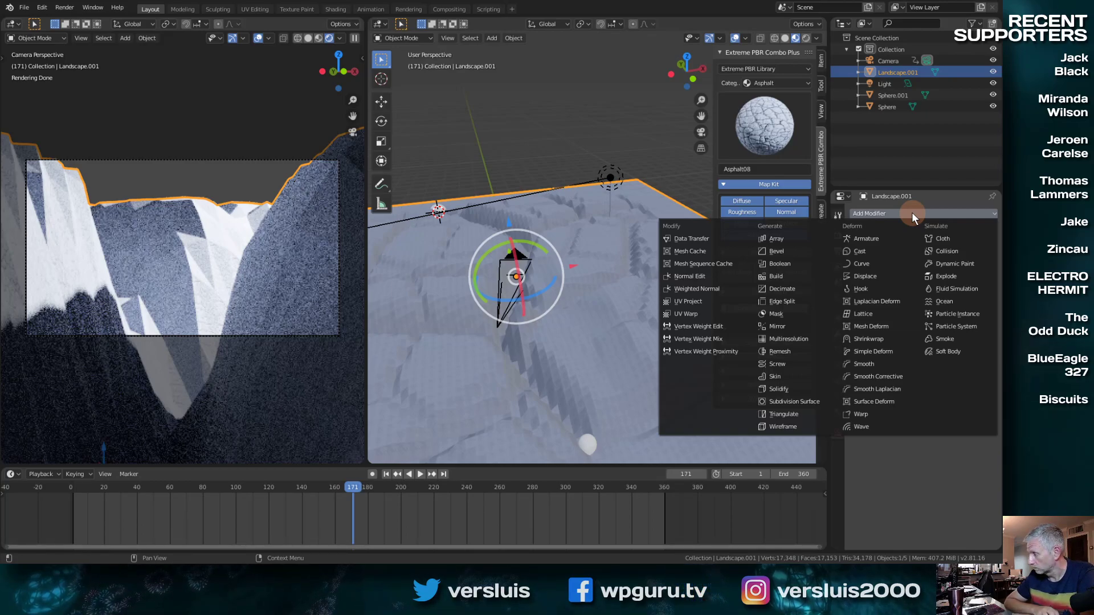
{"action": "left_click", "coordinate": [815, 403]}
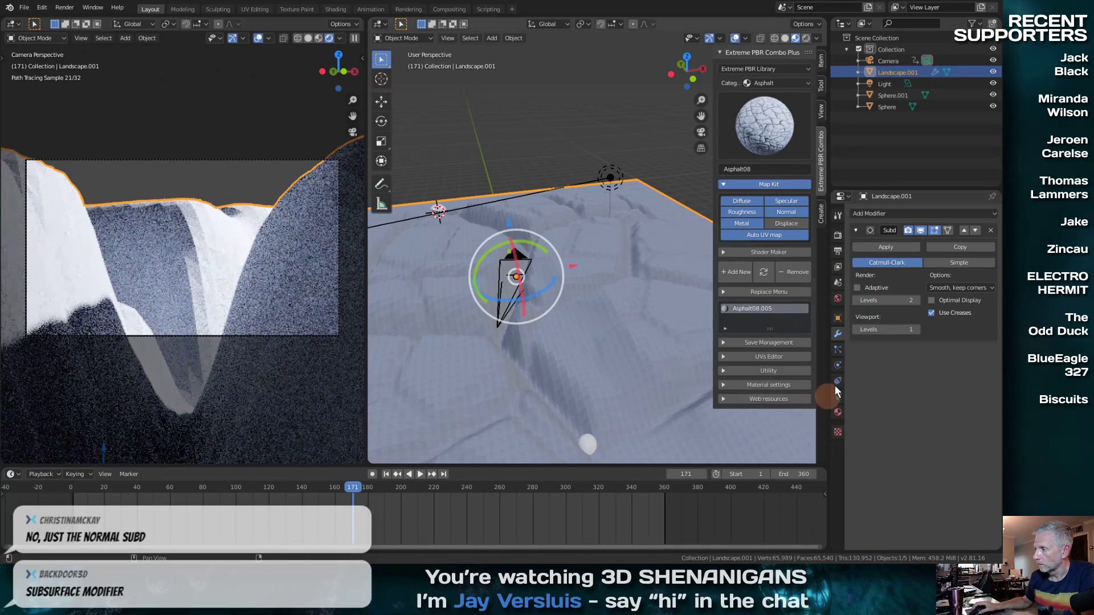
{"action": "left_click", "coordinate": [857, 288]}
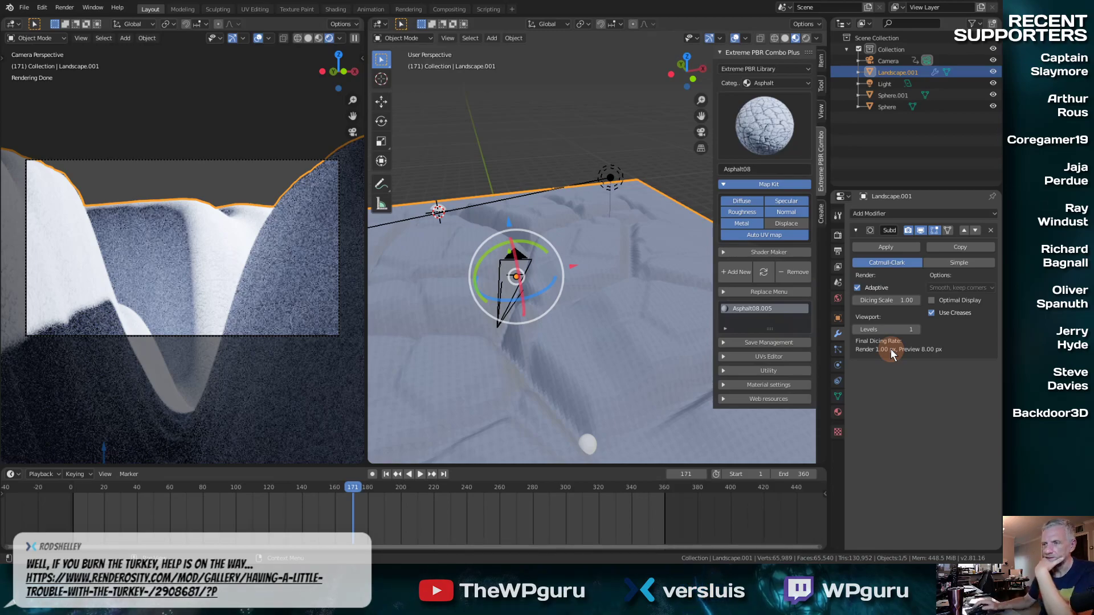
Render the current frame, 171, from the camera
{"action": "key", "text": "F12"}
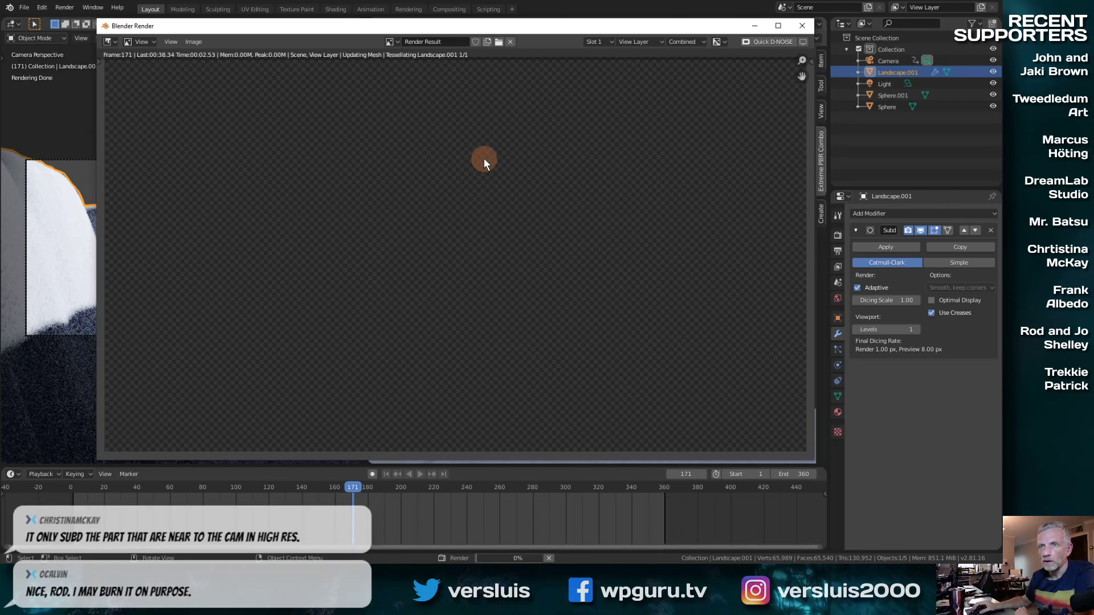
{"action": "left_click", "coordinate": [622, 197]}
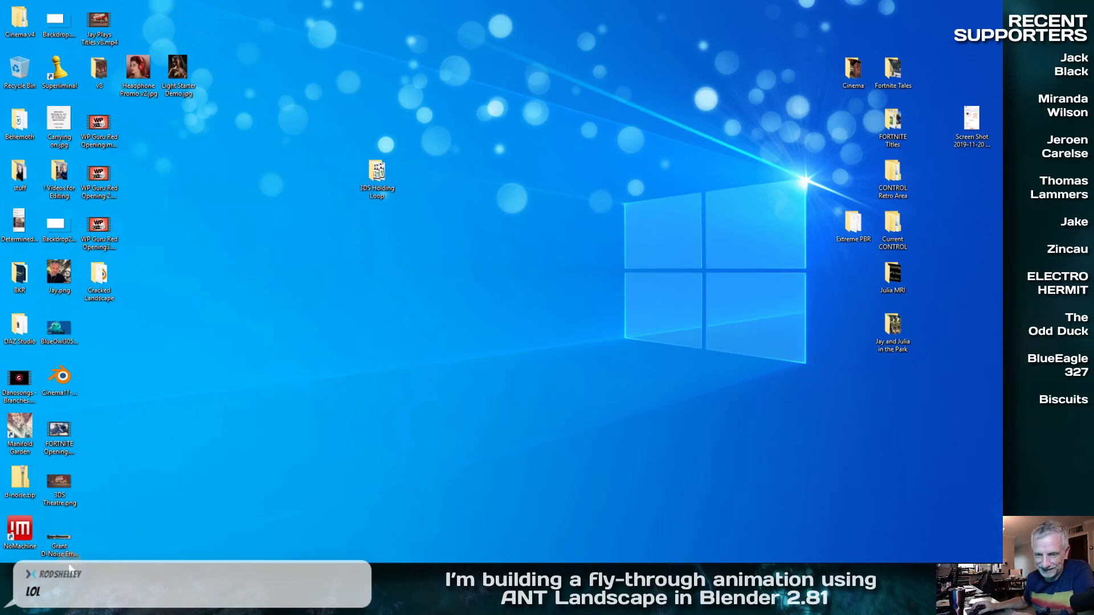
Start Blender 2.81 Release again and open the recent file Cracked-2.blend
{"action": "left_click", "coordinate": [10, 557]}
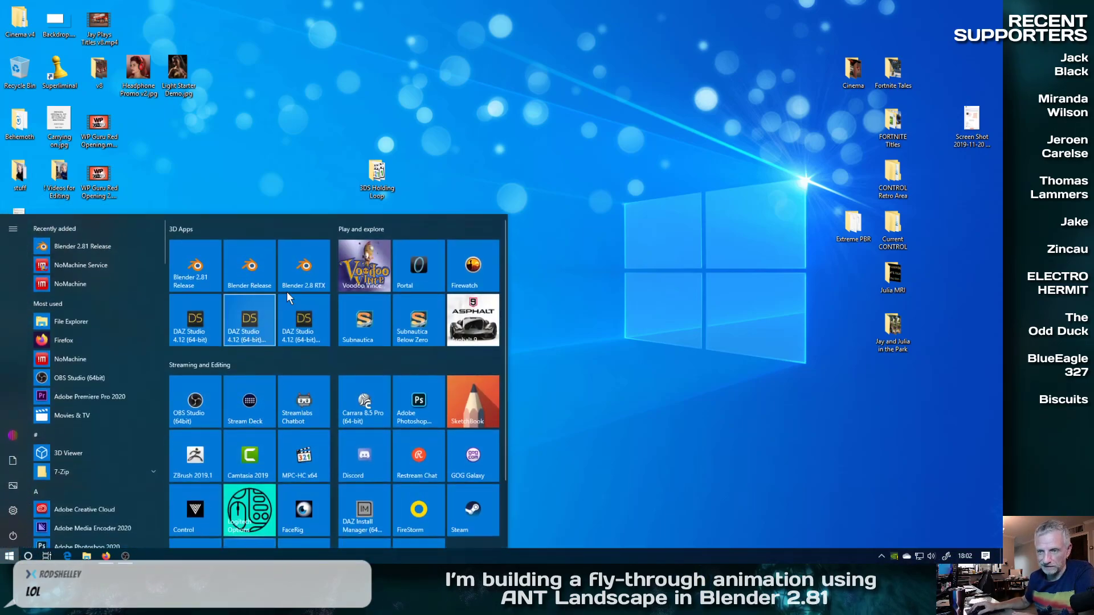
{"action": "left_click", "coordinate": [186, 274]}
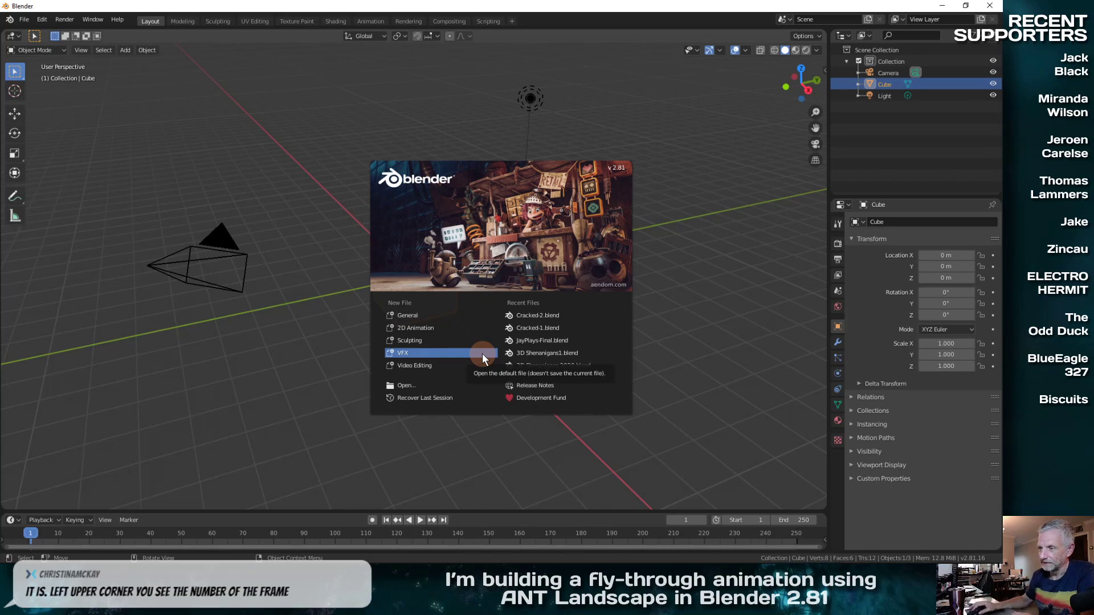
{"action": "left_click", "coordinate": [522, 317]}
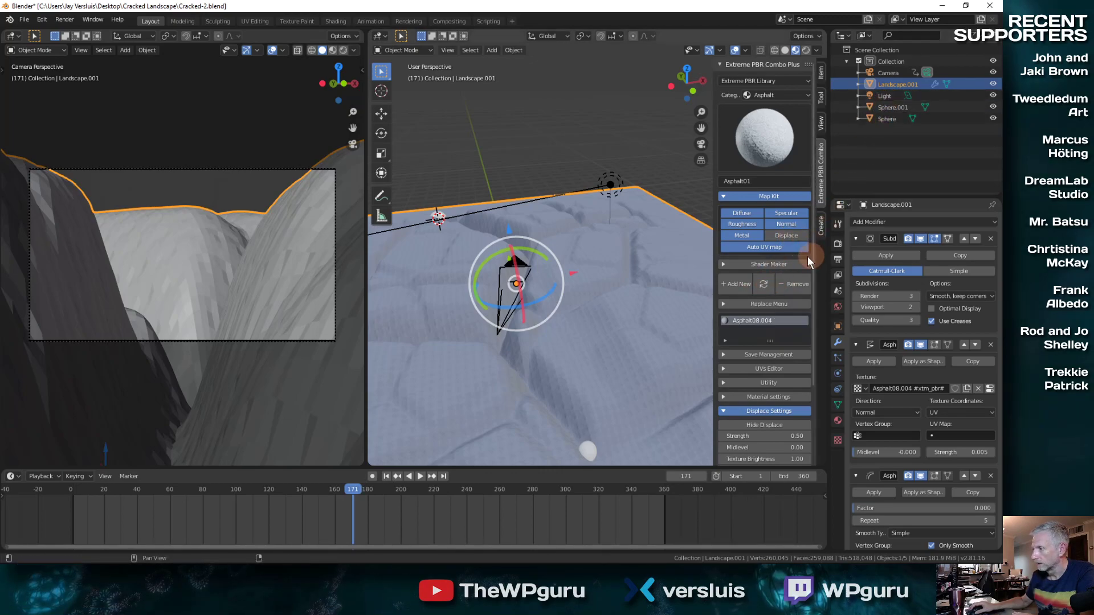
Replace the landscape's material with Asphalt01 without the Displace map and move the timeline to frame 174
{"action": "left_click", "coordinate": [764, 284]}
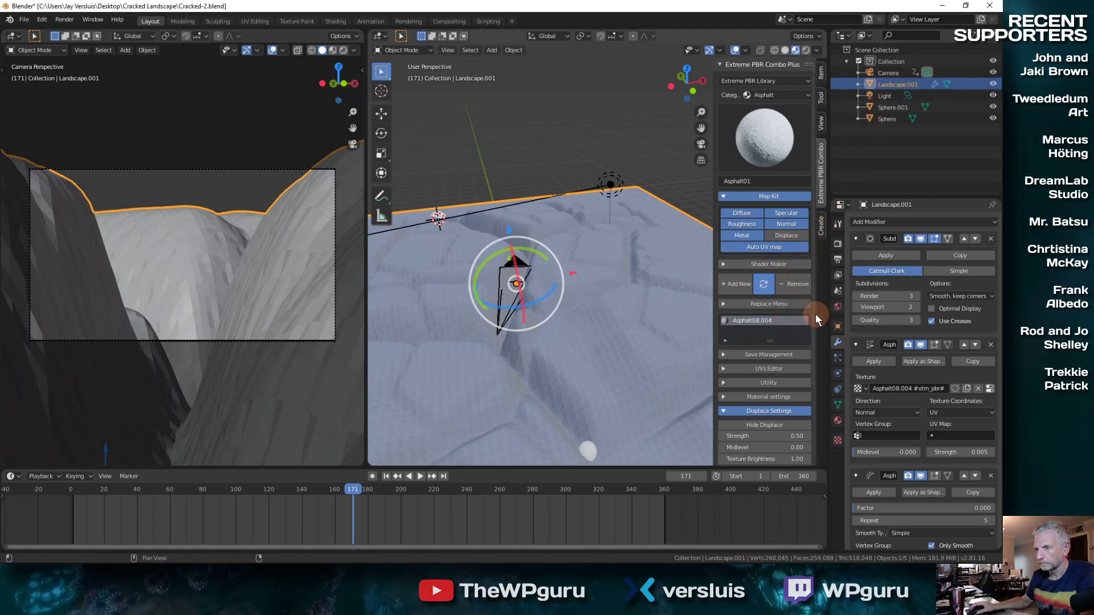
{"action": "left_click", "coordinate": [747, 284]}
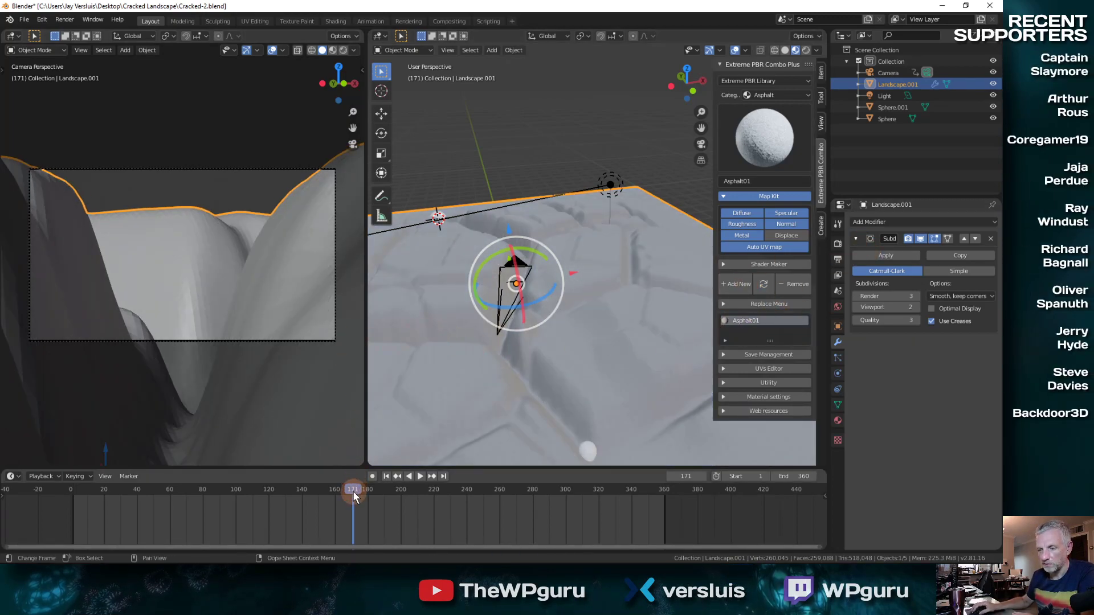
{"action": "mouse_move", "coordinate": [352, 492]}
{"action": "left_mouse_down"}
{"action": "mouse_move", "coordinate": [341, 491]}
{"action": "mouse_move", "coordinate": [358, 492]}
{"action": "left_mouse_up"}
Set the Cycles render device to CUDA with the GeForce RTX 2080 in the preferences and close them
{"action": "left_click", "coordinate": [40, 20]}
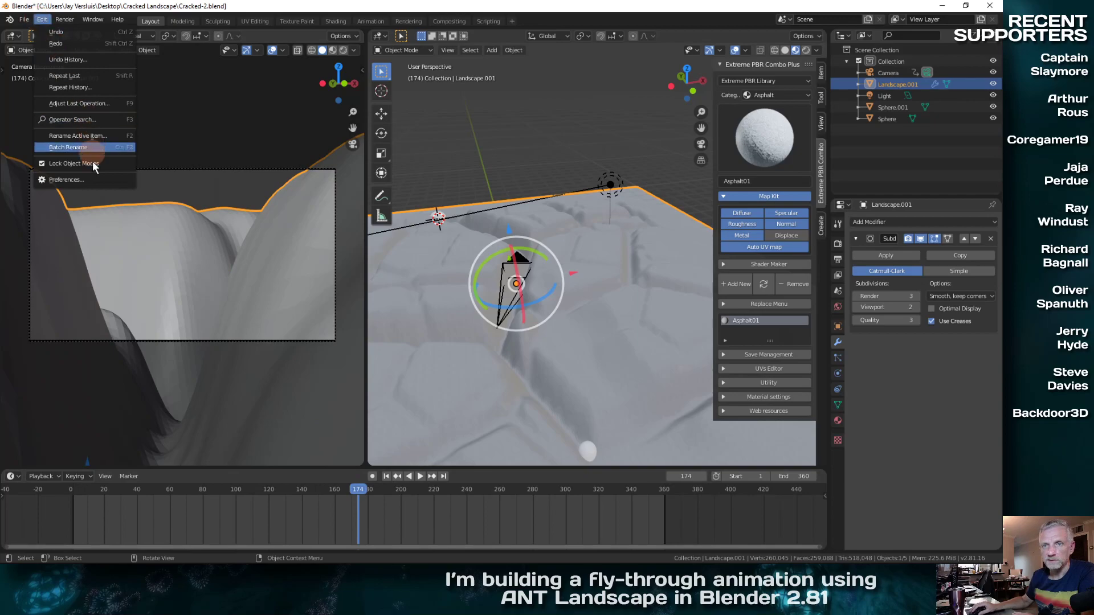
{"action": "left_click", "coordinate": [92, 176]}
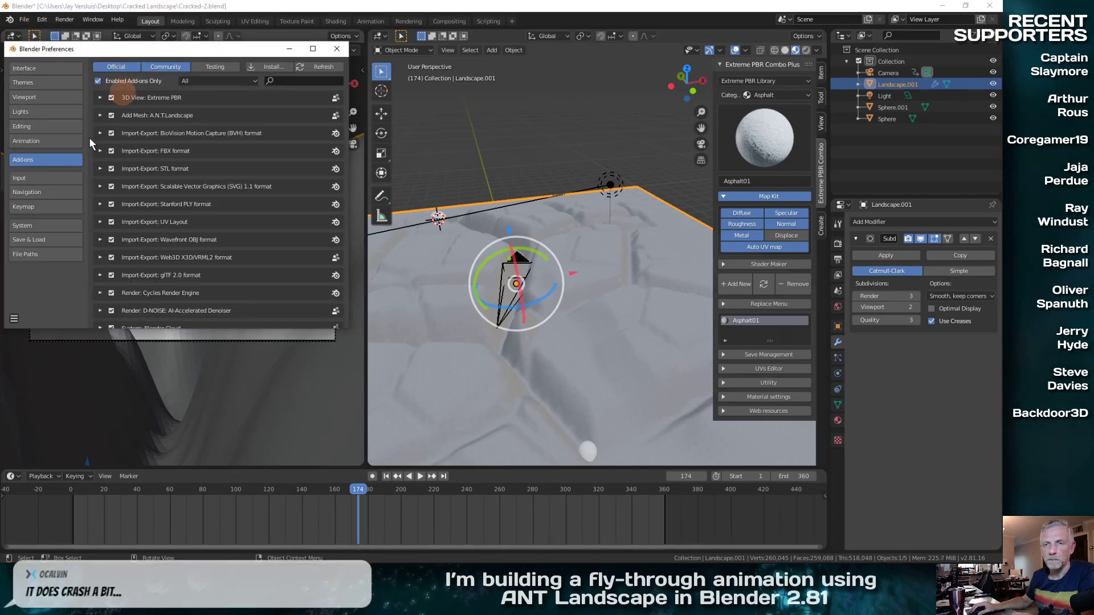
{"action": "left_click", "coordinate": [50, 226]}
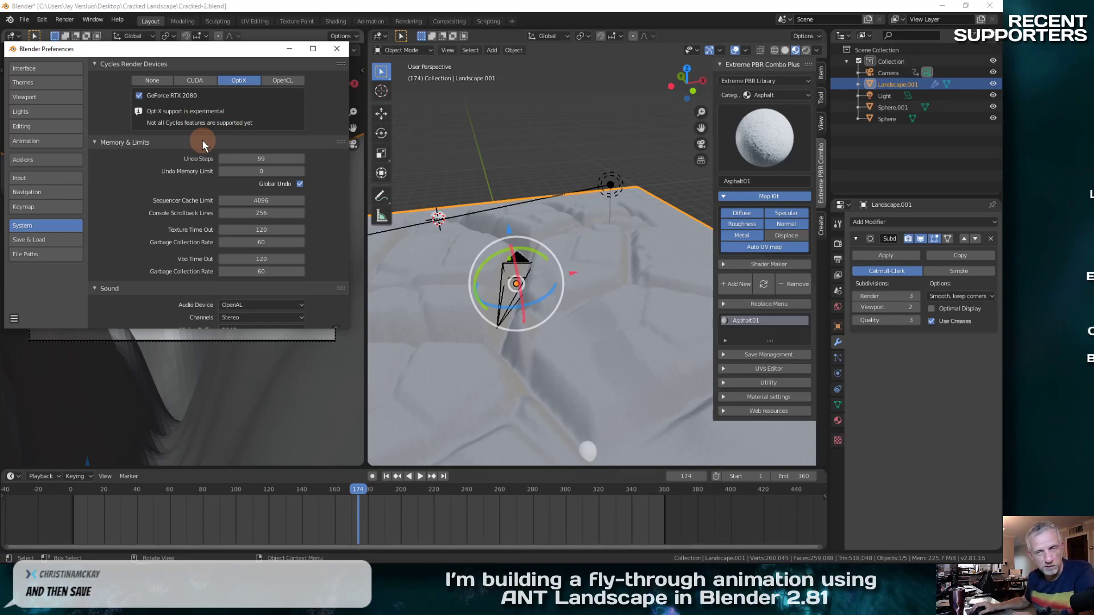
{"action": "left_click", "coordinate": [201, 82]}
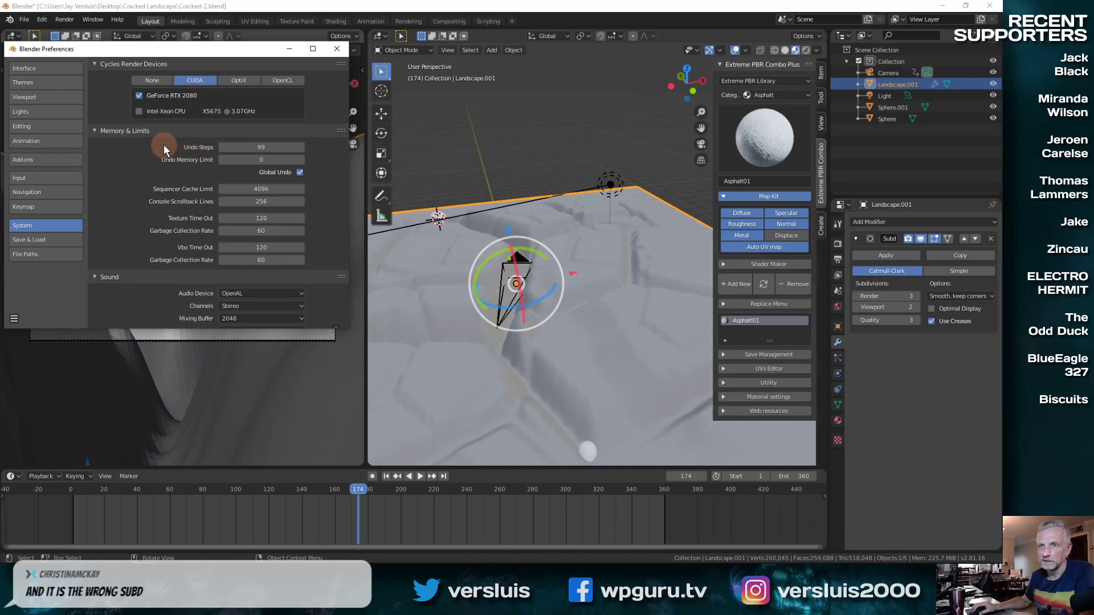
{"action": "left_click", "coordinate": [338, 49]}
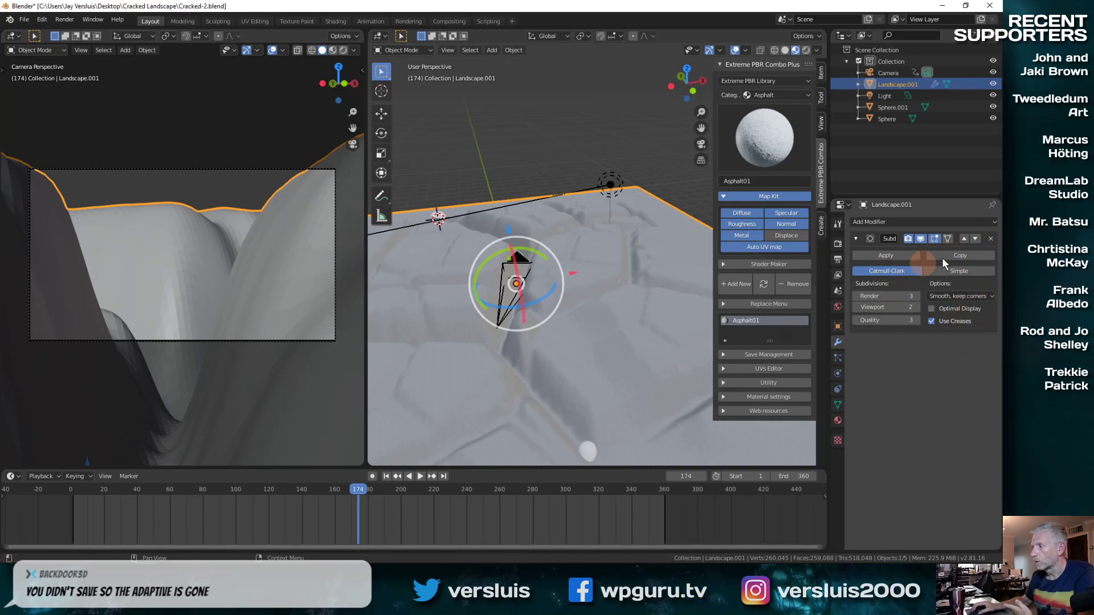
Replace the landscape's Subdivision modifier with a newly added Subdivision Surface modifier
{"action": "left_click", "coordinate": [991, 239]}
{"action": "left_click", "coordinate": [910, 222]}
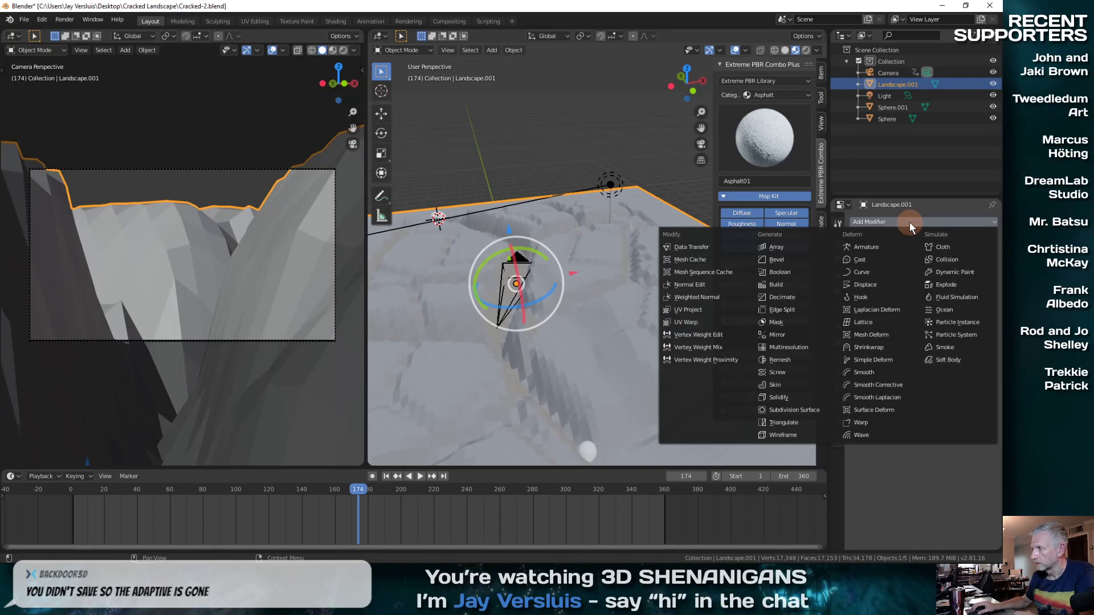
{"action": "left_click", "coordinate": [811, 410]}
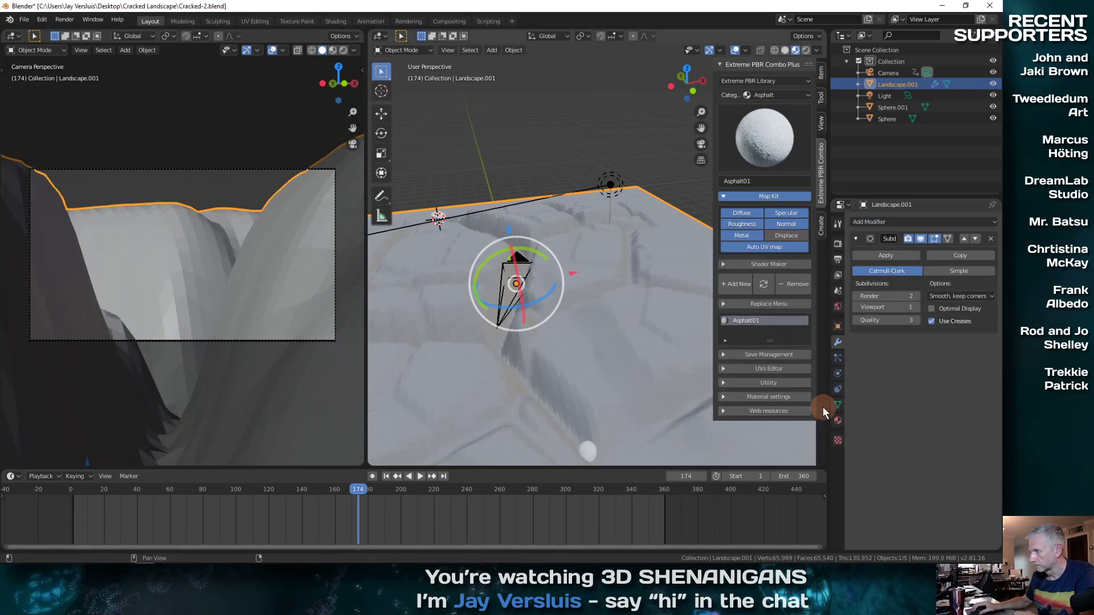
Remove the landscape's Subdivision modifier and set the render engine to Cycles with GPU Compute as the device
{"action": "left_click", "coordinate": [991, 238]}
{"action": "left_click", "coordinate": [838, 244]}
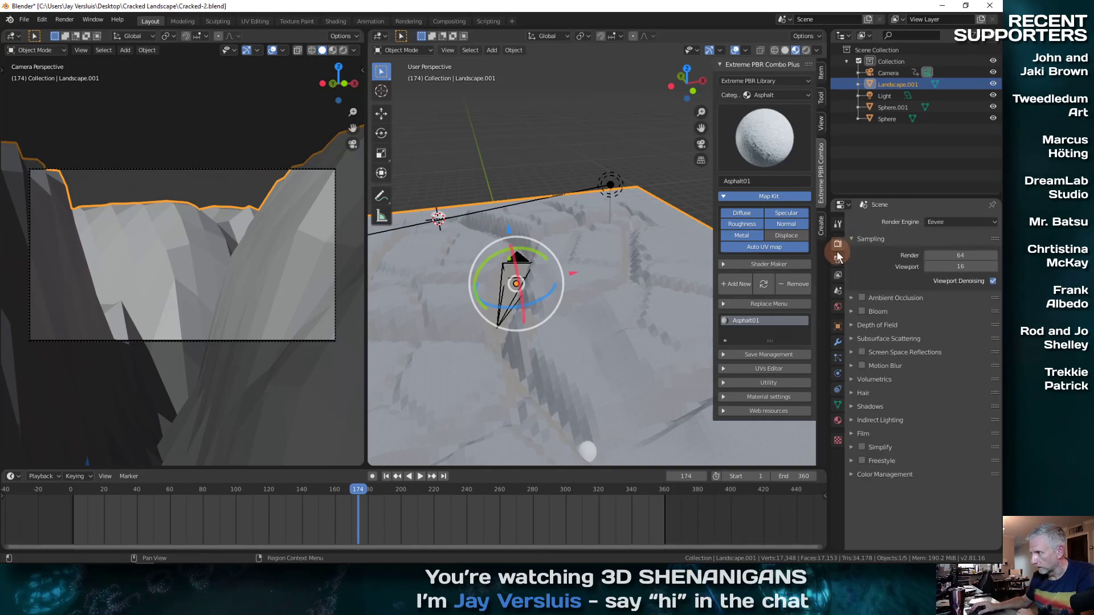
{"action": "left_click", "coordinate": [950, 220]}
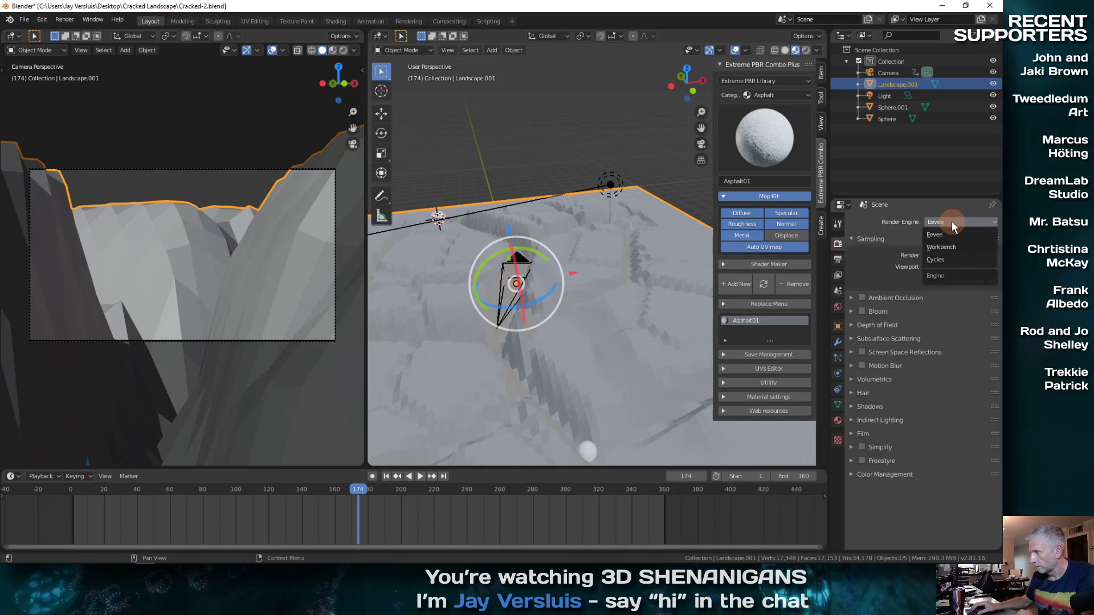
{"action": "left_click", "coordinate": [950, 258]}
{"action": "left_click", "coordinate": [979, 251]}
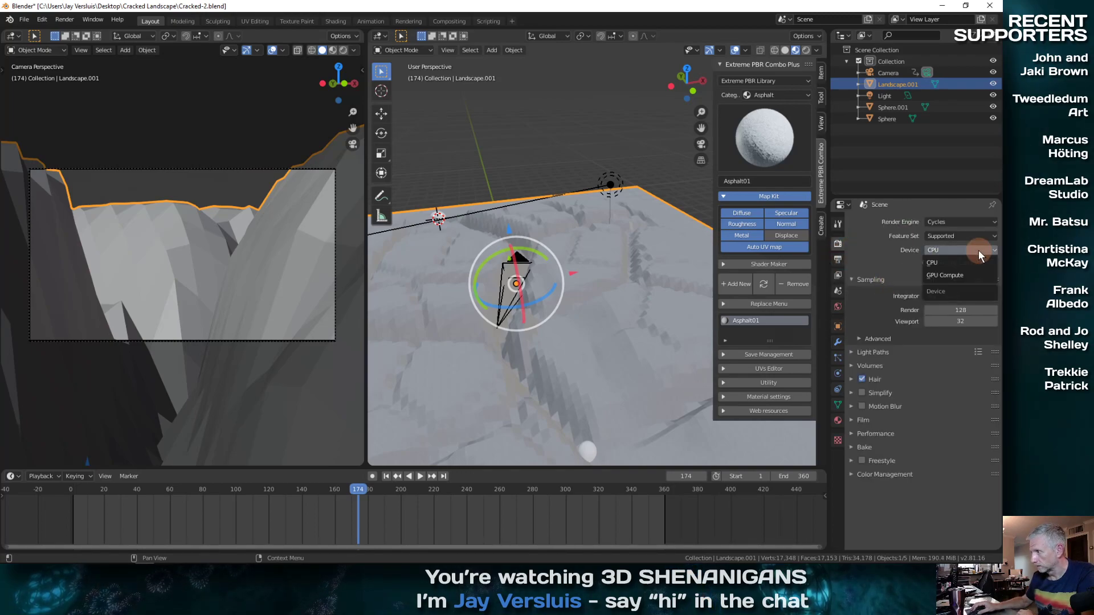
{"action": "left_click", "coordinate": [950, 275]}
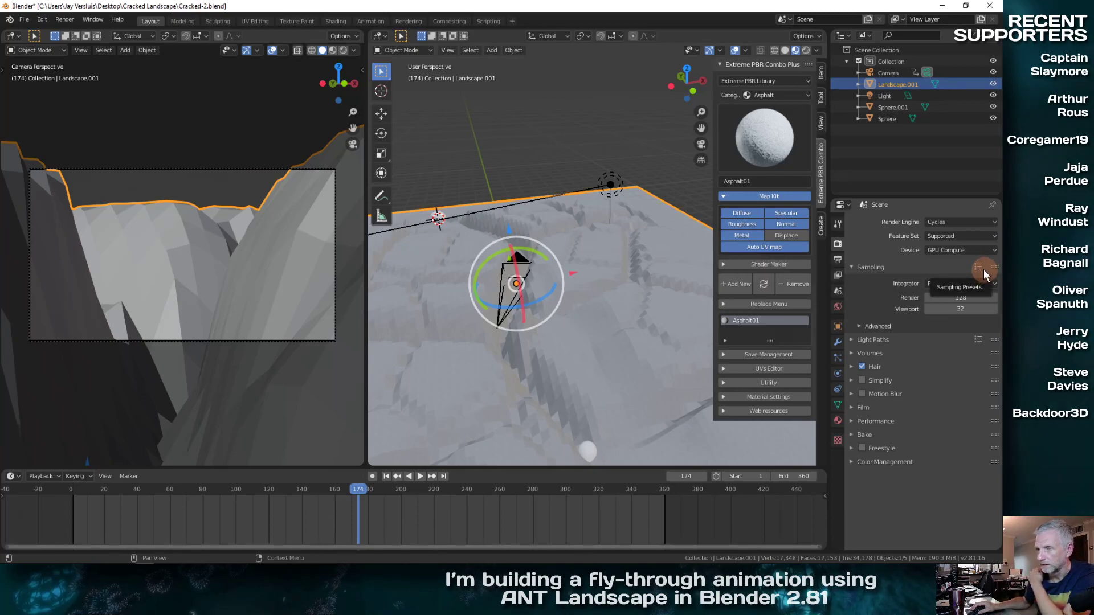
Switch the Cycles render device to OptiX in the preferences and look at the available feature sets
{"action": "left_click", "coordinate": [48, 17]}
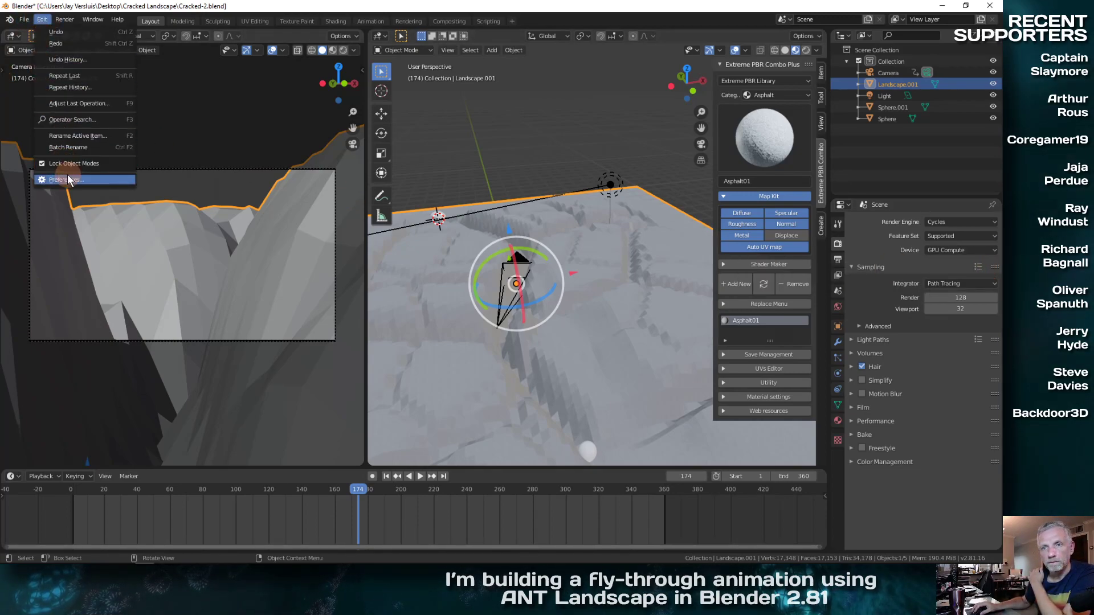
{"action": "left_click", "coordinate": [67, 177]}
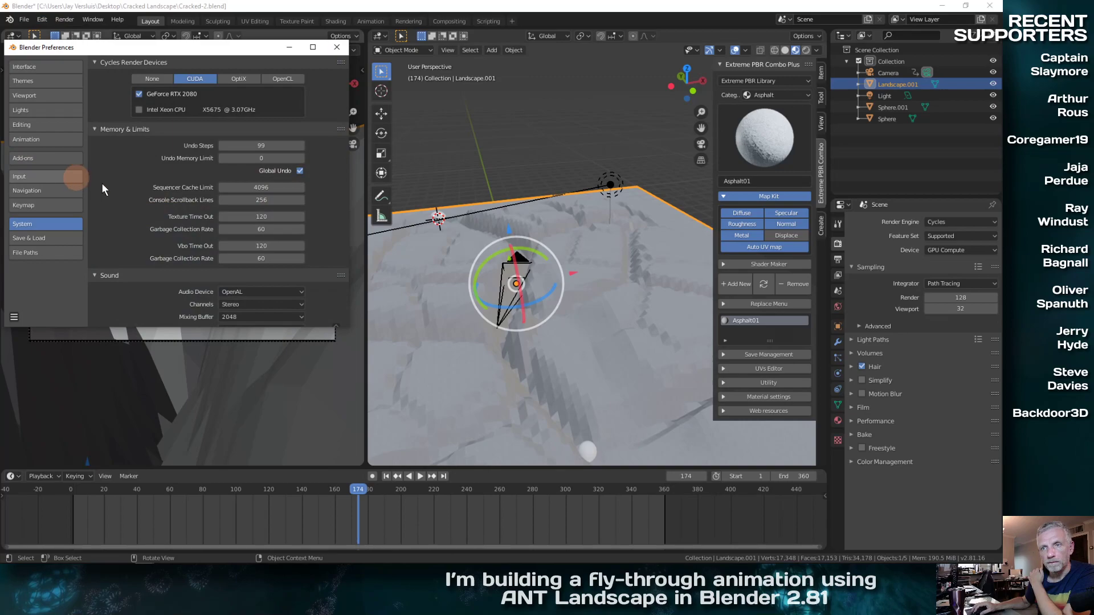
{"action": "left_click", "coordinate": [238, 79]}
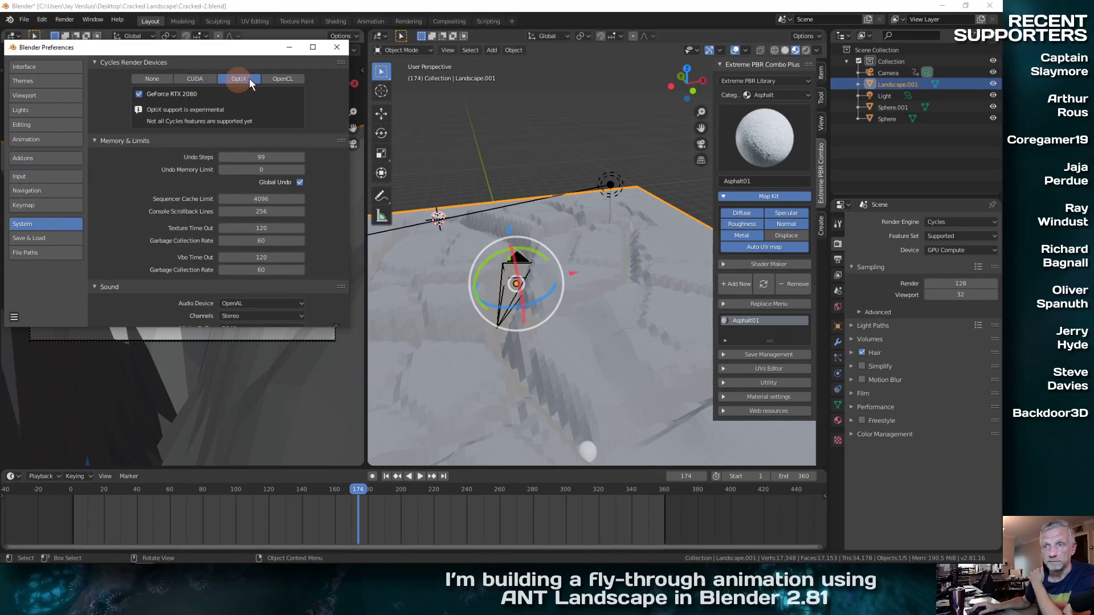
{"action": "left_click", "coordinate": [337, 48]}
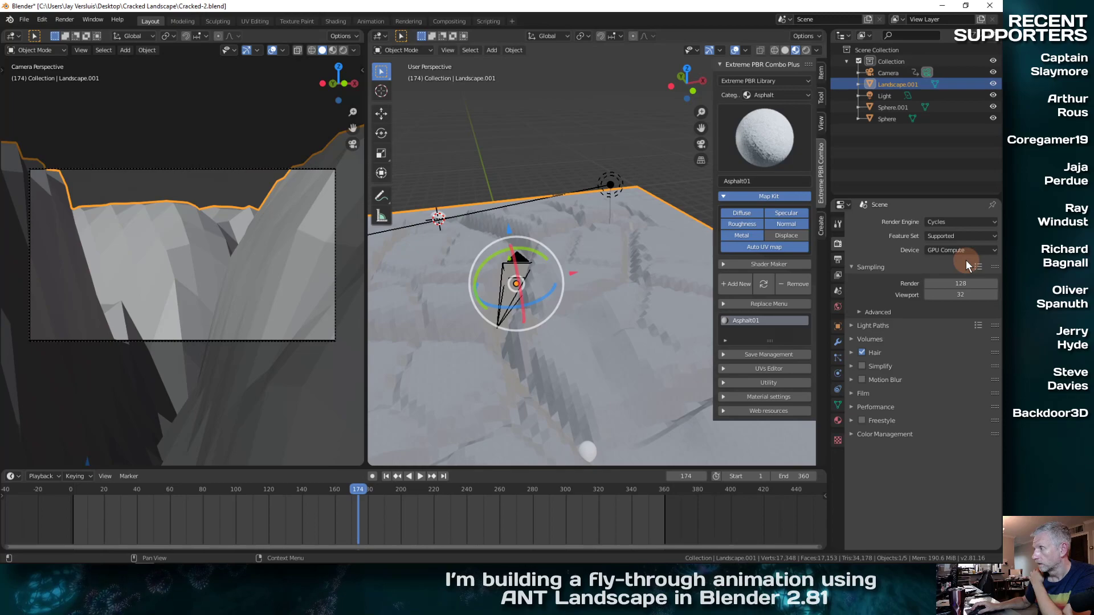
{"action": "left_click", "coordinate": [987, 236]}
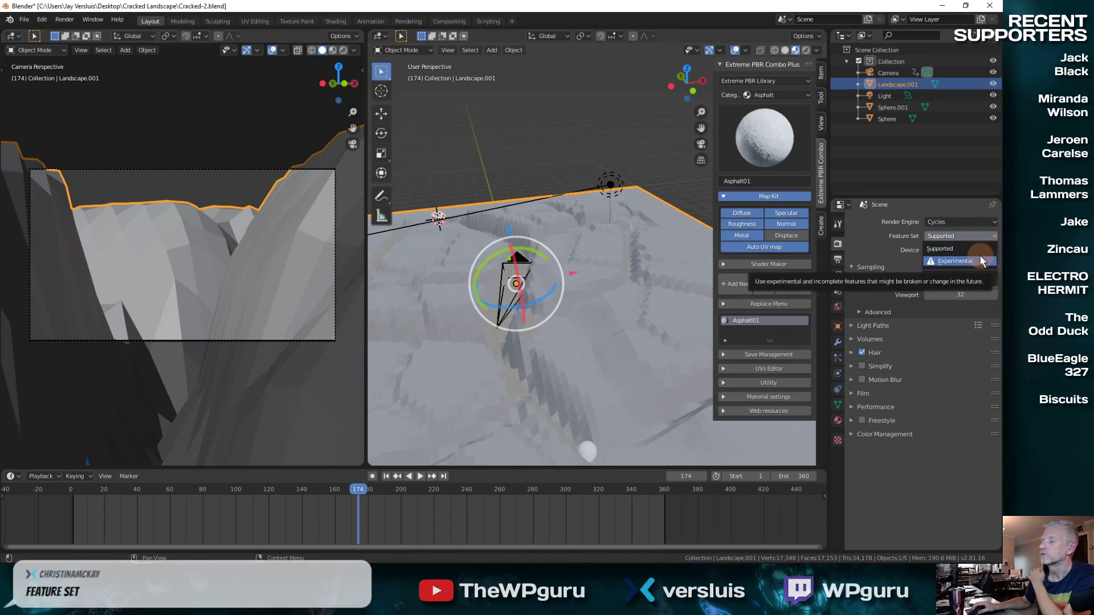
Set the Cycles render device back to CUDA in the preferences and close them
{"action": "left_click", "coordinate": [47, 24]}
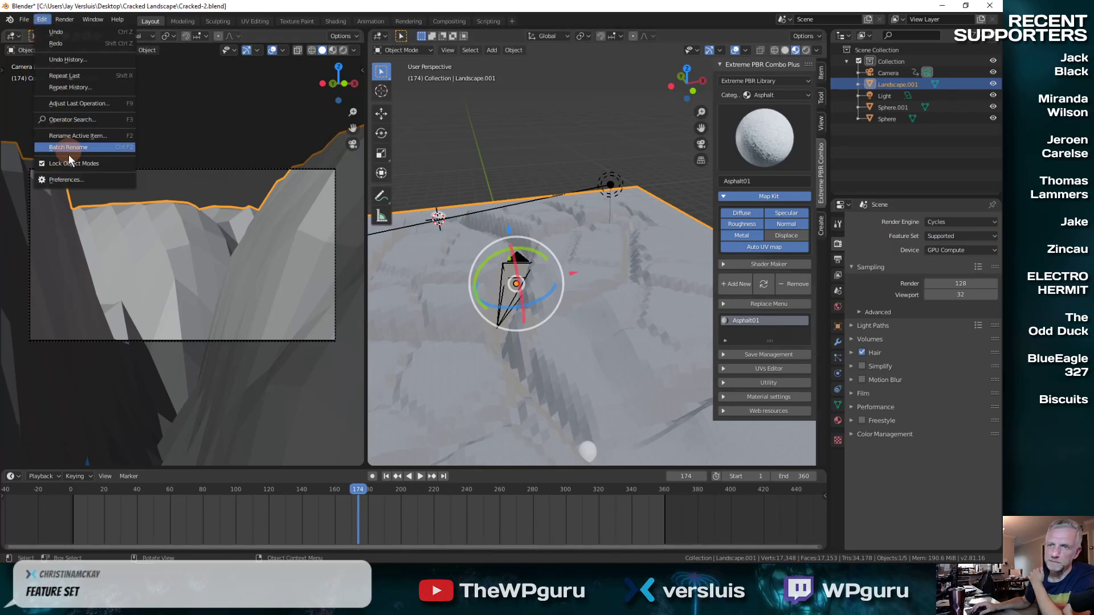
{"action": "left_click", "coordinate": [72, 182]}
{"action": "left_click", "coordinate": [193, 86]}
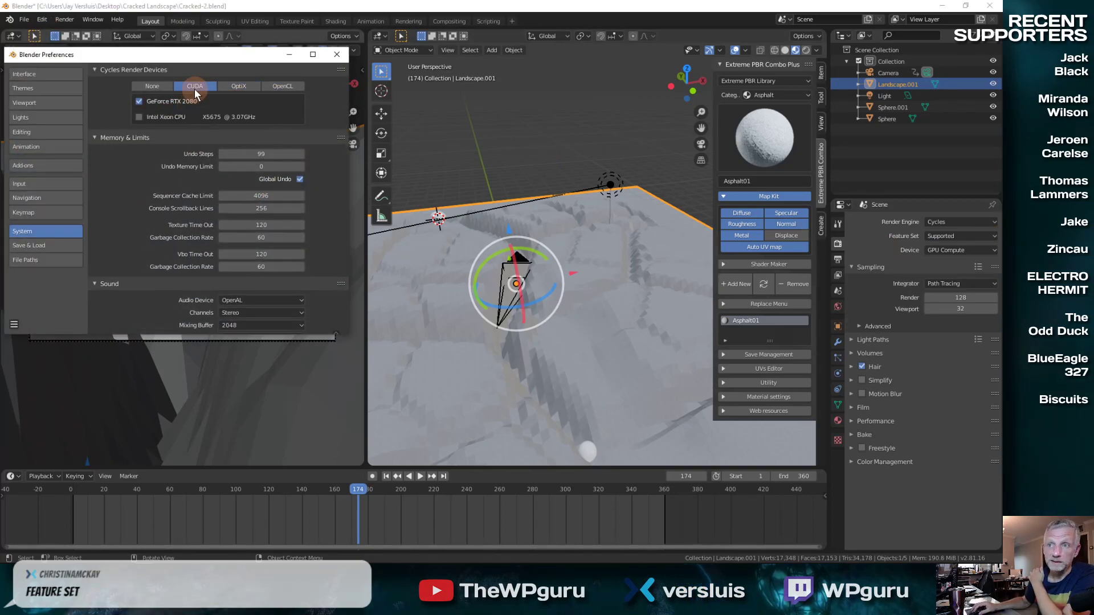
{"action": "left_click", "coordinate": [337, 54]}
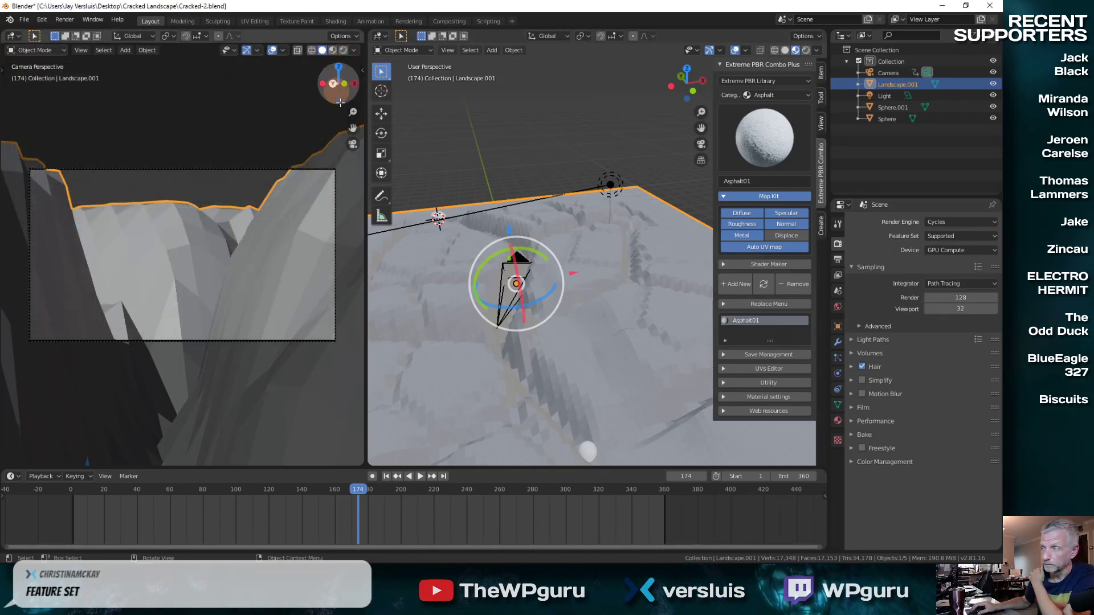
Set the Cycles feature set to Experimental and give the landscape a Subdivision Surface modifier with Adaptive enabled
{"action": "left_click", "coordinate": [961, 235]}
{"action": "left_click", "coordinate": [949, 261]}
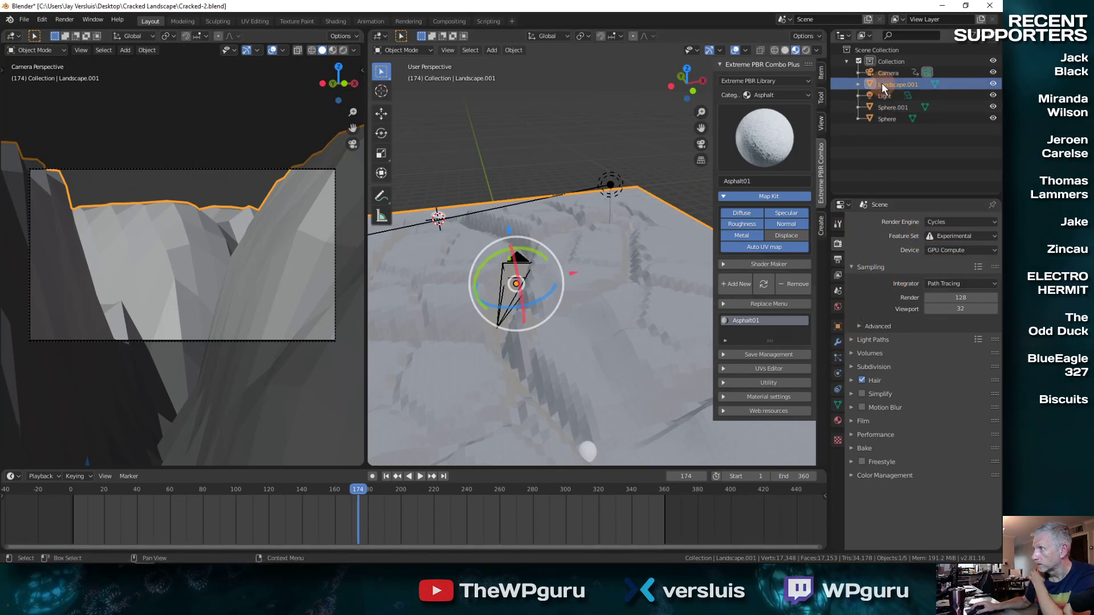
{"action": "left_click", "coordinate": [838, 342]}
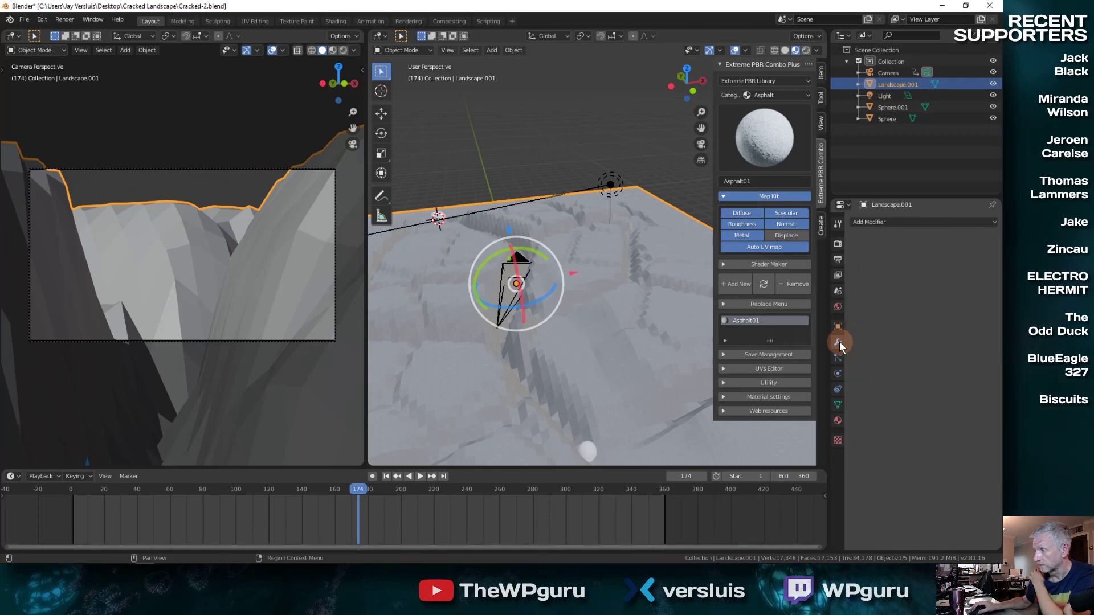
{"action": "left_click", "coordinate": [929, 222]}
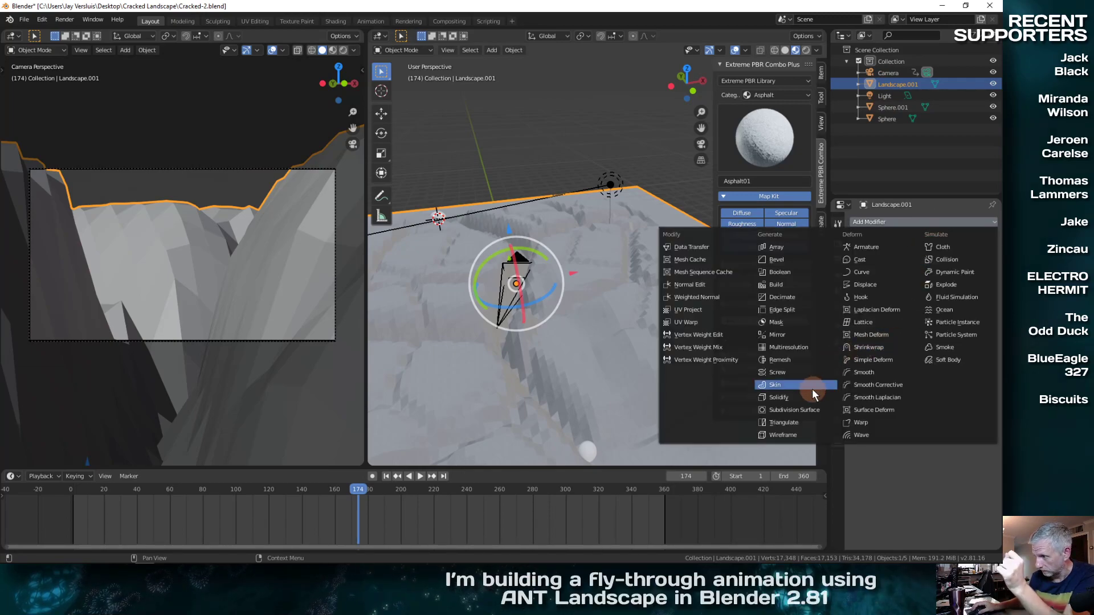
{"action": "left_click", "coordinate": [807, 410]}
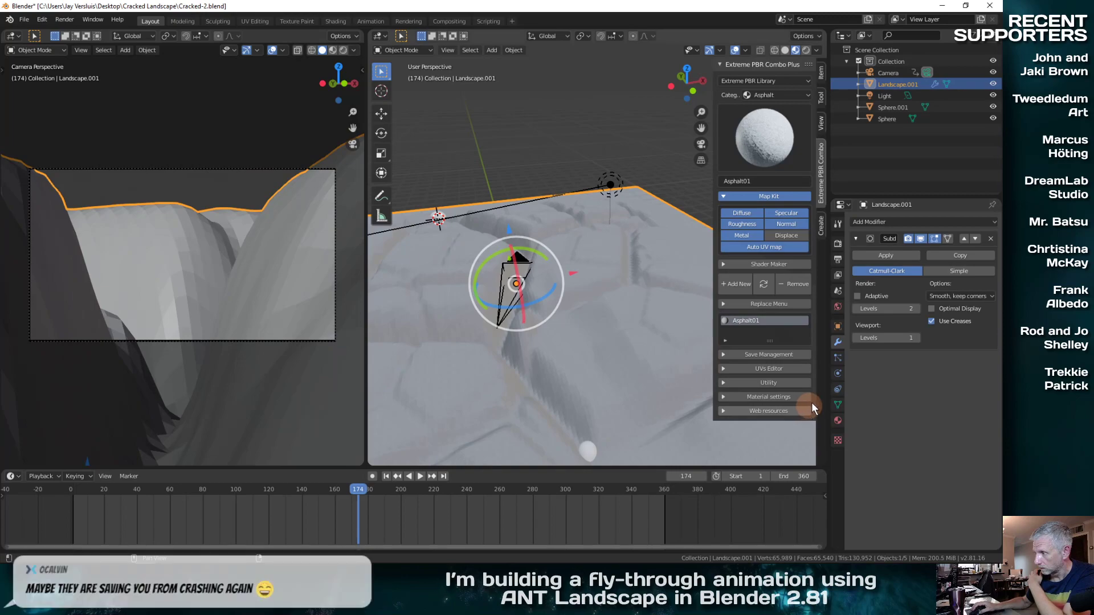
{"action": "left_click", "coordinate": [857, 296]}
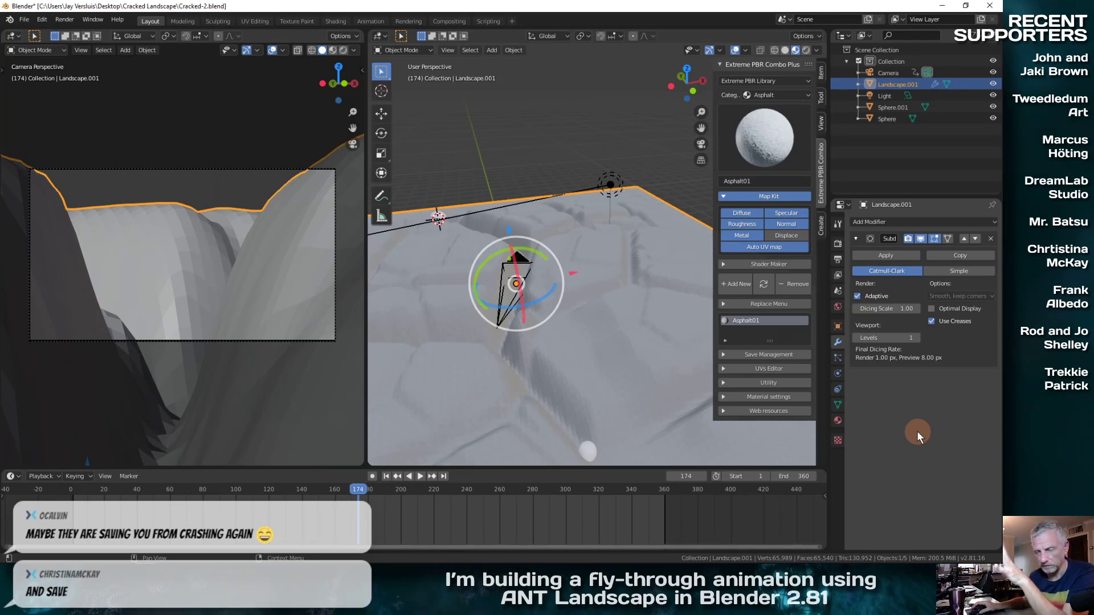
Save the project as a new incremental file named Cracked-3.blend
{"action": "left_click", "coordinate": [23, 21]}
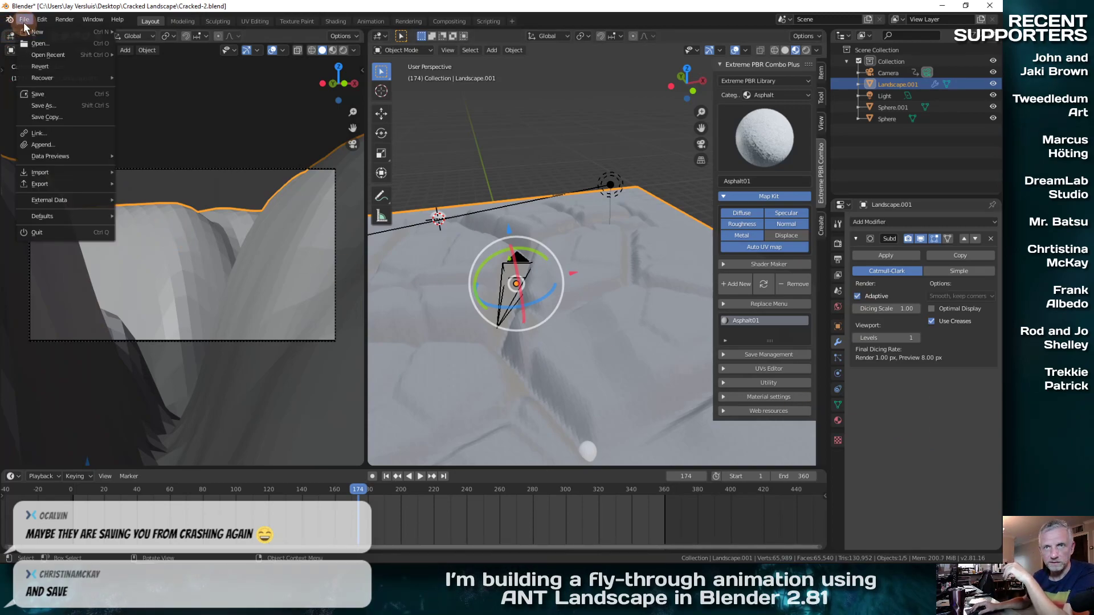
{"action": "left_click", "coordinate": [79, 106]}
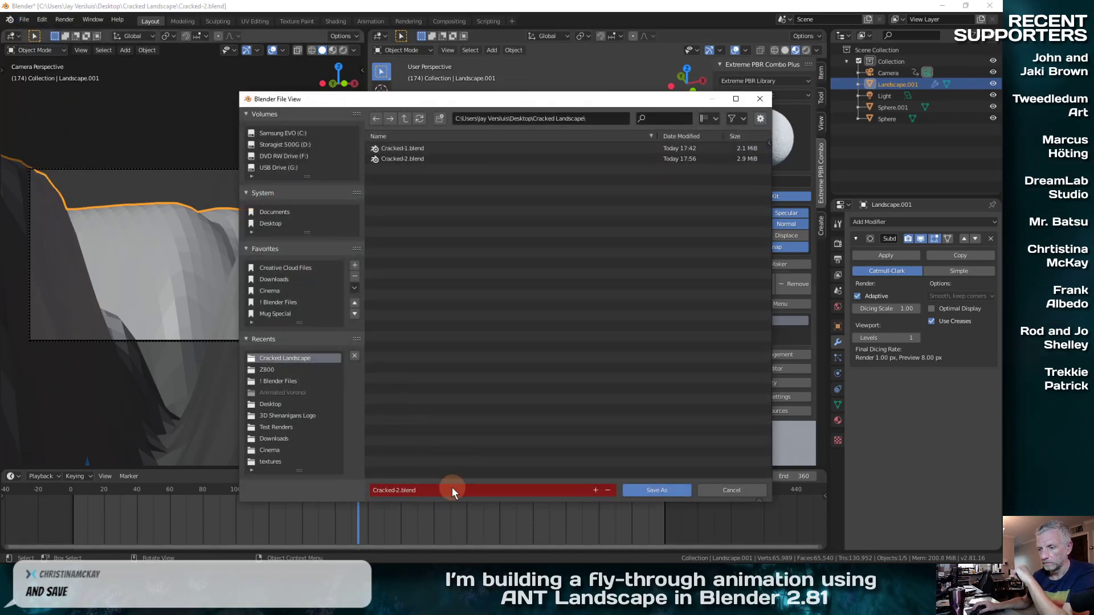
{"action": "key", "text": "KP_Add"}
{"action": "left_click", "coordinate": [647, 489]}
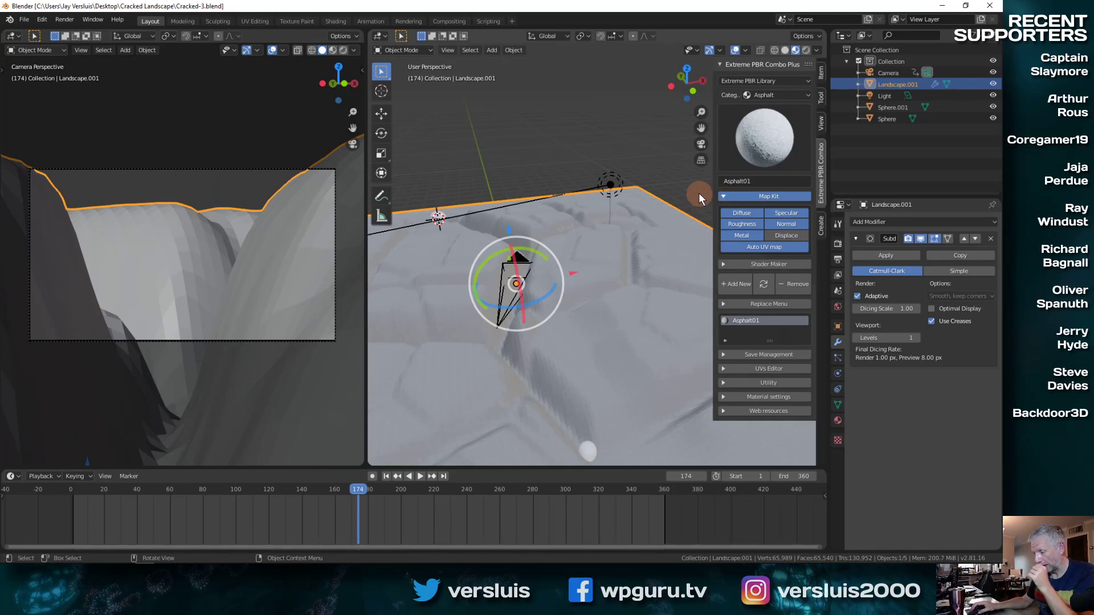
Hide the material library sidebar, enlarge the camera viewport and render frame 174 with Cycles
{"action": "key", "text": "n"}
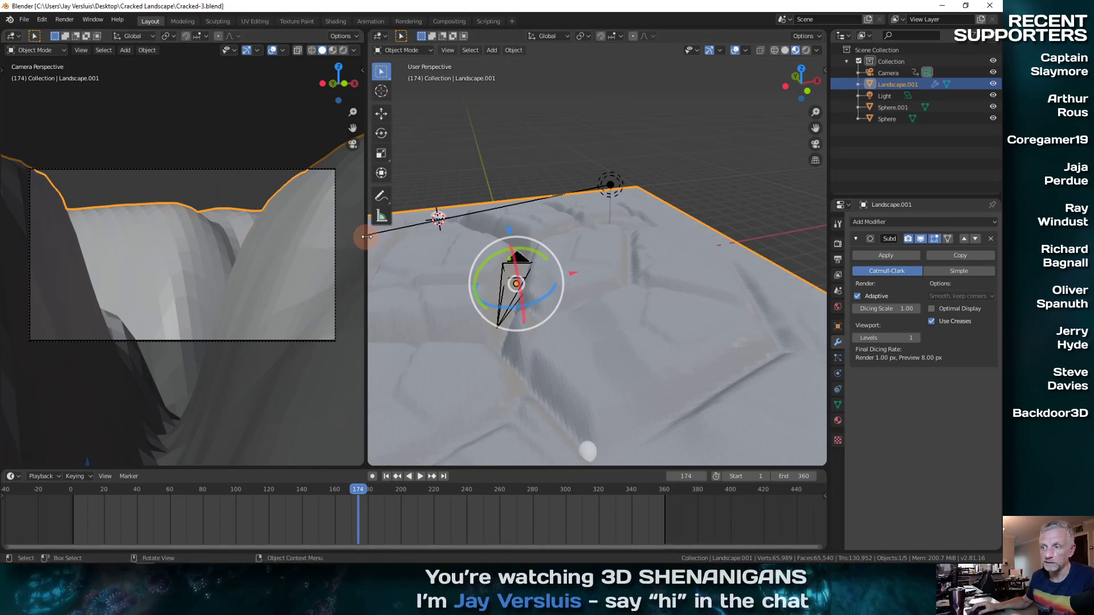
{"action": "left_click_drag", "start_coordinate": [366, 237], "coordinate": [758, 219]}
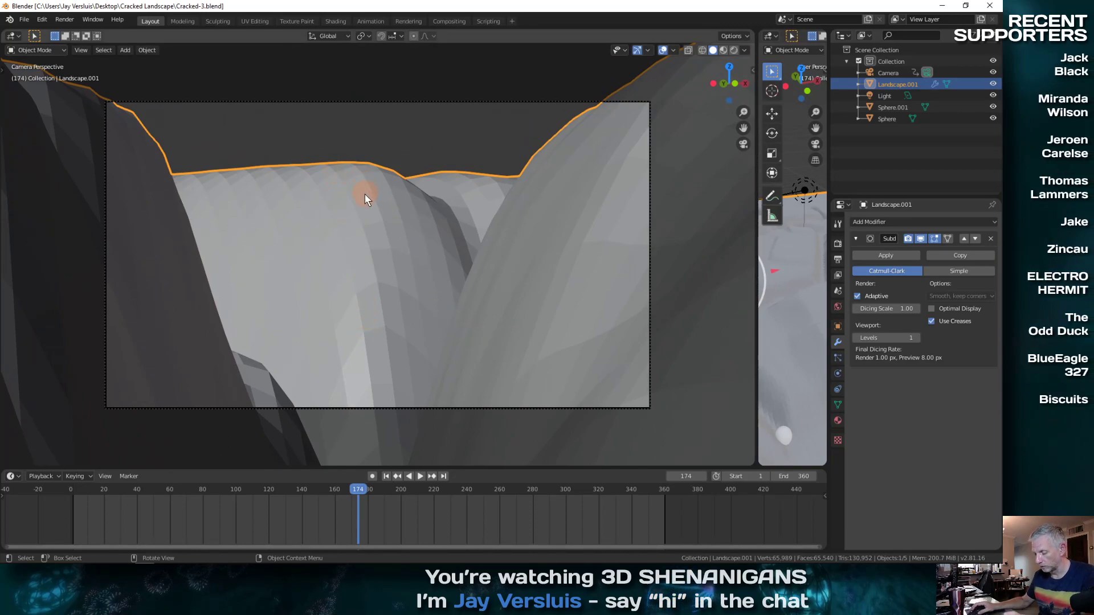
{"action": "key", "text": "F12"}
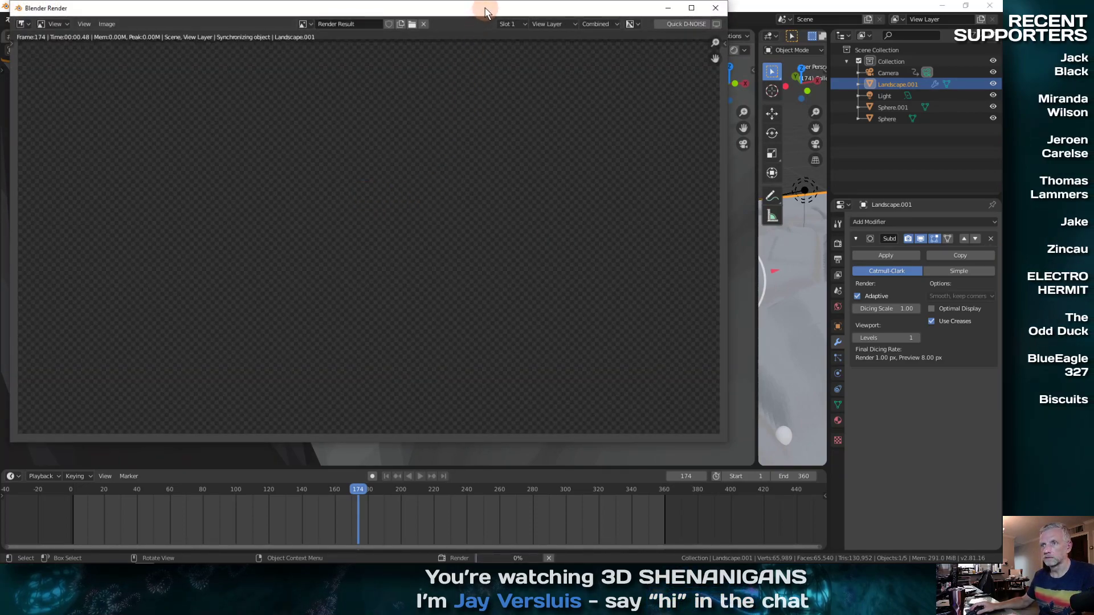
{"action": "left_click_drag", "start_coordinate": [485, 11], "coordinate": [581, 27]}
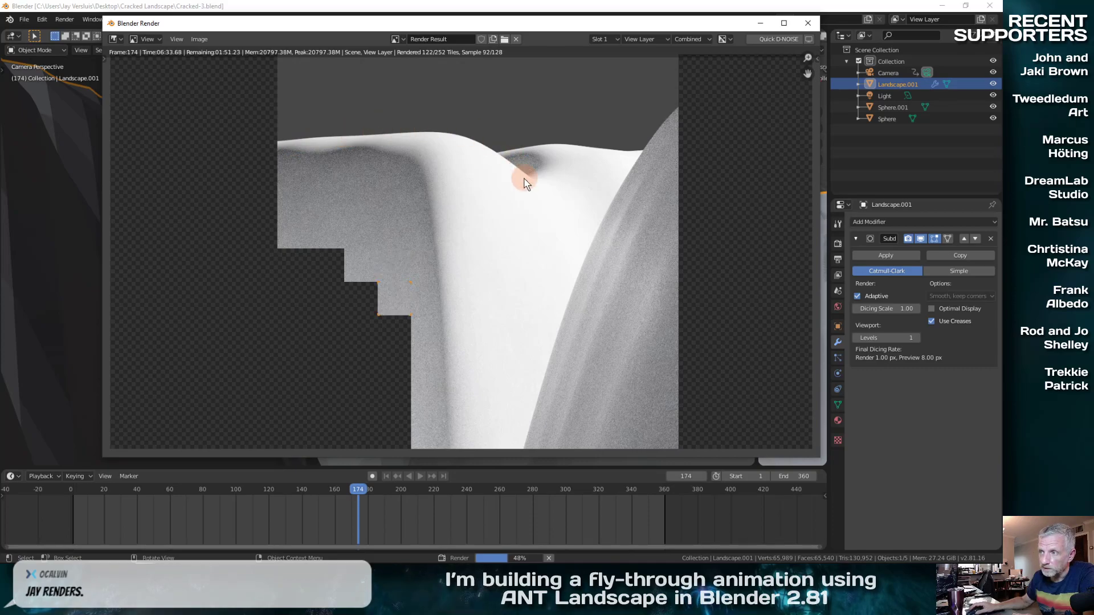
Move the render window aside to compare it with the camera viewport and bring the main window forward
{"action": "left_click_drag", "start_coordinate": [318, 25], "coordinate": [604, 35]}
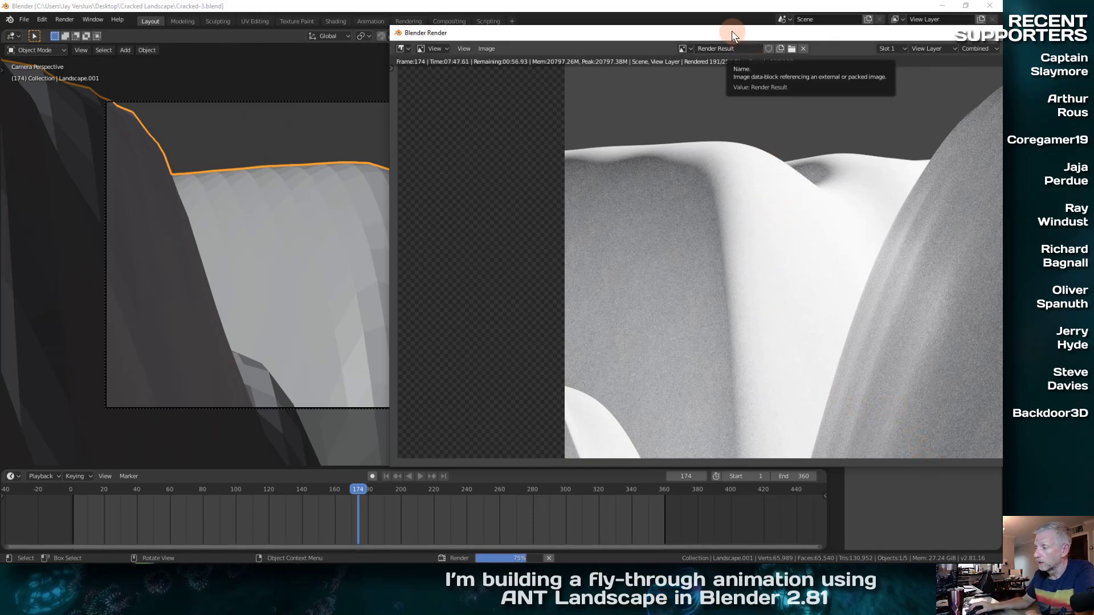
{"action": "left_click_drag", "start_coordinate": [734, 34], "coordinate": [350, 350]}
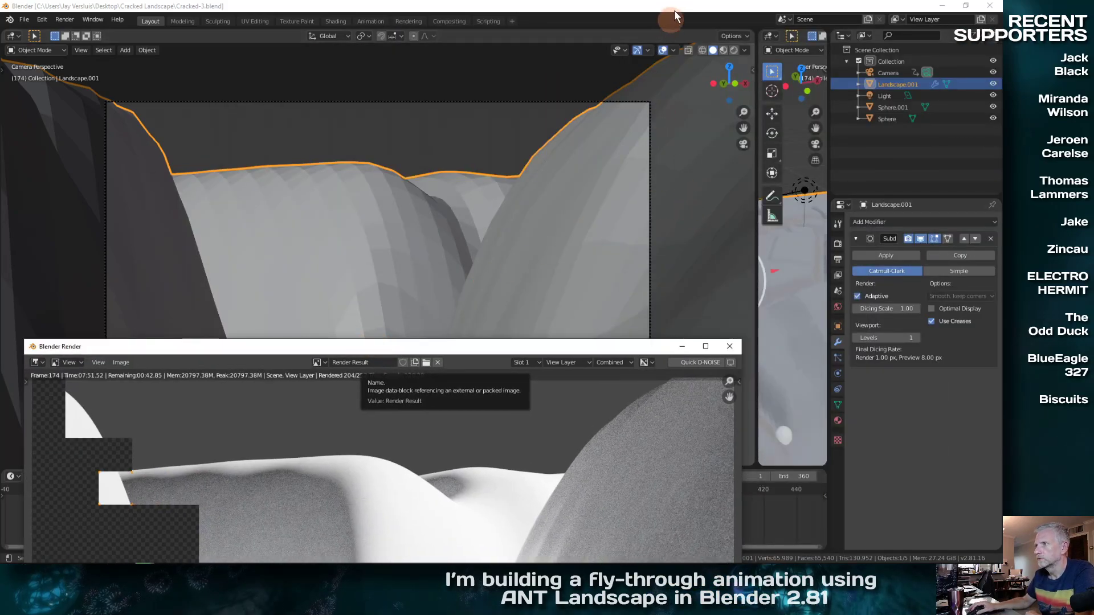
{"action": "left_click", "coordinate": [674, 10]}
Widen the perspective viewport beside the camera view and show the landscape's Asphalt01 material settings and the Extreme PBR sidebar
{"action": "key", "text": "n"}
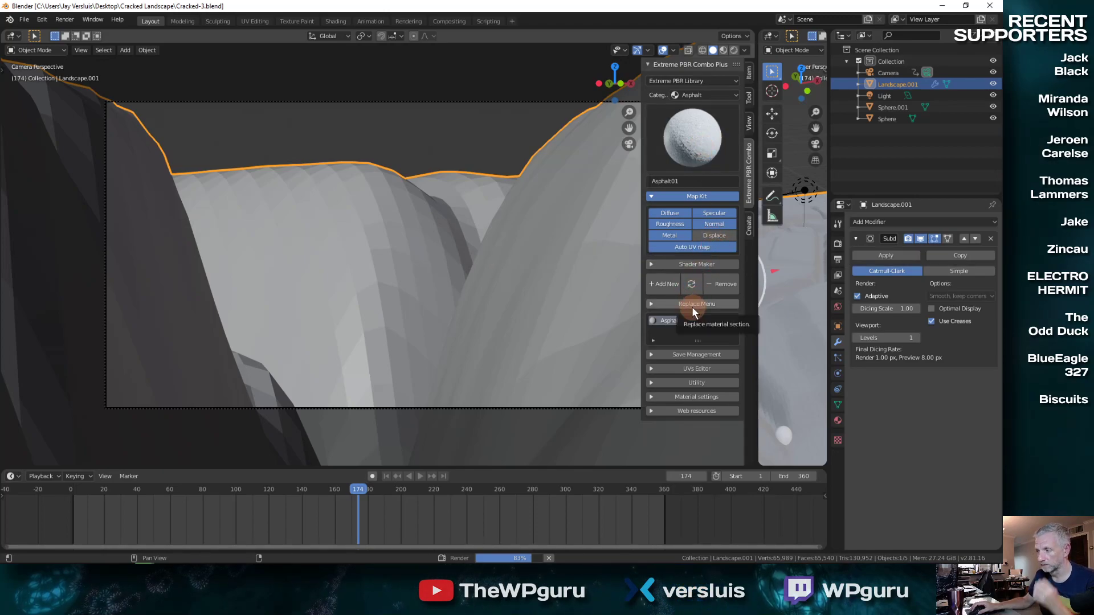
{"action": "left_click_drag", "start_coordinate": [758, 259], "coordinate": [512, 262]}
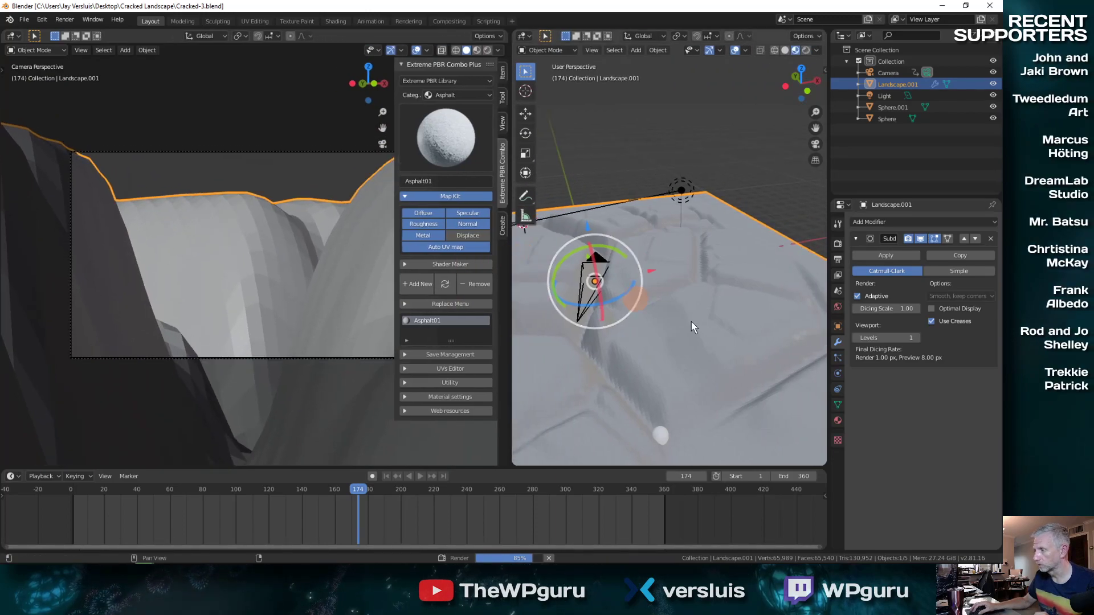
{"action": "left_click", "coordinate": [838, 421]}
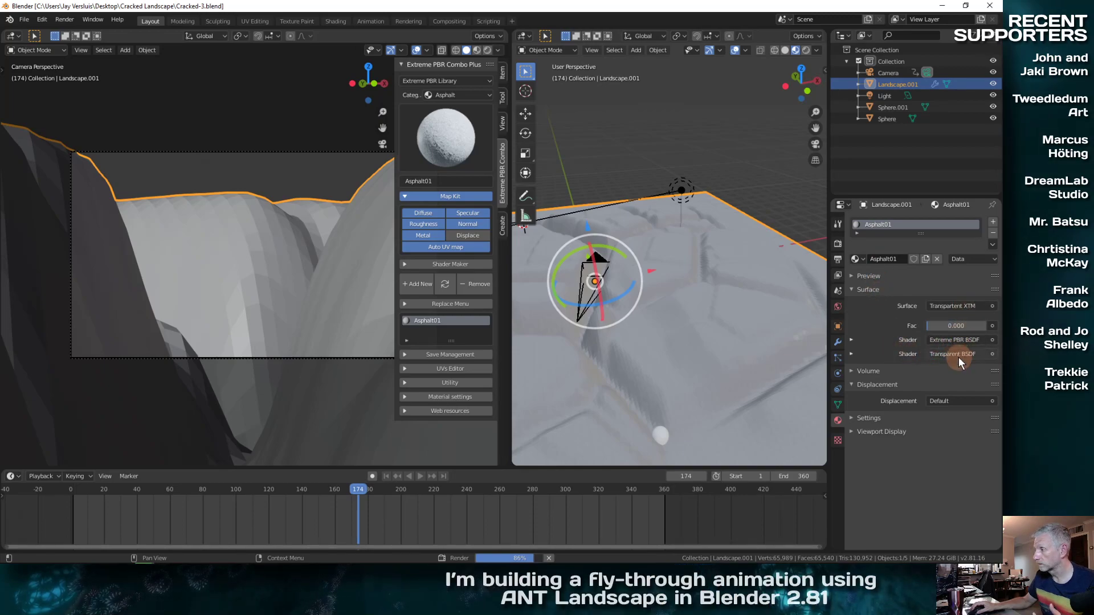
Bring the render window back to the front and reposition it so the whole image can be examined
{"action": "mouse_move", "coordinate": [292, 556]}
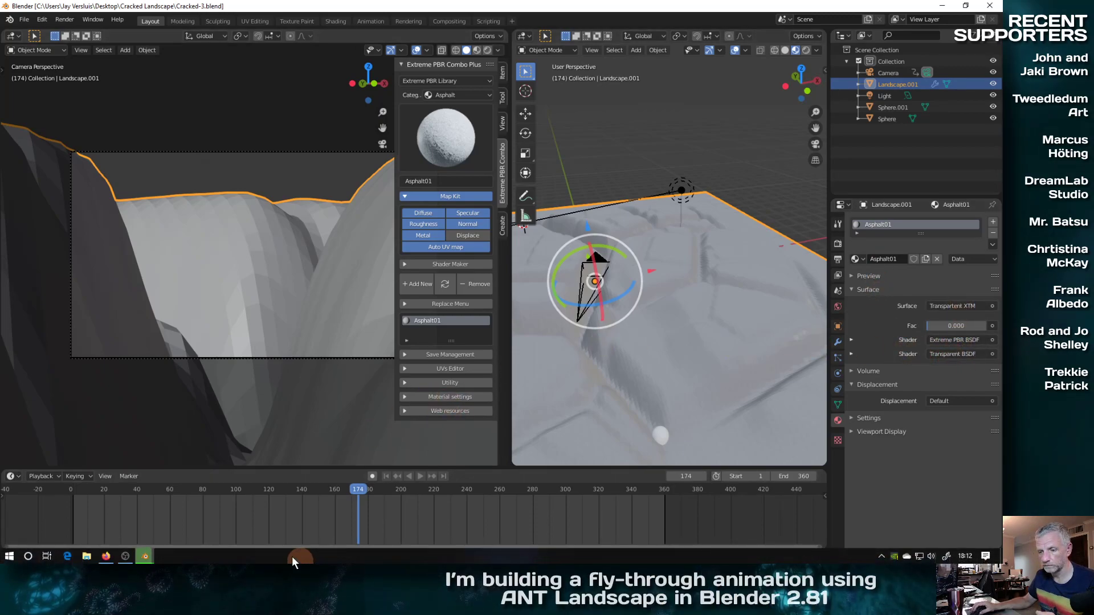
{"action": "mouse_move", "coordinate": [150, 553]}
{"action": "left_click", "coordinate": [192, 520]}
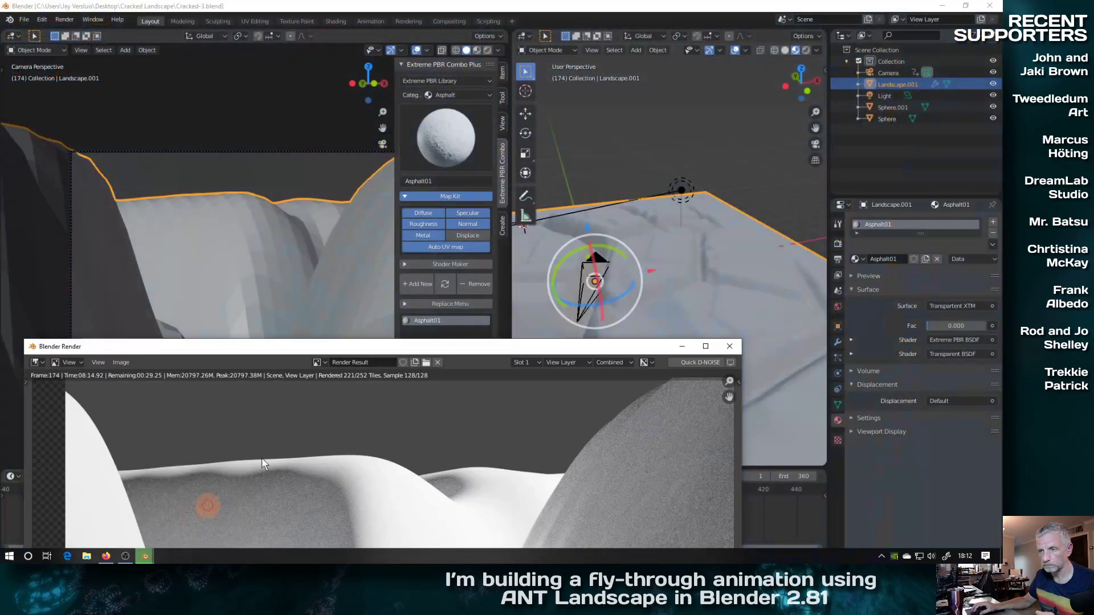
{"action": "left_click_drag", "start_coordinate": [416, 352], "coordinate": [533, 49]}
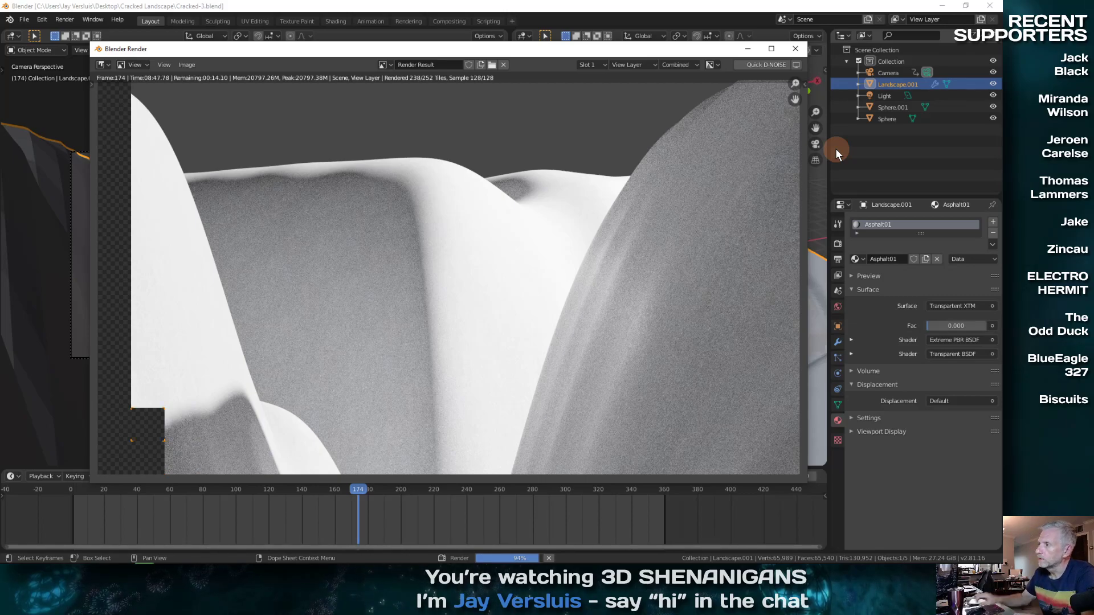
Review the landscape's adaptive Subdivision modifier settings and return to the render window to examine the completed frame
{"action": "left_click", "coordinate": [839, 343]}
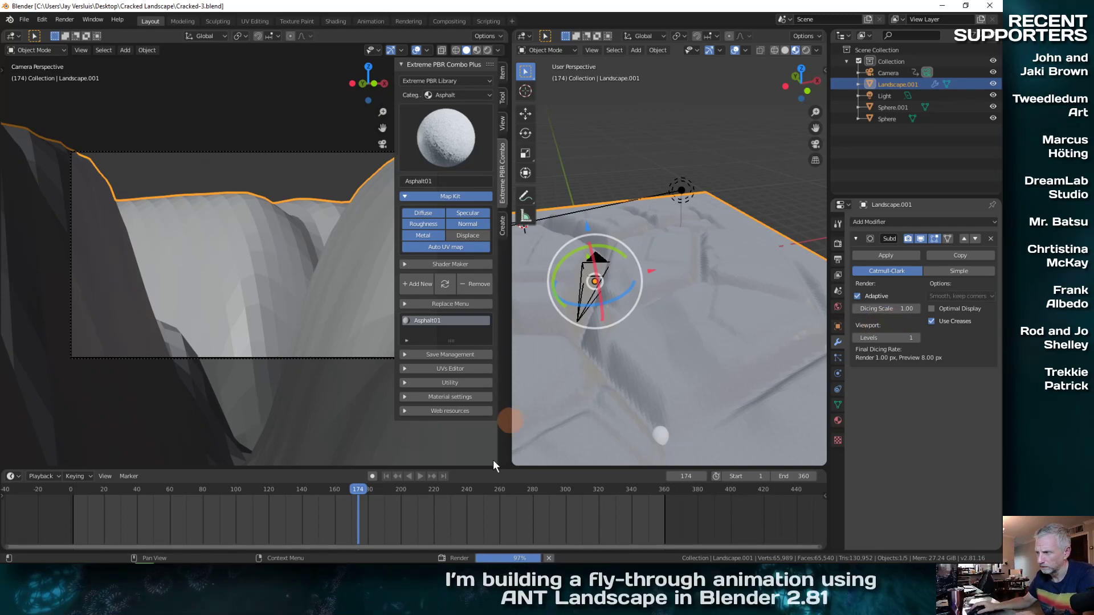
{"action": "mouse_move", "coordinate": [270, 564]}
{"action": "mouse_move", "coordinate": [145, 558]}
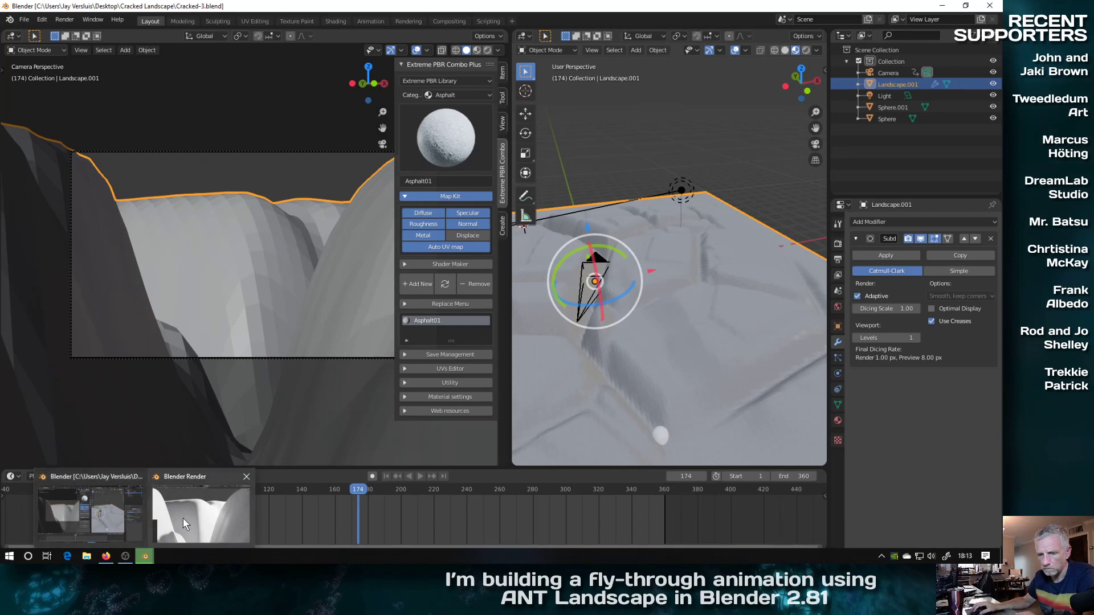
{"action": "left_click", "coordinate": [183, 518]}
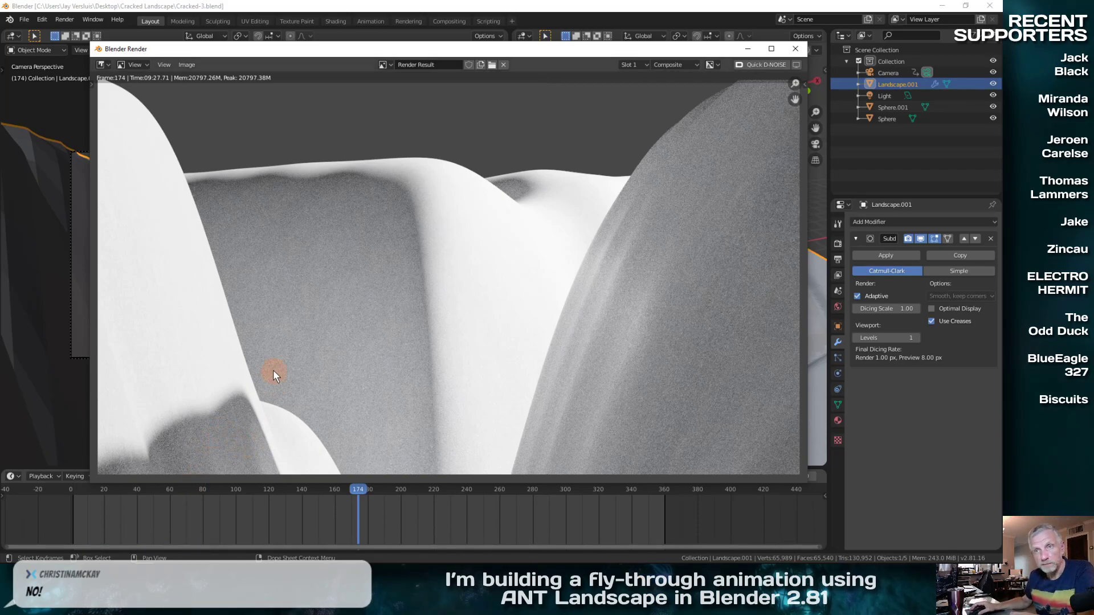
Share the finished frame 174 render on Blender Cloud
{"action": "left_click_drag", "start_coordinate": [289, 49], "coordinate": [253, 48]}
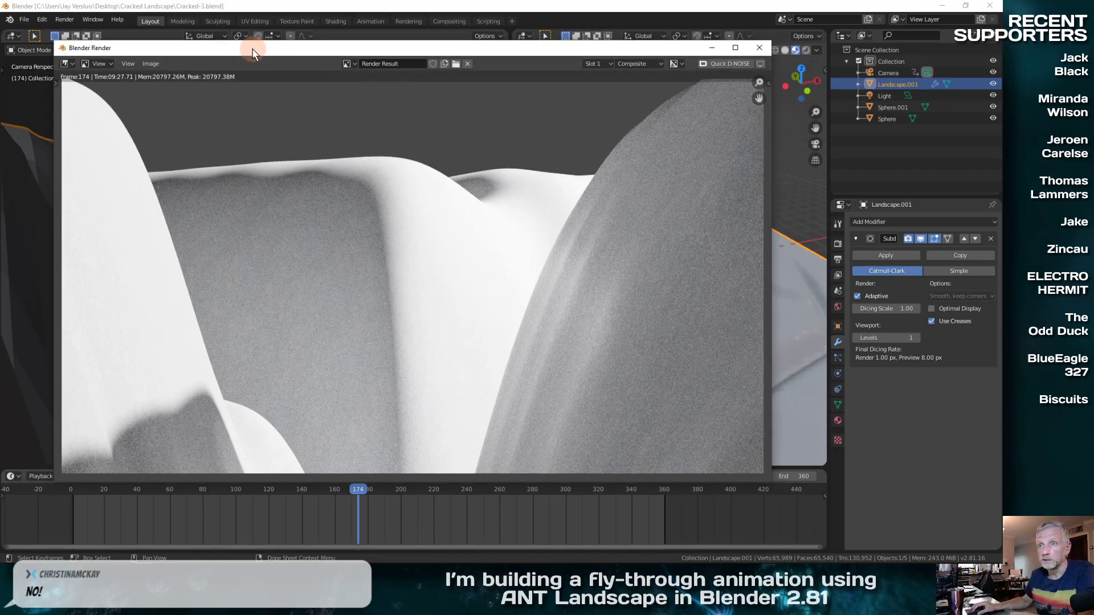
{"action": "left_click", "coordinate": [150, 61]}
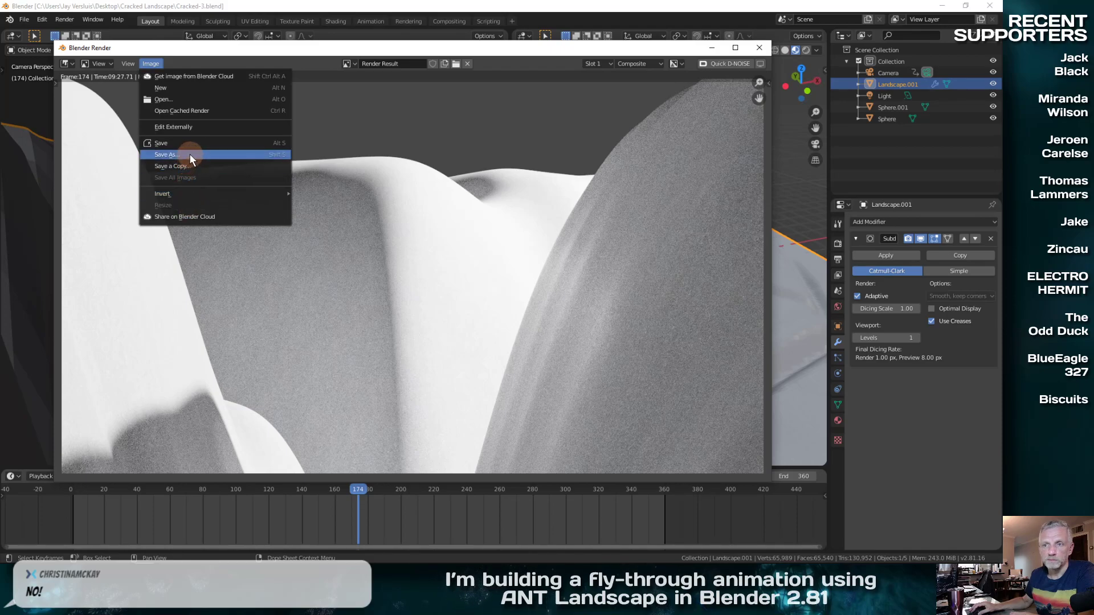
{"action": "left_click", "coordinate": [223, 217]}
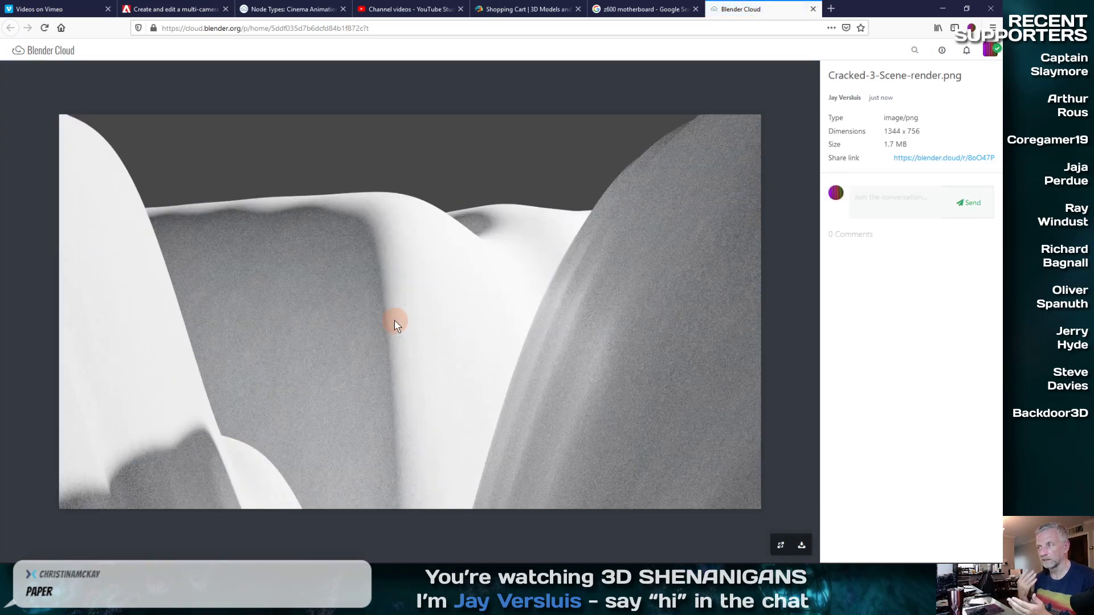
Post the comment "First time I'm trying out the Adaptive Subdivision Surface Modifier." with a closing thank-you by first name on the shared render
{"action": "left_click", "coordinate": [892, 205]}
{"action": "type", "text": "First time "}
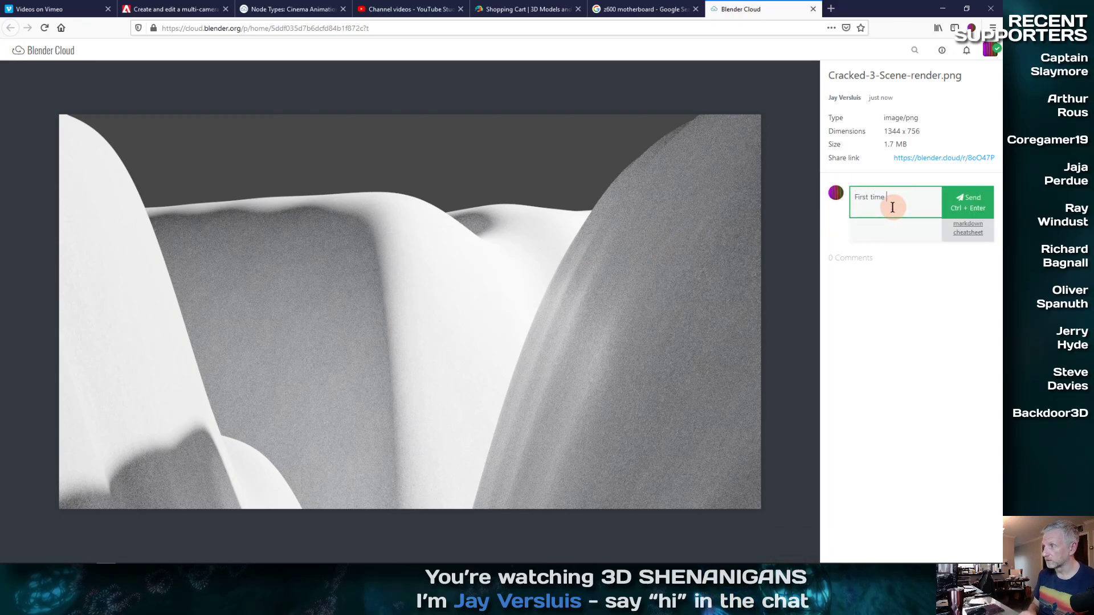
{"action": "type", "text": "I'm try"}
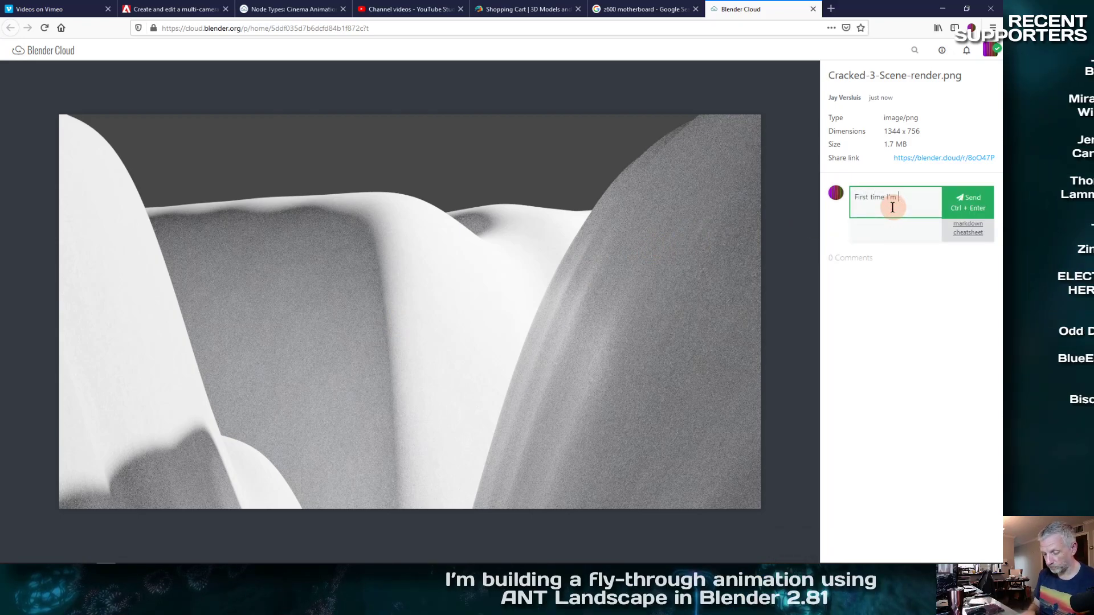
{"action": "type", "text": "ing out the"}
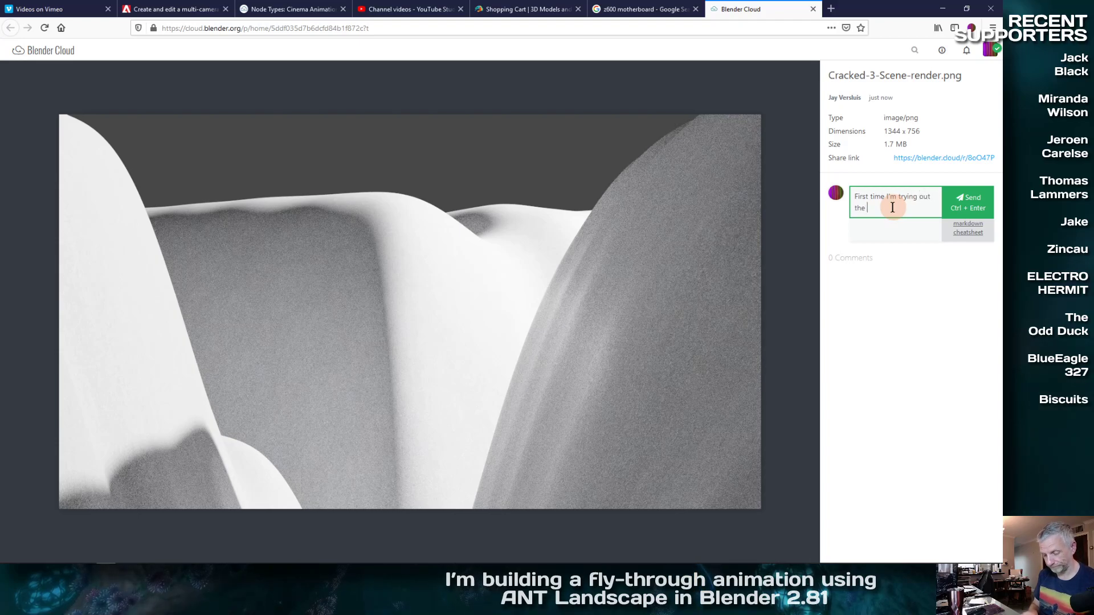
{"action": "type", "text": " Adaptive Subdivision"}
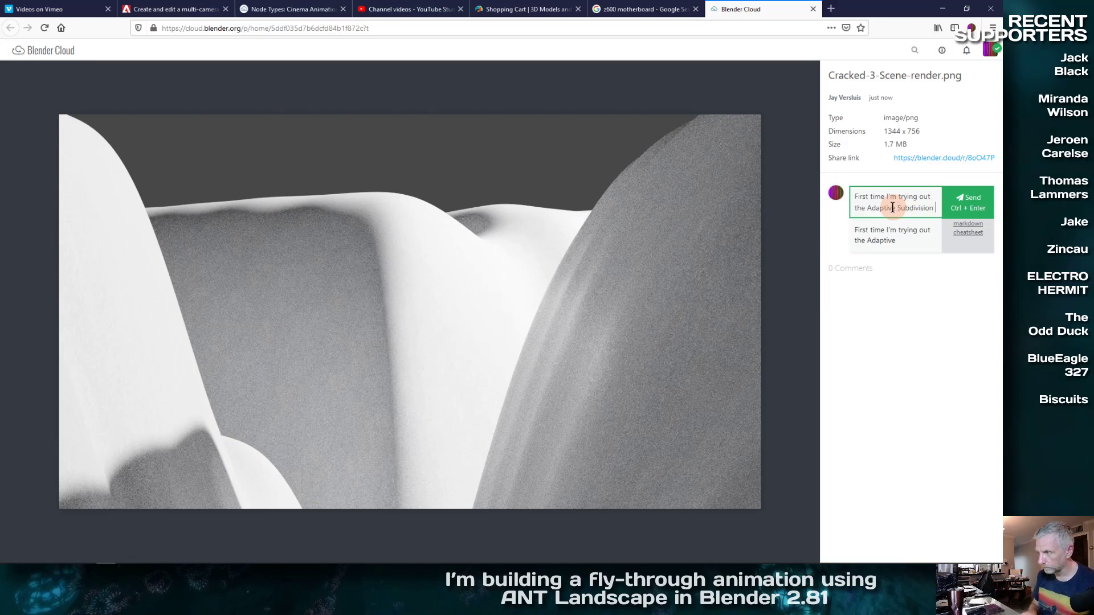
{"action": "type", "text": " Surface"}
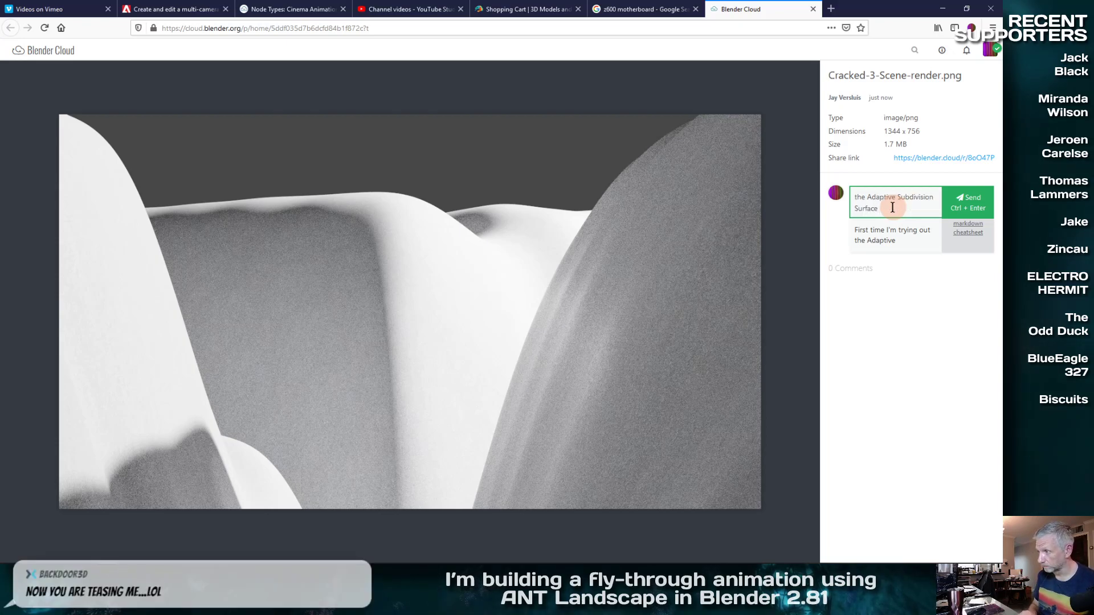
{"action": "type", "text": " Modi"}
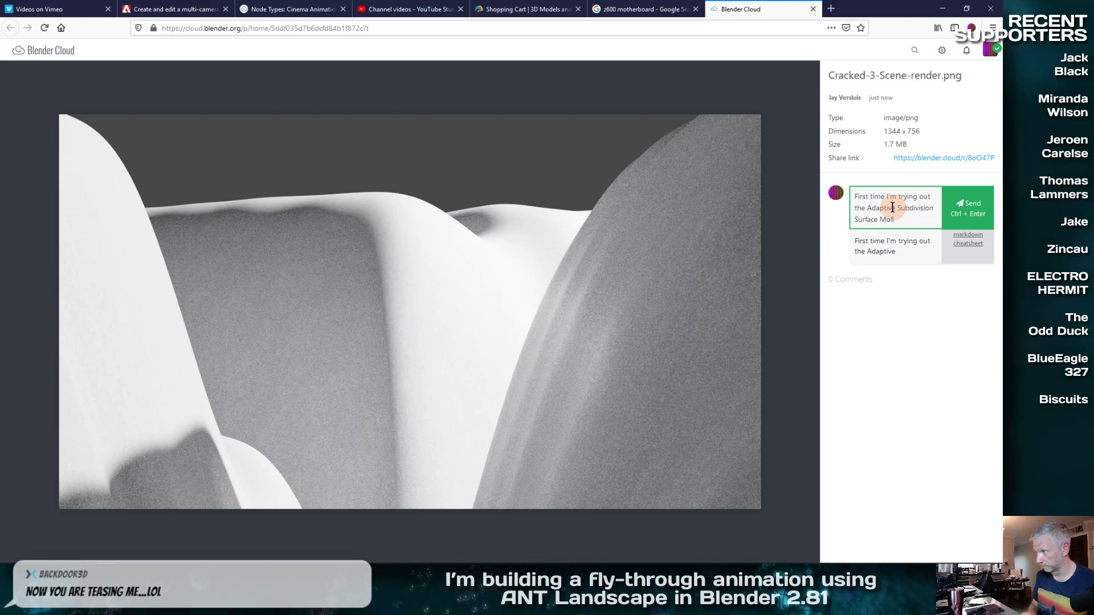
{"action": "key", "text": "BackSpace"}
{"action": "key", "text": "BackSpace"}
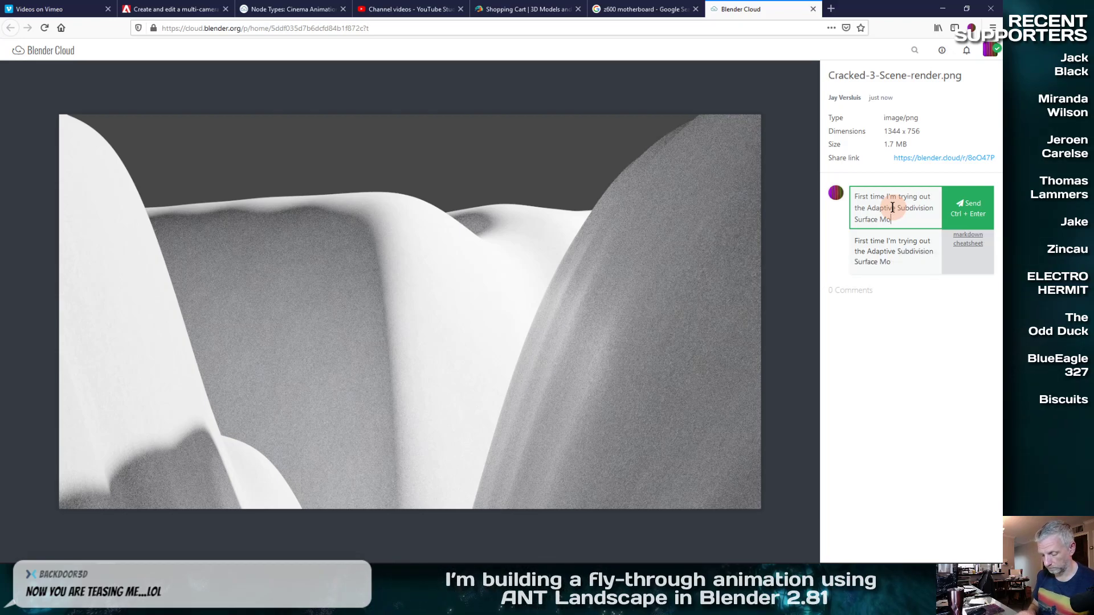
{"action": "type", "text": "difier. "}
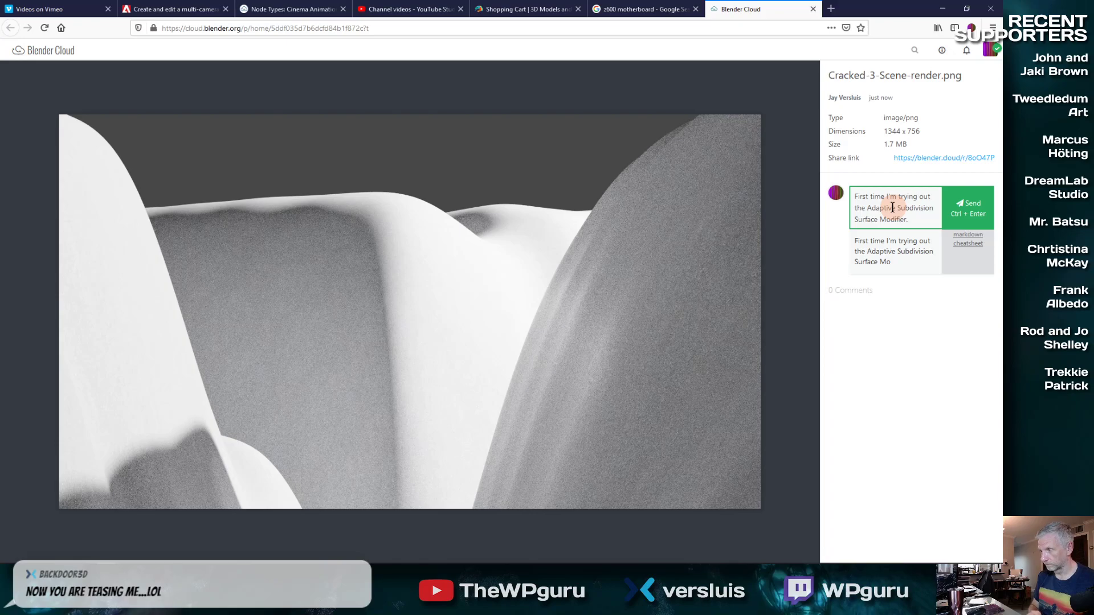
{"action": "type", "text": "Thanks"}
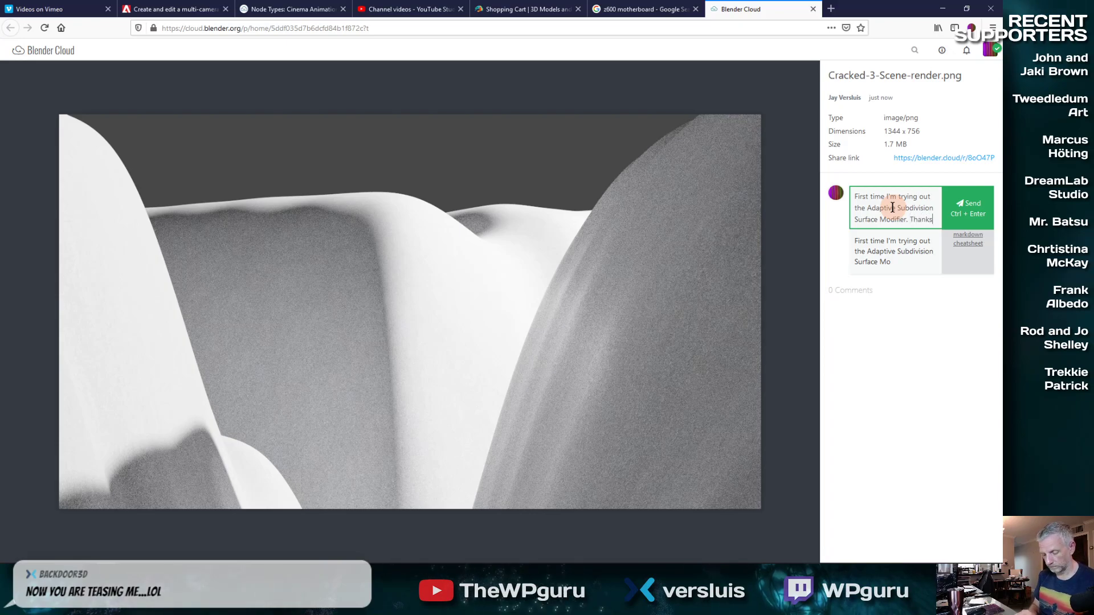
{"action": "type", "text": ", Steve!"}
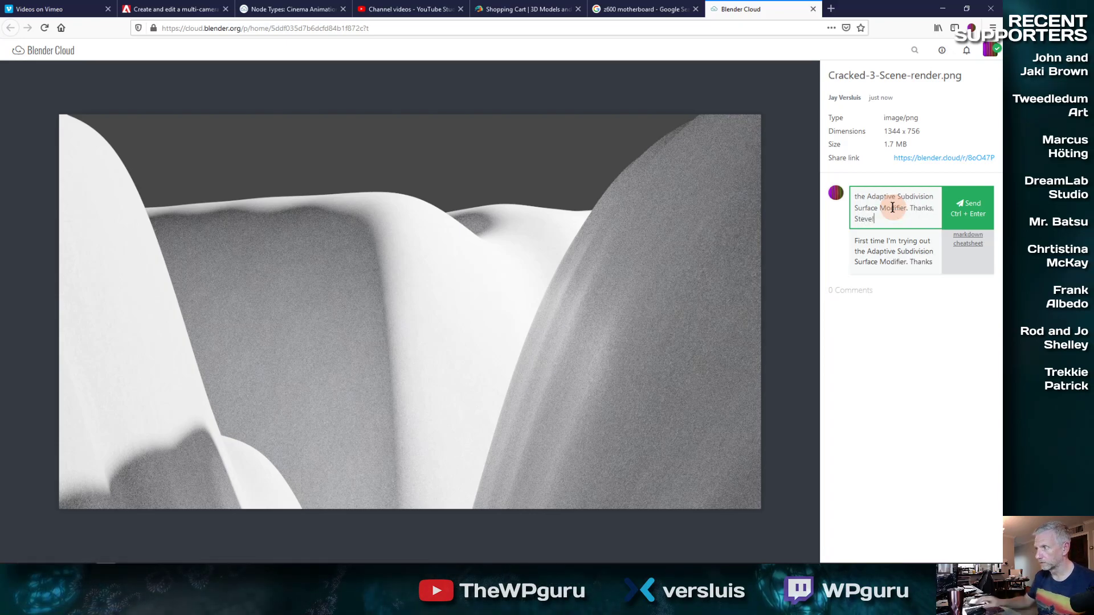
{"action": "left_click", "coordinate": [960, 209]}
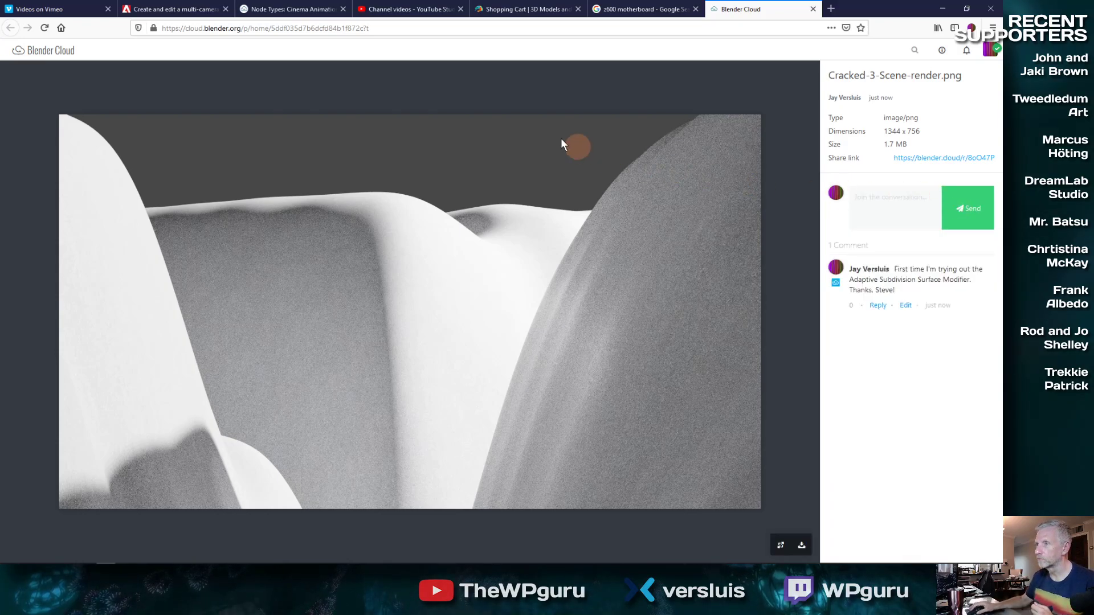
Copy the shared render's page address, close that page and return to Blender
{"action": "left_click", "coordinate": [435, 29]}
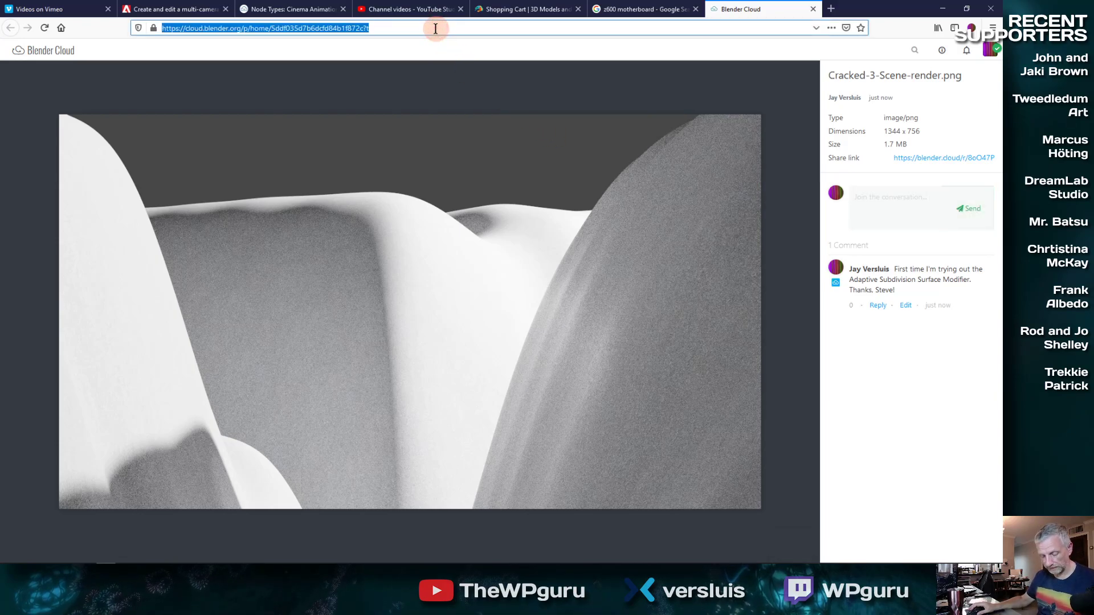
{"action": "left_click", "coordinate": [813, 8]}
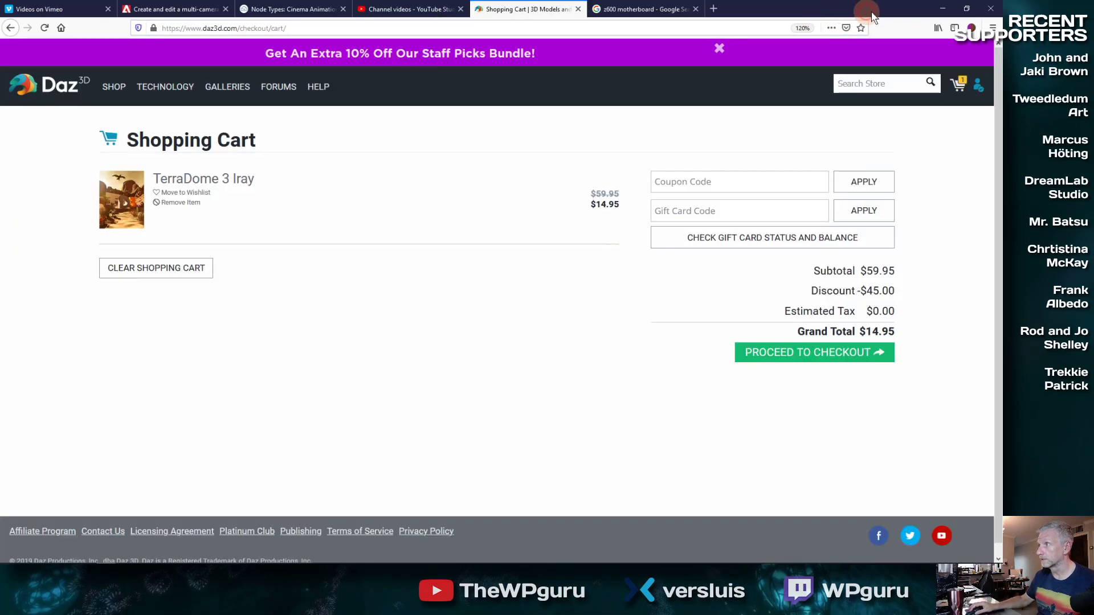
{"action": "left_click", "coordinate": [940, 8]}
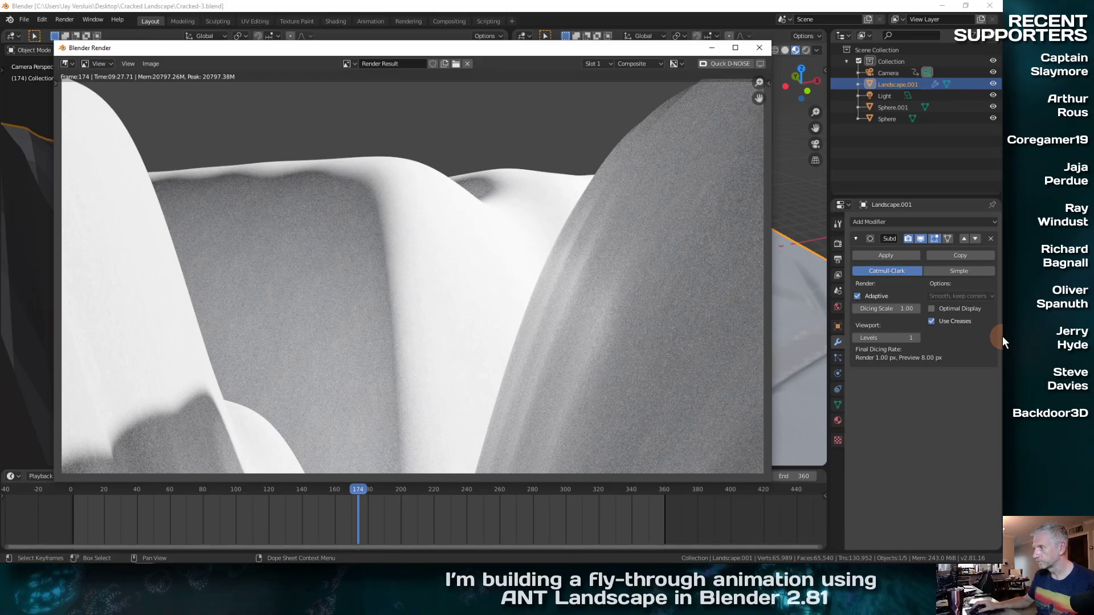
Start saving the render as an image and create and enter a Renders folder inside Cracked Landscape
{"action": "left_click", "coordinate": [146, 67]}
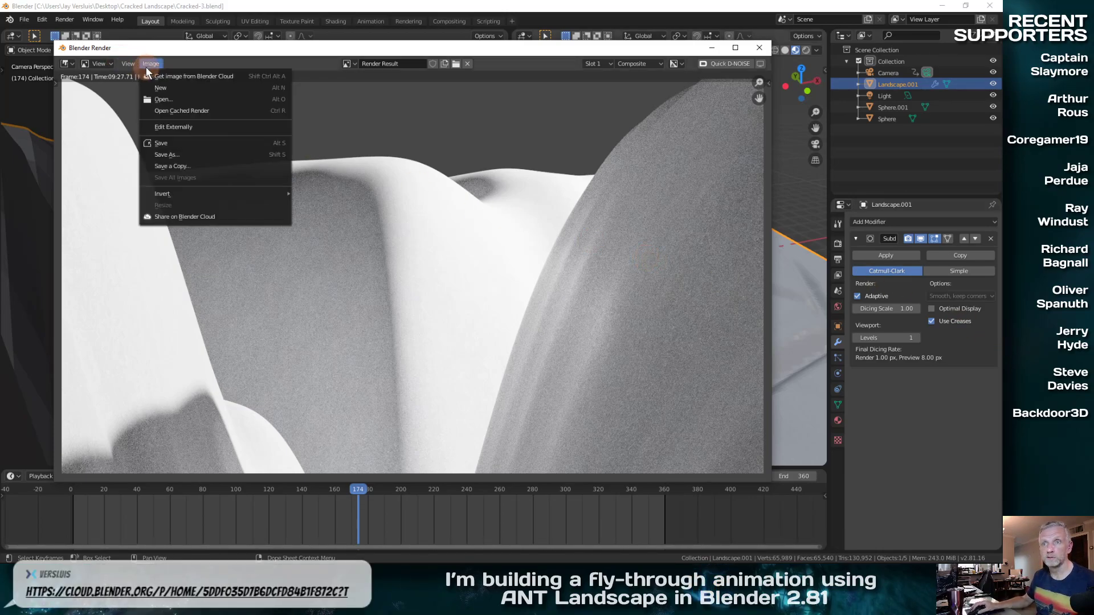
{"action": "left_click", "coordinate": [186, 155]}
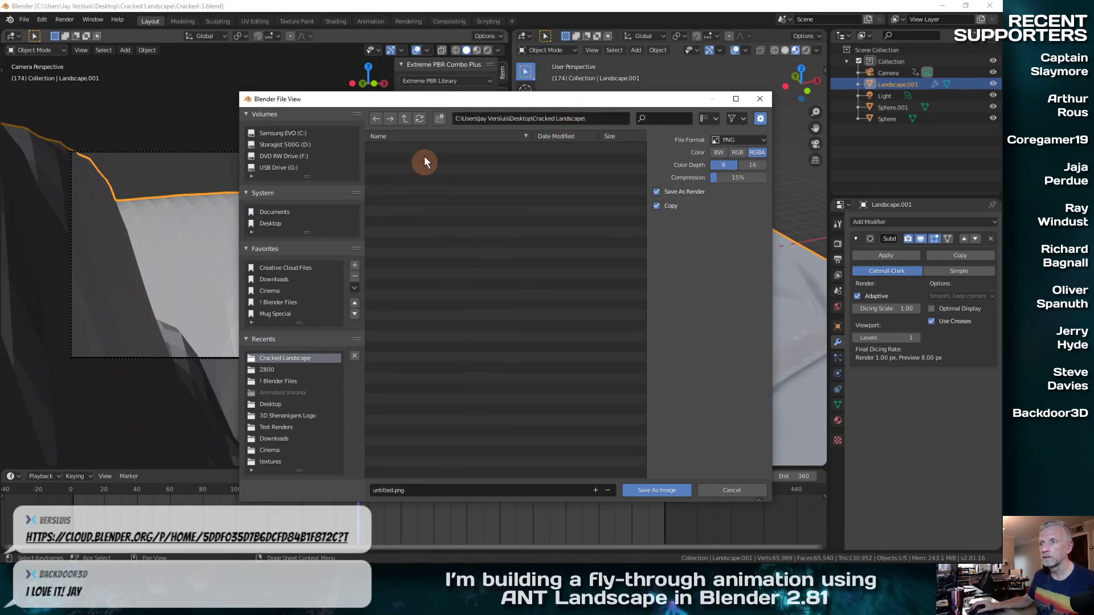
{"action": "left_click", "coordinate": [438, 119]}
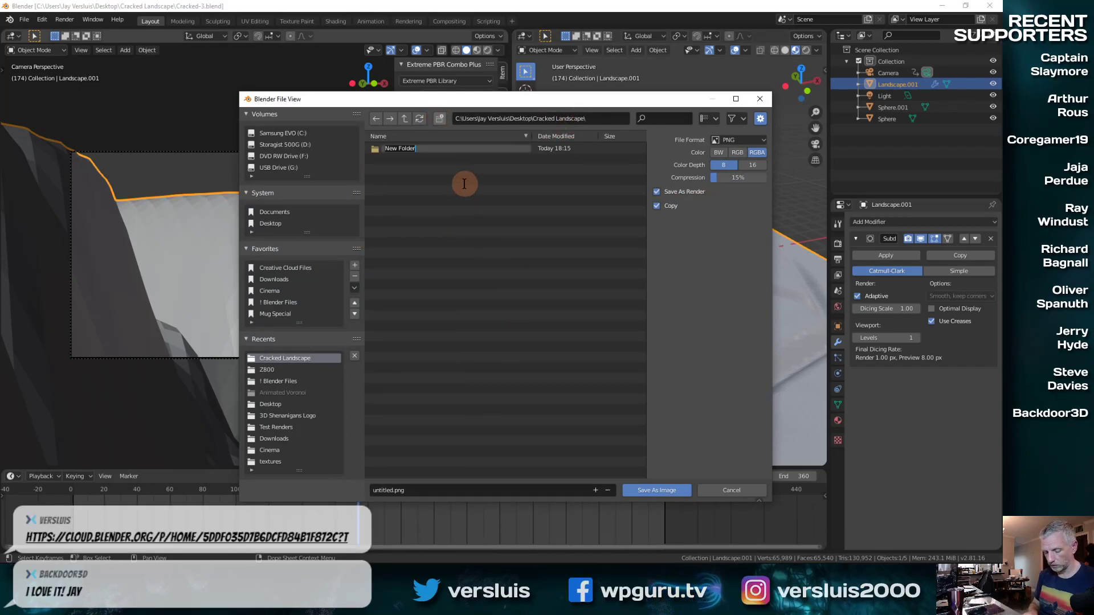
{"action": "type", "text": "Renders"}
{"action": "key", "text": "Return"}
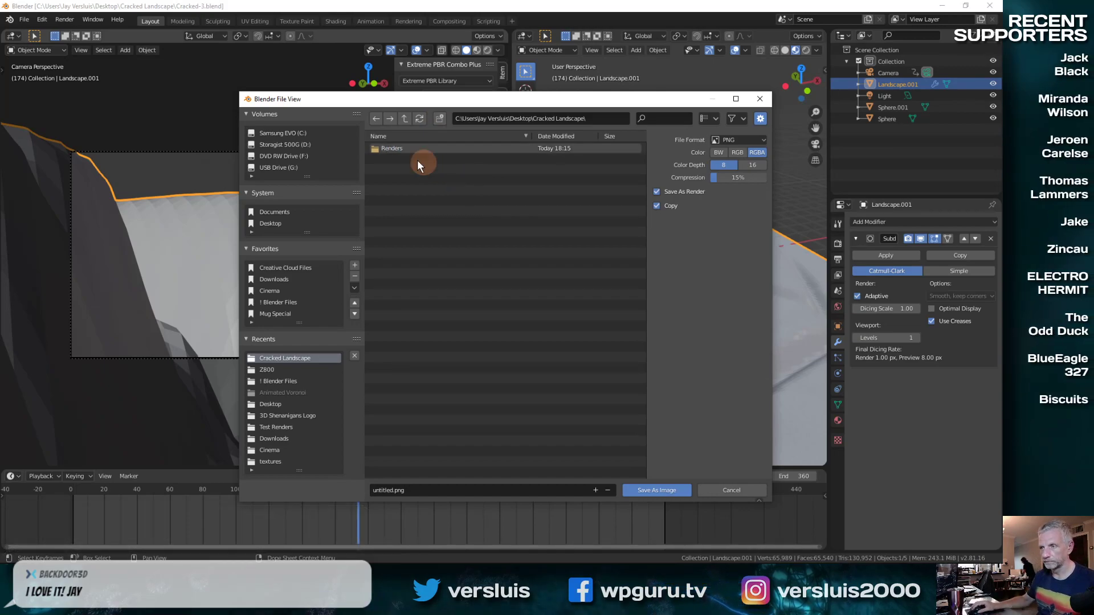
{"action": "double_click", "coordinate": [403, 149]}
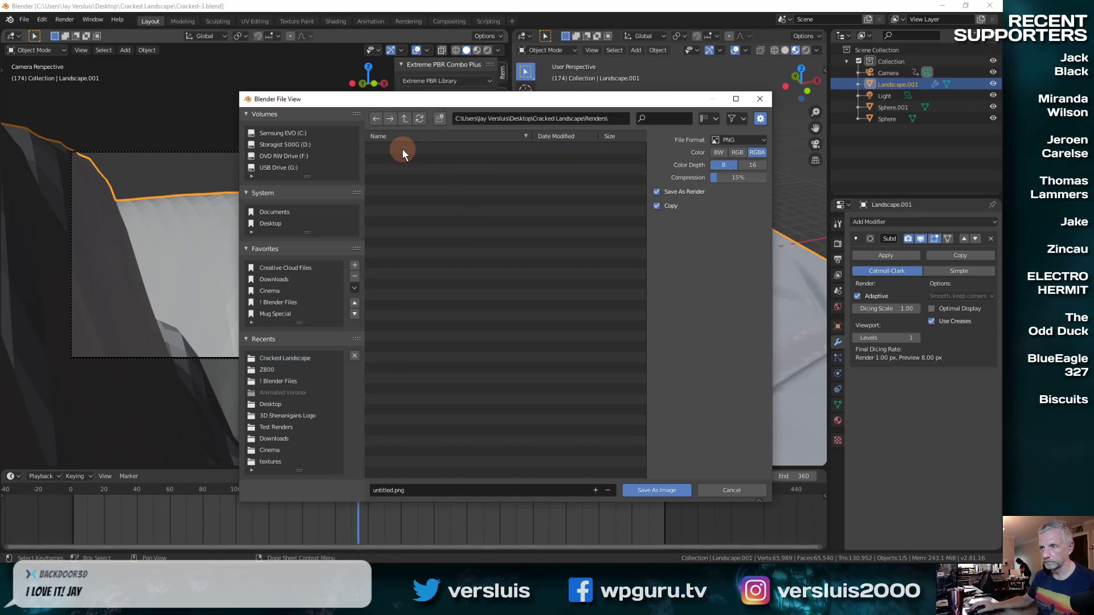
Save the render as a PNG named Adaptive Test in the Renders folder and close the render window
{"action": "left_click", "coordinate": [425, 489]}
{"action": "type", "text": "Ada"}
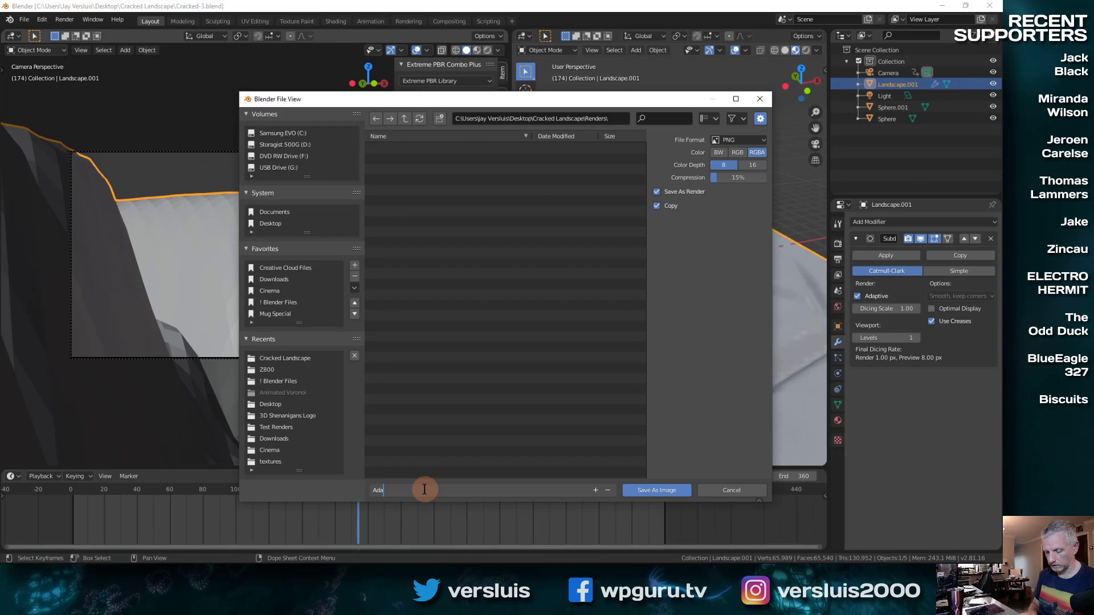
{"action": "type", "text": "ptive Test"}
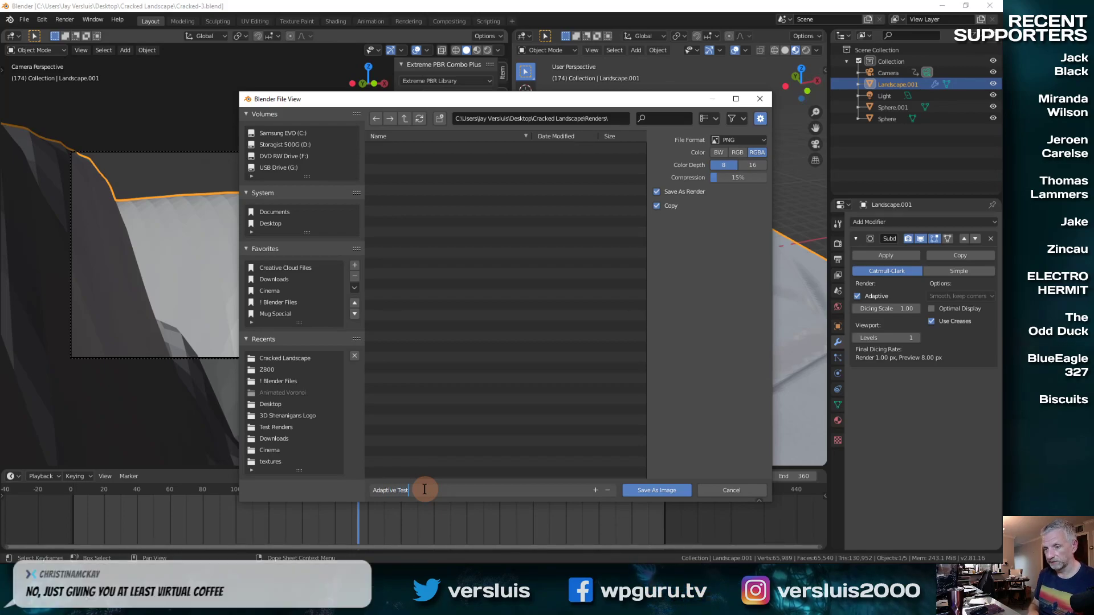
{"action": "key", "text": "Return"}
{"action": "left_click", "coordinate": [661, 494]}
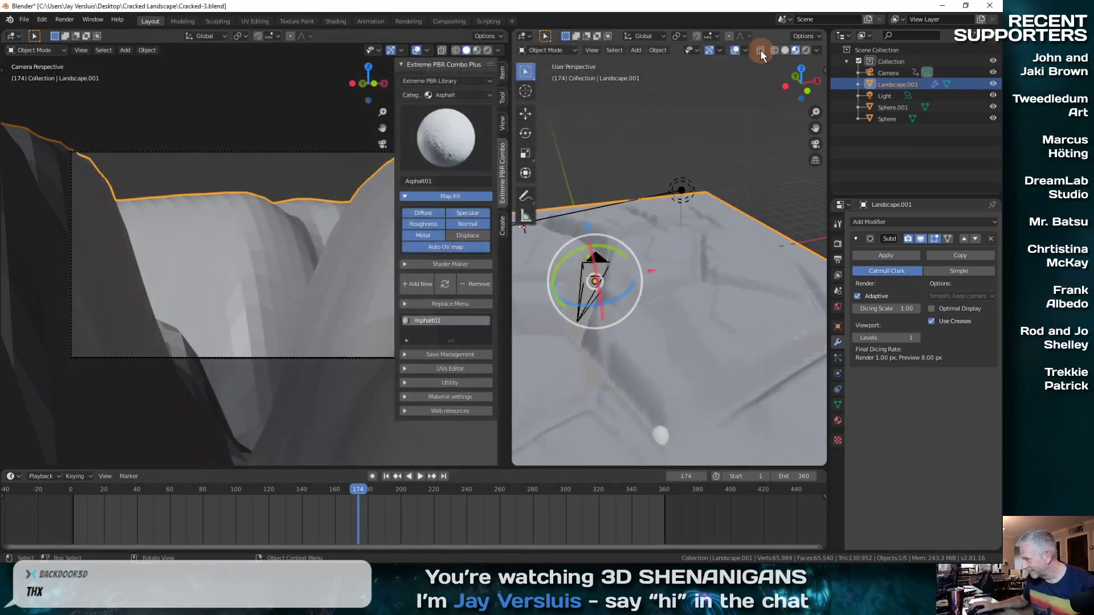
{"action": "left_click", "coordinate": [760, 48]}
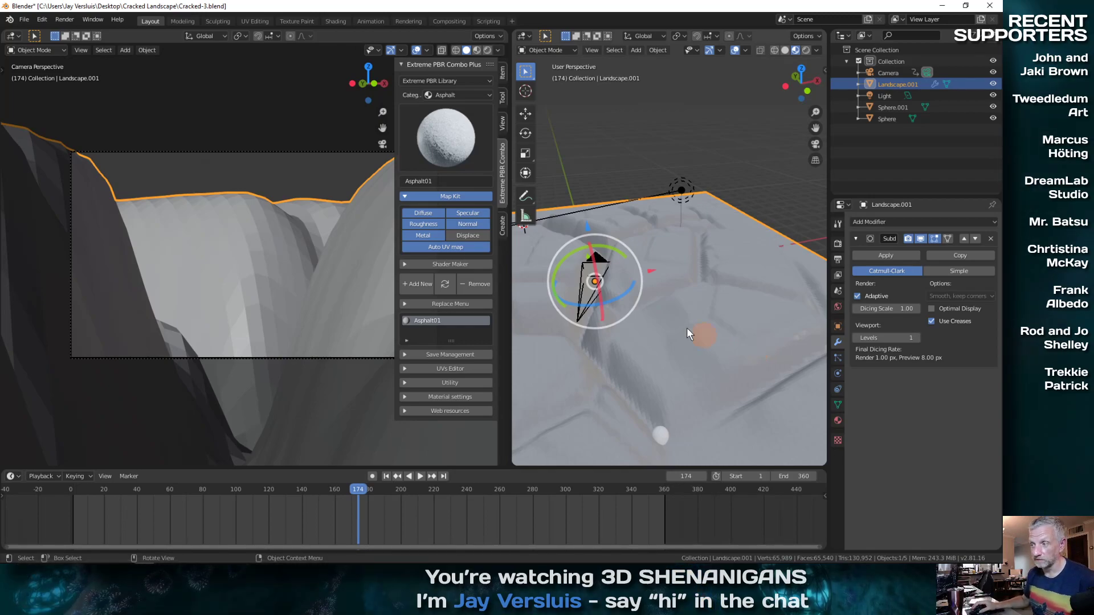
Switch the render engine to Eevee and check the landscape's Subdivision modifier options for the Simple and Catmull-Clark types
{"action": "left_click", "coordinate": [839, 248]}
{"action": "left_click", "coordinate": [972, 223]}
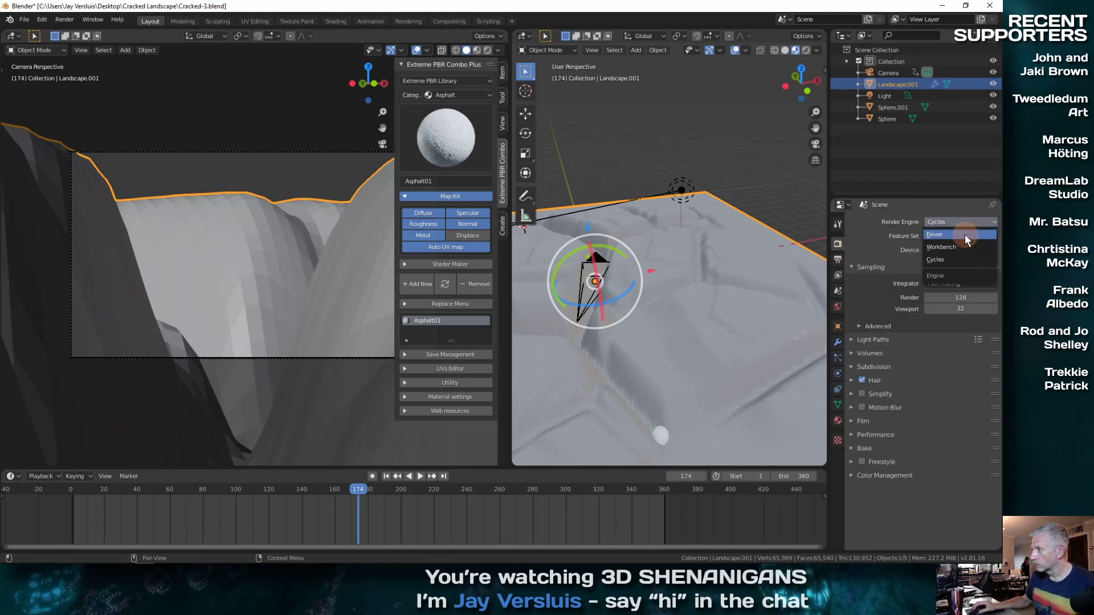
{"action": "left_click", "coordinate": [966, 235]}
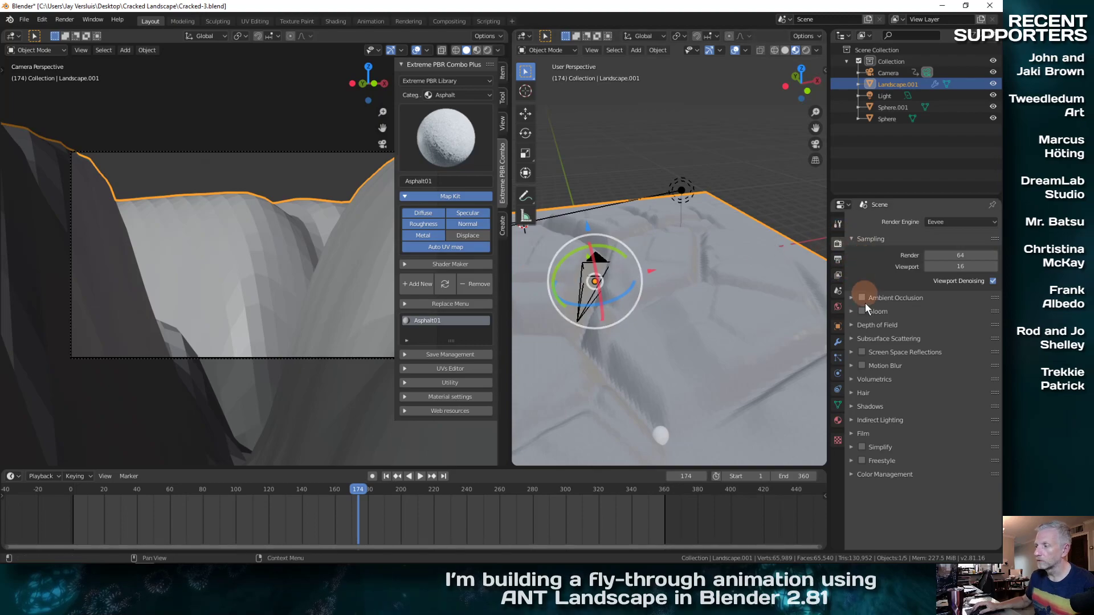
{"action": "left_click", "coordinate": [838, 342]}
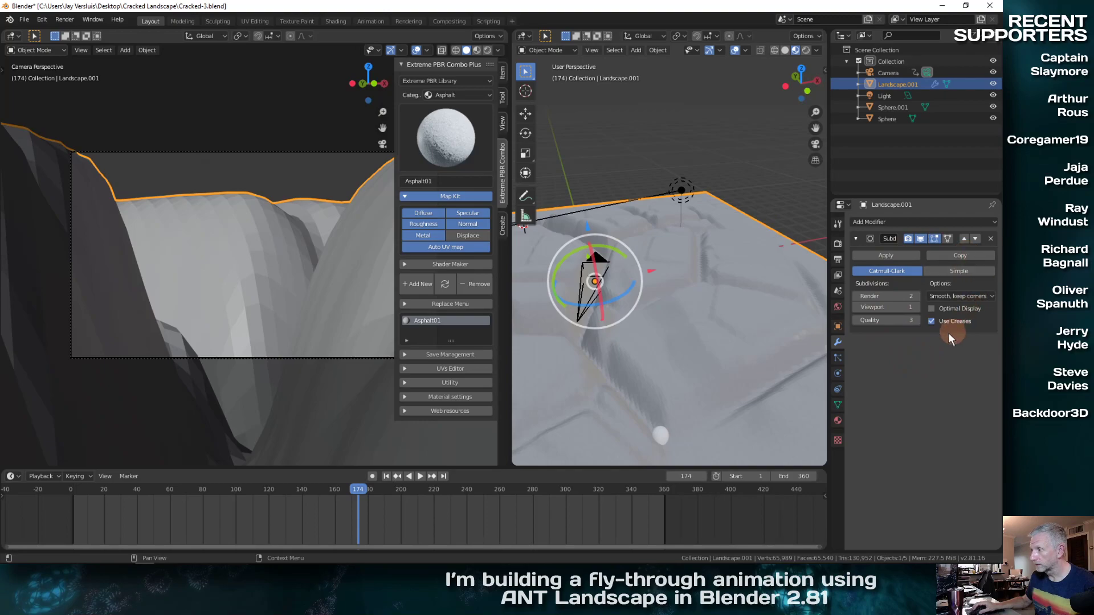
{"action": "left_click", "coordinate": [973, 273]}
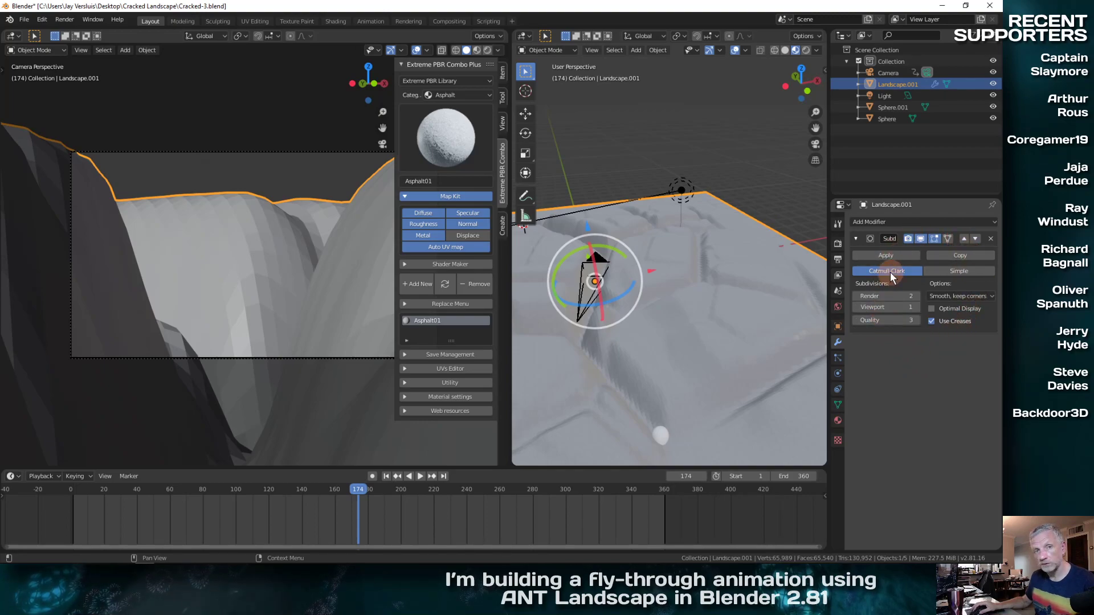
{"action": "left_click", "coordinate": [863, 271]}
Set the render engine to Cycles with the Supported feature set and show the landscape's Subdivision modifier options
{"action": "left_click", "coordinate": [838, 260]}
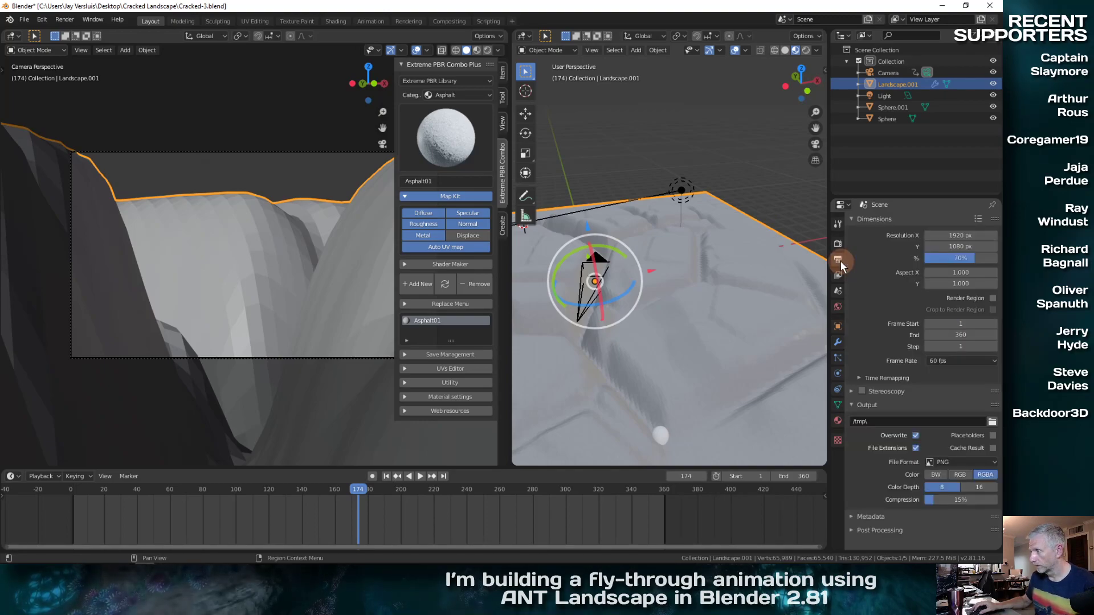
{"action": "left_click", "coordinate": [838, 244]}
{"action": "left_click", "coordinate": [956, 221]}
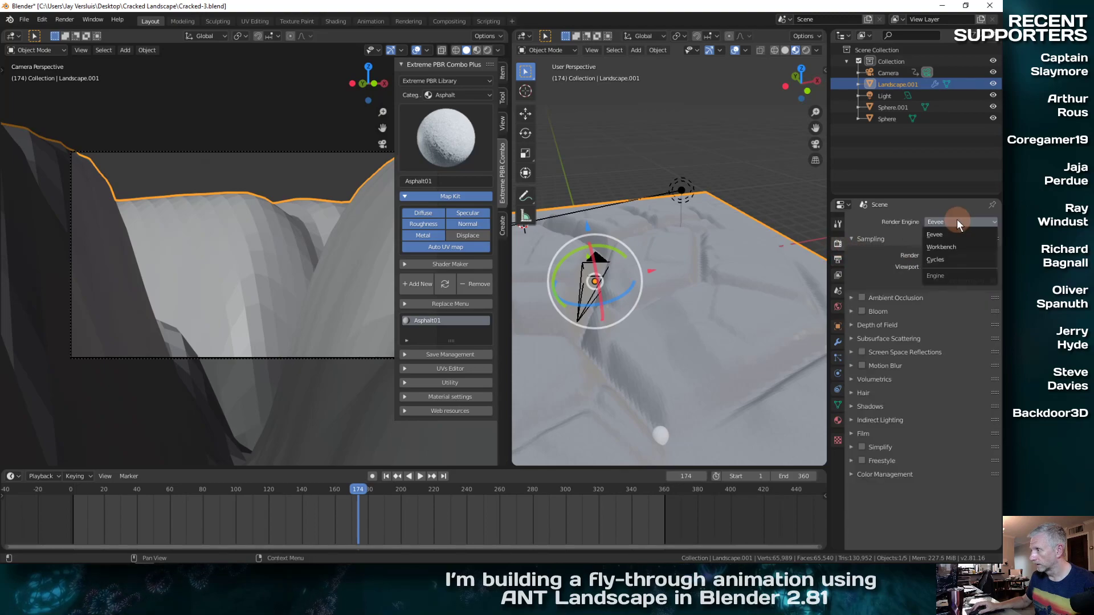
{"action": "left_click", "coordinate": [954, 259]}
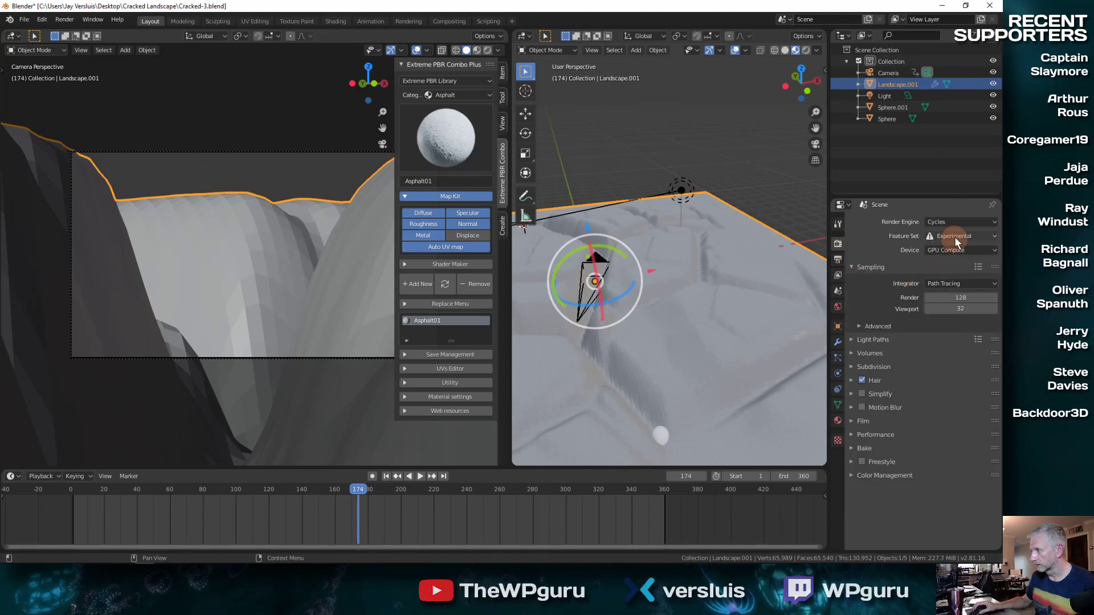
{"action": "left_click", "coordinate": [955, 237]}
{"action": "left_click", "coordinate": [949, 248]}
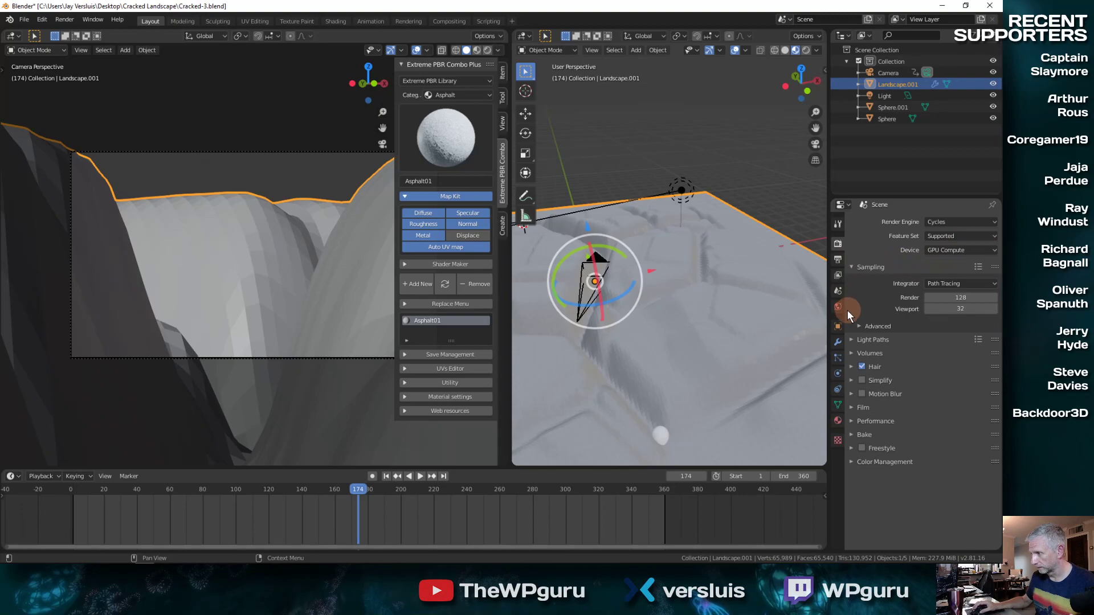
{"action": "left_click", "coordinate": [837, 343]}
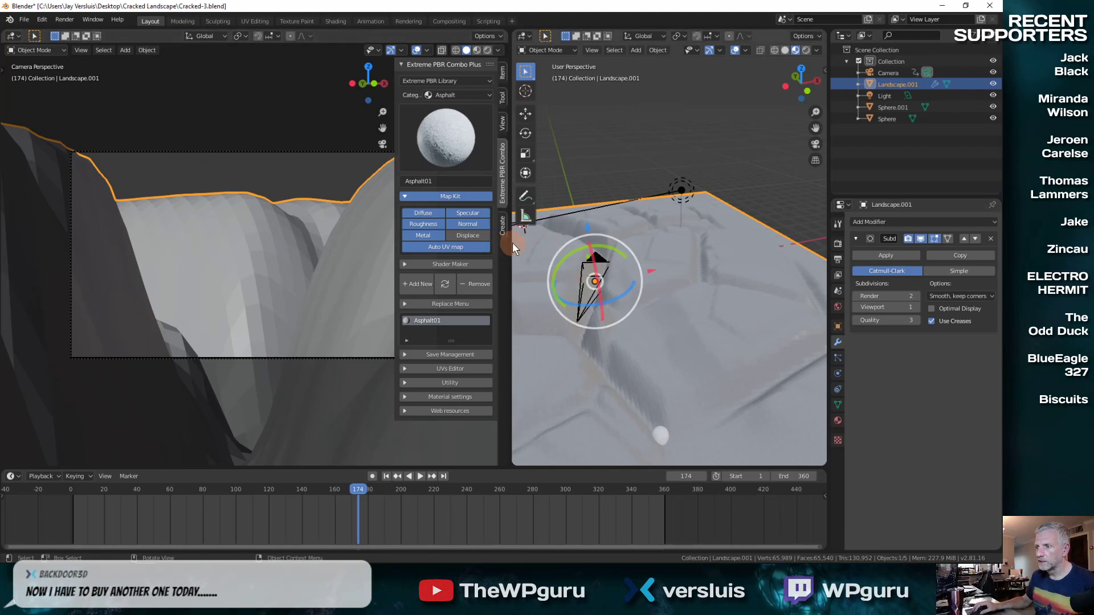
Enlarge the camera viewport and preview the landscape's reapplied Asphalt01 material in rendered shading
{"action": "left_click_drag", "start_coordinate": [511, 244], "coordinate": [787, 244]}
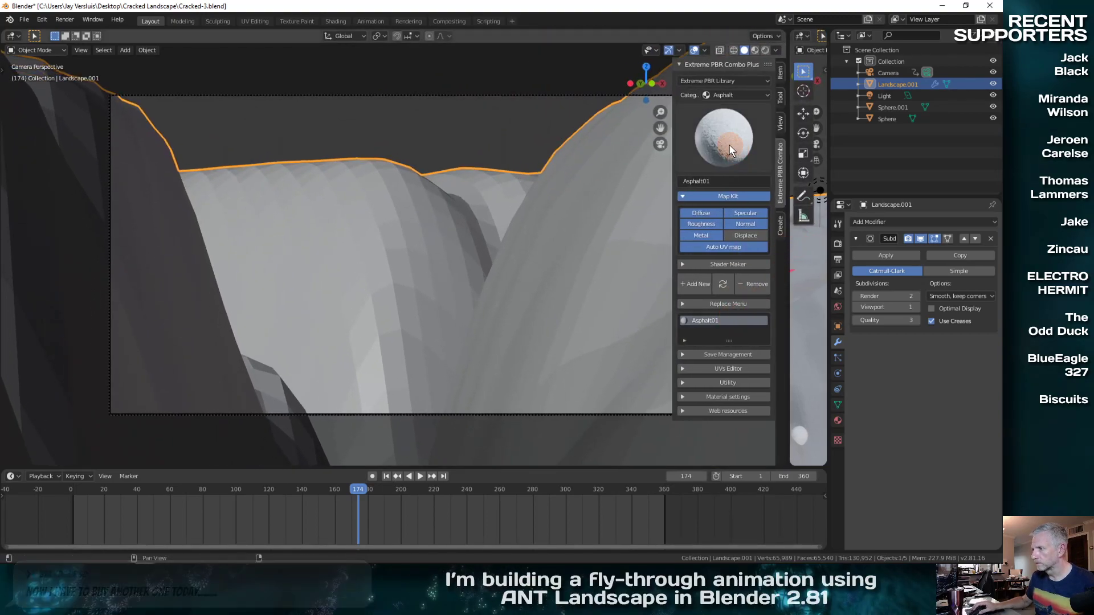
{"action": "left_click", "coordinate": [722, 279]}
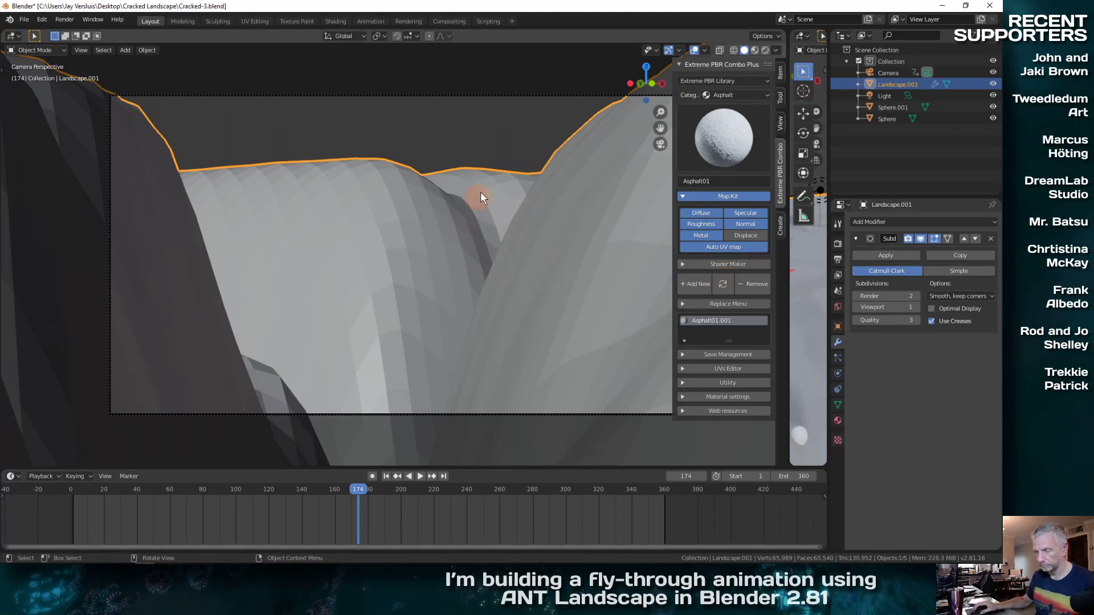
{"action": "left_click", "coordinate": [764, 49]}
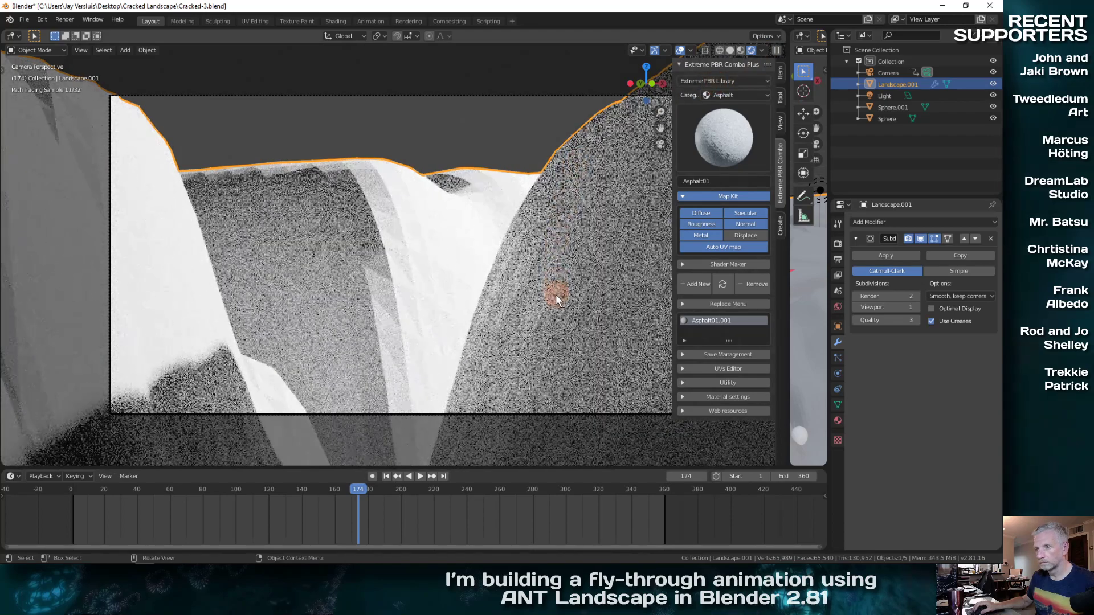
Shade the landscape smooth and switch the camera view to material preview shading
{"action": "right_click", "coordinate": [317, 238]}
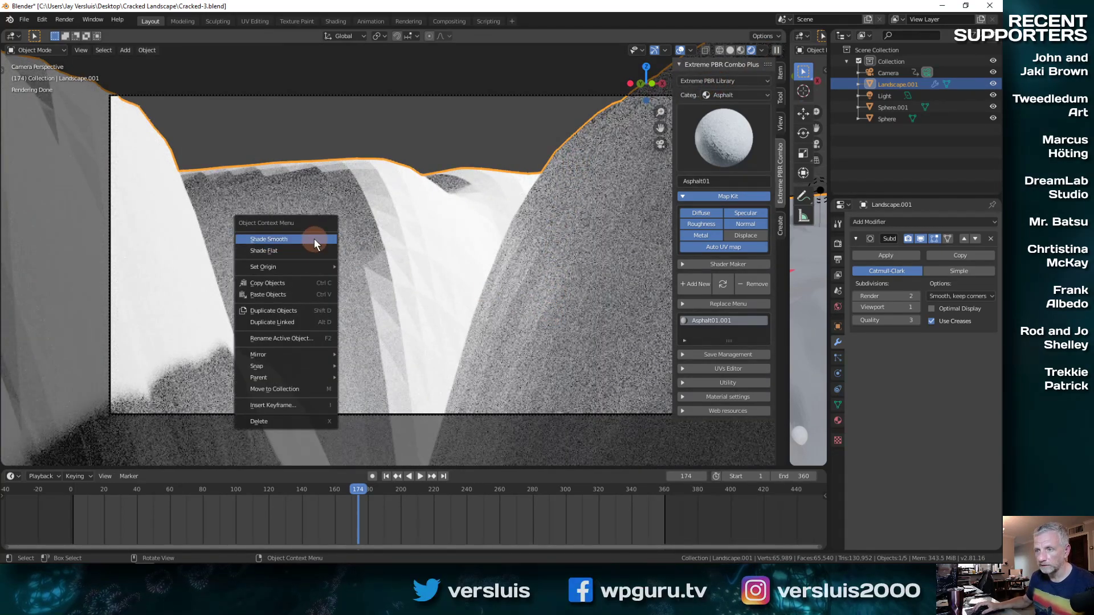
{"action": "left_click", "coordinate": [313, 238]}
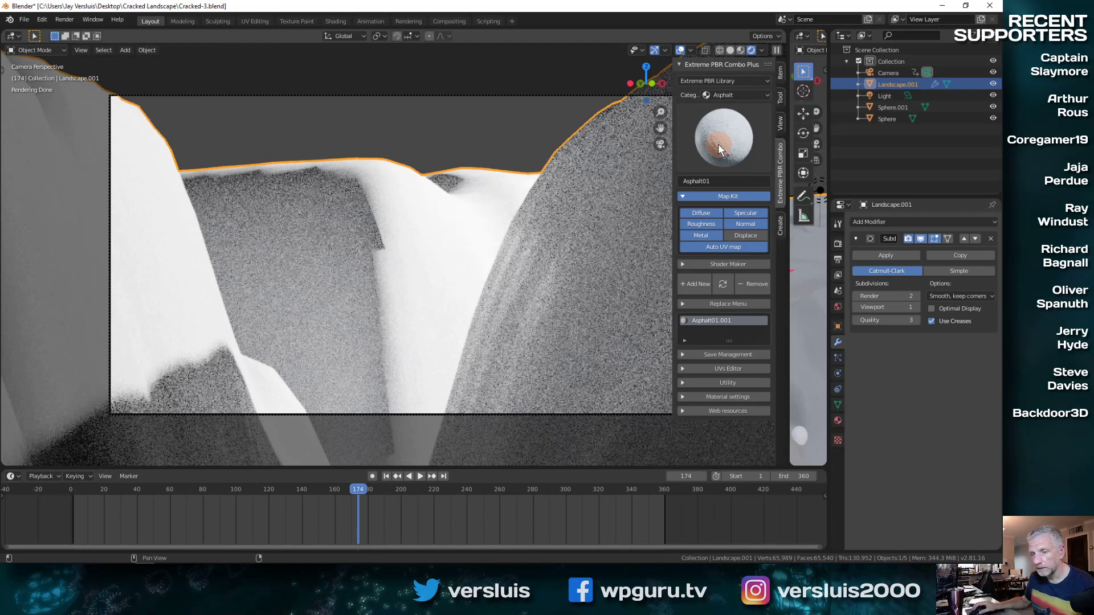
{"action": "left_click", "coordinate": [740, 50]}
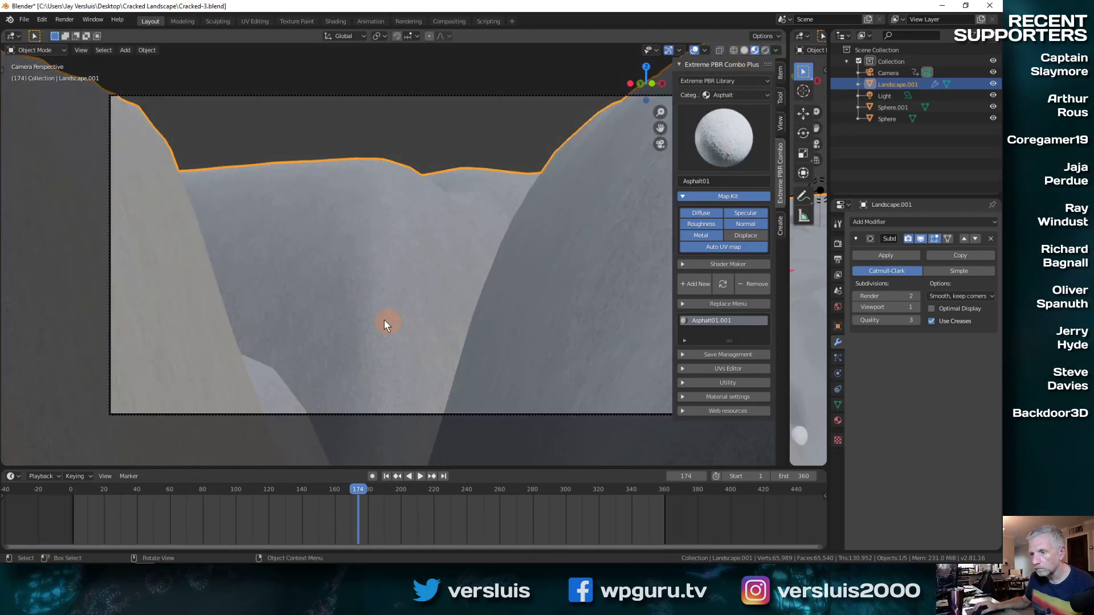
Replace the landscape's material with Asphalt08, the cracked asphalt from the Asphalt category
{"action": "left_click", "coordinate": [703, 149]}
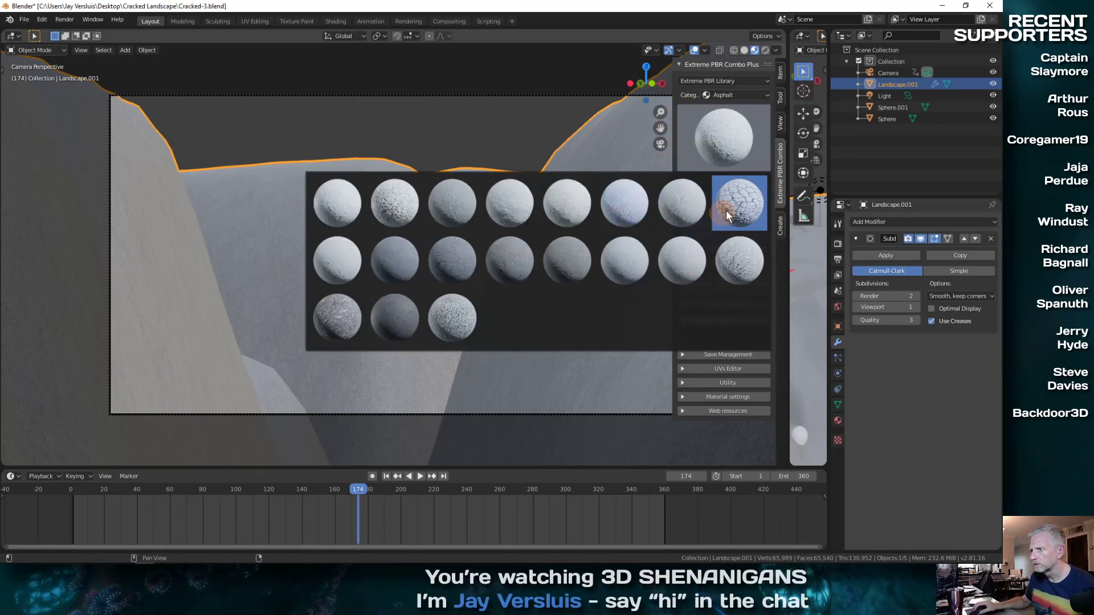
{"action": "left_click", "coordinate": [734, 206]}
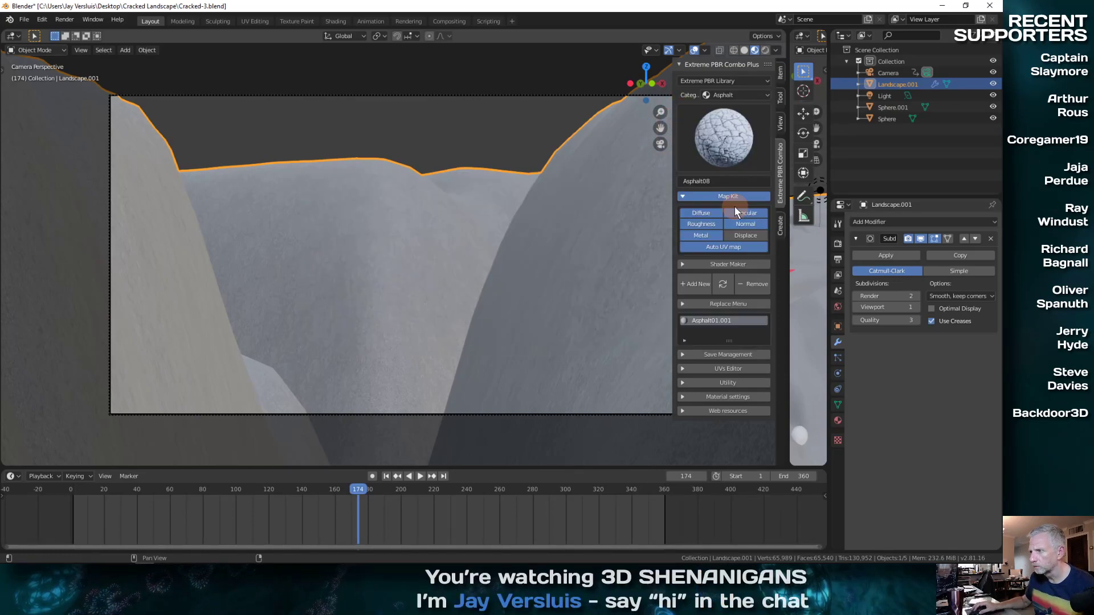
{"action": "left_click", "coordinate": [728, 286]}
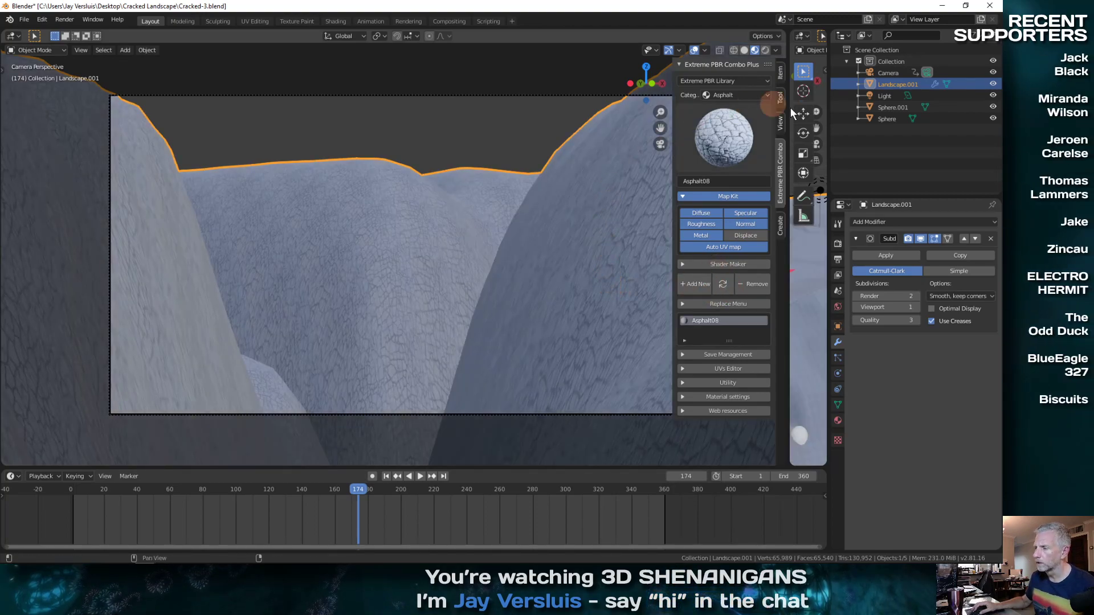
Replace the landscape's material with the dark Asphalt18 from the Asphalt category
{"action": "left_click", "coordinate": [716, 135]}
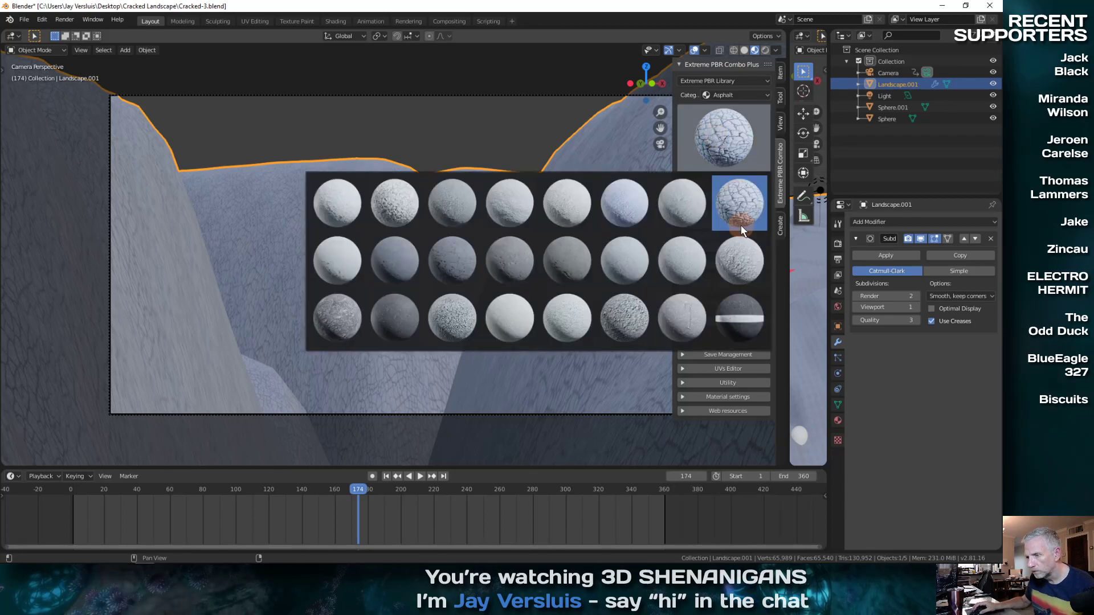
{"action": "left_click", "coordinate": [403, 328]}
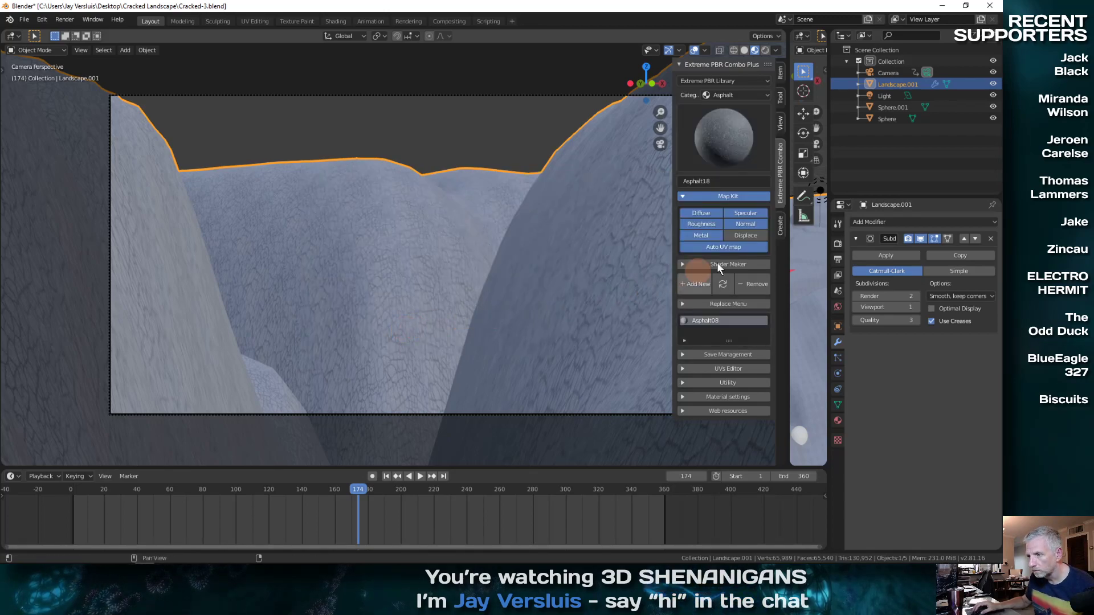
{"action": "left_click", "coordinate": [722, 284]}
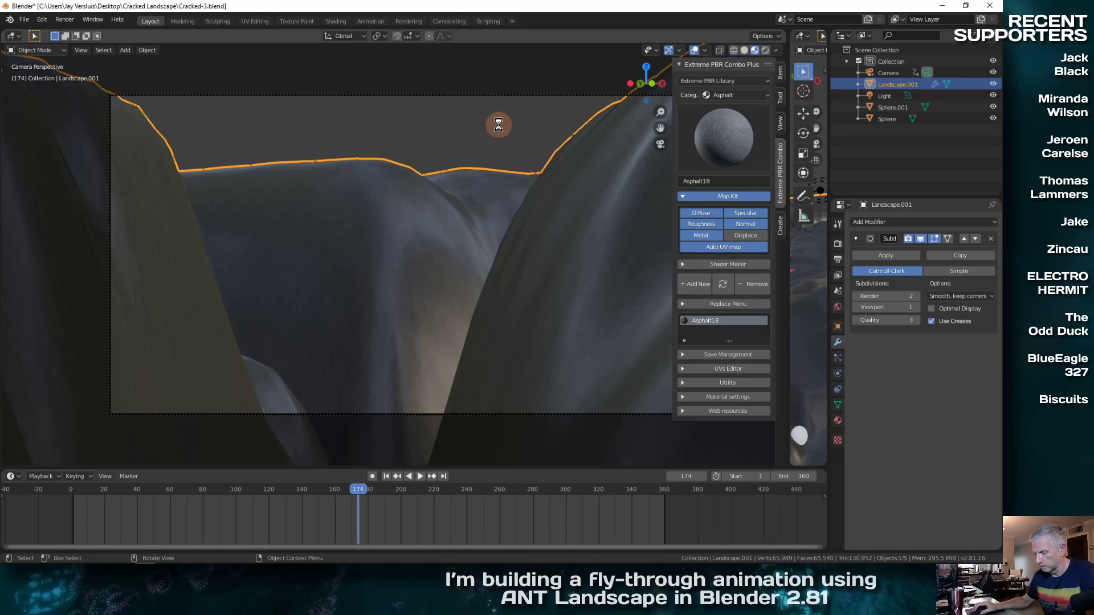
Render frame 174 with Cycles, inspect the dark asphalt surface and close the render window
{"action": "key", "text": "F12"}
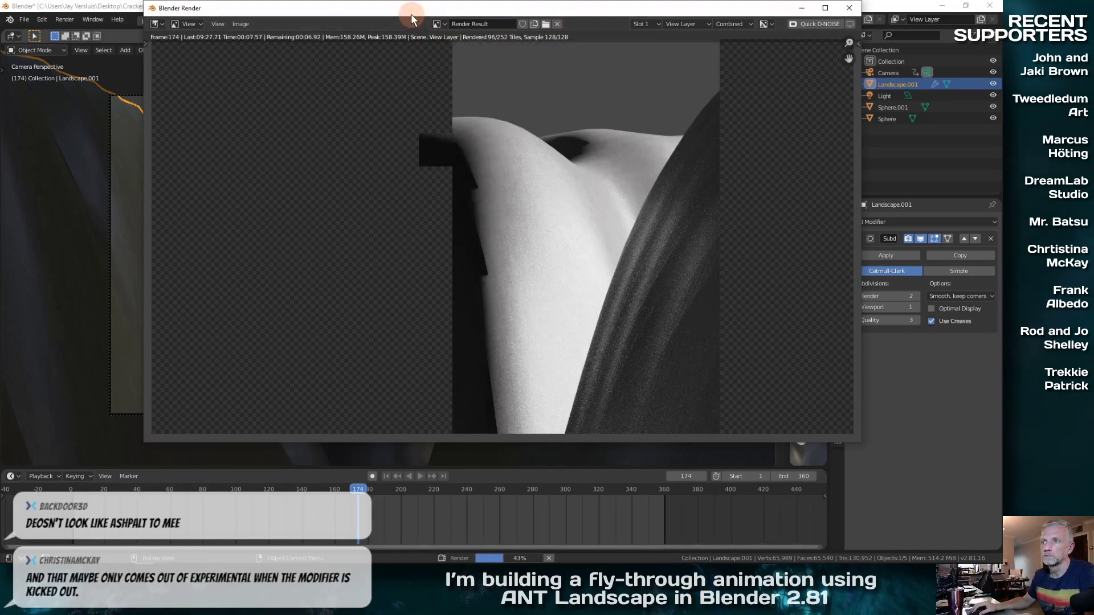
{"action": "left_click_drag", "start_coordinate": [411, 9], "coordinate": [256, 43]}
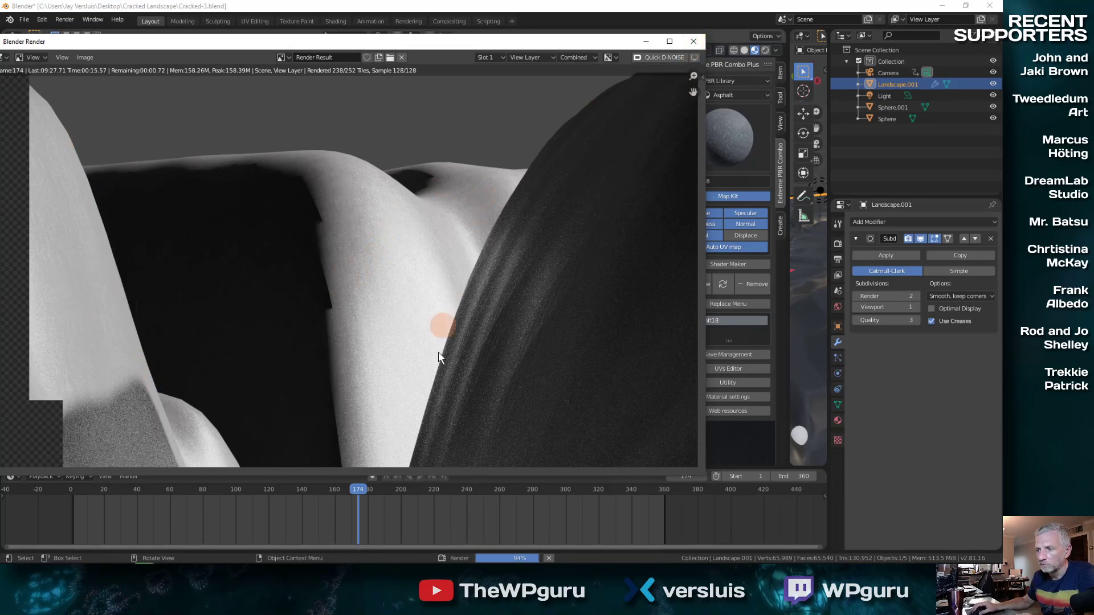
{"action": "left_click", "coordinate": [693, 41]}
Switch the render engine to Eevee, then render frame 174 for comparison and close the render window
{"action": "left_click", "coordinate": [838, 244]}
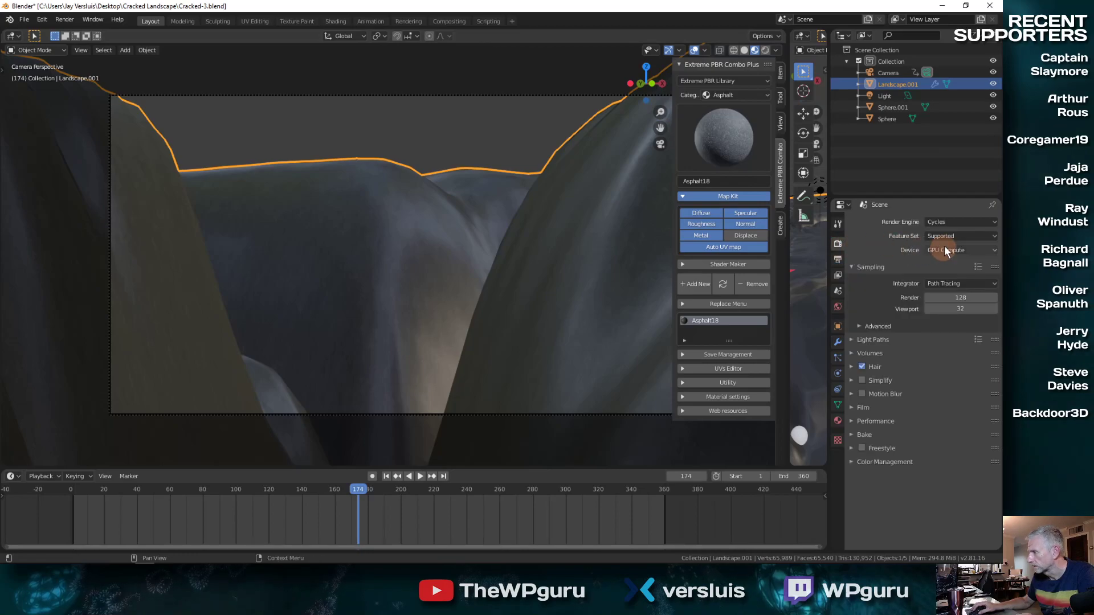
{"action": "left_click", "coordinate": [956, 221]}
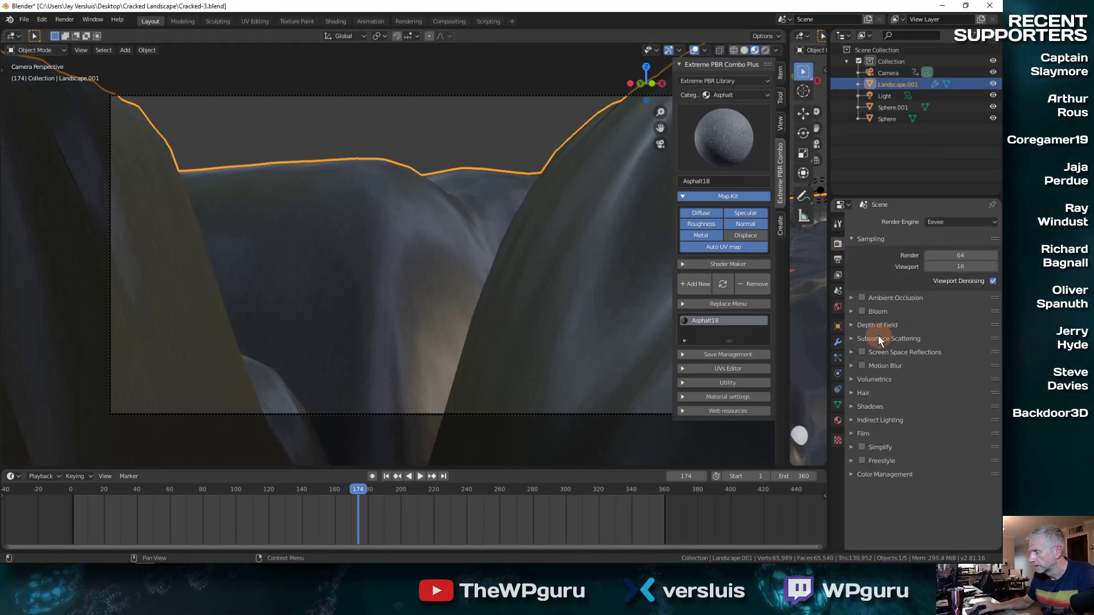
{"action": "key", "text": "F12"}
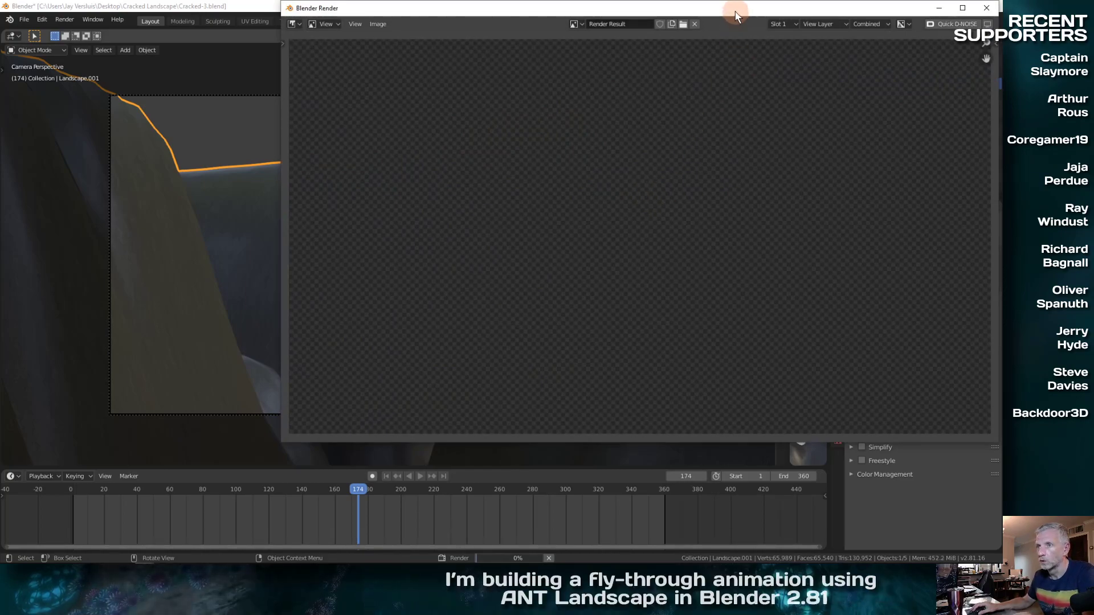
{"action": "left_click_drag", "start_coordinate": [734, 12], "coordinate": [542, 32]}
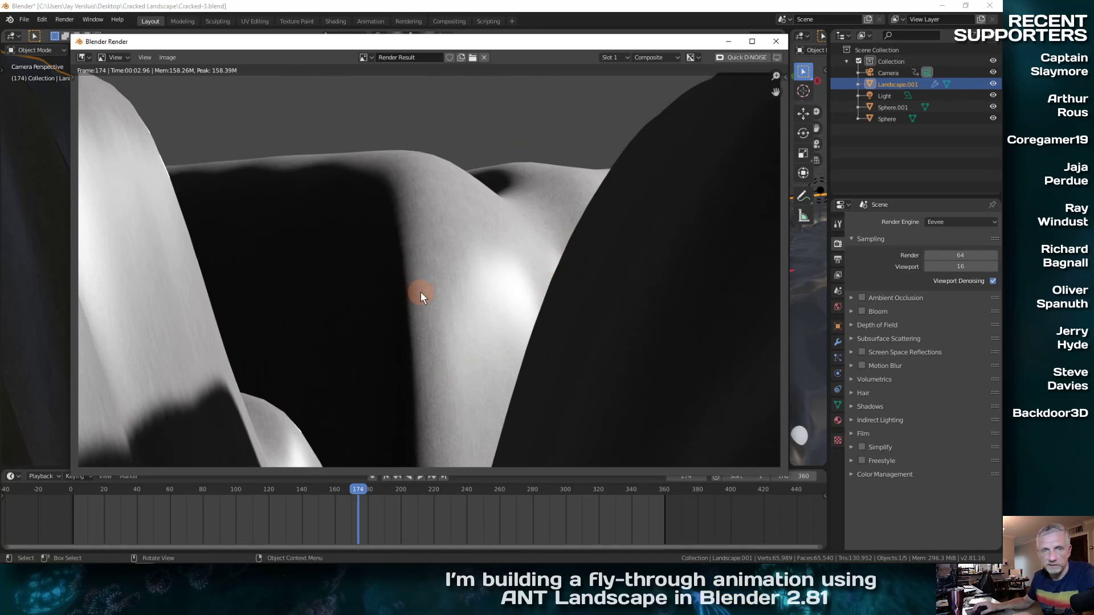
{"action": "left_click", "coordinate": [773, 42]}
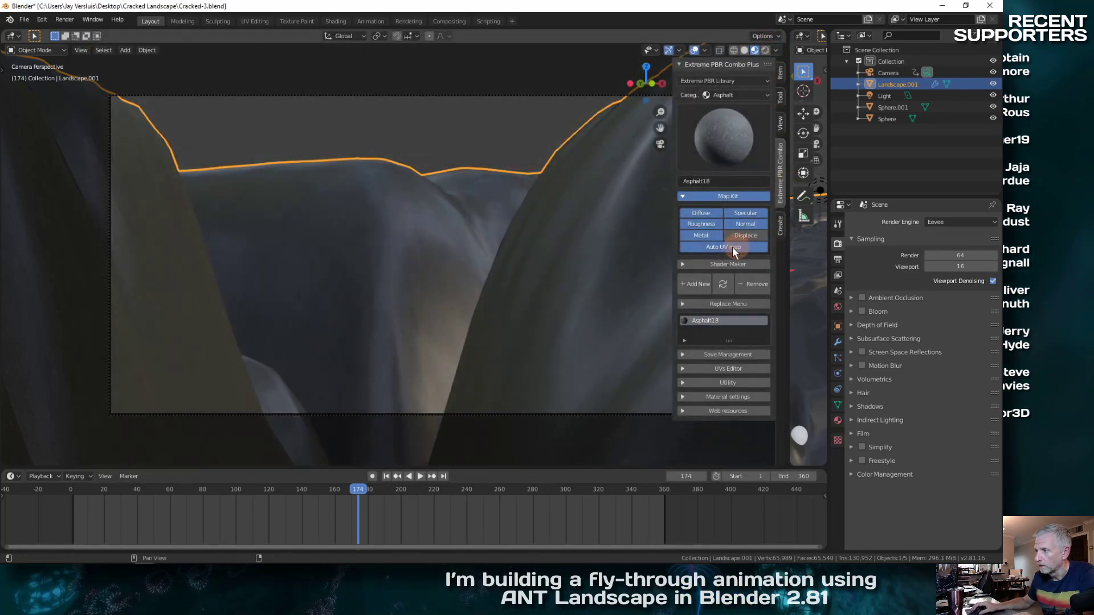
Browse the material previews in the Asphalt and Gravel categories
{"action": "left_click", "coordinate": [733, 160]}
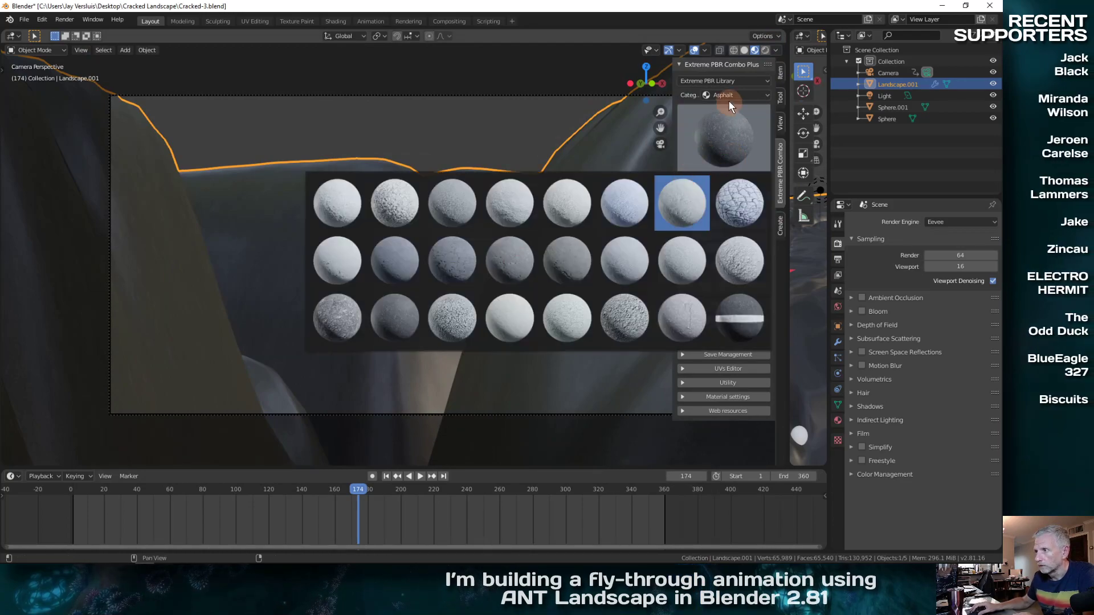
{"action": "left_click", "coordinate": [738, 94]}
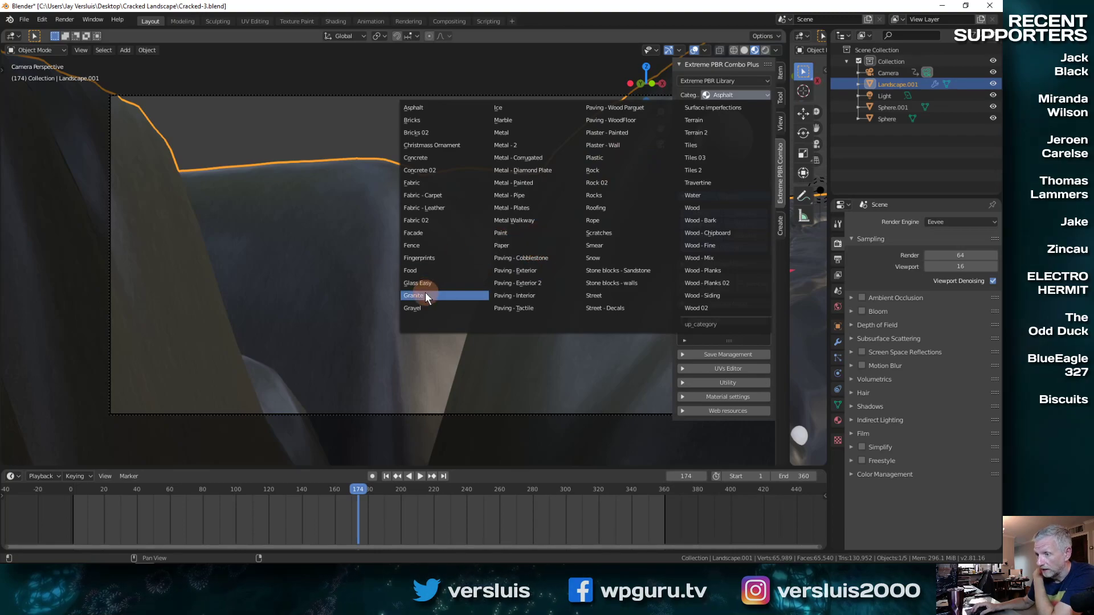
{"action": "left_click", "coordinate": [433, 307]}
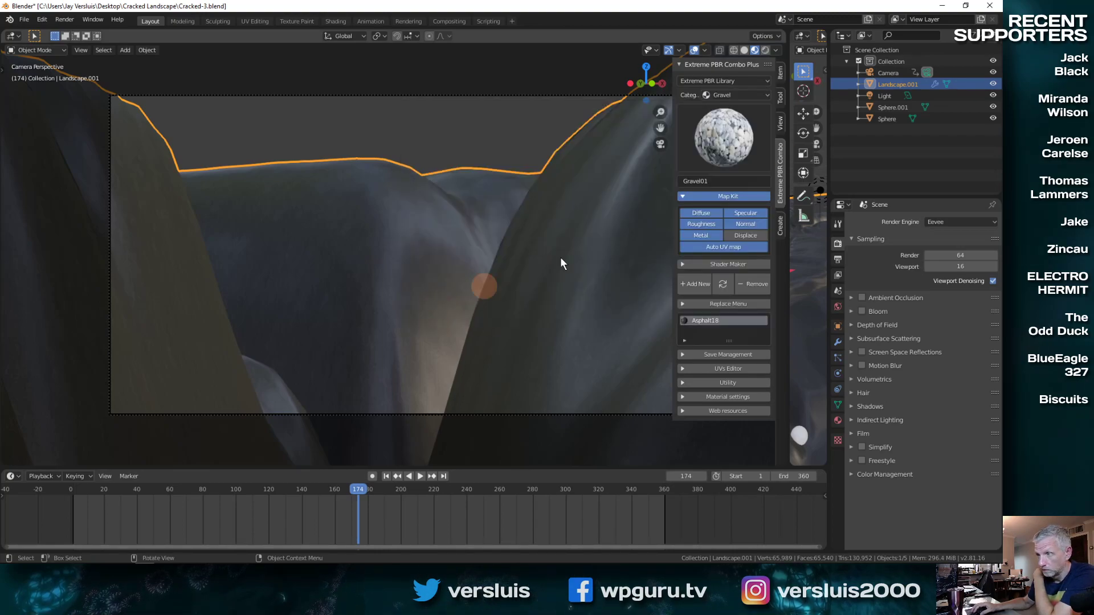
{"action": "left_click", "coordinate": [728, 146]}
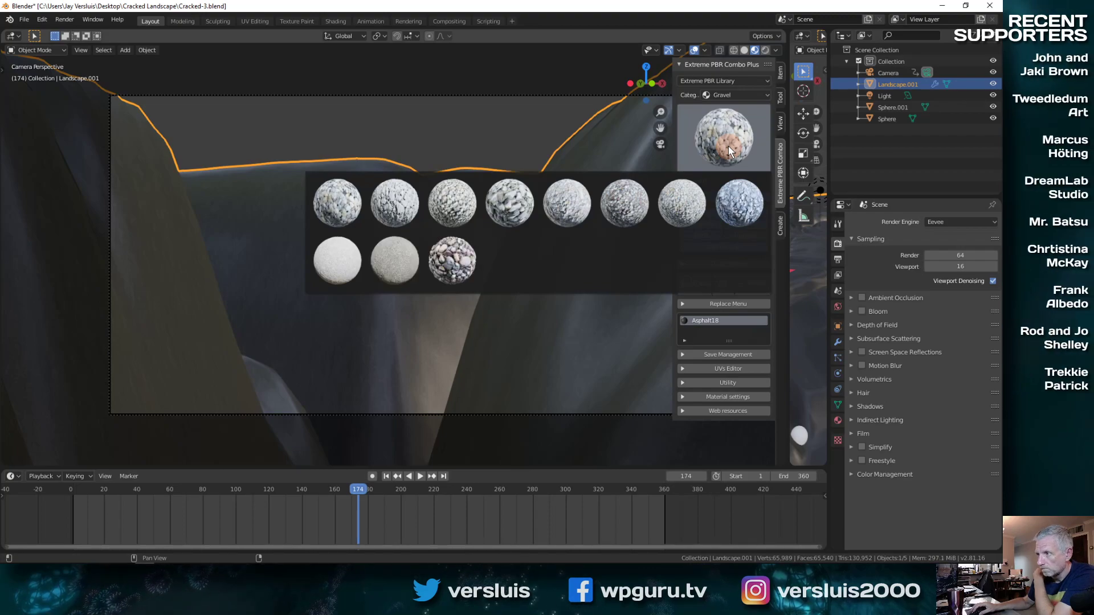
Replace the landscape's material with Granite_03 from the Granite category
{"action": "left_click", "coordinate": [734, 95]}
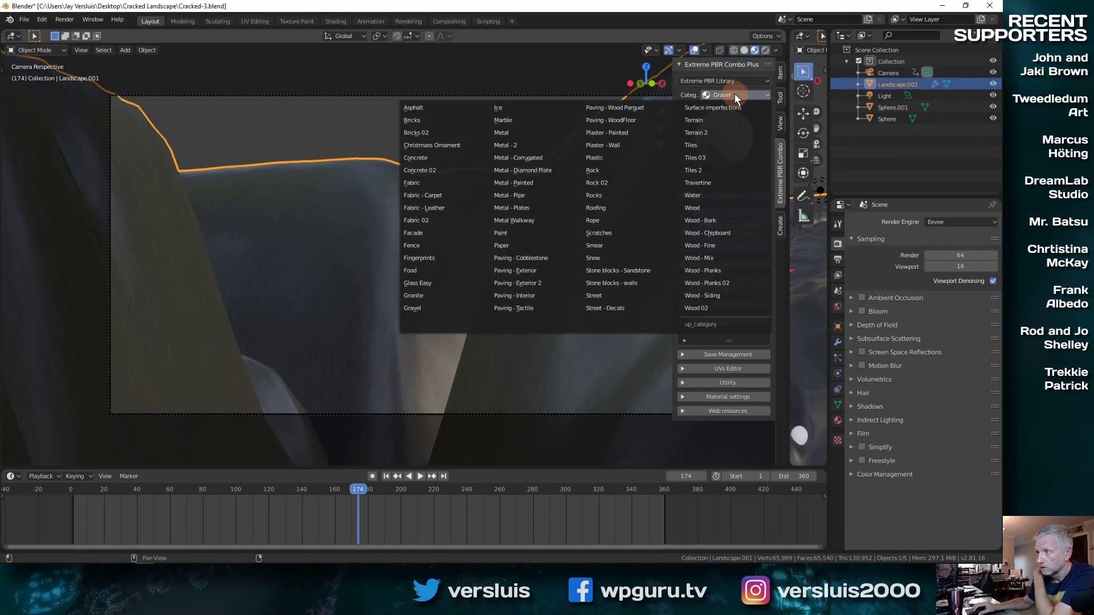
{"action": "left_click", "coordinate": [419, 294]}
{"action": "left_click", "coordinate": [711, 145]}
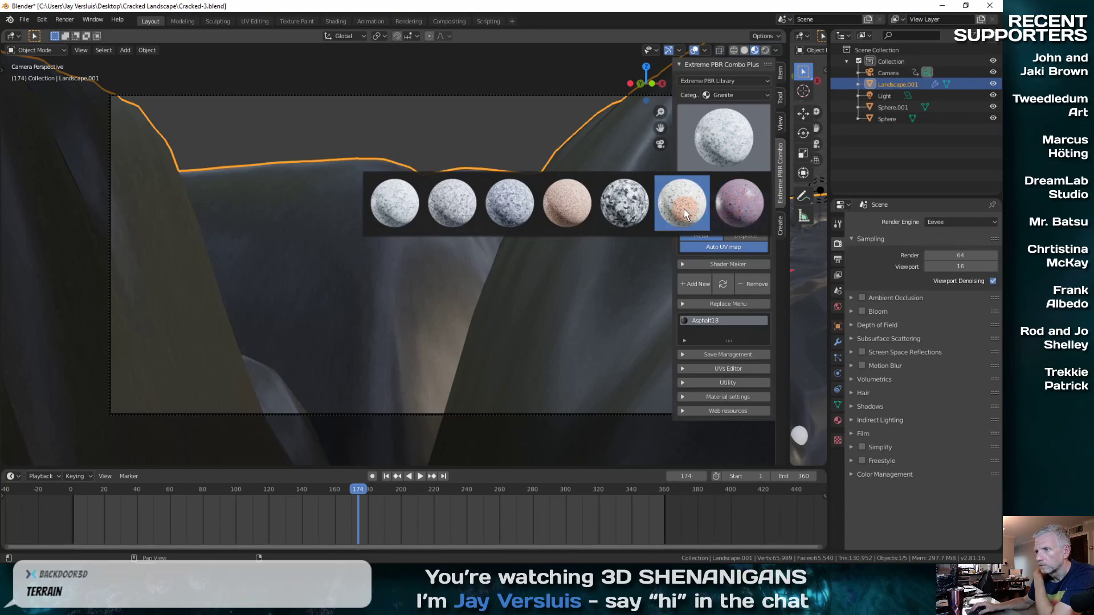
{"action": "left_click", "coordinate": [514, 213]}
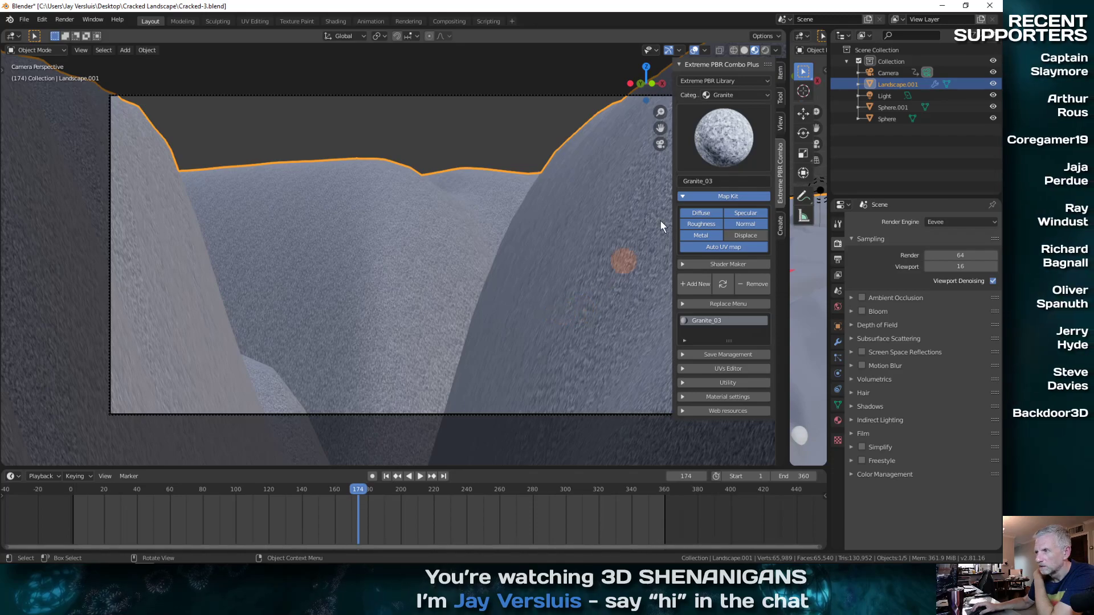
Browse the material previews in the Terrain category
{"action": "left_click", "coordinate": [750, 94]}
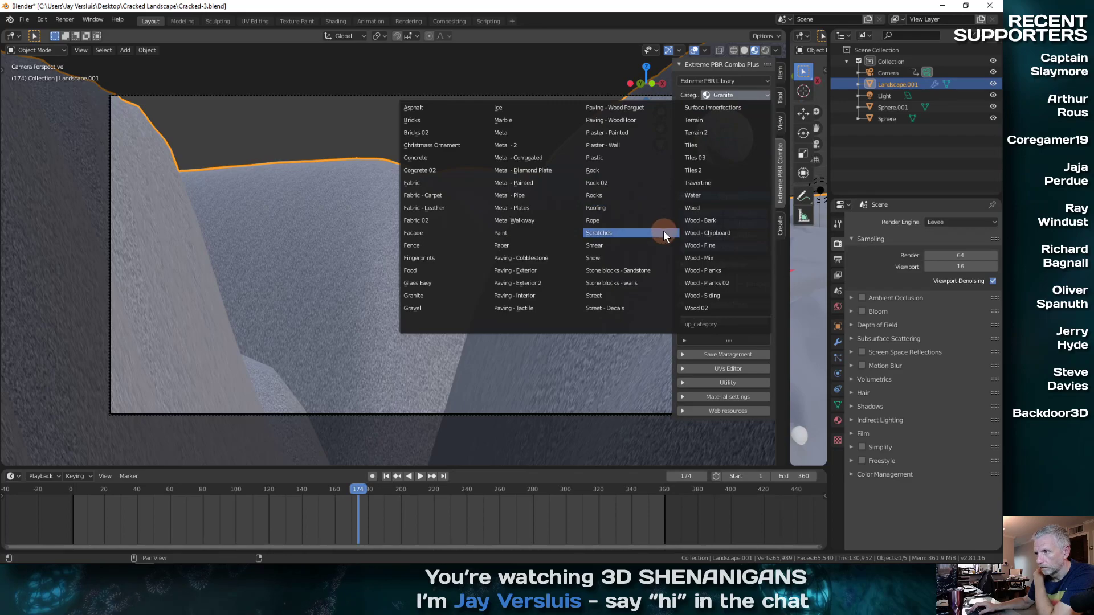
{"action": "left_click", "coordinate": [714, 122]}
{"action": "left_click", "coordinate": [718, 126]}
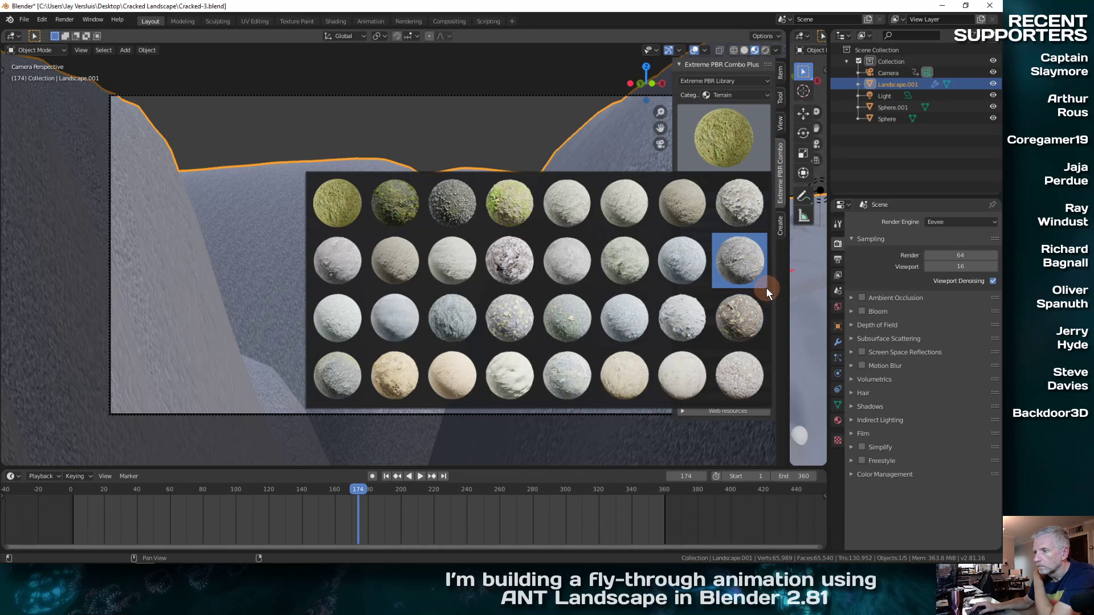
Replace the landscape's material with red_dirt_mud_01 from the Terrain 2 category, with the Displace map enabled
{"action": "left_click", "coordinate": [741, 94]}
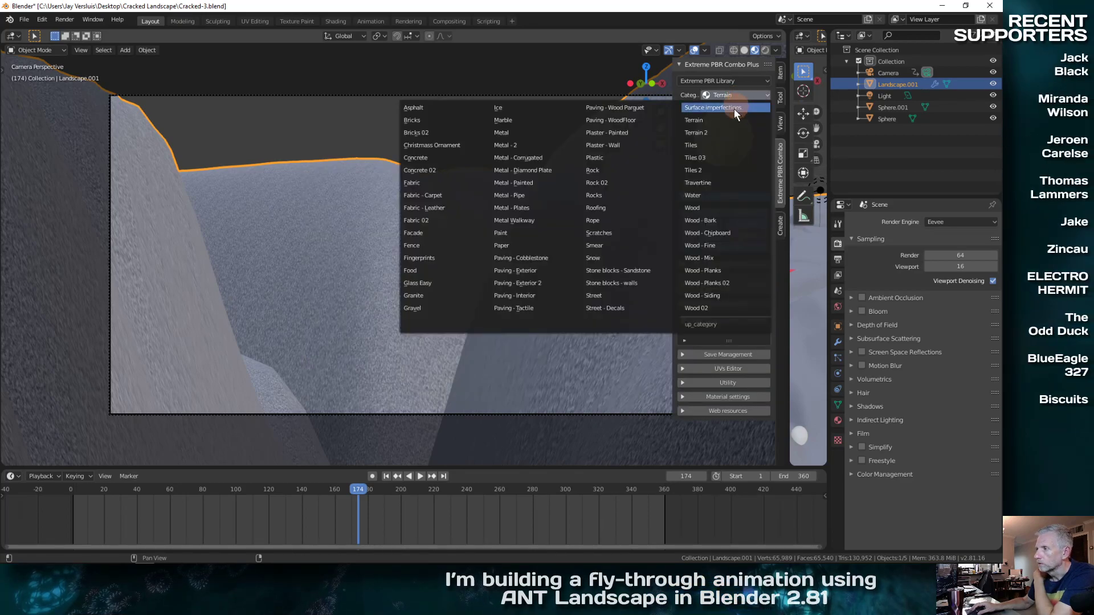
{"action": "left_click", "coordinate": [707, 128]}
{"action": "left_click", "coordinate": [717, 132]}
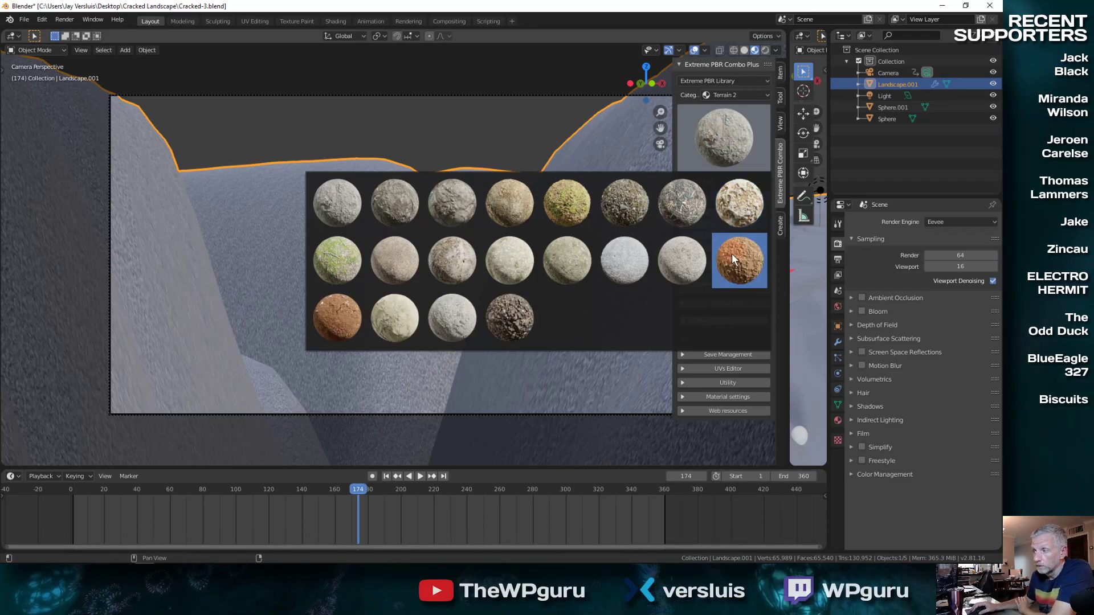
{"action": "left_click", "coordinate": [747, 256]}
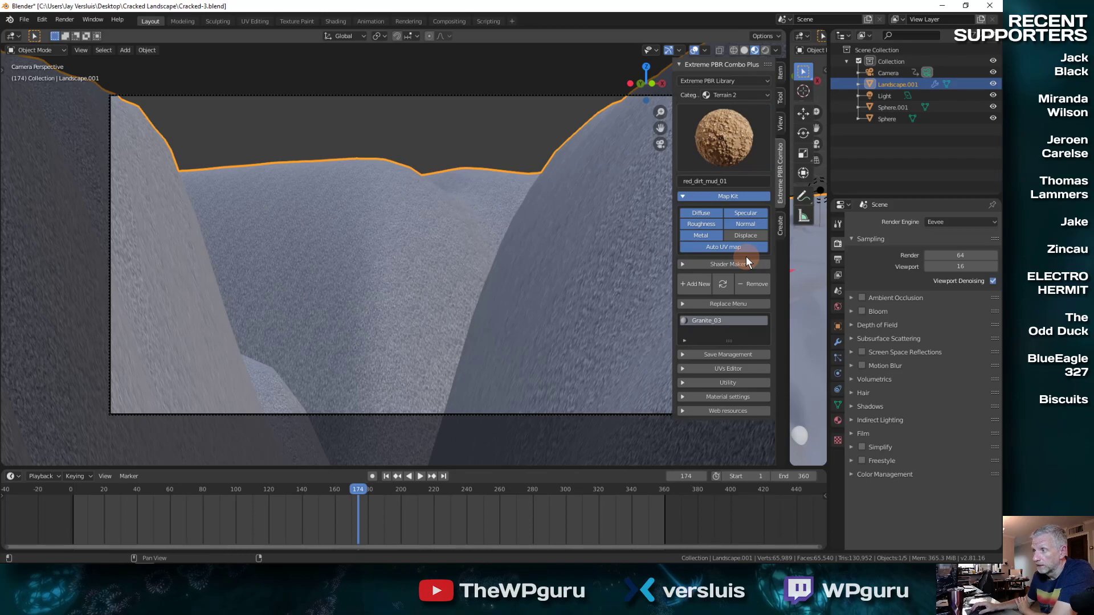
{"action": "left_click", "coordinate": [724, 283]}
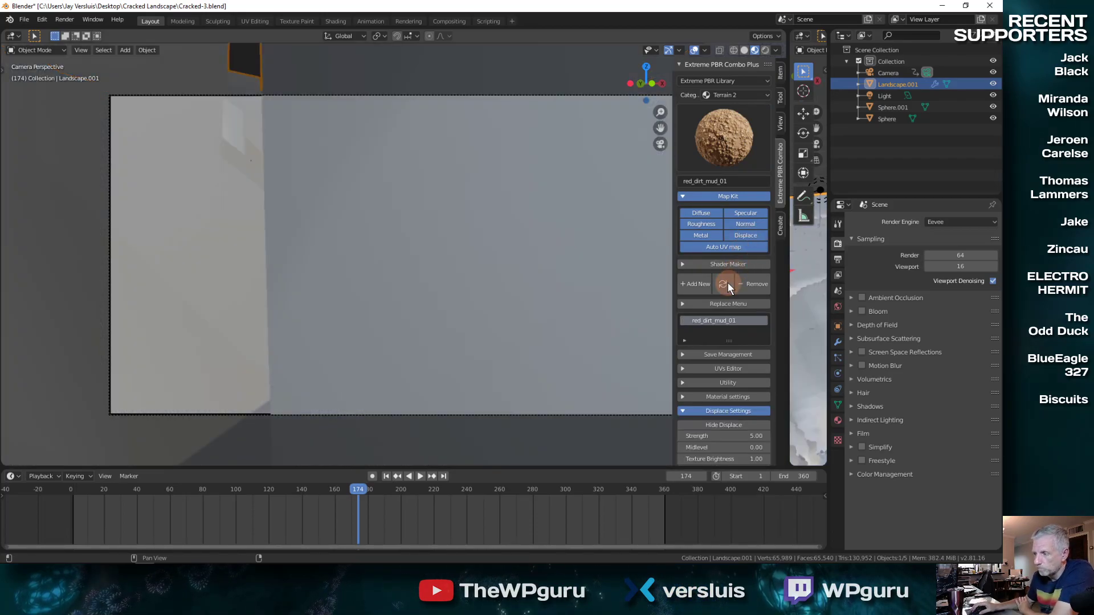
Set the landscape's displacement strength to 0.5 and render the current frame to check the relief
{"action": "scroll", "coordinate": [752, 427], "scroll_direction": "down", "scroll_amount": 4}
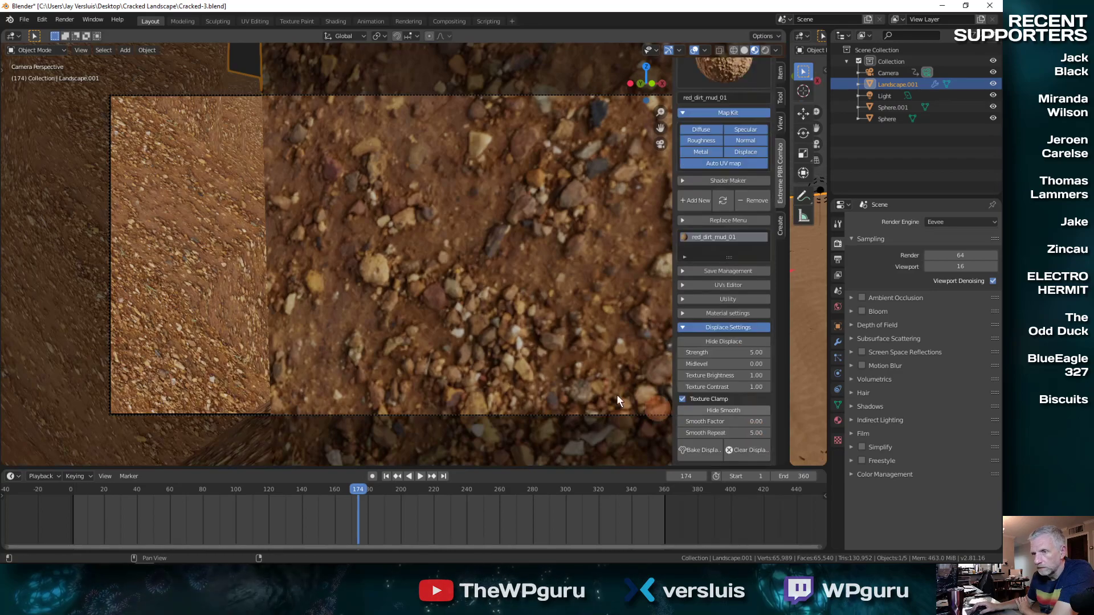
{"action": "scroll", "coordinate": [552, 323], "scroll_direction": "up", "scroll_amount": 2}
{"action": "scroll", "coordinate": [552, 323], "scroll_direction": "down", "scroll_amount": 4}
{"action": "scroll", "coordinate": [552, 323], "scroll_direction": "up", "scroll_amount": 2}
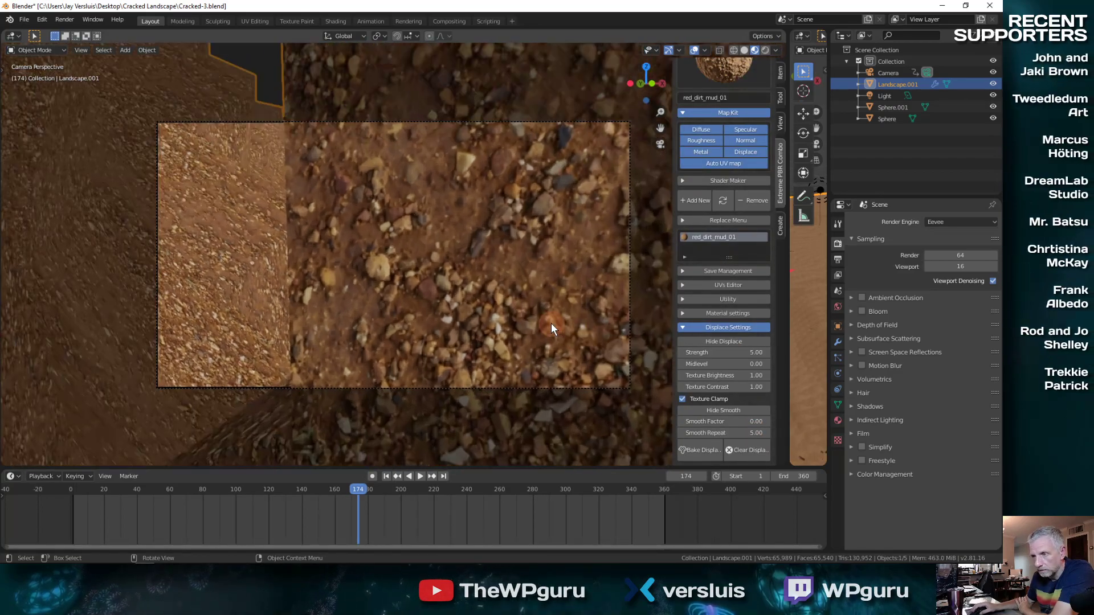
{"action": "left_click", "coordinate": [752, 352]}
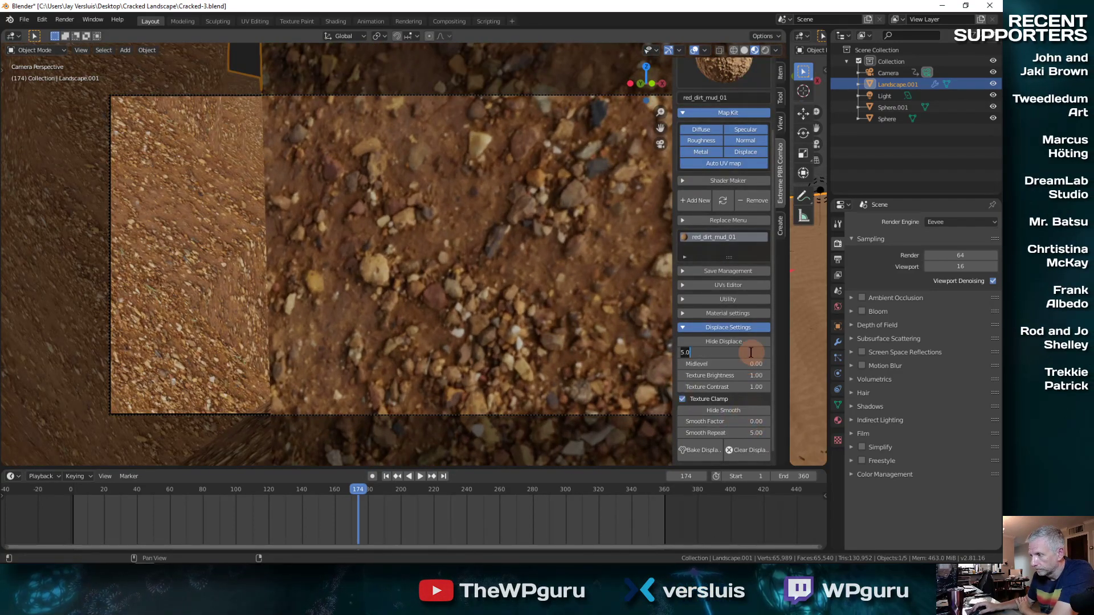
{"action": "type", "text": "0.5"}
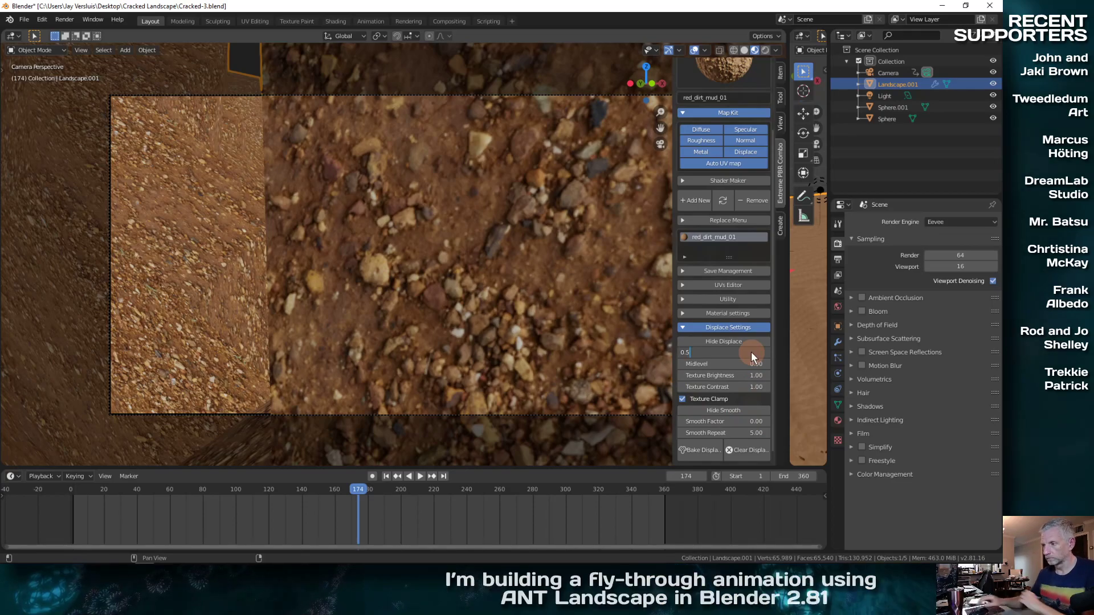
{"action": "key", "text": "Return"}
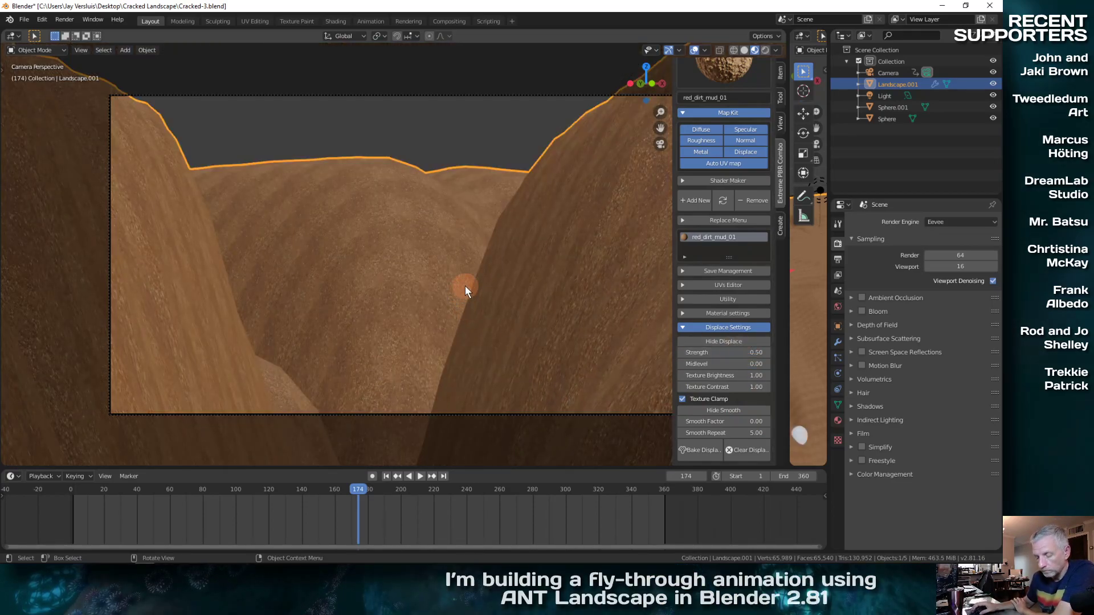
{"action": "key", "text": "F12"}
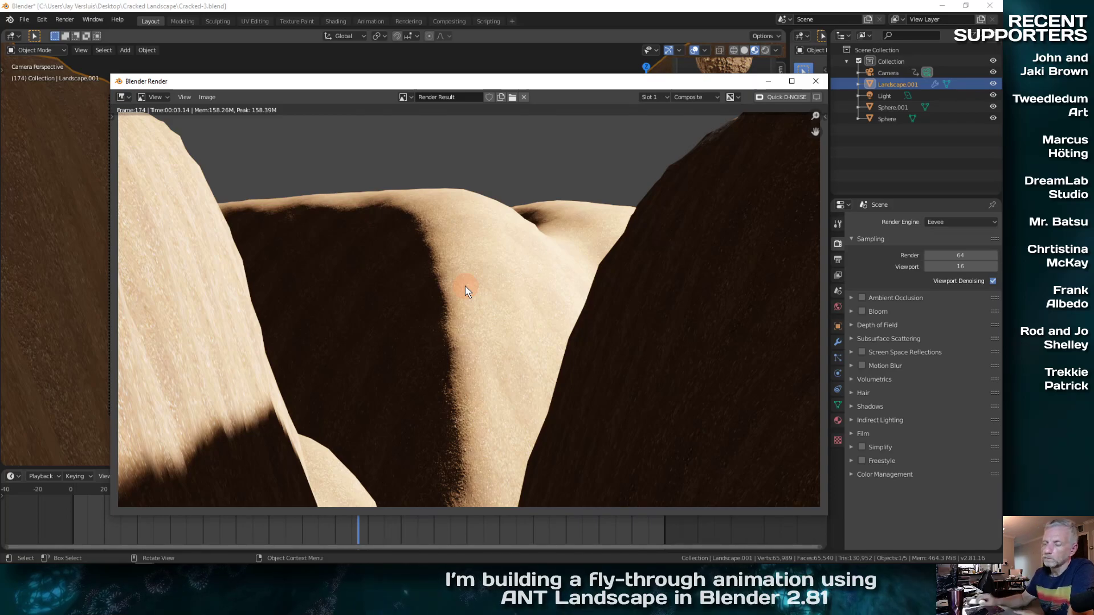
{"action": "left_click", "coordinate": [815, 82]}
Raise the displacement strength to 1.5 and render the current frame again for comparison
{"action": "left_click", "coordinate": [749, 352]}
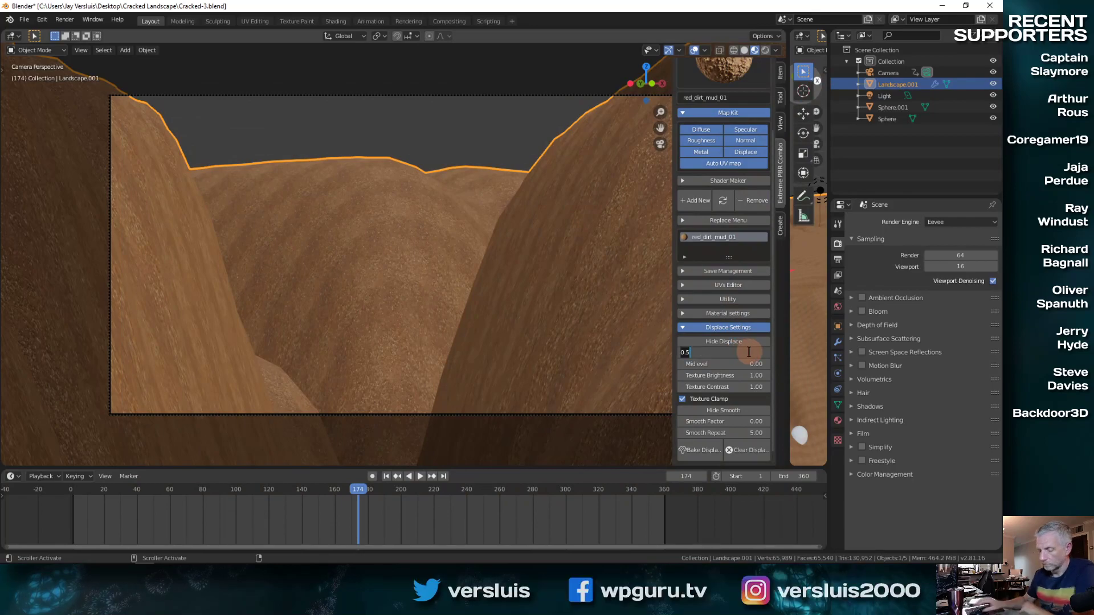
{"action": "type", "text": "1"}
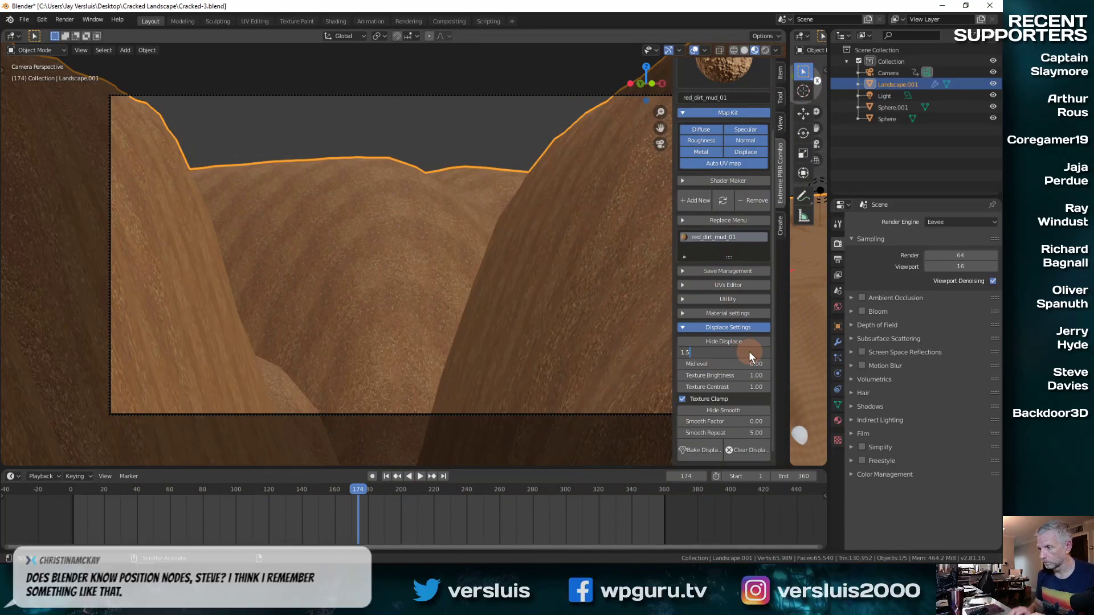
{"action": "type", "text": ".5"}
{"action": "key", "text": "Return"}
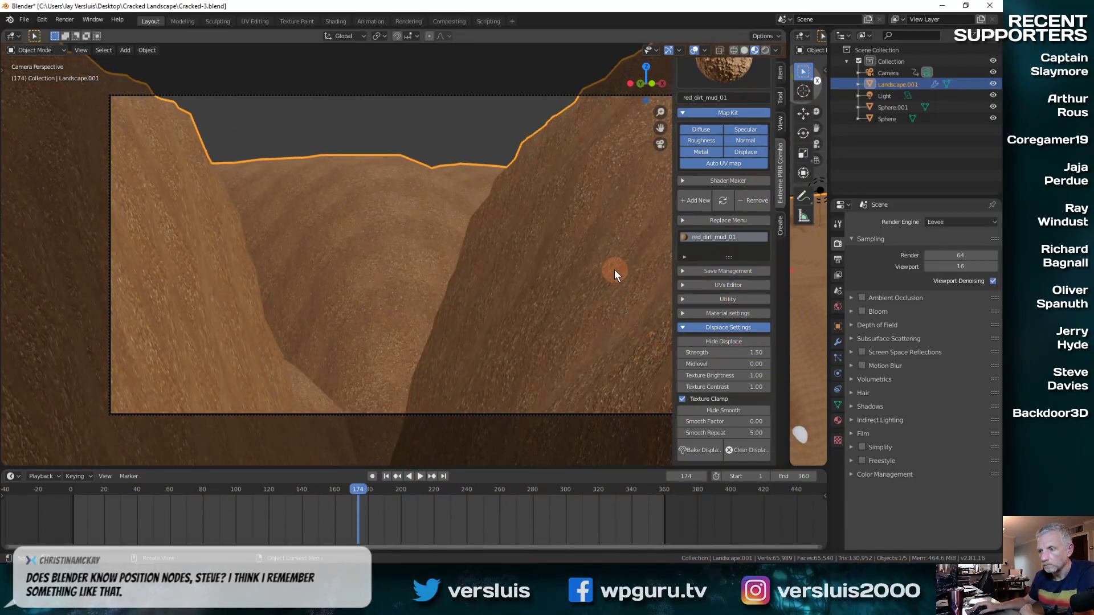
{"action": "key", "text": "F12"}
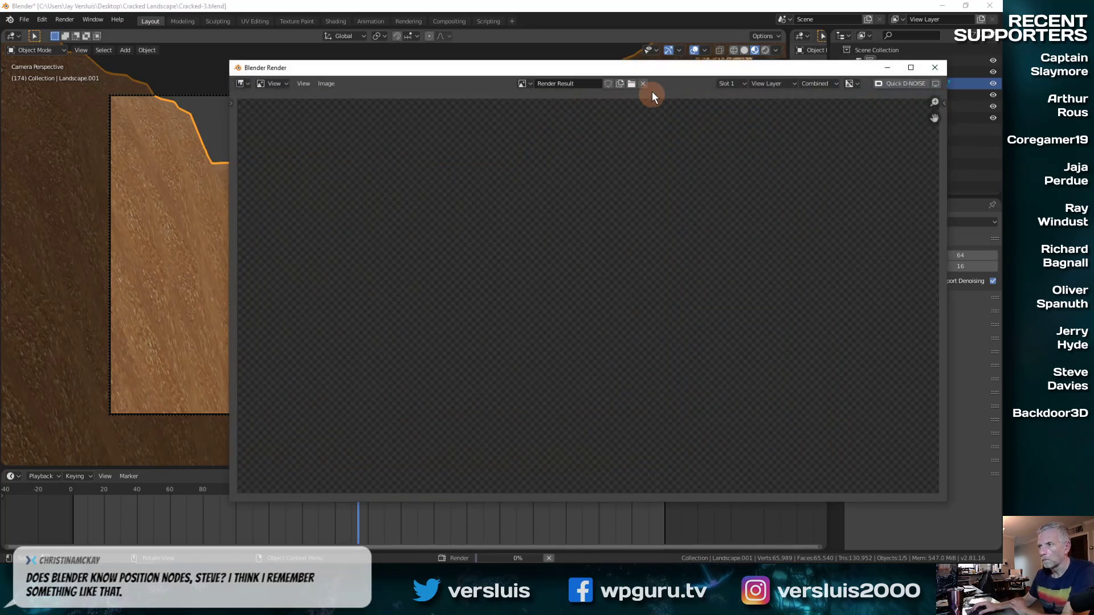
{"action": "left_click_drag", "start_coordinate": [668, 70], "coordinate": [612, 68]}
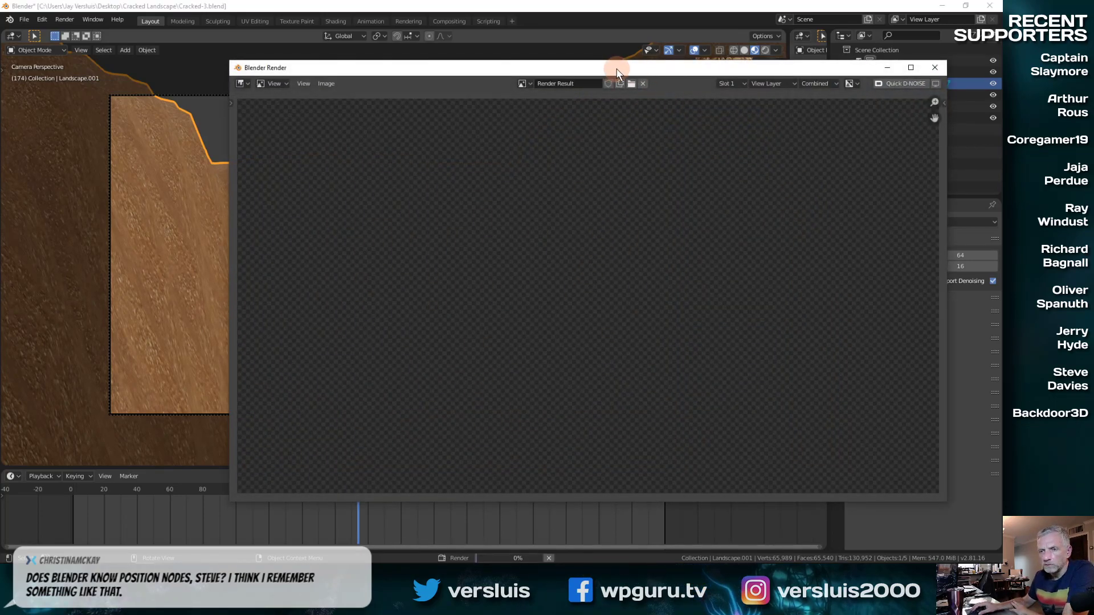
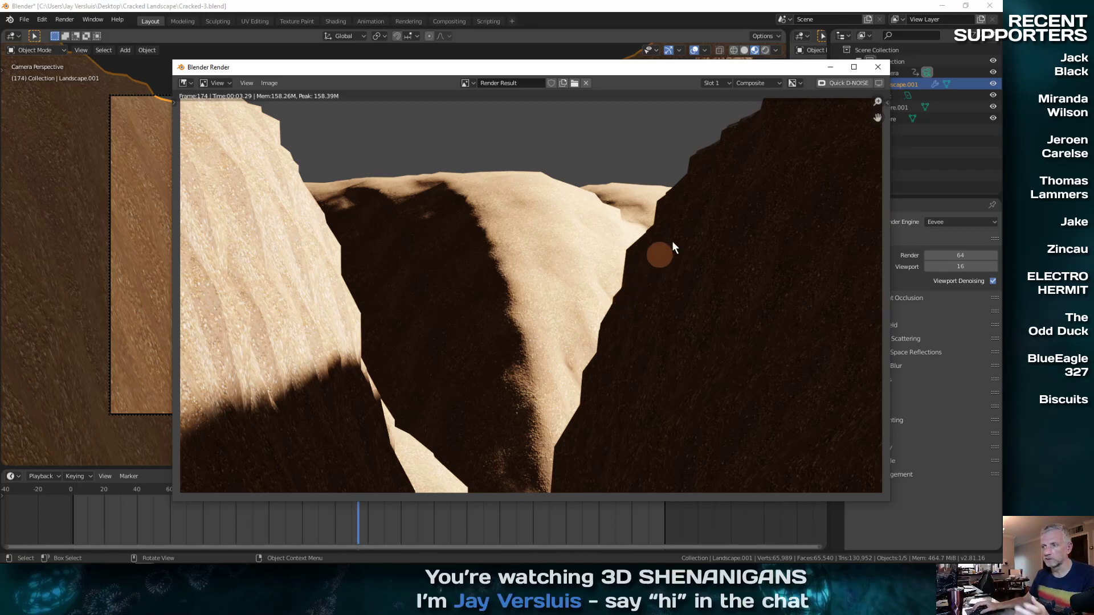
{"action": "left_click", "coordinate": [877, 67]}
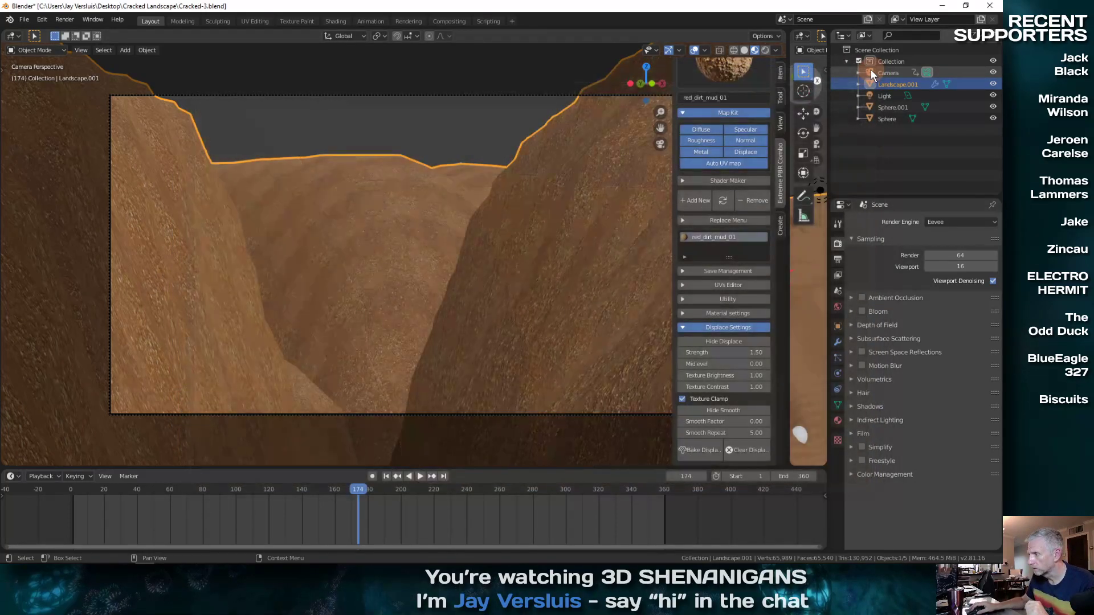
Set the displacement strength to 1 and render the current frame
{"action": "left_click", "coordinate": [751, 352]}
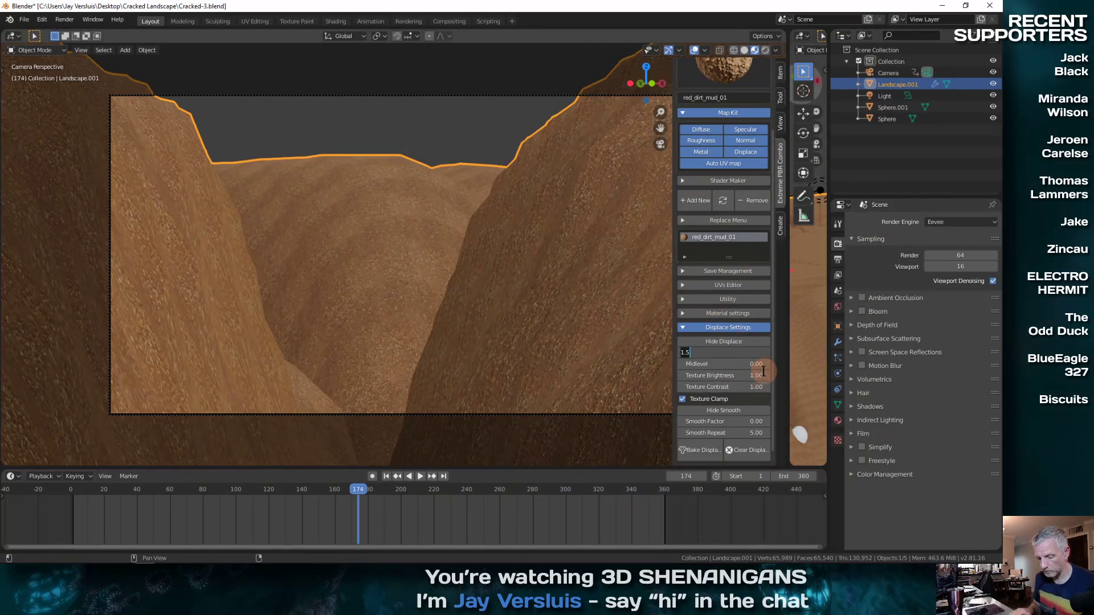
{"action": "key", "text": "Return"}
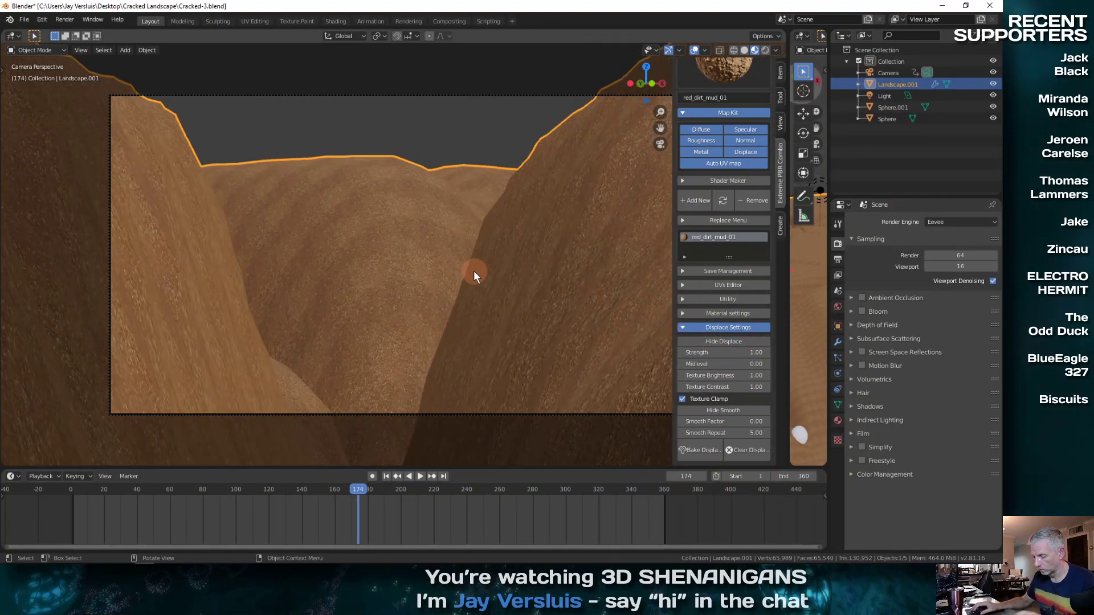
{"action": "key", "text": "F12"}
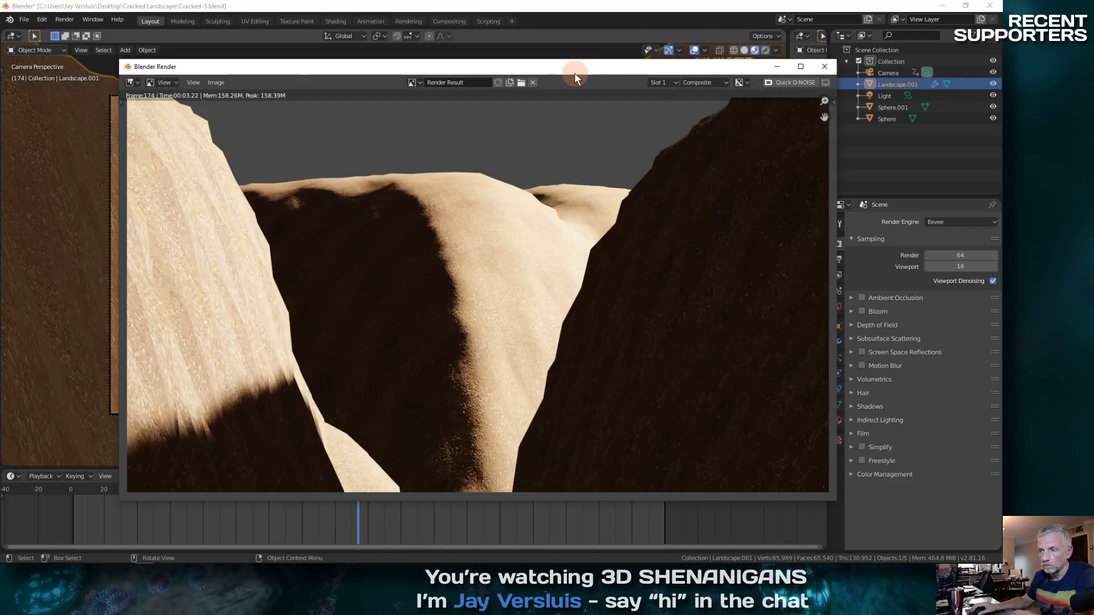
{"action": "key", "text": "Escape"}
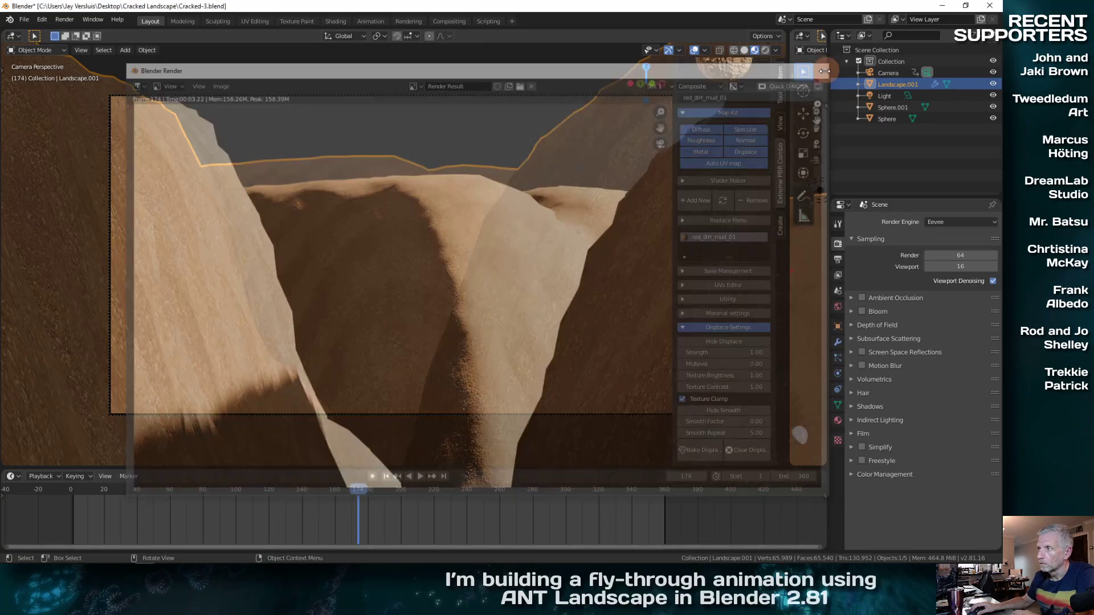
Switch the camera view to rendered shading and play the fly-through animation from frame 1, stopping at frame 113
{"action": "left_click", "coordinate": [764, 50]}
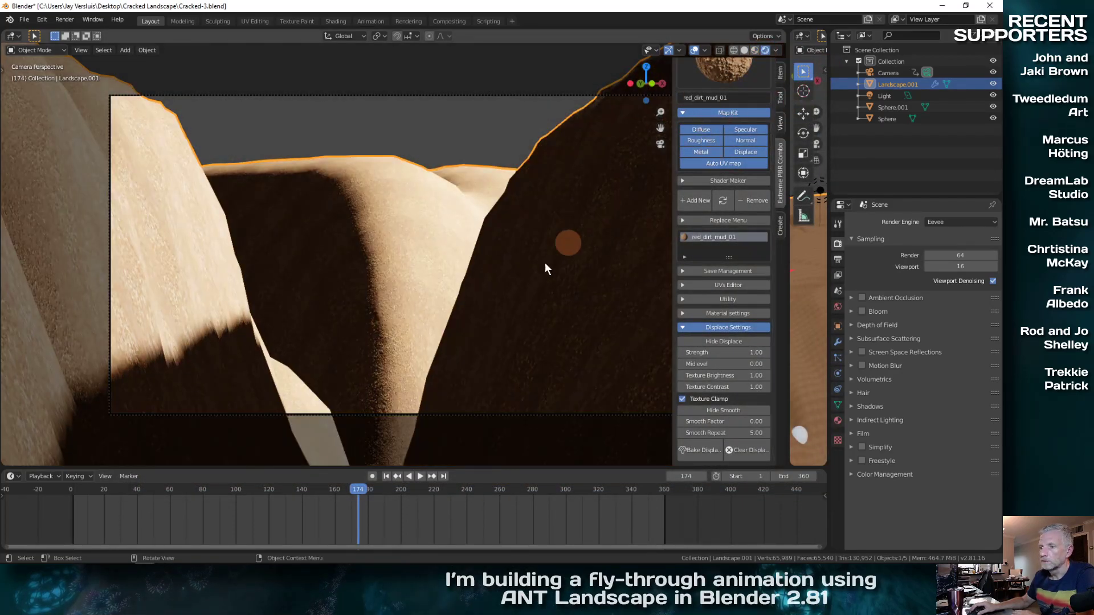
{"action": "left_click_drag", "start_coordinate": [358, 488], "coordinate": [73, 510]}
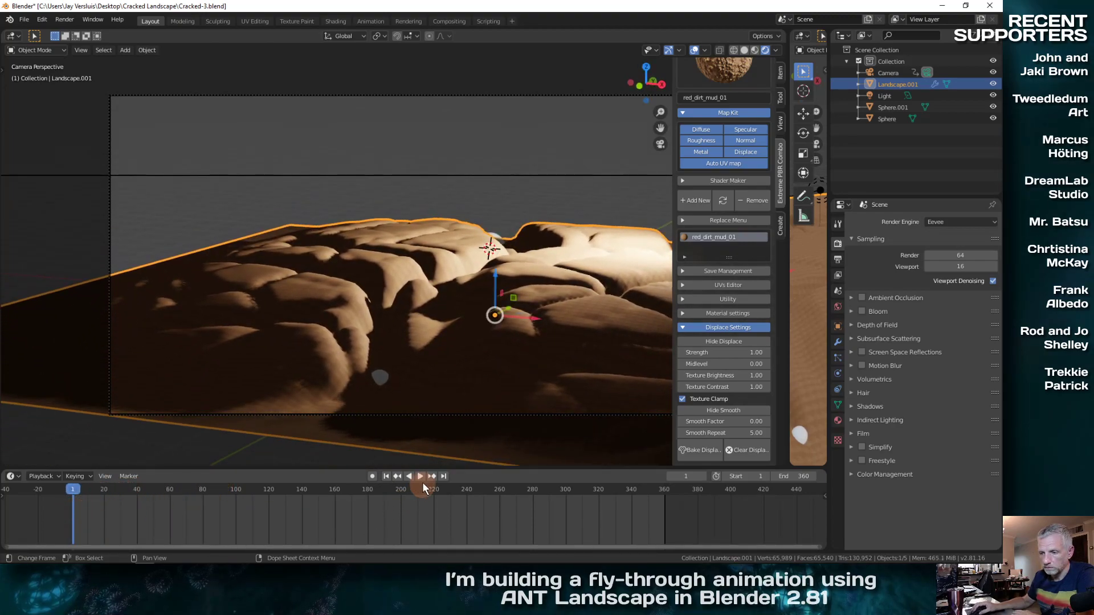
{"action": "left_click", "coordinate": [420, 477]}
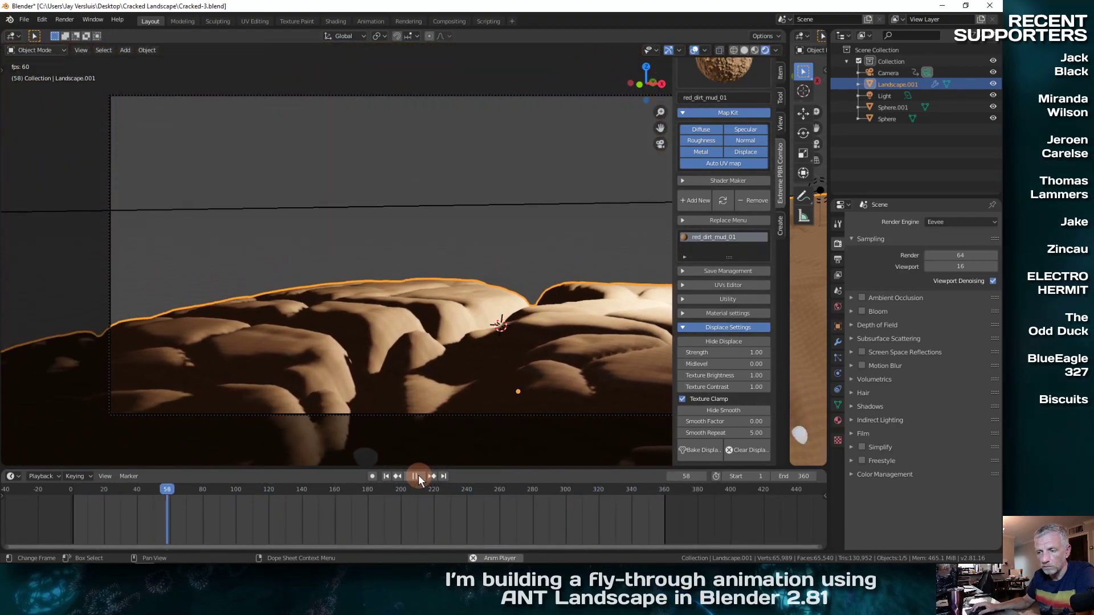
{"action": "left_click", "coordinate": [419, 476]}
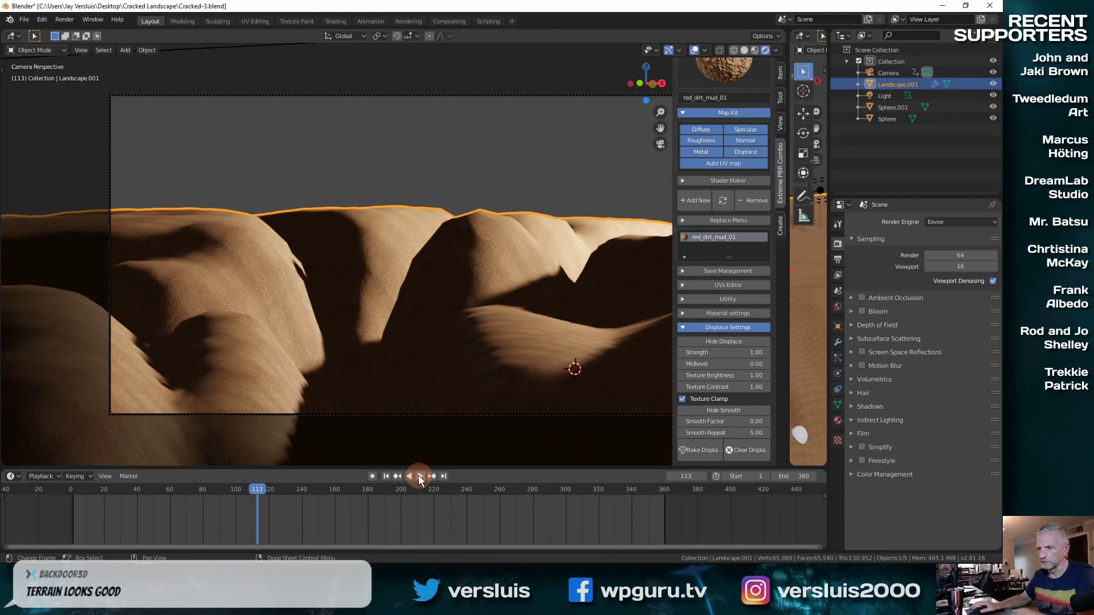
Open the Shading workspace, enlarge the shader editor and examine the red_dirt_mud_01 material's full node tree
{"action": "scroll", "coordinate": [757, 218], "scroll_direction": "up", "scroll_amount": 4}
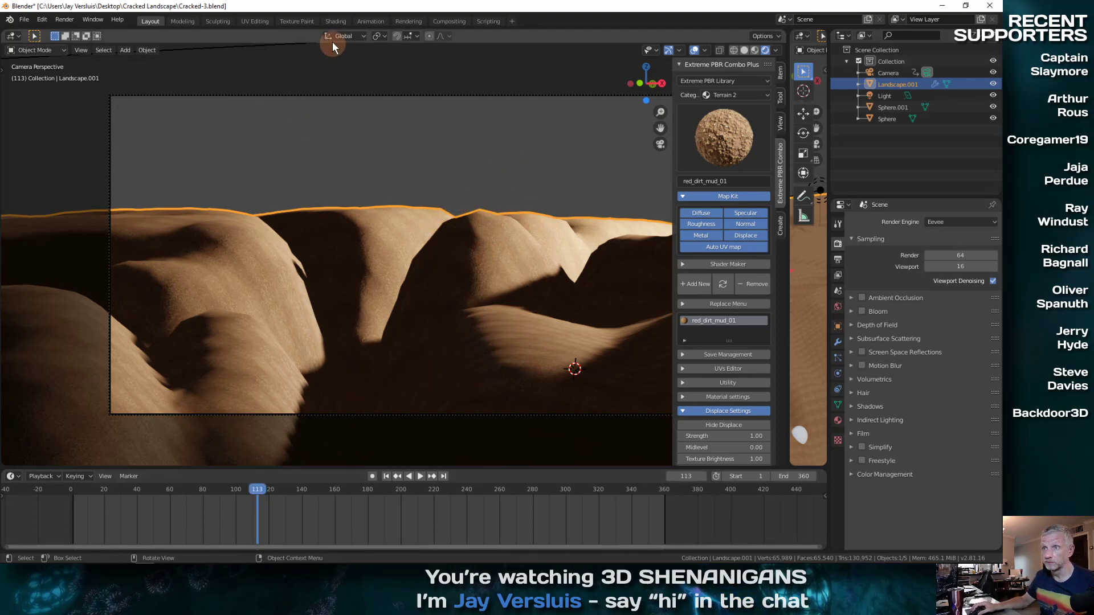
{"action": "left_click", "coordinate": [336, 21]}
{"action": "left_click_drag", "start_coordinate": [484, 326], "coordinate": [484, 134]}
{"action": "scroll", "coordinate": [548, 324], "scroll_direction": "down", "scroll_amount": 5}
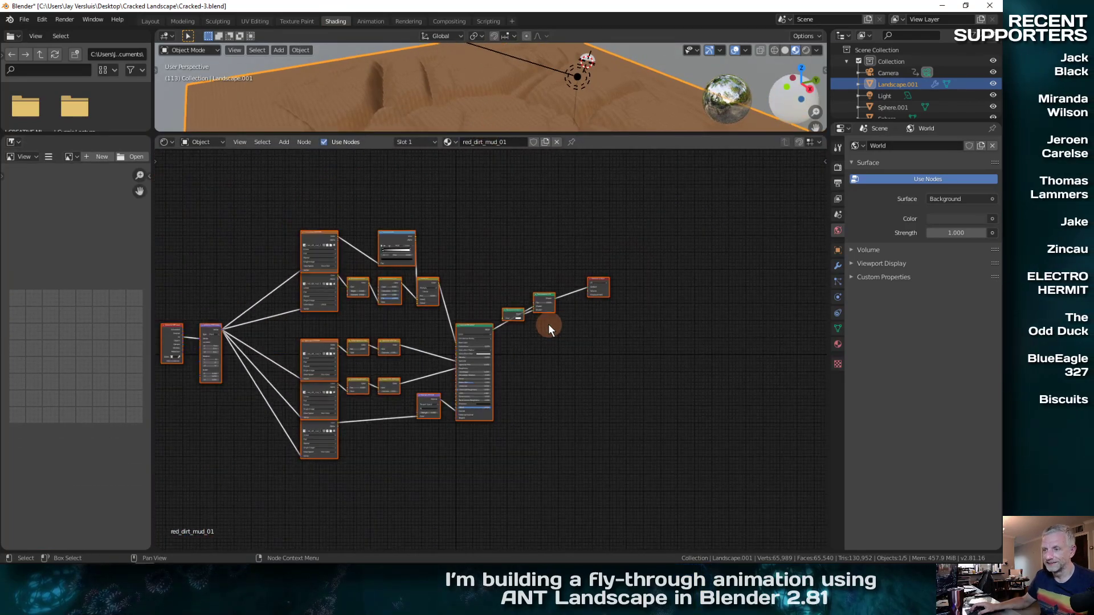
{"action": "scroll", "coordinate": [548, 323], "scroll_direction": "down", "scroll_amount": 2}
{"action": "middle_click_drag", "start_coordinate": [532, 447], "coordinate": [619, 367]}
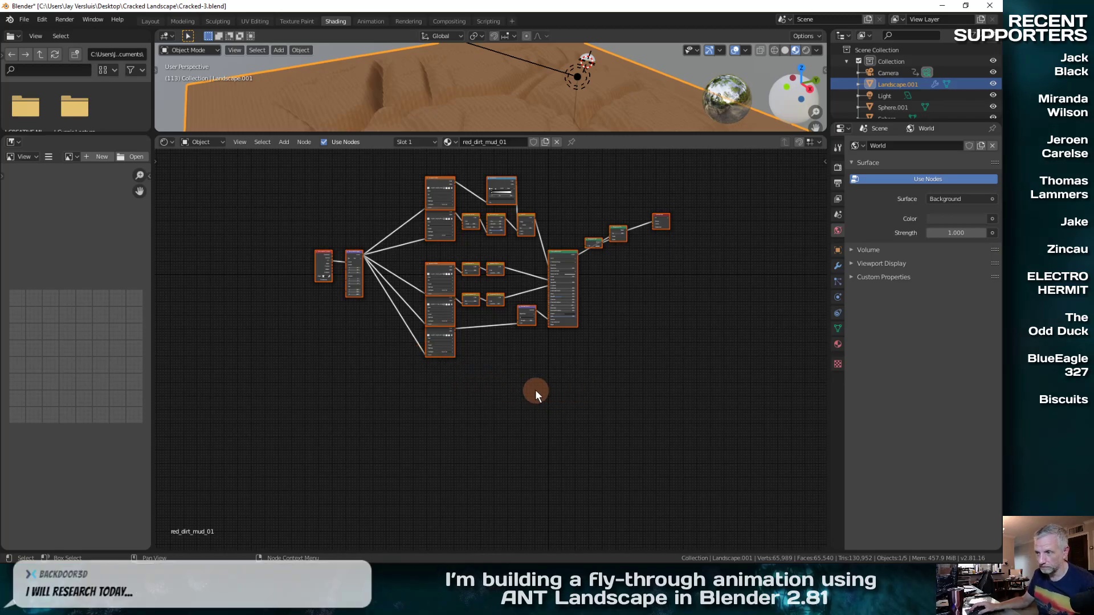
{"action": "scroll", "coordinate": [522, 388], "scroll_direction": "up", "scroll_amount": 3}
{"action": "middle_click_drag", "start_coordinate": [532, 423], "coordinate": [518, 533]}
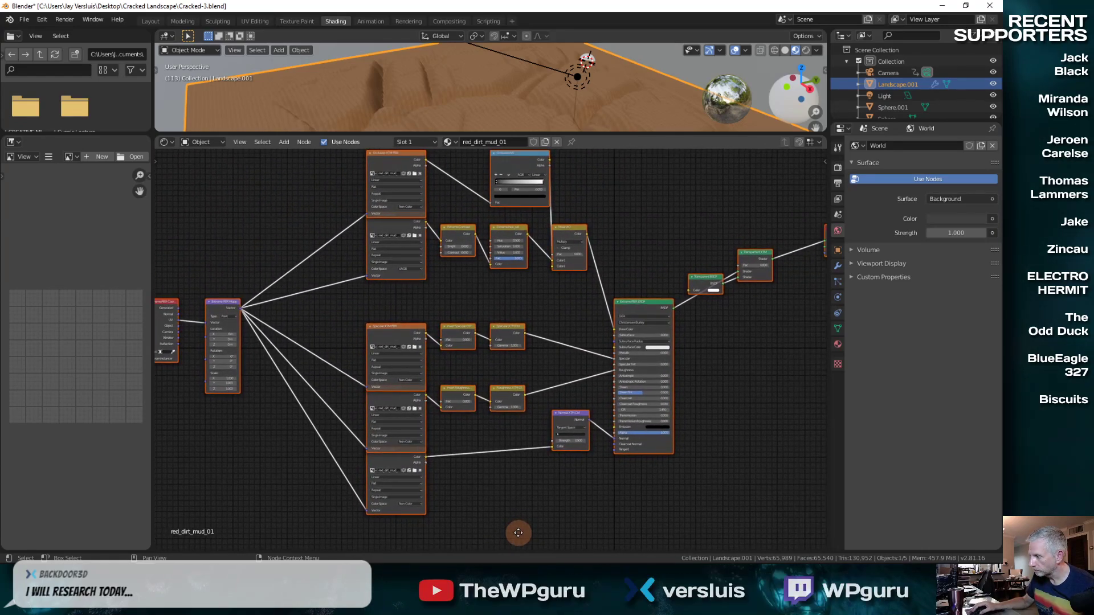
{"action": "key", "text": "Home"}
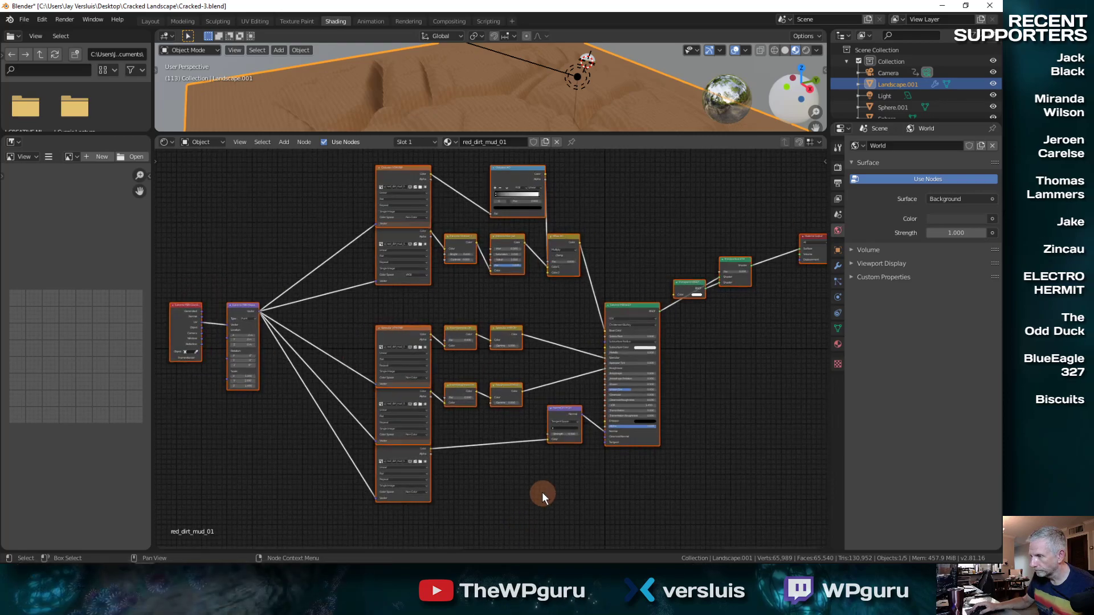
{"action": "mouse_move", "coordinate": [542, 492]}
{"action": "middle_mouse_down"}
{"action": "mouse_move", "coordinate": [534, 505]}
{"action": "mouse_move", "coordinate": [545, 505]}
{"action": "middle_mouse_up"}
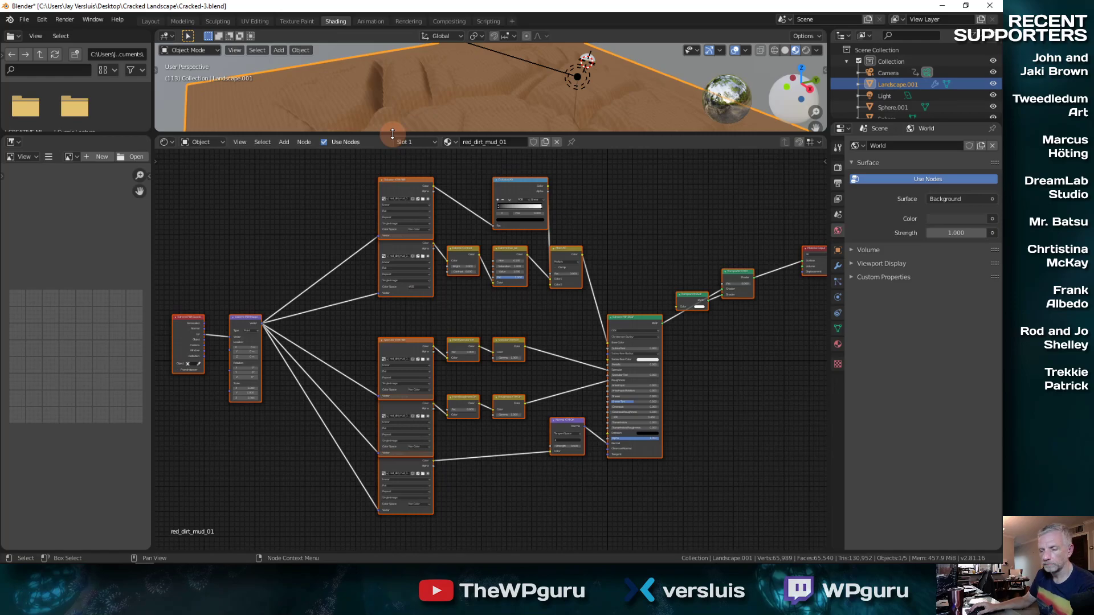
Switch to Firefox and open versluis.com in a new tab
{"action": "mouse_move", "coordinate": [142, 566]}
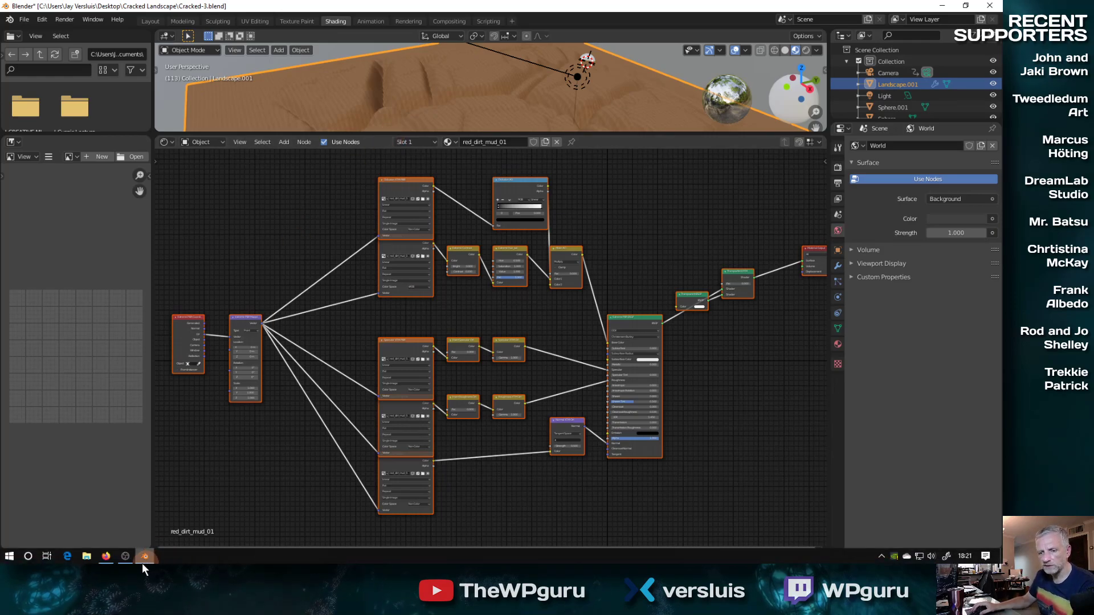
{"action": "left_click", "coordinate": [113, 557]}
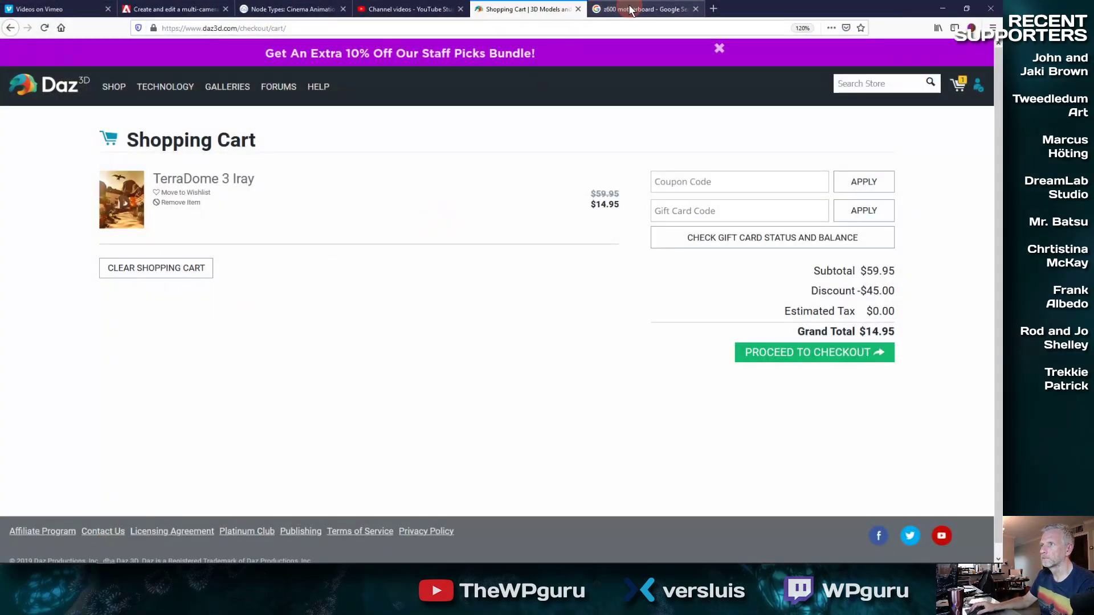
{"action": "left_click", "coordinate": [630, 9]}
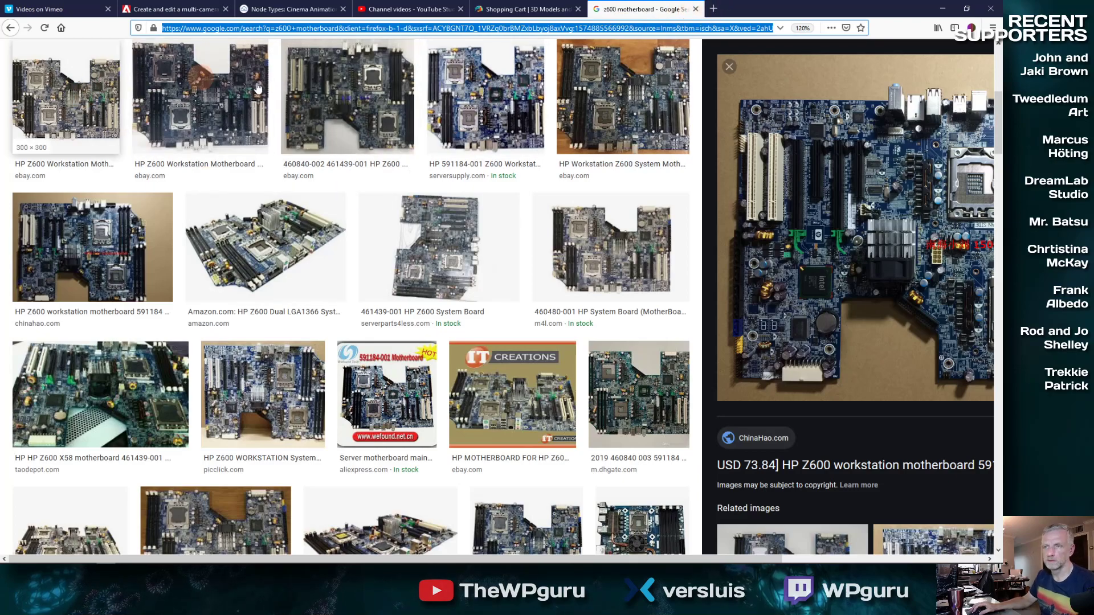
{"action": "left_click", "coordinate": [714, 10]}
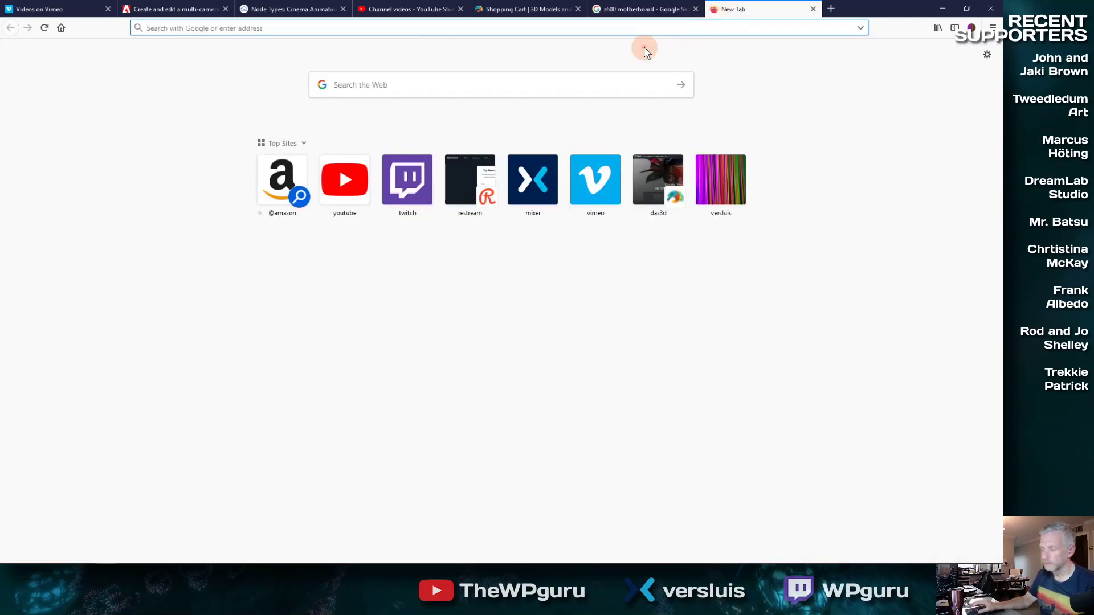
{"action": "type", "text": "versluis.com"}
{"action": "key", "text": "Return"}
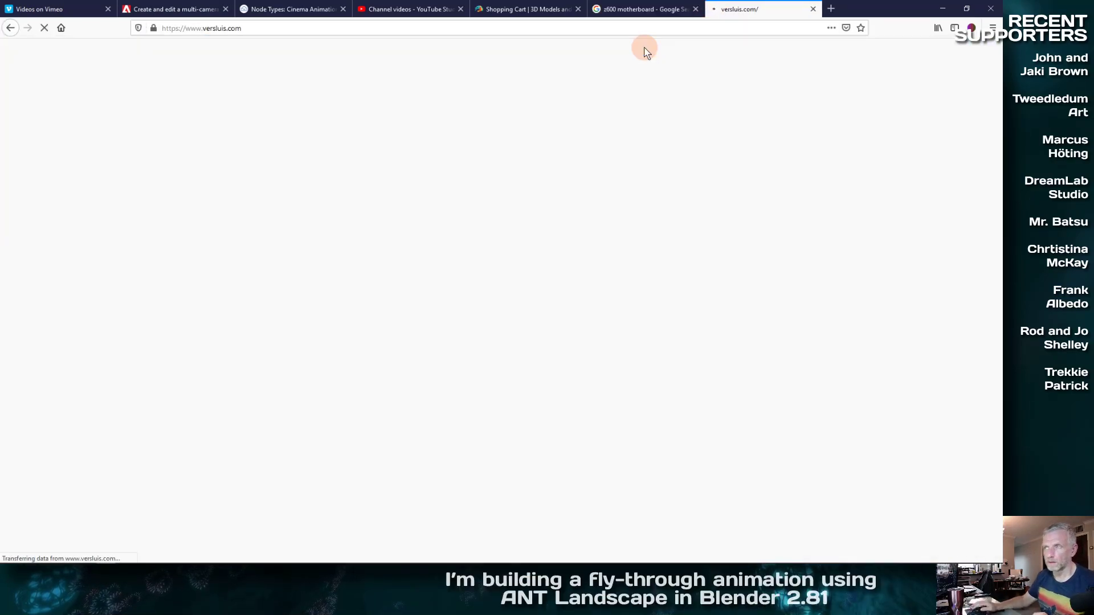
Search the site for "height shader blender" and open the article "How to setup a Height Shader in Blender"
{"action": "left_click", "coordinate": [738, 171]}
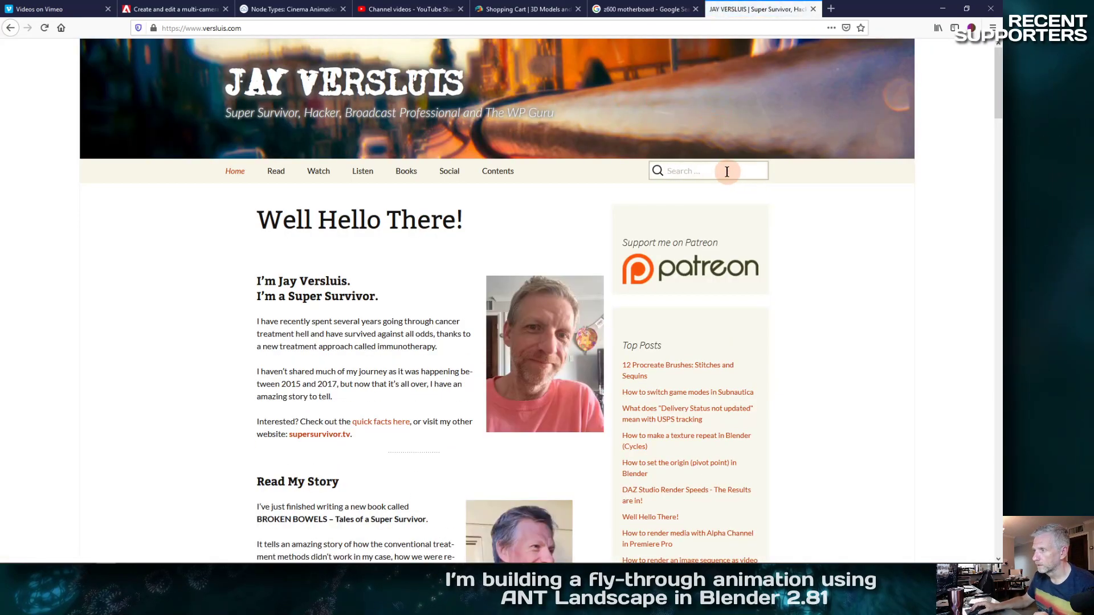
{"action": "type", "text": "h"}
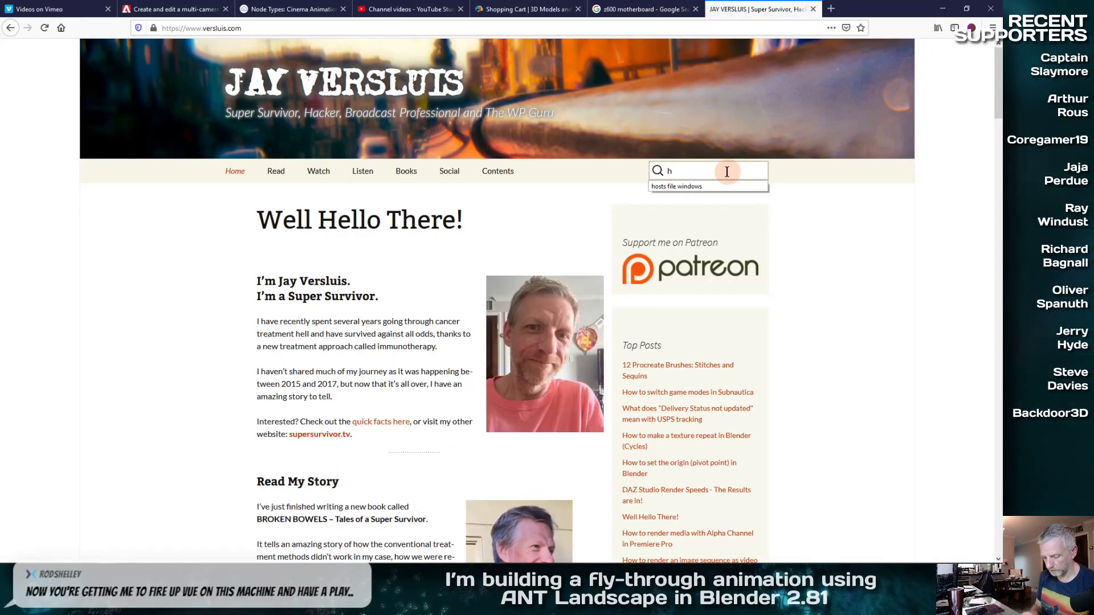
{"action": "type", "text": "eight shader blend"}
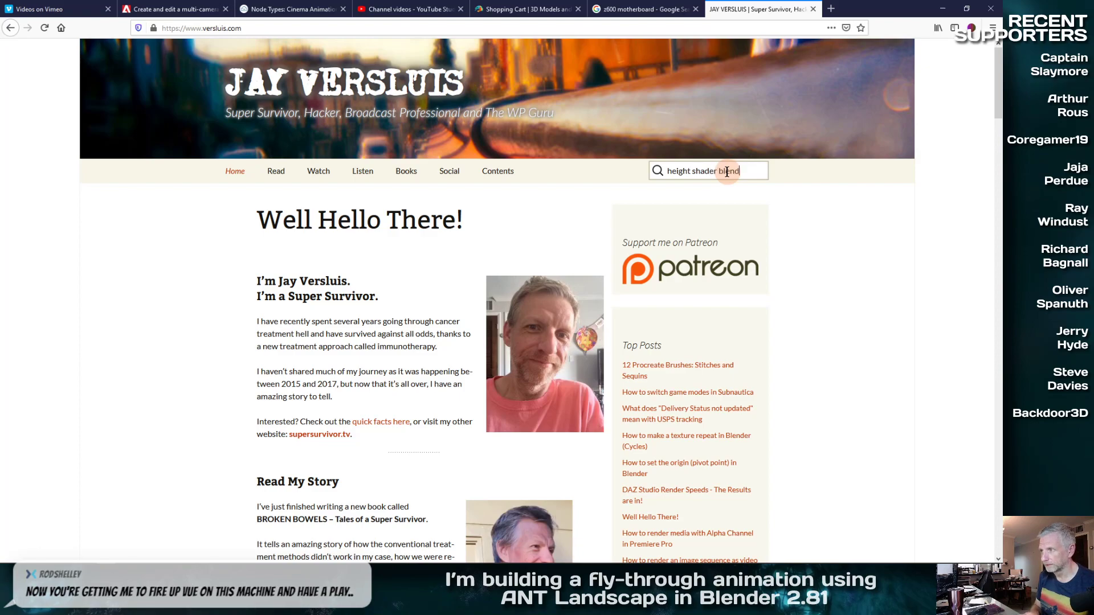
{"action": "type", "text": "er"}
{"action": "key", "text": "Return"}
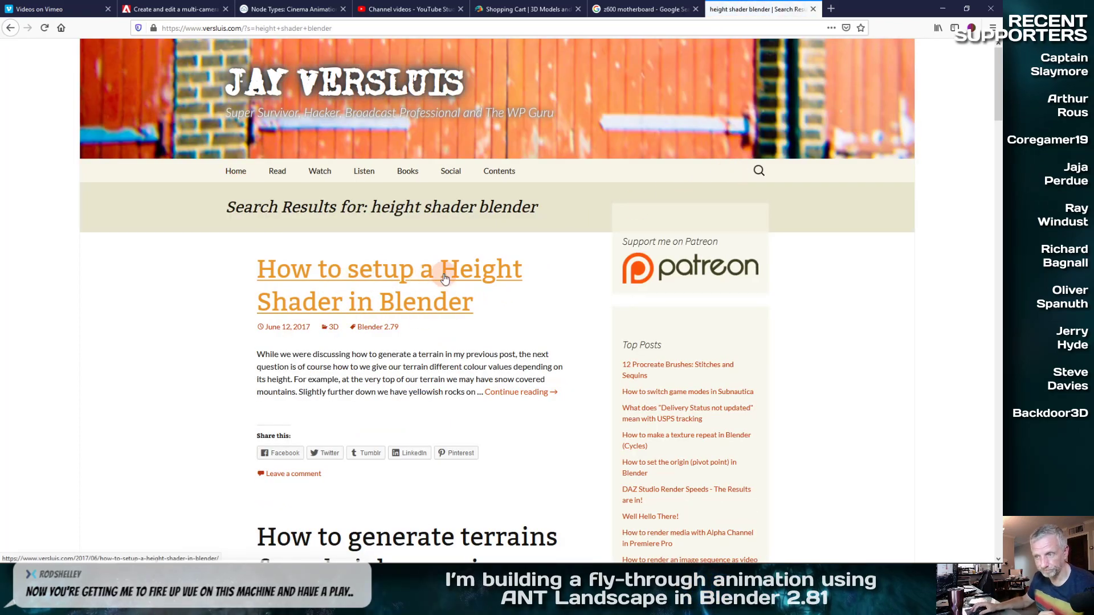
{"action": "left_click", "coordinate": [419, 316]}
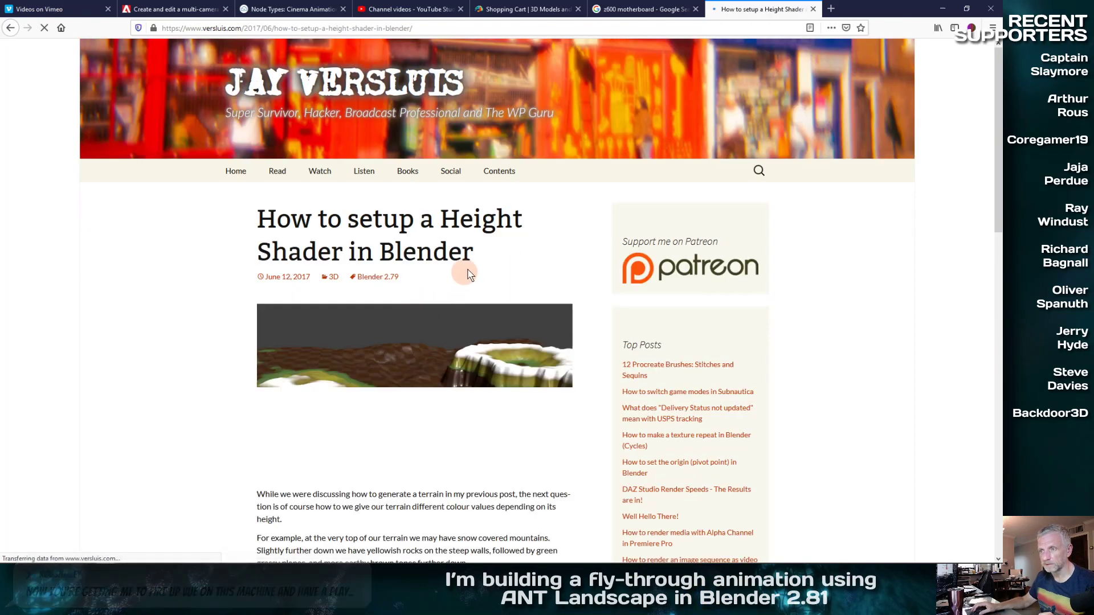
Select the article's web address and examine its terrain render and Cycles node setup for height-based colouring
{"action": "left_click", "coordinate": [488, 32]}
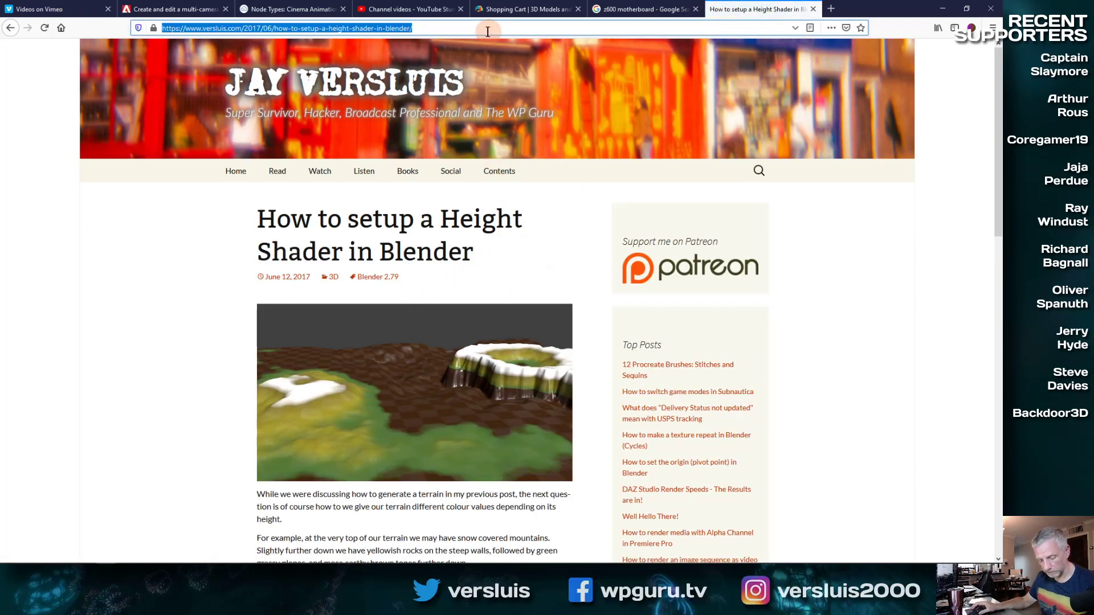
{"action": "scroll", "coordinate": [209, 305], "scroll_direction": "down", "scroll_amount": 3}
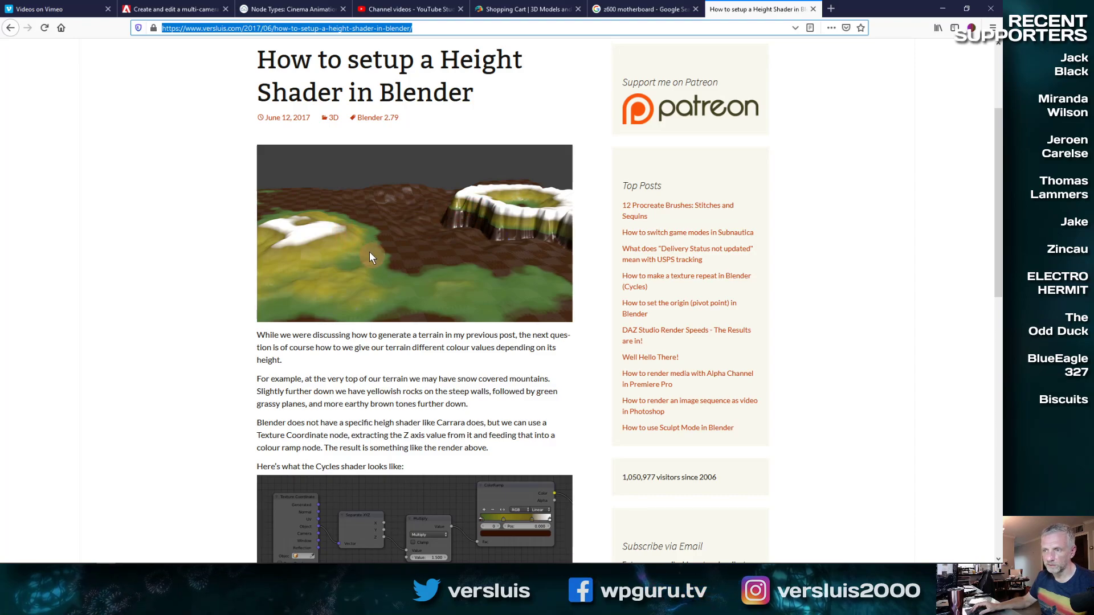
{"action": "scroll", "coordinate": [397, 288], "scroll_direction": "down", "scroll_amount": 5}
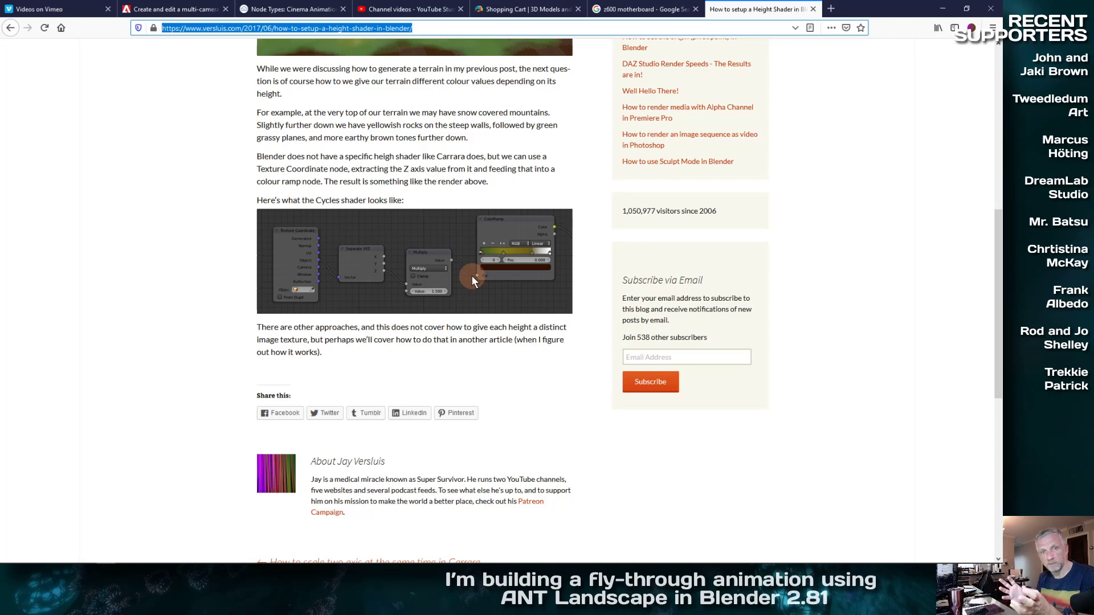
{"action": "scroll", "coordinate": [470, 276], "scroll_direction": "up", "scroll_amount": 5}
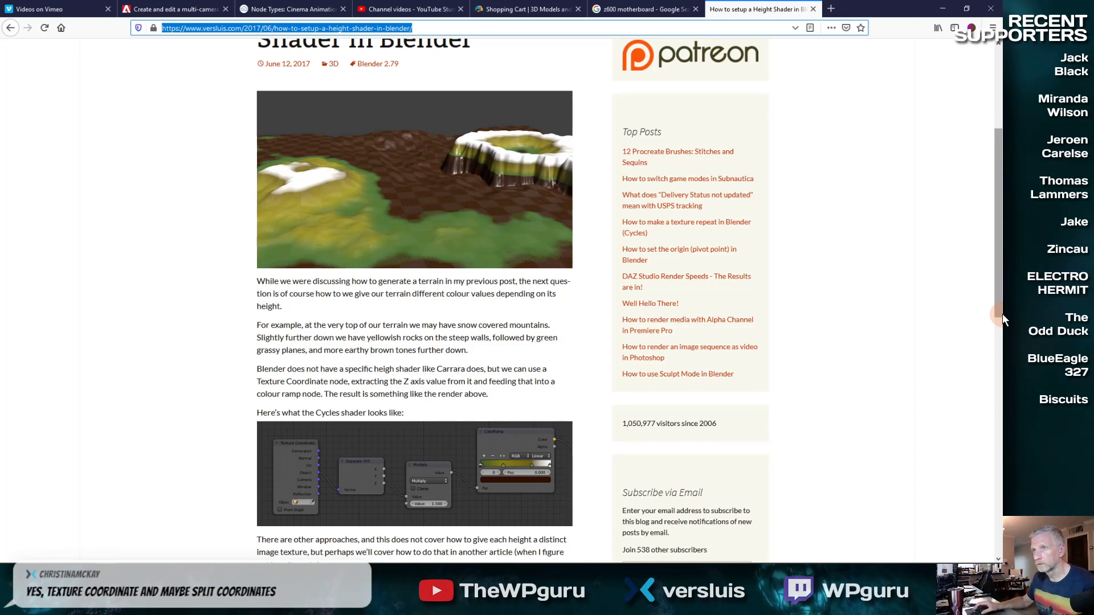
{"action": "left_click", "coordinate": [821, 258]}
{"action": "scroll", "coordinate": [822, 256], "scroll_direction": "up", "scroll_amount": 4}
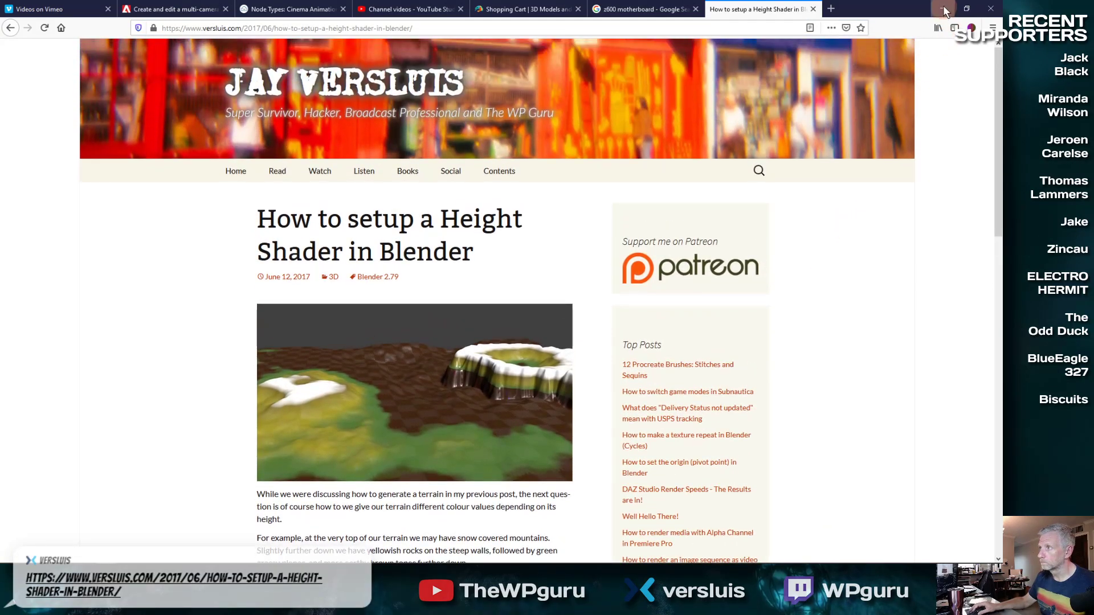
Return to Blender, enlarge the 3D view above the shader editor and open the Layout workspace
{"action": "left_click", "coordinate": [943, 9]}
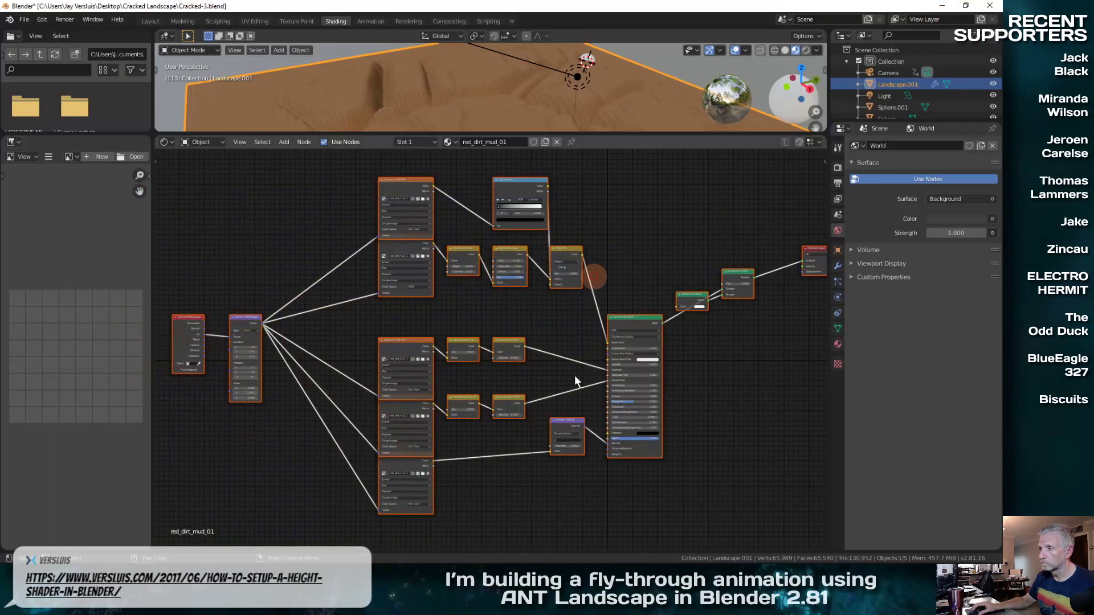
{"action": "left_click_drag", "start_coordinate": [426, 135], "coordinate": [426, 358]}
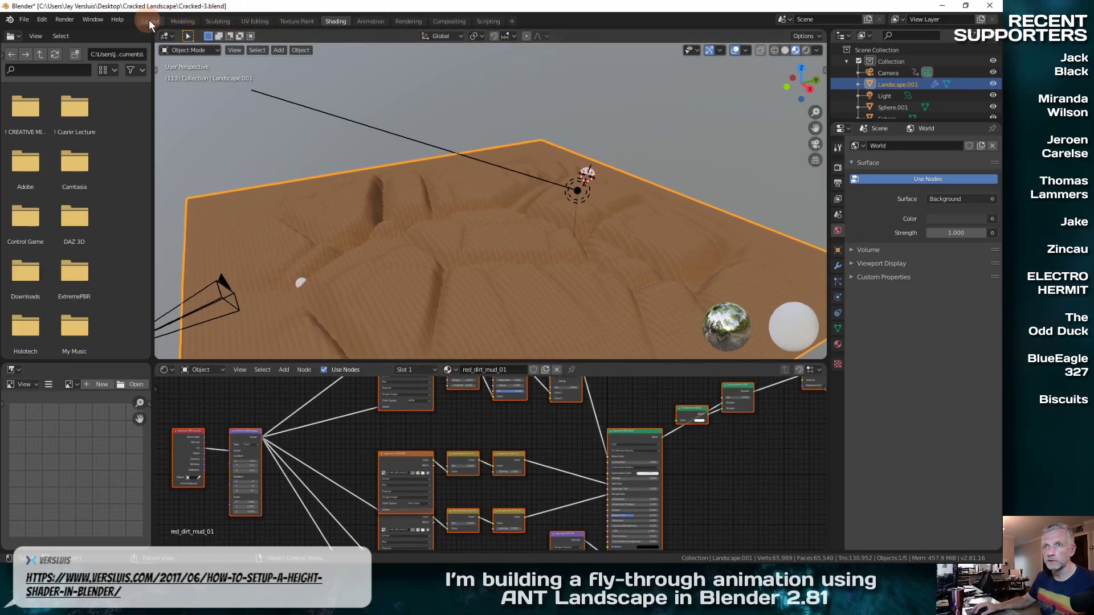
{"action": "left_click", "coordinate": [151, 21]}
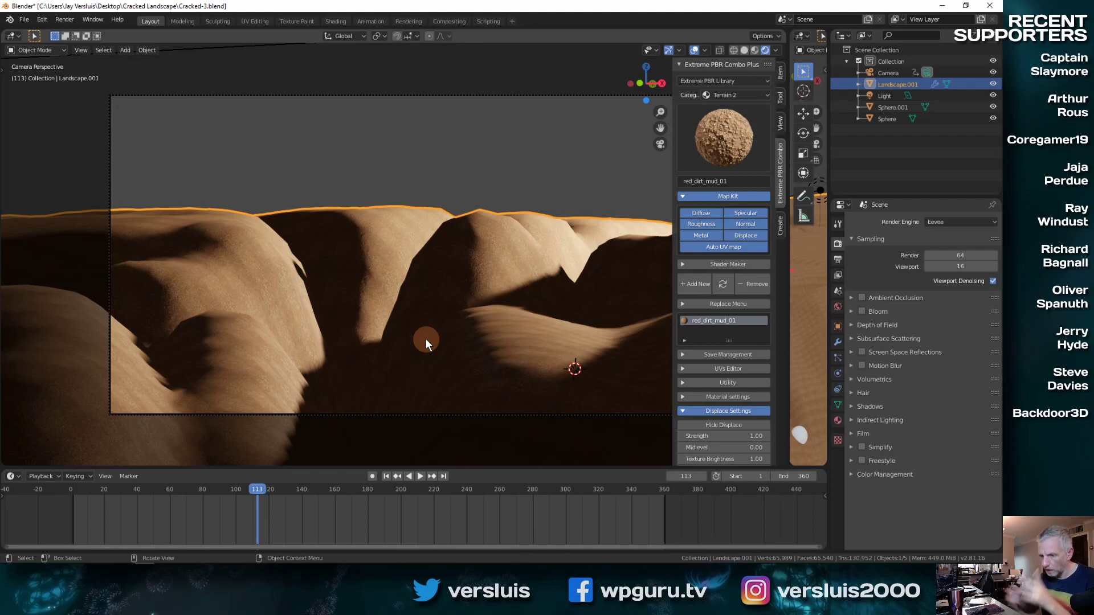
Select the camera, hide the sidebar, scrub to frame 116 and show the camera's transform properties
{"action": "left_click", "coordinate": [878, 73]}
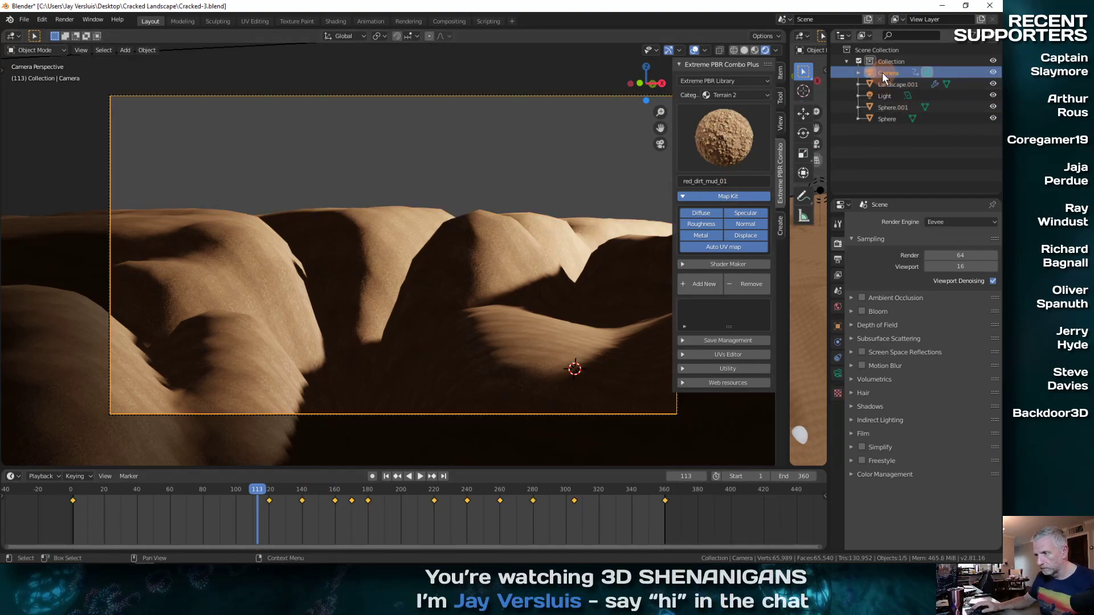
{"action": "key", "text": "n"}
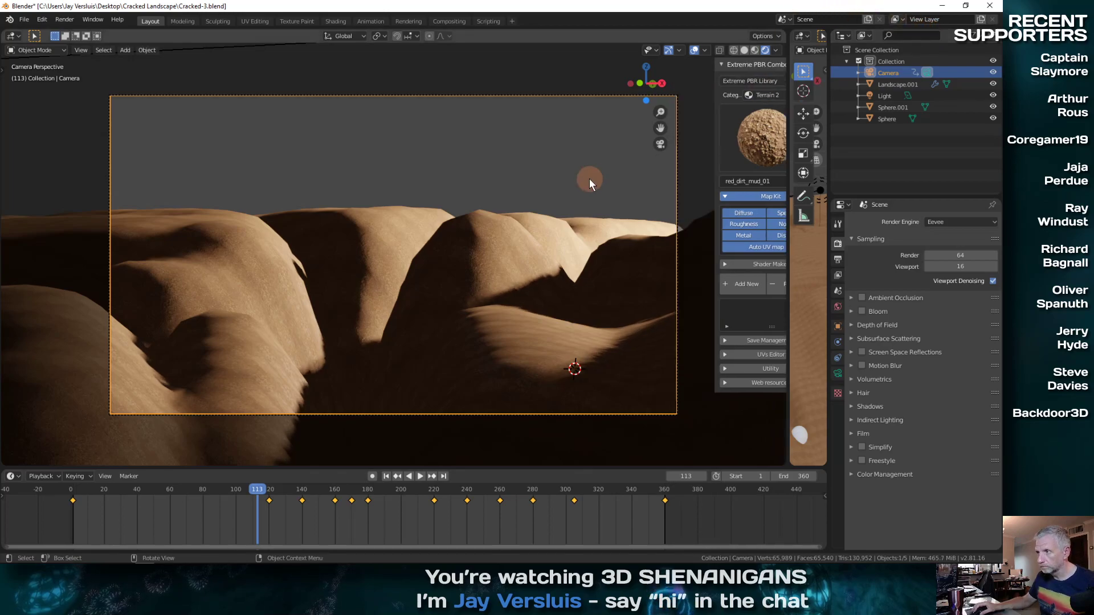
{"action": "mouse_move", "coordinate": [251, 501]}
{"action": "left_mouse_down"}
{"action": "mouse_move", "coordinate": [228, 490]}
{"action": "mouse_move", "coordinate": [61, 508]}
{"action": "mouse_move", "coordinate": [262, 504]}
{"action": "left_mouse_up"}
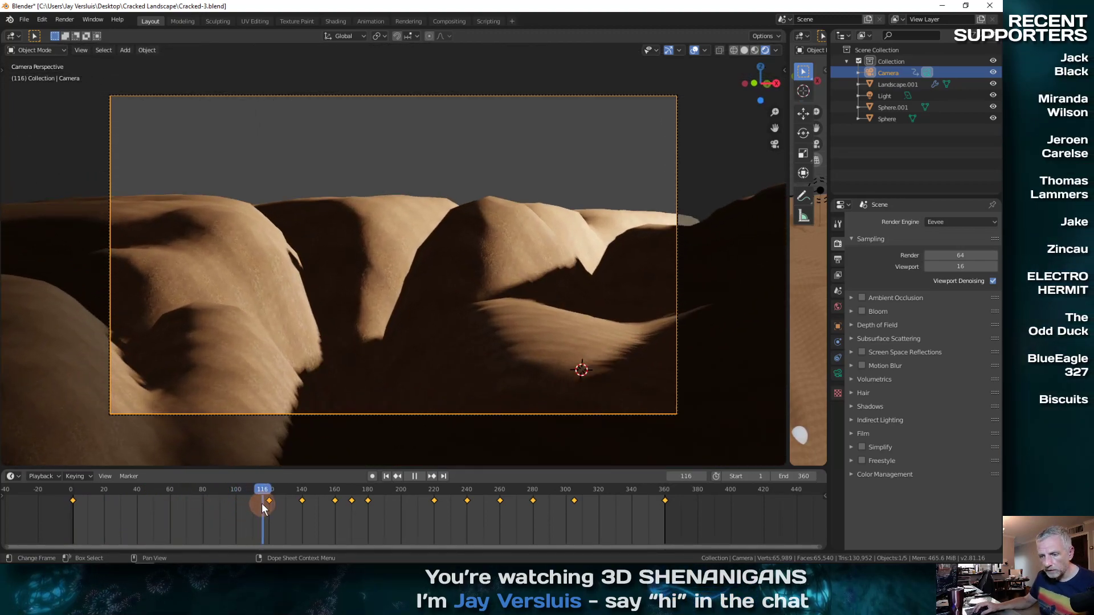
{"action": "left_click", "coordinate": [838, 358]}
{"action": "left_click", "coordinate": [838, 374]}
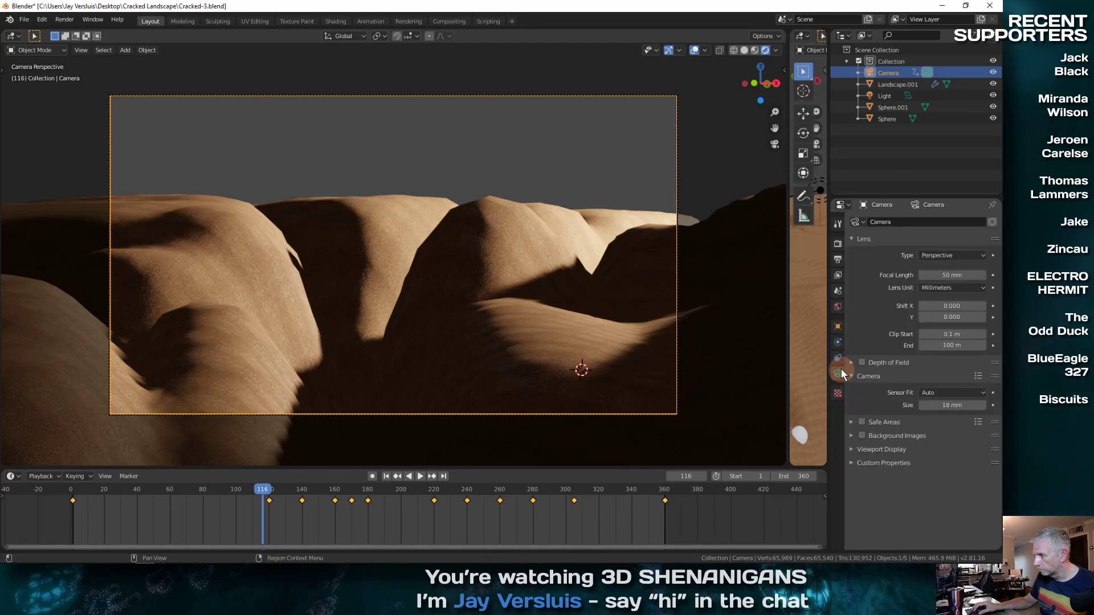
{"action": "left_click", "coordinate": [838, 307]}
{"action": "left_click", "coordinate": [838, 325]}
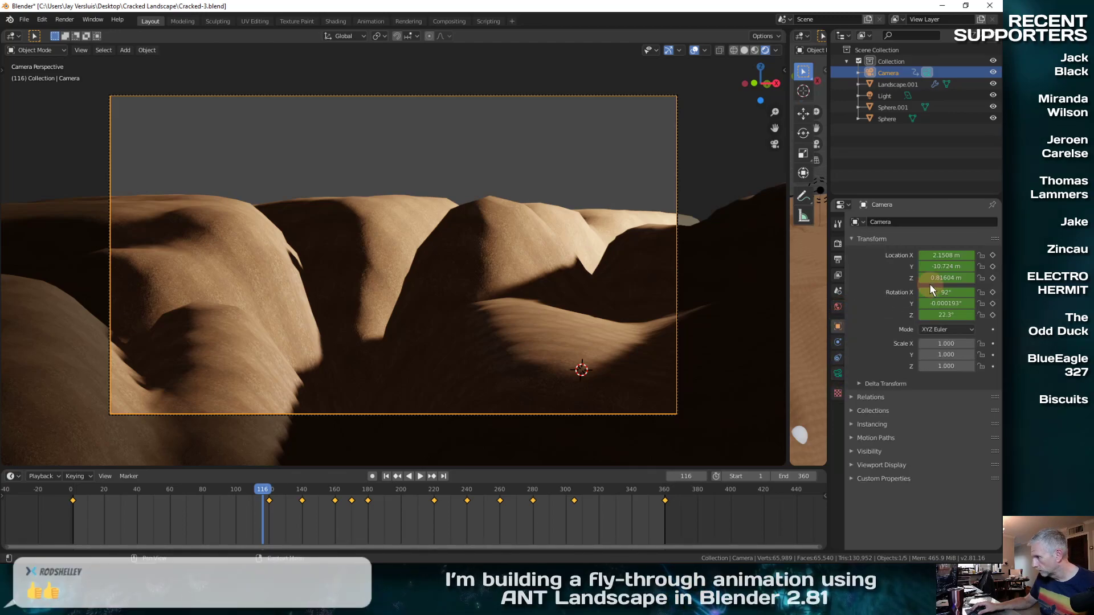
Move the playhead to the camera's keyframe at frame 120
{"action": "left_click", "coordinate": [433, 476]}
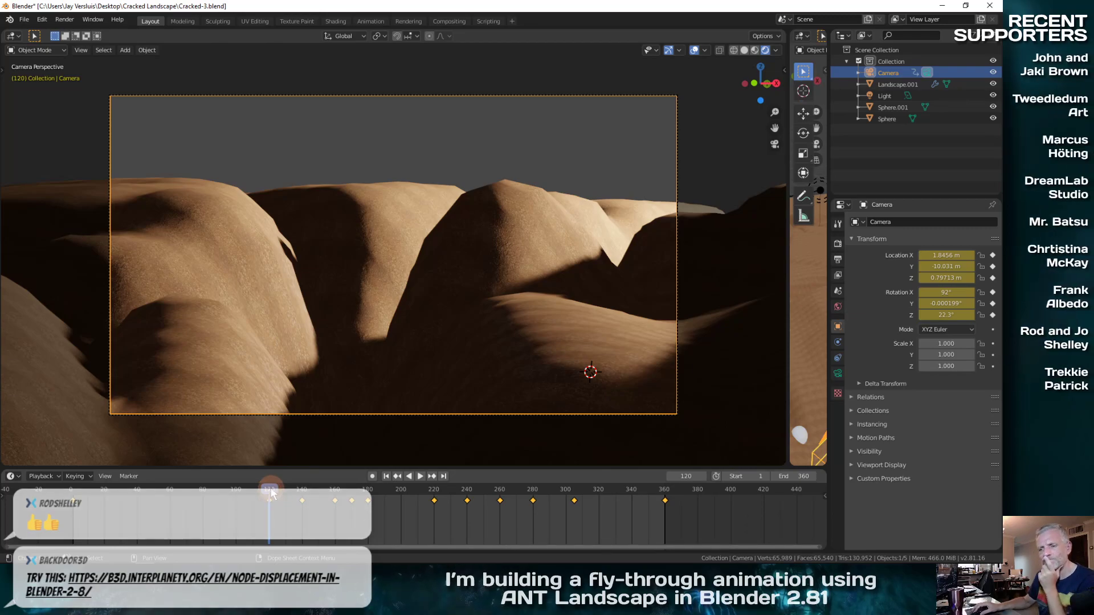
{"action": "mouse_move", "coordinate": [271, 494]}
{"action": "left_mouse_down"}
{"action": "mouse_move", "coordinate": [240, 497]}
{"action": "mouse_move", "coordinate": [265, 494]}
{"action": "left_mouse_up"}
{"action": "key", "text": "space"}
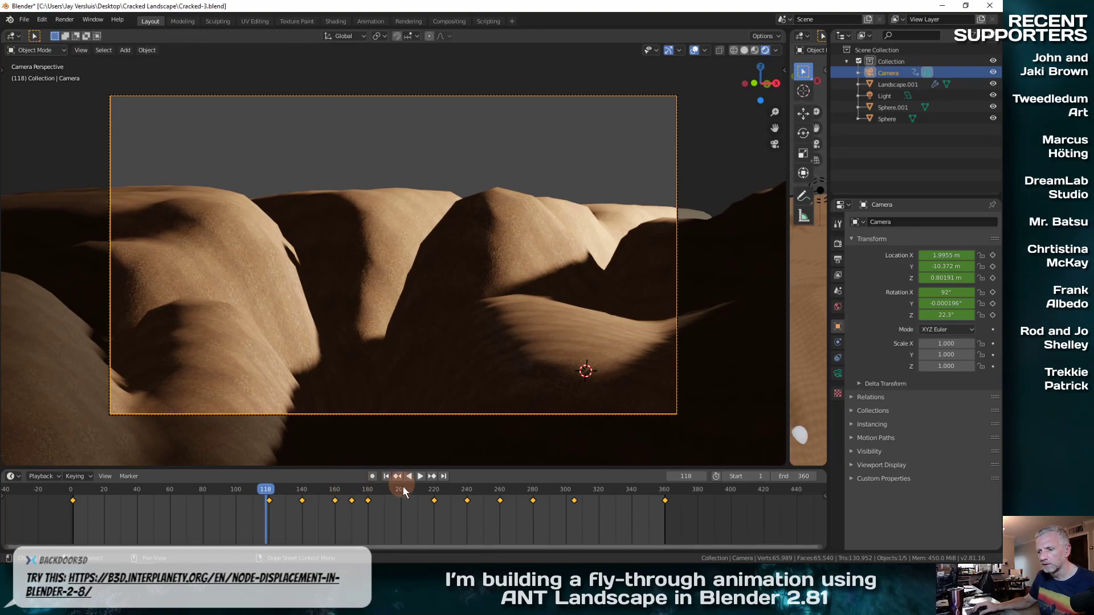
{"action": "left_click", "coordinate": [433, 478]}
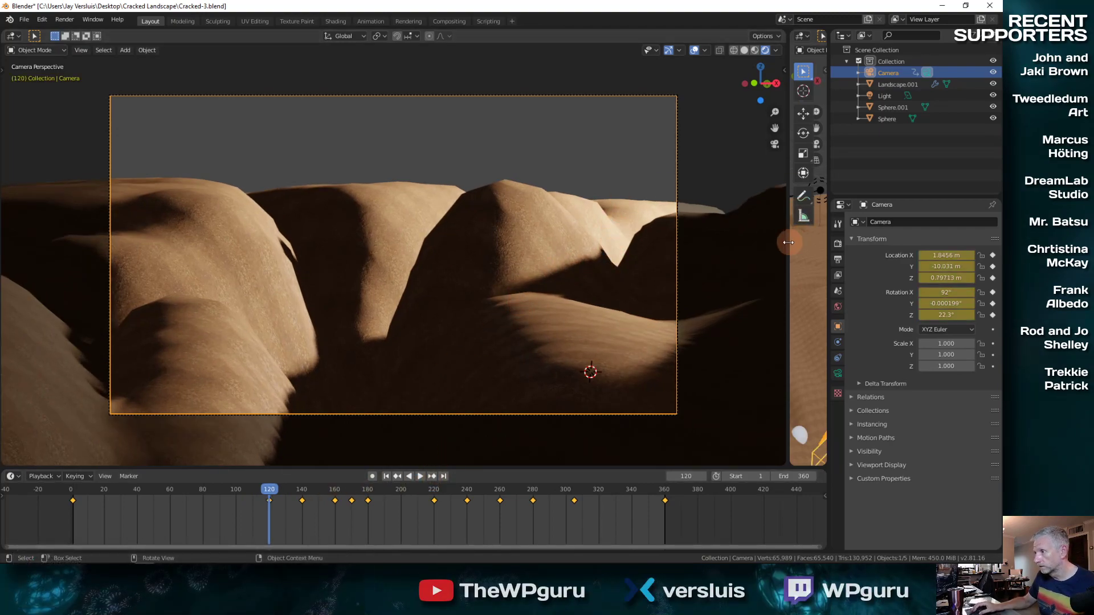
Widen the perspective viewport, view the camera from behind and switch its object gizmos to Local orientation
{"action": "left_click_drag", "start_coordinate": [787, 244], "coordinate": [343, 246]}
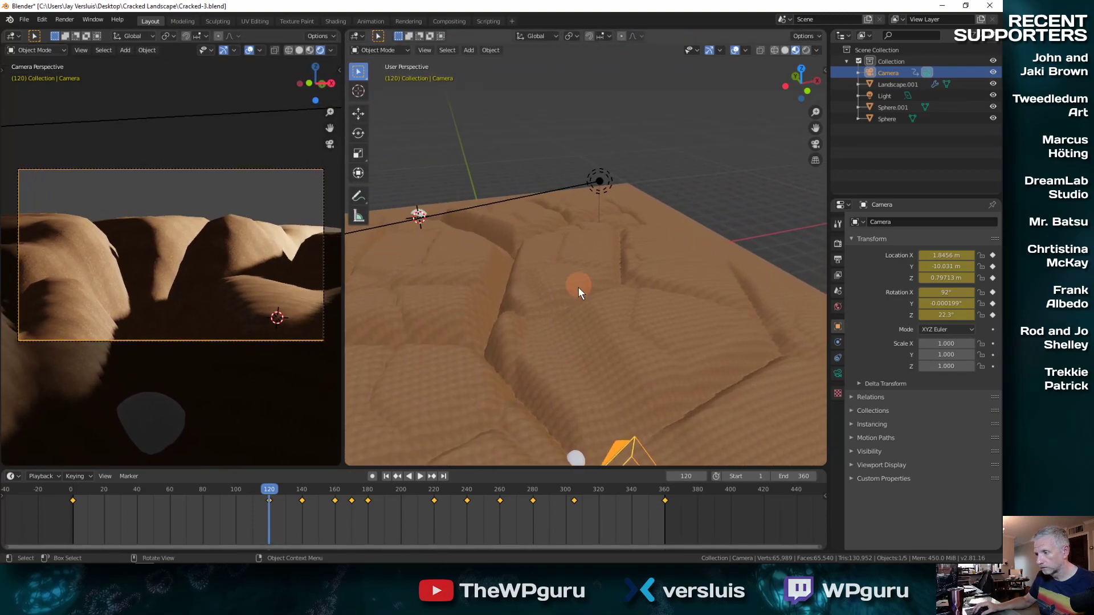
{"action": "key", "text": "KP_0"}
{"action": "middle_click_drag", "start_coordinate": [601, 301], "coordinate": [639, 263]}
{"action": "left_click", "coordinate": [720, 50]}
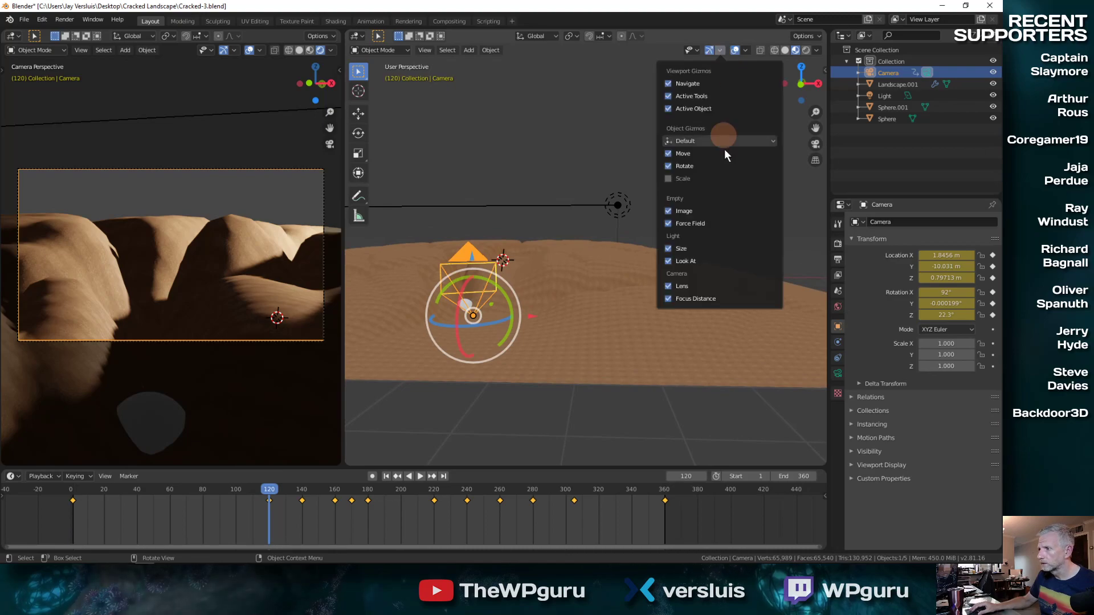
{"action": "left_click", "coordinate": [720, 143]}
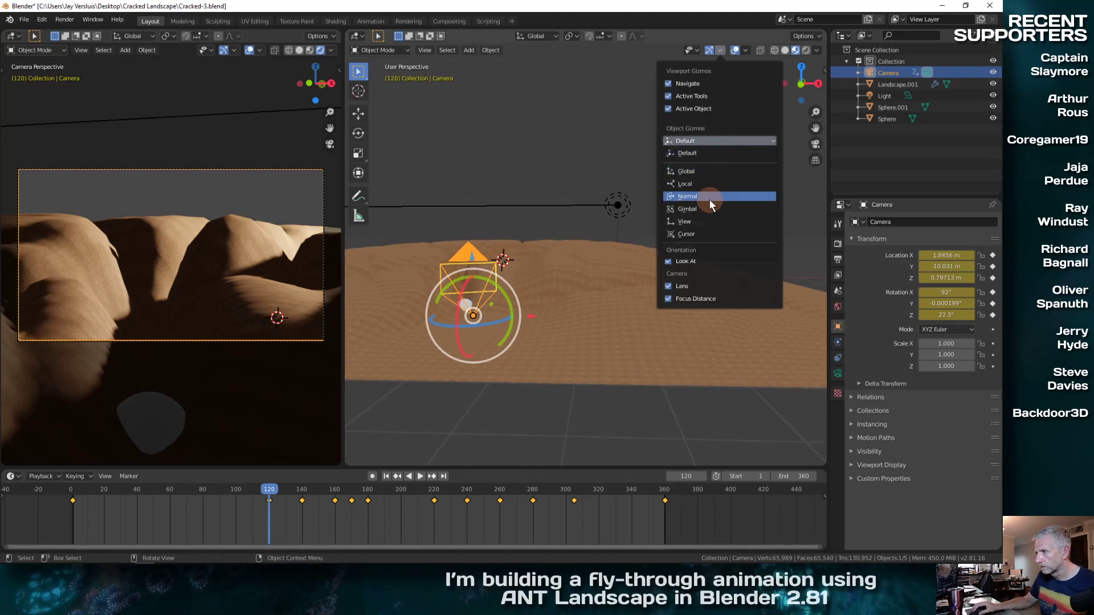
{"action": "left_click", "coordinate": [705, 184]}
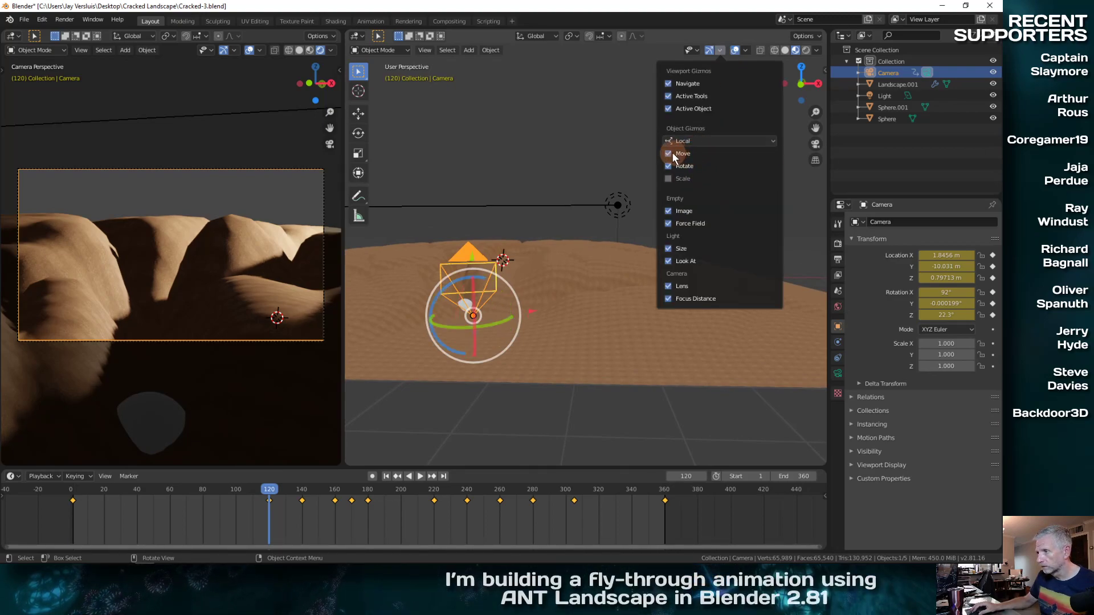
Roll the camera about -8° around its local Z axis at frame 120 and keyframe the rotation
{"action": "middle_click_drag", "start_coordinate": [452, 336], "coordinate": [546, 310]}
{"action": "left_click_drag", "start_coordinate": [450, 285], "coordinate": [454, 283]}
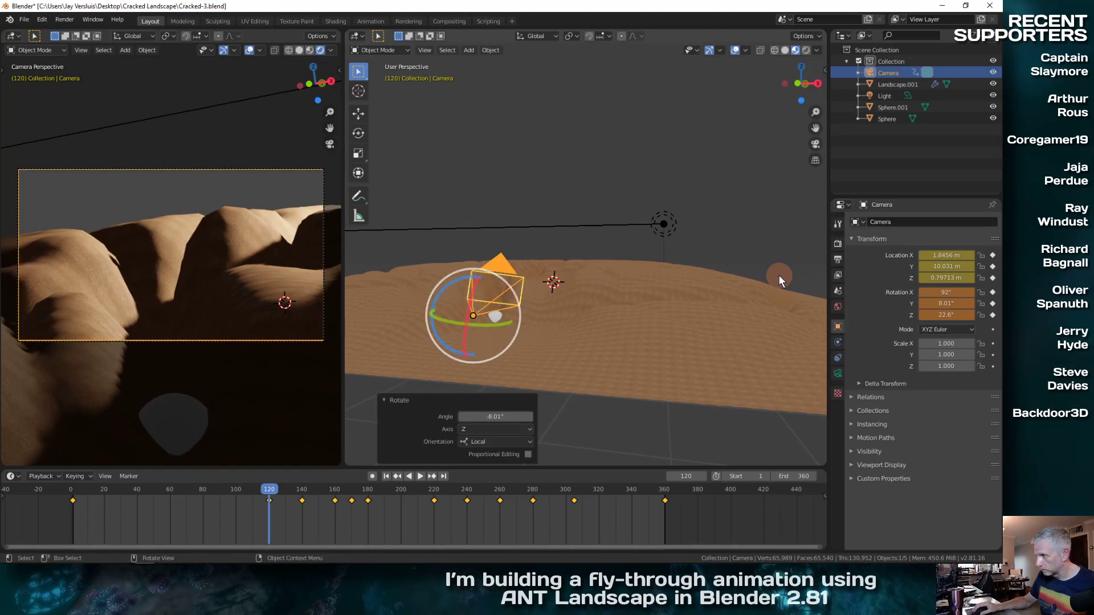
{"action": "key", "text": "i"}
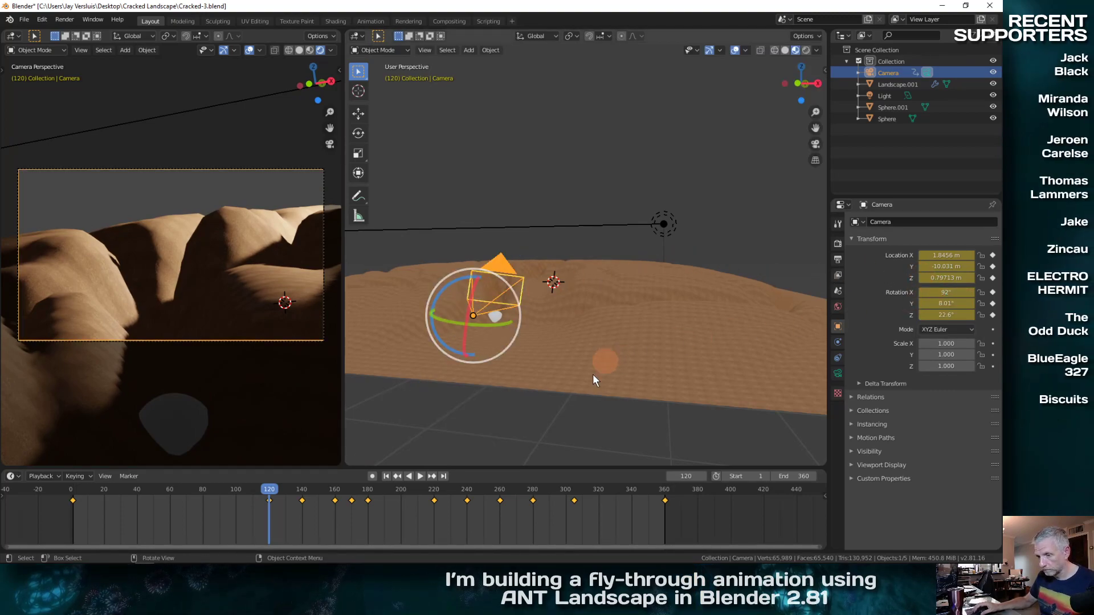
Go to the keyframe at frame 140, roll the camera about 13.7° around its local Z axis and keyframe the rotation
{"action": "left_click_drag", "start_coordinate": [271, 494], "coordinate": [293, 494]}
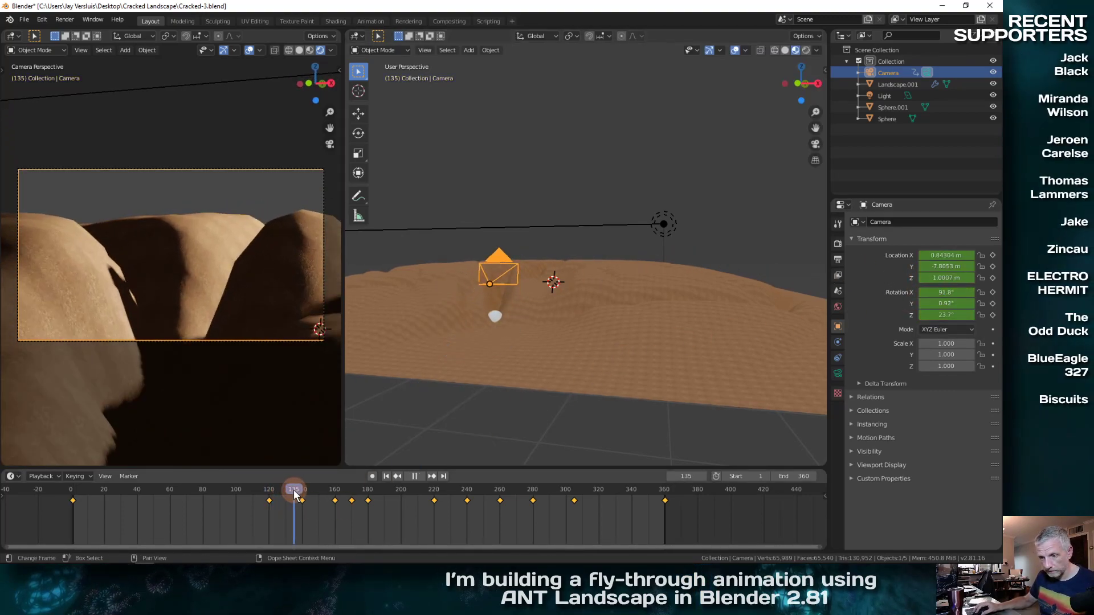
{"action": "left_click", "coordinate": [431, 476]}
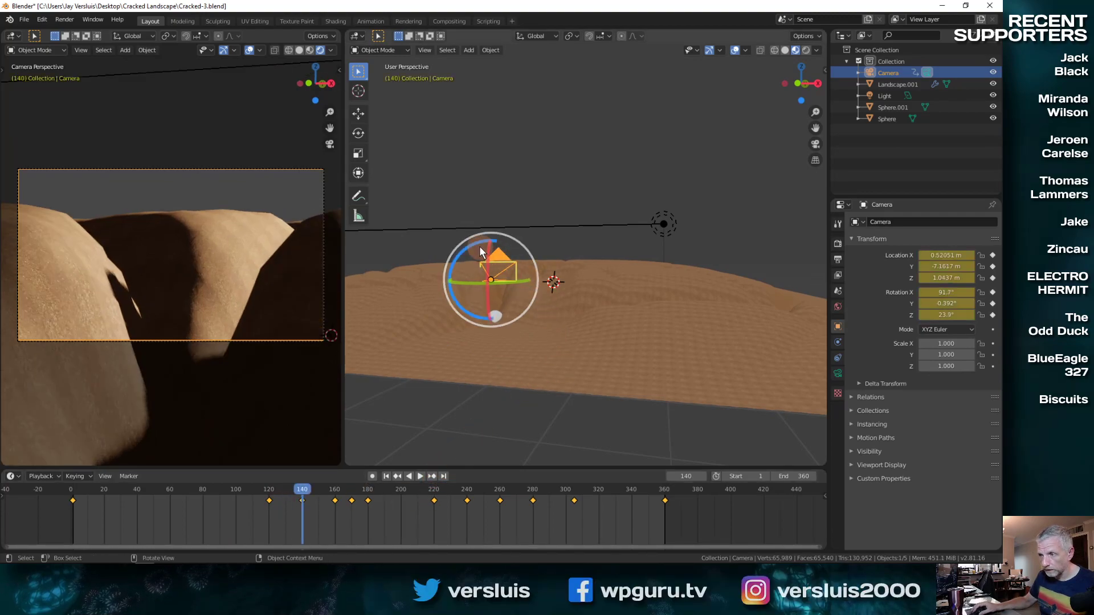
{"action": "left_click_drag", "start_coordinate": [479, 251], "coordinate": [475, 247]}
{"action": "left_click_drag", "start_coordinate": [471, 250], "coordinate": [470, 250]}
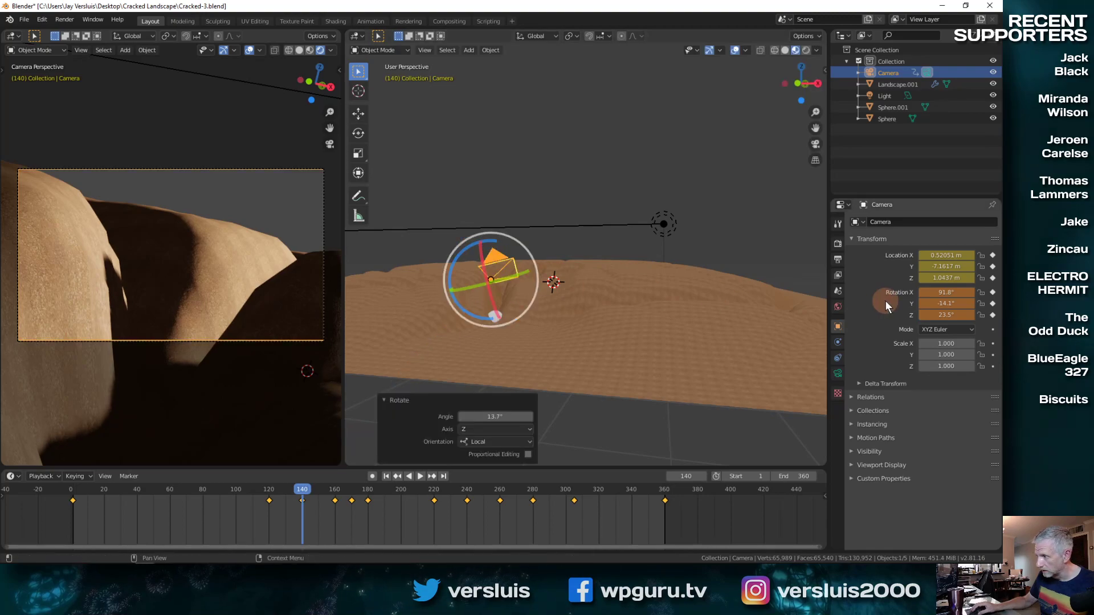
{"action": "key", "text": "i"}
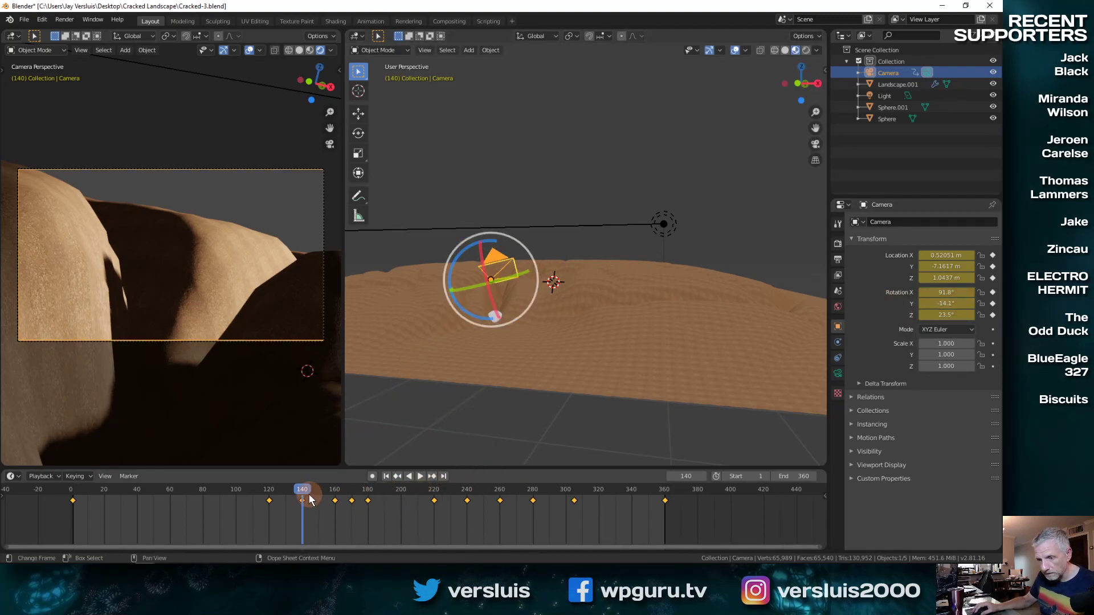
Go to the camera's keyframe at frame 180, roll the camera about -15.9° around its local Z axis and keyframe the rotation
{"action": "left_click", "coordinate": [421, 476]}
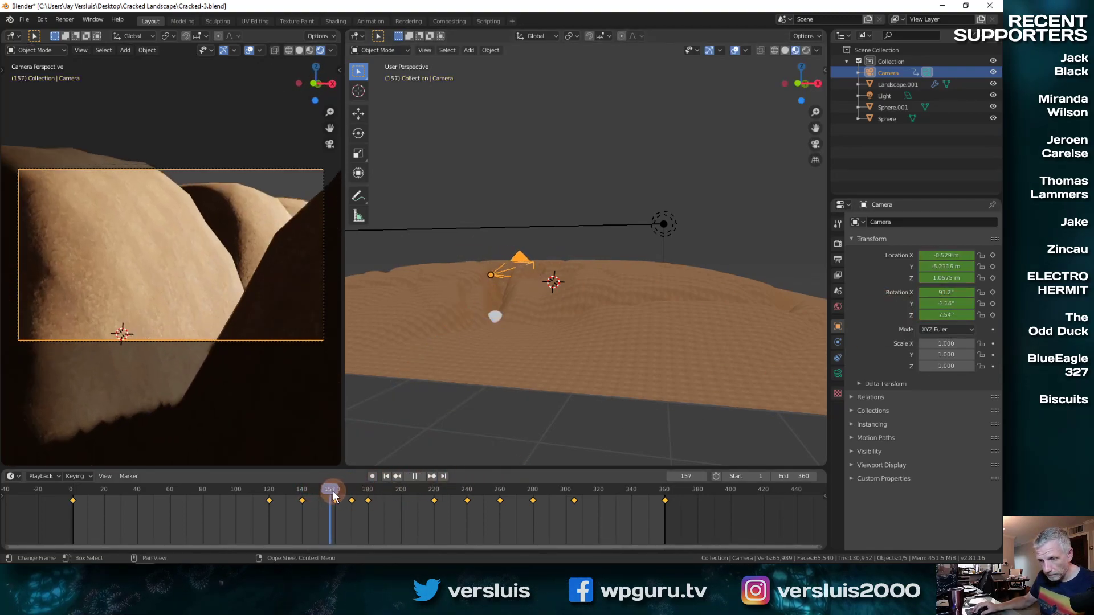
{"action": "left_click_drag", "start_coordinate": [338, 493], "coordinate": [365, 494]}
{"action": "left_click", "coordinate": [415, 477]}
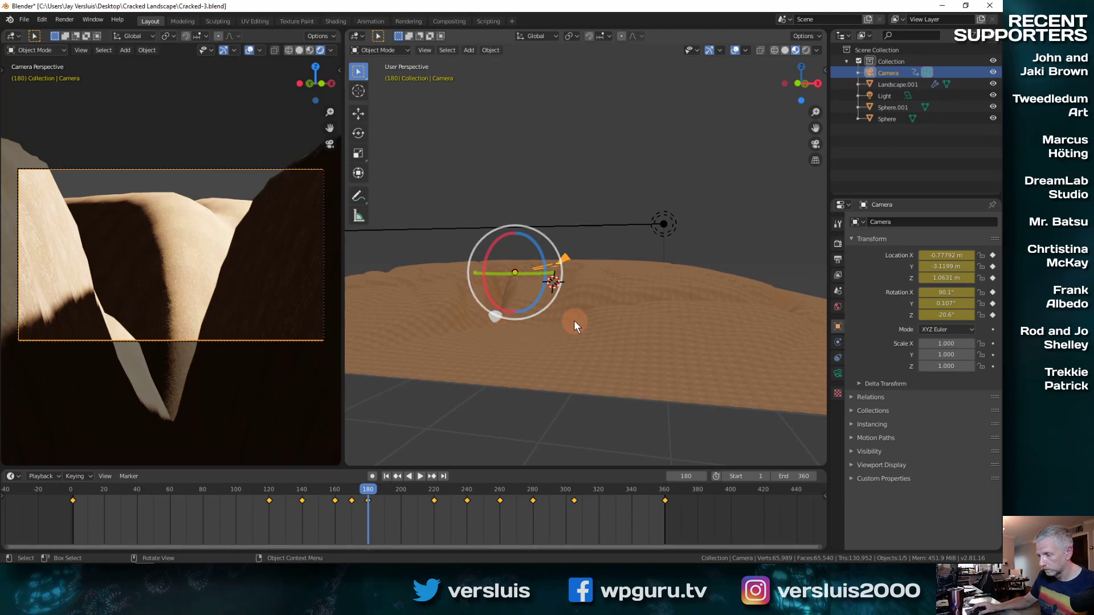
{"action": "middle_click_drag", "start_coordinate": [510, 327], "coordinate": [612, 392]}
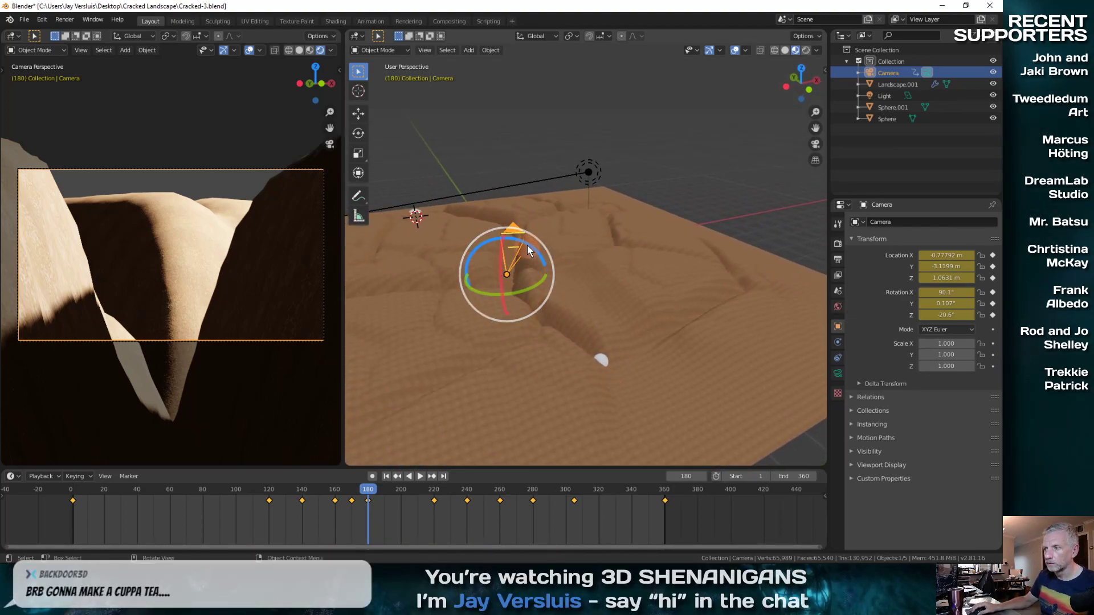
{"action": "left_click_drag", "start_coordinate": [527, 245], "coordinate": [539, 258]}
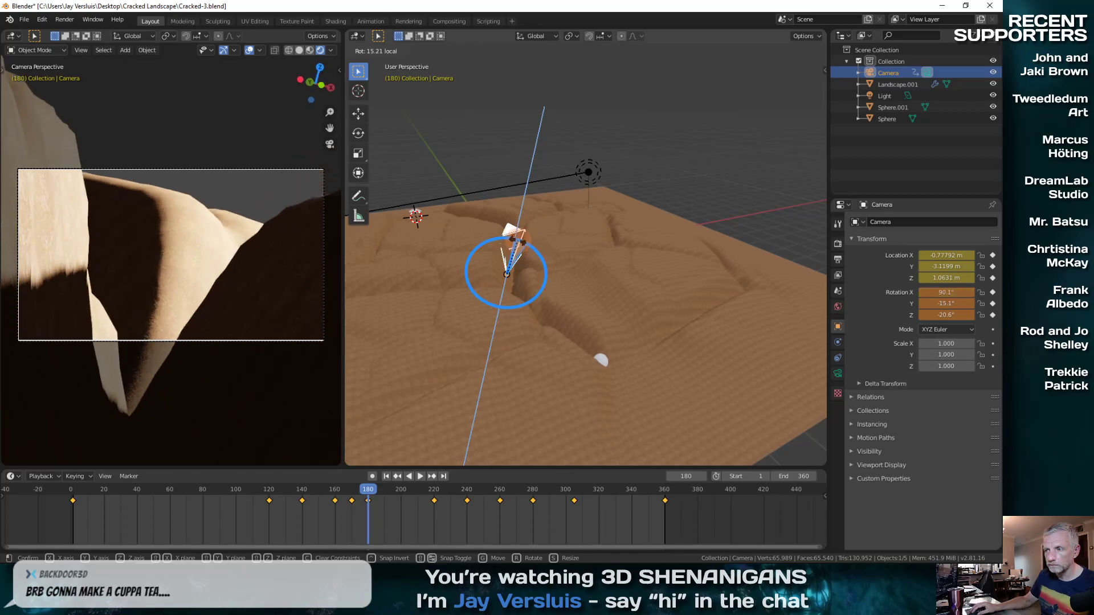
{"action": "mouse_move", "coordinate": [373, 509]}
{"action": "left_mouse_down"}
{"action": "mouse_move", "coordinate": [292, 496]}
{"action": "mouse_move", "coordinate": [197, 508]}
{"action": "mouse_move", "coordinate": [368, 499]}
{"action": "left_mouse_up"}
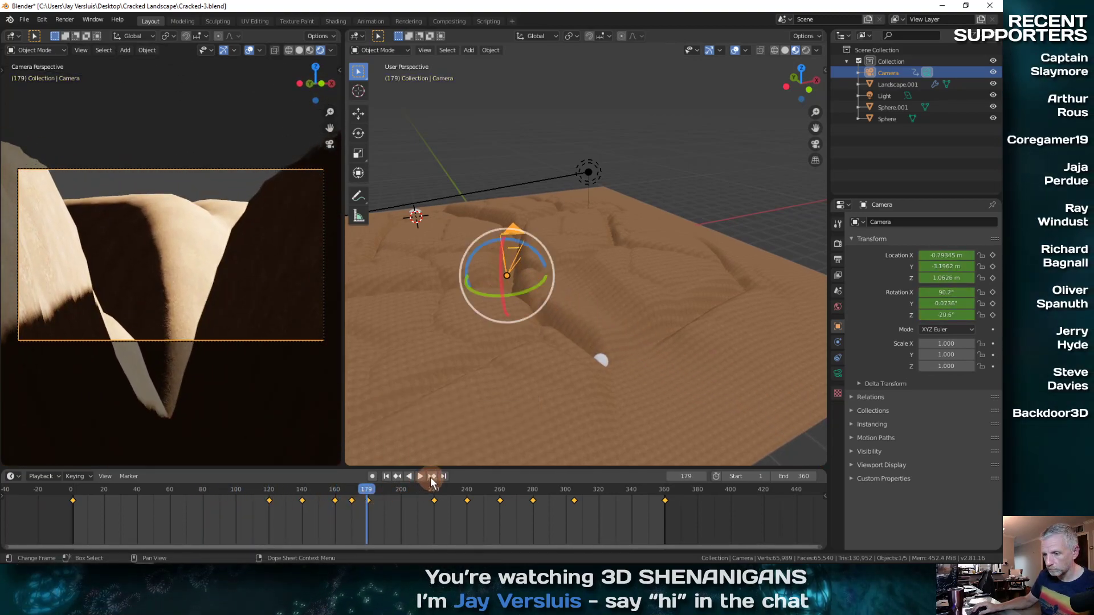
{"action": "left_click_drag", "start_coordinate": [493, 246], "coordinate": [498, 236]}
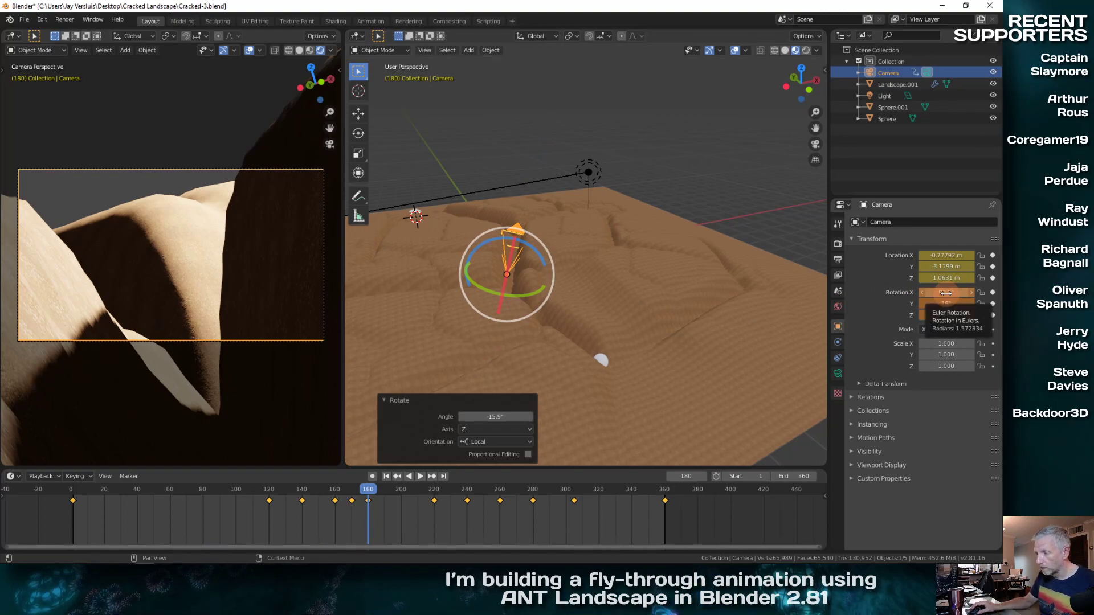
{"action": "key", "text": "i"}
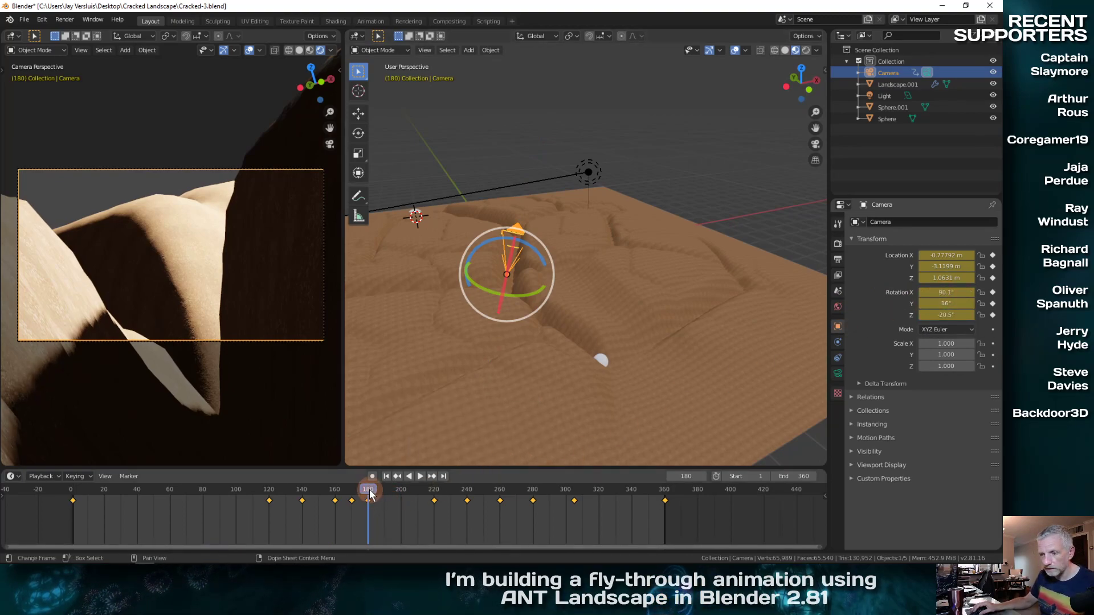
Go to the camera's keyframe at frame 220 and roll the camera about 32.1° around its local Z axis
{"action": "key", "text": "space"}
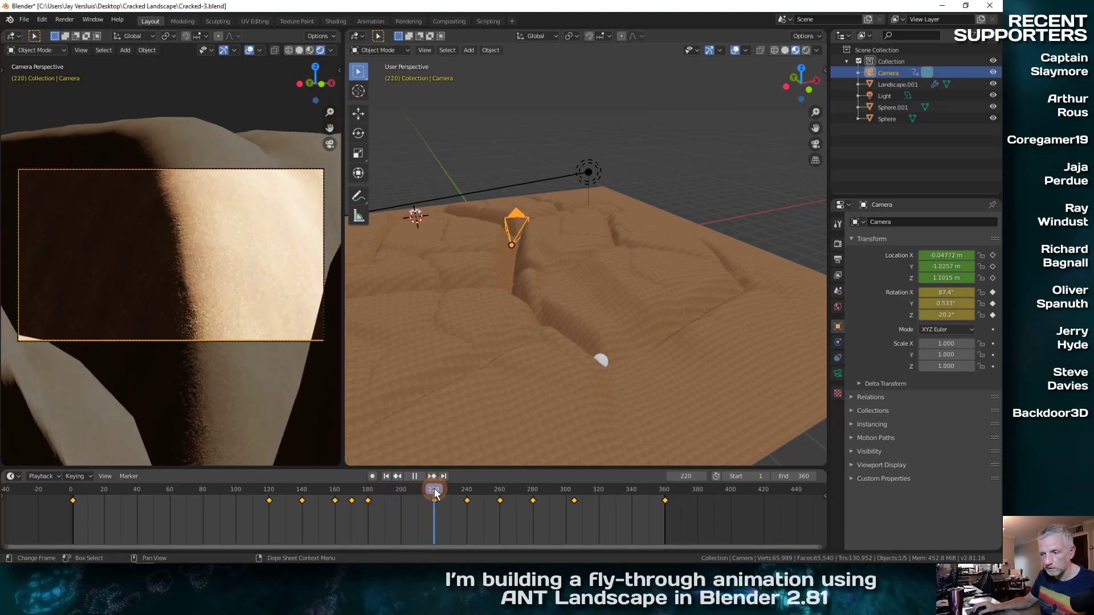
{"action": "key", "text": "space"}
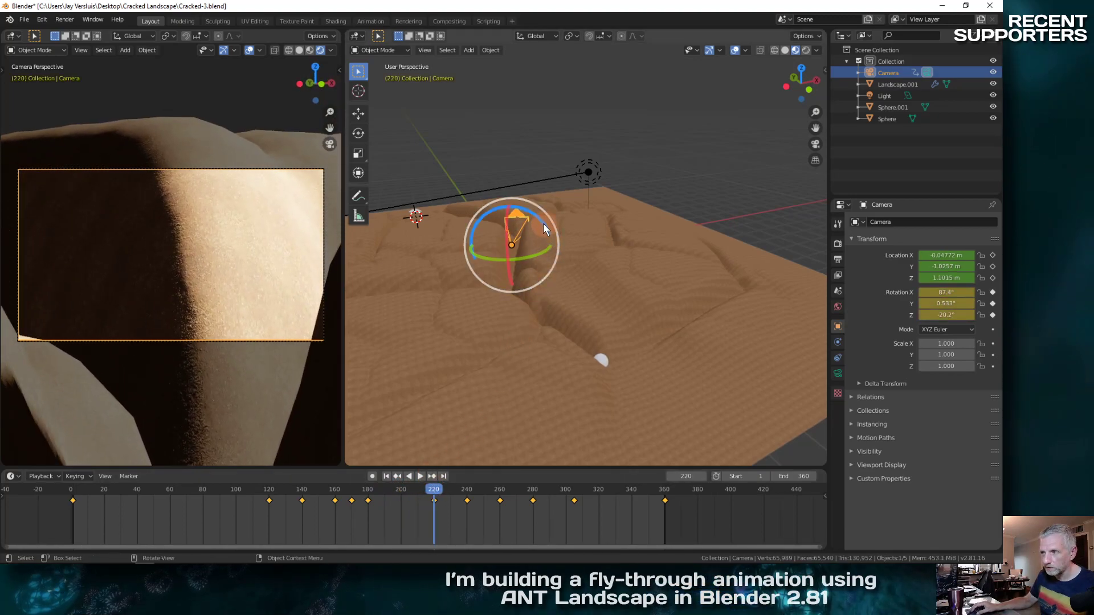
{"action": "left_click_drag", "start_coordinate": [542, 224], "coordinate": [542, 261]}
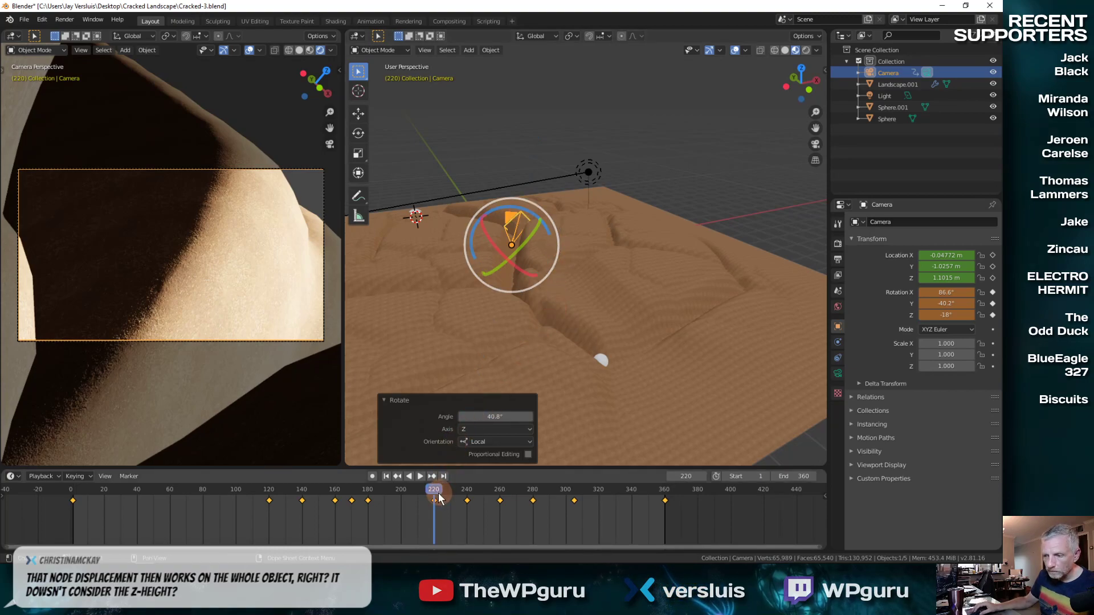
{"action": "left_click_drag", "start_coordinate": [439, 494], "coordinate": [439, 494]}
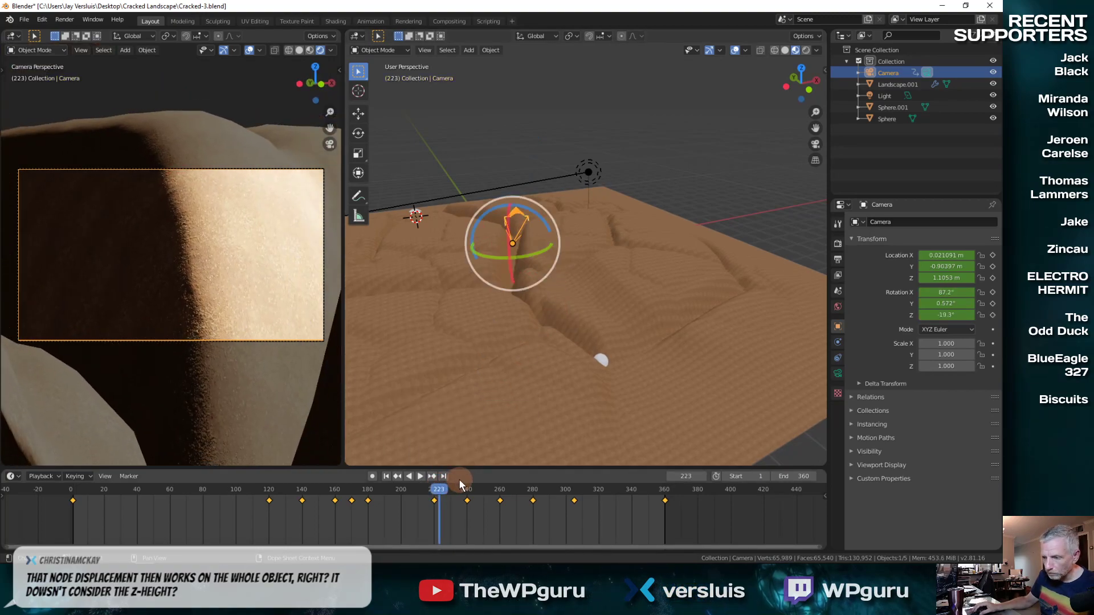
{"action": "left_click", "coordinate": [400, 475]}
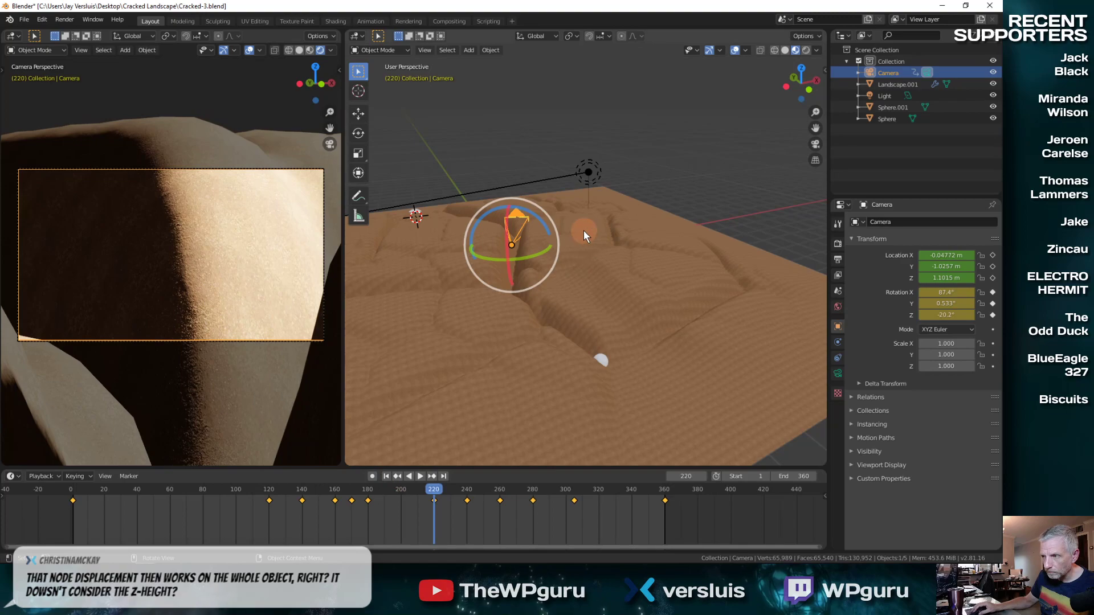
{"action": "left_click_drag", "start_coordinate": [533, 207], "coordinate": [512, 204]}
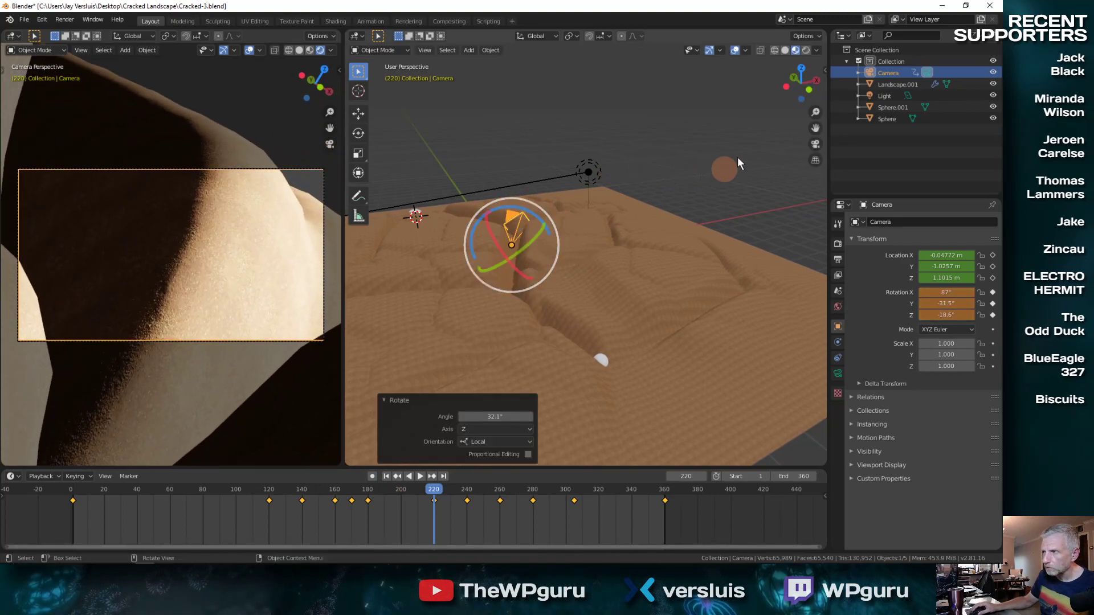
Enable the Move object gizmo, tilt the camera to an X rotation of 82° at frame 220 and keyframe the rotation
{"action": "left_click", "coordinate": [746, 49]}
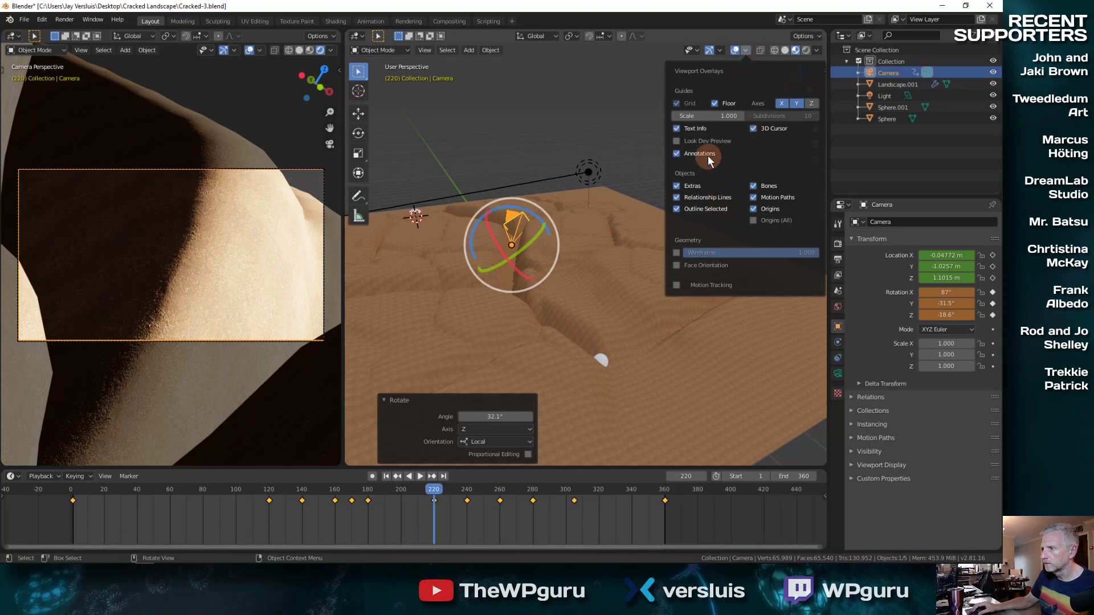
{"action": "left_click", "coordinate": [722, 50]}
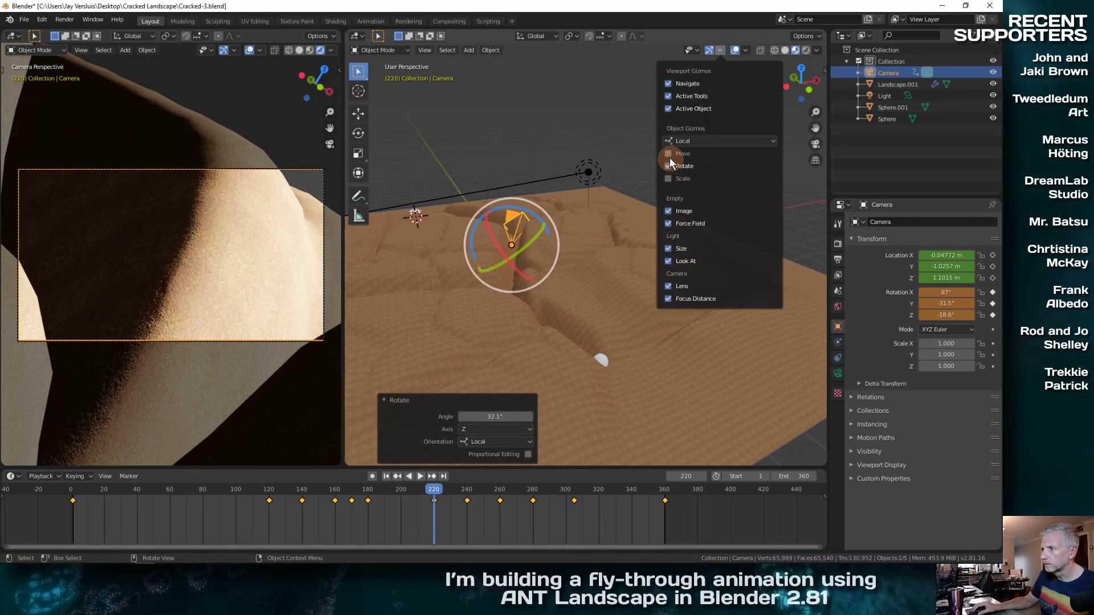
{"action": "left_click", "coordinate": [669, 154]}
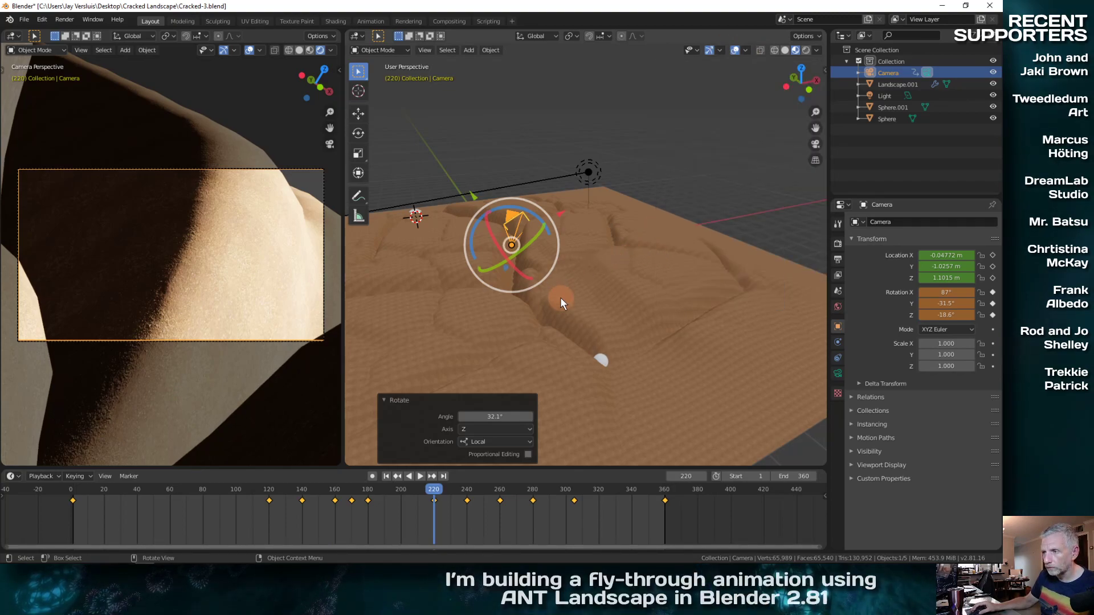
{"action": "left_click_drag", "start_coordinate": [512, 252], "coordinate": [520, 231]}
{"action": "key", "text": "i"}
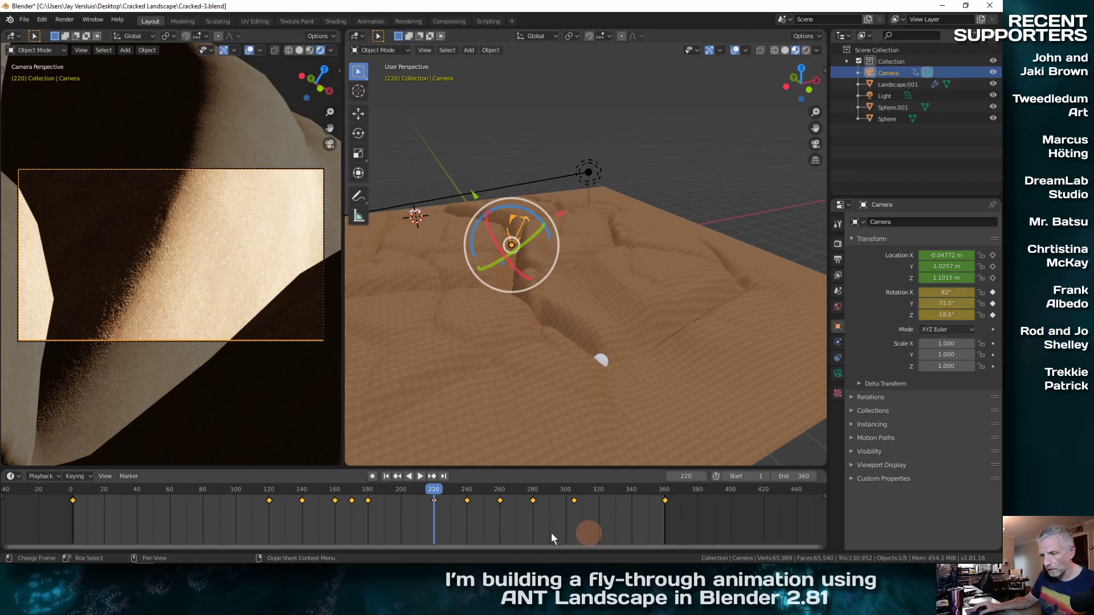
Preview the banking around frame 220 and move the playhead to the camera's keyframe at frame 260
{"action": "left_click", "coordinate": [400, 491]}
{"action": "key", "text": "space"}
{"action": "left_click_drag", "start_coordinate": [399, 490], "coordinate": [493, 491]}
{"action": "left_click", "coordinate": [446, 477]}
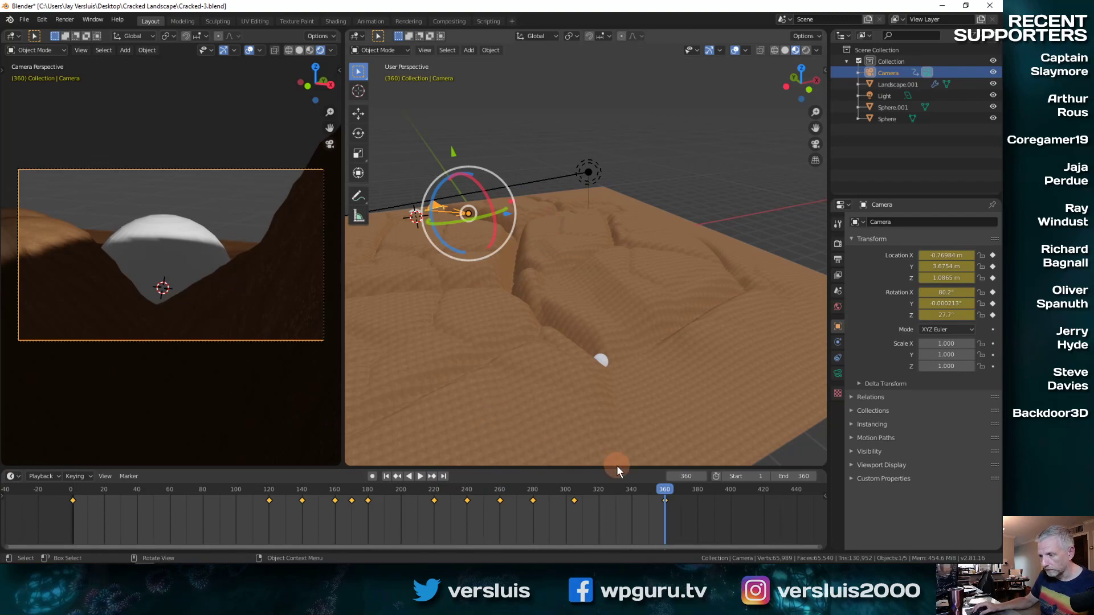
{"action": "left_click_drag", "start_coordinate": [665, 493], "coordinate": [499, 486]}
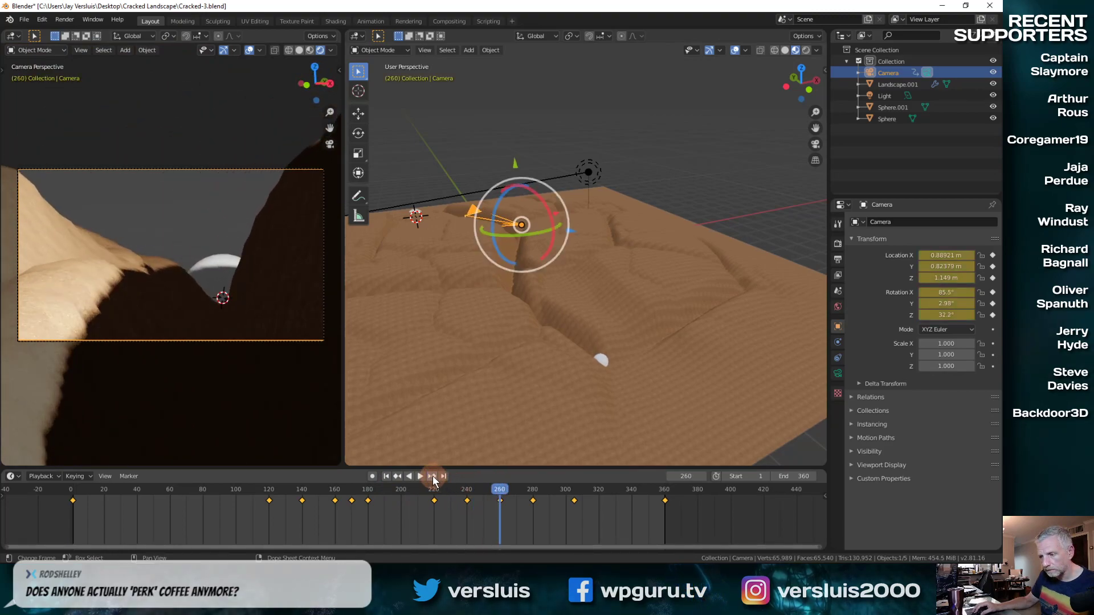
Roll the camera around its local Z axis at frame 260 to a Y rotation of about -12.6°, keyframe it and return to frame 0
{"action": "middle_click_drag", "start_coordinate": [532, 225], "coordinate": [453, 283]}
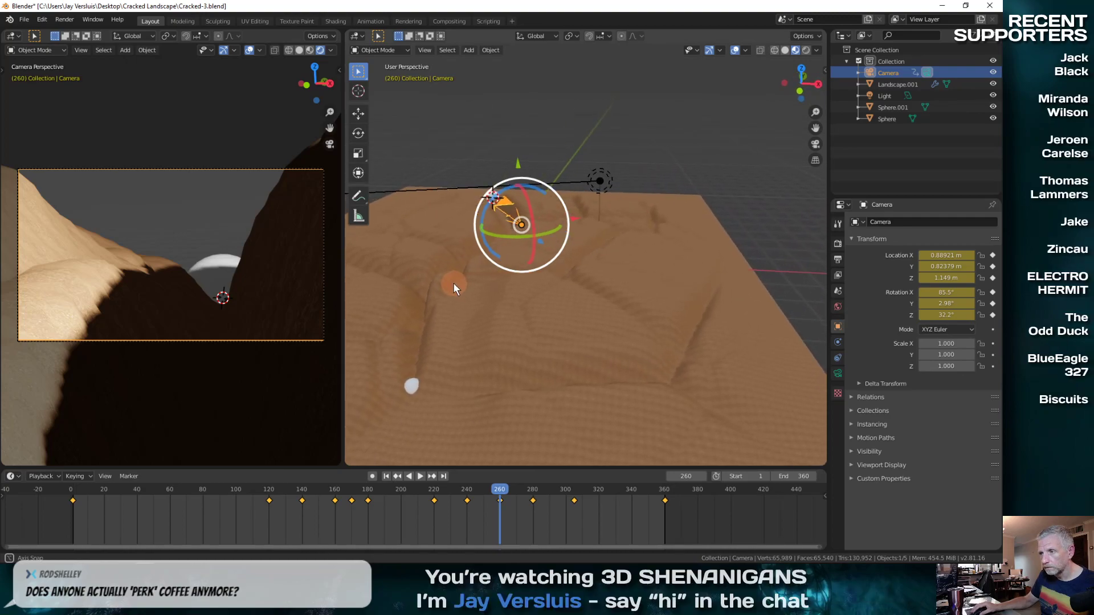
{"action": "left_click_drag", "start_coordinate": [487, 208], "coordinate": [482, 220]}
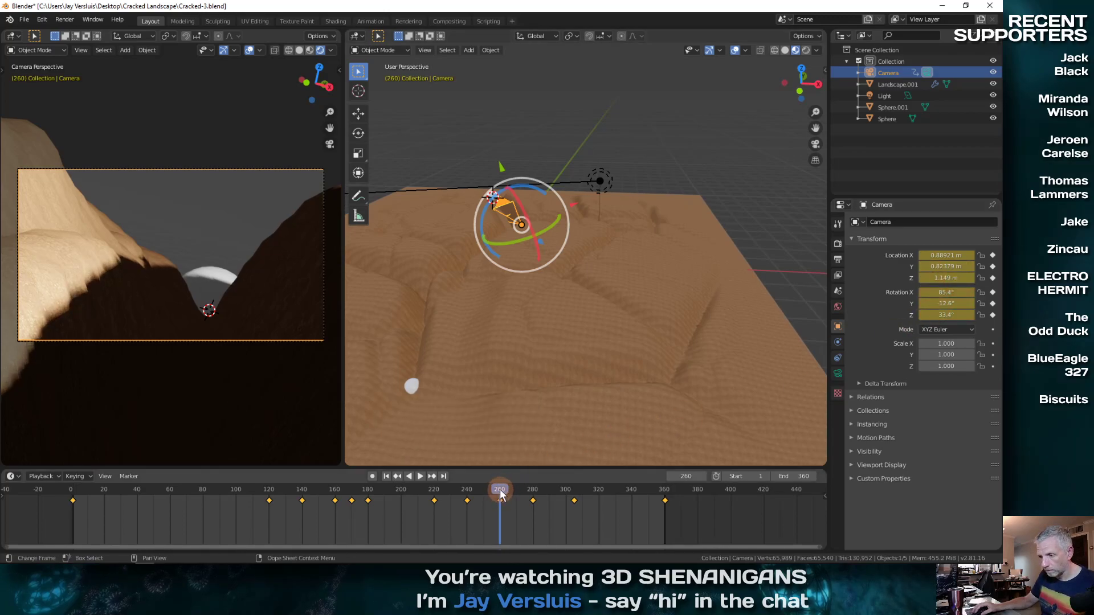
{"action": "left_click_drag", "start_coordinate": [501, 489], "coordinate": [664, 490]}
{"action": "key", "text": "i"}
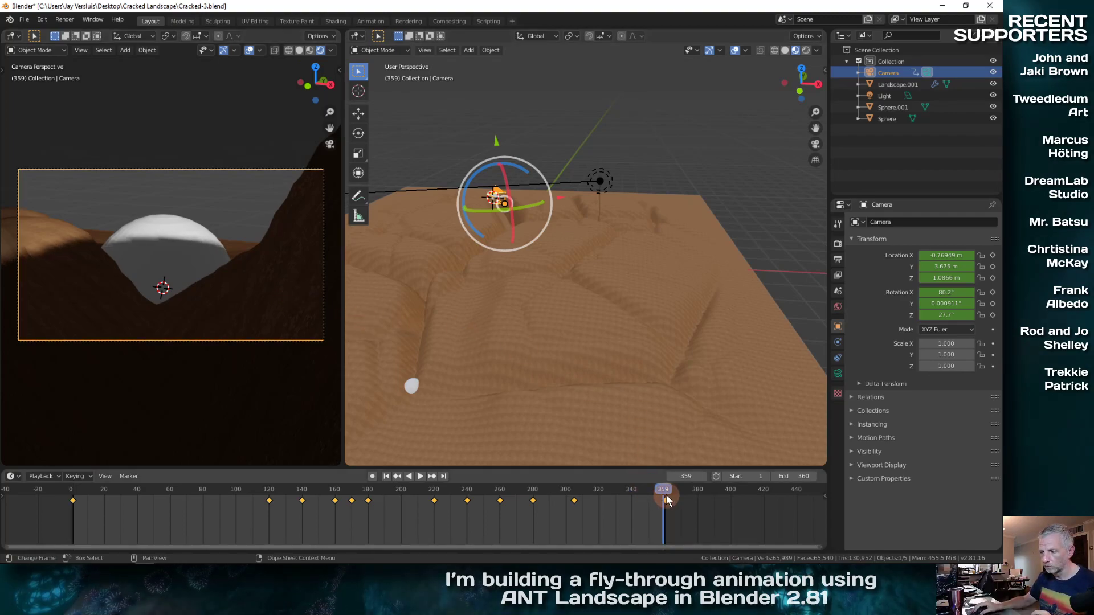
{"action": "left_click_drag", "start_coordinate": [664, 494], "coordinate": [63, 508]}
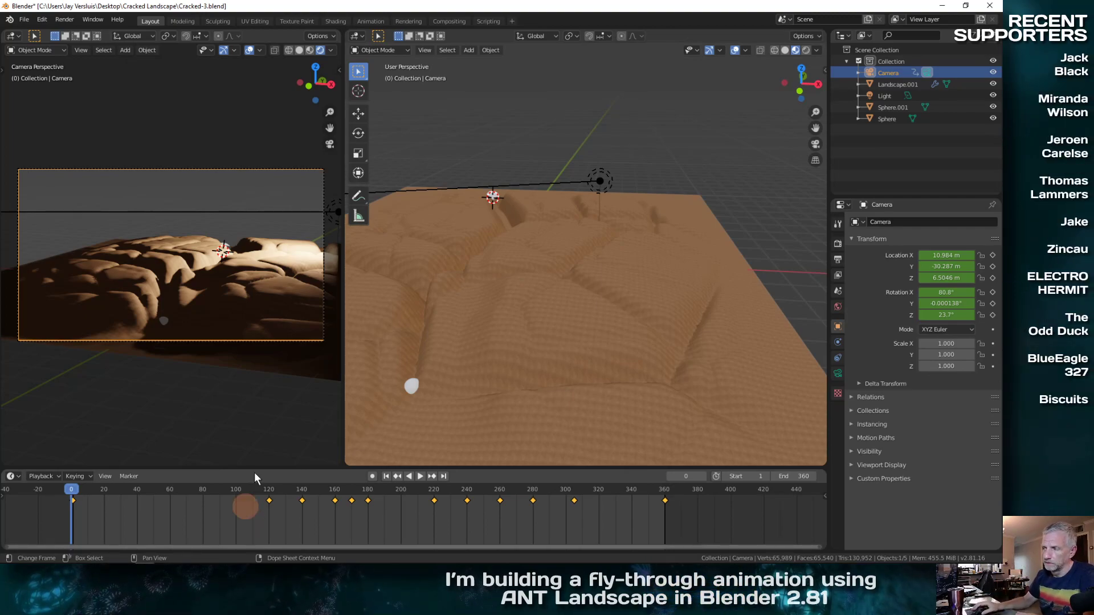
Examine the world's surface settings, toggling its use of nodes off and back on
{"action": "left_click", "coordinate": [837, 306]}
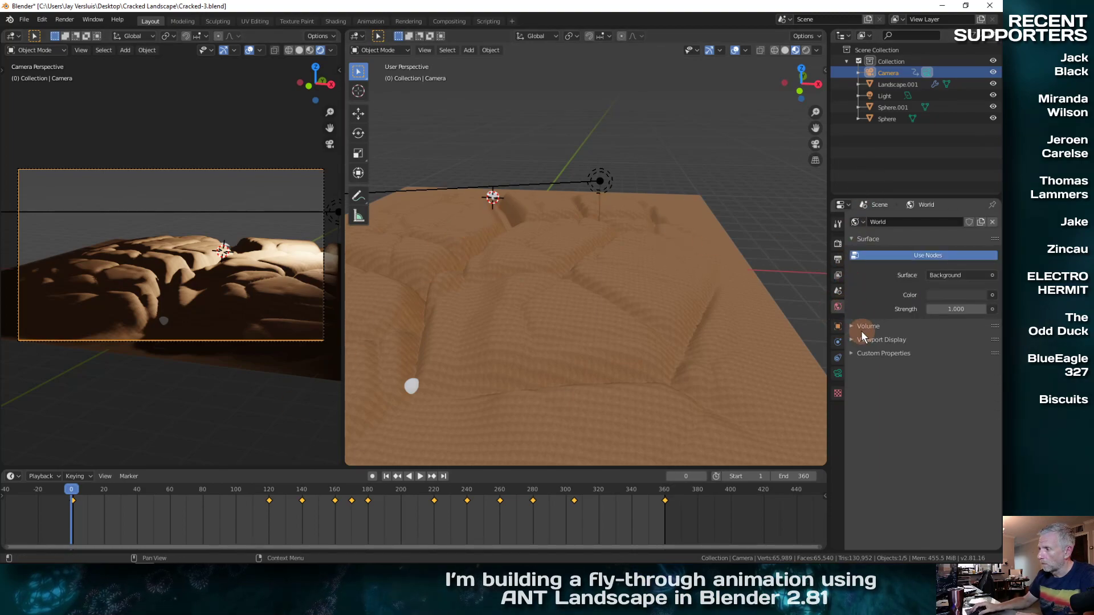
{"action": "left_click", "coordinate": [915, 255]}
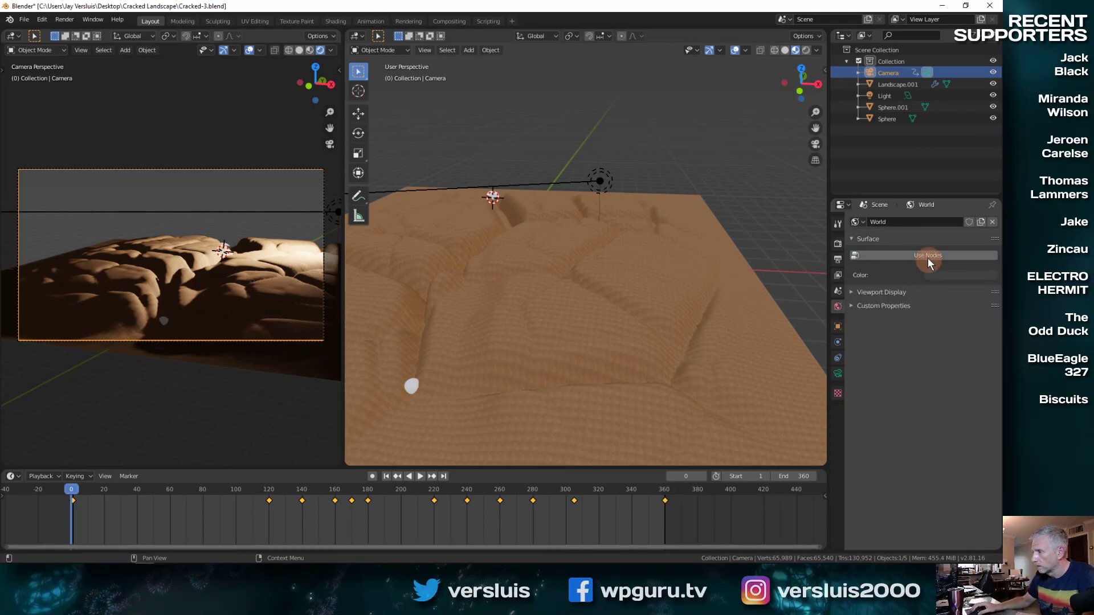
{"action": "left_click", "coordinate": [927, 255]}
{"action": "left_click", "coordinate": [949, 276]}
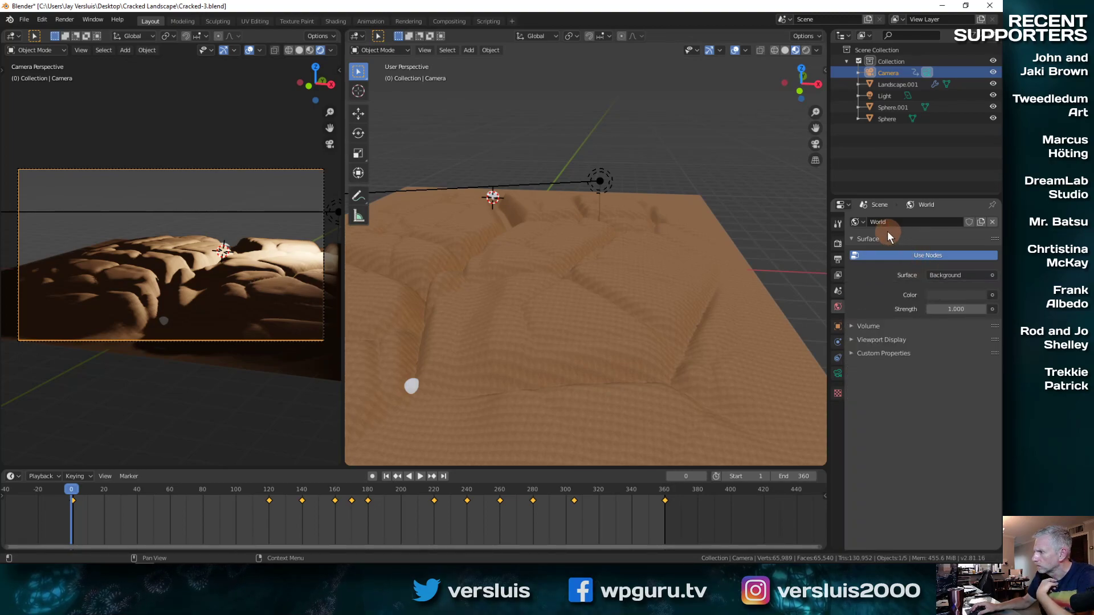
{"action": "left_click", "coordinate": [970, 274]}
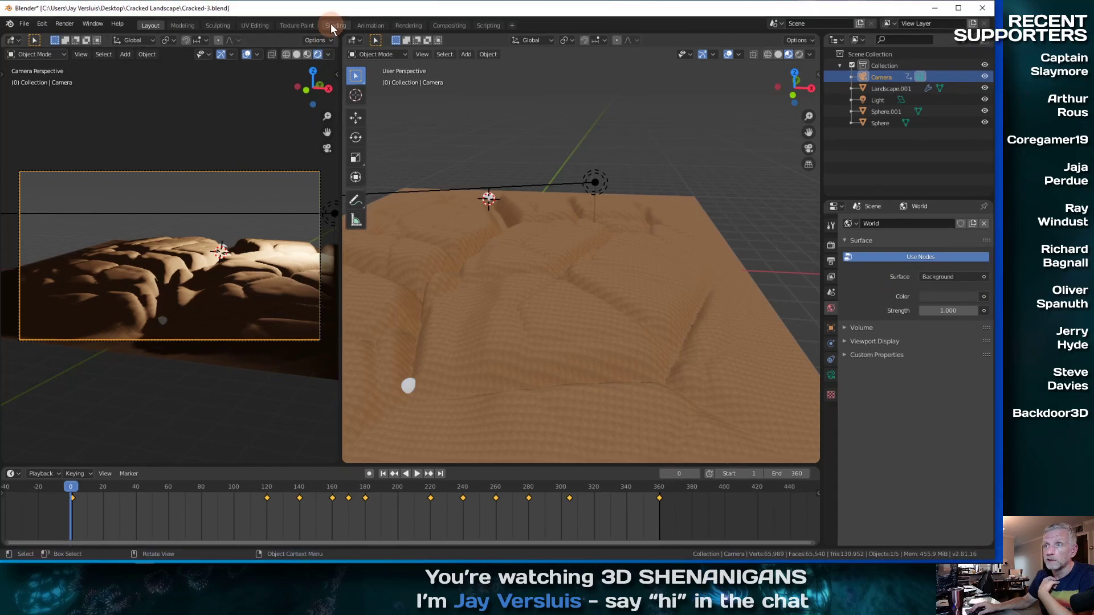
Make the program window full screen, switch to the Shading workspace and show the World shader nodes
{"action": "left_click", "coordinate": [93, 18]}
{"action": "left_click", "coordinate": [112, 50]}
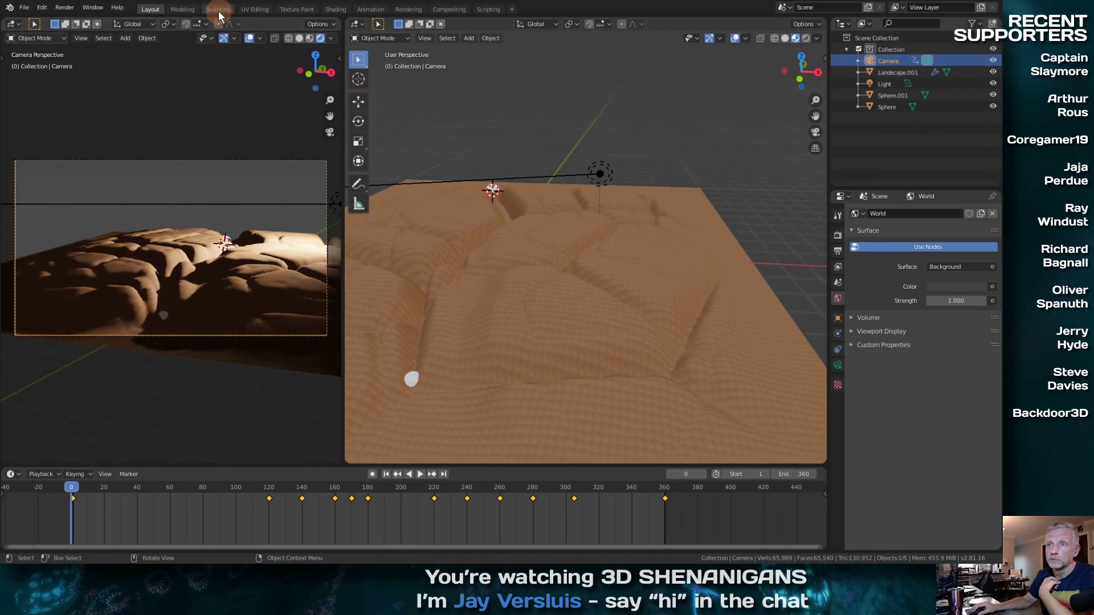
{"action": "left_click", "coordinate": [335, 9]}
{"action": "left_click", "coordinate": [218, 366]}
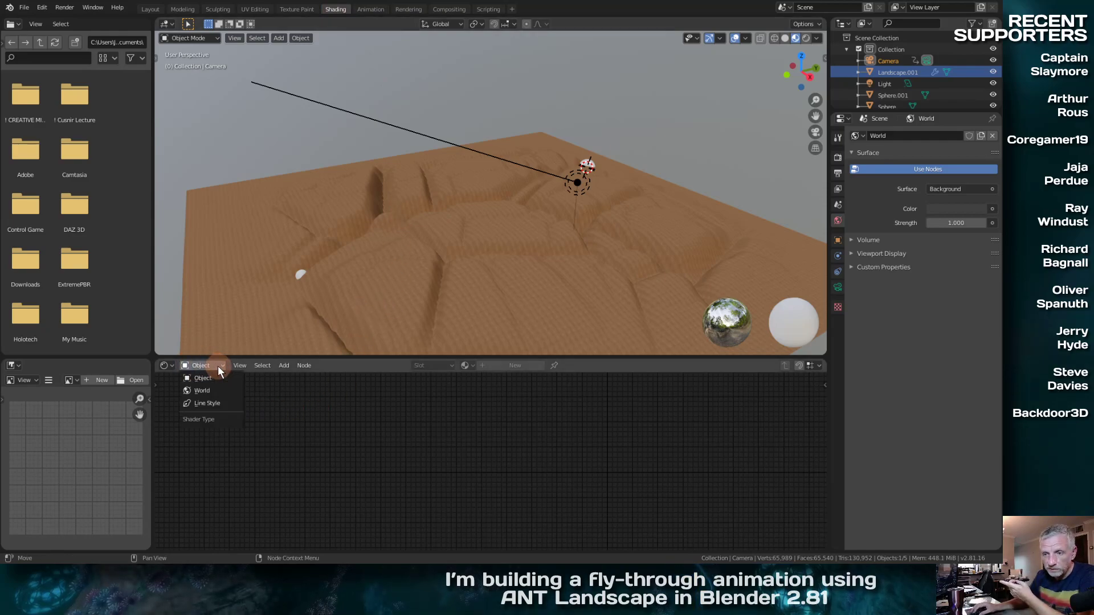
{"action": "left_click", "coordinate": [220, 395]}
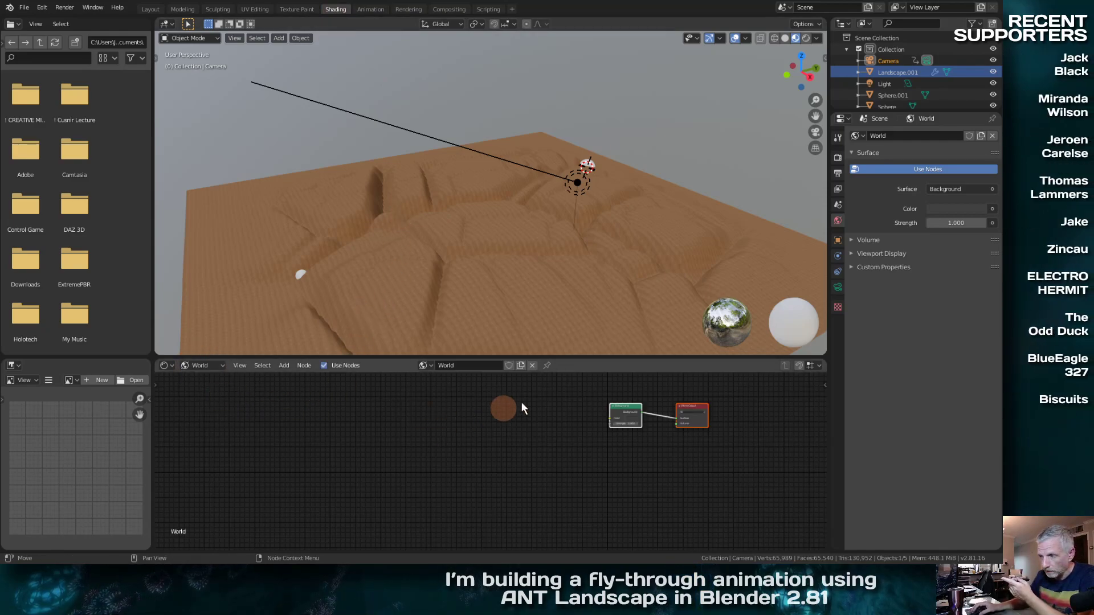
{"action": "scroll", "coordinate": [555, 440], "scroll_direction": "up", "scroll_amount": 2}
{"action": "middle_click_drag", "start_coordinate": [555, 439], "coordinate": [443, 505]}
{"action": "scroll", "coordinate": [328, 479], "scroll_direction": "up", "scroll_amount": 3}
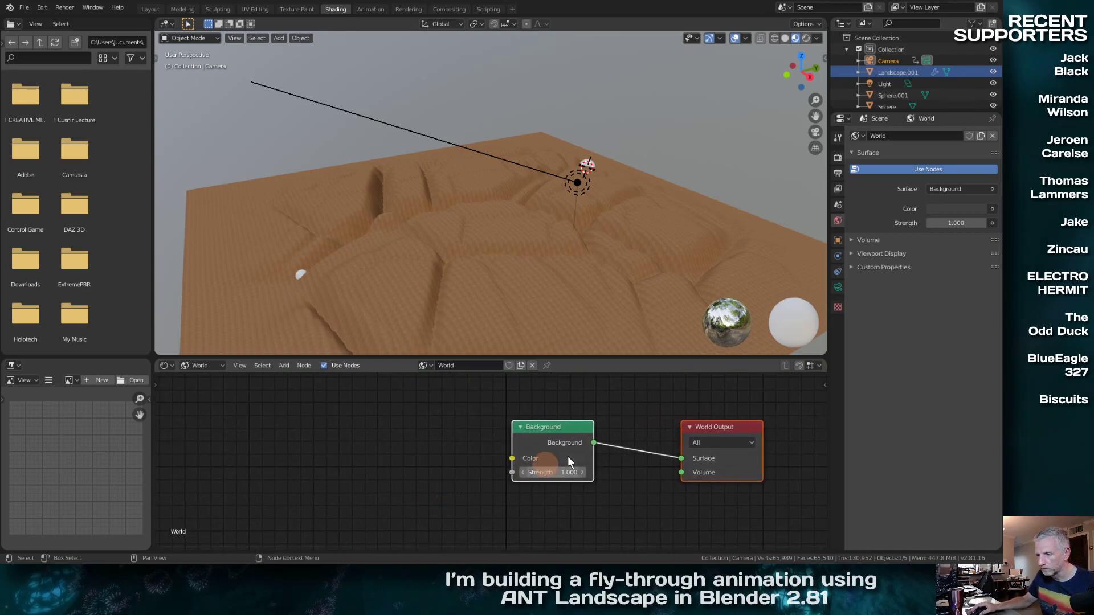
Add an Environment Texture node to the world shader and place it beside the Background node's inputs
{"action": "key", "text": "shift+a"}
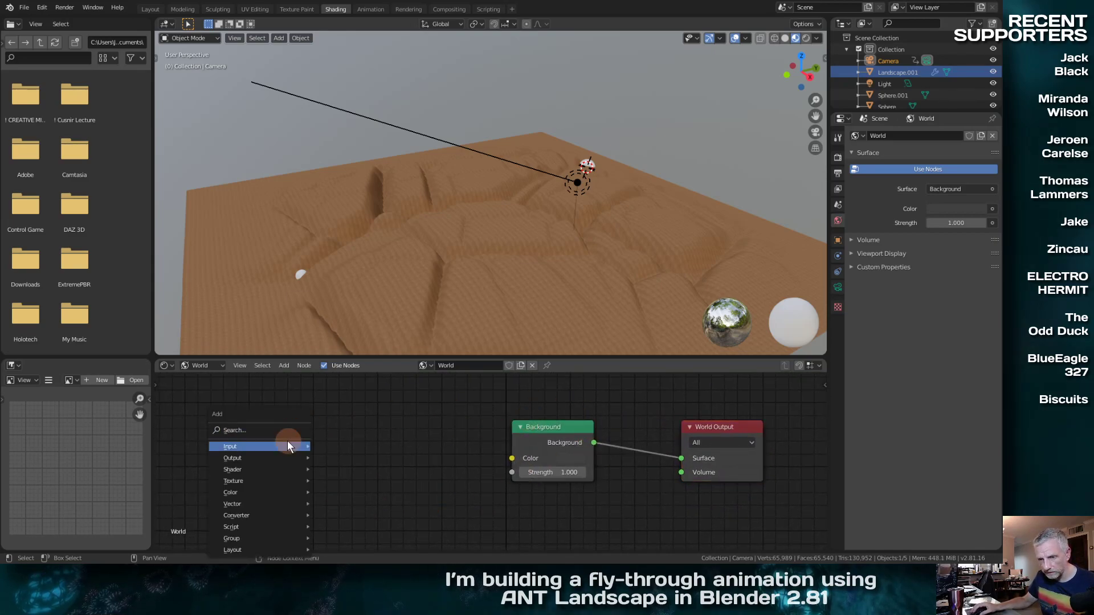
{"action": "left_click", "coordinate": [289, 432]}
{"action": "type", "text": "en"}
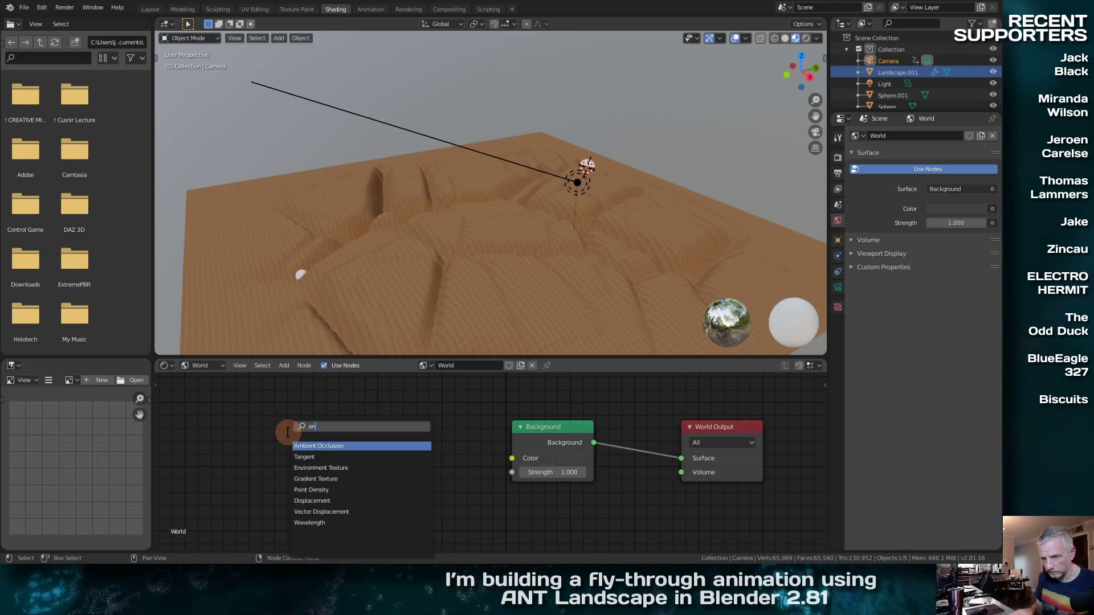
{"action": "key", "text": "Down"}
{"action": "key", "text": "Down"}
{"action": "key", "text": "Return"}
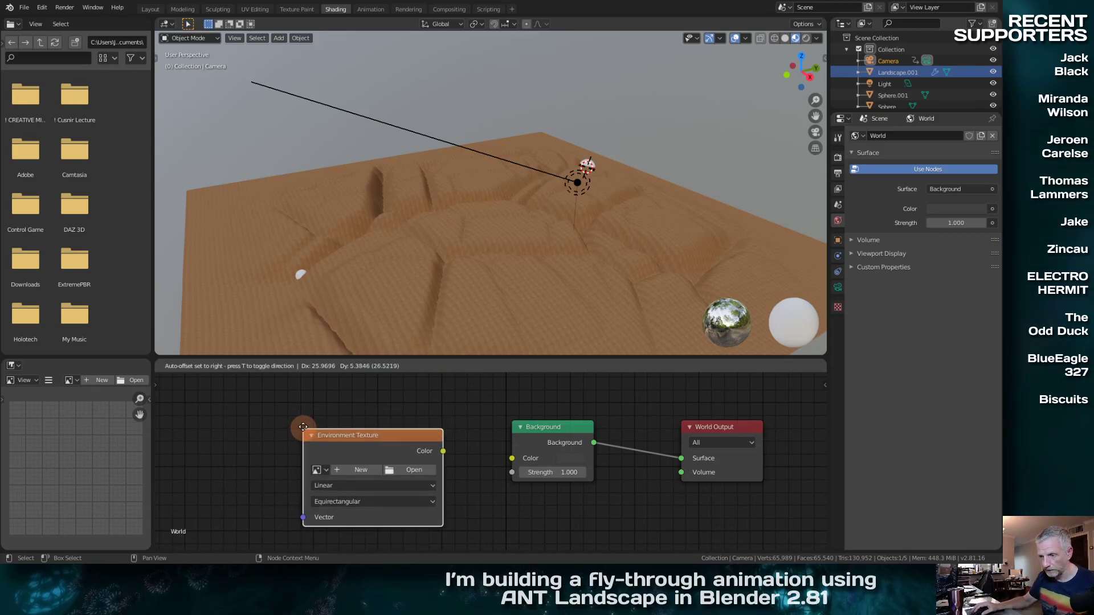
{"action": "left_click", "coordinate": [281, 414]}
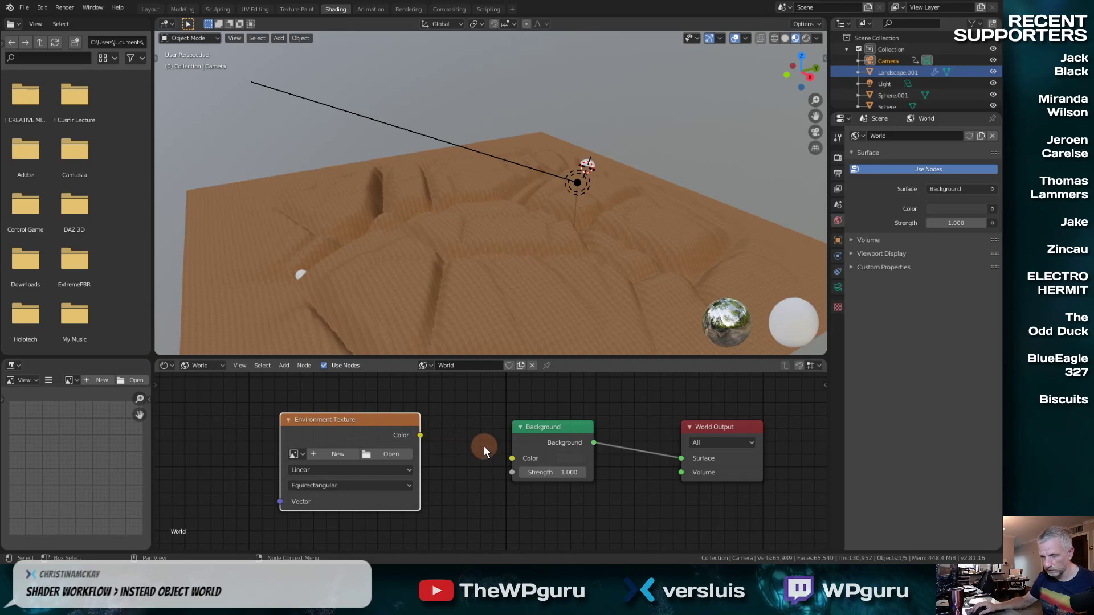
{"action": "left_click", "coordinate": [313, 454]}
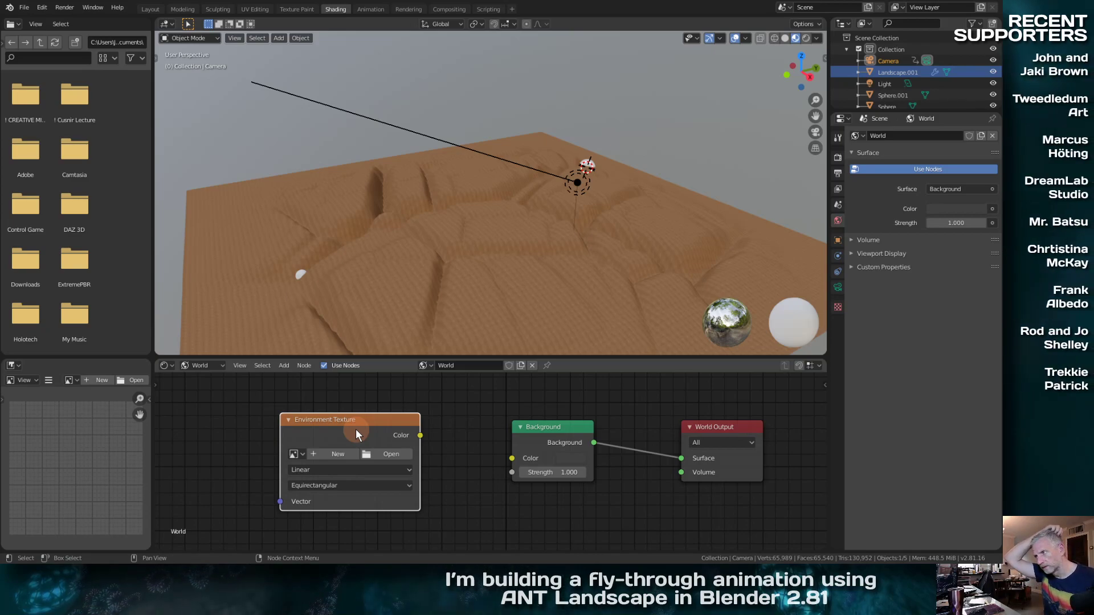
{"action": "left_click", "coordinate": [24, 8]}
{"action": "left_click", "coordinate": [186, 265]}
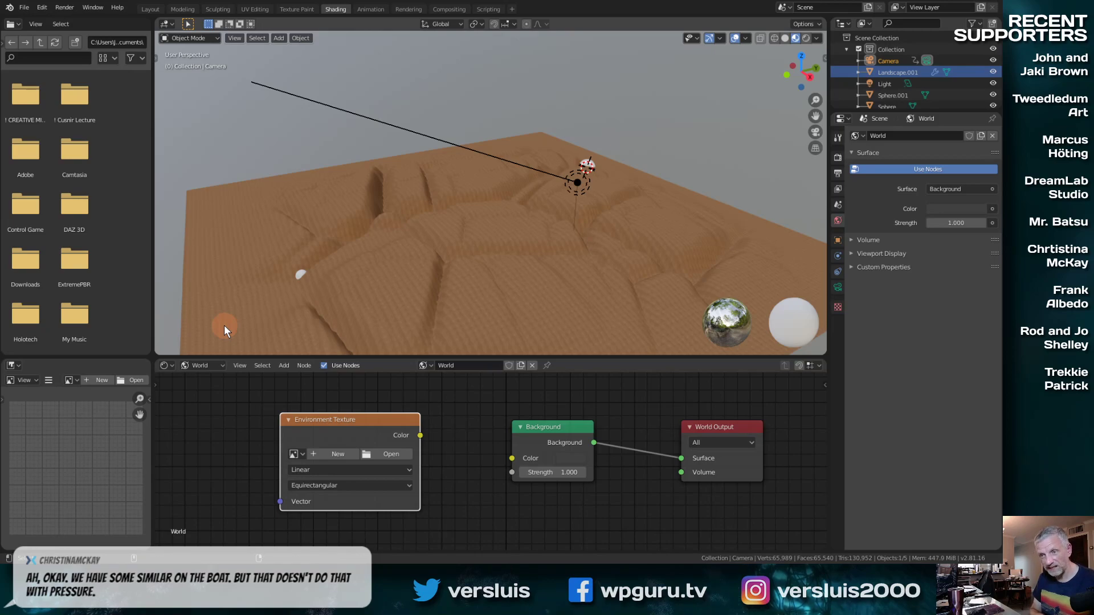
Download the Rocky Ridge environment image from the outdoor HDRI folder of the Blender Cloud texture library
{"action": "key", "text": "ctrl+alt+space"}
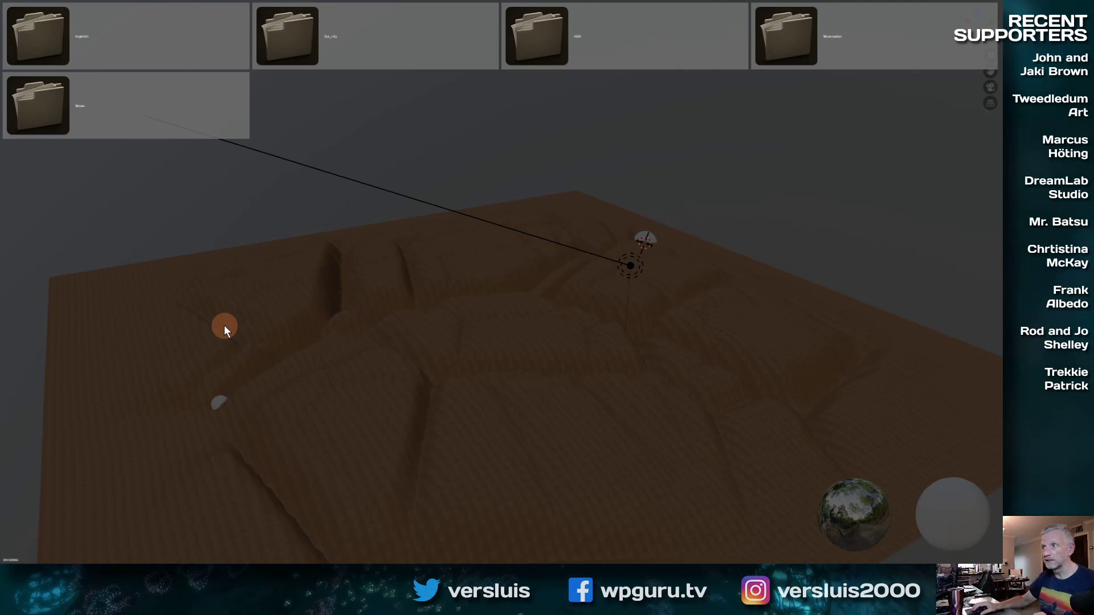
{"action": "left_click", "coordinate": [529, 36]}
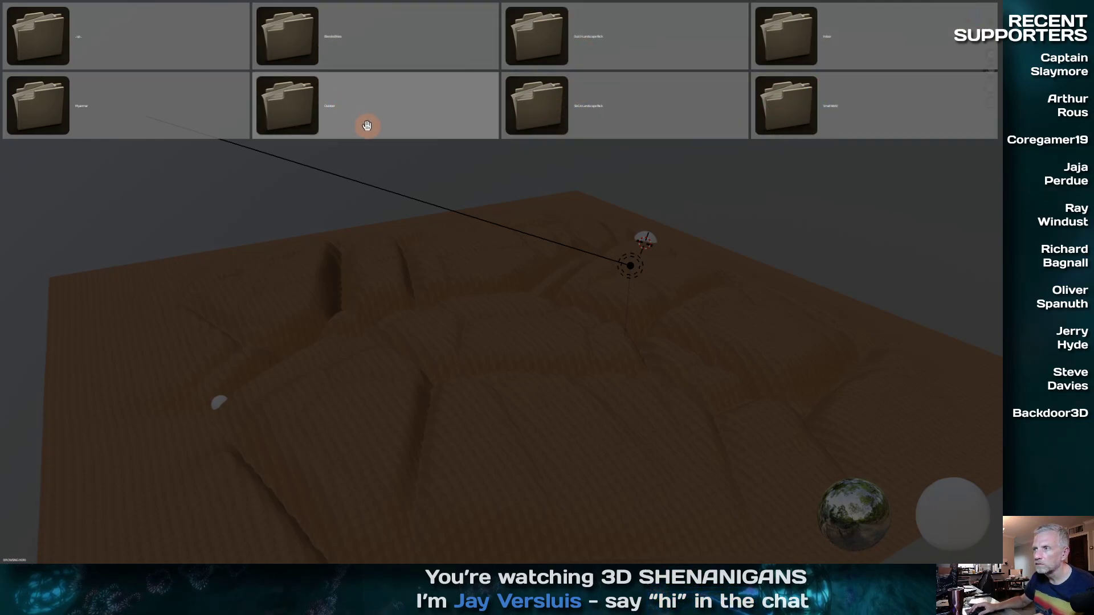
{"action": "left_click", "coordinate": [295, 107]}
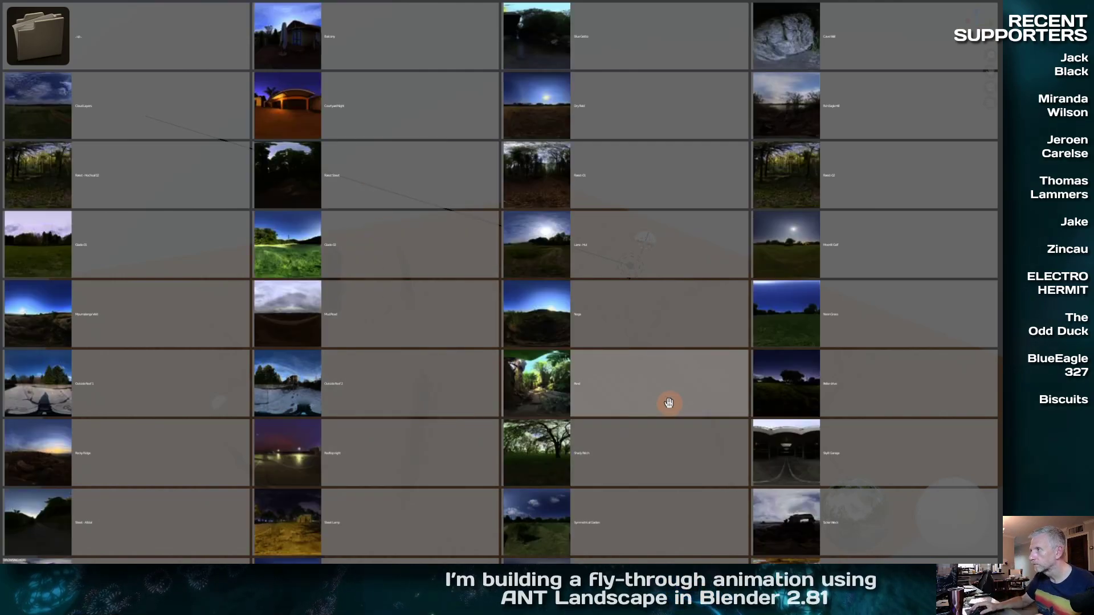
{"action": "scroll", "coordinate": [660, 396], "scroll_direction": "down", "scroll_amount": 5}
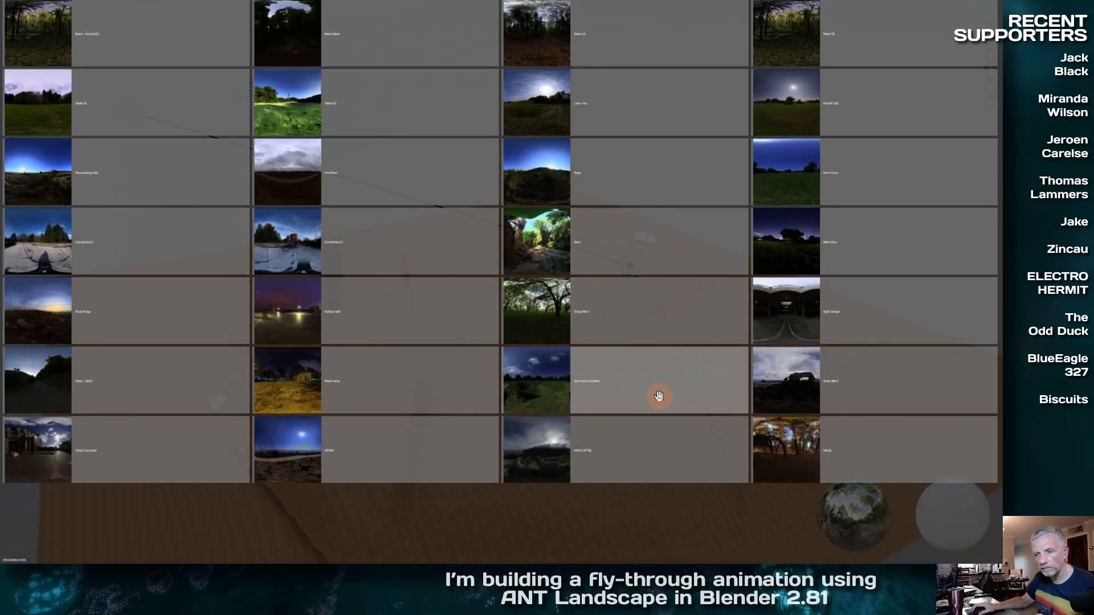
{"action": "scroll", "coordinate": [660, 396], "scroll_direction": "down", "scroll_amount": 1}
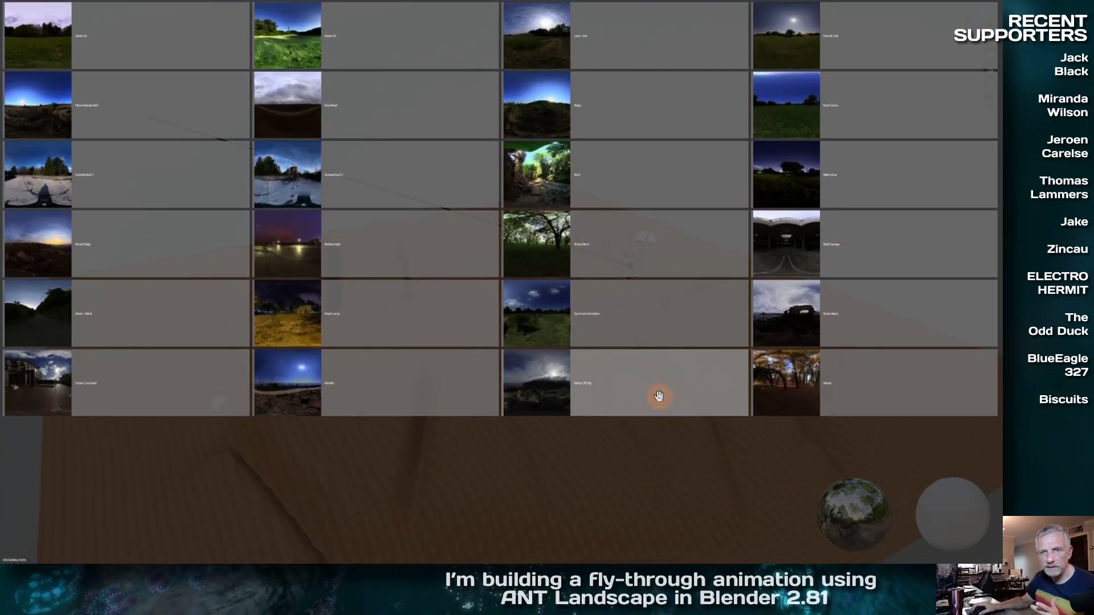
{"action": "left_click", "coordinate": [42, 244]}
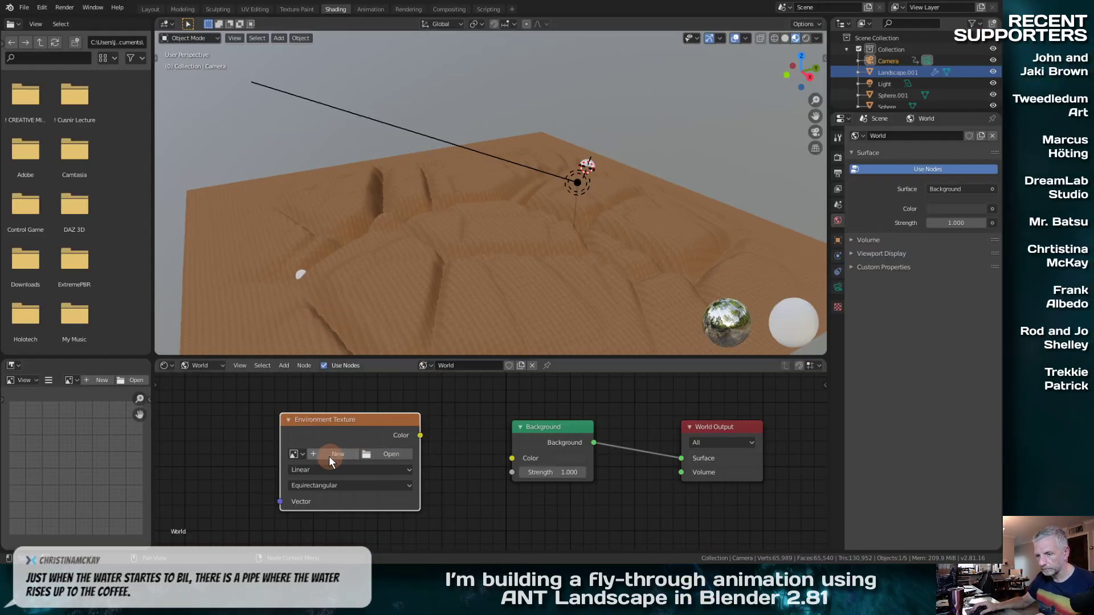
Assign the Rocky Ridge image to the Environment Texture node and connect its Color output to the Background node's Color input
{"action": "left_click", "coordinate": [305, 454]}
{"action": "scroll", "coordinate": [405, 384], "scroll_direction": "down", "scroll_amount": 5}
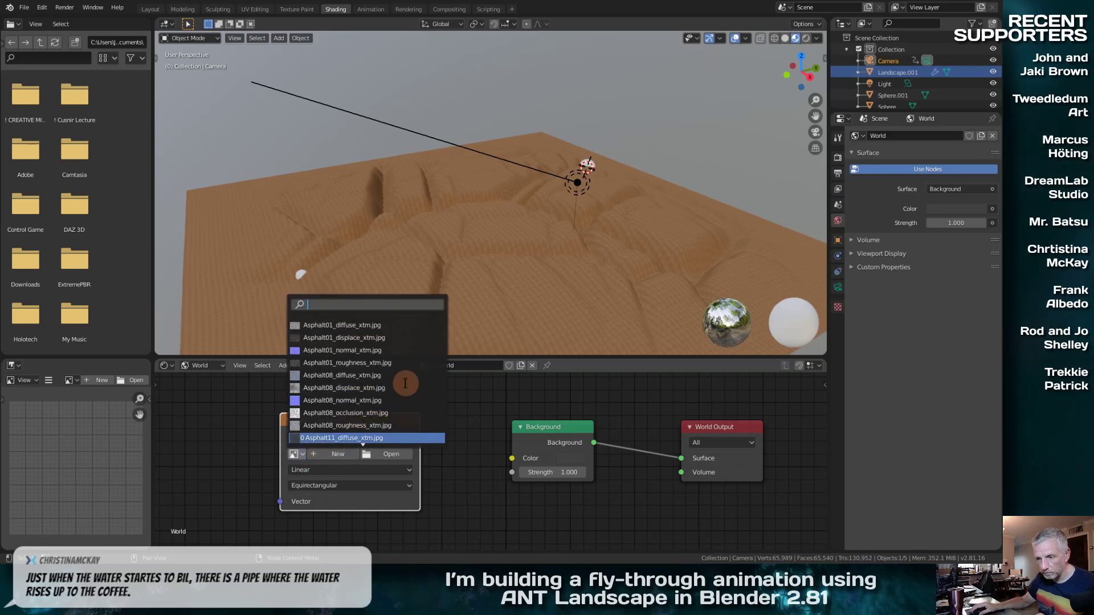
{"action": "scroll", "coordinate": [405, 383], "scroll_direction": "down", "scroll_amount": 15}
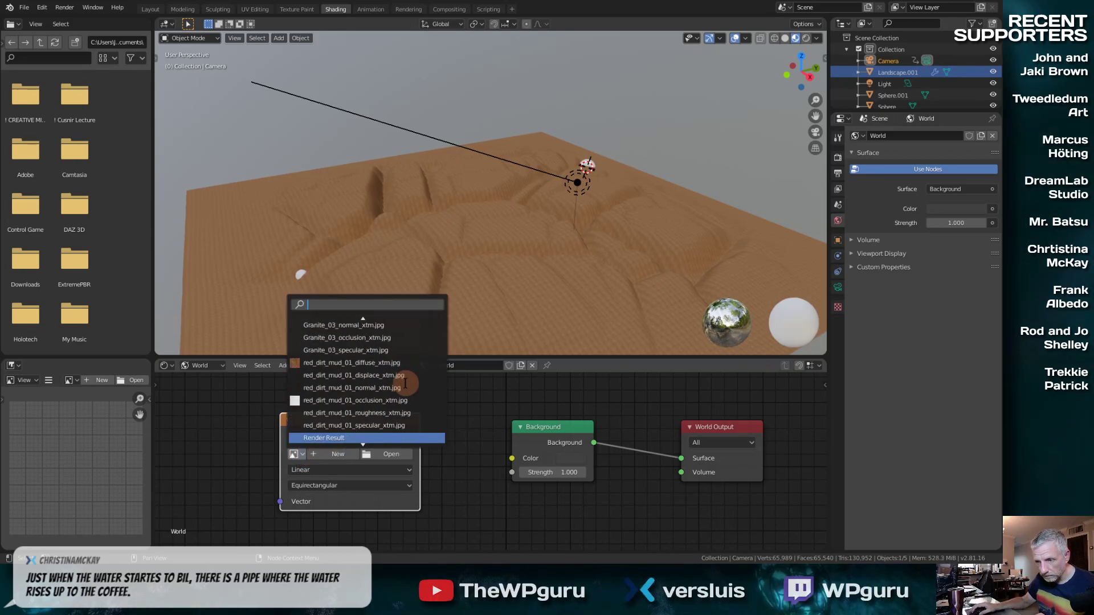
{"action": "left_click", "coordinate": [354, 437]}
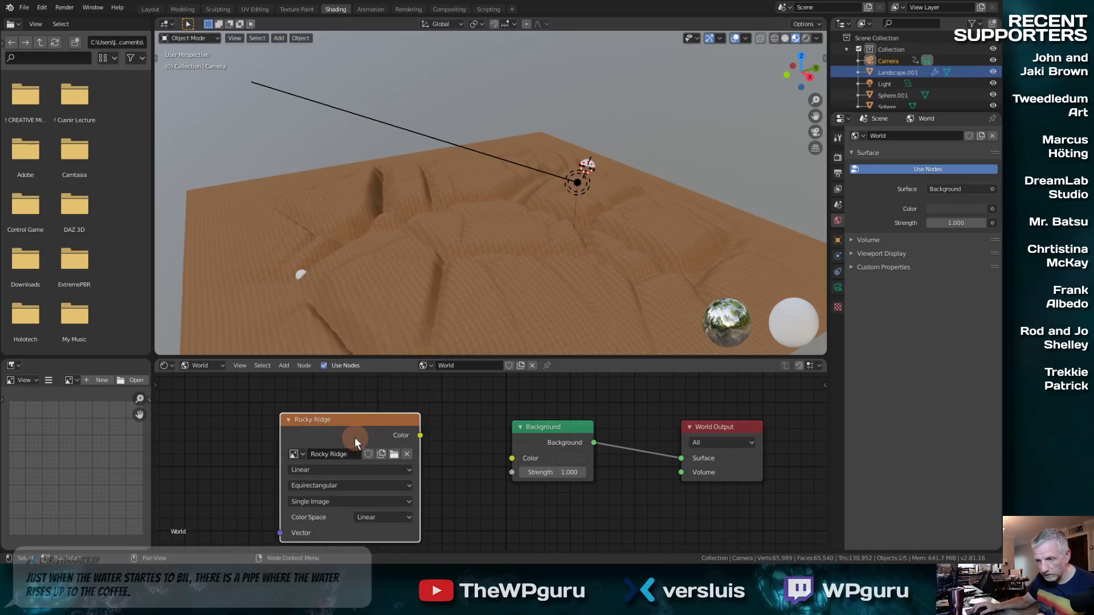
{"action": "left_click_drag", "start_coordinate": [420, 436], "coordinate": [513, 458]}
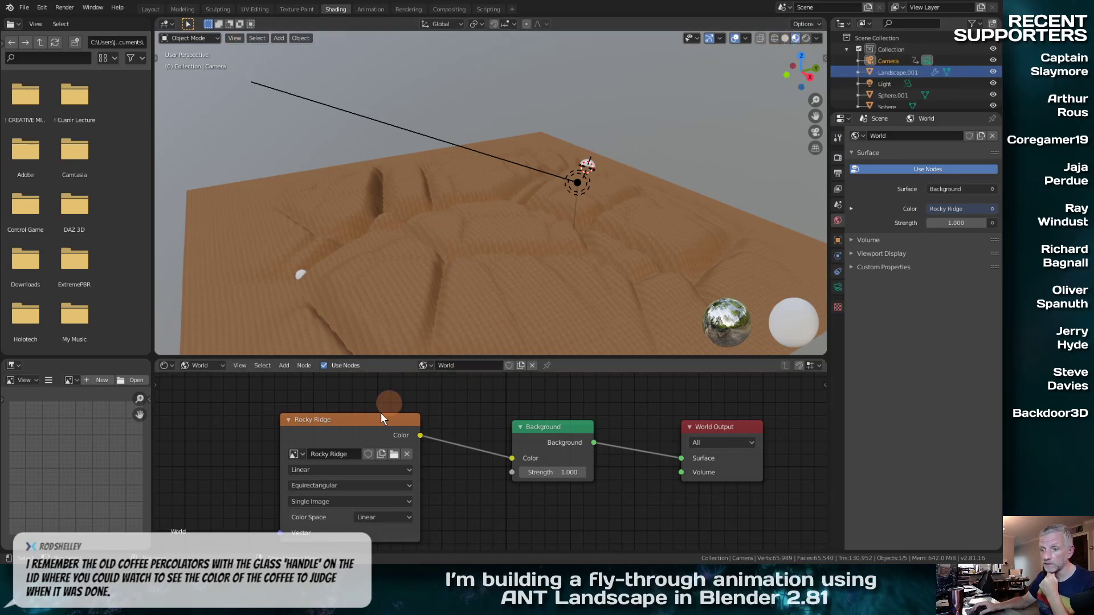
{"action": "left_click_drag", "start_coordinate": [350, 420], "coordinate": [315, 404]}
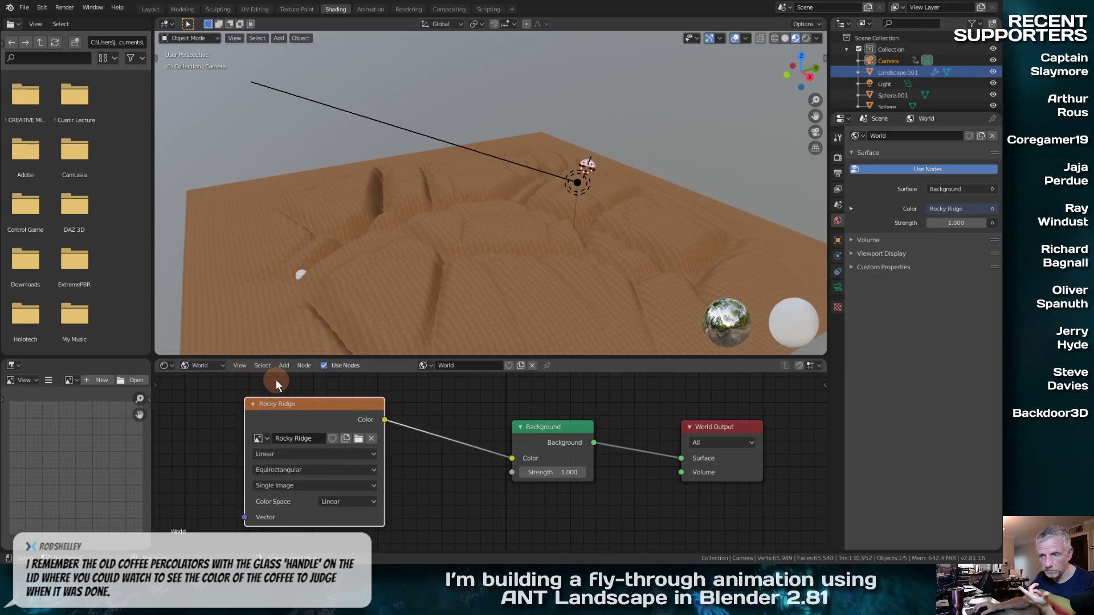
Look through the Environment Texture node's list of available images, keeping Rocky Ridge assigned
{"action": "left_click", "coordinate": [267, 439]}
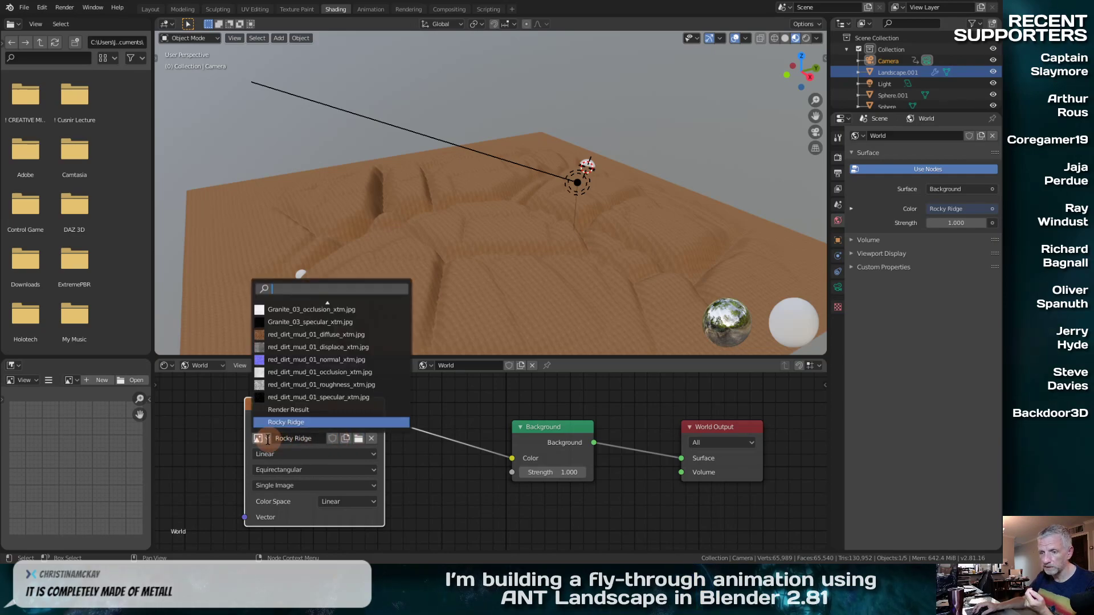
{"action": "scroll", "coordinate": [341, 398], "scroll_direction": "up", "scroll_amount": 4}
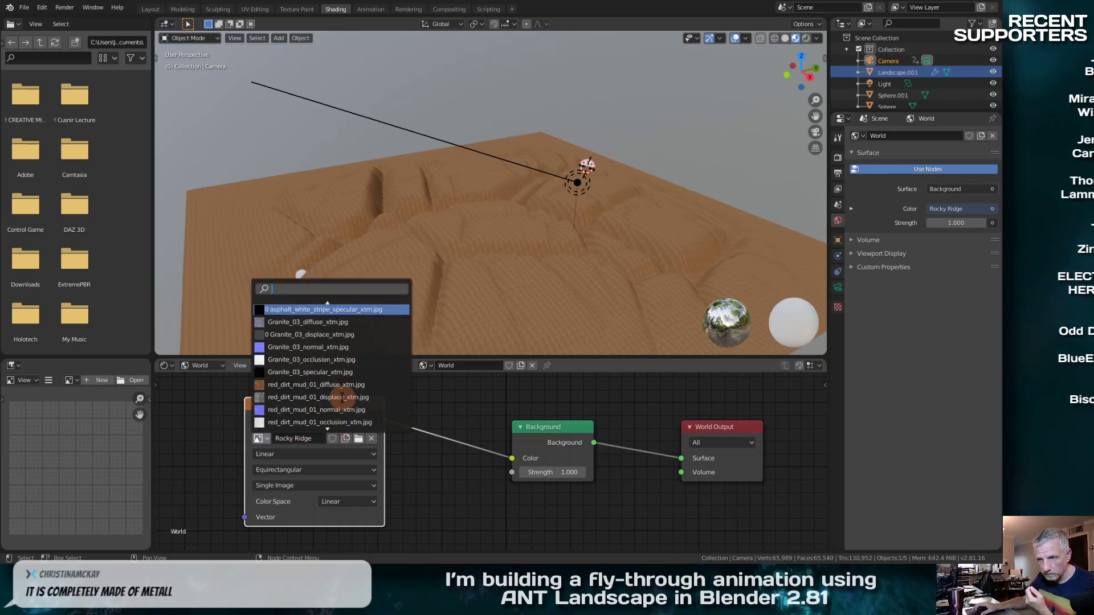
{"action": "scroll", "coordinate": [341, 398], "scroll_direction": "down", "scroll_amount": 4}
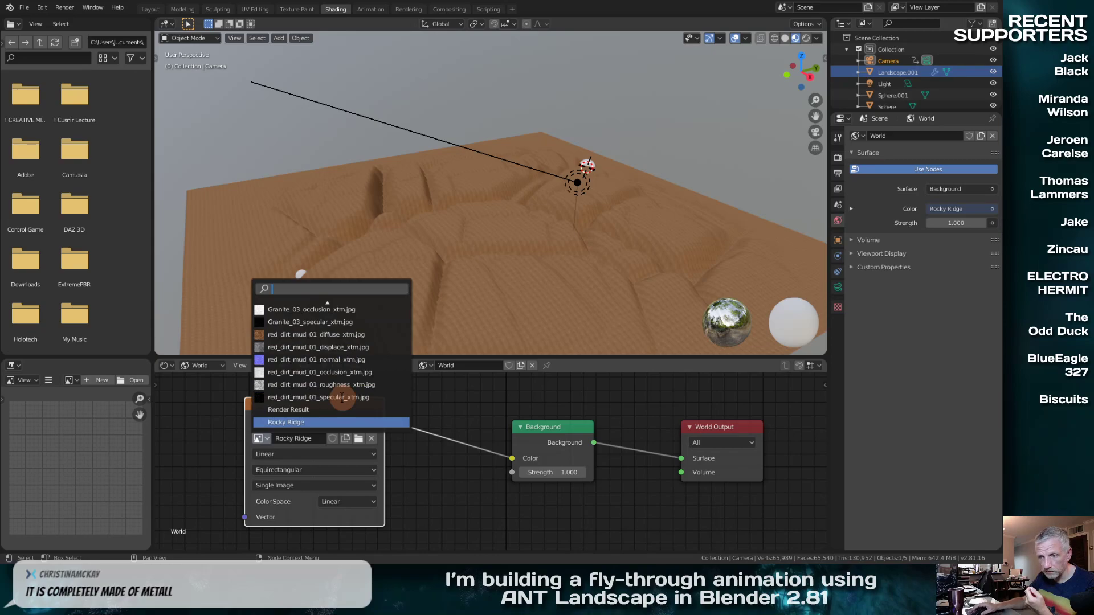
{"action": "left_click", "coordinate": [309, 422]}
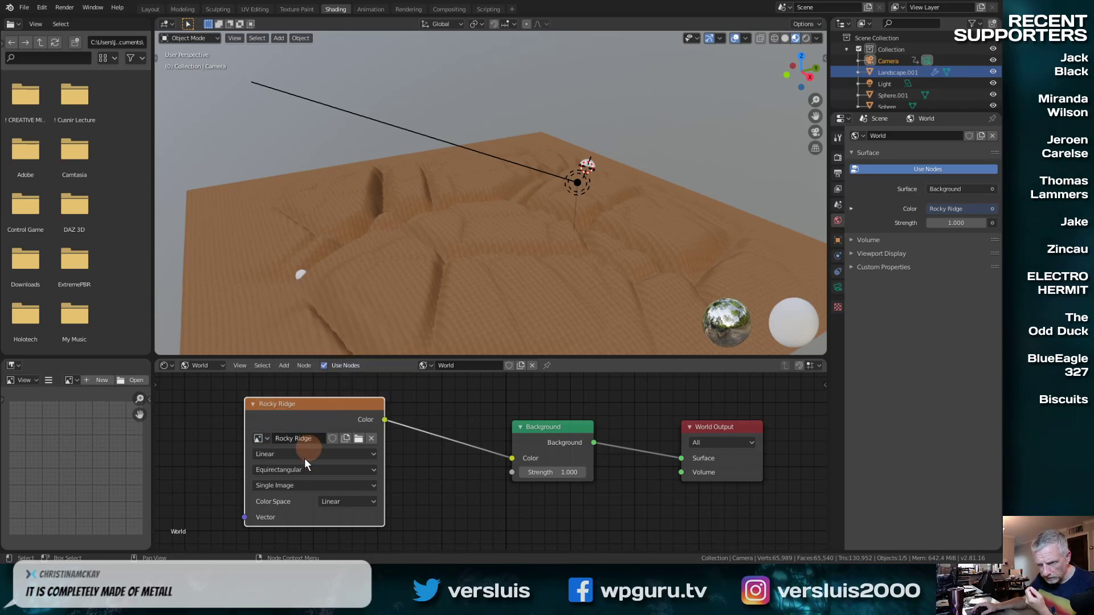
{"action": "left_click", "coordinate": [263, 440]}
{"action": "left_click", "coordinate": [285, 423]}
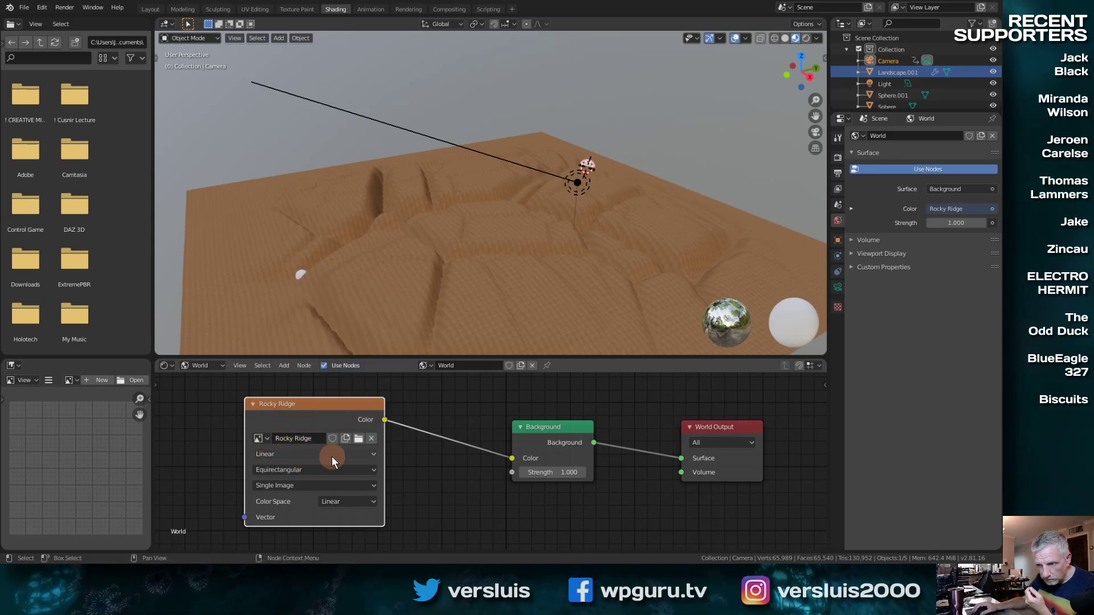
{"action": "left_click_drag", "start_coordinate": [357, 402], "coordinate": [331, 396]}
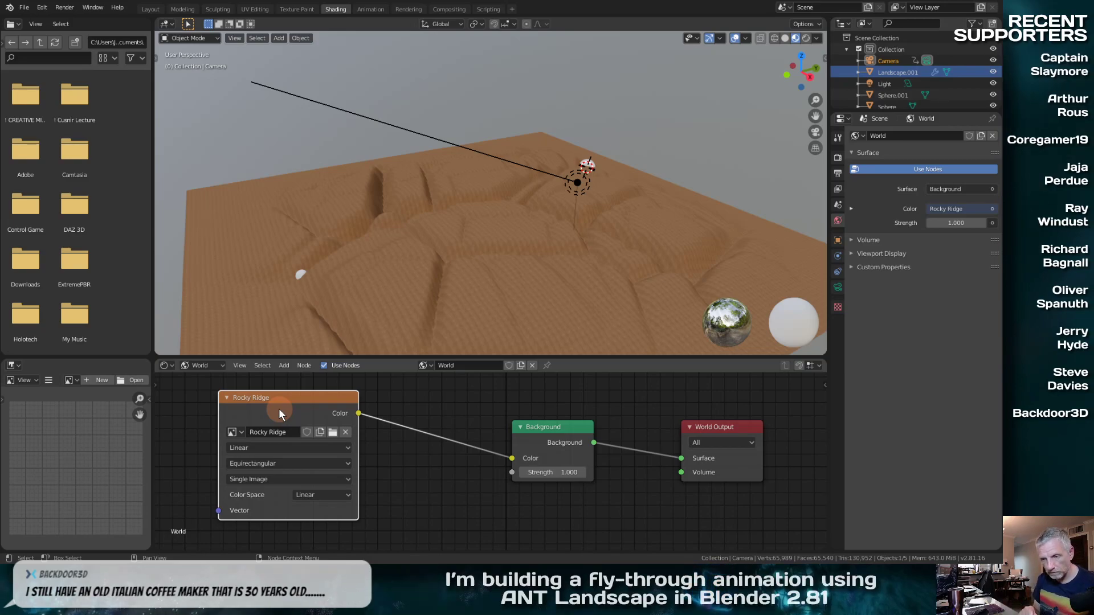
{"action": "left_click", "coordinate": [231, 432]}
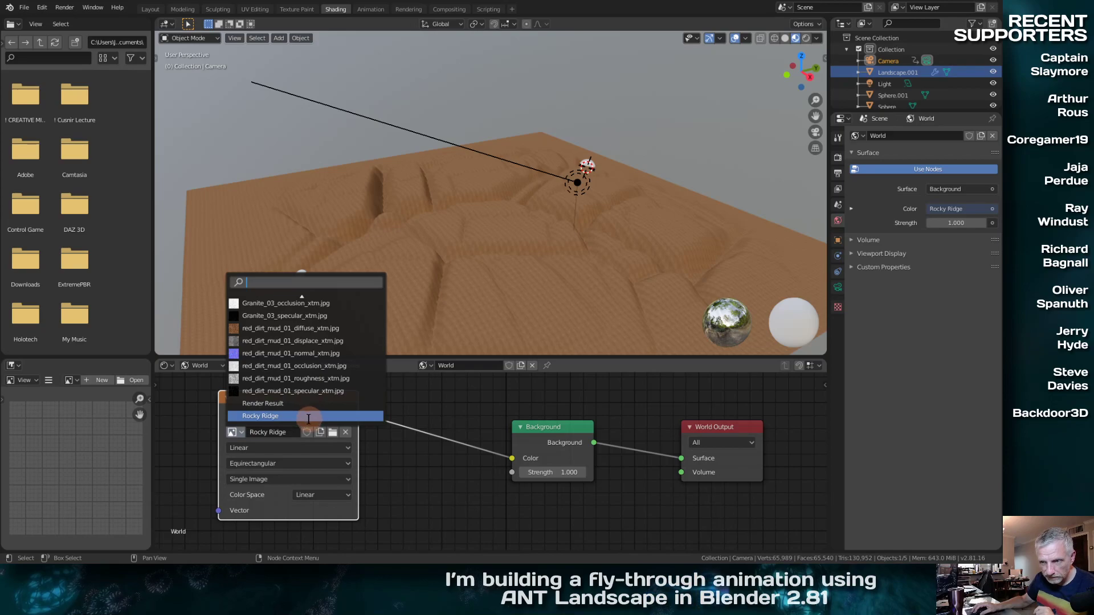
Download the Courtyard Night image from the Blender Cloud outdoor HDRI textures and return to the full workspace
{"action": "left_click", "coordinate": [409, 407]}
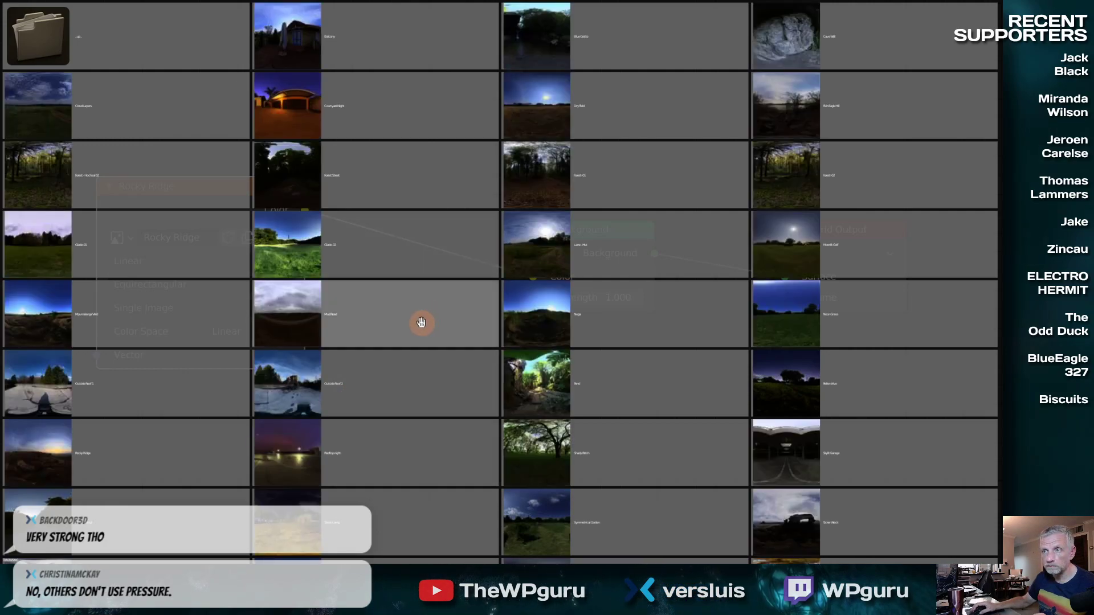
{"action": "key", "text": "Escape"}
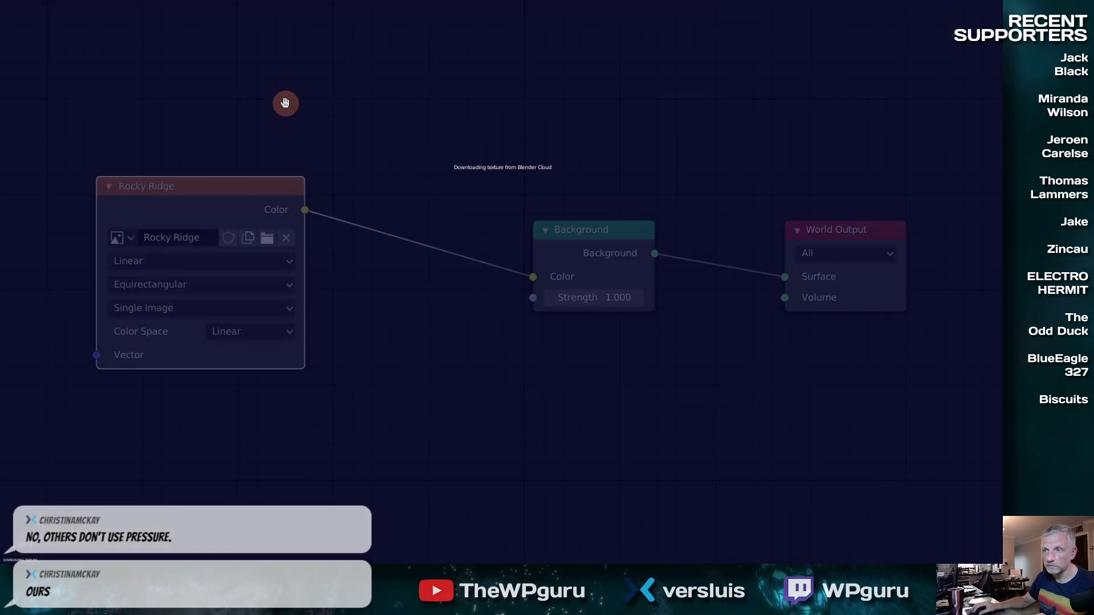
{"action": "key", "text": "ctrl+space"}
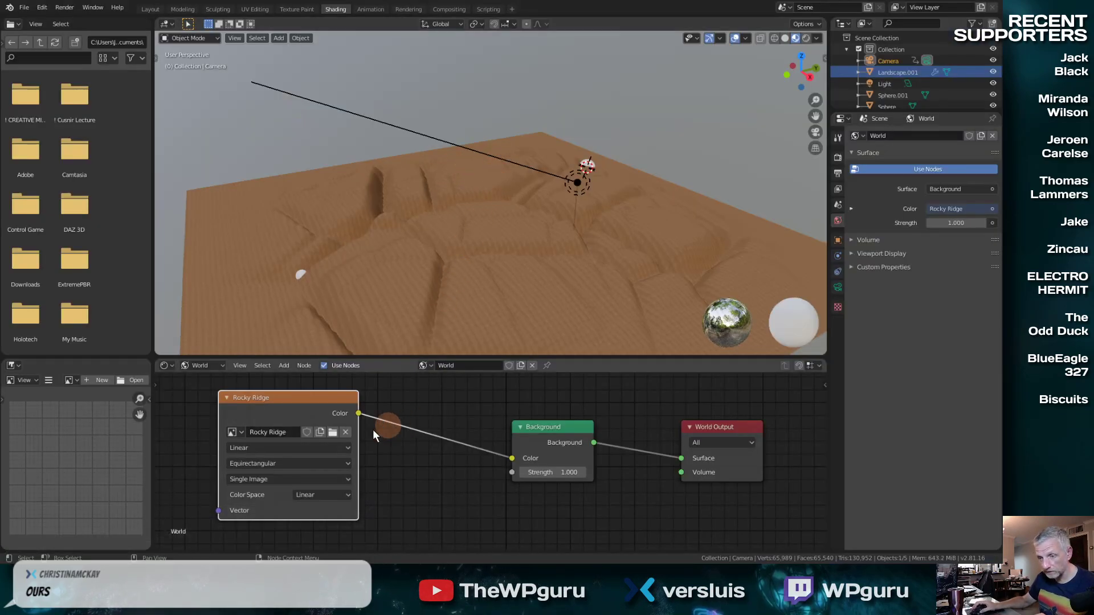
Assign the Courtyard Night image to the Environment Texture node and move the node closer to the Background node
{"action": "left_click", "coordinate": [233, 432]}
{"action": "scroll", "coordinate": [309, 376], "scroll_direction": "up", "scroll_amount": 8}
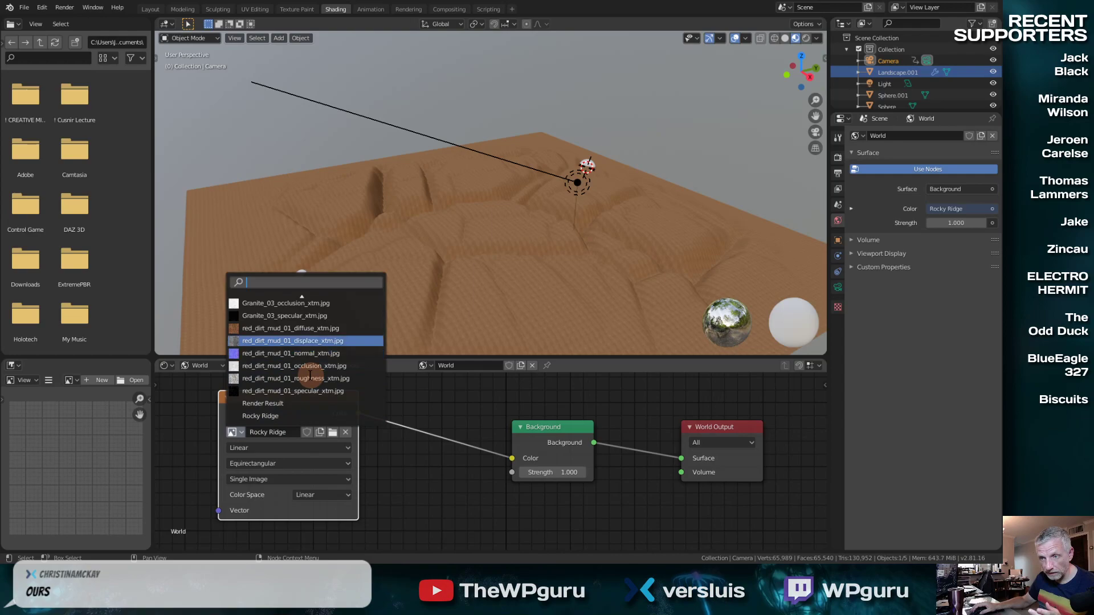
{"action": "scroll", "coordinate": [309, 376], "scroll_direction": "up", "scroll_amount": 10}
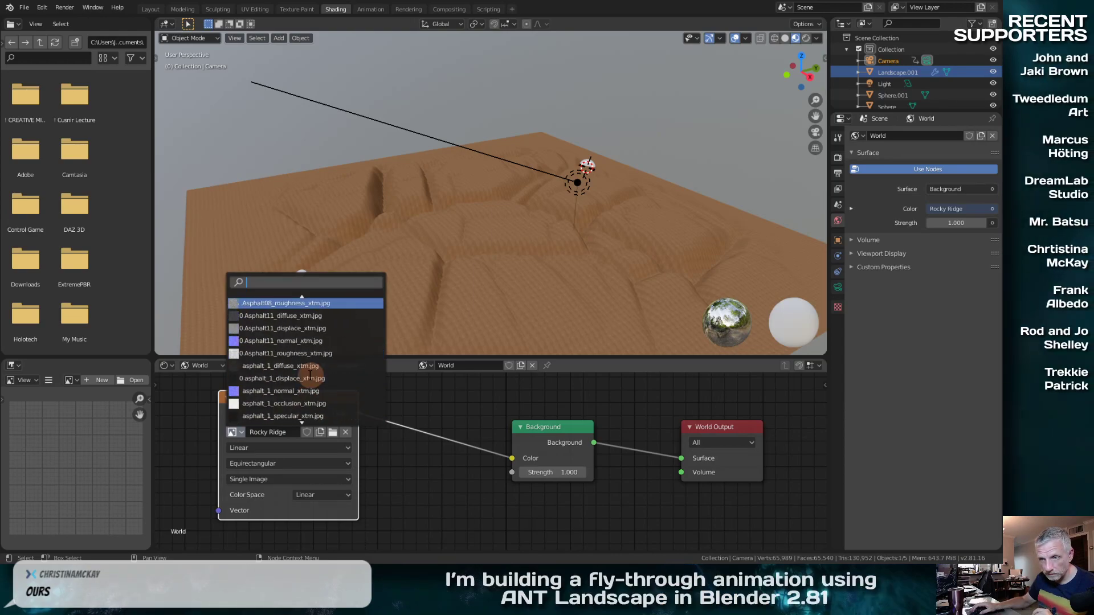
{"action": "scroll", "coordinate": [309, 375], "scroll_direction": "down", "scroll_amount": 15}
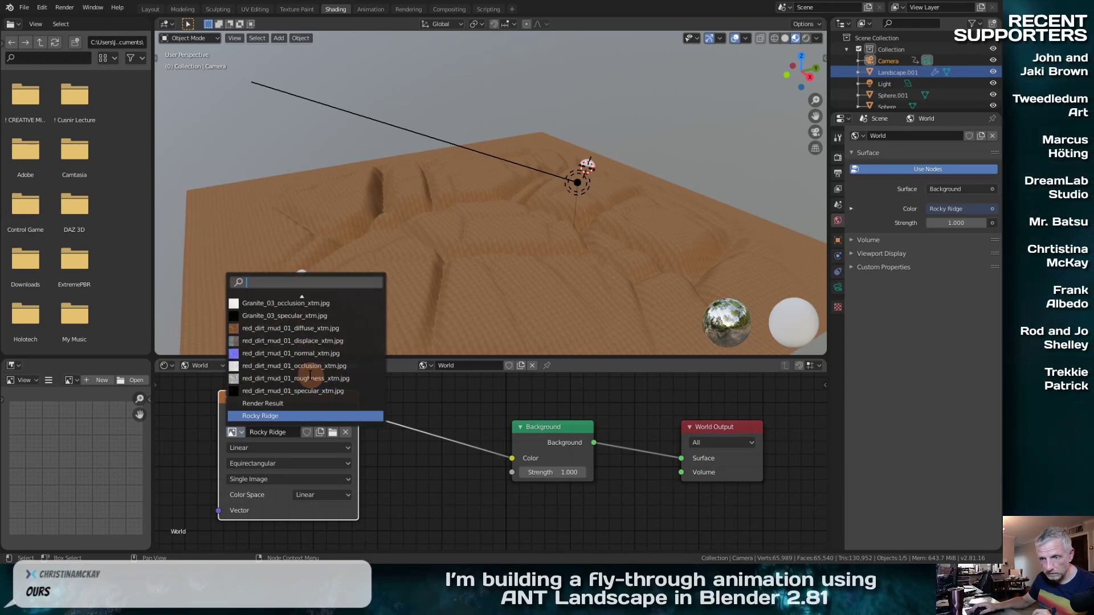
{"action": "scroll", "coordinate": [309, 376], "scroll_direction": "up", "scroll_amount": 13}
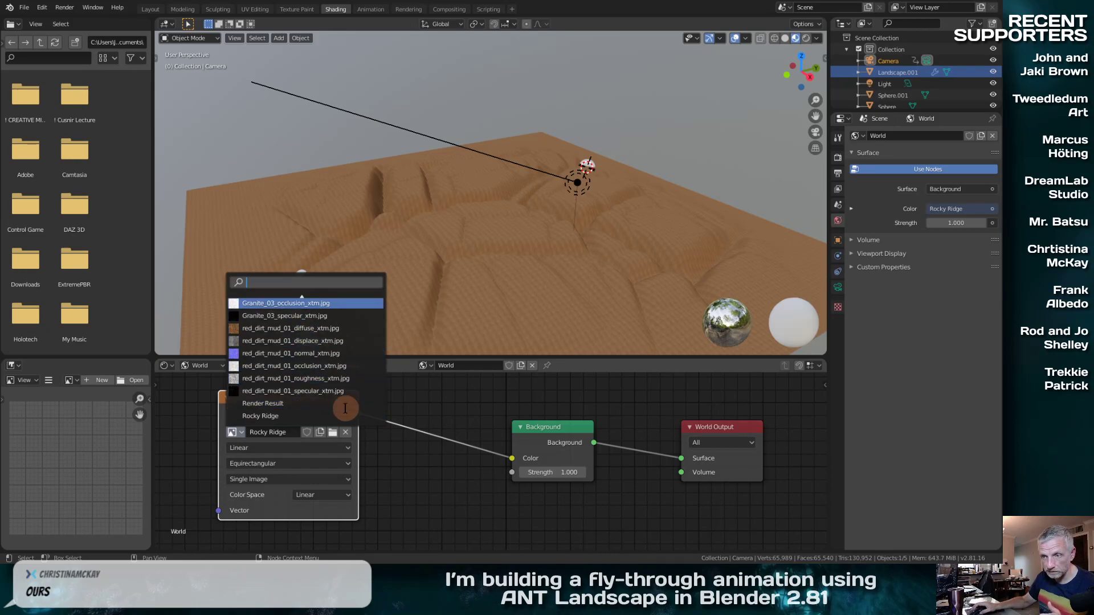
{"action": "scroll", "coordinate": [345, 408], "scroll_direction": "up", "scroll_amount": 12}
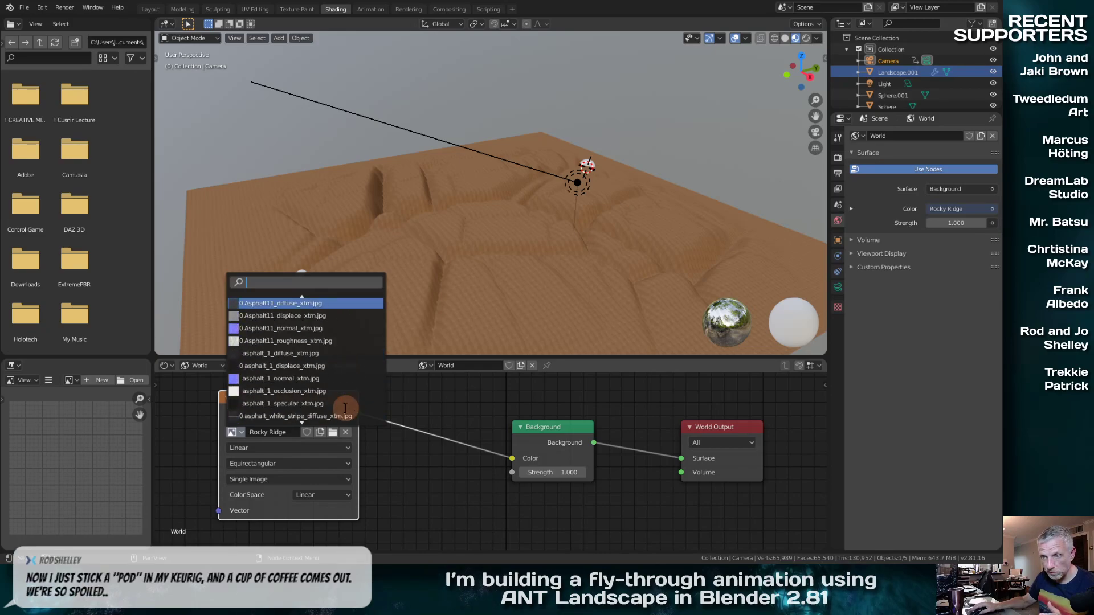
{"action": "scroll", "coordinate": [344, 408], "scroll_direction": "down", "scroll_amount": 15}
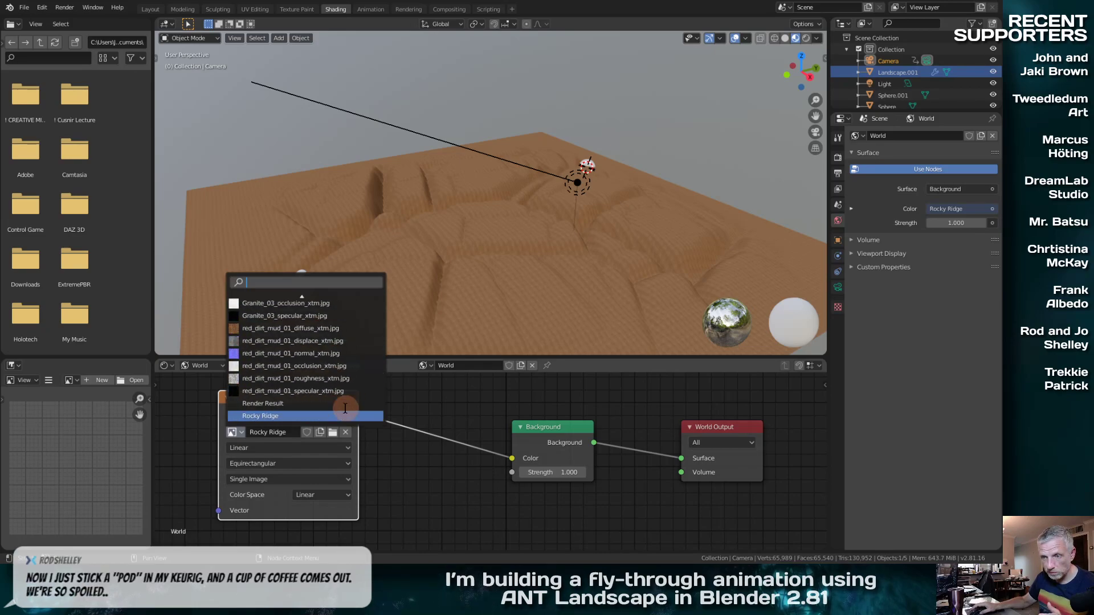
{"action": "scroll", "coordinate": [345, 409], "scroll_direction": "up", "scroll_amount": 16}
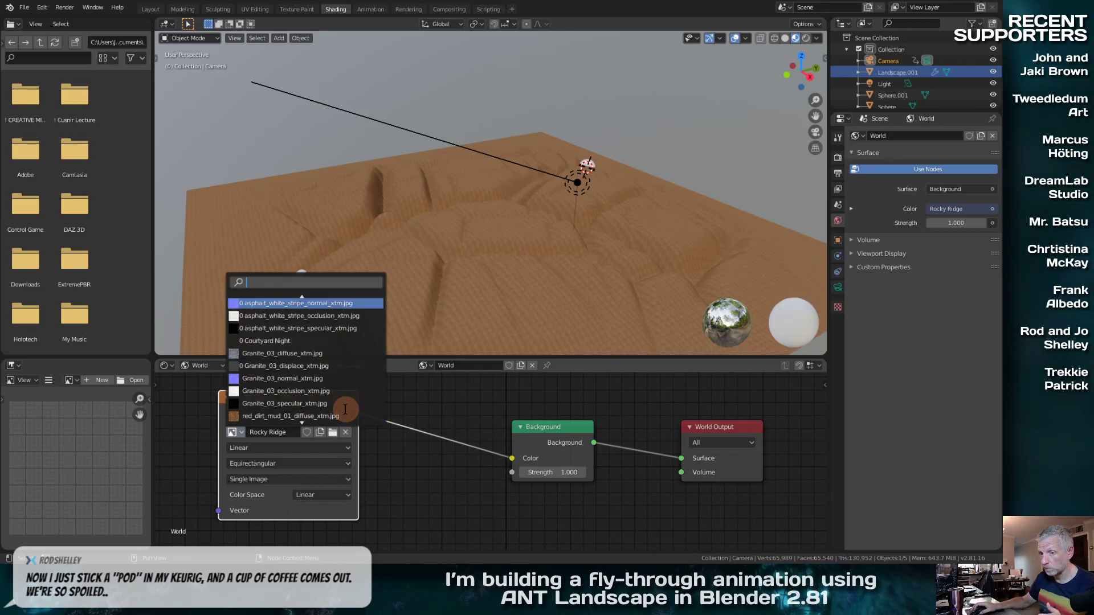
{"action": "left_click", "coordinate": [271, 340]}
{"action": "left_click_drag", "start_coordinate": [334, 397], "coordinate": [378, 403]}
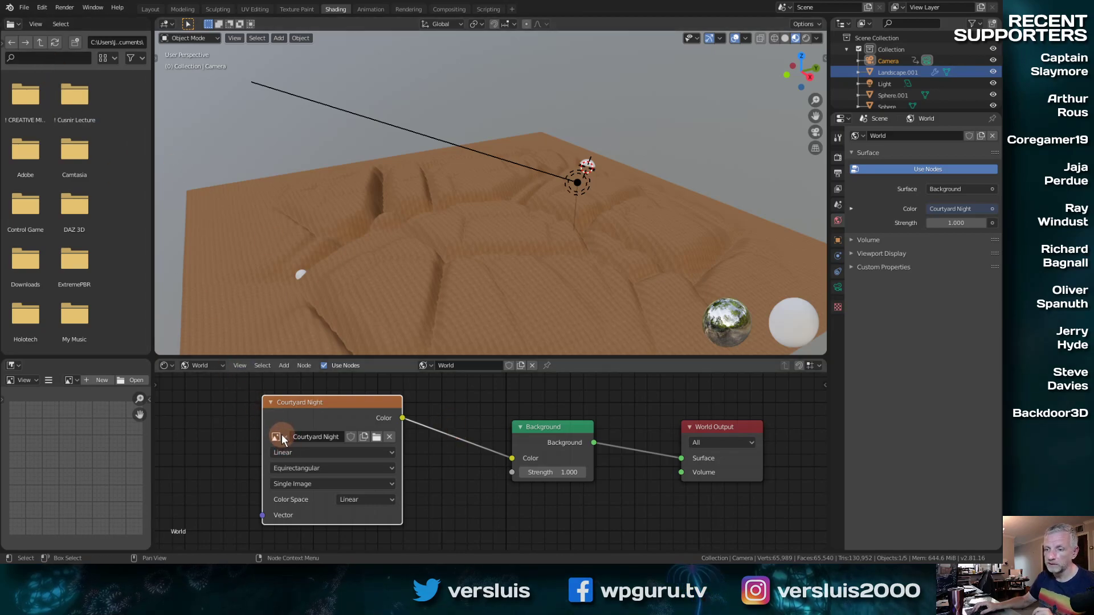
Replace the environment image with the Rocky Ridge 256p HDR file from the project's textures/HDRI/Outdoor folder
{"action": "left_click", "coordinate": [377, 437]}
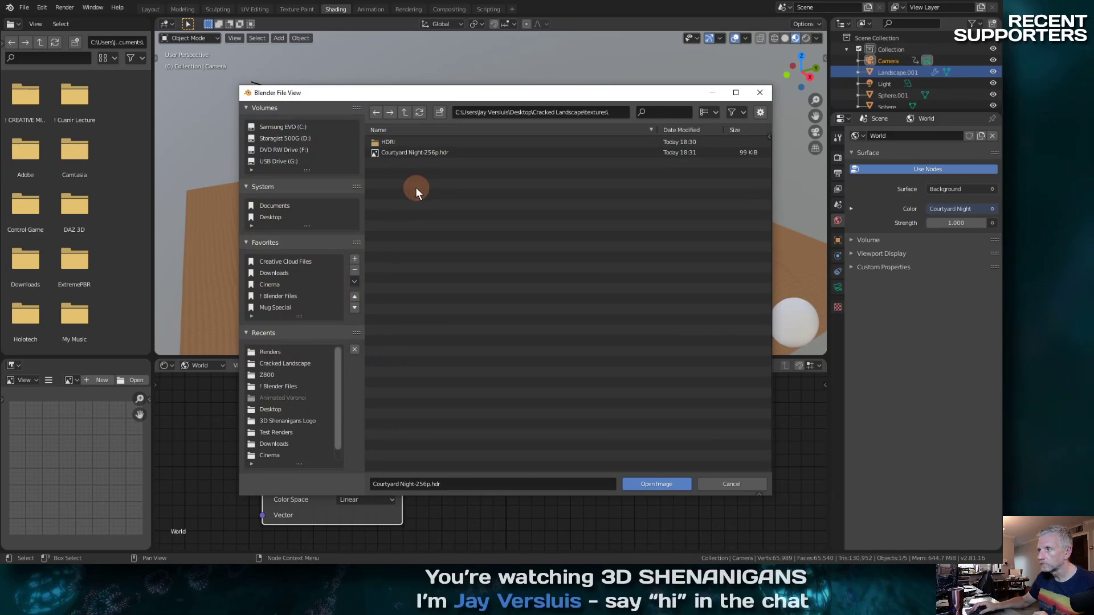
{"action": "left_click", "coordinate": [392, 142]}
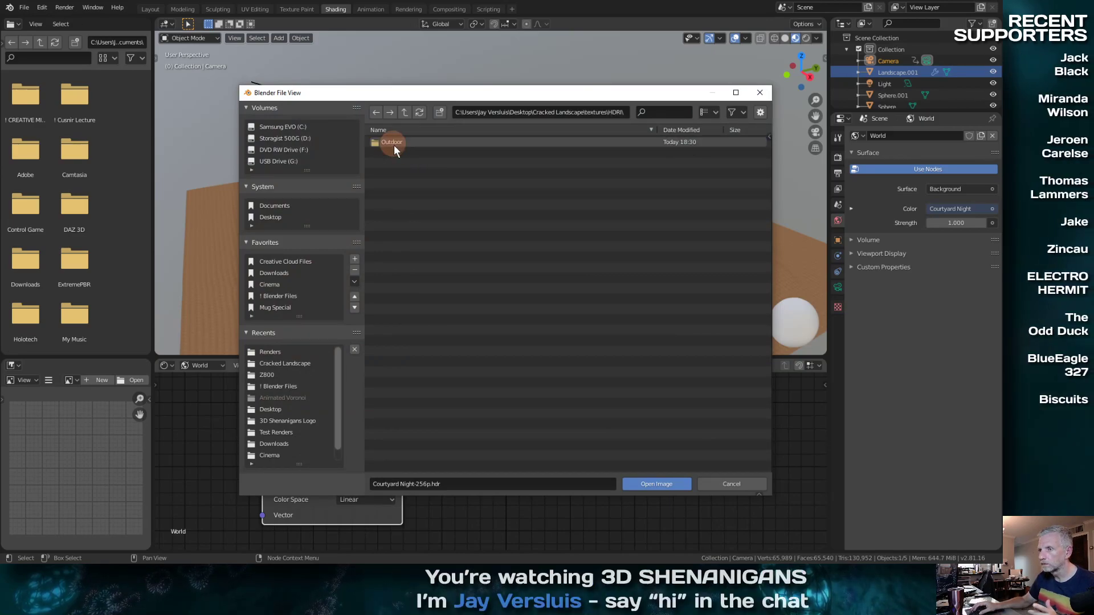
{"action": "left_click", "coordinate": [411, 166]}
{"action": "left_click", "coordinate": [412, 142]}
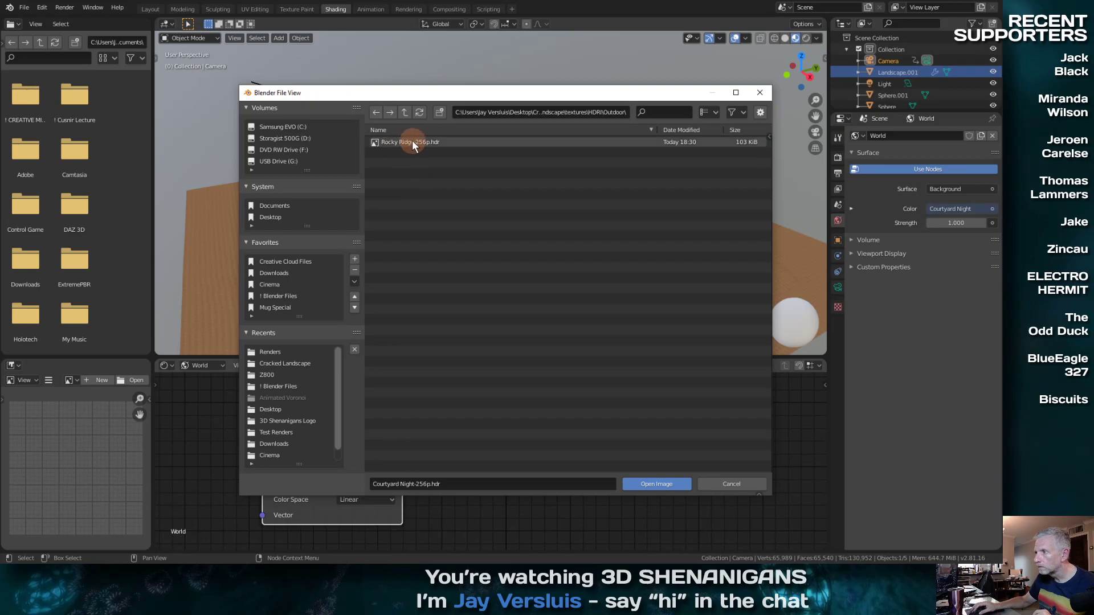
{"action": "left_click", "coordinate": [661, 485]}
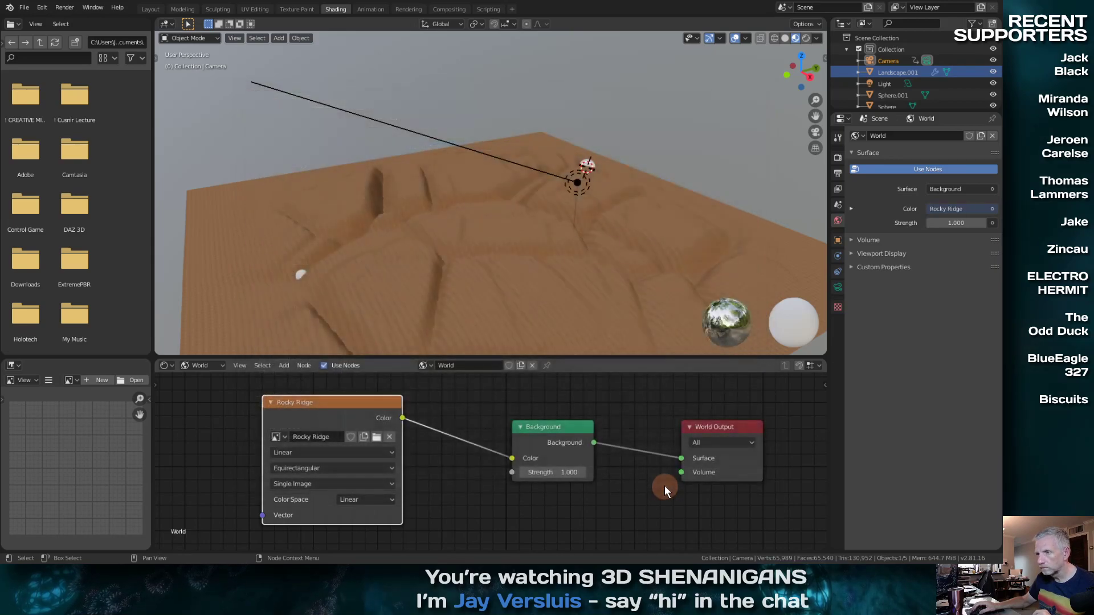
Replace the environment image with Blender Institute-1k.exr from the Dutch Landscape Pack folder in Desktop/Cinema/textures
{"action": "left_click_drag", "start_coordinate": [360, 408], "coordinate": [338, 406]}
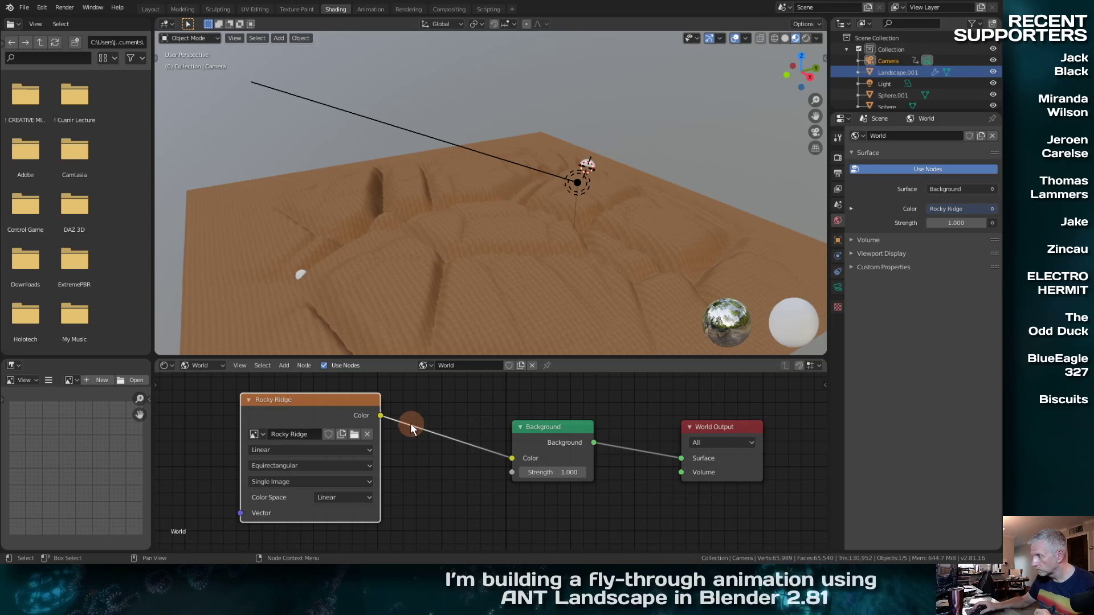
{"action": "left_click_drag", "start_coordinate": [355, 405], "coordinate": [375, 405]}
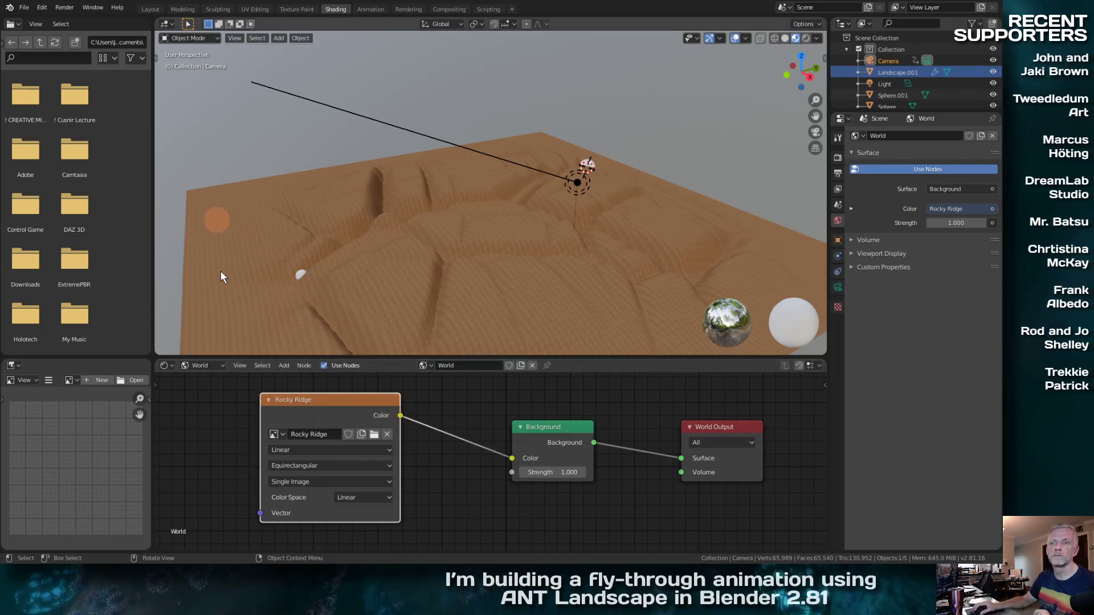
{"action": "left_click", "coordinate": [374, 435]}
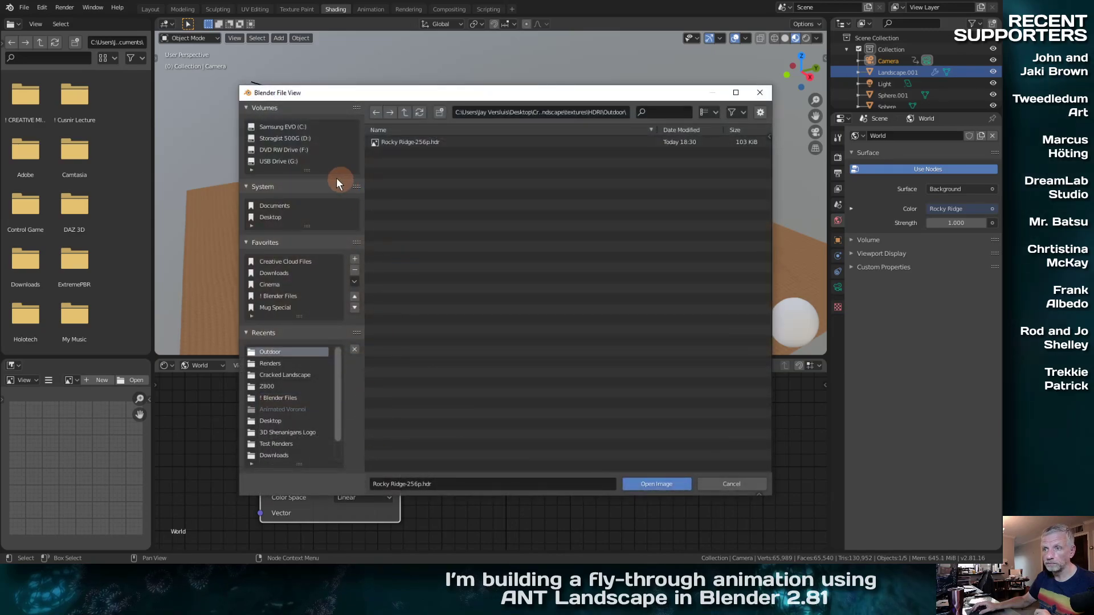
{"action": "left_click", "coordinate": [271, 217]}
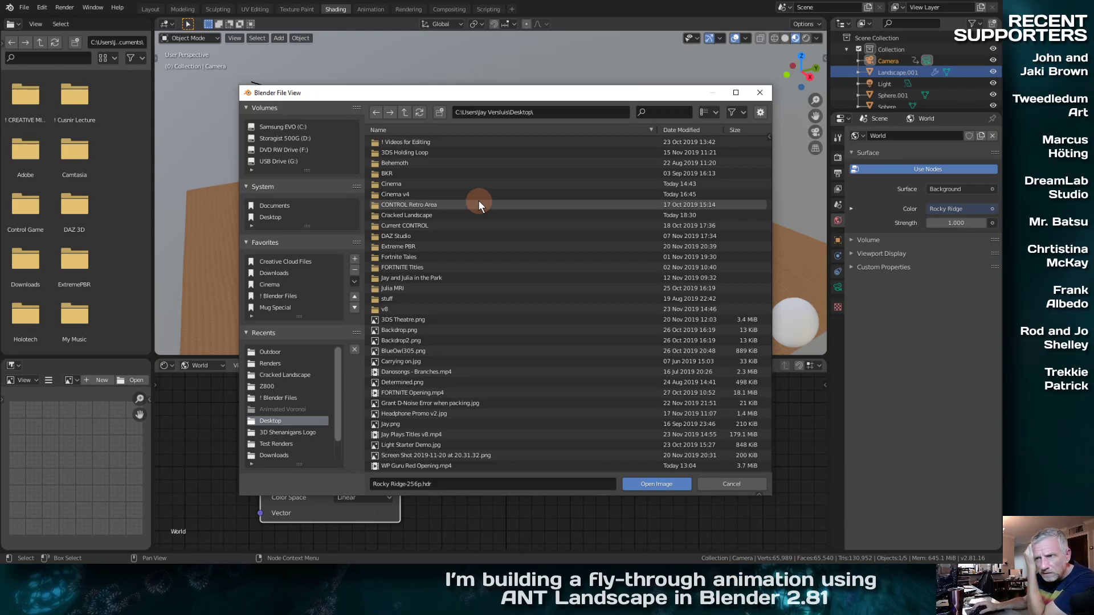
{"action": "double_click", "coordinate": [424, 183]}
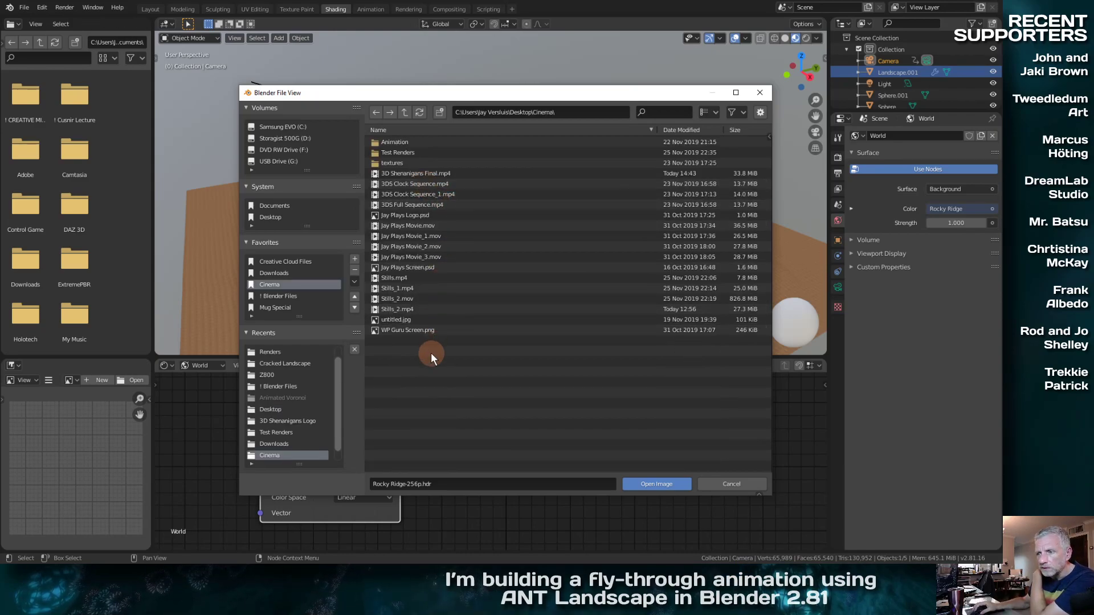
{"action": "double_click", "coordinate": [402, 163]}
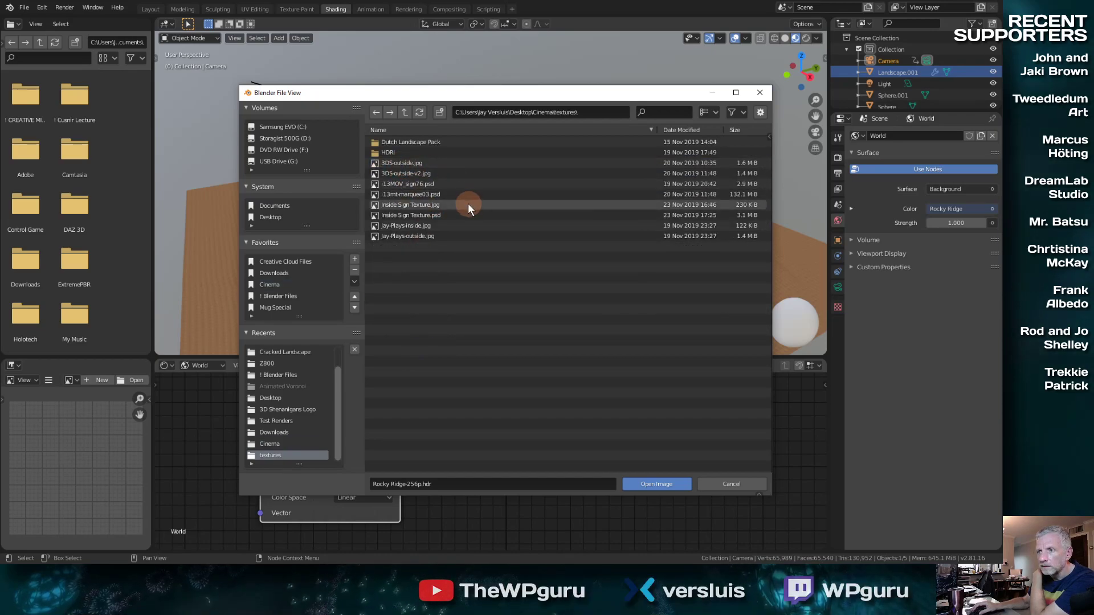
{"action": "double_click", "coordinate": [402, 142]}
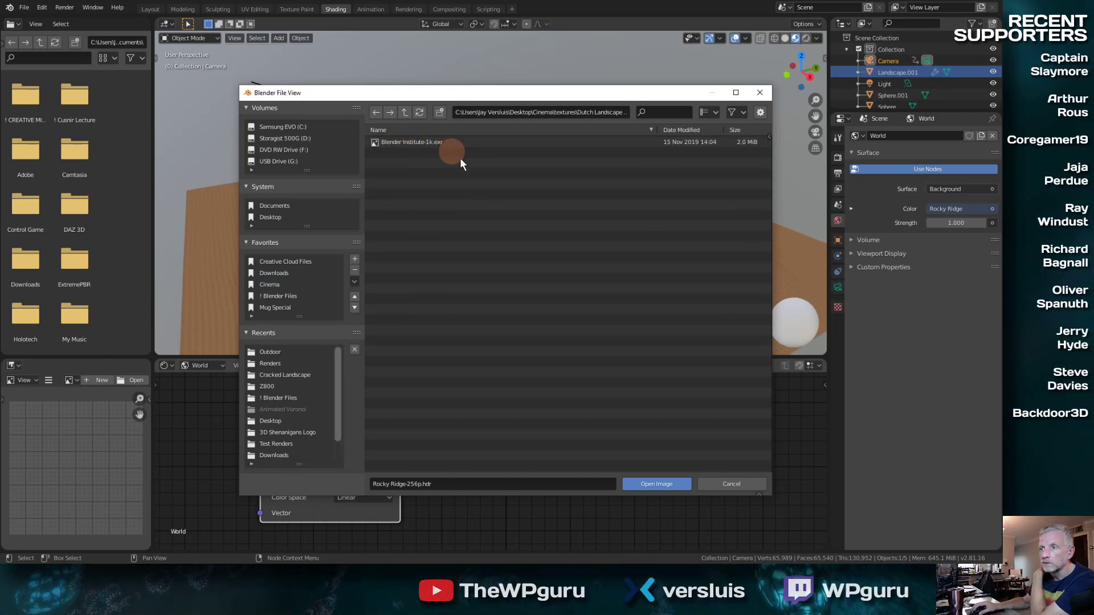
{"action": "left_click", "coordinate": [422, 143]}
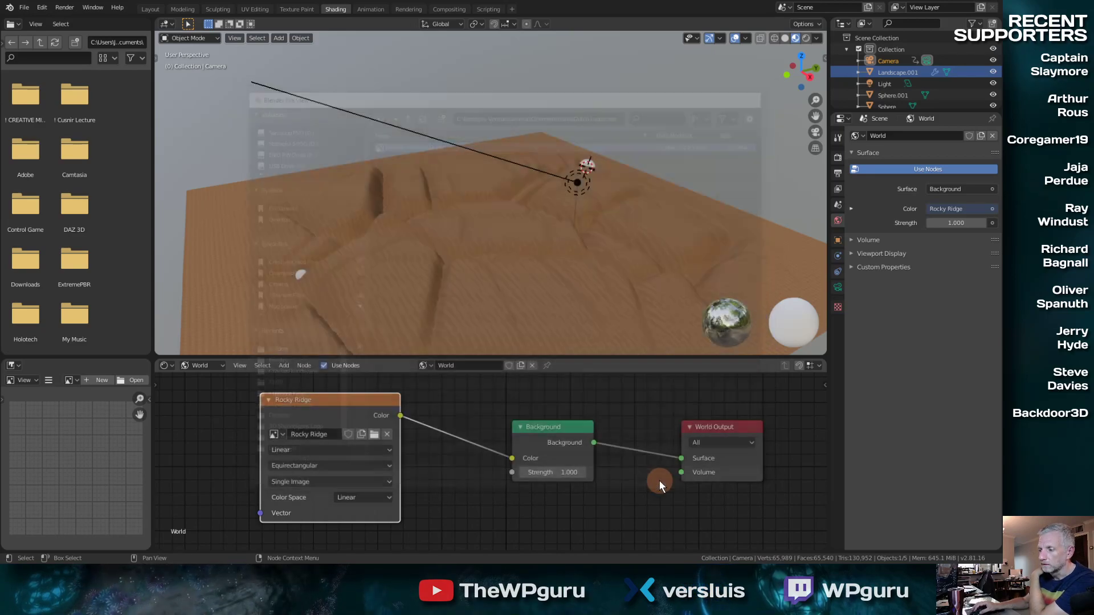
{"action": "left_click", "coordinate": [659, 480]}
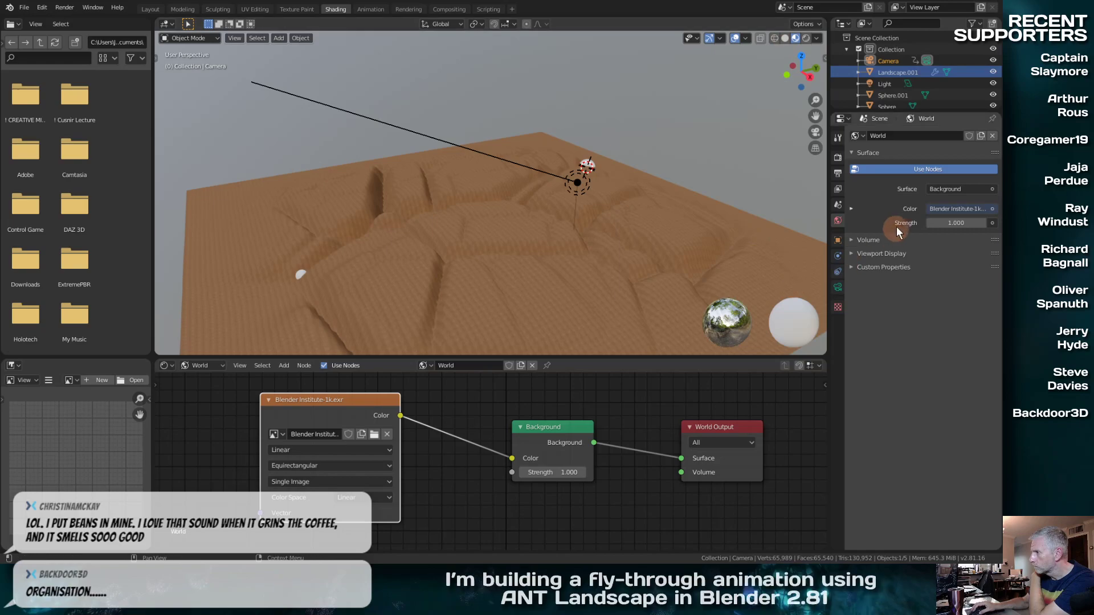
Expand the world's color texture settings and preview the landscape and its surroundings with rendered viewport shading
{"action": "left_click", "coordinate": [852, 209]}
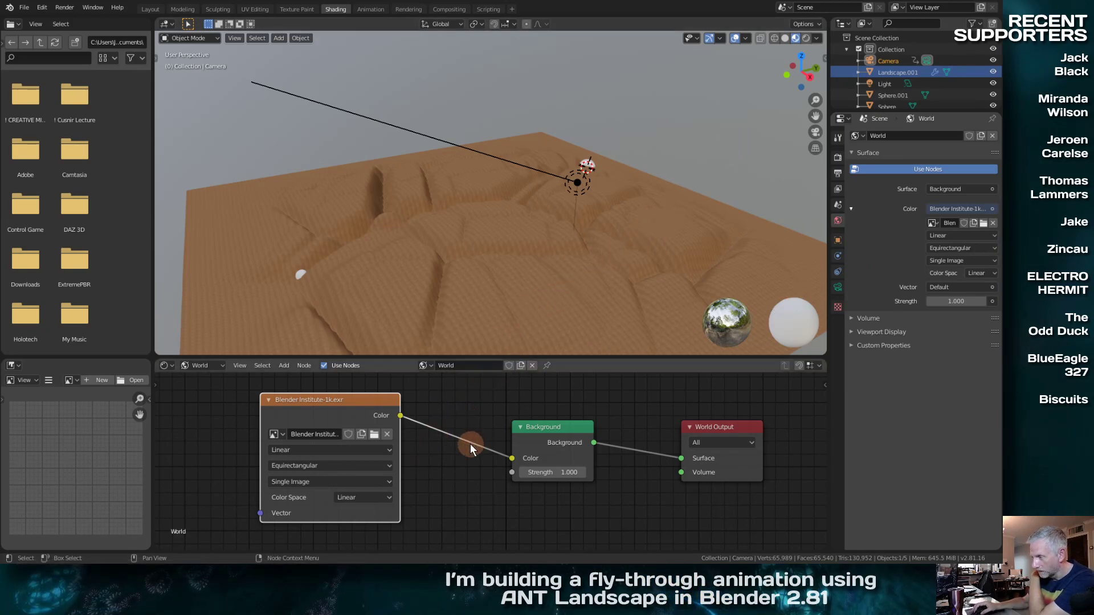
{"action": "left_click_drag", "start_coordinate": [339, 407], "coordinate": [316, 409]}
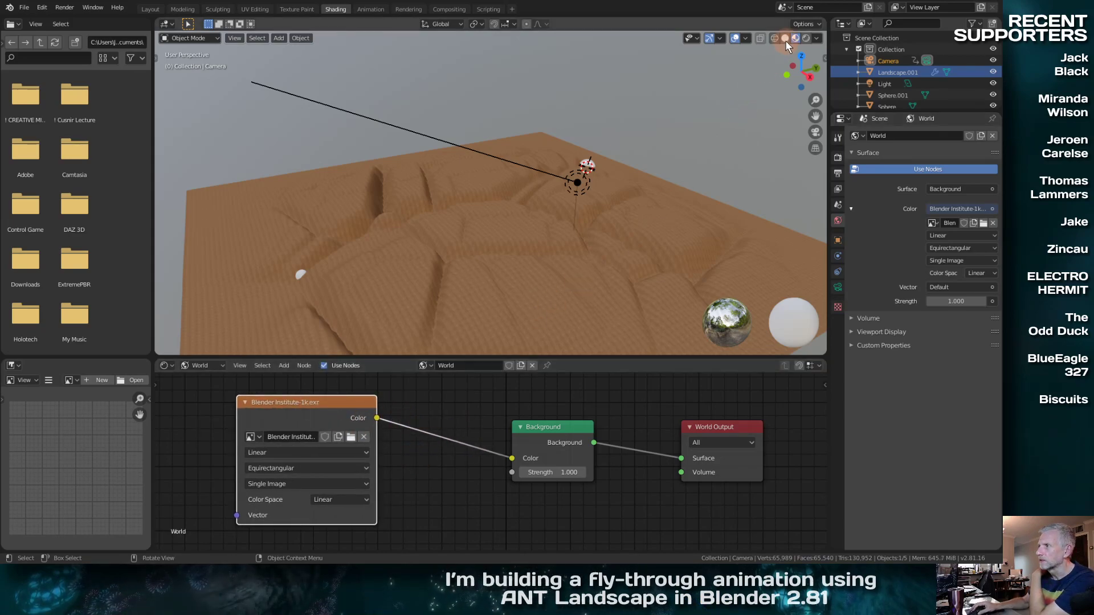
{"action": "left_click", "coordinate": [806, 38]}
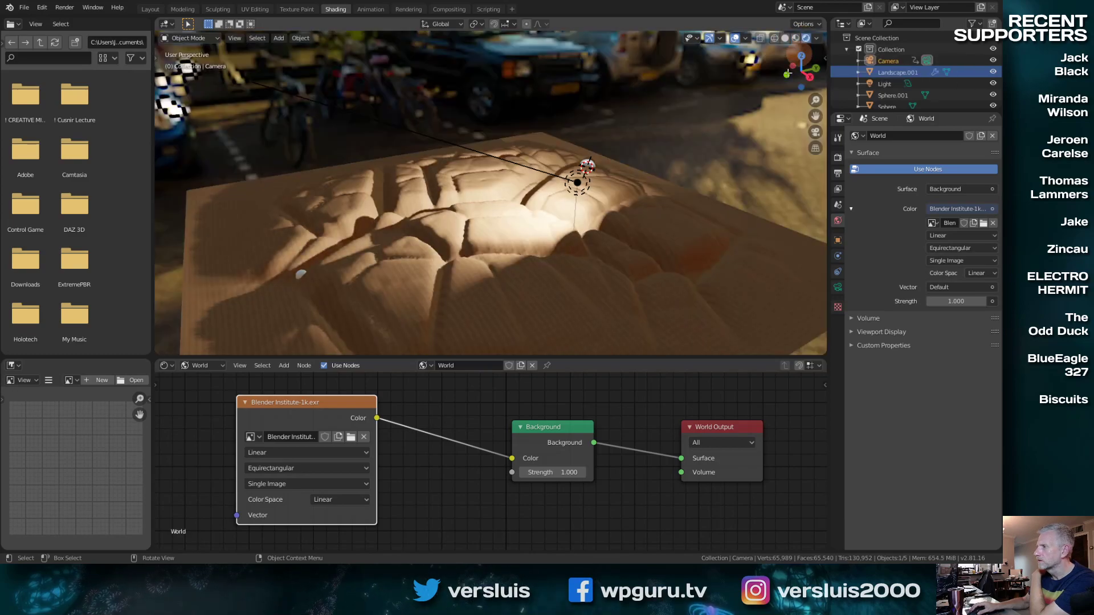
{"action": "mouse_move", "coordinate": [597, 241]}
{"action": "middle_mouse_down"}
{"action": "mouse_move", "coordinate": [577, 231]}
{"action": "mouse_move", "coordinate": [579, 220]}
{"action": "mouse_move", "coordinate": [618, 193]}
{"action": "mouse_move", "coordinate": [668, 214]}
{"action": "mouse_move", "coordinate": [637, 237]}
{"action": "mouse_move", "coordinate": [660, 201]}
{"action": "mouse_move", "coordinate": [230, 212]}
{"action": "mouse_move", "coordinate": [719, 182]}
{"action": "mouse_move", "coordinate": [681, 173]}
{"action": "mouse_move", "coordinate": [671, 155]}
{"action": "mouse_move", "coordinate": [689, 108]}
{"action": "mouse_move", "coordinate": [576, 118]}
{"action": "mouse_move", "coordinate": [550, 214]}
{"action": "mouse_move", "coordinate": [321, 234]}
{"action": "mouse_move", "coordinate": [318, 224]}
{"action": "mouse_move", "coordinate": [538, 193]}
{"action": "mouse_move", "coordinate": [300, 200]}
{"action": "mouse_move", "coordinate": [397, 228]}
{"action": "middle_mouse_up"}
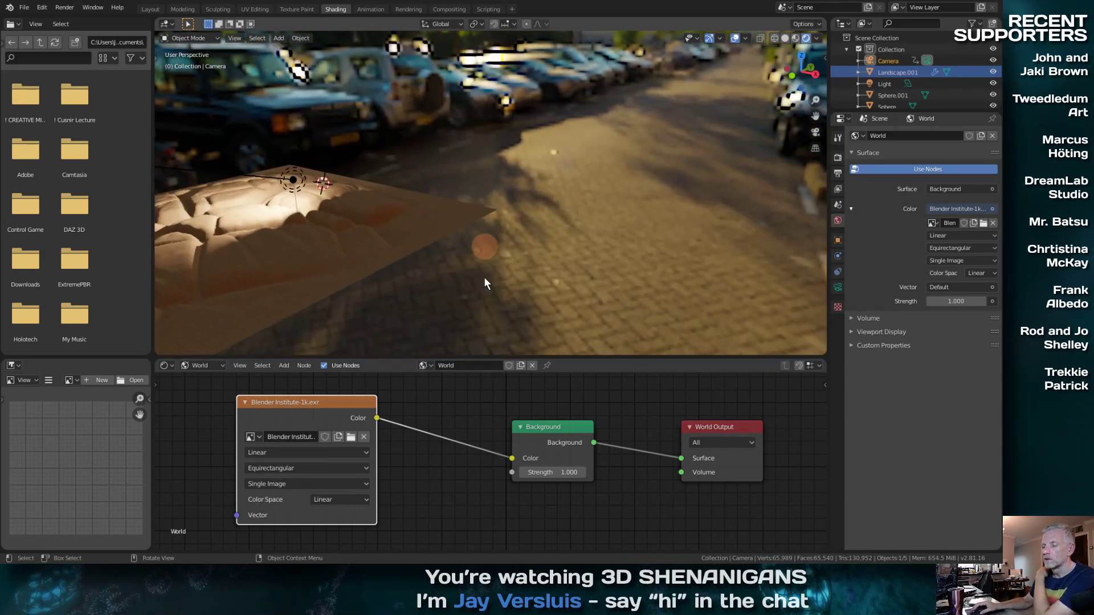
Assign the existing Rocky Ridge image to the Environment Texture node again
{"action": "left_click", "coordinate": [284, 423]}
{"action": "left_click", "coordinate": [258, 437]}
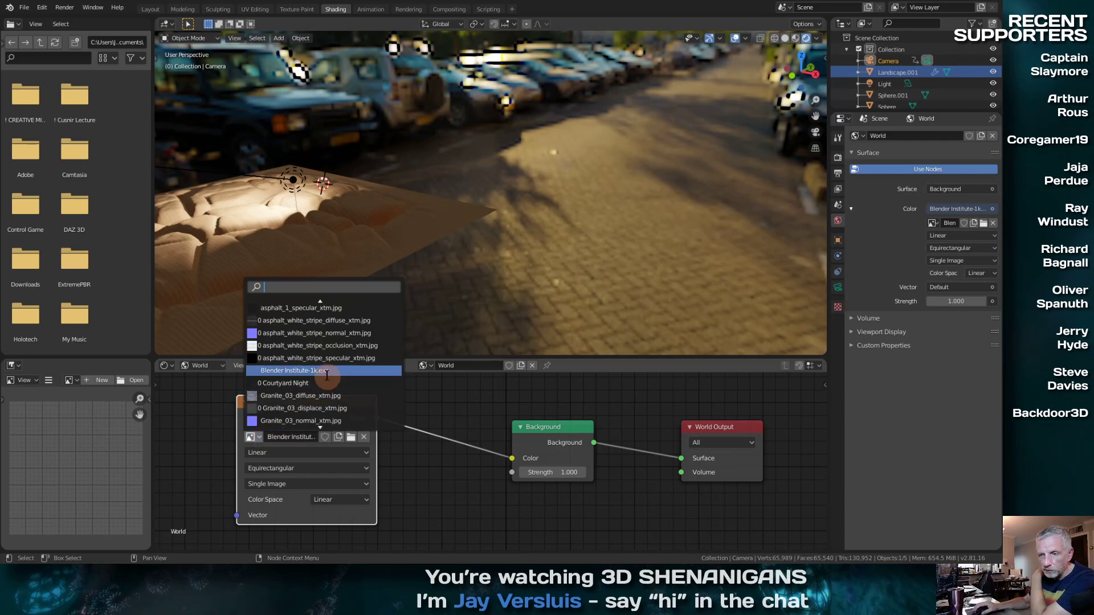
{"action": "scroll", "coordinate": [326, 375], "scroll_direction": "down", "scroll_amount": 9}
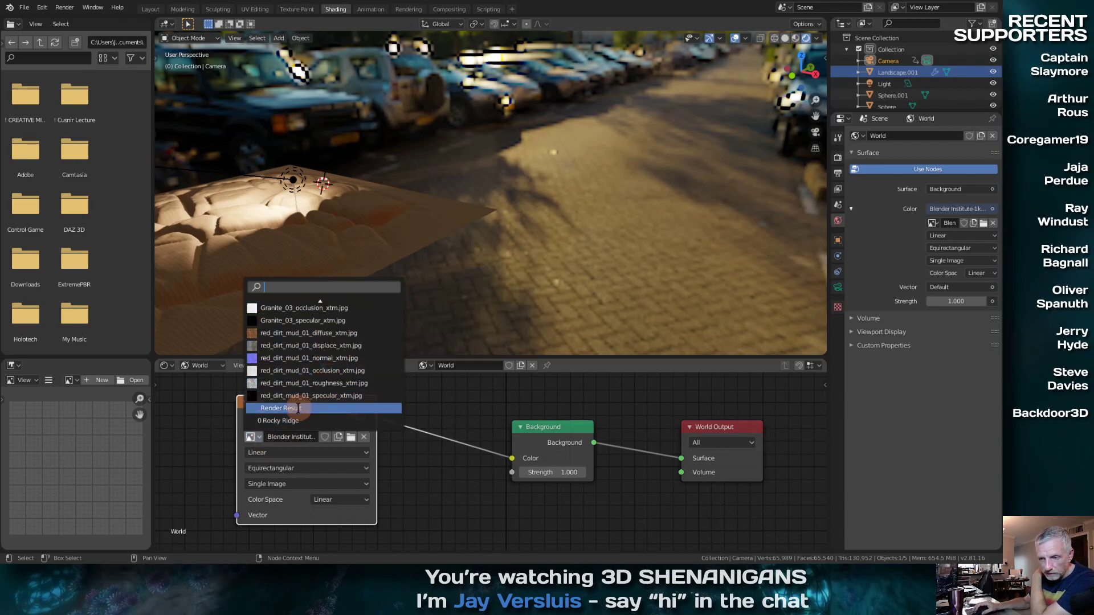
{"action": "left_click", "coordinate": [298, 408]}
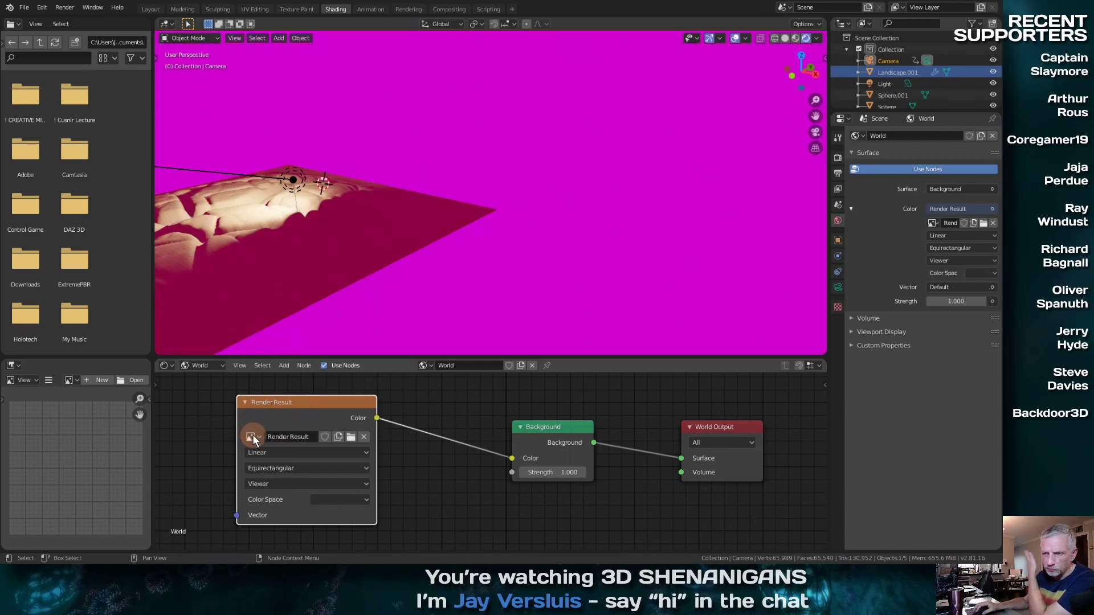
{"action": "left_click", "coordinate": [252, 437]}
{"action": "left_click", "coordinate": [282, 421]}
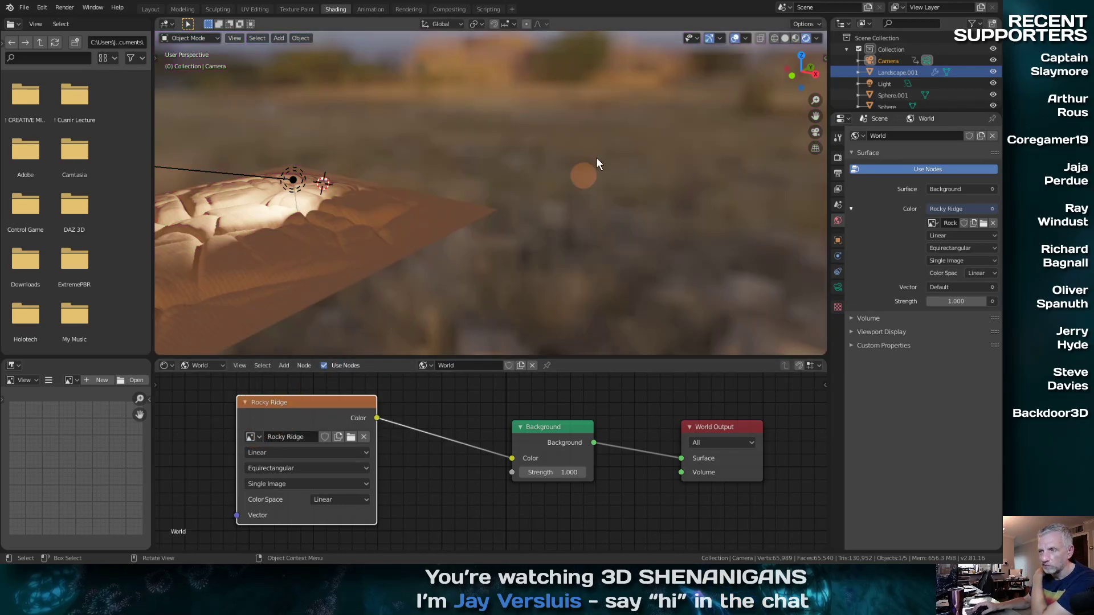
Switch to the Layout workspace, widen the camera view and scrub through the fly-through under the Rocky Ridge lighting
{"action": "left_click", "coordinate": [150, 9]}
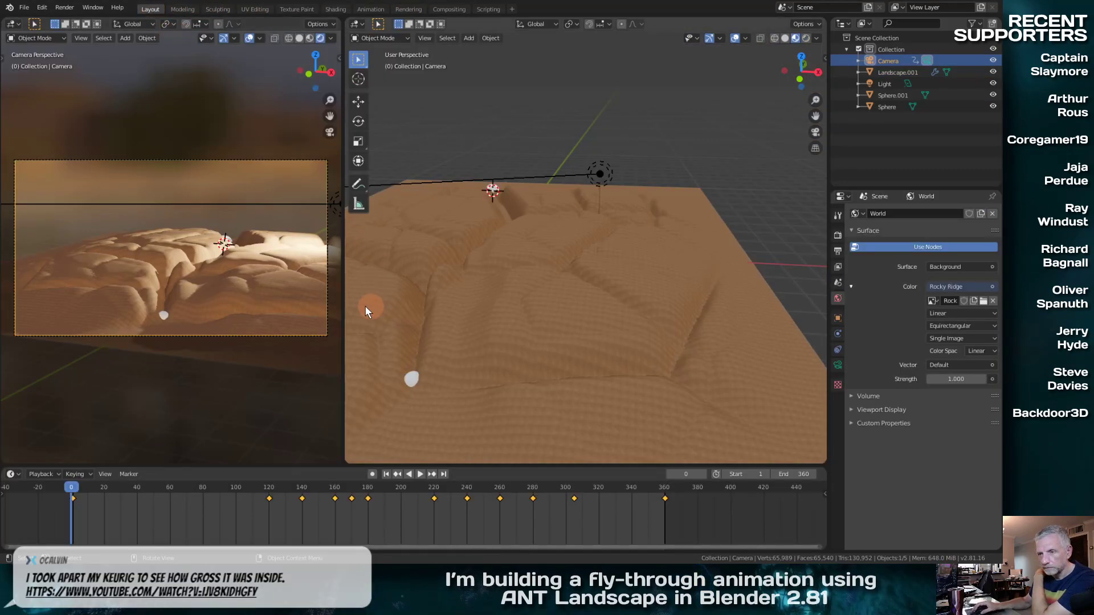
{"action": "left_click_drag", "start_coordinate": [345, 299], "coordinate": [693, 287]}
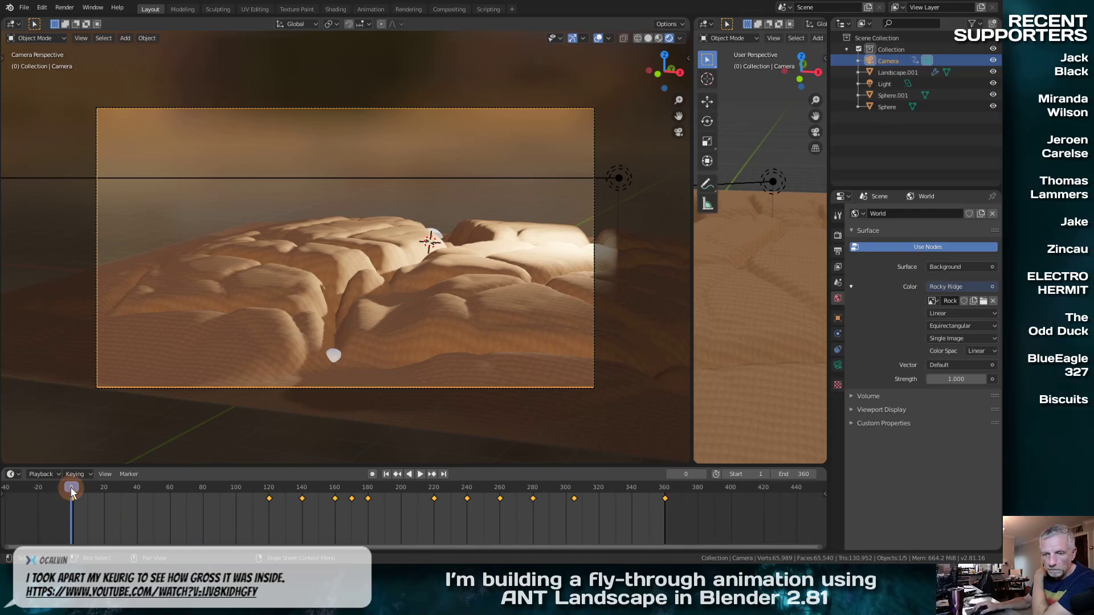
{"action": "left_click_drag", "start_coordinate": [71, 488], "coordinate": [355, 502]}
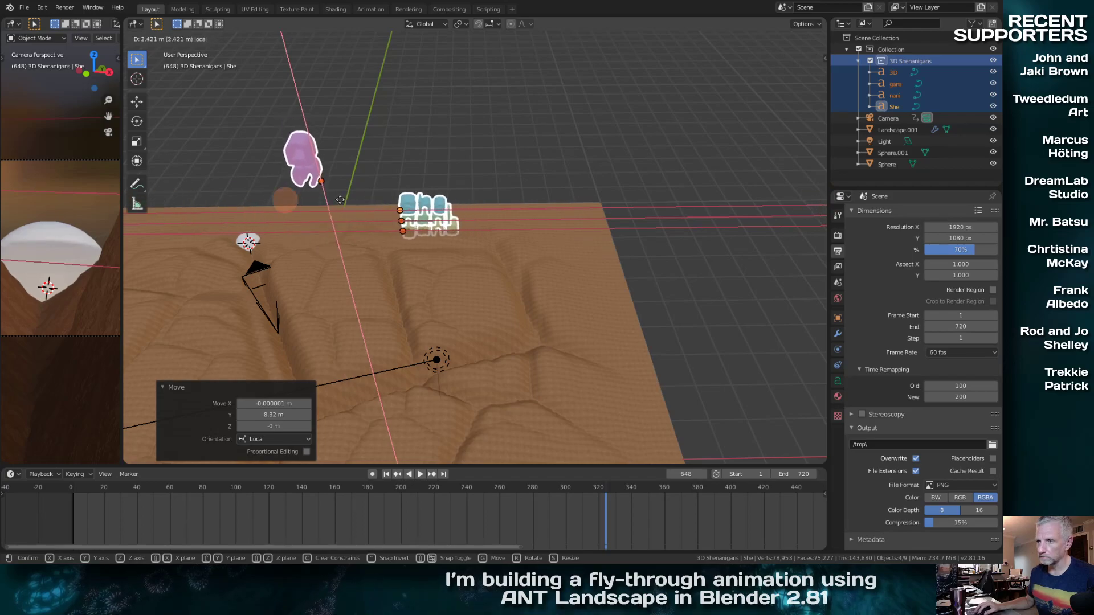
Undo the local-axis moves of the four 3D Shenanigans text objects
{"action": "left_click", "coordinate": [274, 208]}
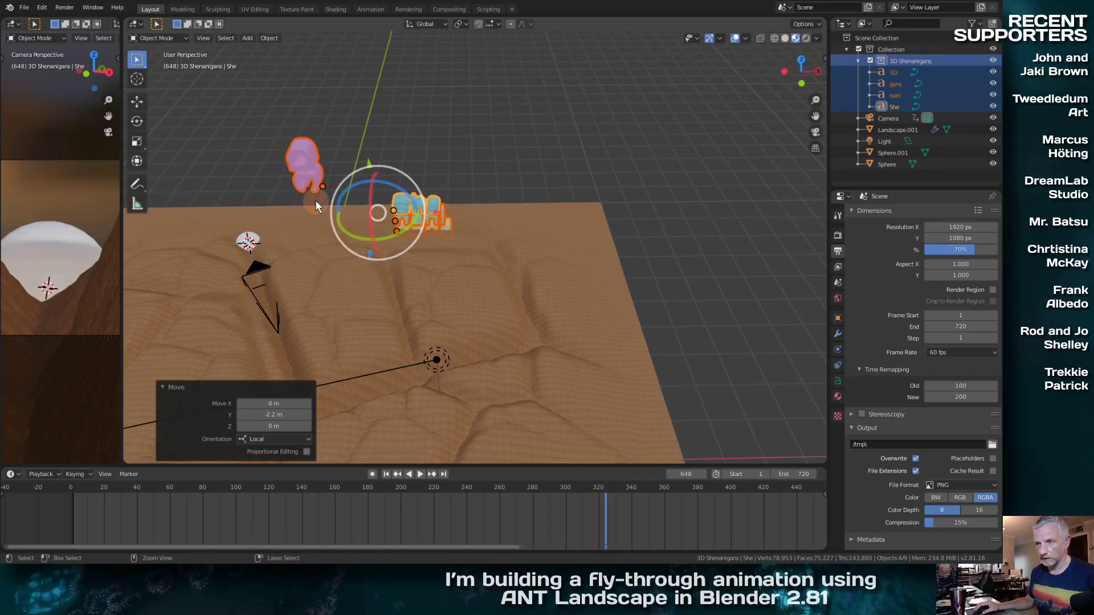
{"action": "key", "text": "ctrl+z"}
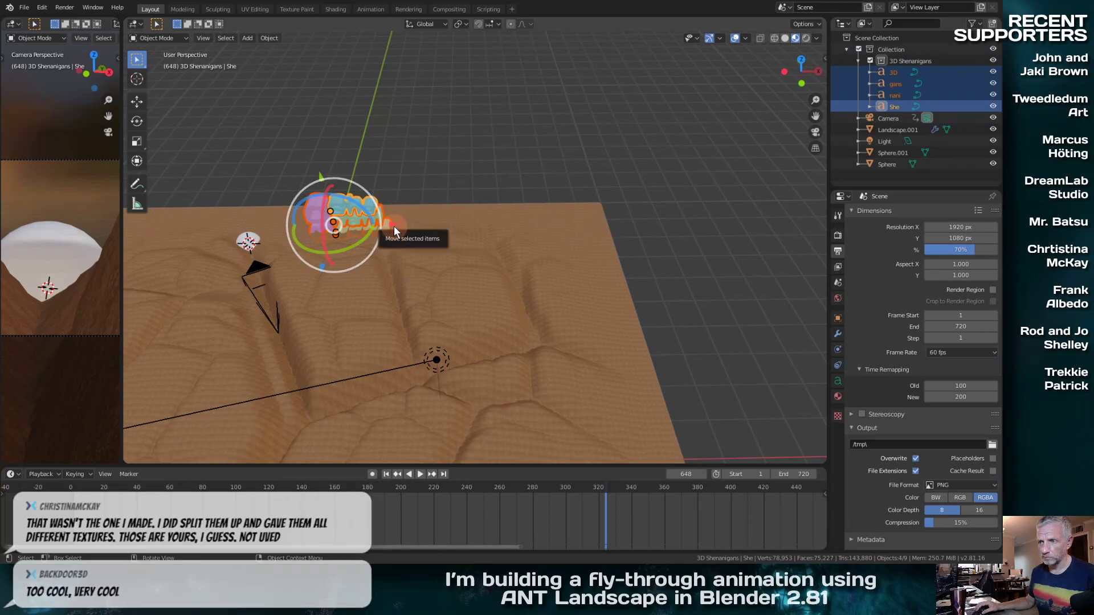
Move the four 3D Shenanigans text objects -3.39 m along global X in front of the camera and widen the camera view
{"action": "scroll", "coordinate": [395, 225], "scroll_direction": "up", "scroll_amount": 5}
{"action": "middle_click_drag", "start_coordinate": [357, 230], "coordinate": [606, 232]}
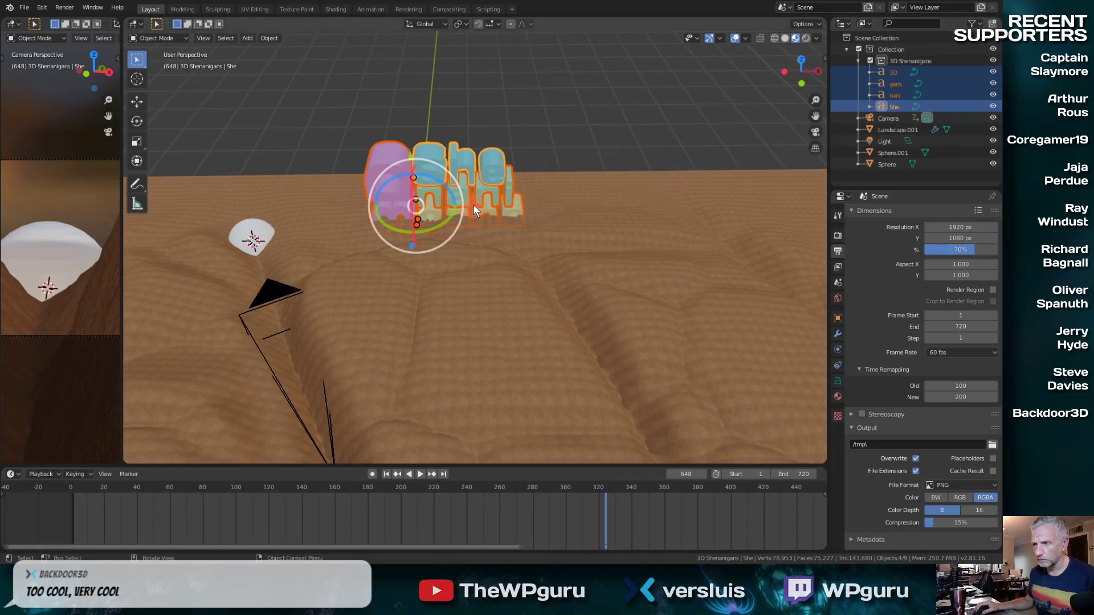
{"action": "middle_click_drag", "start_coordinate": [474, 204], "coordinate": [276, 193]}
{"action": "middle_click_drag", "start_coordinate": [239, 203], "coordinate": [477, 189]}
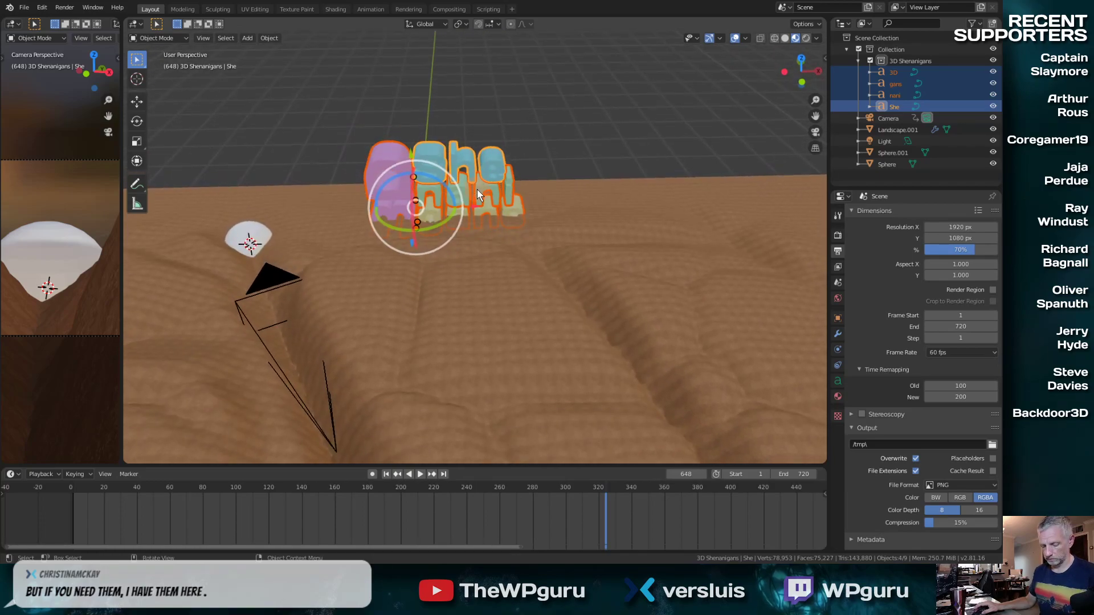
{"action": "key", "text": "g"}
{"action": "key", "text": "x"}
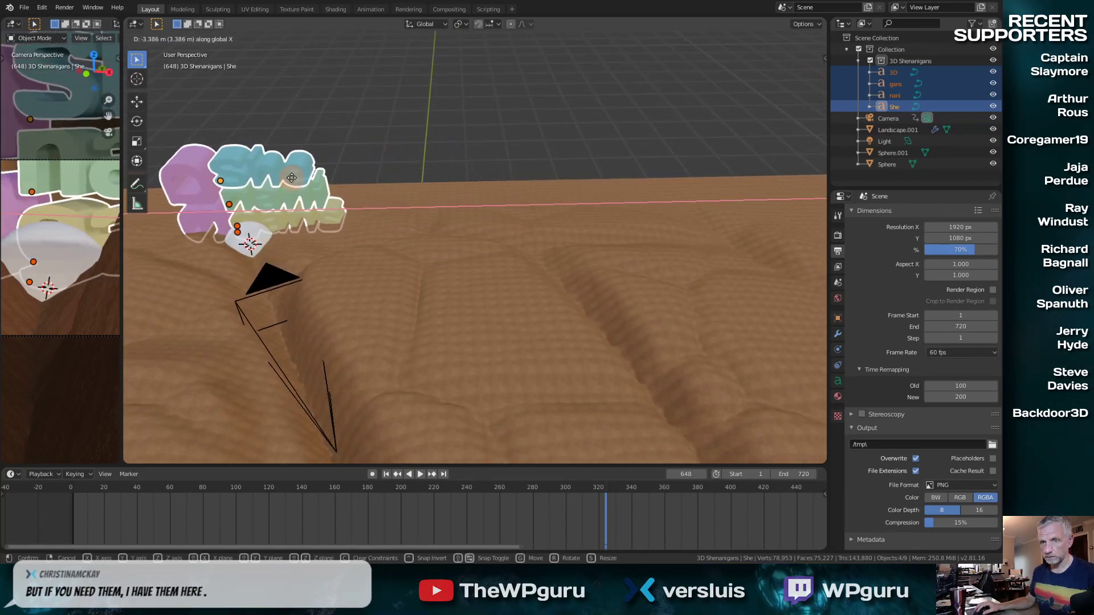
{"action": "left_click", "coordinate": [294, 180]}
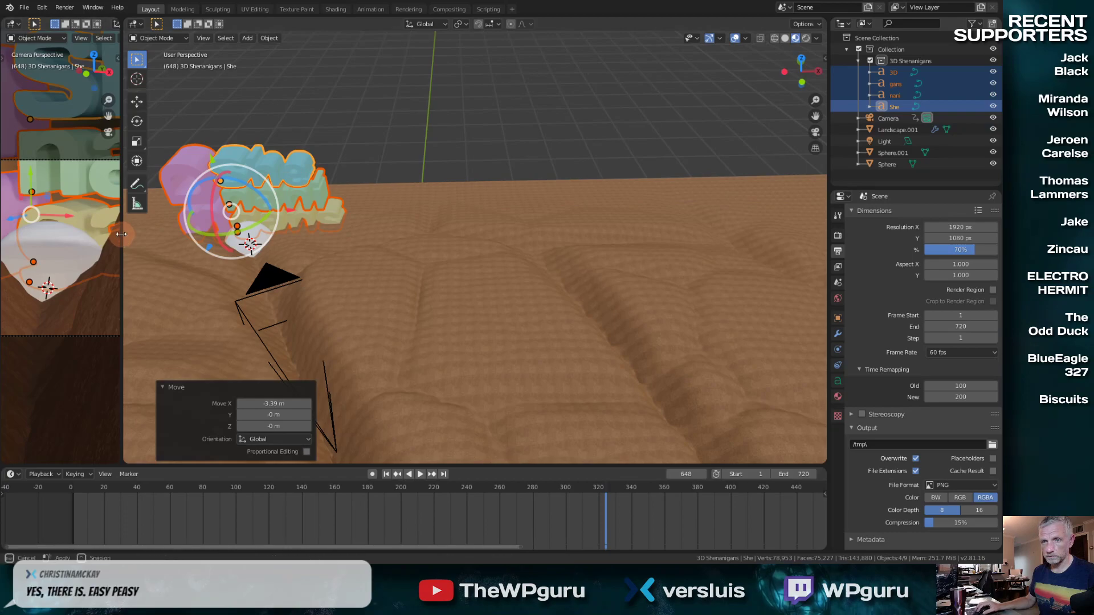
{"action": "left_click_drag", "start_coordinate": [121, 239], "coordinate": [530, 200]}
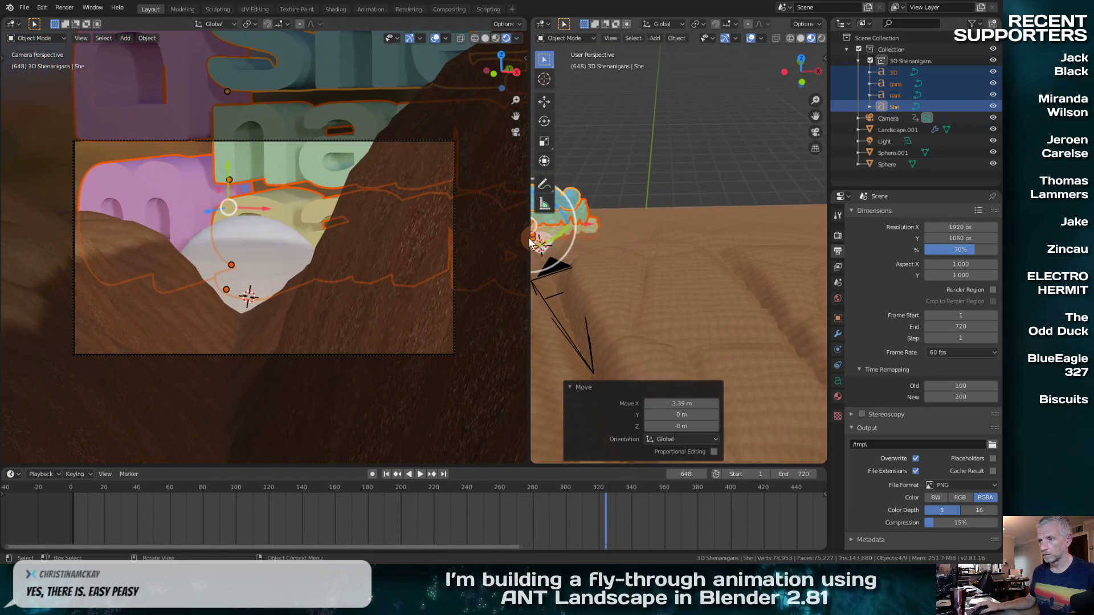
Scale the four selected 3D Shenanigans text objects down uniformly to about 0.323
{"action": "left_click_drag", "start_coordinate": [527, 235], "coordinate": [447, 240]}
{"action": "middle_click_drag", "start_coordinate": [565, 253], "coordinate": [685, 259], "text": "shift"}
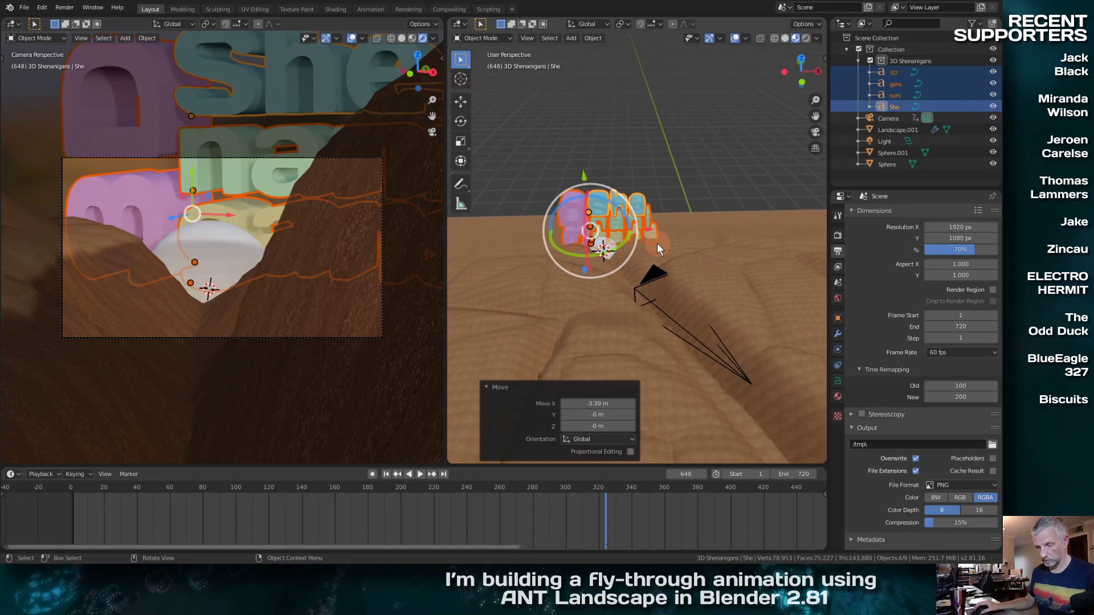
{"action": "key", "text": "s"}
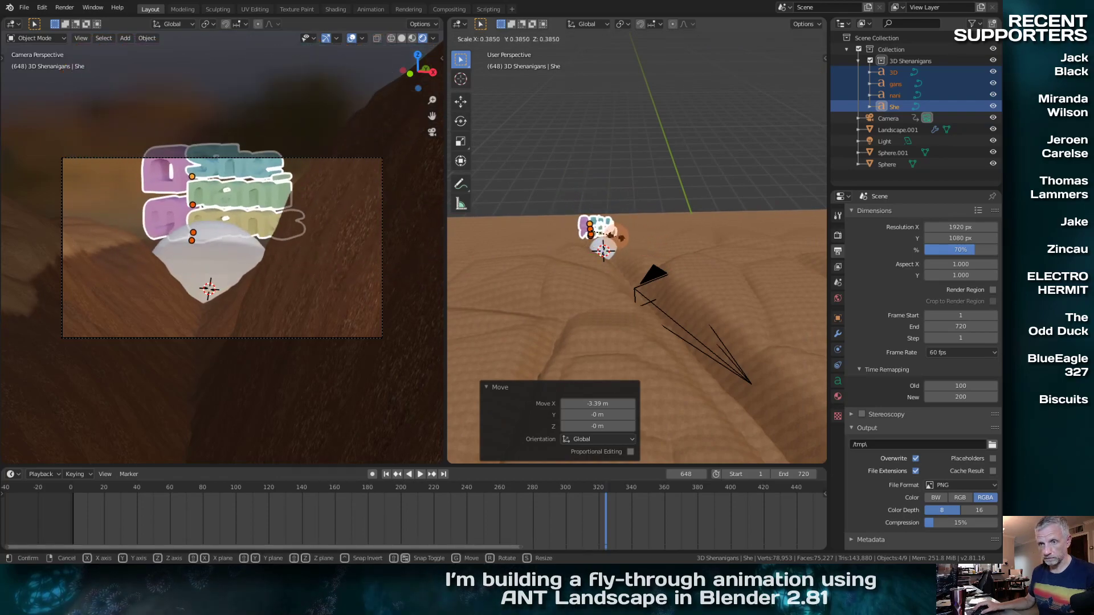
{"action": "left_click", "coordinate": [615, 239]}
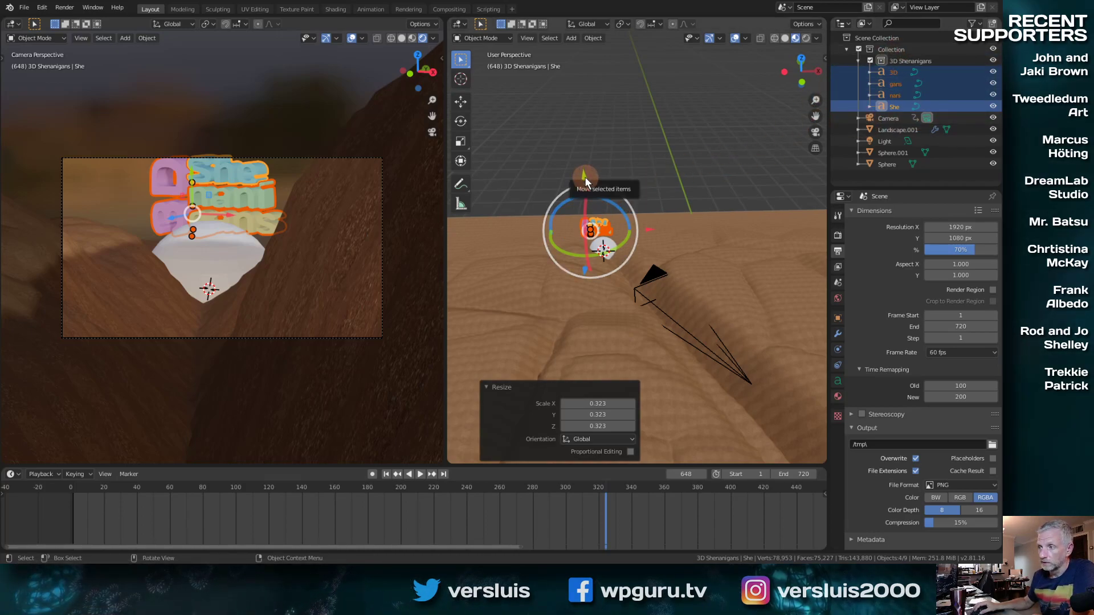
Raise the four text objects about 1.46 m along global Z and frame them in a widened user-perspective viewport
{"action": "left_click_drag", "start_coordinate": [585, 175], "coordinate": [569, 135]}
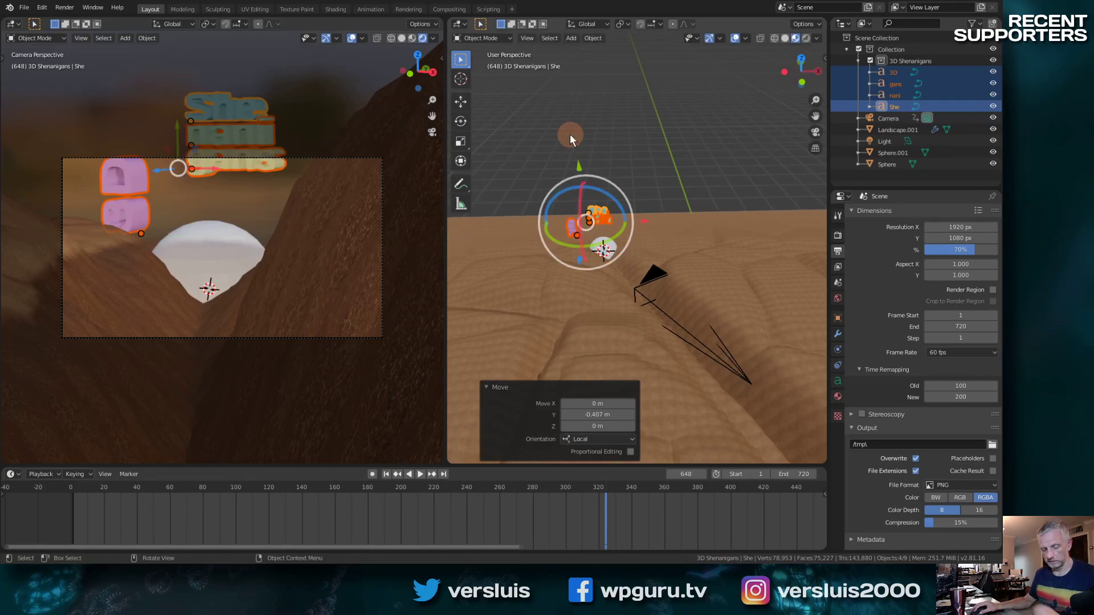
{"action": "key", "text": "ctrl+z"}
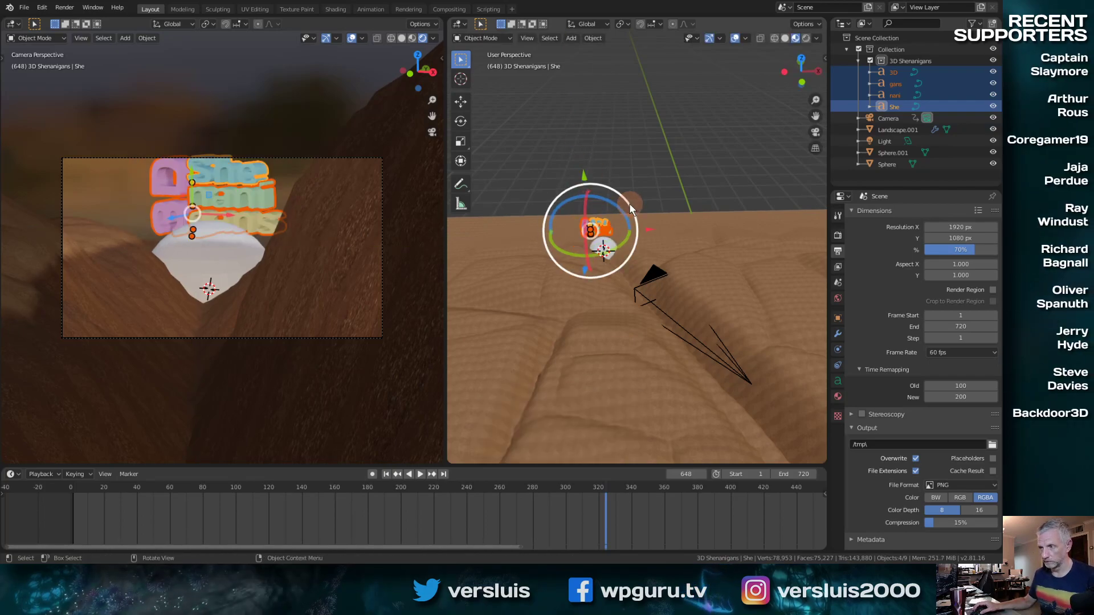
{"action": "key", "text": "g"}
{"action": "key", "text": "z"}
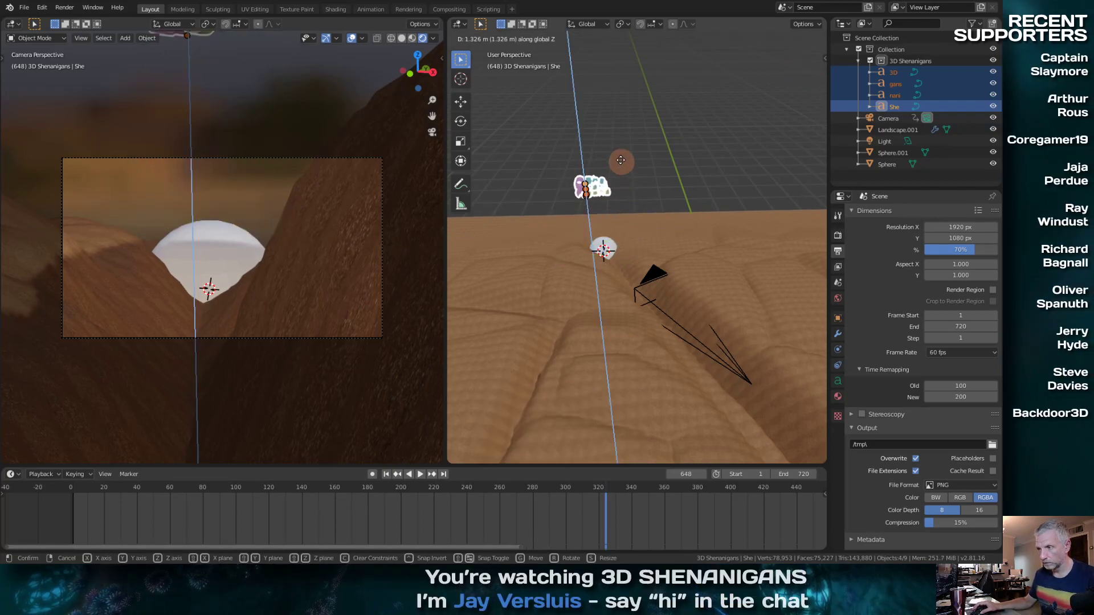
{"action": "left_click", "coordinate": [628, 169]}
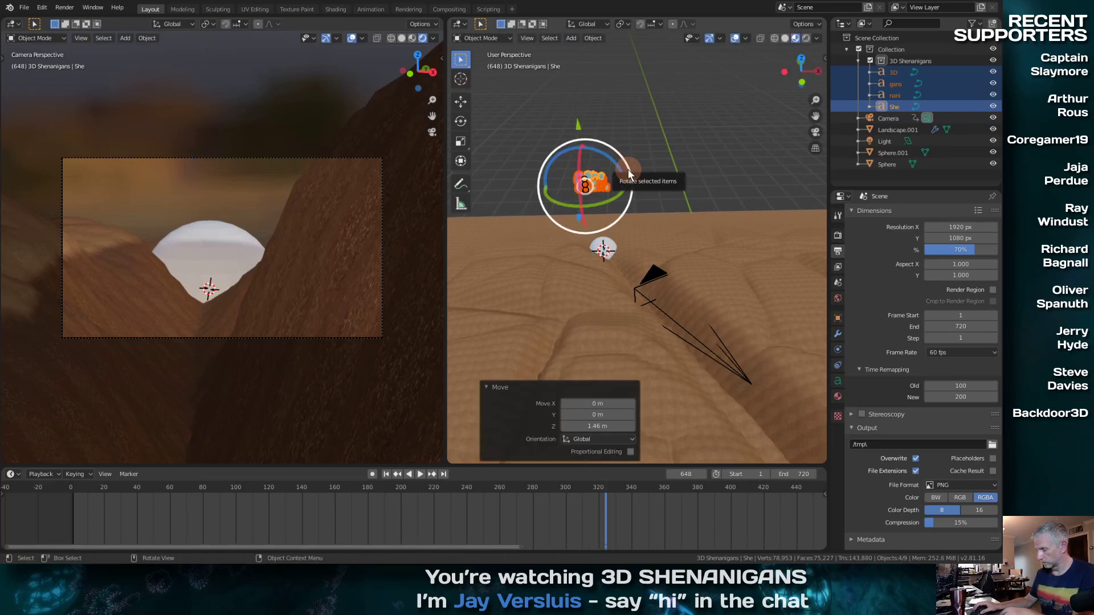
{"action": "key", "text": "KP_Decimal"}
{"action": "middle_click_drag", "start_coordinate": [651, 195], "coordinate": [467, 222]}
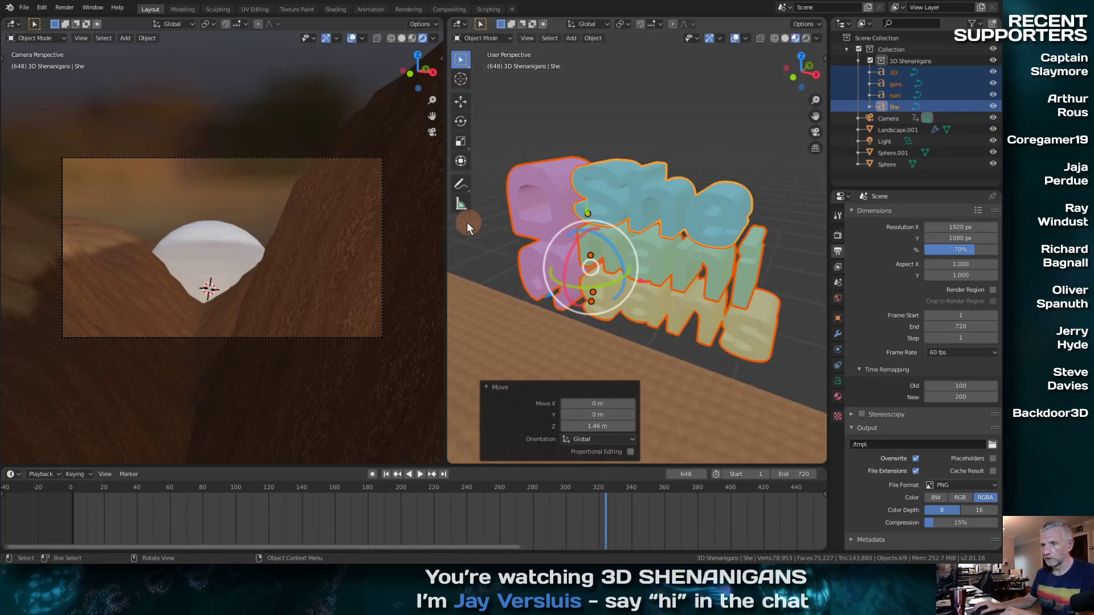
{"action": "left_click_drag", "start_coordinate": [446, 227], "coordinate": [183, 221]}
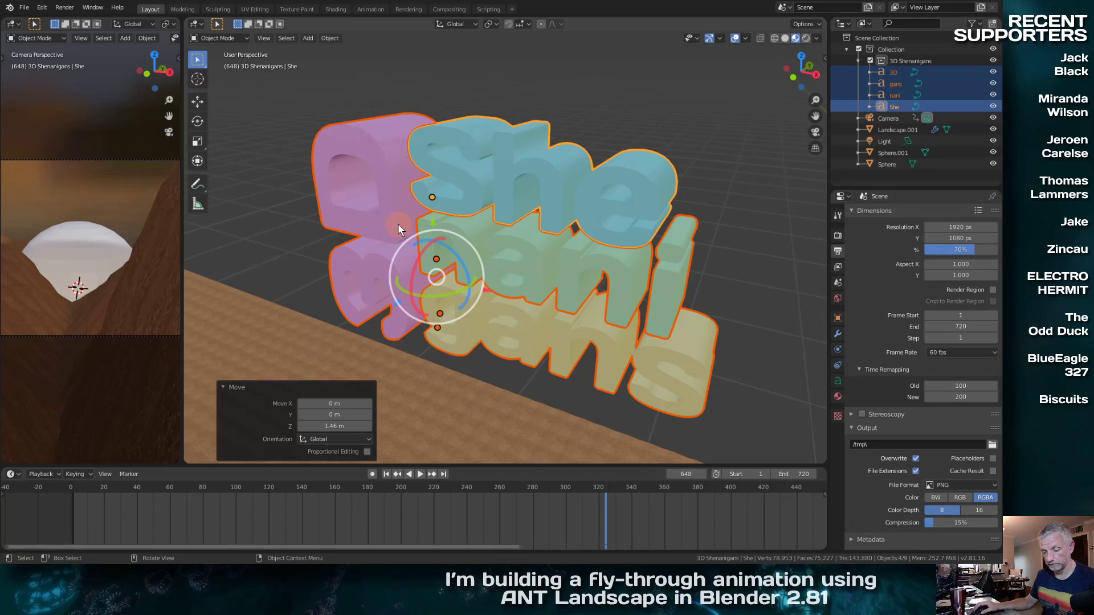
Search the available operators for "join" with all four text objects selected
{"action": "key", "text": "F3"}
{"action": "type", "text": "join"}
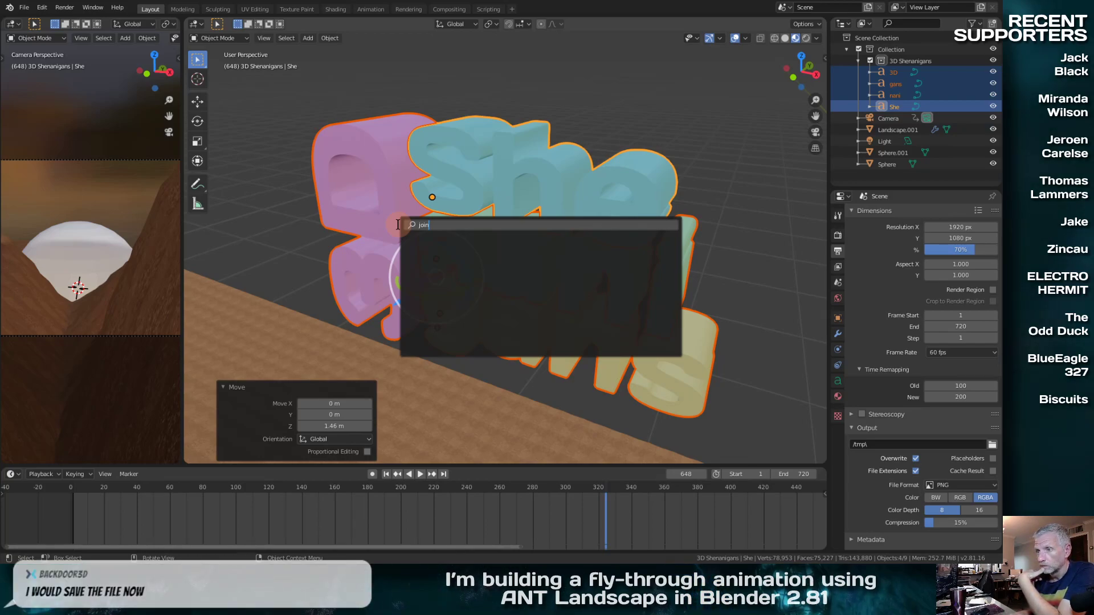
{"action": "key", "text": "BackSpace"}
{"action": "key", "text": "BackSpace"}
{"action": "key", "text": "BackSpace"}
{"action": "key", "text": "BackSpace"}
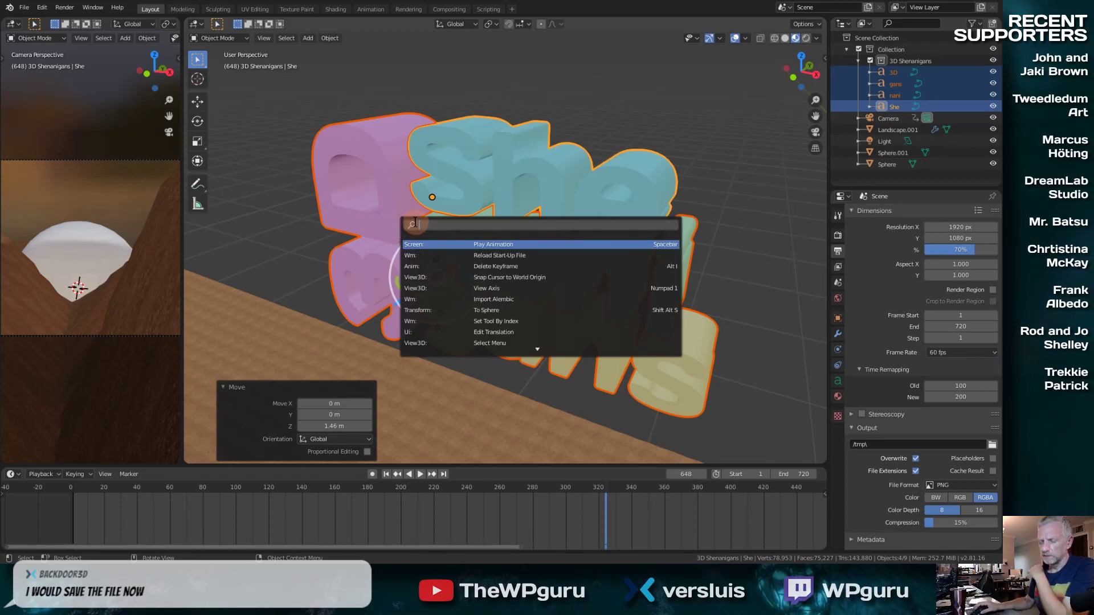
{"action": "type", "text": "join"}
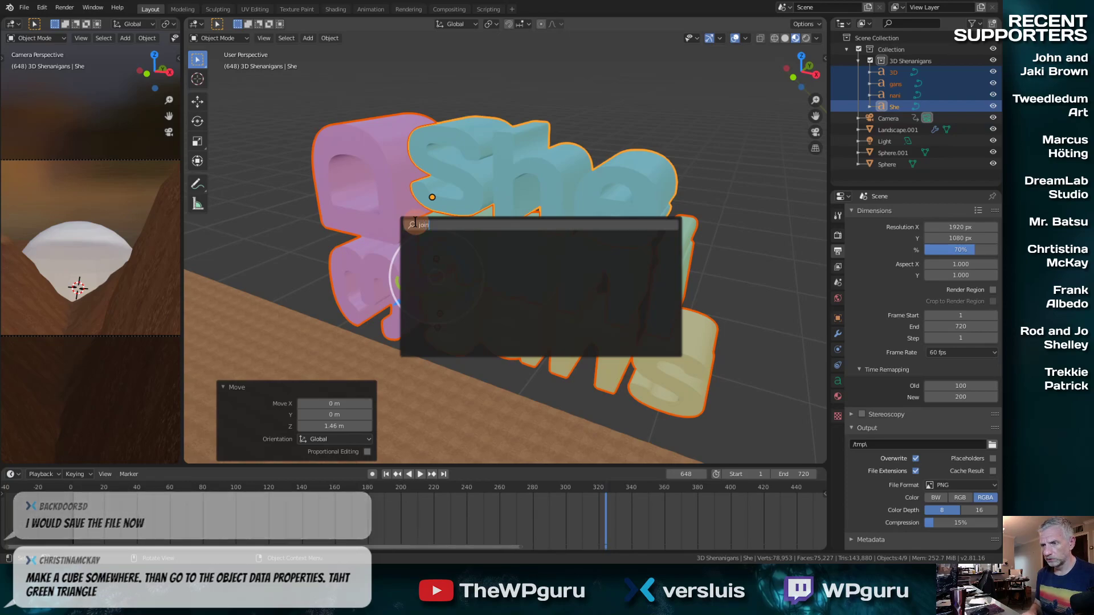
{"action": "key", "text": "BackSpace"}
{"action": "key", "text": "BackSpace"}
{"action": "key", "text": "Escape"}
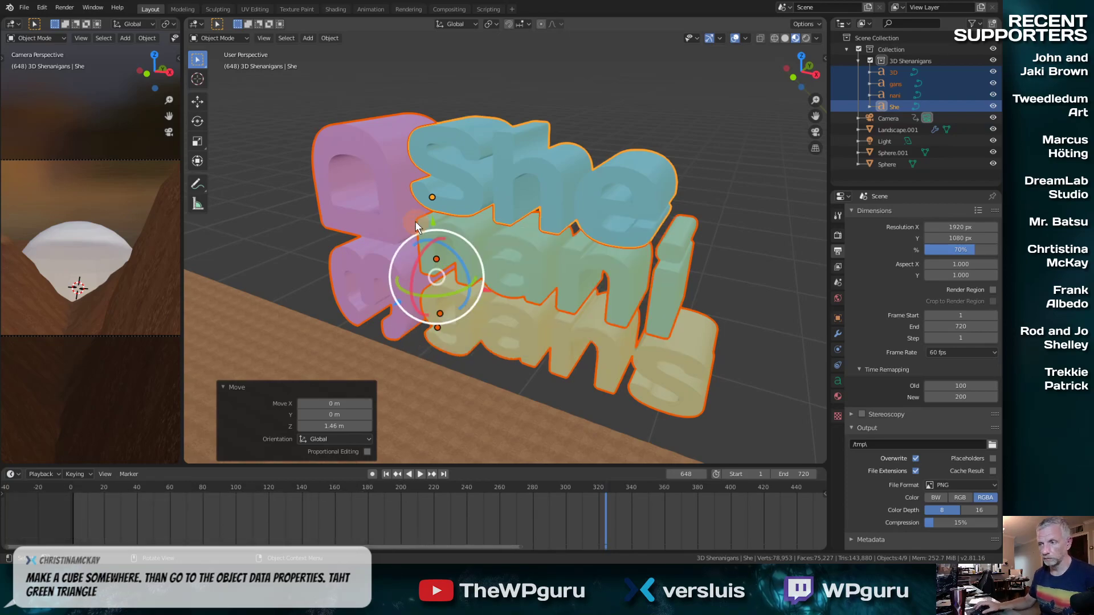
Save the project as a new file with the version number of Cracked-3.blend raised by one
{"action": "left_click", "coordinate": [23, 10]}
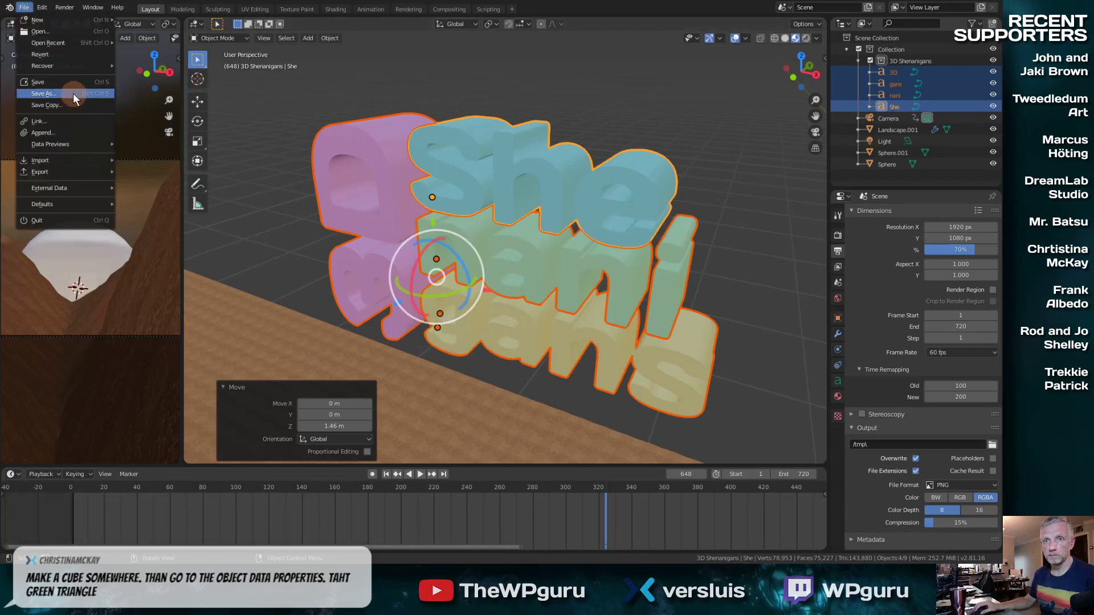
{"action": "left_click", "coordinate": [73, 93]}
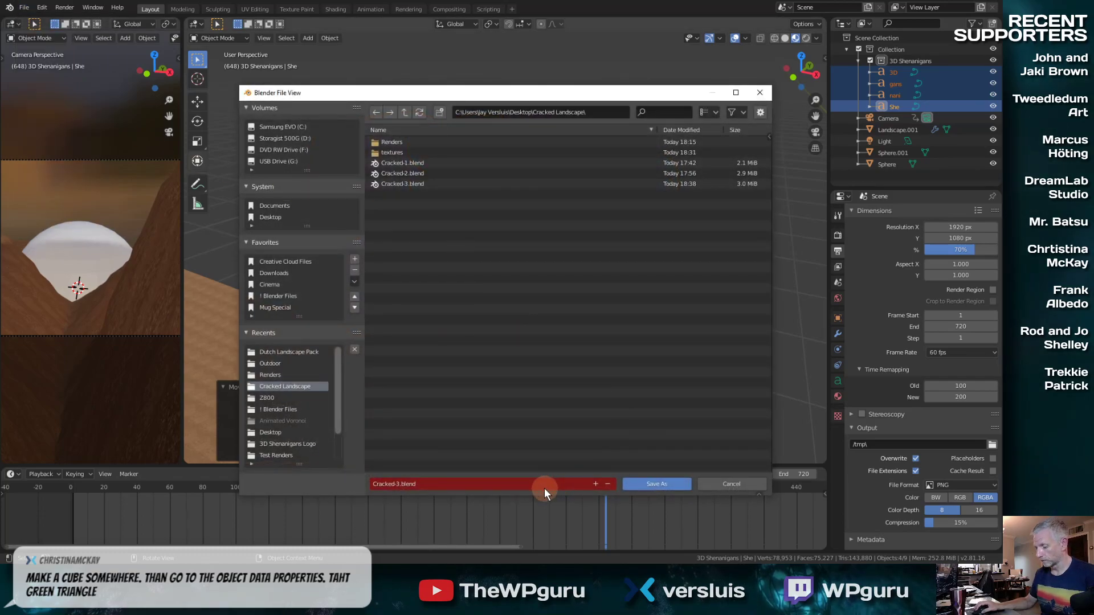
{"action": "key", "text": "KP_Add"}
{"action": "left_click", "coordinate": [642, 485]}
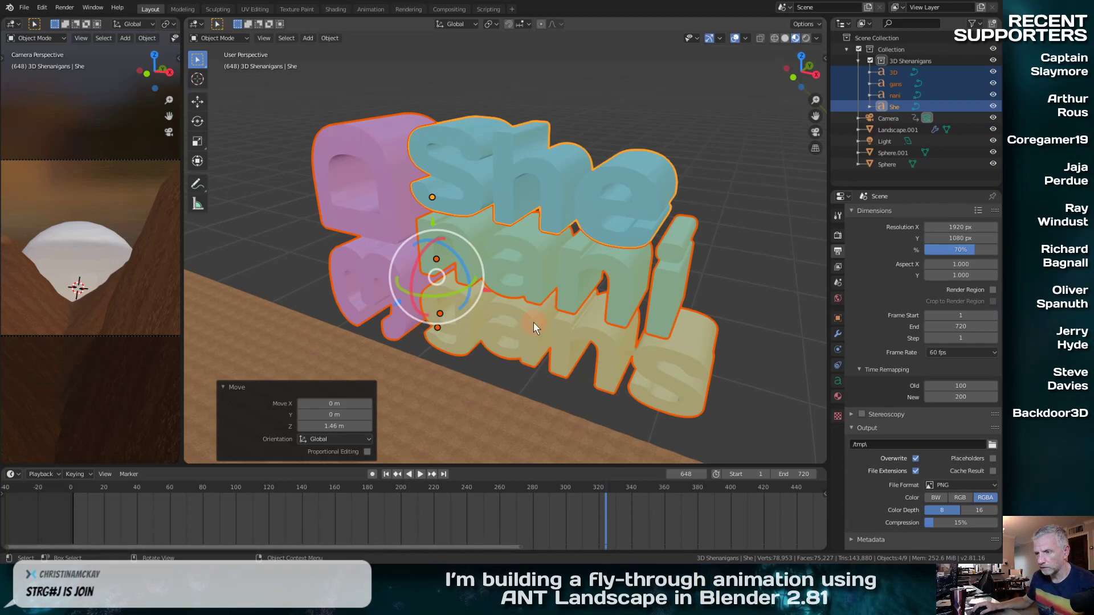
Try to find a "join" operator with only the 3D and gans text objects selected
{"action": "middle_click_drag", "start_coordinate": [534, 323], "coordinate": [569, 300]}
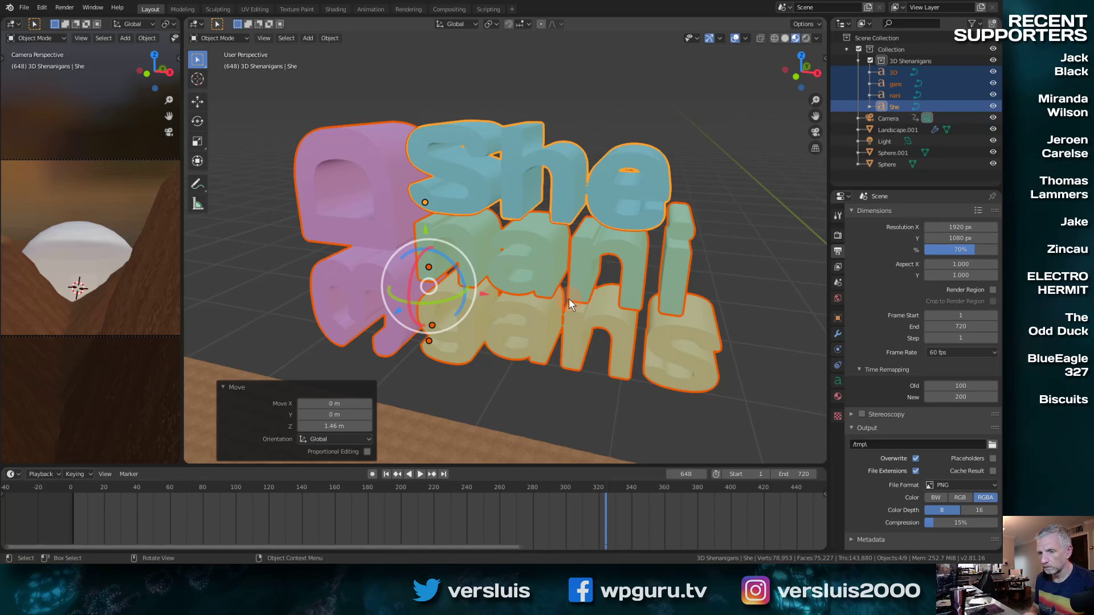
{"action": "left_click", "coordinate": [222, 387]}
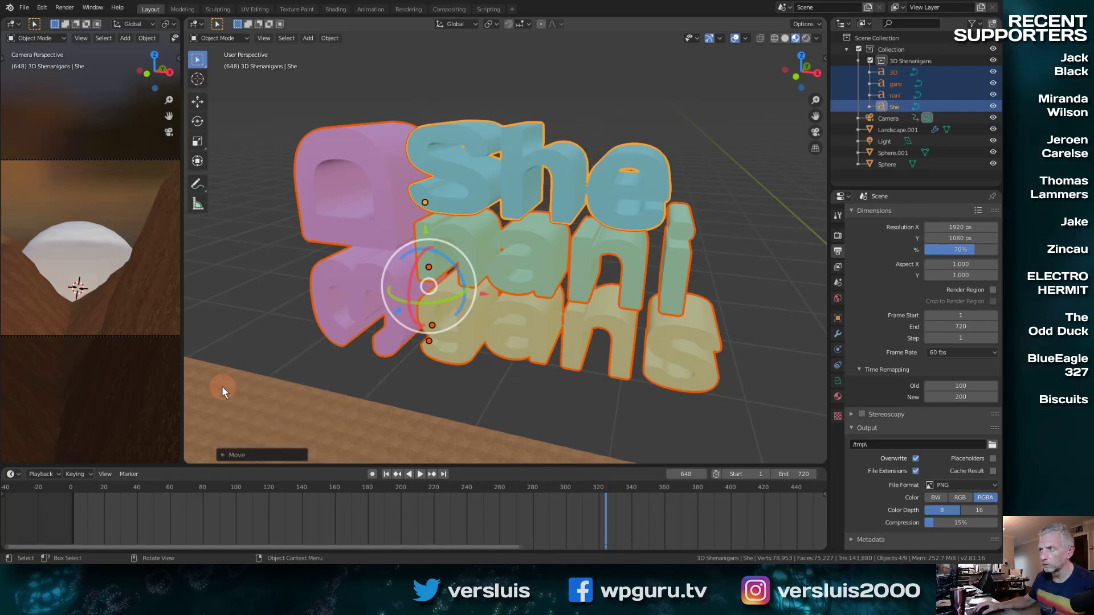
{"action": "left_click", "coordinate": [911, 62]}
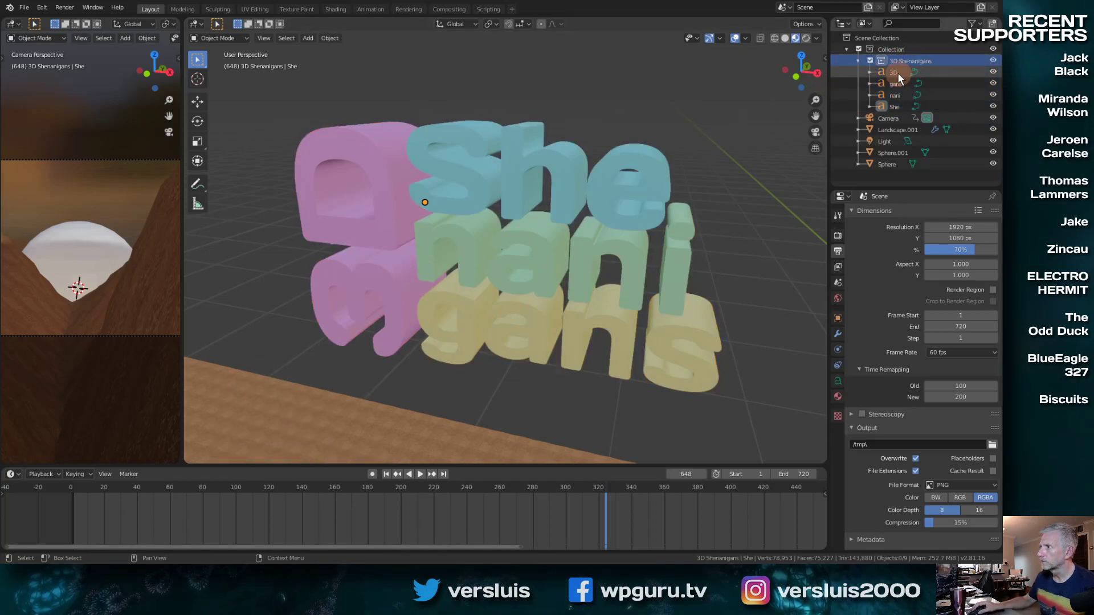
{"action": "left_click", "coordinate": [897, 73]}
{"action": "left_click", "coordinate": [898, 85], "text": "shift"}
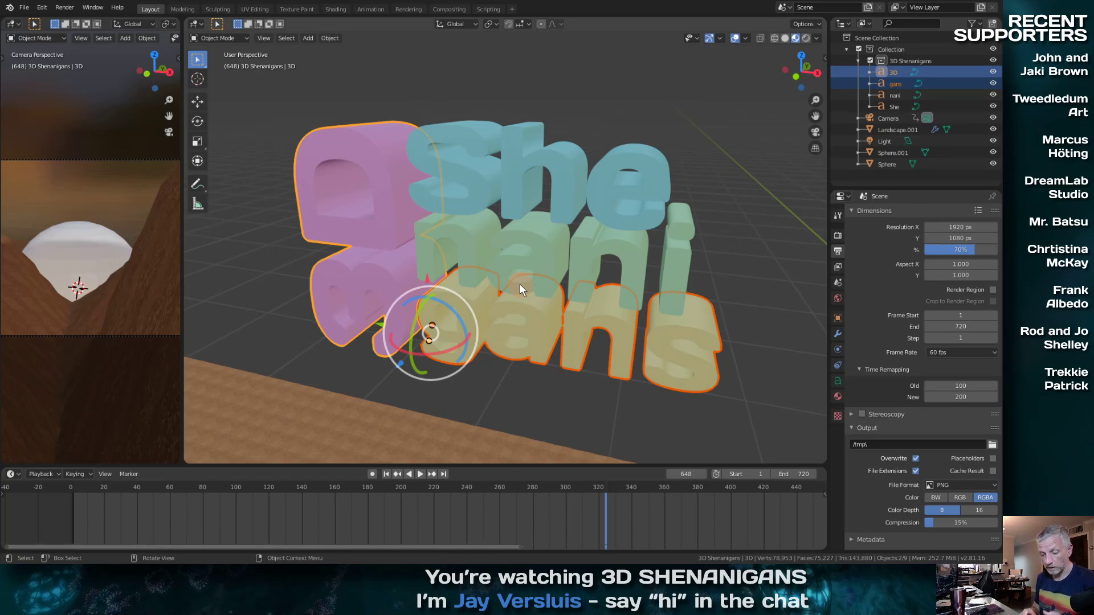
{"action": "key", "text": "F3"}
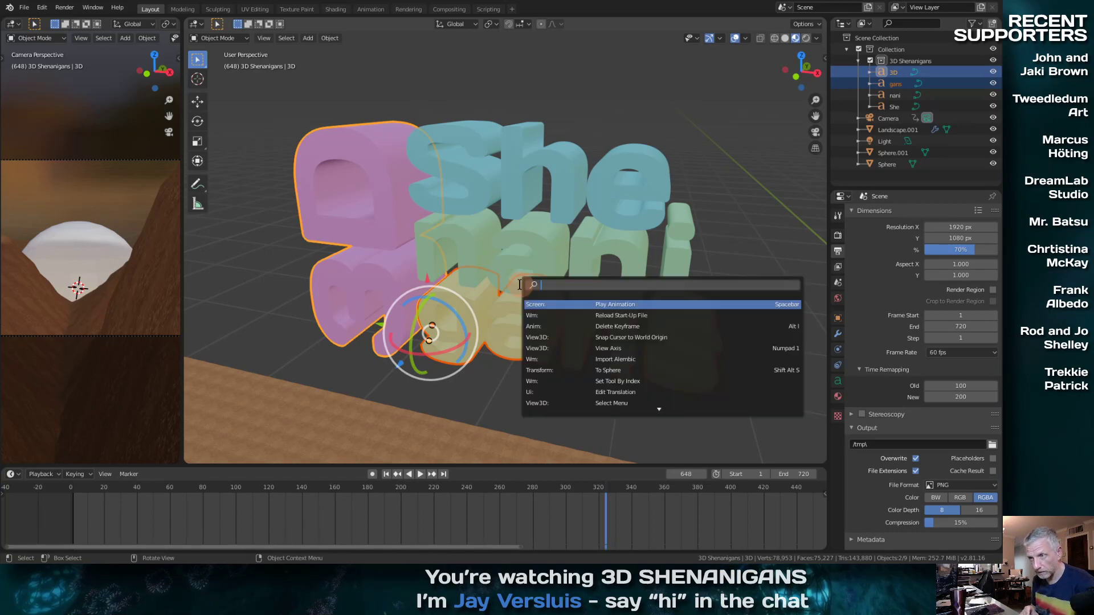
{"action": "type", "text": "join"}
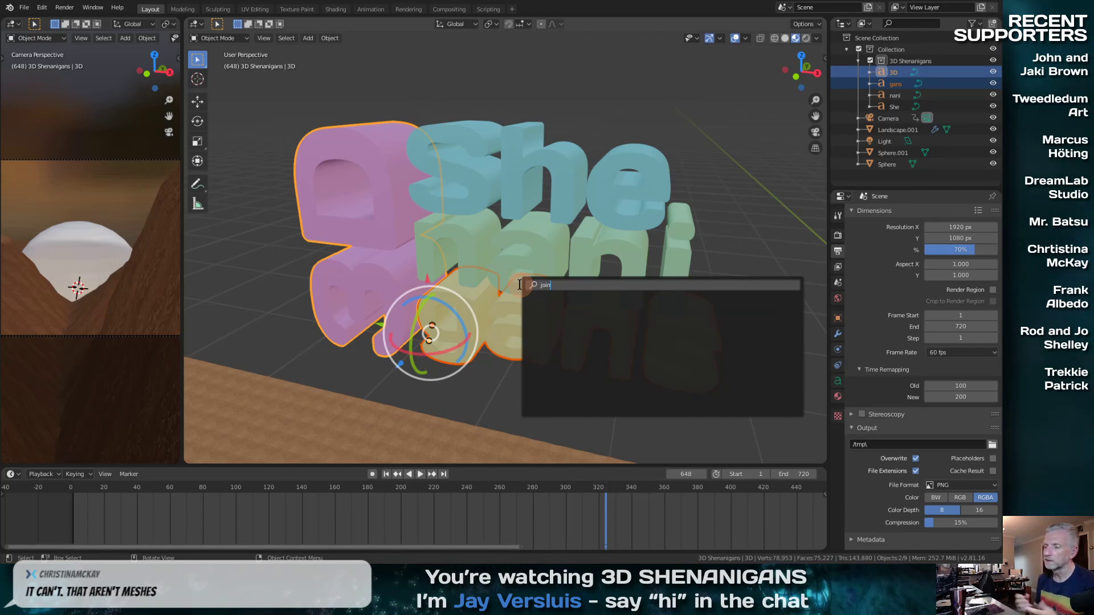
{"action": "key", "text": "Escape"}
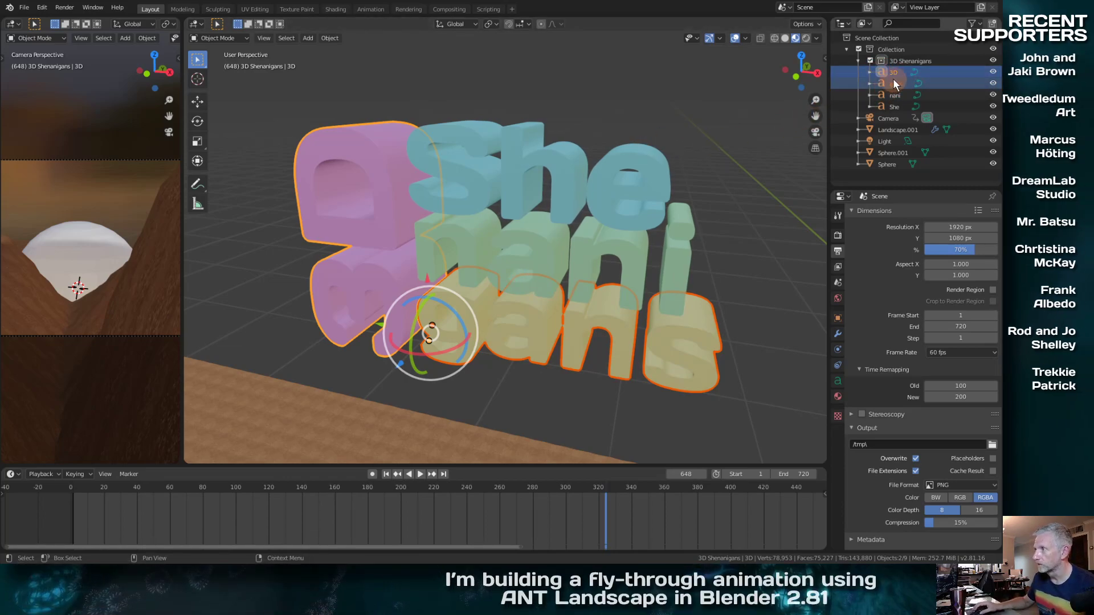
{"action": "key", "text": "alt+a"}
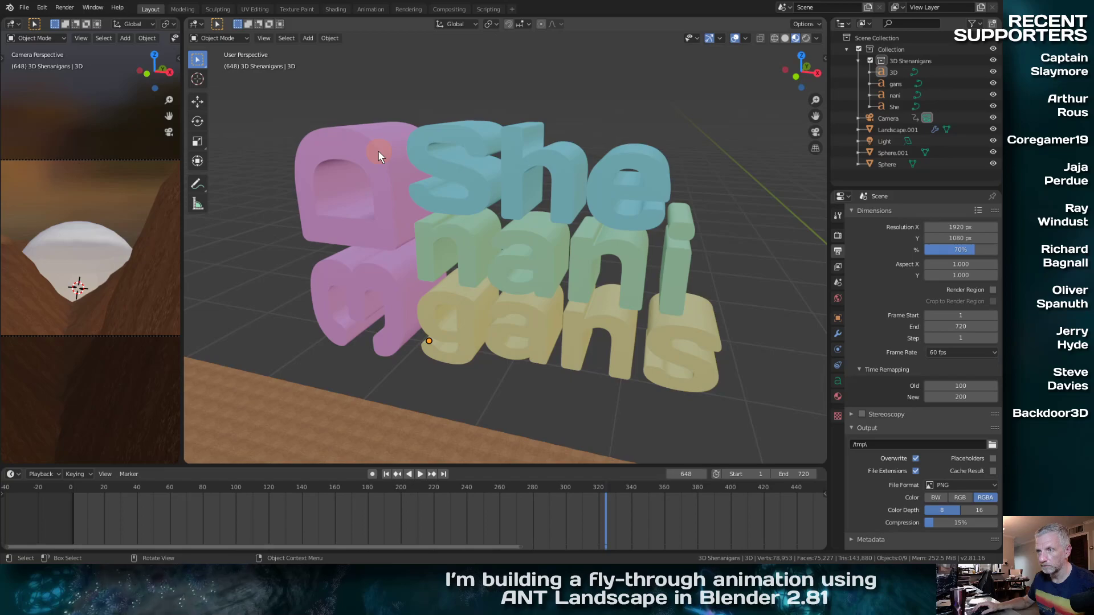
Convert the 3D, gans, nani and She text objects to meshes without keeping the originals
{"action": "left_click", "coordinate": [378, 150]}
{"action": "right_click", "coordinate": [378, 150]}
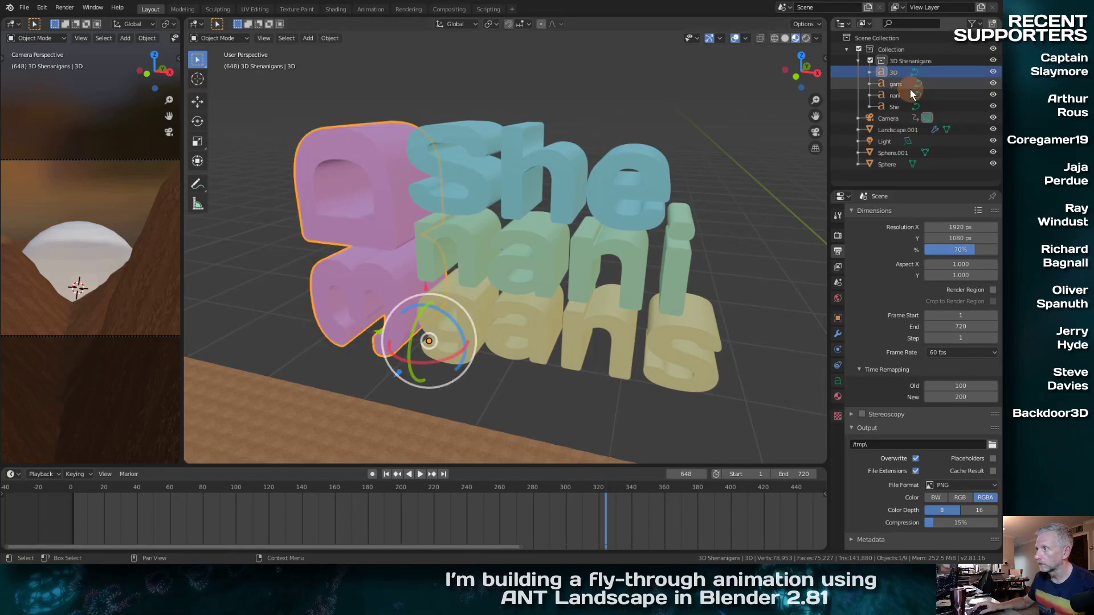
{"action": "left_click", "coordinate": [897, 108], "text": "shift"}
{"action": "right_click", "coordinate": [551, 172]}
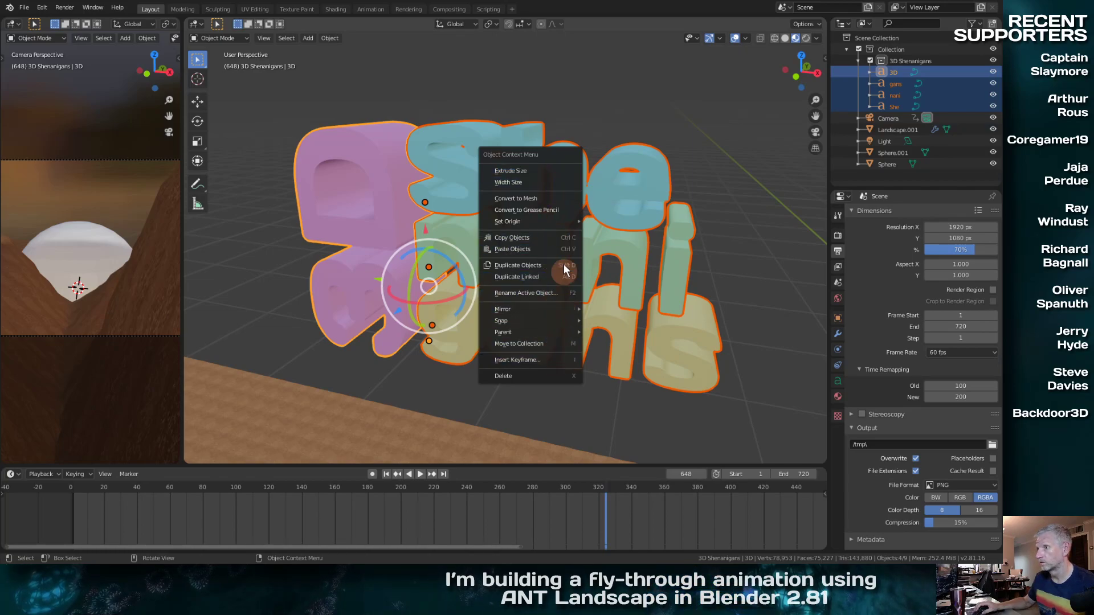
{"action": "left_click", "coordinate": [567, 198]}
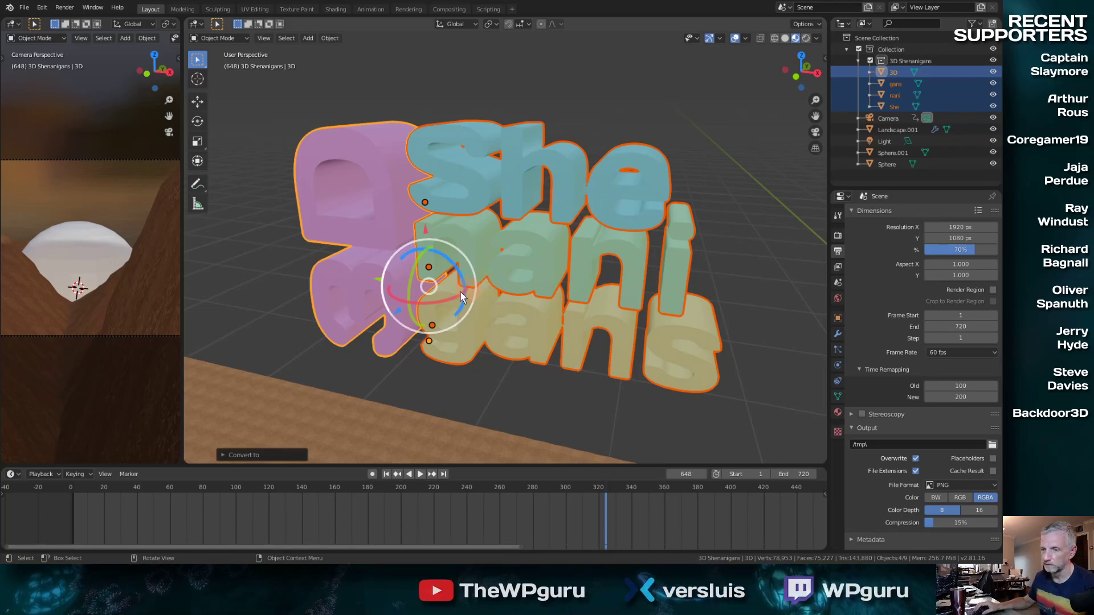
{"action": "left_click", "coordinate": [222, 455]}
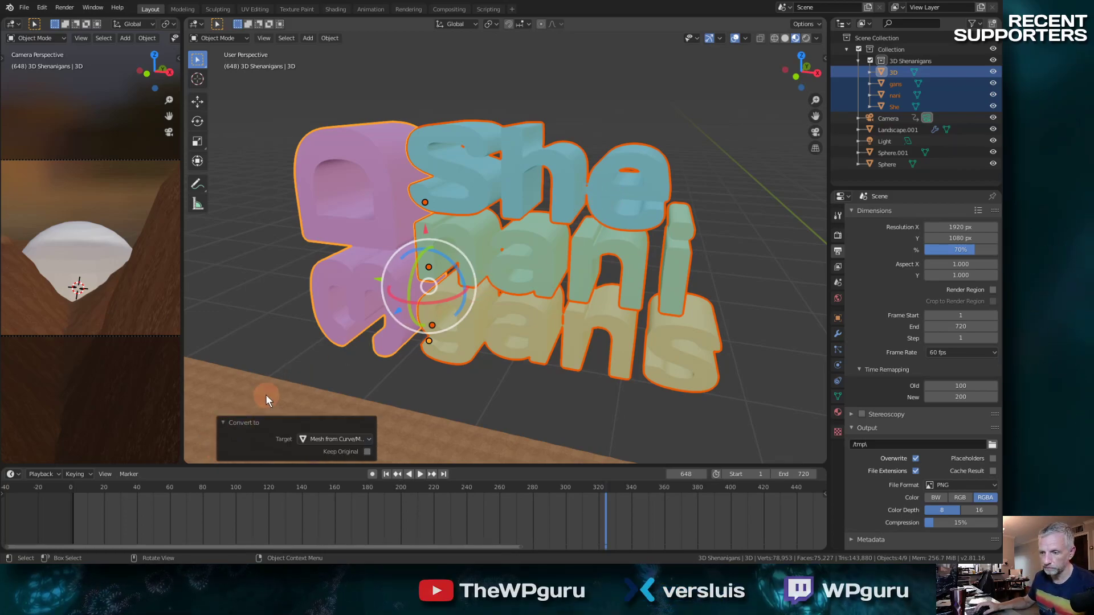
{"action": "left_click", "coordinate": [223, 422]}
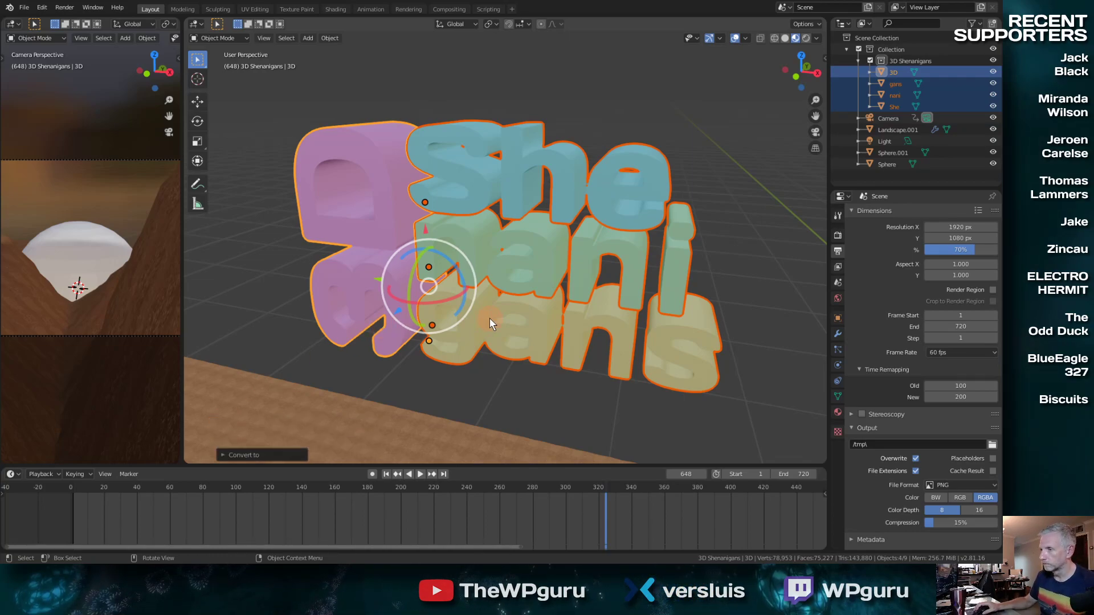
Join the four lettering meshes into one object and rename it 3D Shenanigans
{"action": "key", "text": "ctrl+j"}
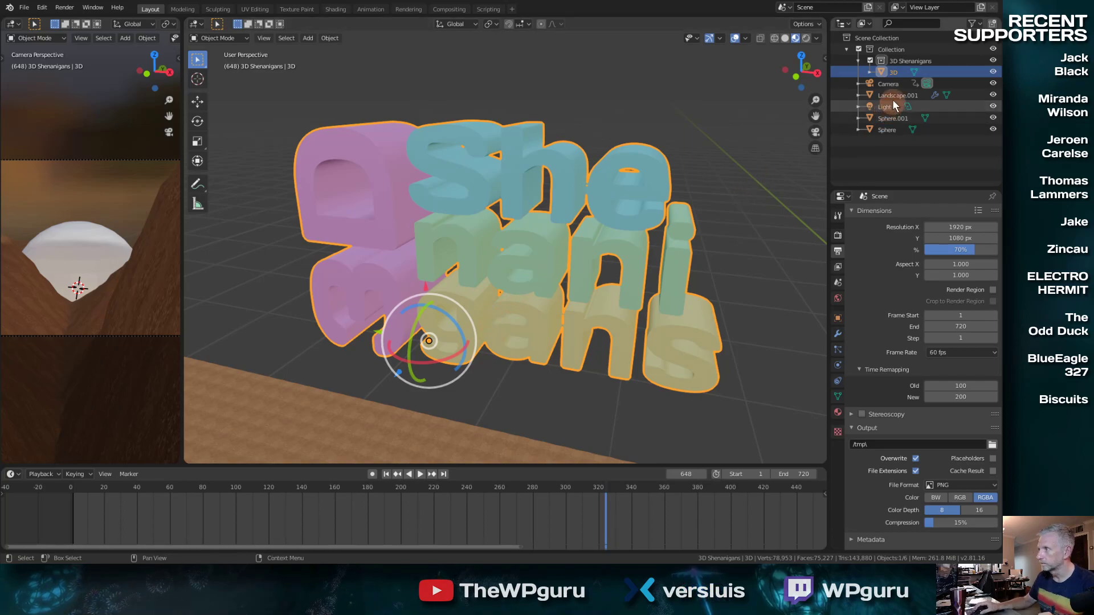
{"action": "double_click", "coordinate": [900, 72]}
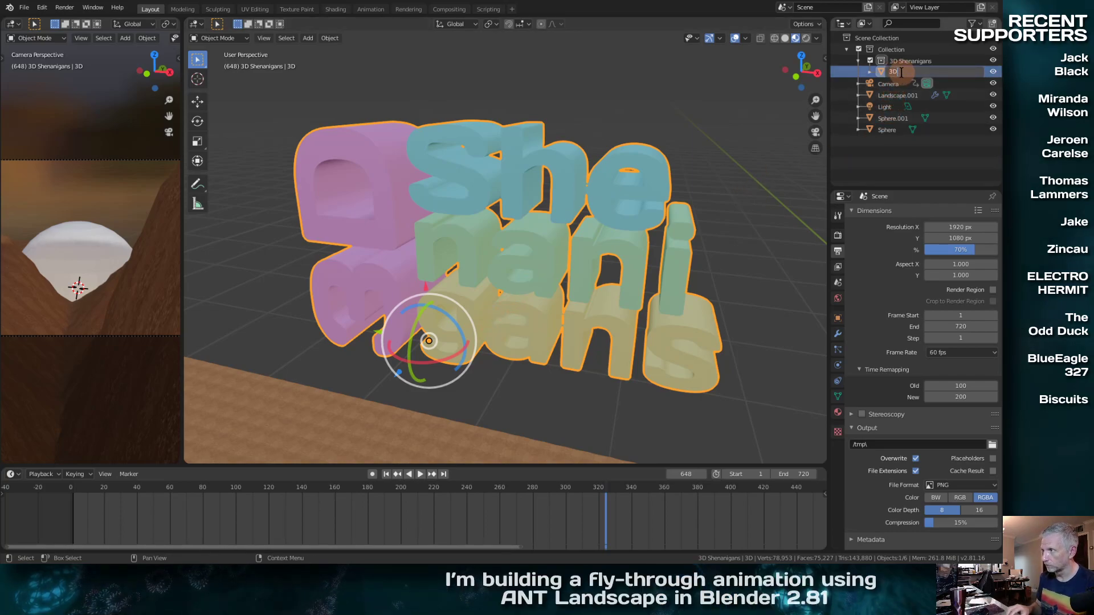
{"action": "type", "text": "Shenanigans"}
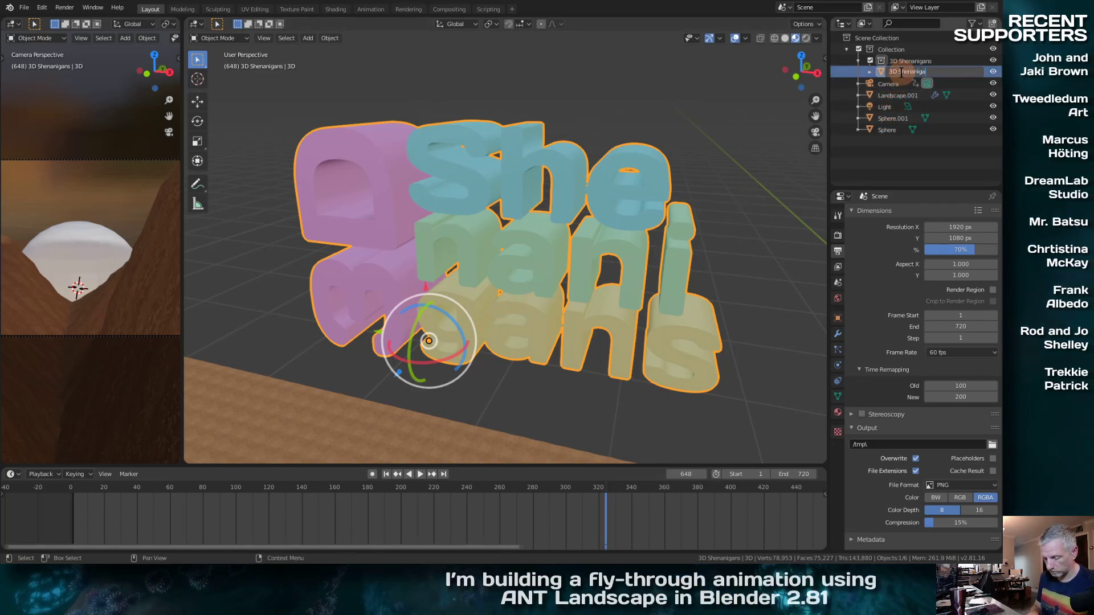
{"action": "key", "text": "Return"}
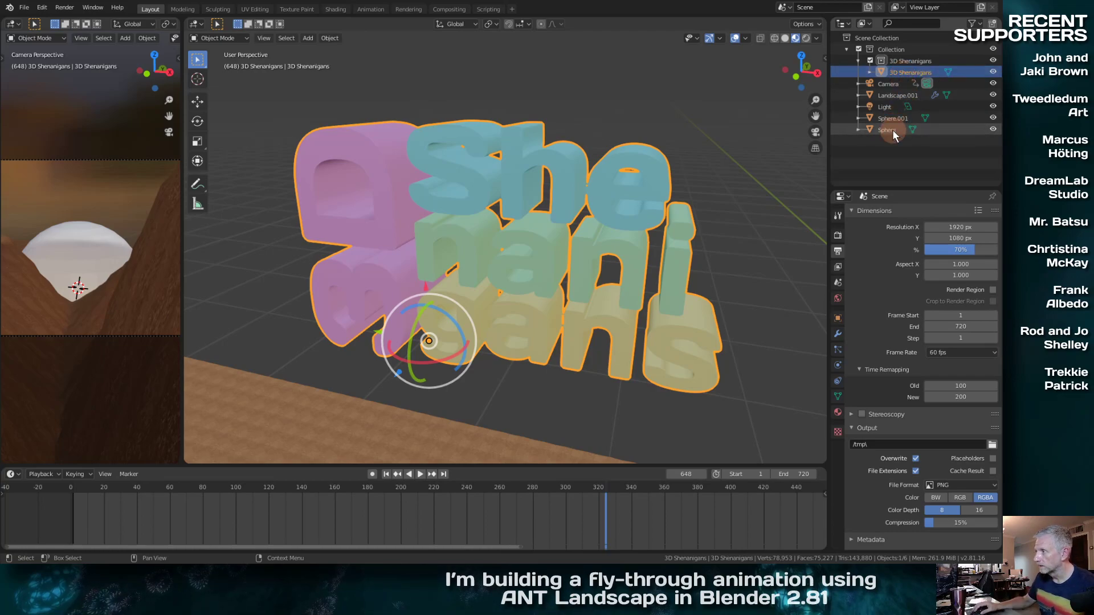
Rename the Landscape.001 object as Landscape
{"action": "left_click", "coordinate": [918, 95]}
{"action": "double_click", "coordinate": [933, 95]}
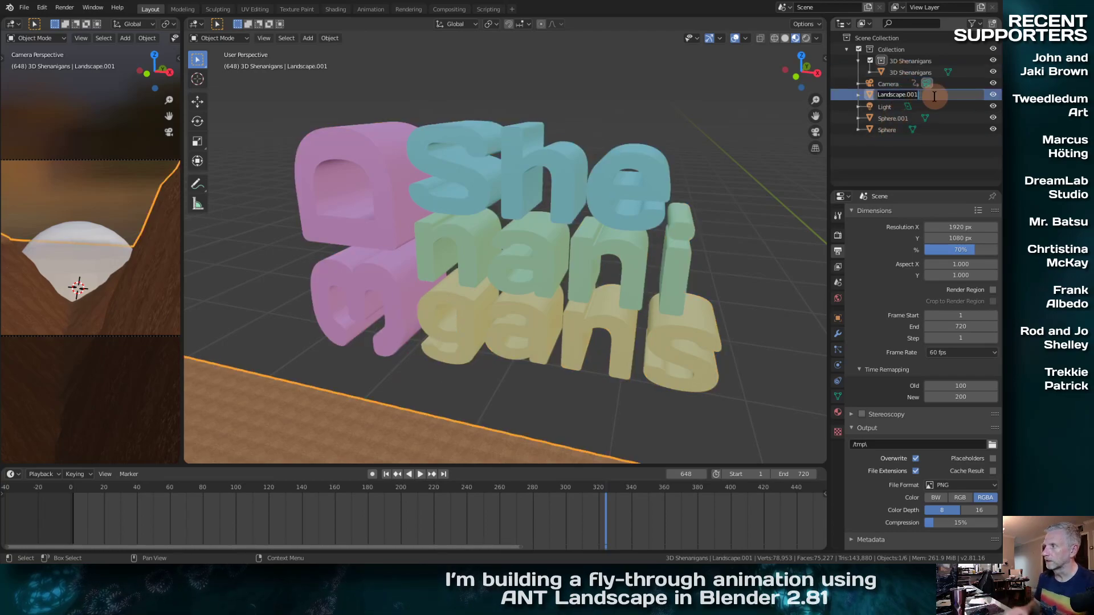
{"action": "key", "text": "Return"}
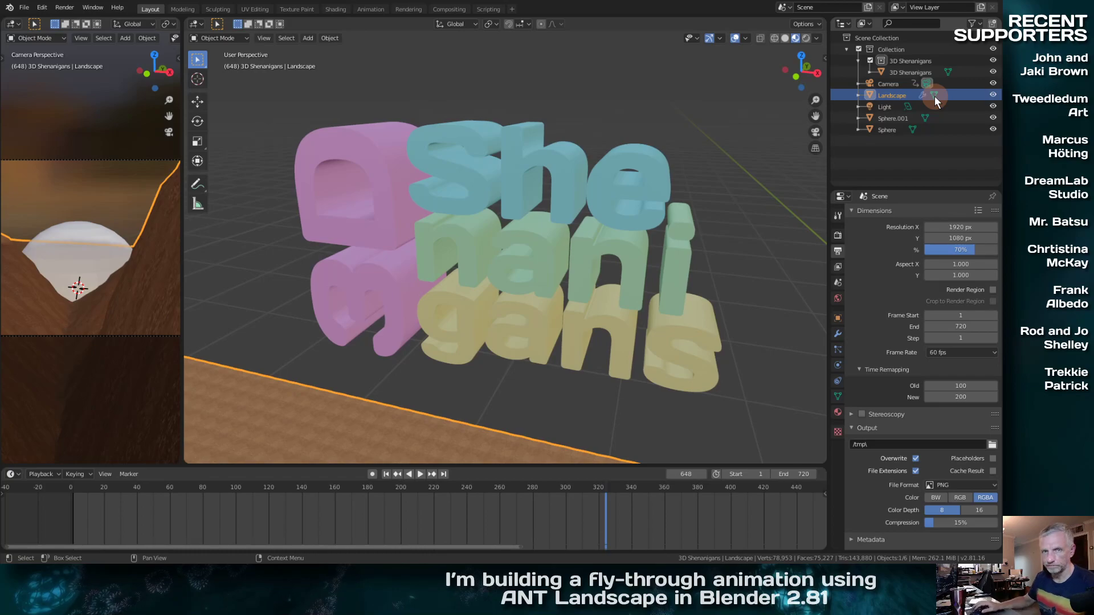
Rename the Sphere object as Sphere Start
{"action": "left_click", "coordinate": [888, 130]}
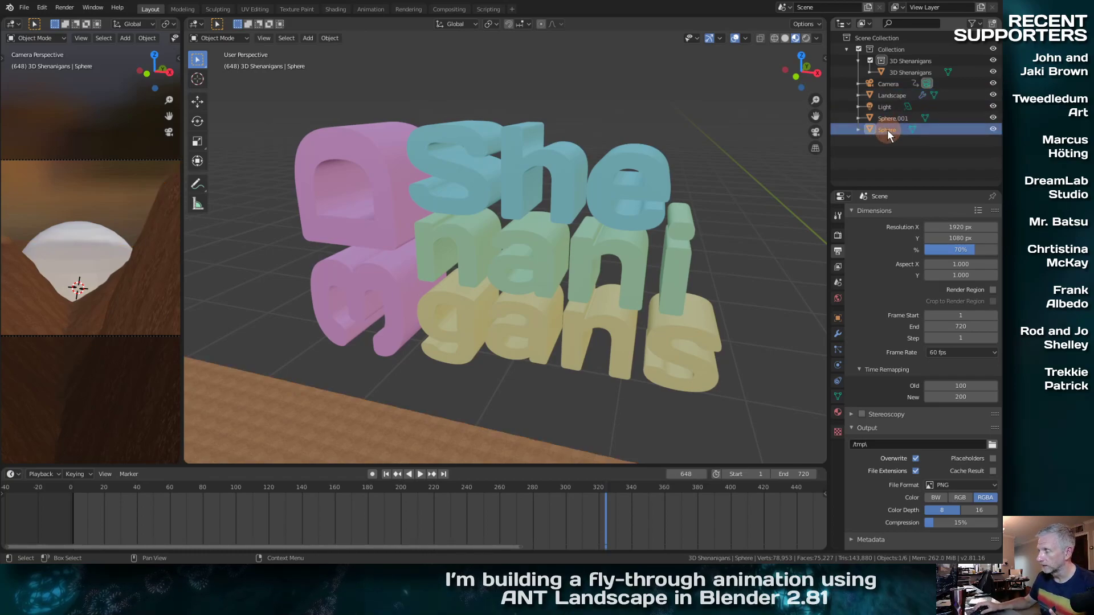
{"action": "left_click", "coordinate": [894, 117]}
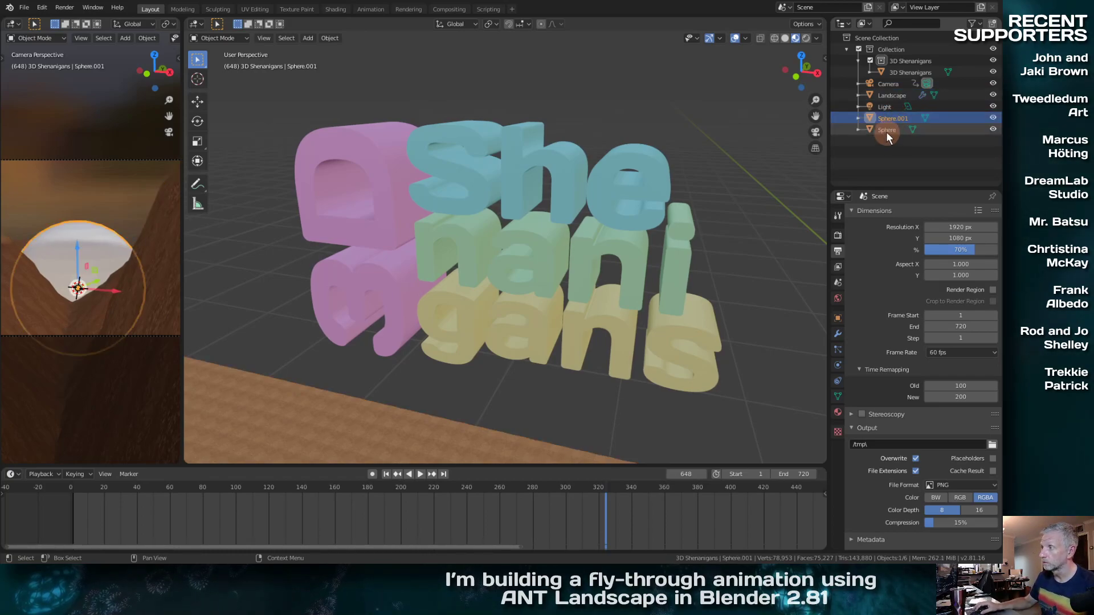
{"action": "double_click", "coordinate": [887, 132]}
{"action": "type", "text": "St"}
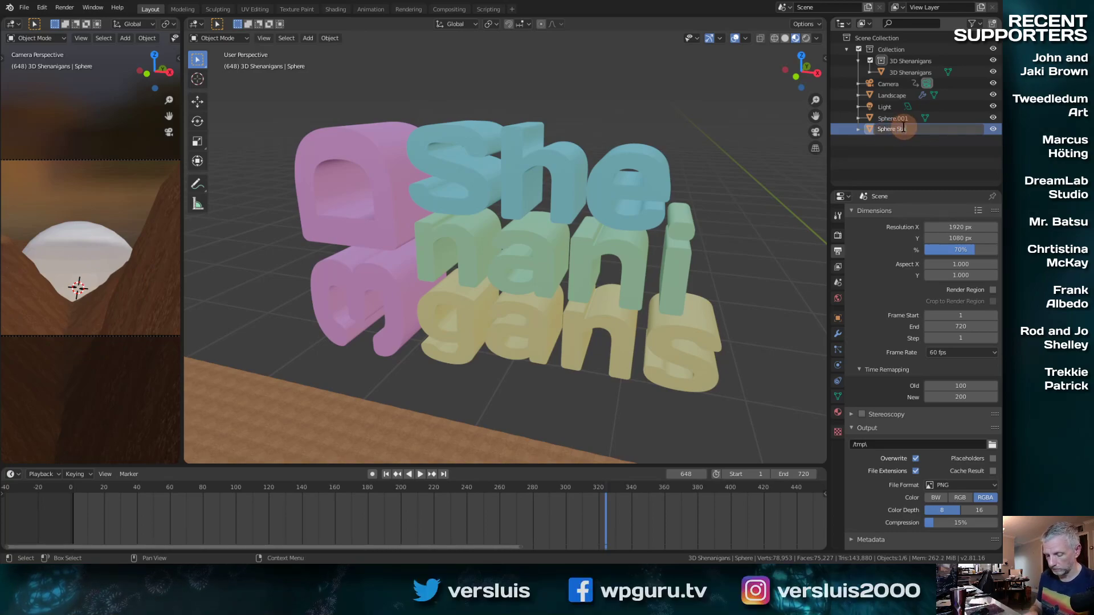
{"action": "type", "text": "art"}
{"action": "key", "text": "Return"}
Rename the Sphere.001 object as Sphere End
{"action": "left_click", "coordinate": [898, 117]}
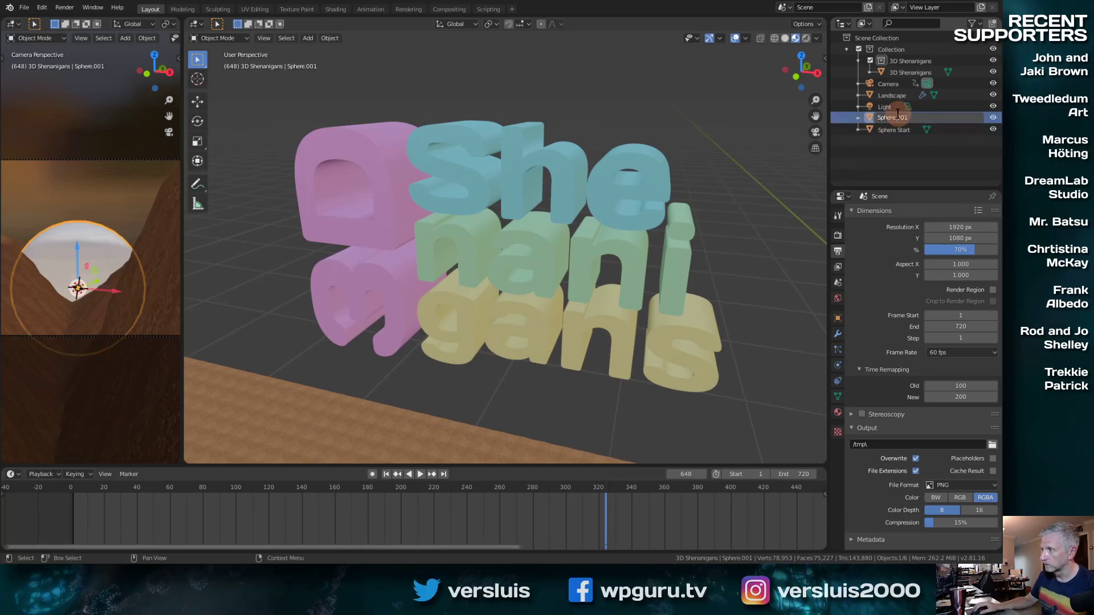
{"action": "left_click", "coordinate": [922, 114]}
{"action": "key", "text": "BackSpace"}
{"action": "key", "text": "BackSpace"}
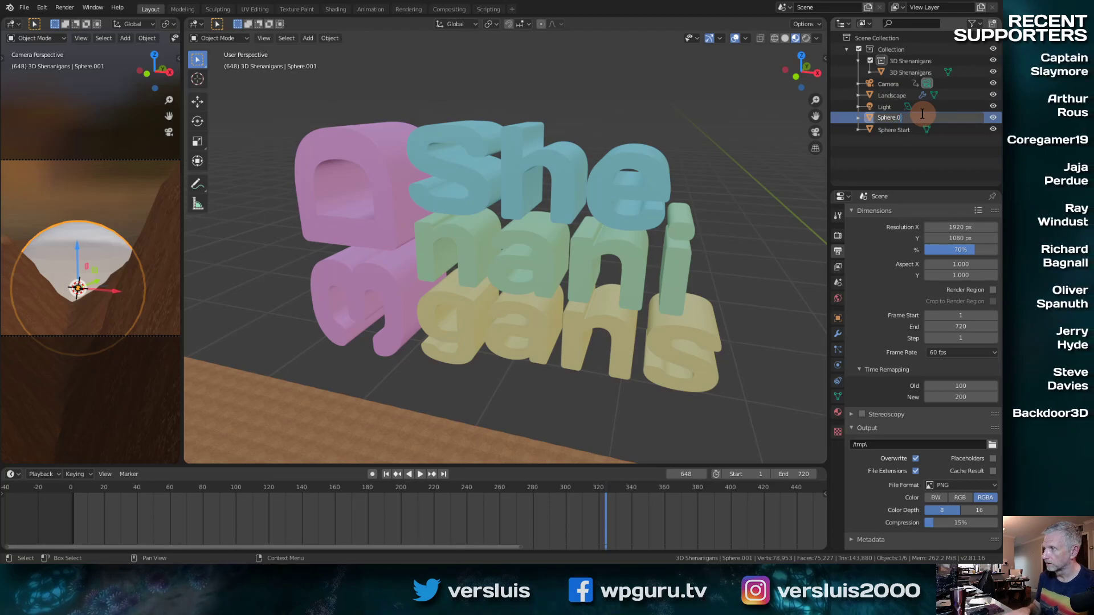
{"action": "key", "text": "BackSpace"}
{"action": "key", "text": "BackSpace"}
{"action": "type", "text": "End"}
{"action": "key", "text": "Return"}
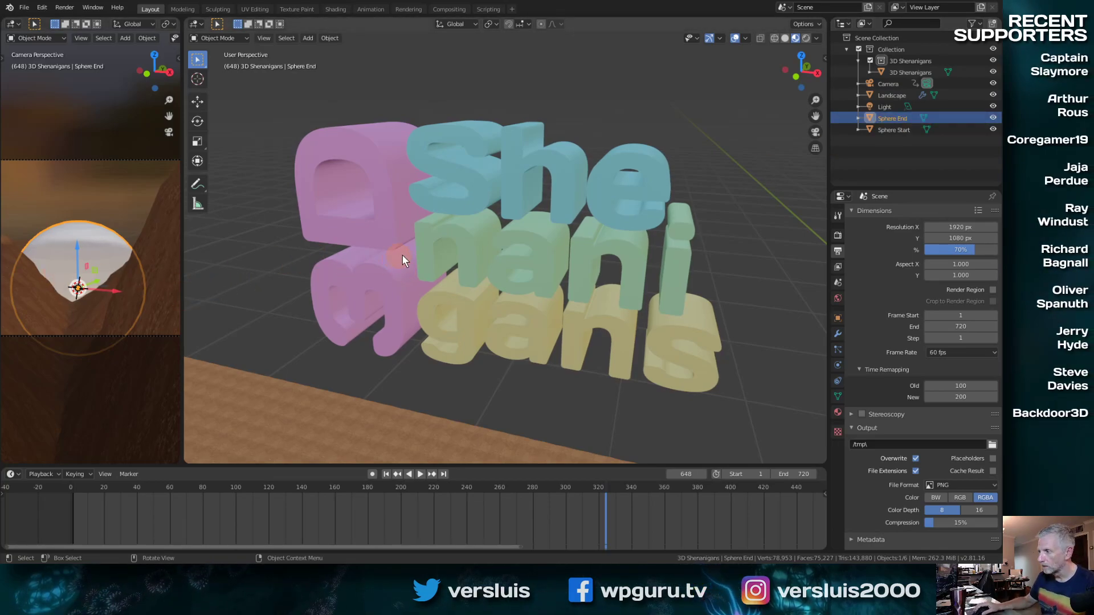
Assign the 3D mesh data to the Sphere End object, hide the original 3D Shenanigans object, and enlarge the camera view
{"action": "left_click", "coordinate": [836, 395]}
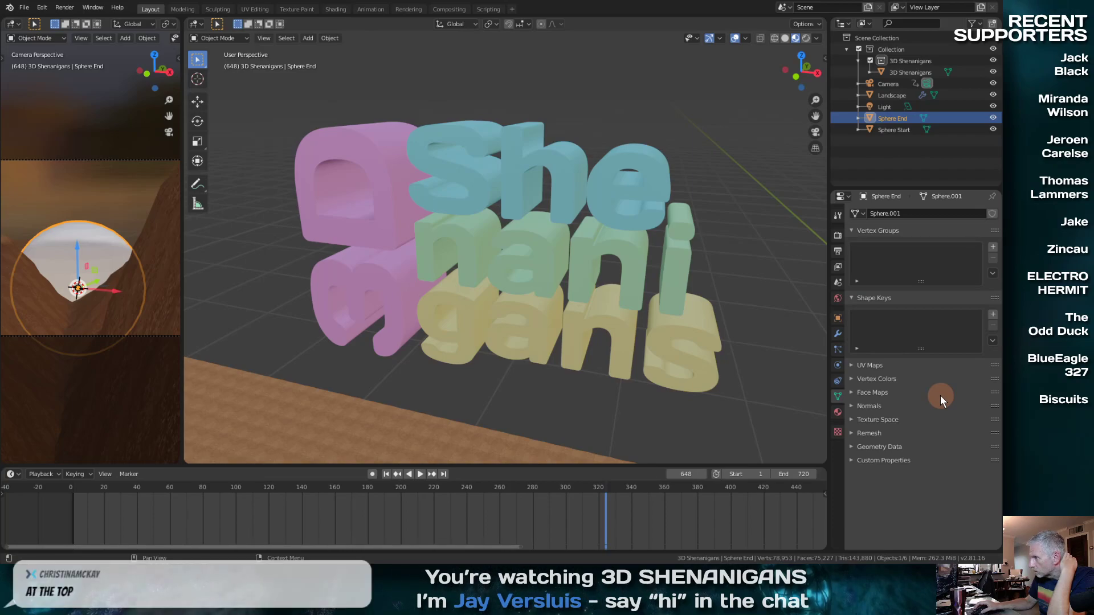
{"action": "left_click", "coordinate": [863, 214]}
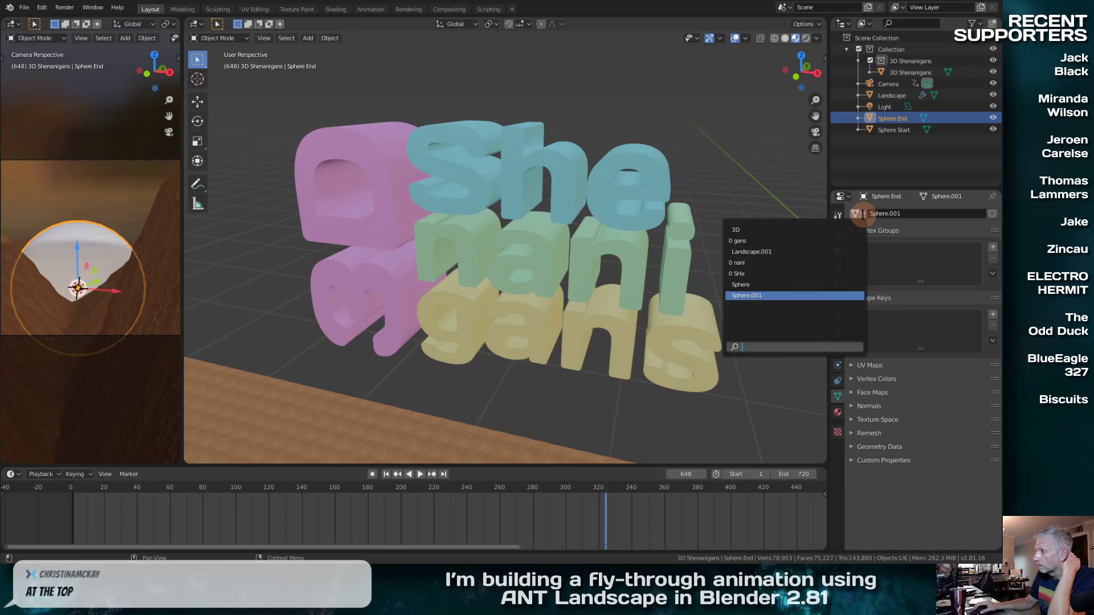
{"action": "left_click", "coordinate": [797, 230]}
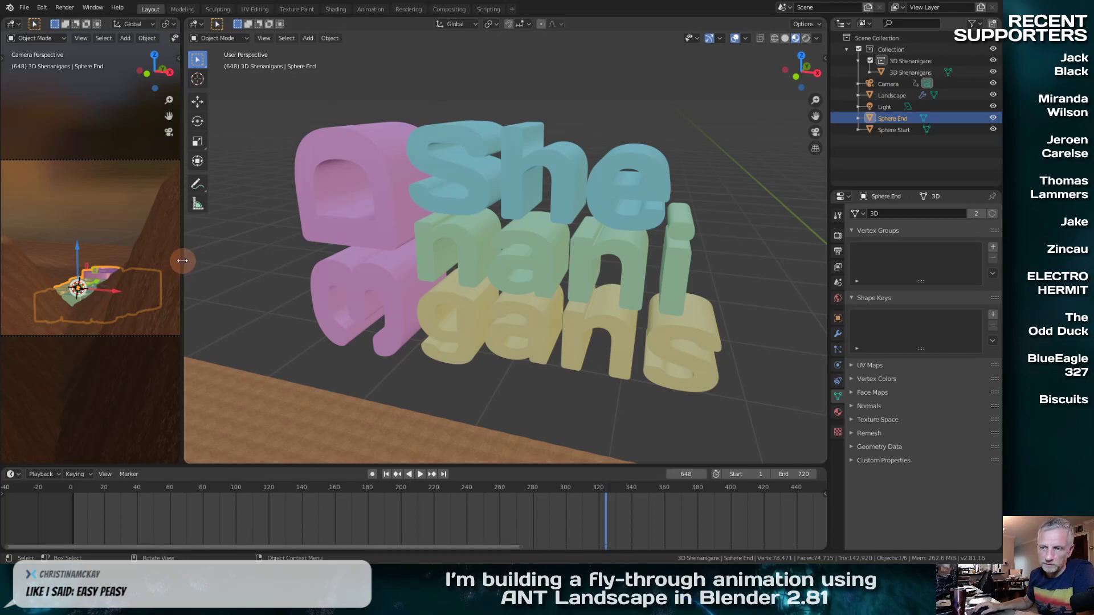
{"action": "left_click_drag", "start_coordinate": [183, 261], "coordinate": [453, 229]}
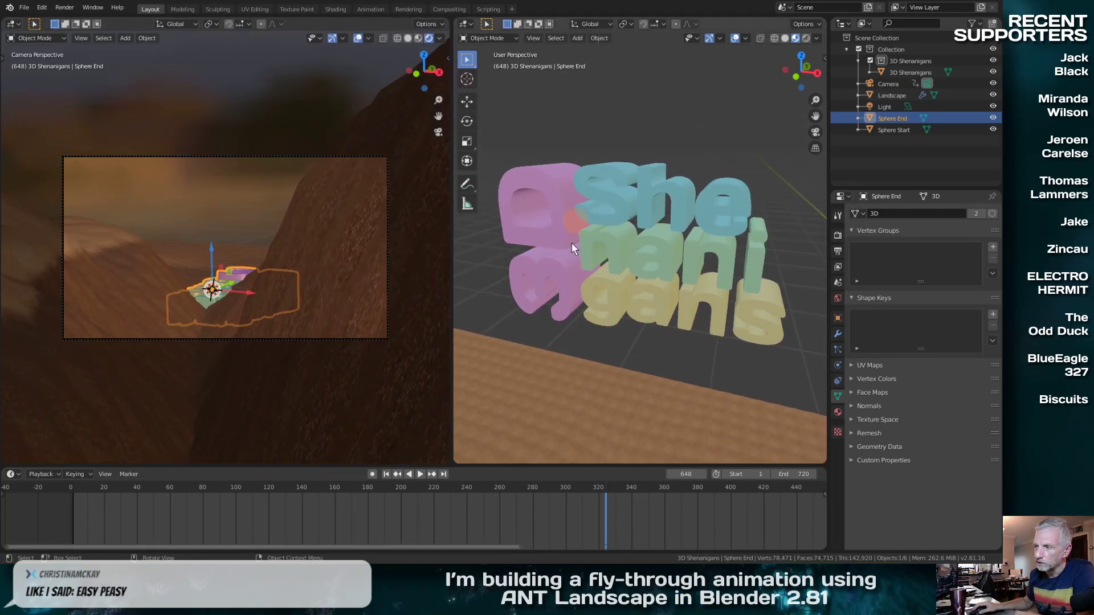
{"action": "left_click", "coordinate": [993, 72]}
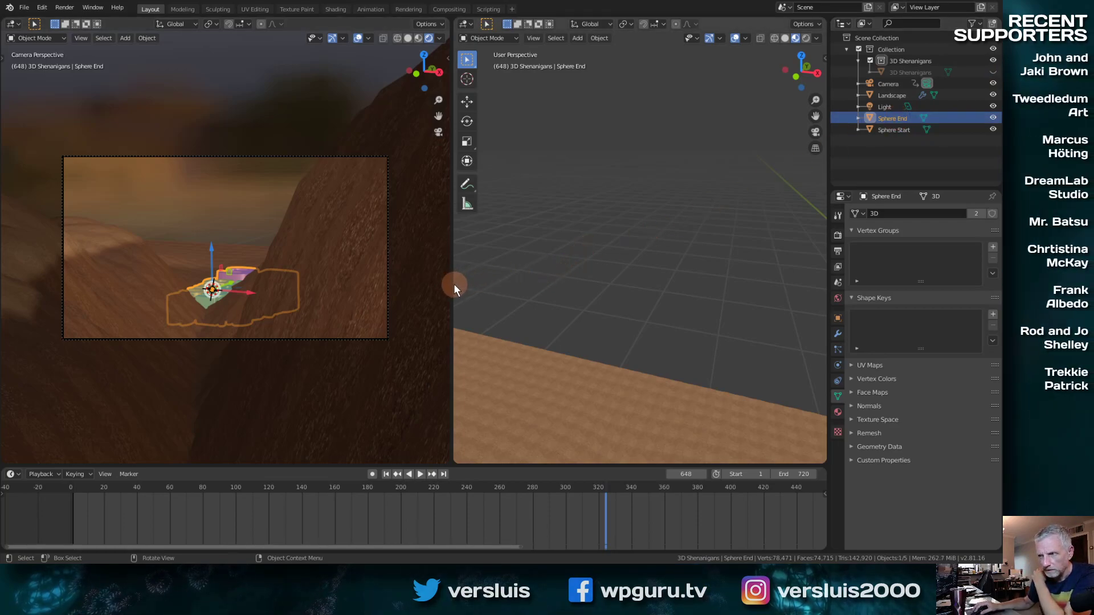
{"action": "left_click_drag", "start_coordinate": [454, 285], "coordinate": [779, 276]}
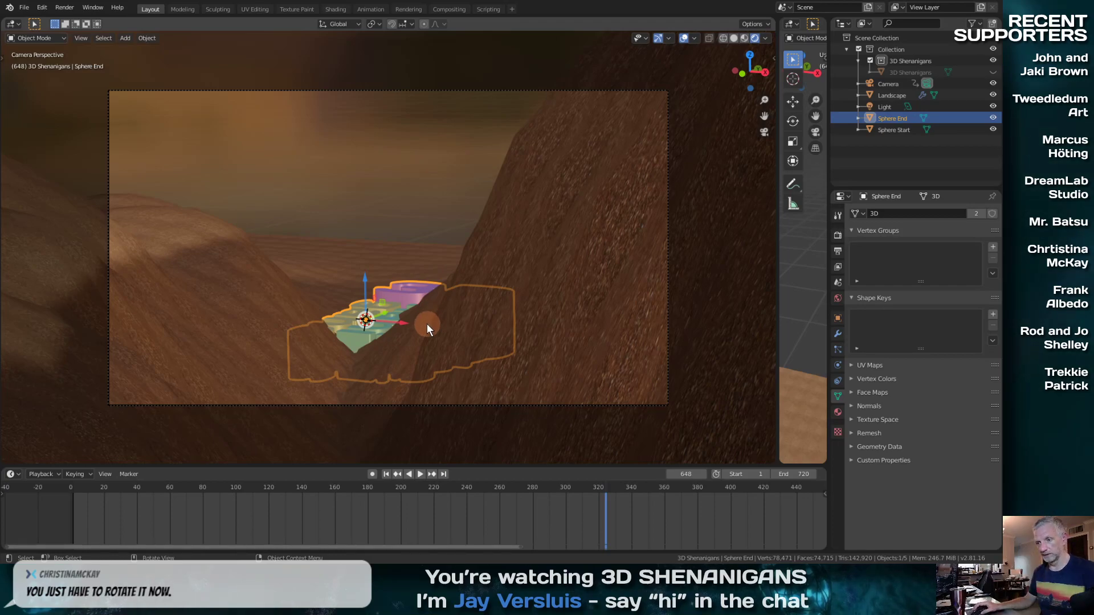
Rotate the Sphere End lettering 90 degrees about the global X axis
{"action": "type", "text": "r"}
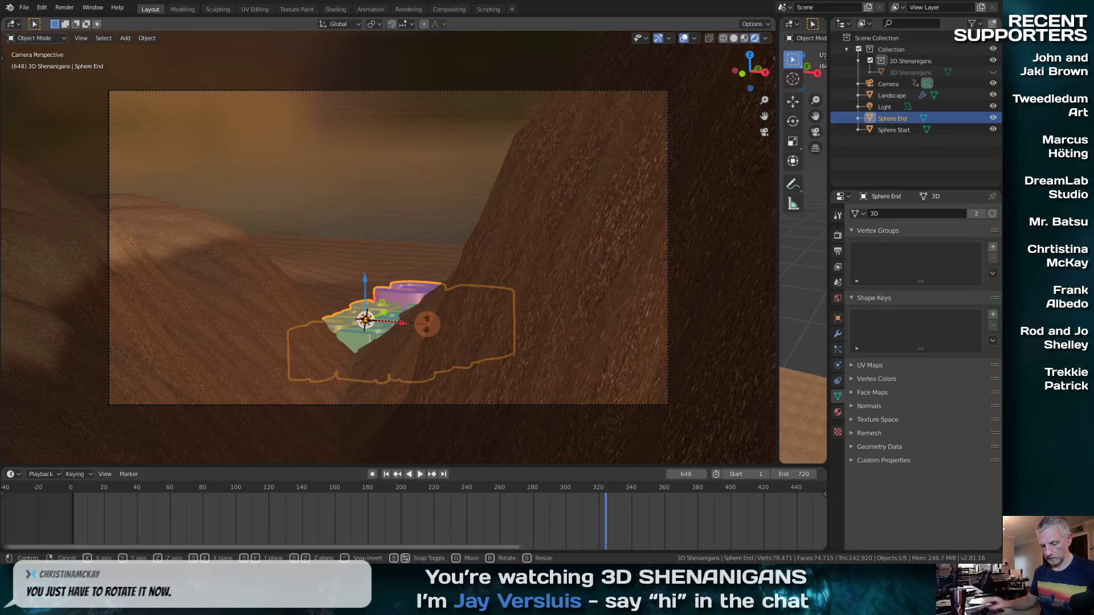
{"action": "type", "text": "x90"}
{"action": "key", "text": "Return"}
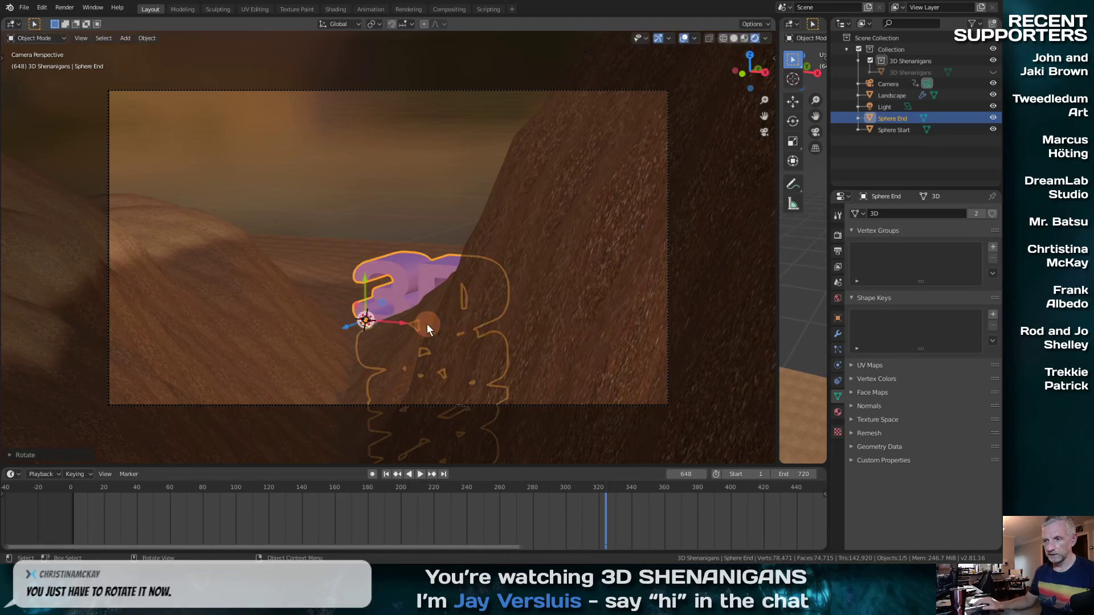
{"action": "key", "text": "r"}
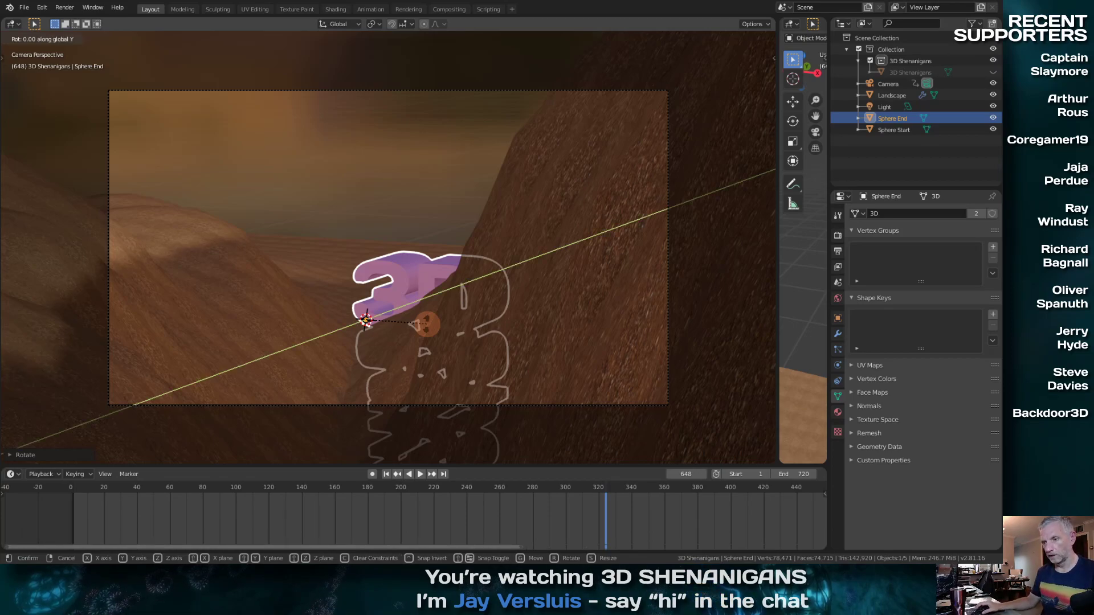
{"action": "key", "text": "Escape"}
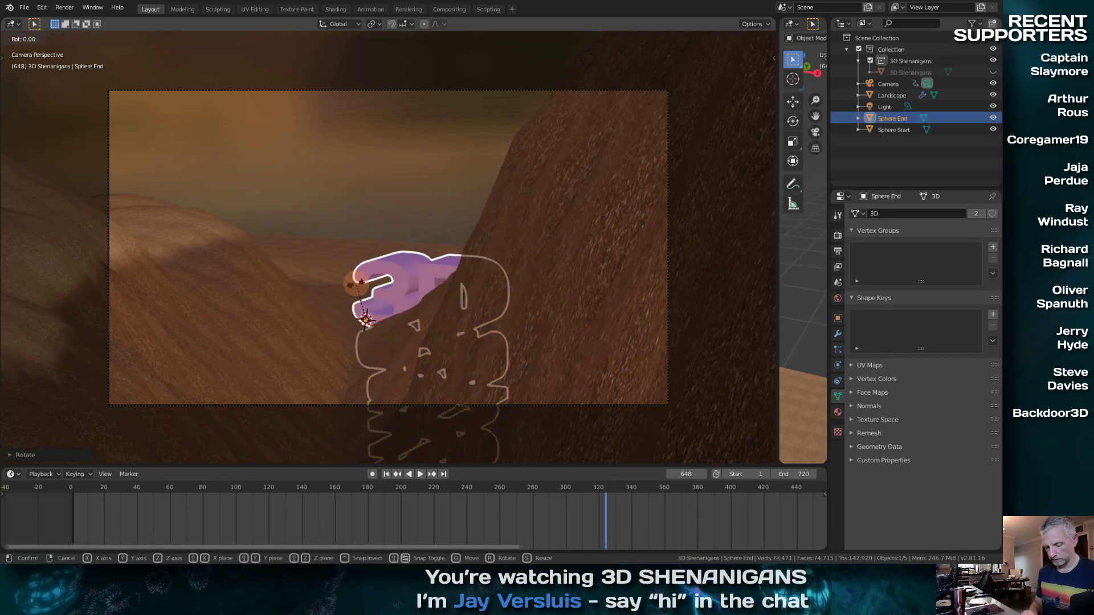
{"action": "key", "text": "r"}
{"action": "key", "text": "Escape"}
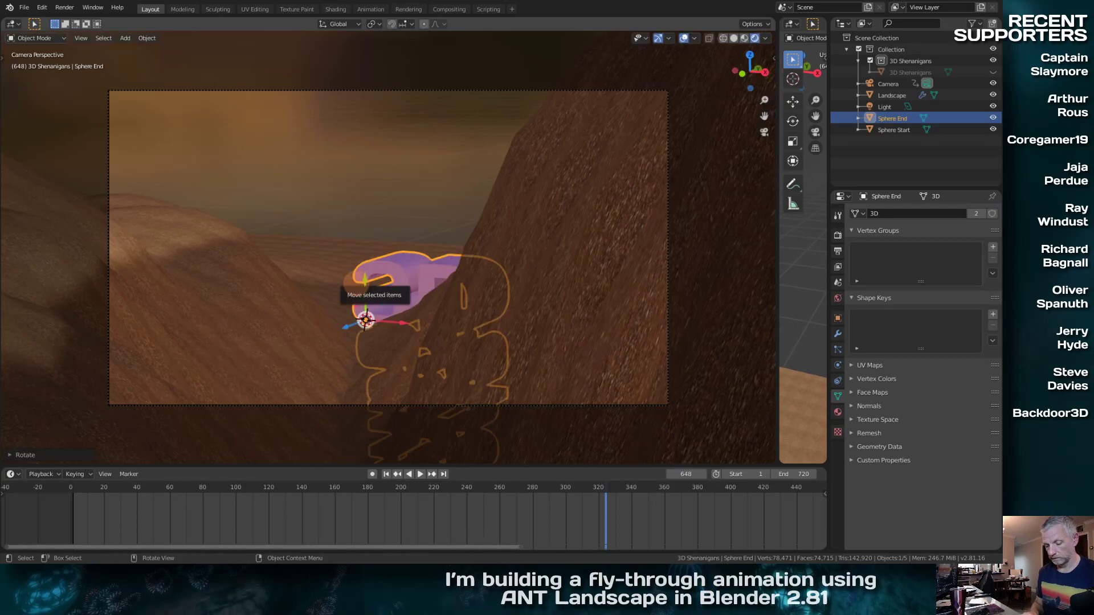
Rotate the Sphere End lettering -90 degrees about the global Y axis and check it from outside the camera
{"action": "type", "text": "ry"}
{"action": "type", "text": "-90"}
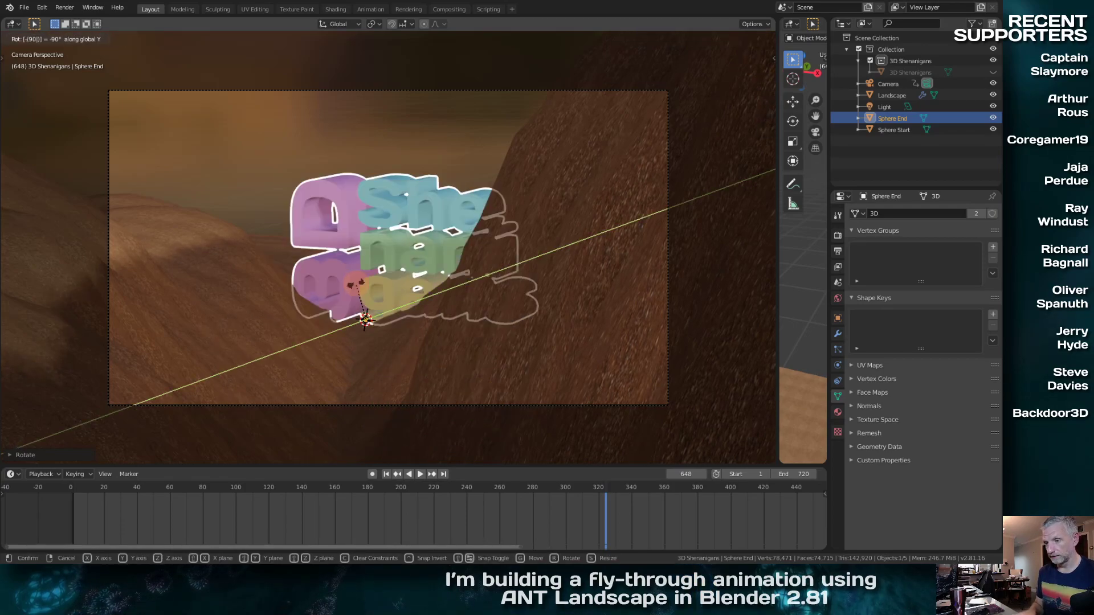
{"action": "key", "text": "Return"}
{"action": "mouse_move", "coordinate": [333, 277]}
{"action": "middle_mouse_down"}
{"action": "mouse_move", "coordinate": [467, 368]}
{"action": "mouse_move", "coordinate": [443, 399]}
{"action": "mouse_move", "coordinate": [251, 446]}
{"action": "mouse_move", "coordinate": [152, 417]}
{"action": "mouse_move", "coordinate": [119, 388]}
{"action": "mouse_move", "coordinate": [115, 350]}
{"action": "mouse_move", "coordinate": [268, 327]}
{"action": "mouse_move", "coordinate": [330, 285]}
{"action": "middle_mouse_up"}
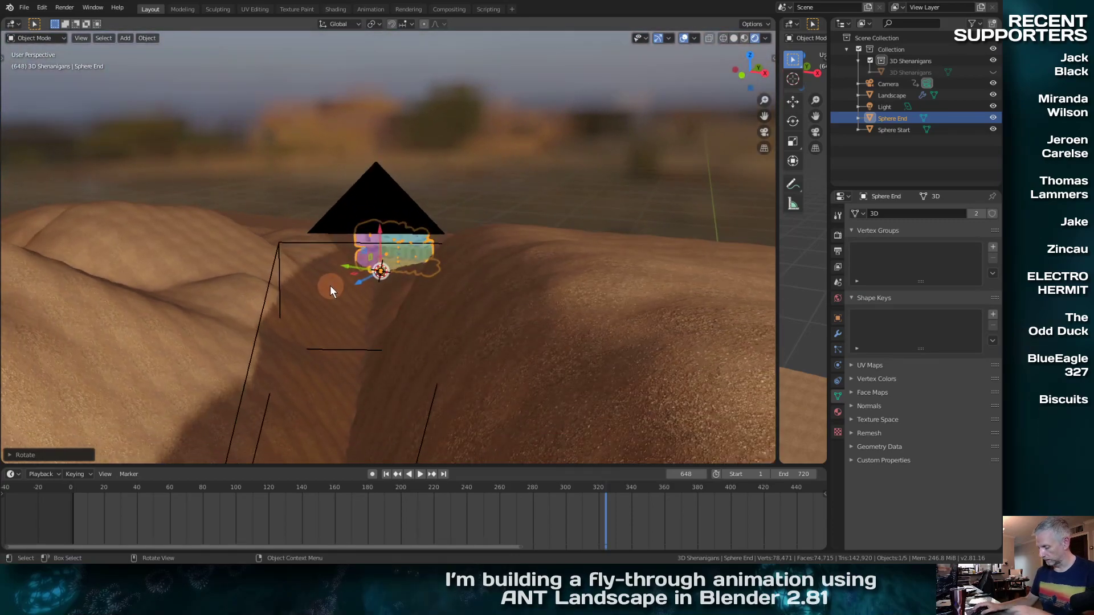
{"action": "key", "text": "KP_0"}
{"action": "key", "text": "r"}
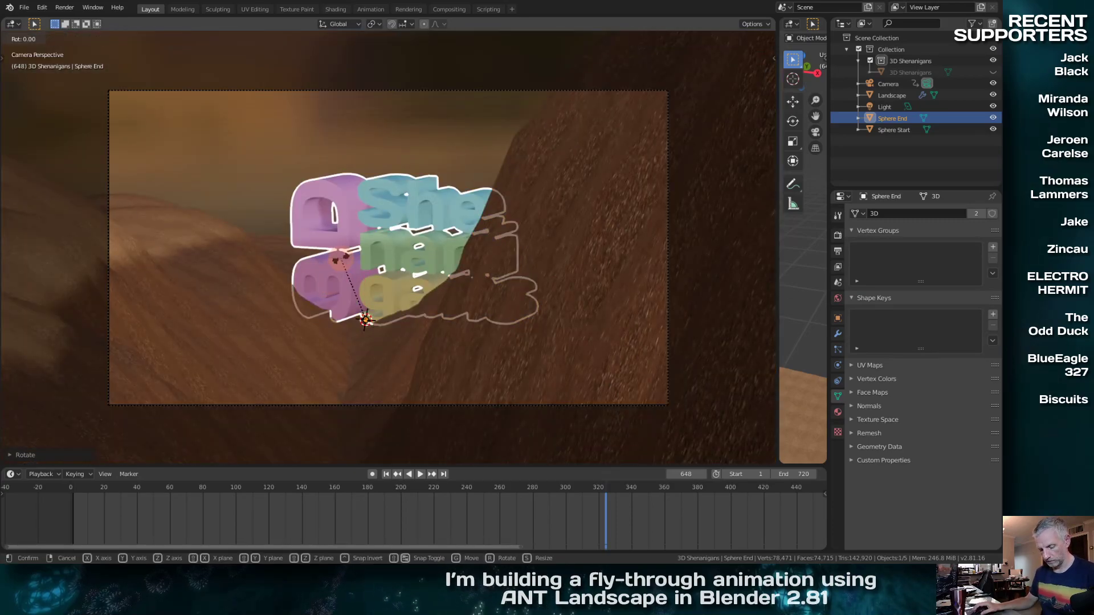
{"action": "key", "text": "x"}
{"action": "key", "text": "Escape"}
Rotate the lettering about 22 degrees around the global Z axis so that it faces the camera
{"action": "key", "text": "r"}
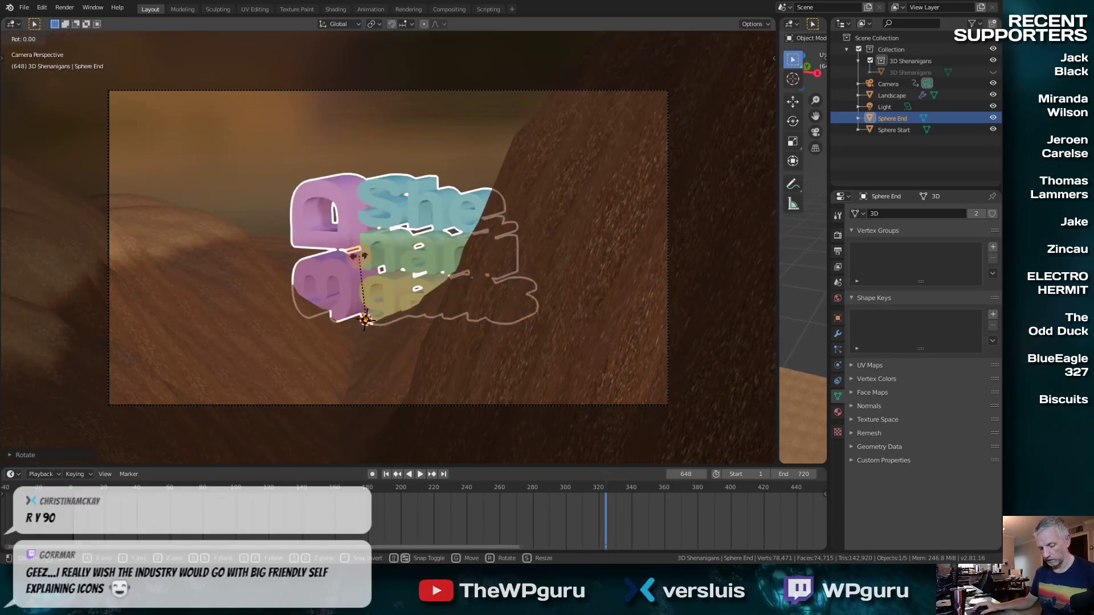
{"action": "key", "text": "z"}
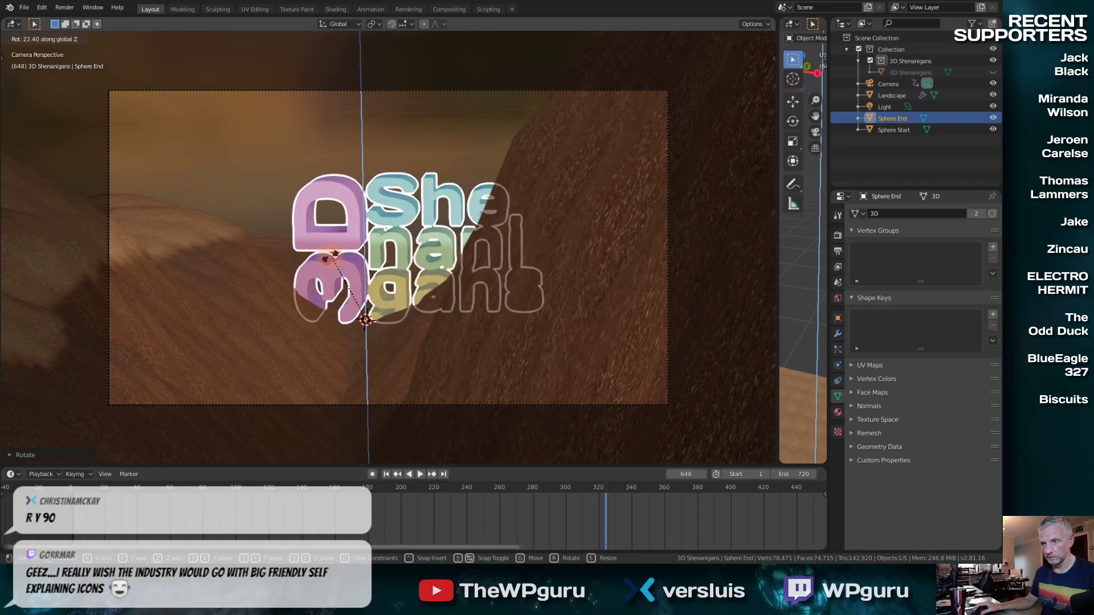
{"action": "key", "text": "Escape"}
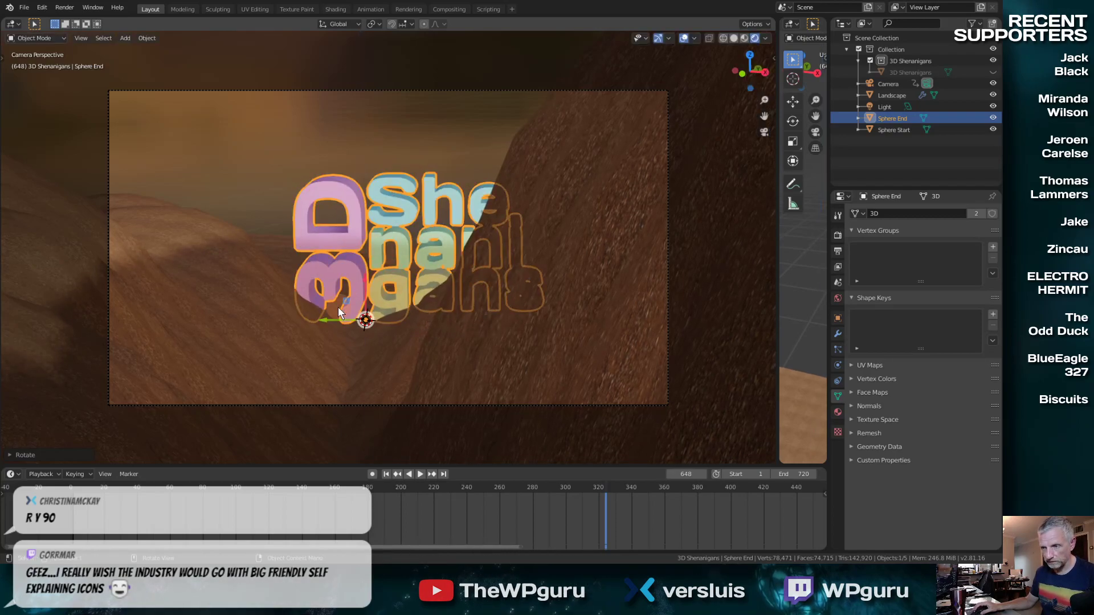
Move the lettering about 0.17 m along its local Y axis, toward the left slope in the camera view
{"action": "key", "text": "g"}
{"action": "key", "text": "y"}
{"action": "key", "text": "y"}
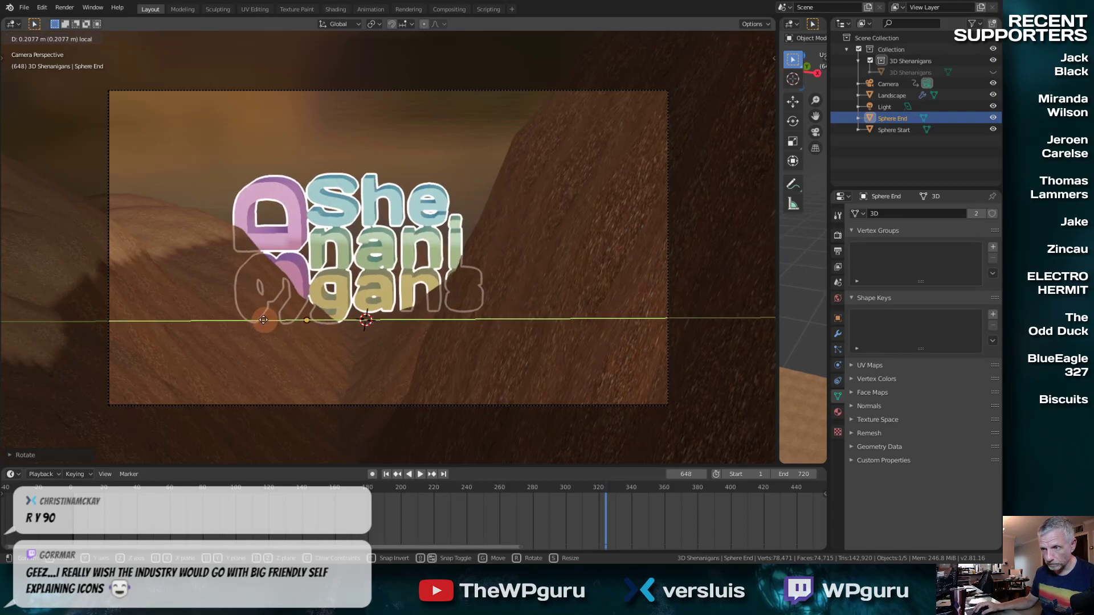
{"action": "left_click", "coordinate": [340, 359]}
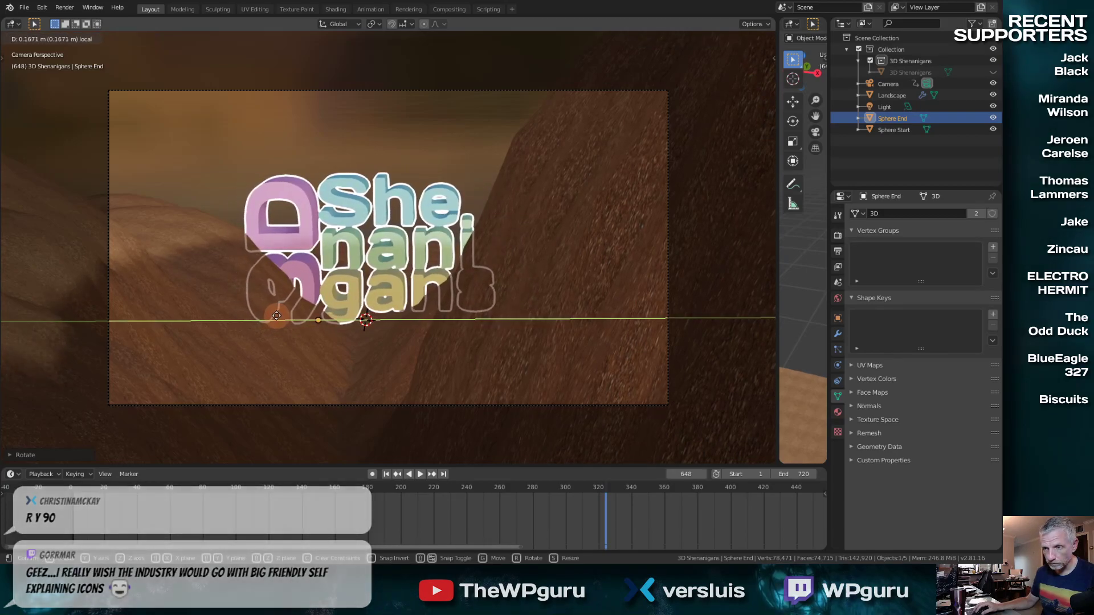
Raise the lettering along its local X axis so that it sits higher above the valley in the camera view
{"action": "mouse_move", "coordinate": [319, 327]}
{"action": "middle_mouse_down"}
{"action": "mouse_move", "coordinate": [272, 367]}
{"action": "mouse_move", "coordinate": [162, 377]}
{"action": "mouse_move", "coordinate": [52, 340]}
{"action": "mouse_move", "coordinate": [775, 366]}
{"action": "mouse_move", "coordinate": [40, 415]}
{"action": "mouse_move", "coordinate": [689, 315]}
{"action": "mouse_move", "coordinate": [479, 359]}
{"action": "mouse_move", "coordinate": [374, 325]}
{"action": "mouse_move", "coordinate": [317, 342]}
{"action": "mouse_move", "coordinate": [310, 334]}
{"action": "middle_mouse_up"}
{"action": "key", "text": "KP_0"}
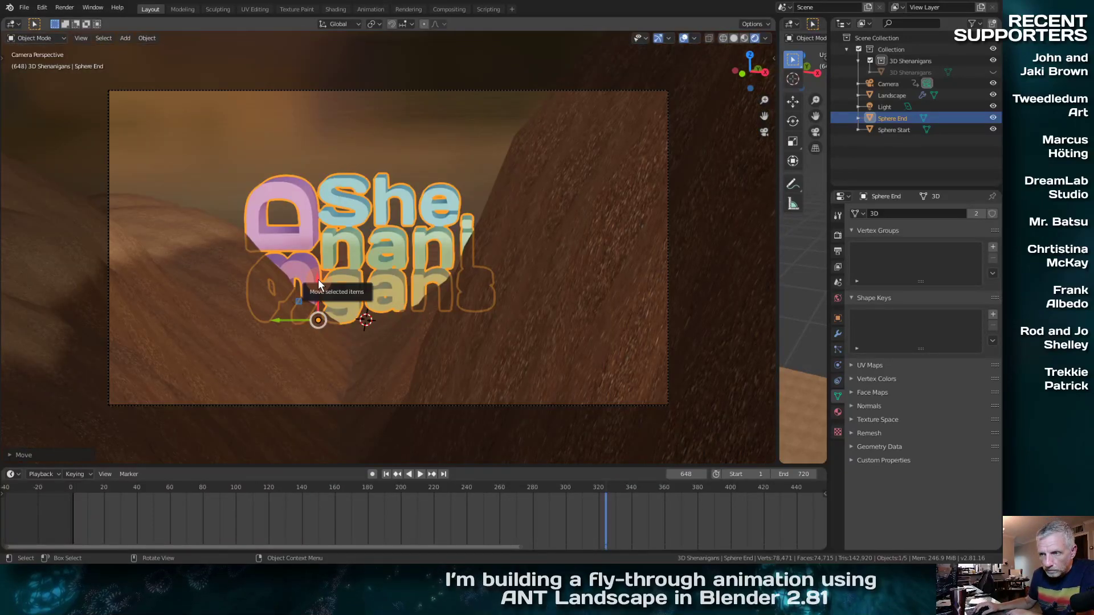
{"action": "key", "text": "g"}
{"action": "key", "text": "x"}
{"action": "key", "text": "x"}
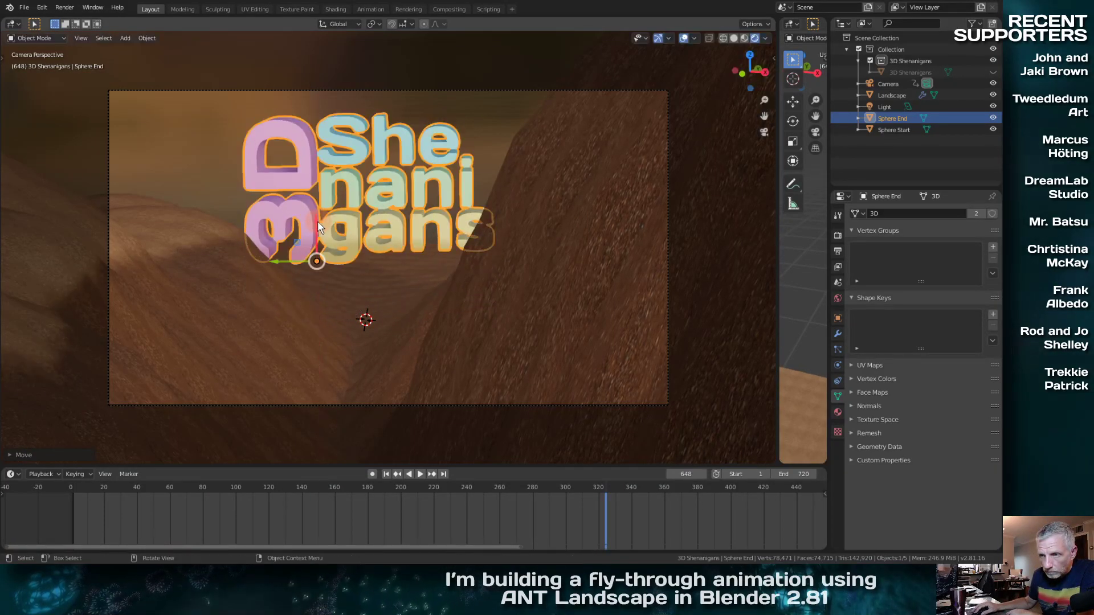
{"action": "left_click", "coordinate": [317, 221]}
Push the lettering about 1.26 m away from the camera along its local Z axis, toward the landscape's edge
{"action": "middle_click_drag", "start_coordinate": [317, 221], "coordinate": [226, 296]}
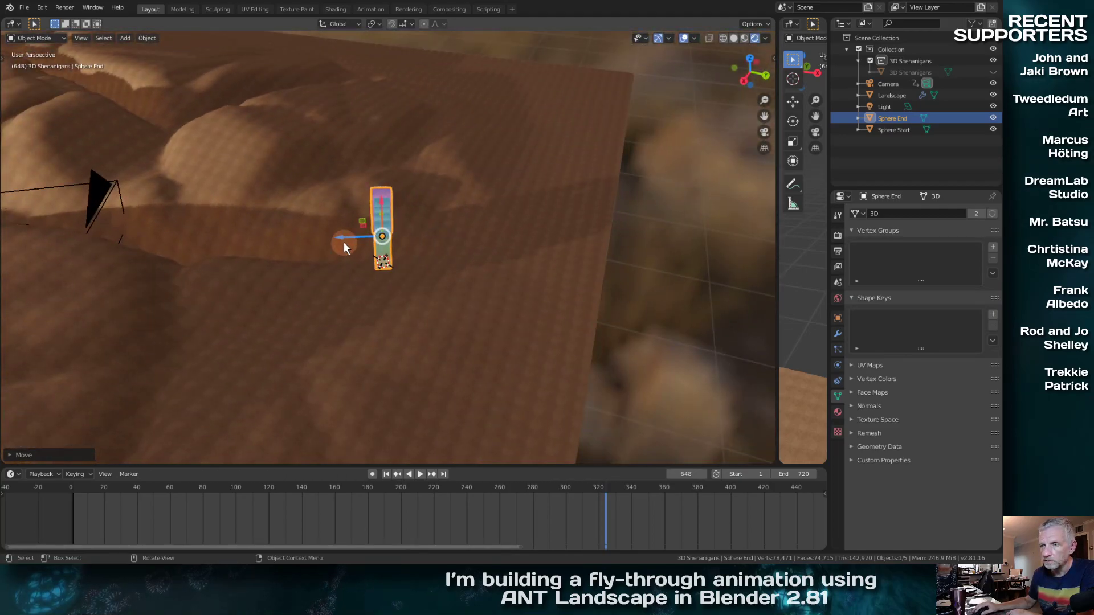
{"action": "key", "text": "g"}
{"action": "key", "text": "z"}
{"action": "key", "text": "z"}
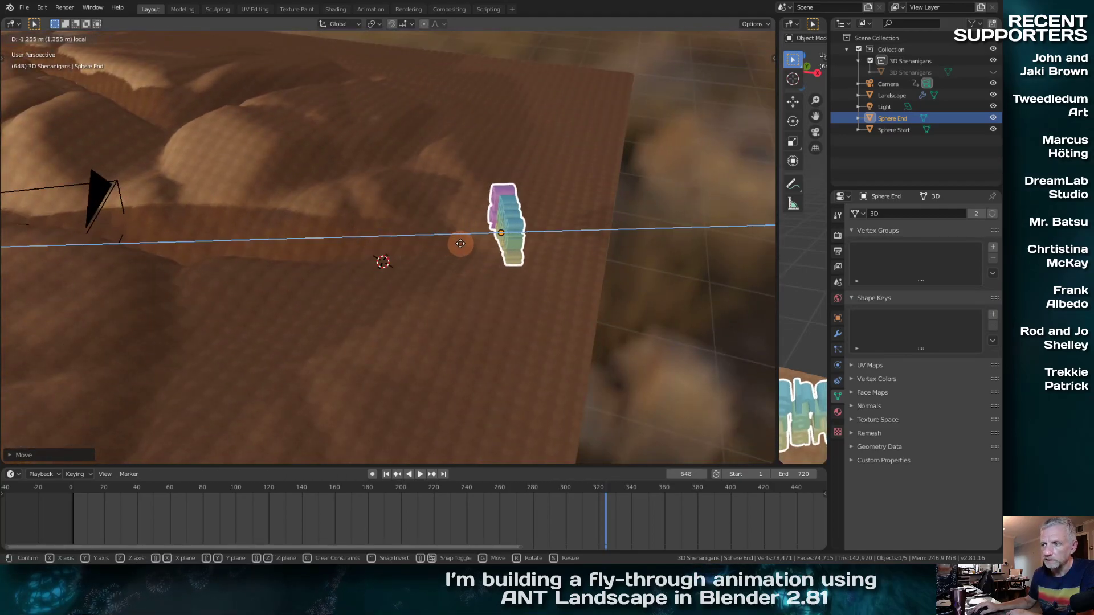
{"action": "left_click", "coordinate": [461, 244]}
Scale the lettering up uniformly at its new position near the landscape's edge
{"action": "middle_click_drag", "start_coordinate": [461, 244], "coordinate": [536, 230]}
{"action": "key", "text": "s"}
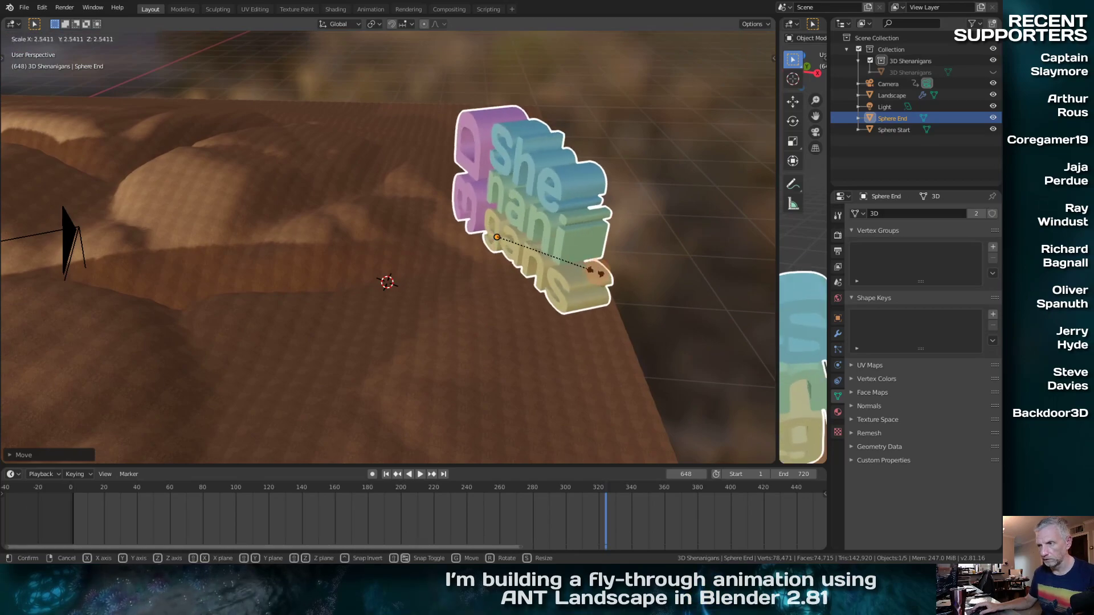
{"action": "left_click", "coordinate": [480, 286]}
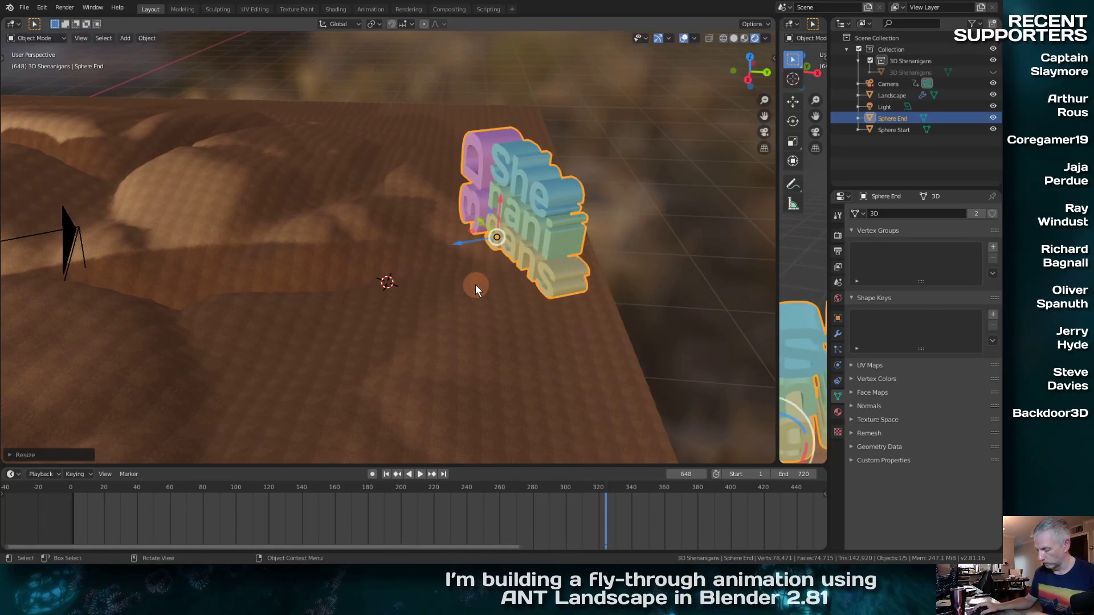
In the camera view, lower the enlarged lettering along local X and shift it along local Y over the valley opening
{"action": "key", "text": "KP_0"}
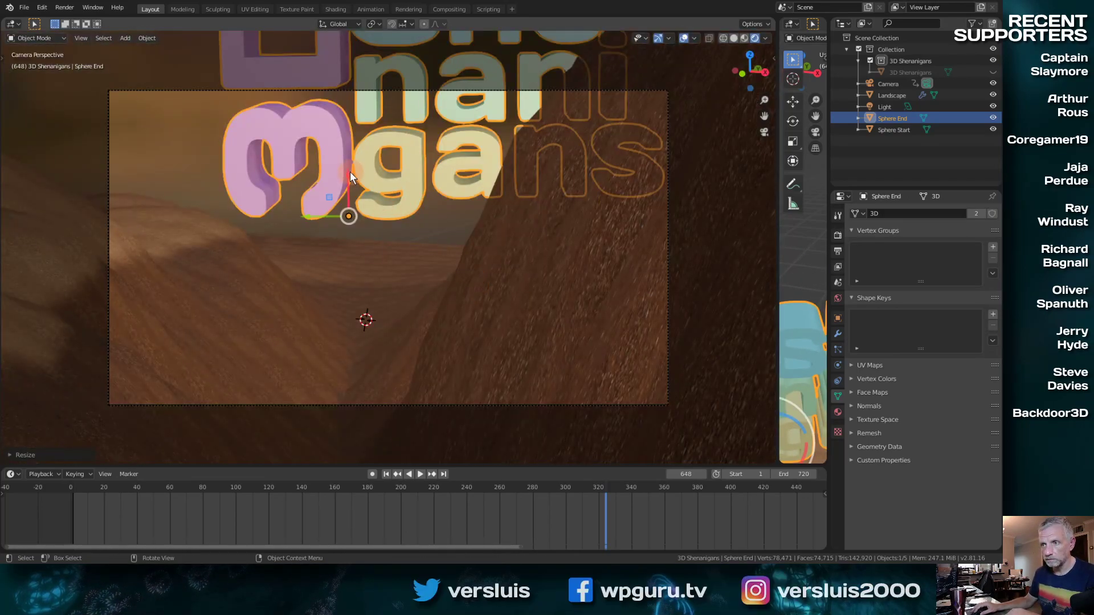
{"action": "key", "text": "g"}
{"action": "key", "text": "x"}
{"action": "key", "text": "x"}
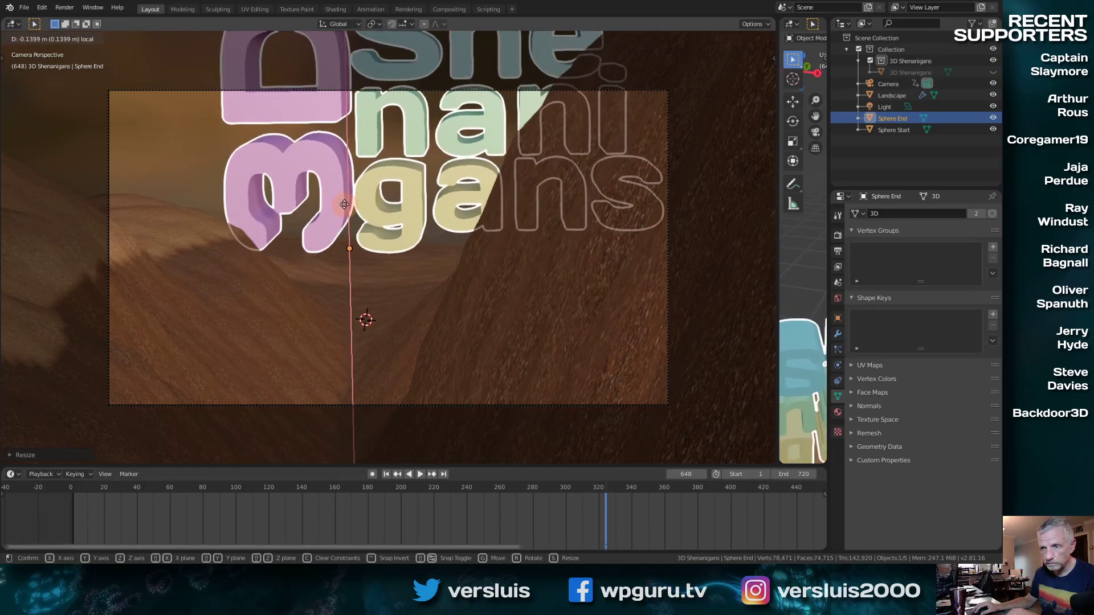
{"action": "left_click", "coordinate": [309, 252]}
{"action": "key", "text": "g"}
{"action": "key", "text": "y"}
{"action": "key", "text": "y"}
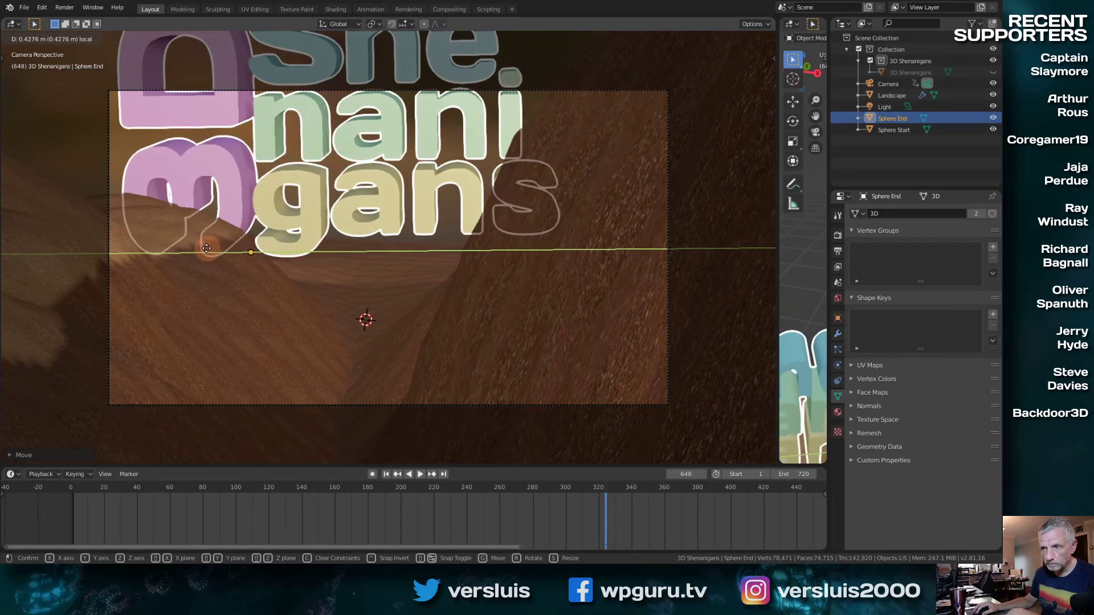
{"action": "left_click", "coordinate": [225, 237]}
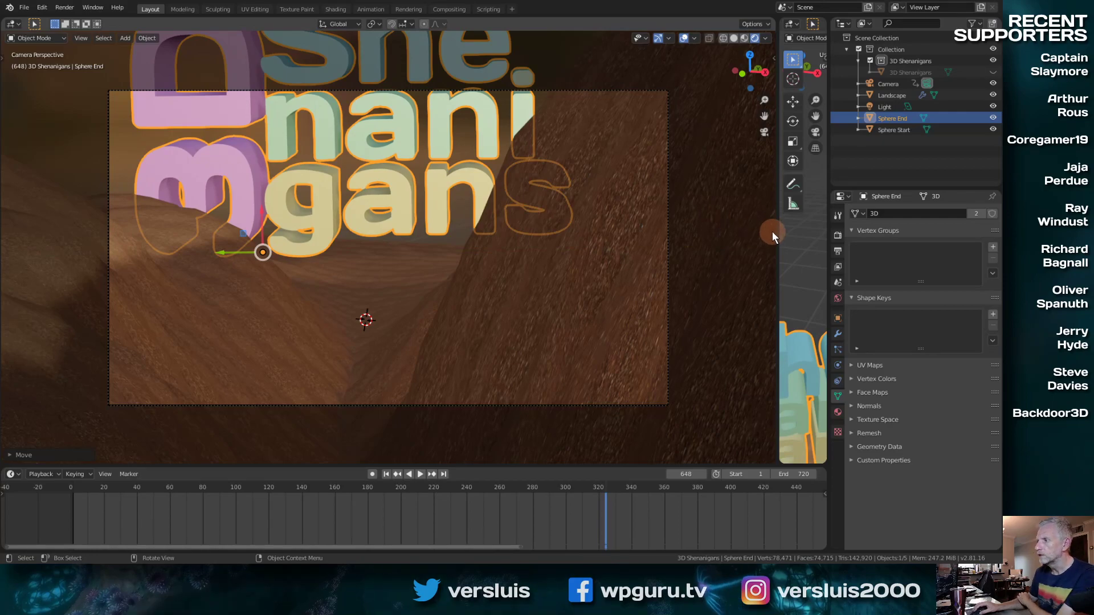
Move the lettering along its local Z axis toward the landscape's edge, then lower it slightly along local X
{"action": "left_click_drag", "start_coordinate": [775, 232], "coordinate": [394, 255]}
{"action": "middle_click_drag", "start_coordinate": [589, 269], "coordinate": [479, 51]}
{"action": "mouse_move", "coordinate": [503, 261]}
{"action": "middle_mouse_down", "text": "shift"}
{"action": "mouse_move", "coordinate": [495, 230]}
{"action": "mouse_move", "coordinate": [468, 268]}
{"action": "mouse_move", "coordinate": [498, 275]}
{"action": "middle_mouse_up", "text": "shift"}
{"action": "key", "text": "g"}
{"action": "key", "text": "z"}
{"action": "key", "text": "z"}
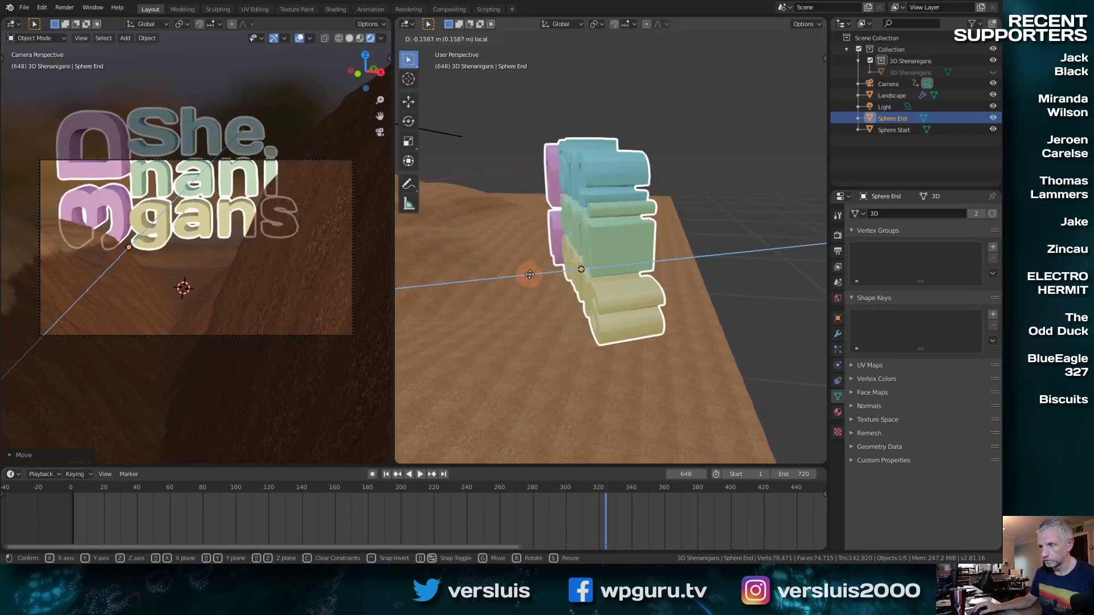
{"action": "left_click", "coordinate": [577, 265]}
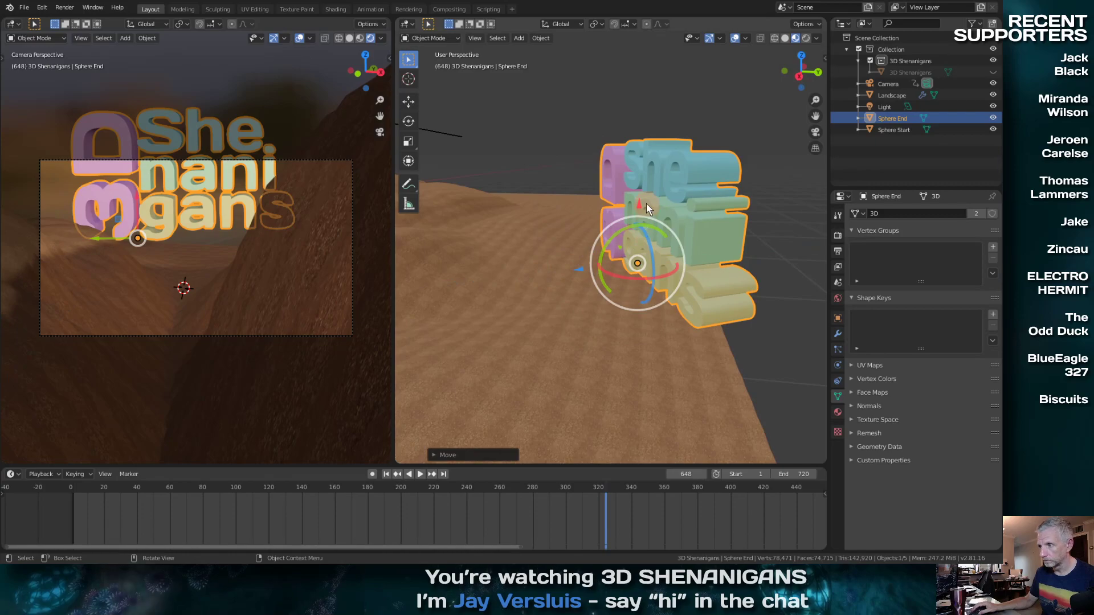
{"action": "left_click_drag", "start_coordinate": [646, 206], "coordinate": [642, 221]}
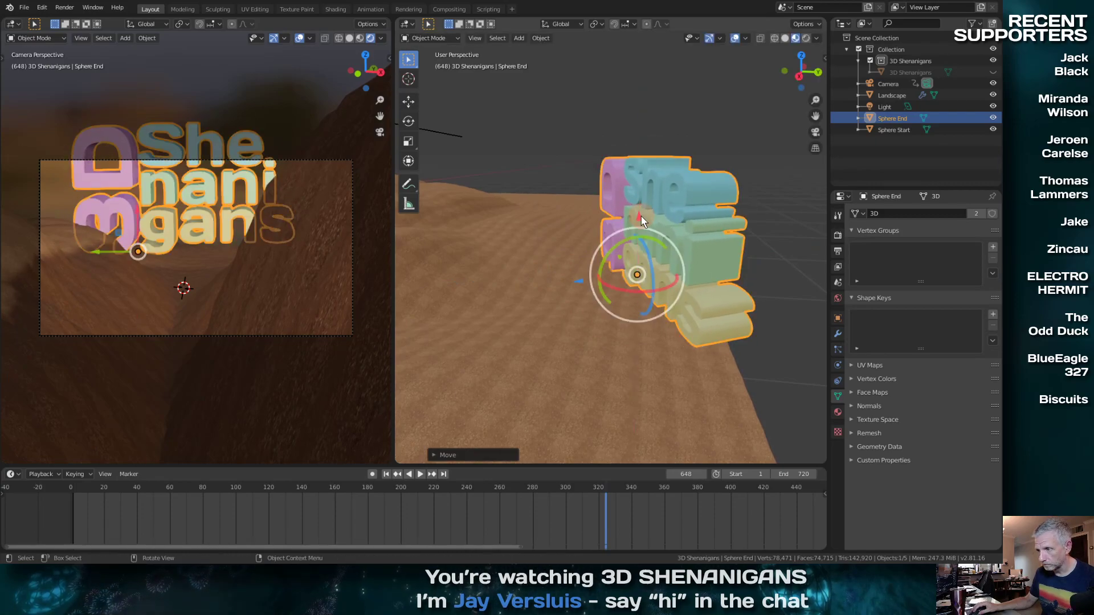
Rotate the lettering about 15° around its local Y axis and scale it down uniformly to about 0.9
{"action": "middle_click_drag", "start_coordinate": [642, 221], "coordinate": [773, 216]}
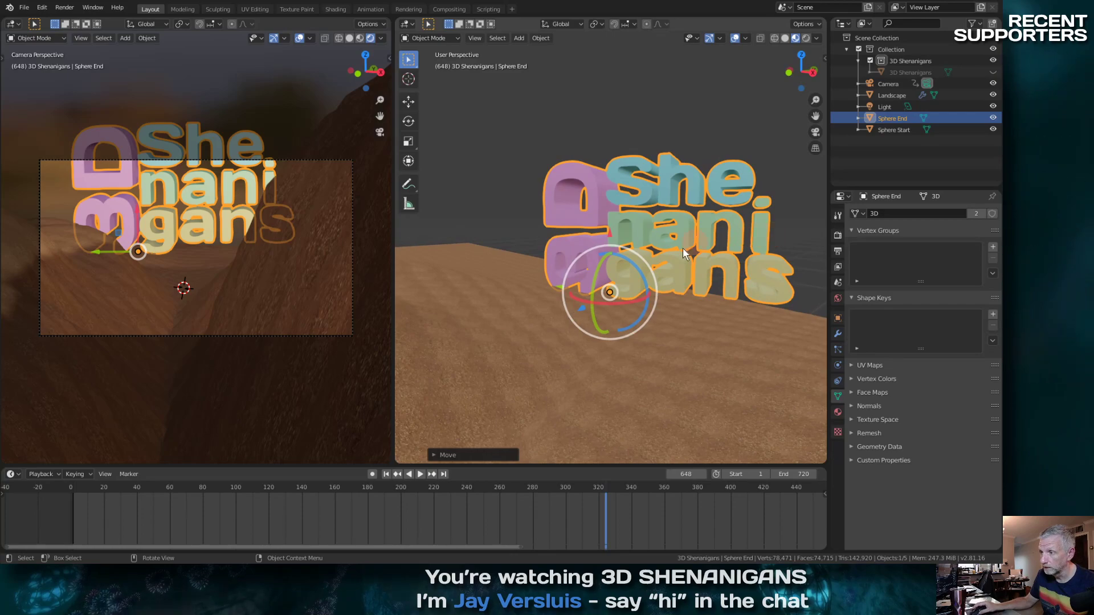
{"action": "key", "text": "r"}
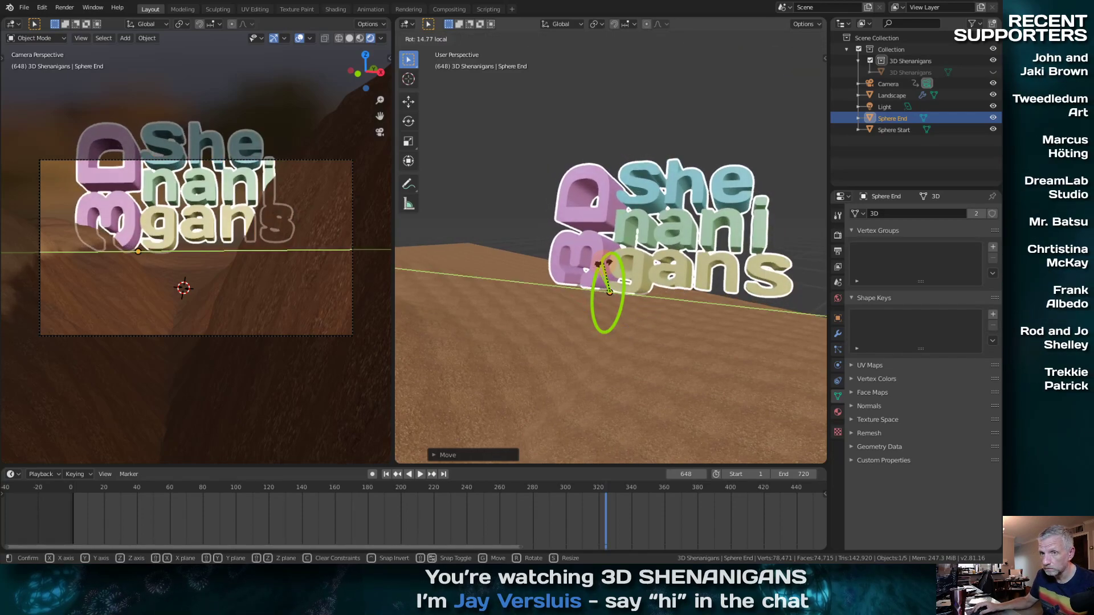
{"action": "left_click", "coordinate": [620, 258]}
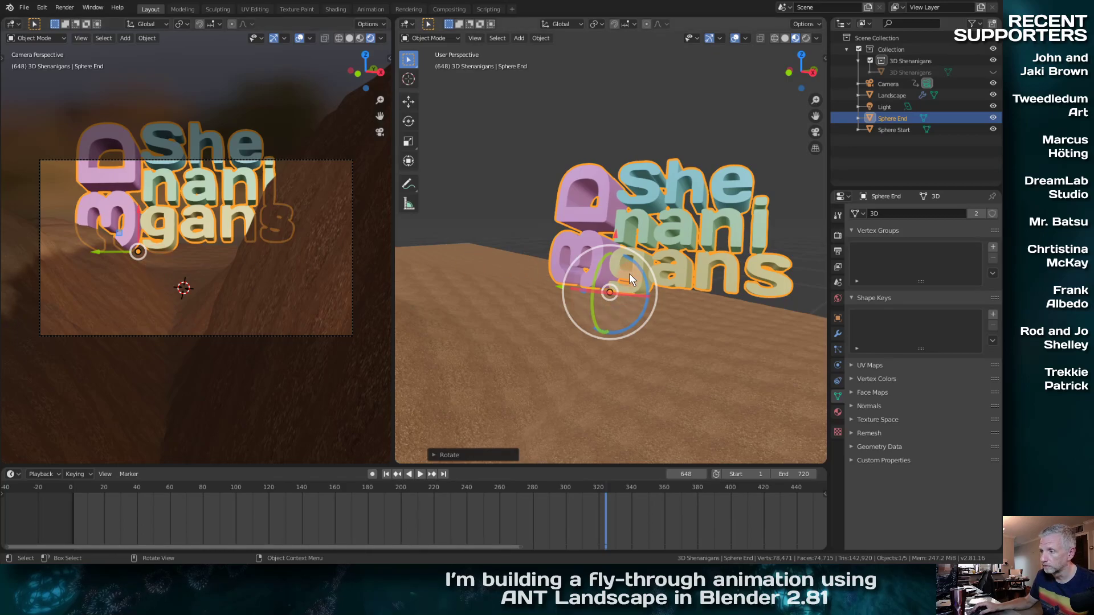
{"action": "key", "text": "s"}
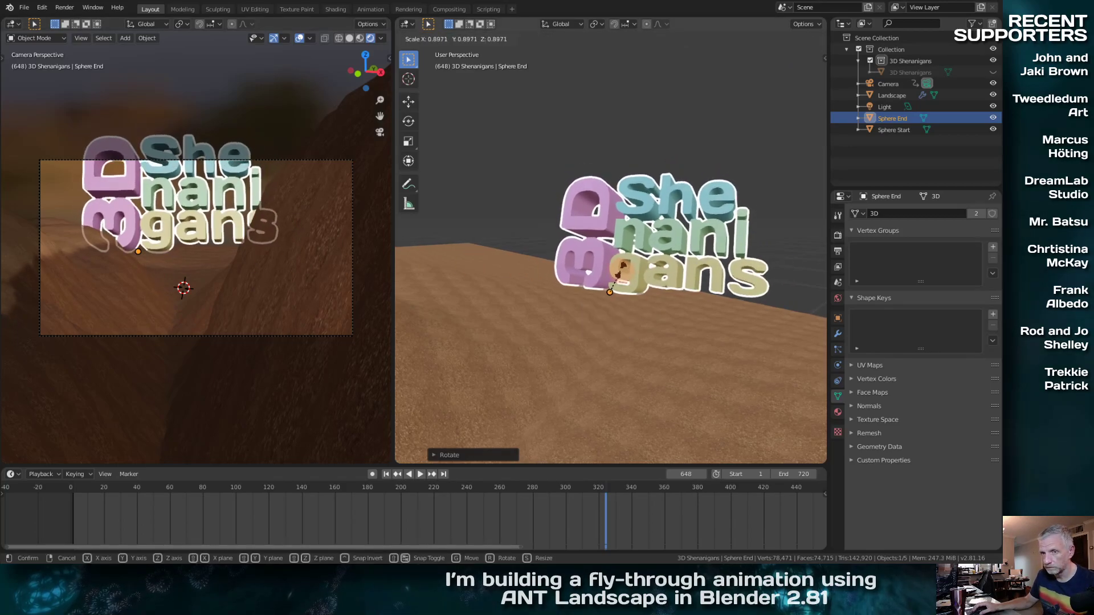
{"action": "left_click", "coordinate": [611, 261]}
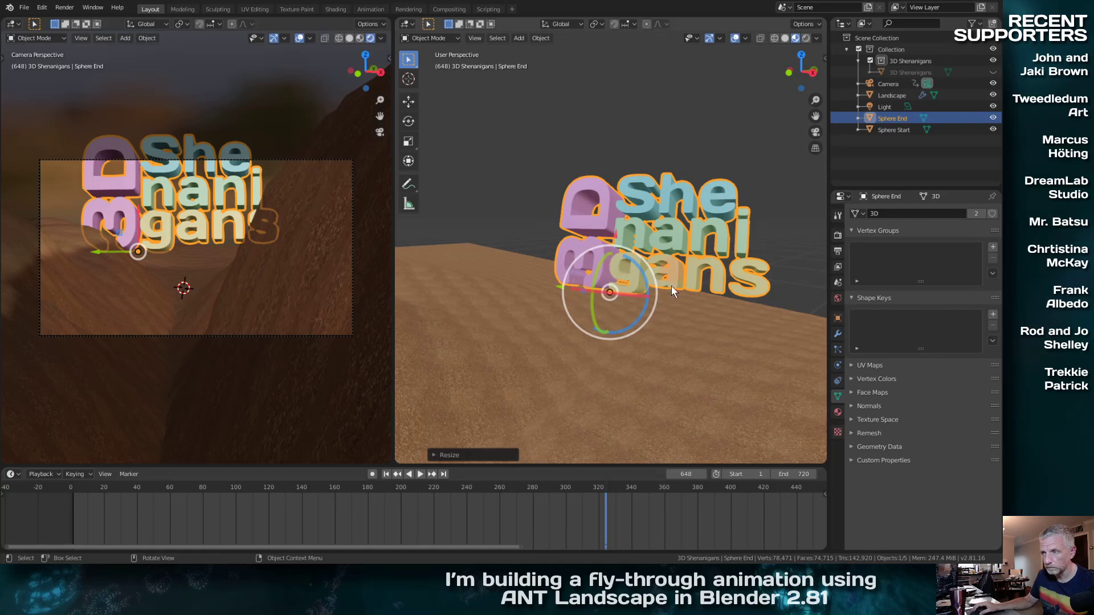
At the last frame, 720, rotate the camera on its local axes until the whole lettering fits within the frame
{"action": "left_click", "coordinate": [878, 83]}
{"action": "left_click", "coordinate": [444, 474]}
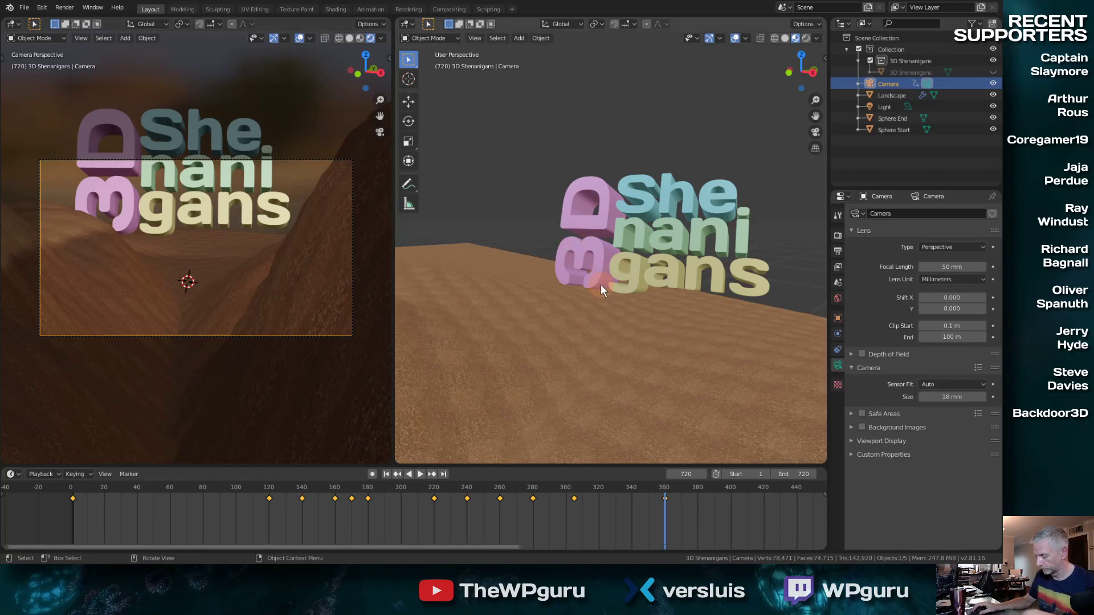
{"action": "key", "text": "KP_0"}
{"action": "key", "text": "KP_Decimal"}
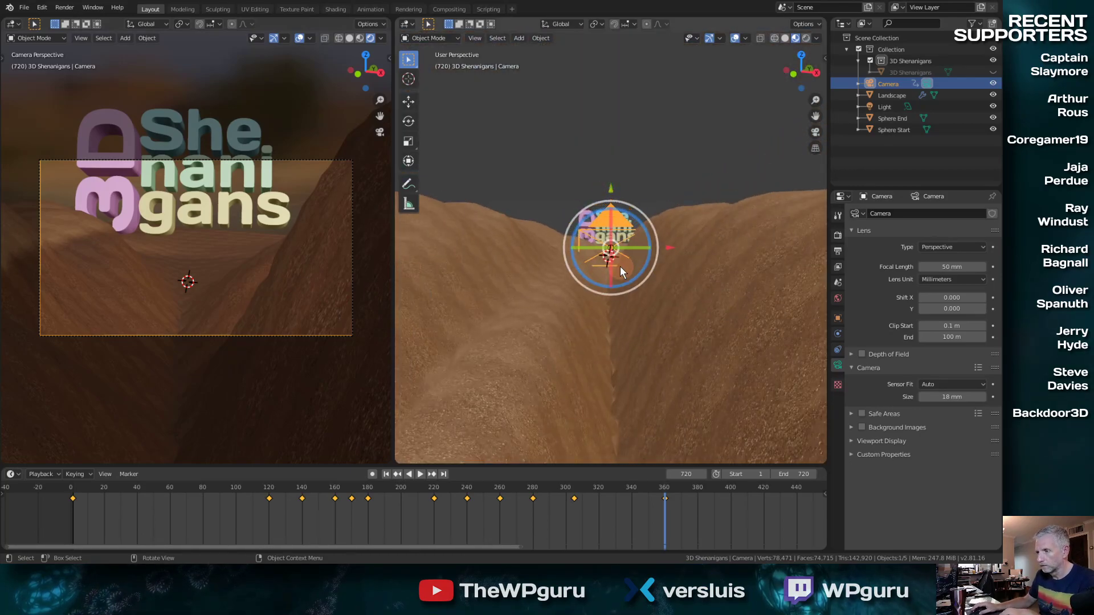
{"action": "middle_click_drag", "start_coordinate": [620, 266], "coordinate": [555, 259]}
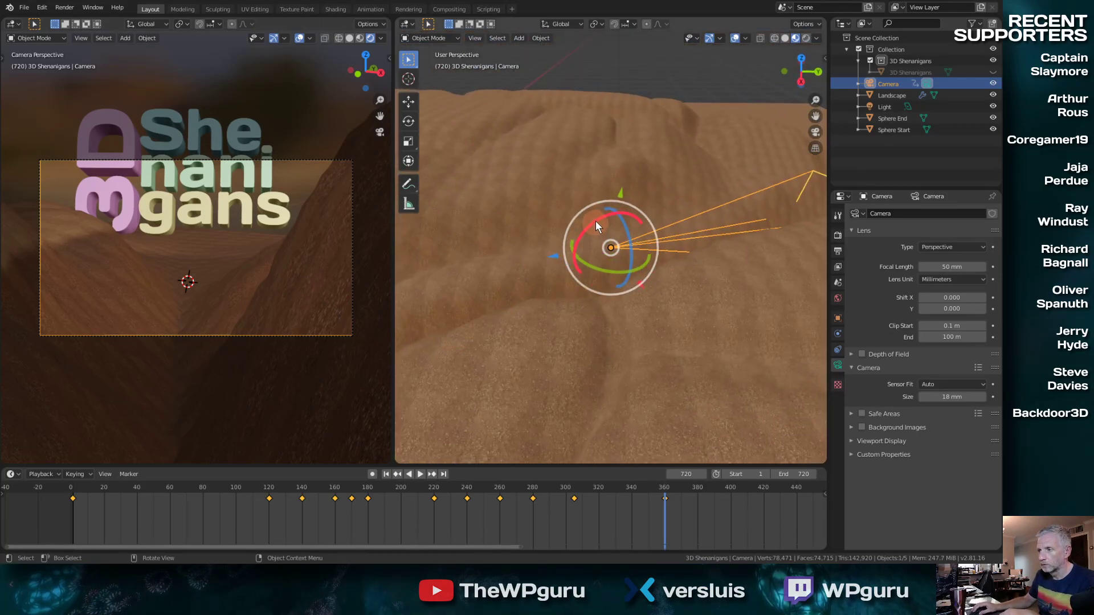
{"action": "left_click_drag", "start_coordinate": [596, 221], "coordinate": [596, 224]}
{"action": "left_click_drag", "start_coordinate": [602, 271], "coordinate": [603, 270]}
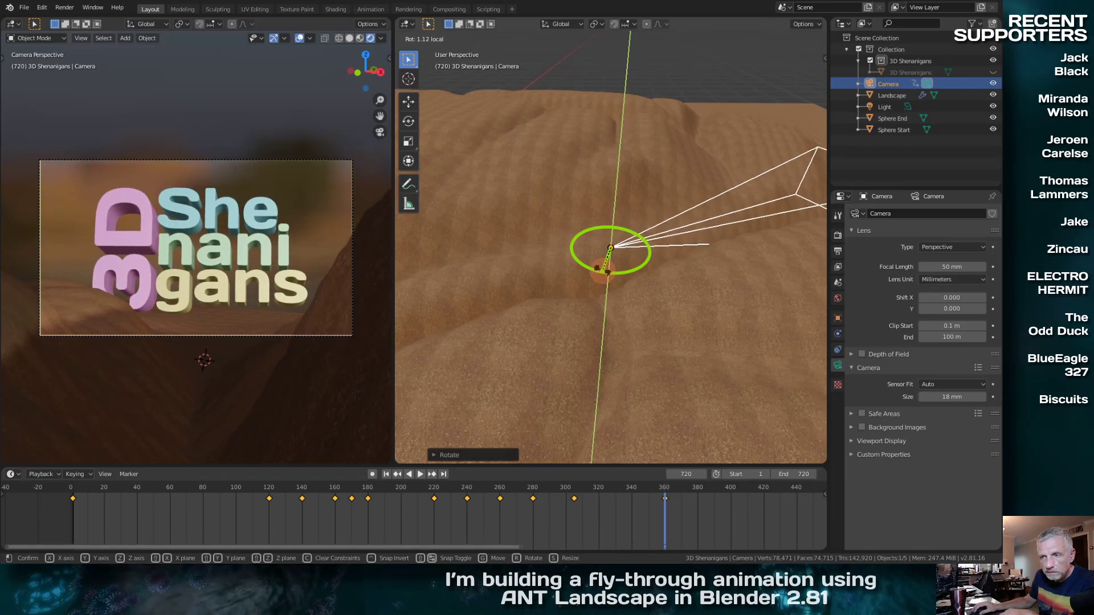
{"action": "left_click_drag", "start_coordinate": [604, 270], "coordinate": [603, 271]}
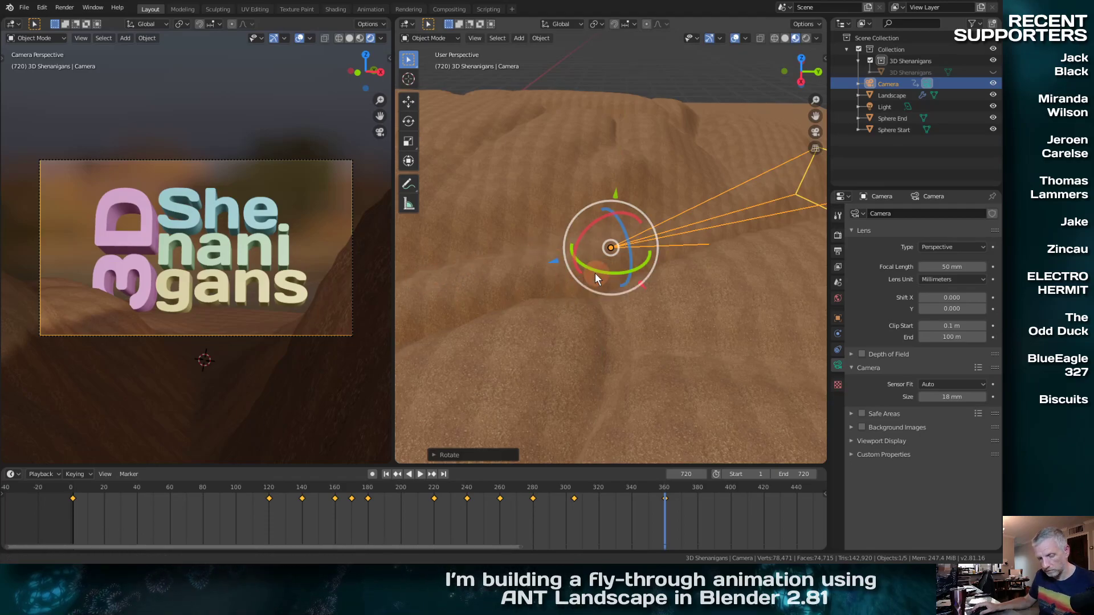
Shift the lettering about 0.09 m along its local Y axis to centre it better in the camera frame
{"action": "scroll", "coordinate": [595, 272], "scroll_direction": "down", "scroll_amount": 3}
{"action": "scroll", "coordinate": [571, 290], "scroll_direction": "down", "scroll_amount": 2}
{"action": "middle_click_drag", "start_coordinate": [571, 289], "coordinate": [422, 332], "text": "shift"}
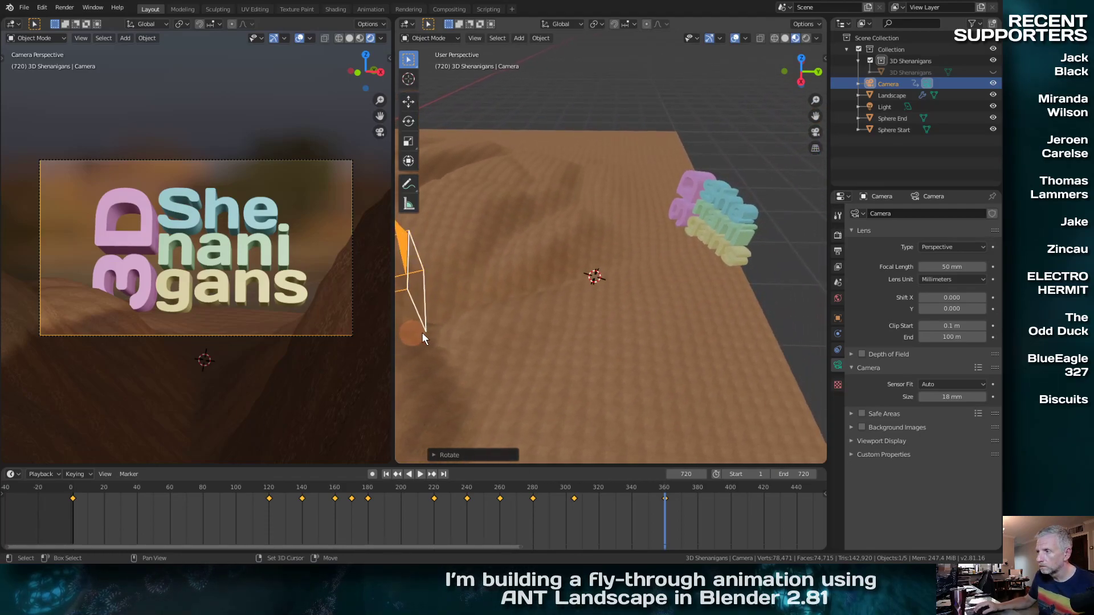
{"action": "middle_click_drag", "start_coordinate": [642, 282], "coordinate": [744, 348]}
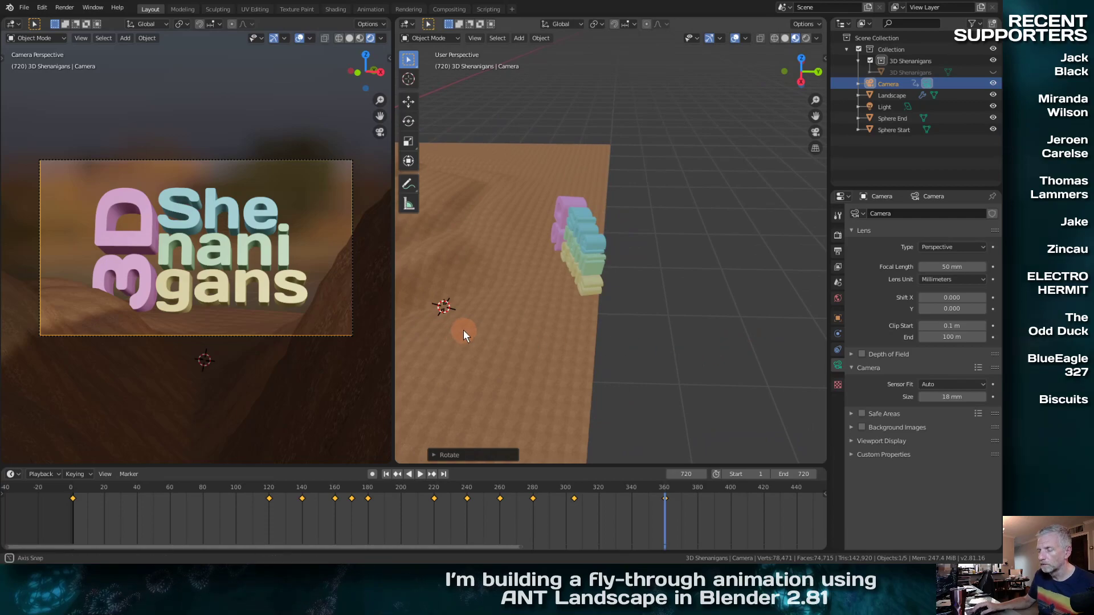
{"action": "middle_click_drag", "start_coordinate": [463, 330], "coordinate": [456, 306]}
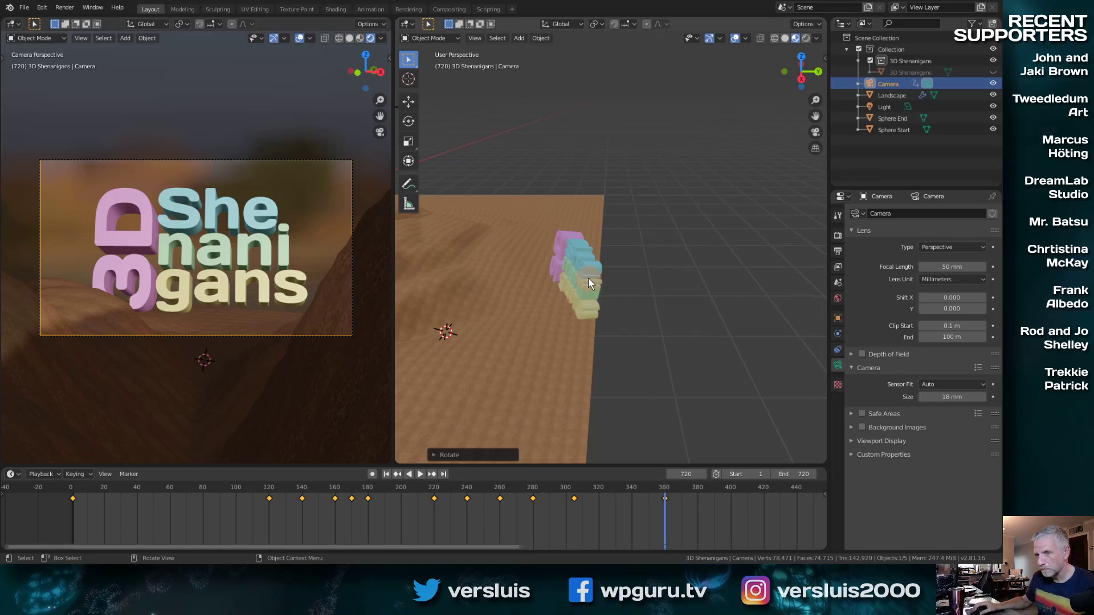
{"action": "left_click", "coordinate": [588, 278]}
{"action": "middle_click_drag", "start_coordinate": [596, 344], "coordinate": [754, 335]}
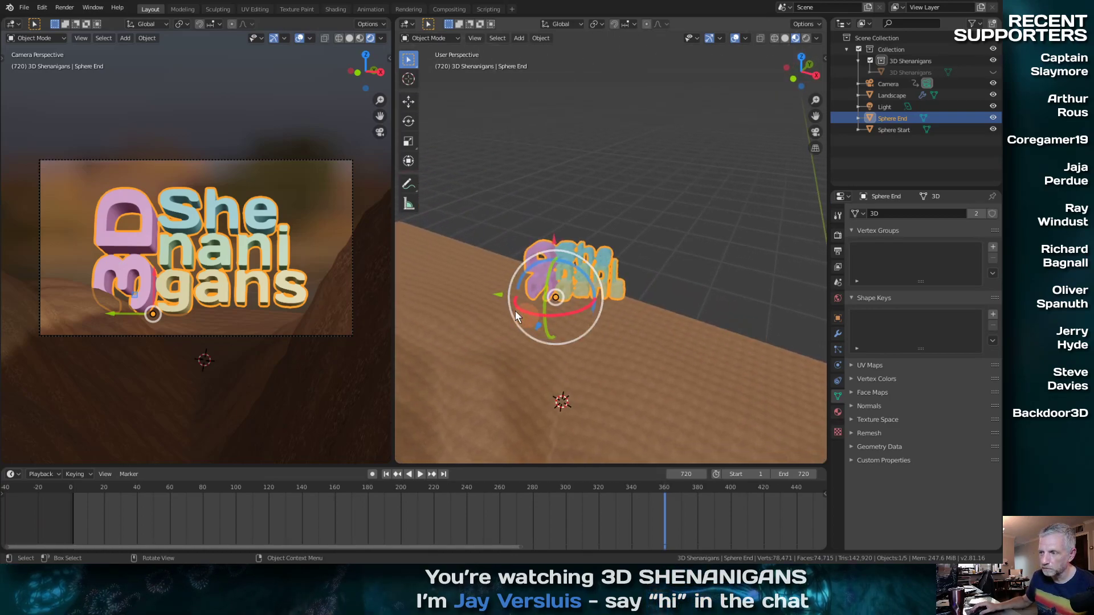
{"action": "key", "text": "g"}
{"action": "key", "text": "y"}
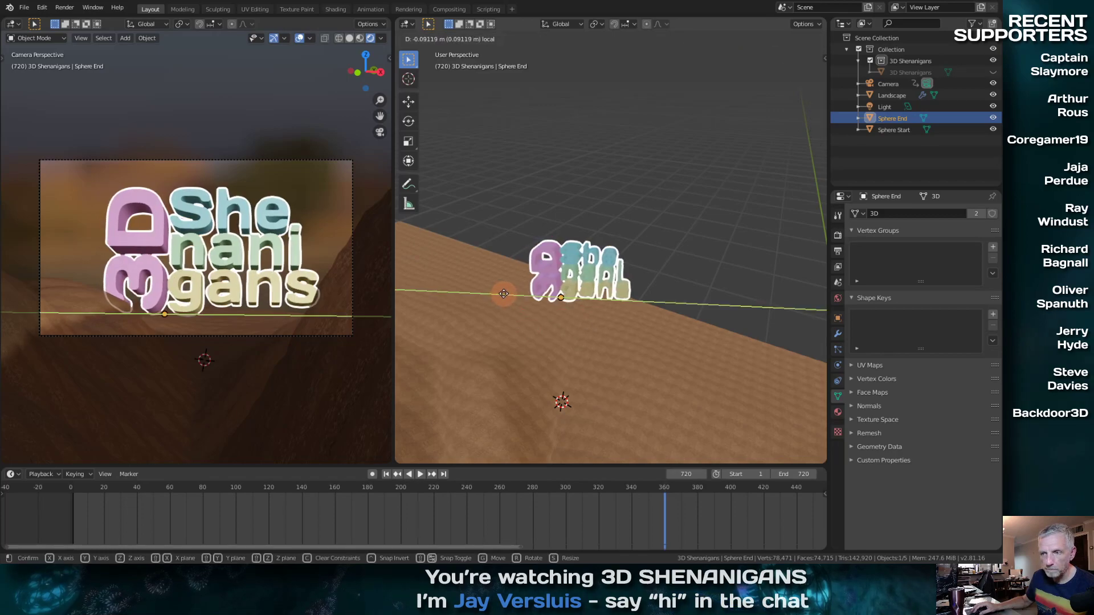
{"action": "left_click", "coordinate": [502, 294]}
Push the lettering slightly away from the camera along local Z and raise it about 0.03 m along local X
{"action": "middle_click_drag", "start_coordinate": [502, 293], "coordinate": [508, 319]}
{"action": "key", "text": "g"}
{"action": "key", "text": "z"}
{"action": "key", "text": "z"}
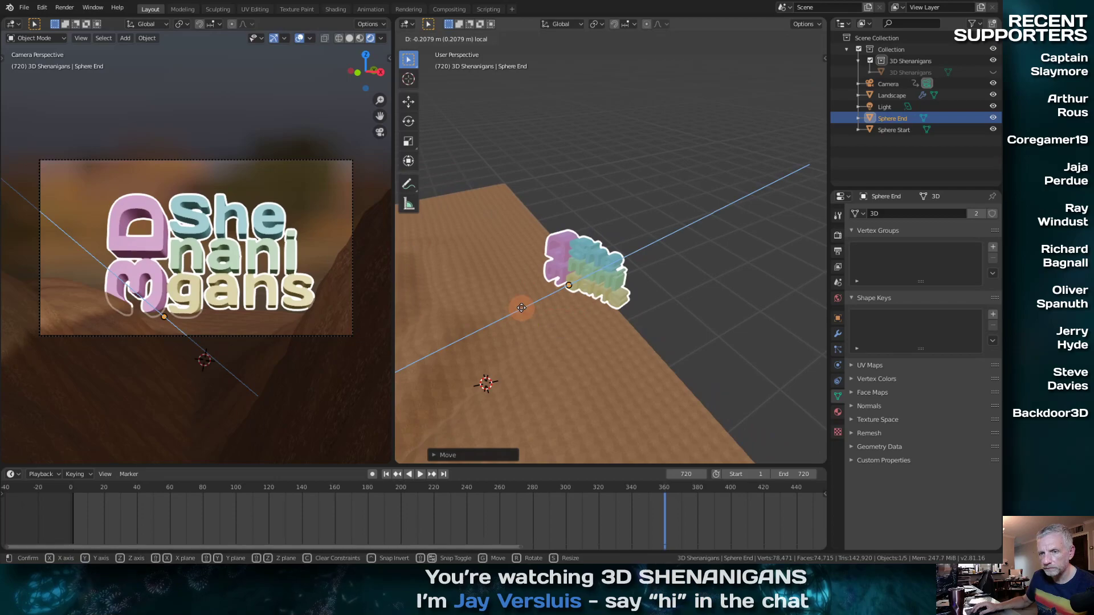
{"action": "left_click", "coordinate": [519, 310]}
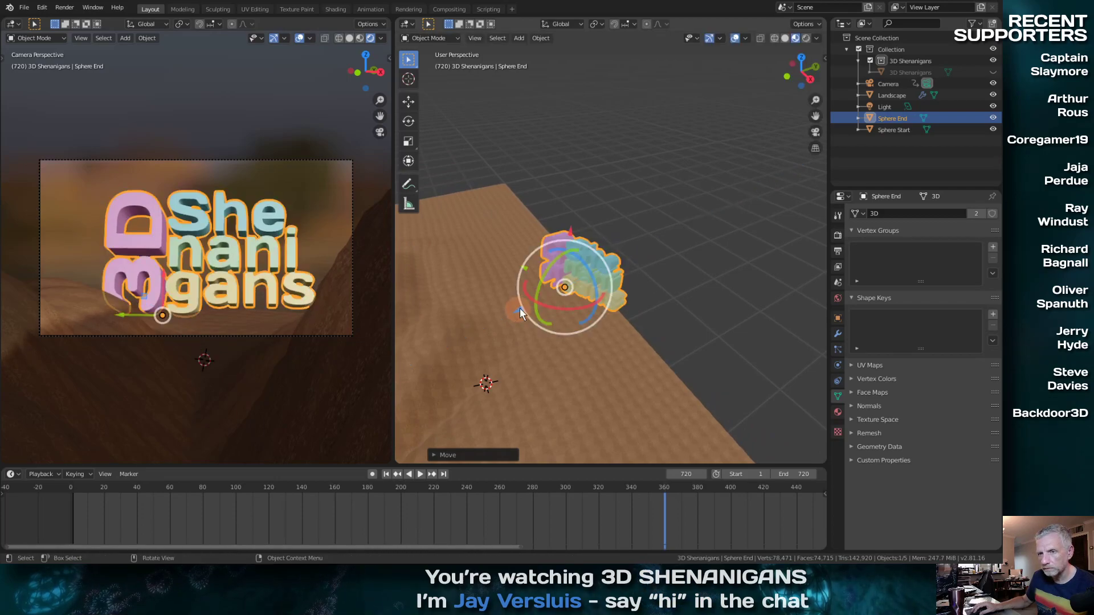
{"action": "key", "text": "g"}
{"action": "key", "text": "x"}
{"action": "key", "text": "x"}
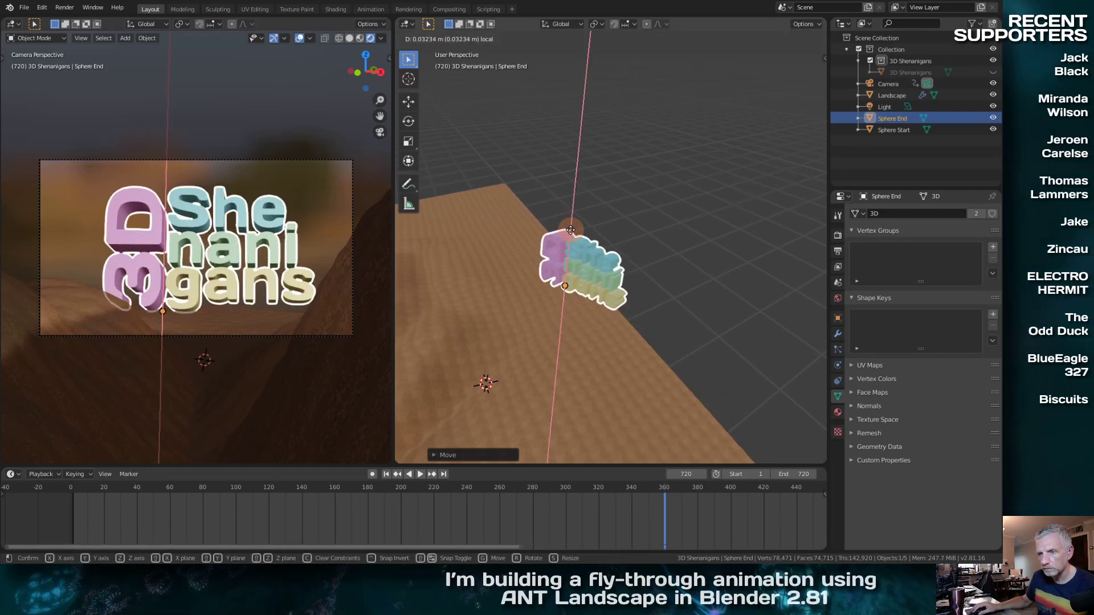
{"action": "left_click", "coordinate": [570, 229]}
Examine the selected landscape's full extent and where its edge lies relative to the lettering and camera
{"action": "middle_click_drag", "start_coordinate": [641, 317], "coordinate": [540, 347]}
{"action": "left_click", "coordinate": [572, 352]}
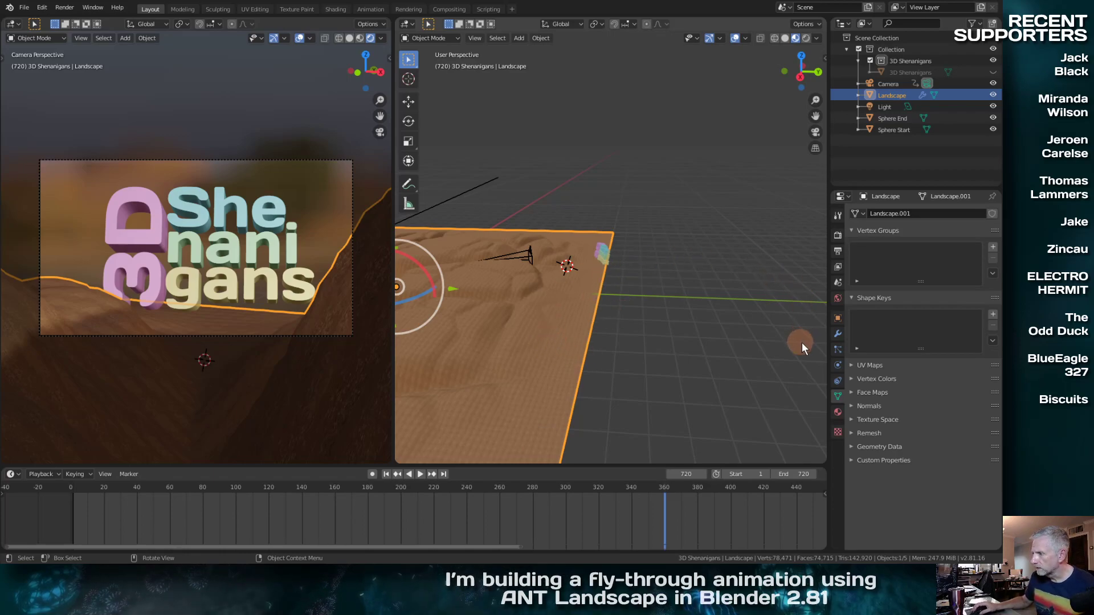
{"action": "scroll", "coordinate": [538, 354], "scroll_direction": "down", "scroll_amount": 4}
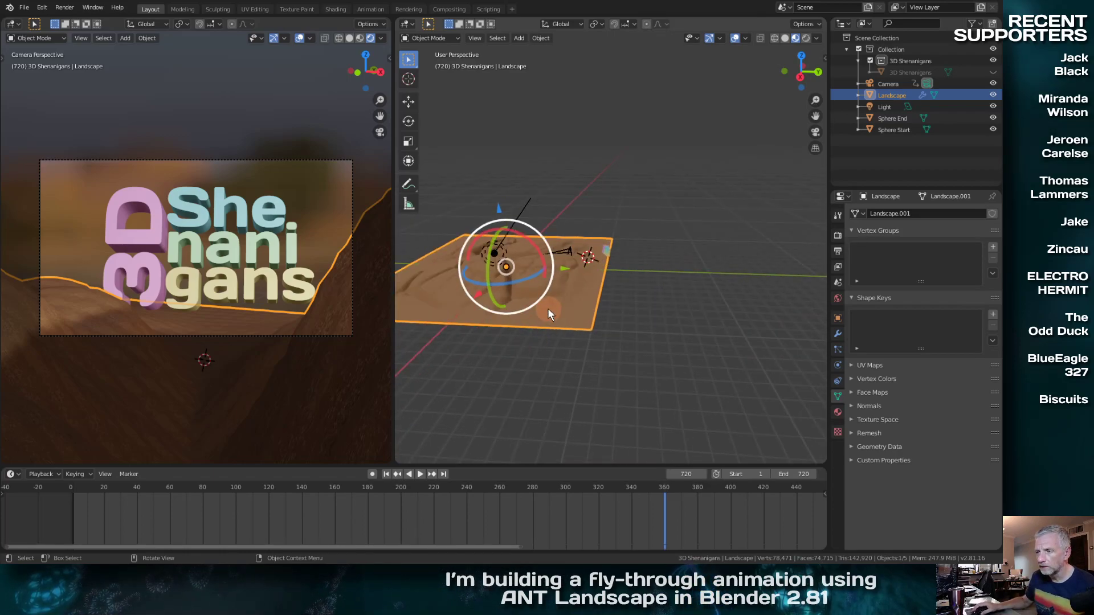
{"action": "middle_click_drag", "start_coordinate": [549, 309], "coordinate": [651, 316]}
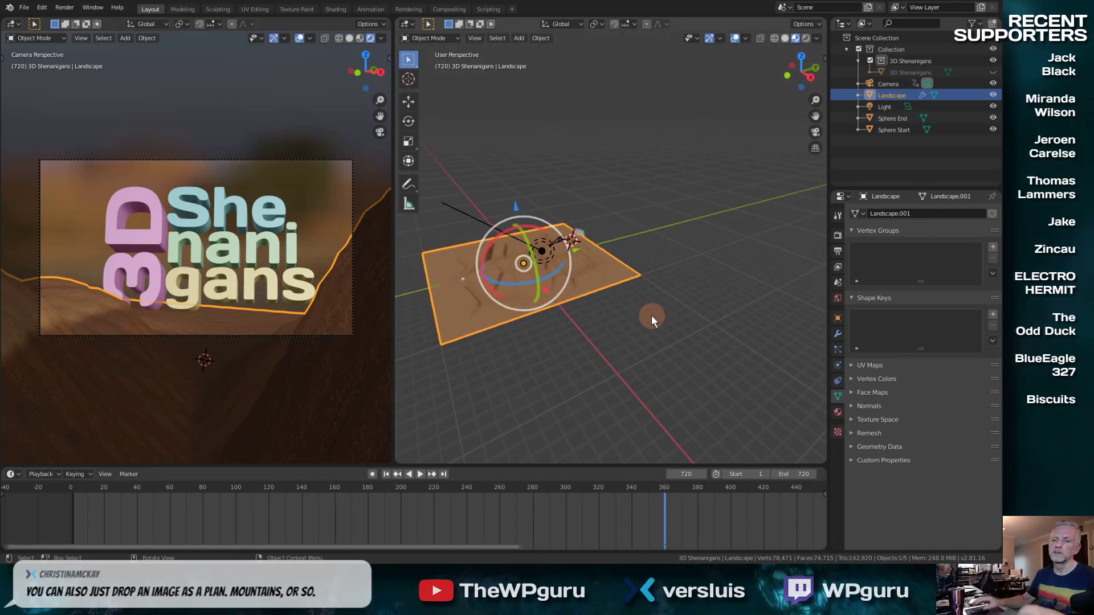
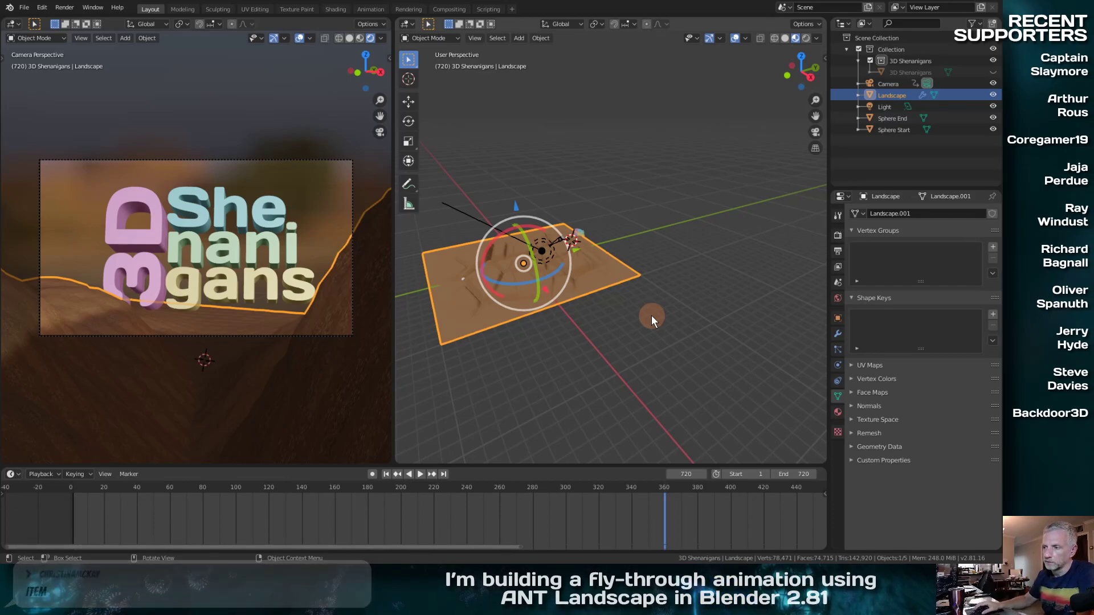
{"action": "mouse_move", "coordinate": [658, 327]}
{"action": "middle_mouse_down"}
{"action": "mouse_move", "coordinate": [590, 335]}
{"action": "mouse_move", "coordinate": [622, 317]}
{"action": "mouse_move", "coordinate": [673, 327]}
{"action": "mouse_move", "coordinate": [657, 326]}
{"action": "middle_mouse_up"}
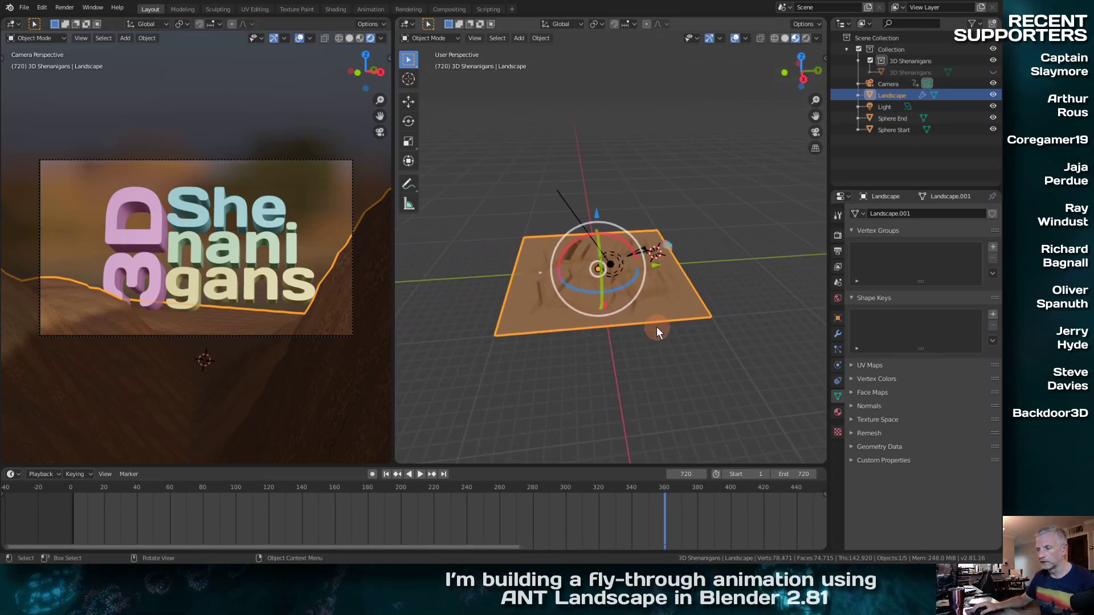
{"action": "scroll", "coordinate": [655, 324], "scroll_direction": "up", "scroll_amount": 3}
{"action": "scroll", "coordinate": [656, 324], "scroll_direction": "up", "scroll_amount": 2}
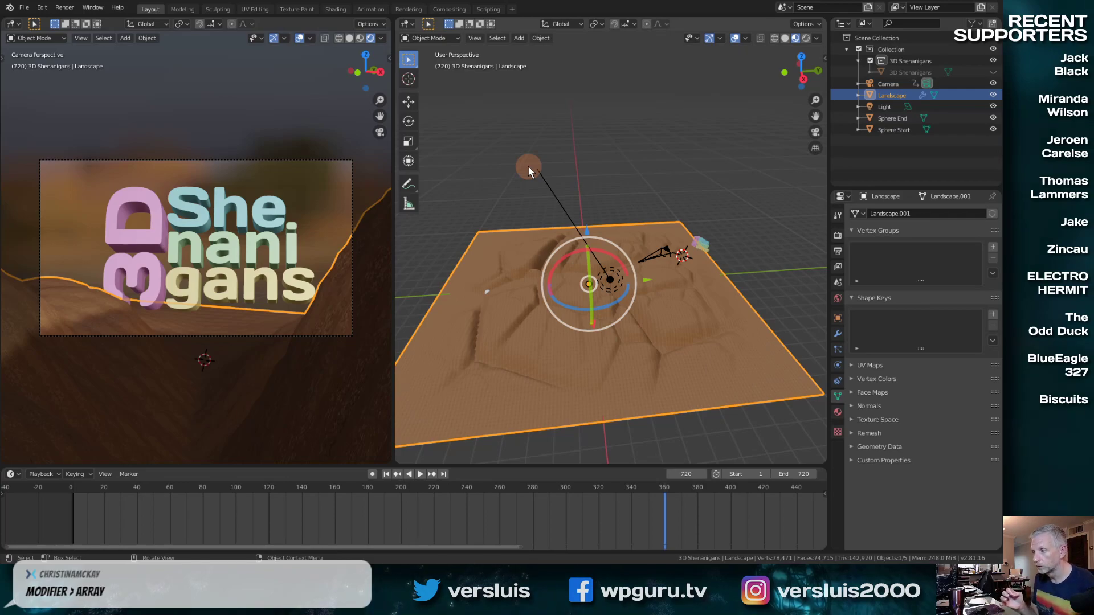
Snap the 3D cursor to the world origin
{"action": "key", "text": "F3"}
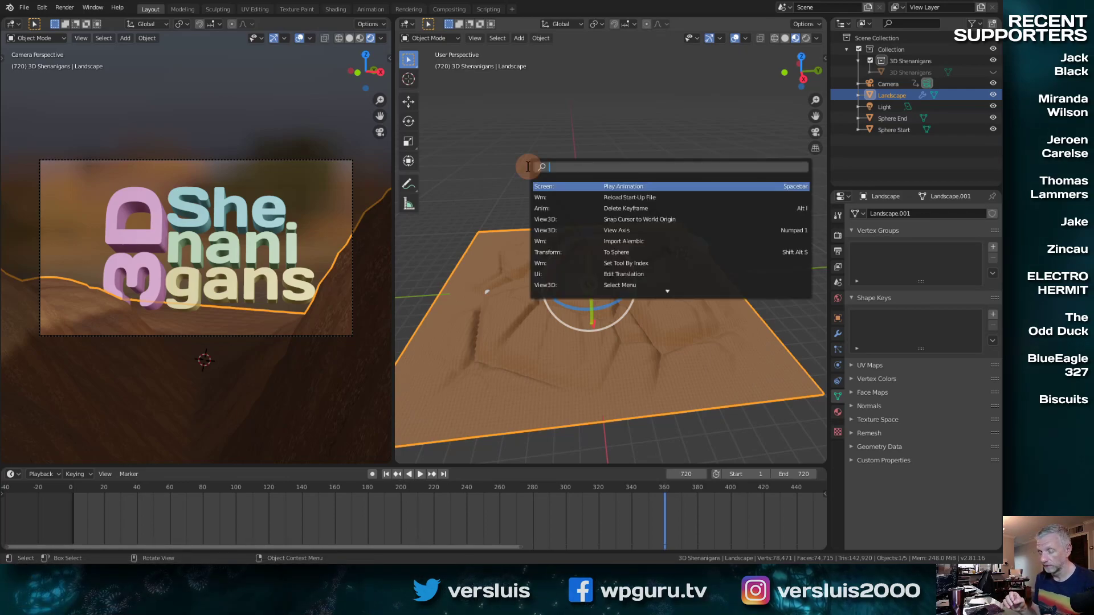
{"action": "type", "text": "cursor"}
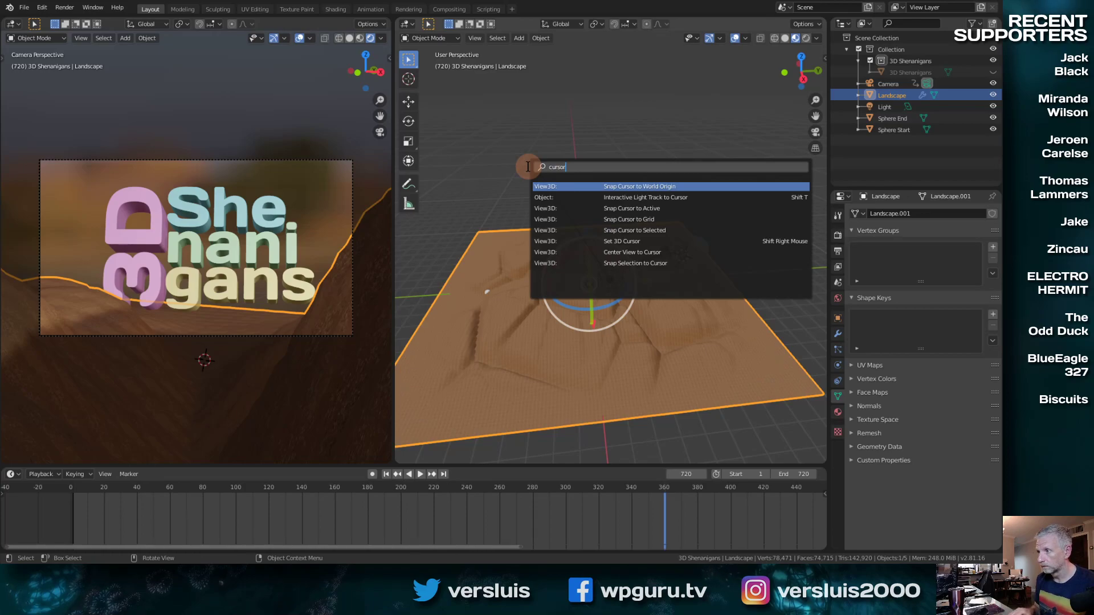
{"action": "key", "text": "Down"}
{"action": "key", "text": "Return"}
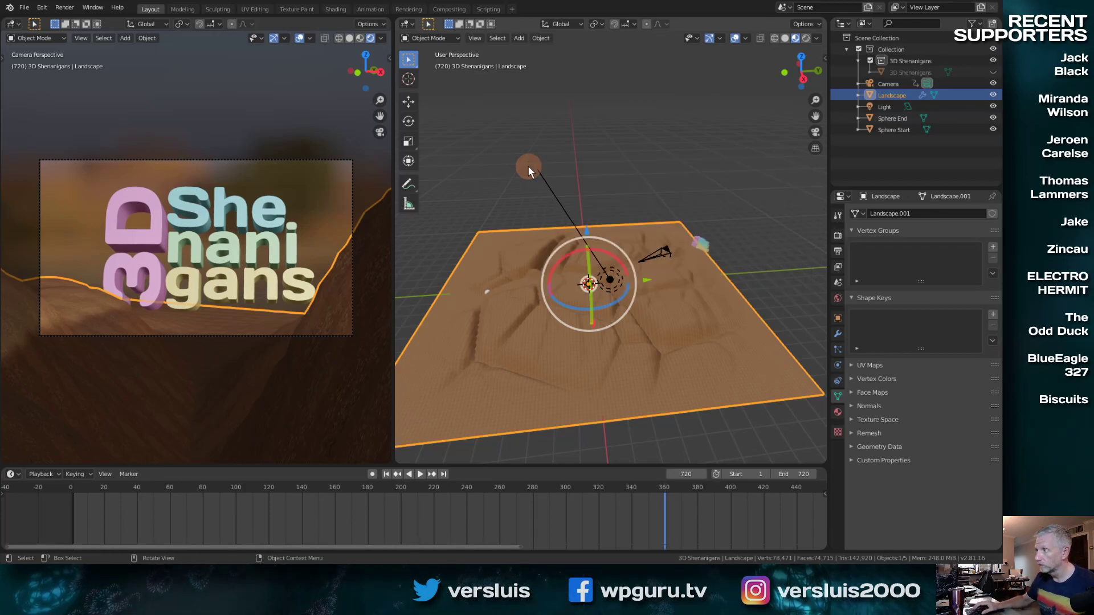
Add a second ANT Landscape mesh at the 3D cursor, hide the original landscape, and look through the camera
{"action": "key", "text": "shift+a"}
{"action": "mouse_move", "coordinate": [520, 311]}
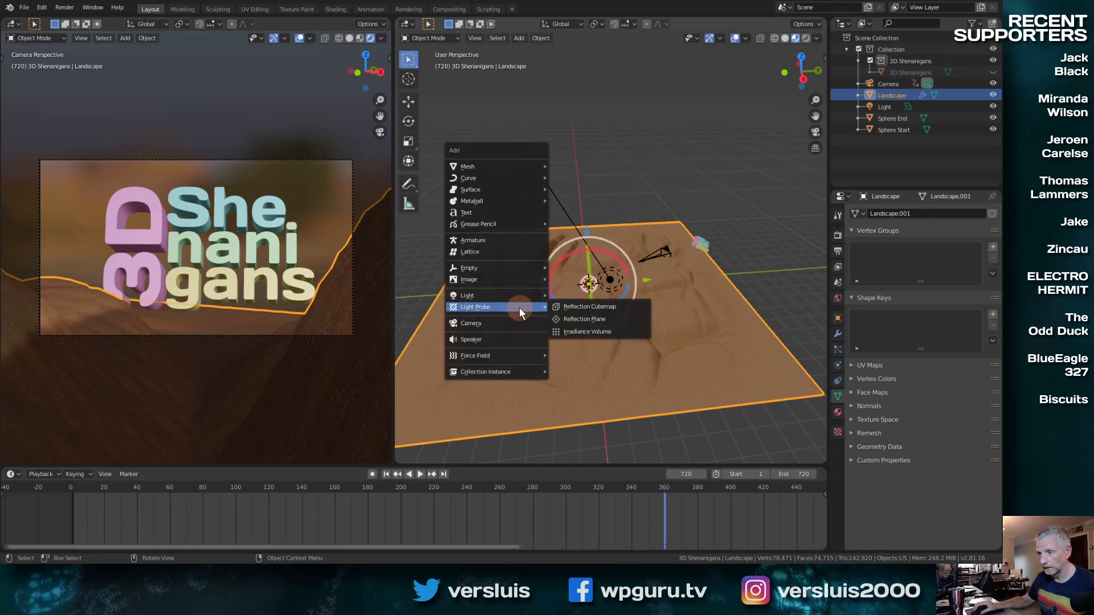
{"action": "mouse_move", "coordinate": [535, 166]}
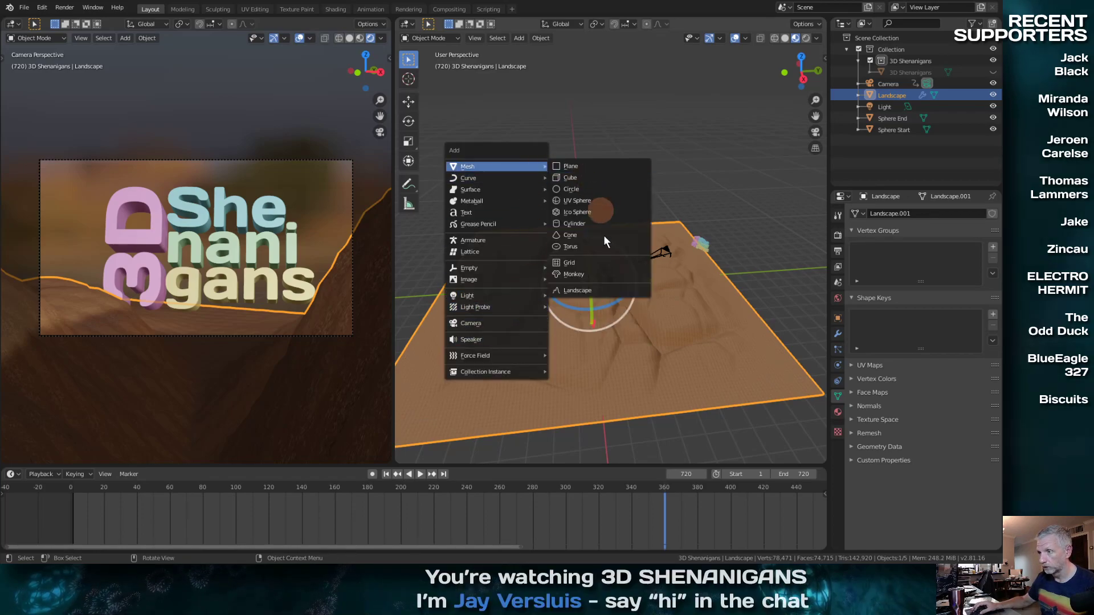
{"action": "left_click", "coordinate": [603, 290]}
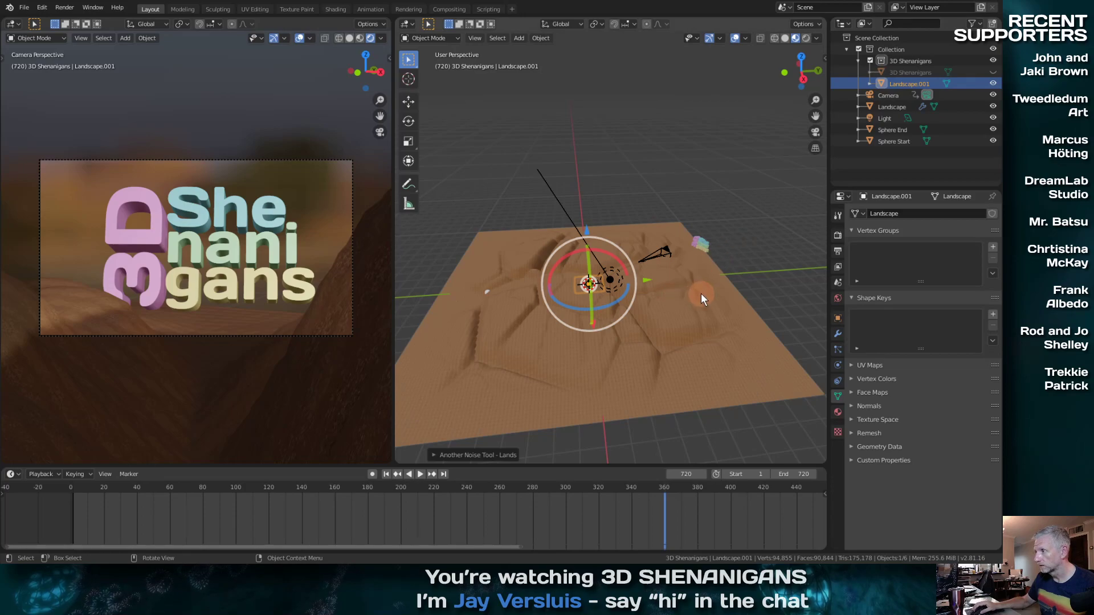
{"action": "left_click", "coordinate": [993, 106]}
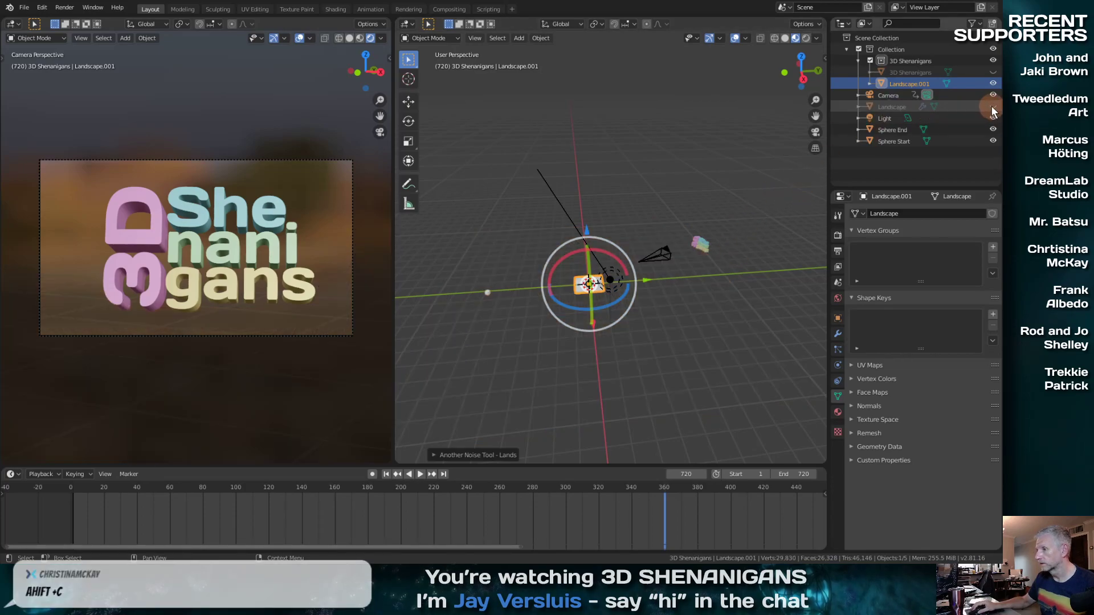
{"action": "key", "text": "KP_0"}
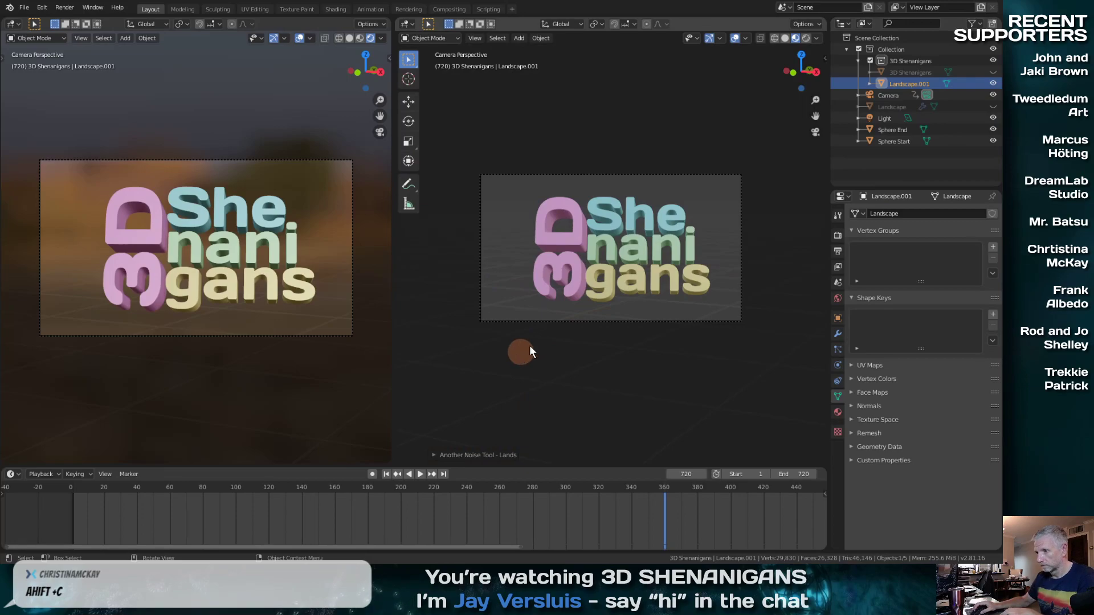
Frame the new landscape, expand its ANT Landscape creation settings, and widen the viewport showing it
{"action": "middle_click_drag", "start_coordinate": [529, 345], "coordinate": [514, 409]}
{"action": "key", "text": "KP_Decimal"}
{"action": "left_click", "coordinate": [433, 456]}
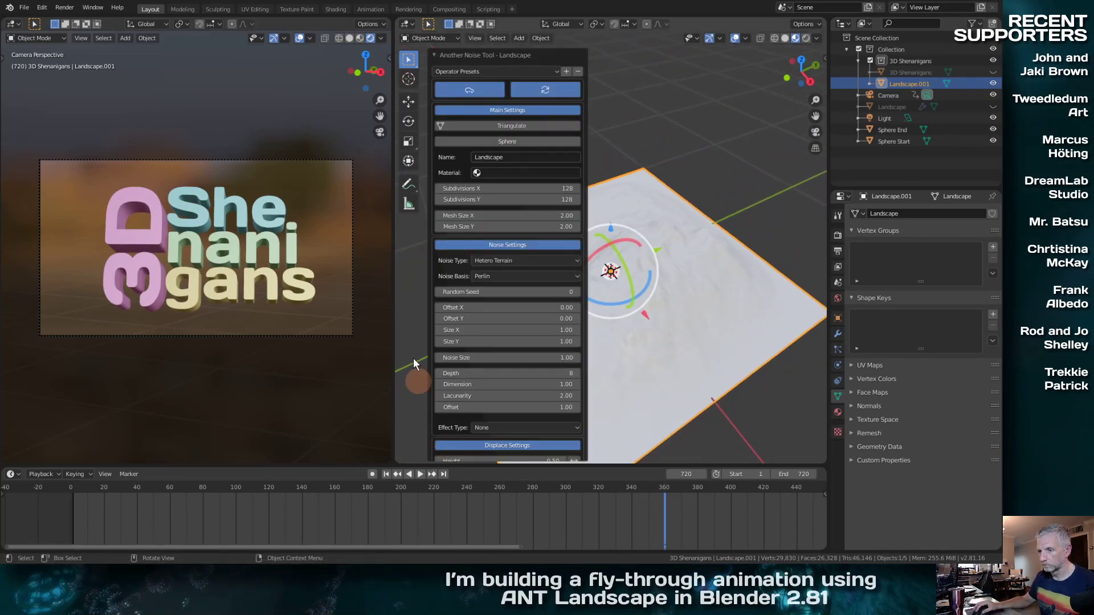
{"action": "left_click_drag", "start_coordinate": [397, 310], "coordinate": [138, 306]}
Try the Ridged MFractal, Hybrid MFractal and Marble noise types on the new landscape, keeping the original landscape hidden for comparison
{"action": "left_click", "coordinate": [306, 261]}
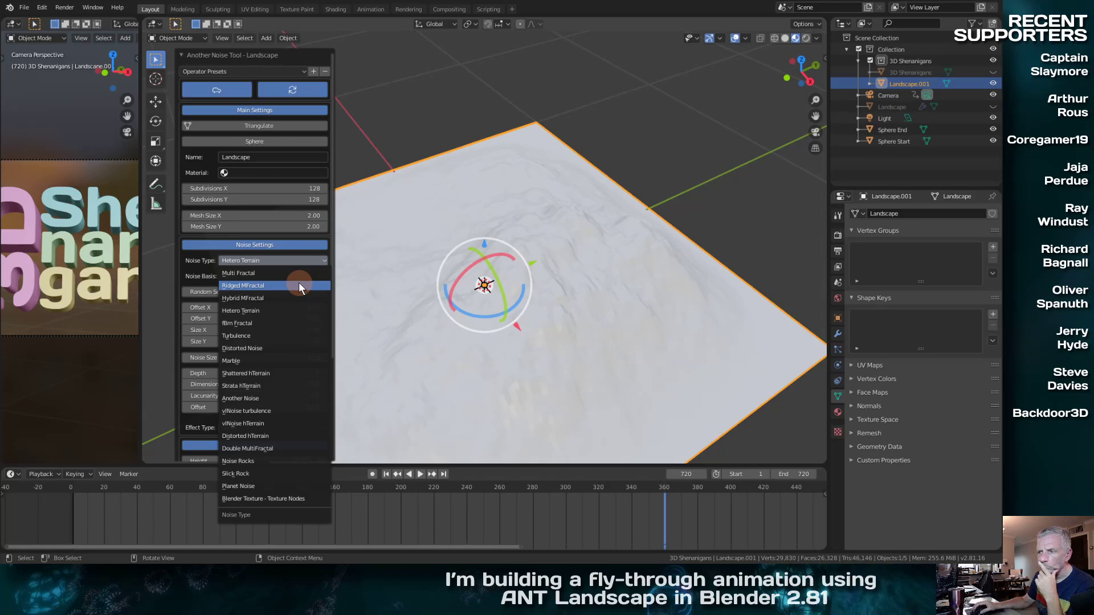
{"action": "left_click", "coordinate": [298, 284]}
{"action": "scroll", "coordinate": [435, 305], "scroll_direction": "down", "scroll_amount": 10}
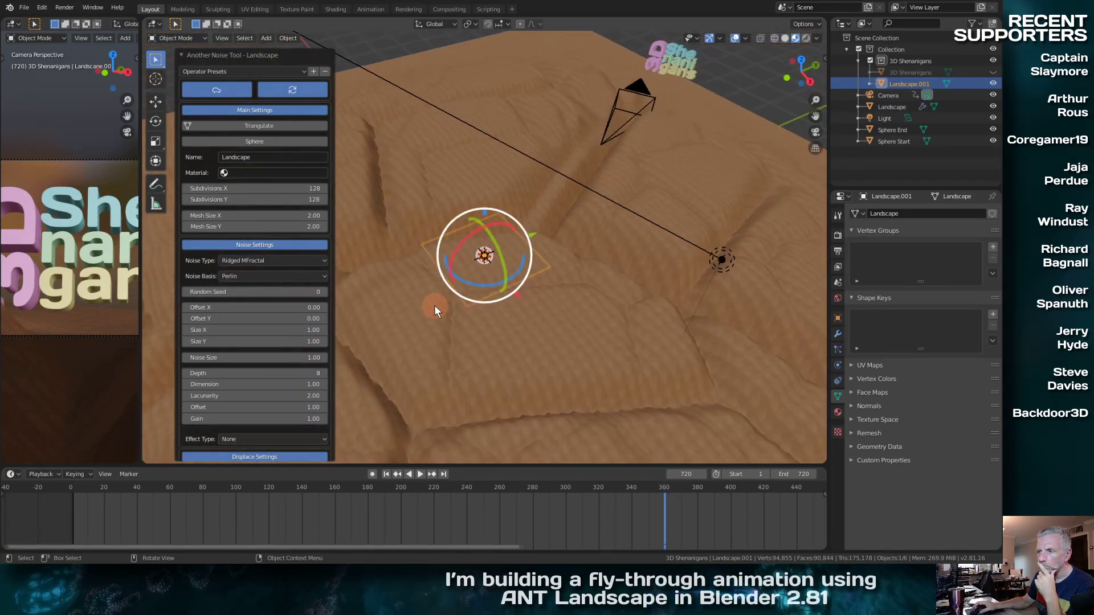
{"action": "middle_click_drag", "start_coordinate": [434, 305], "coordinate": [385, 293]}
{"action": "left_click", "coordinate": [302, 263]}
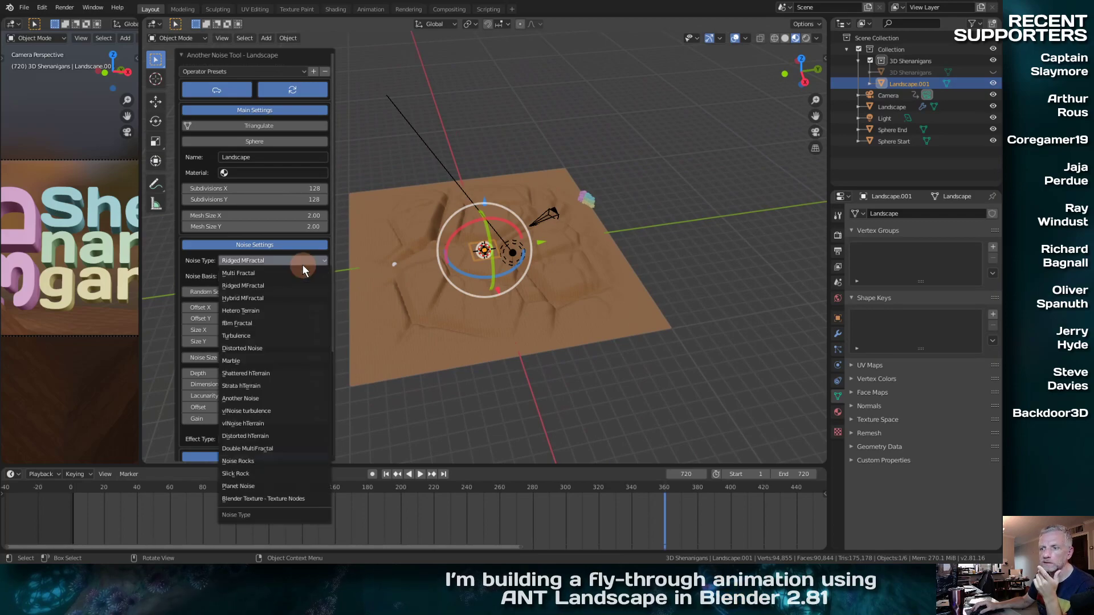
{"action": "left_click", "coordinate": [296, 299]}
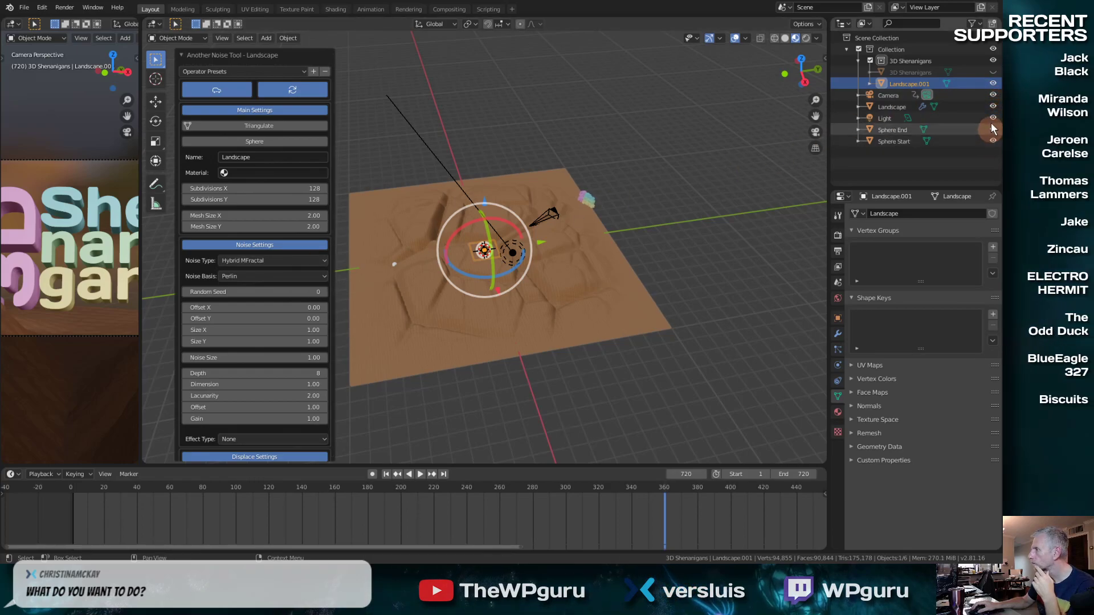
{"action": "left_click", "coordinate": [993, 106]}
{"action": "scroll", "coordinate": [498, 279], "scroll_direction": "up", "scroll_amount": 10}
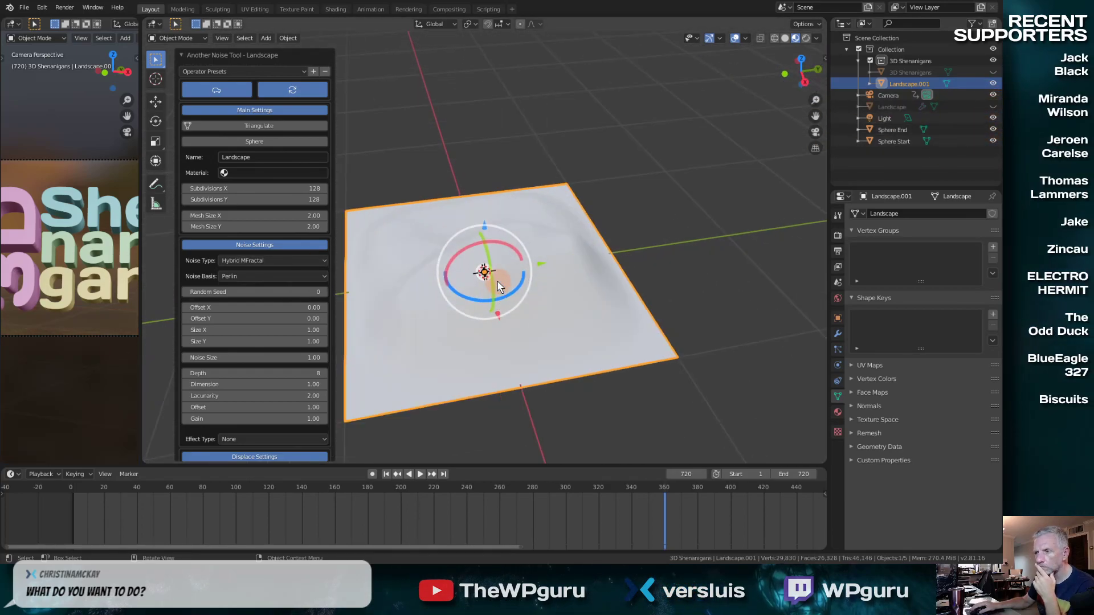
{"action": "left_click", "coordinate": [315, 262]}
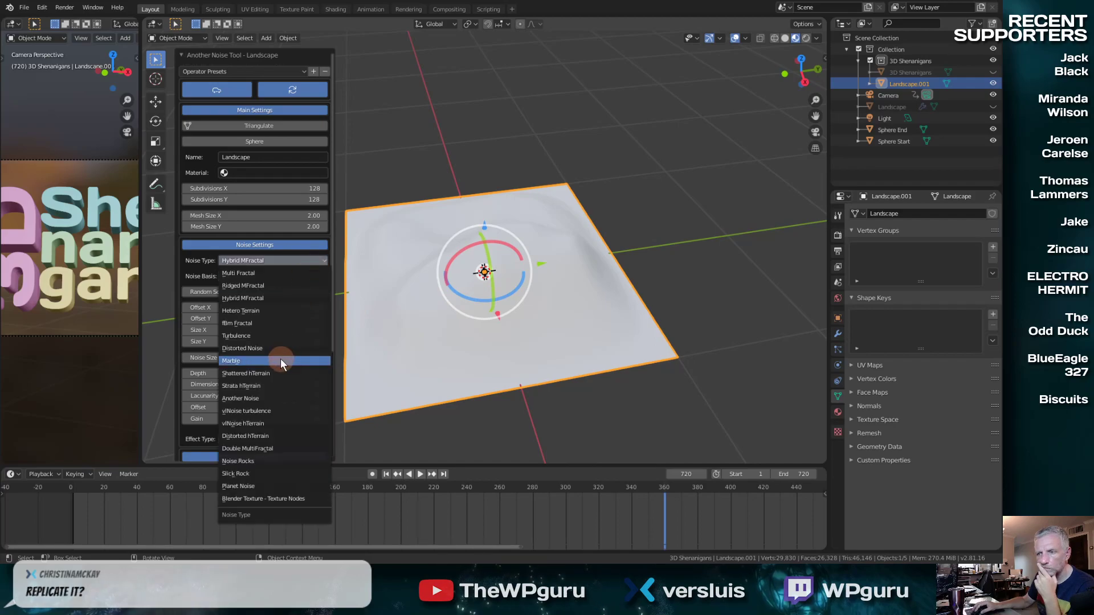
{"action": "left_click", "coordinate": [280, 361]}
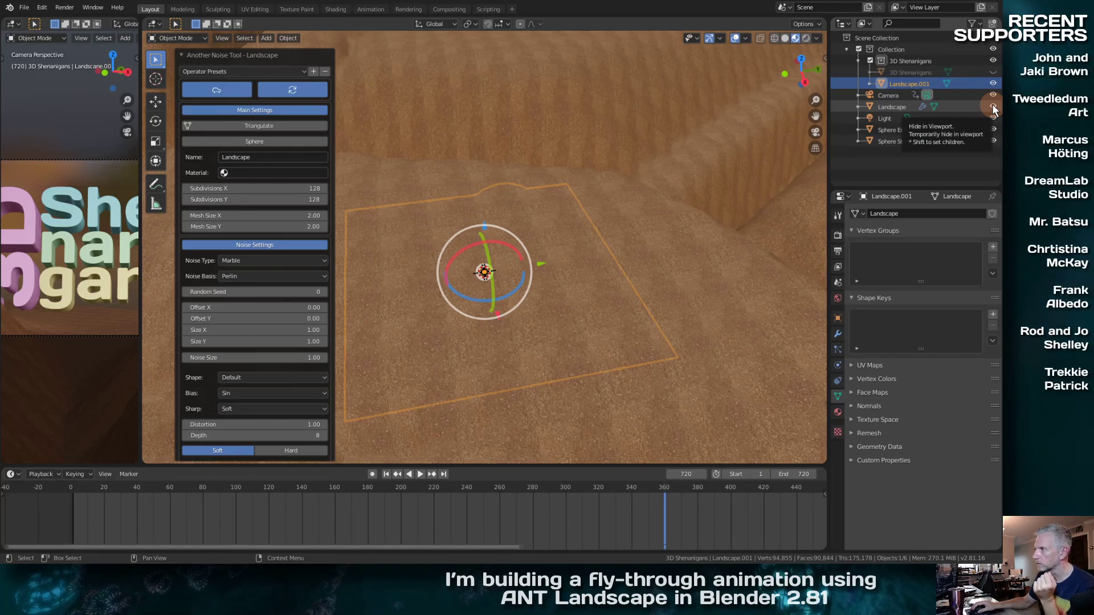
Delete the second landscape, Landscape.001, from the scene
{"action": "left_click", "coordinate": [906, 83]}
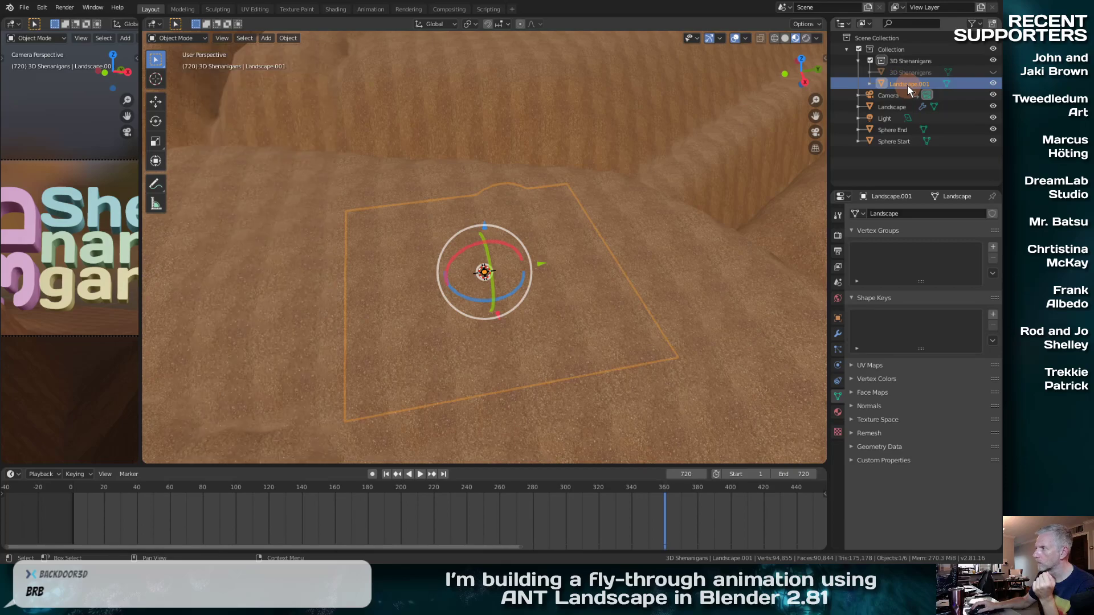
{"action": "key", "text": "x"}
{"action": "left_click", "coordinate": [579, 166]}
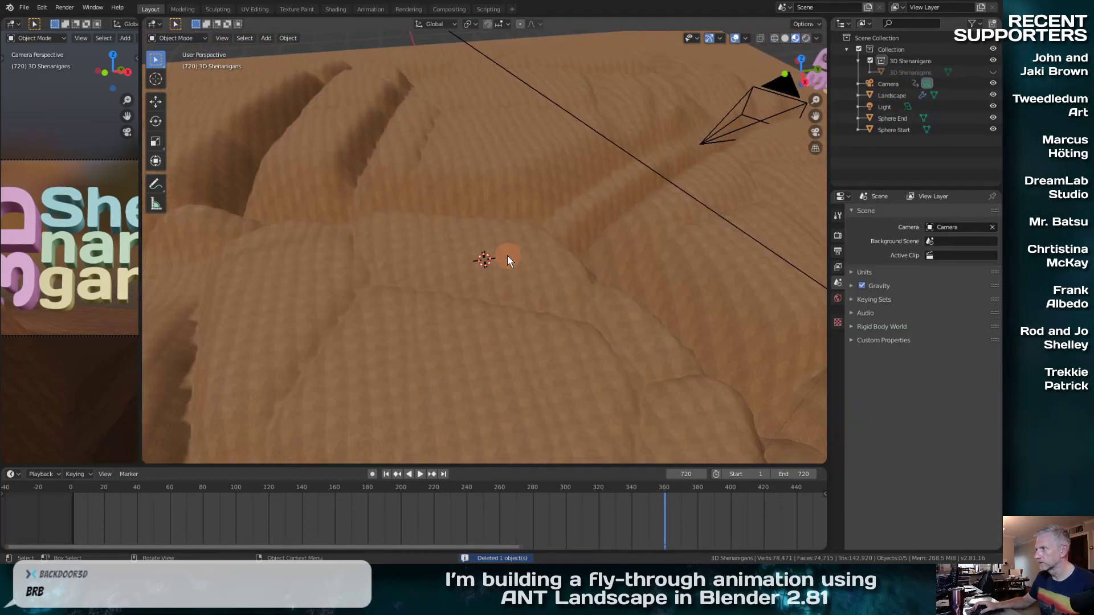
{"action": "scroll", "coordinate": [507, 256], "scroll_direction": "down", "scroll_amount": 10}
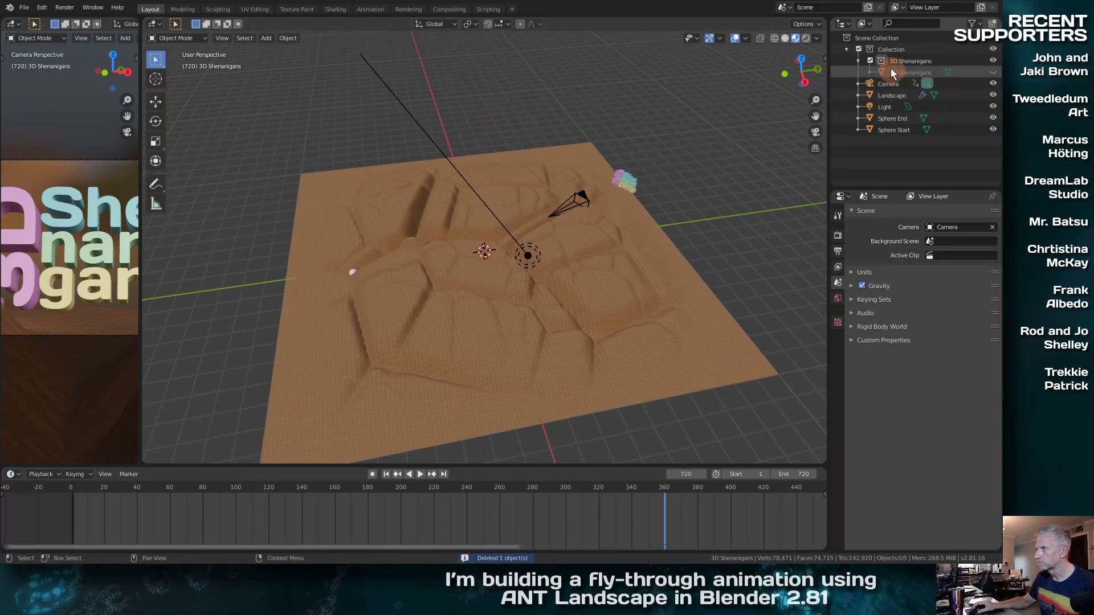
Create a new collection beside the existing one and name it Background
{"action": "left_click", "coordinate": [847, 49]}
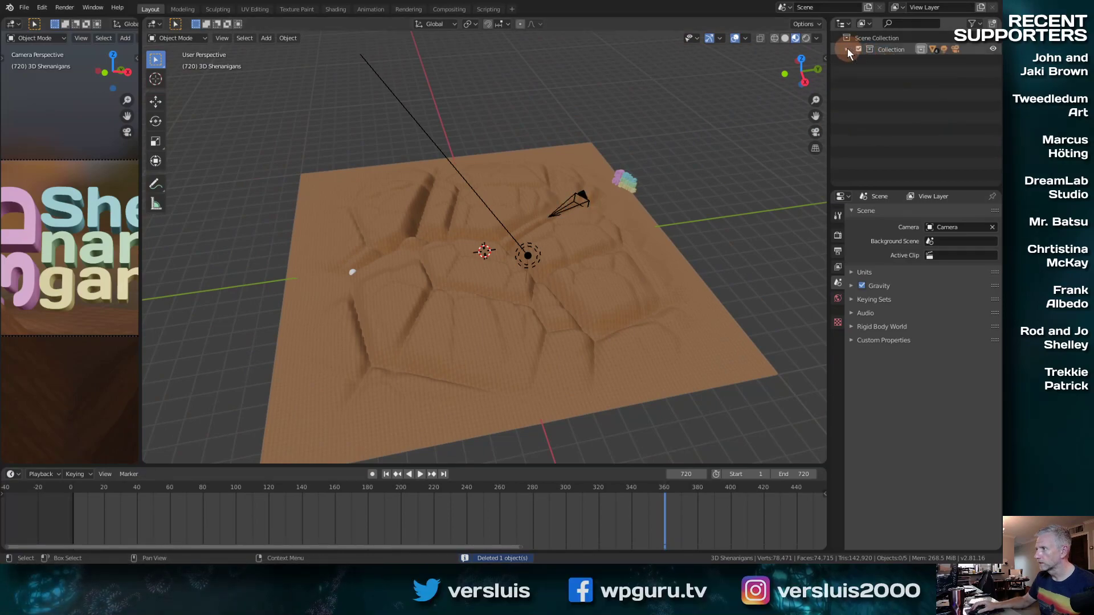
{"action": "right_click", "coordinate": [877, 70]}
{"action": "left_click", "coordinate": [877, 70]}
{"action": "left_click", "coordinate": [888, 62]}
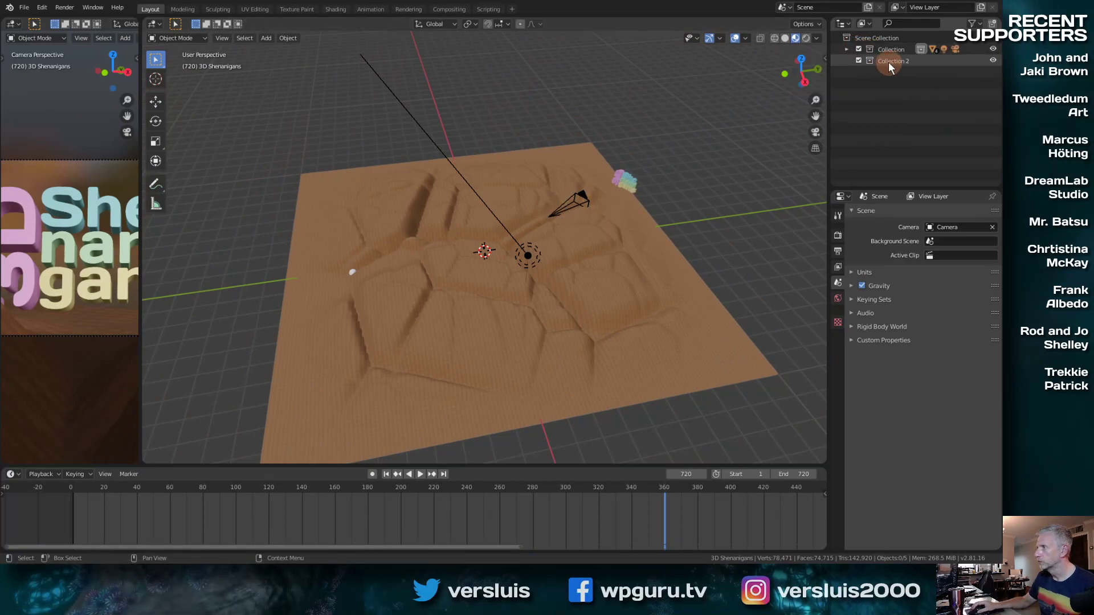
{"action": "double_click", "coordinate": [891, 61]}
{"action": "type", "text": "B"}
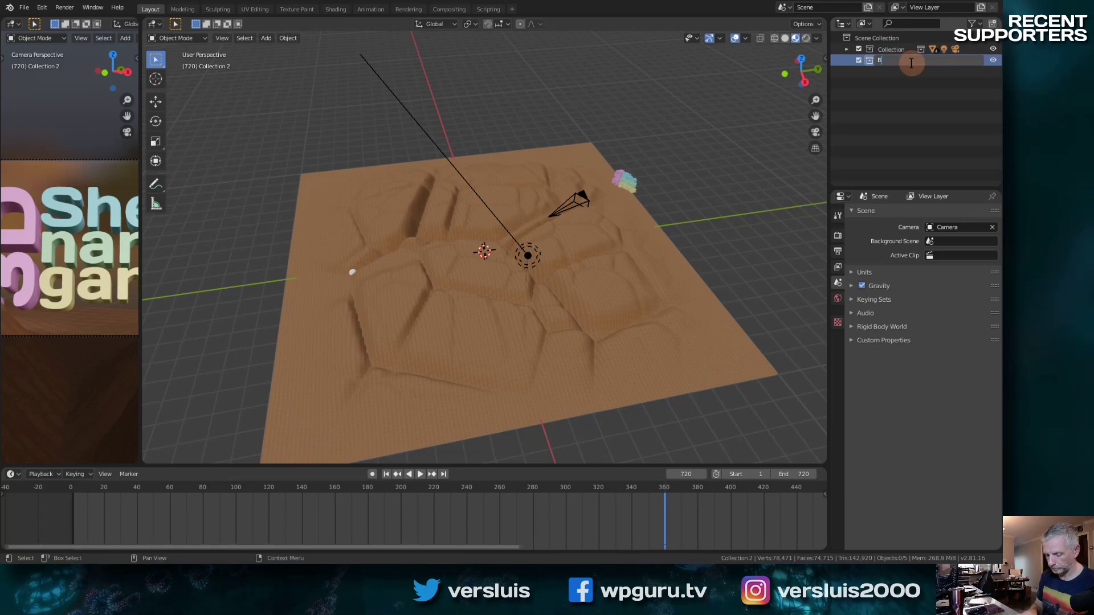
{"action": "type", "text": "akcgrou"}
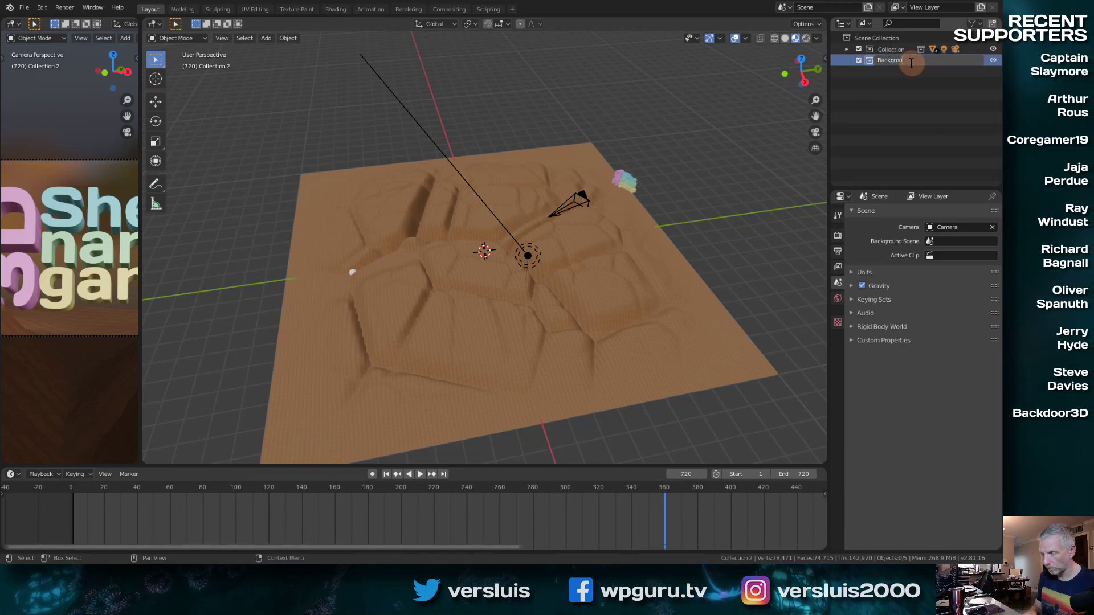
{"action": "type", "text": "nd"}
{"action": "key", "text": "Return"}
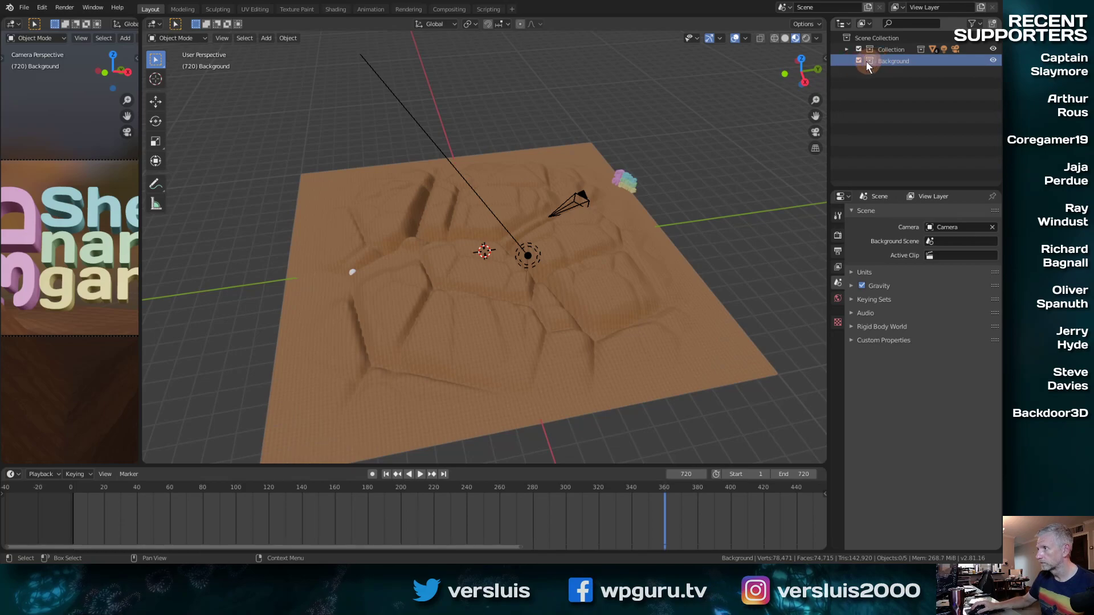
Hide the original Collection and add a new ANT Landscape mesh inside the Background collection
{"action": "left_click", "coordinate": [994, 50]}
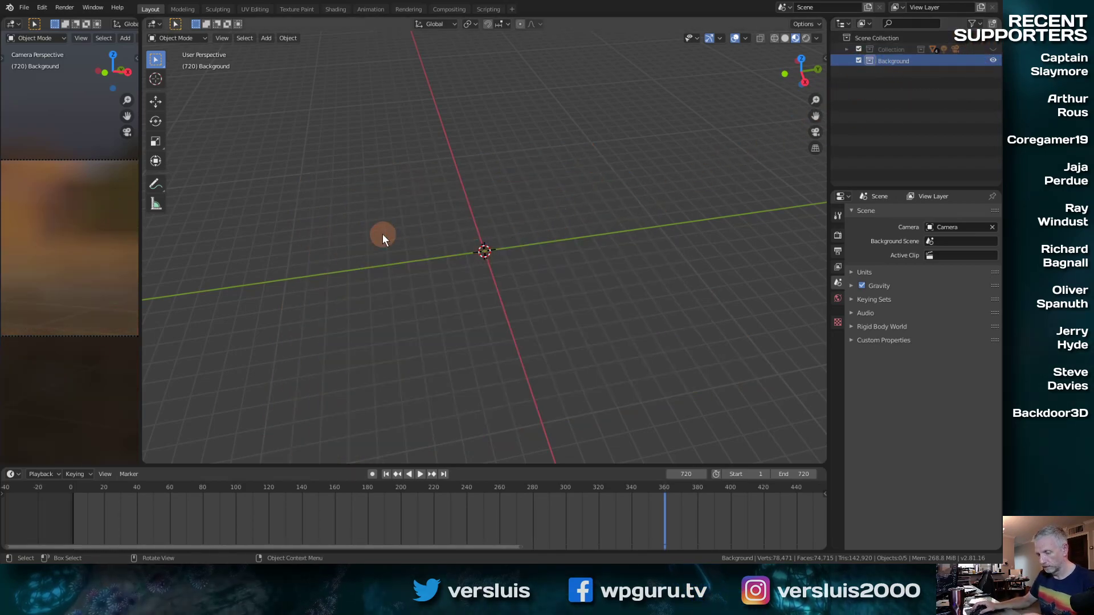
{"action": "key", "text": "shift+a"}
{"action": "mouse_move", "coordinate": [382, 235]}
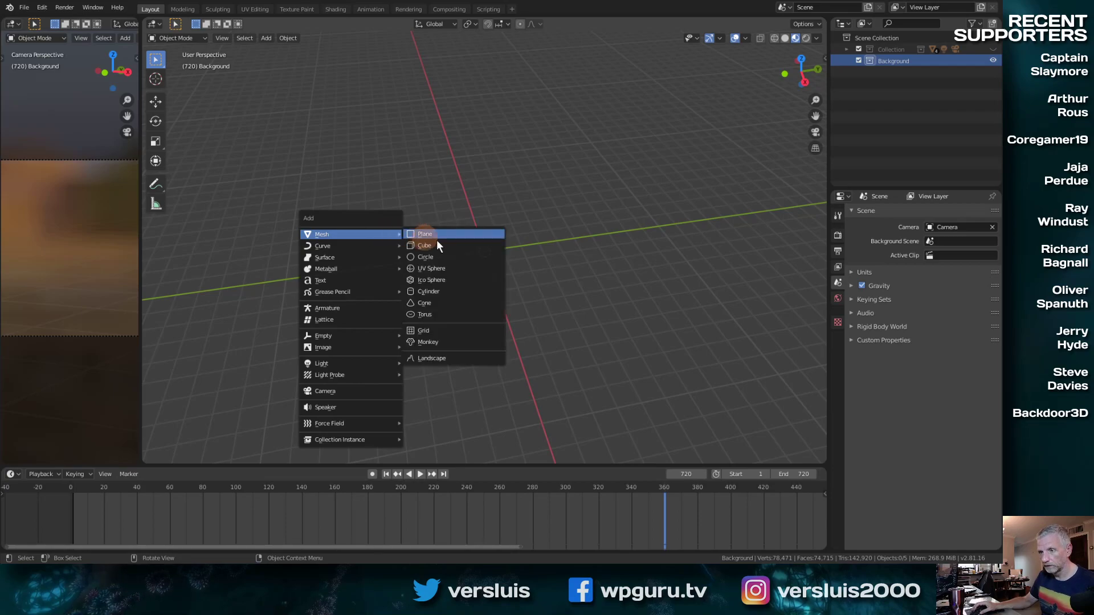
{"action": "left_click", "coordinate": [450, 358]}
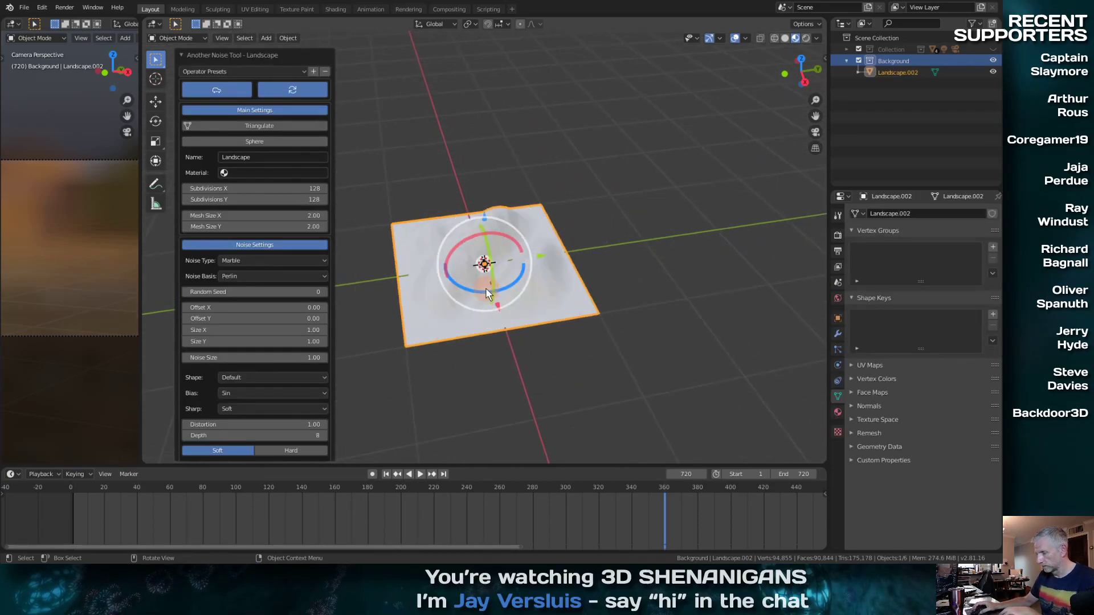
Set the new landscape's noise type to Shattered hTerrain and its noise basis to Voronoi F2
{"action": "middle_click_drag", "start_coordinate": [486, 288], "coordinate": [524, 219]}
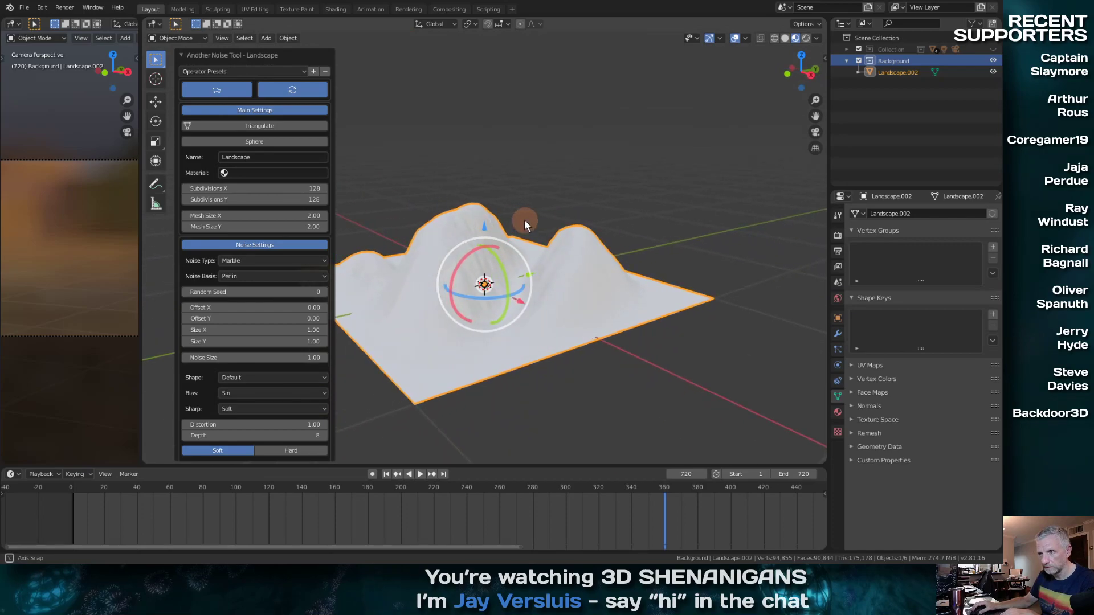
{"action": "left_click", "coordinate": [308, 261]}
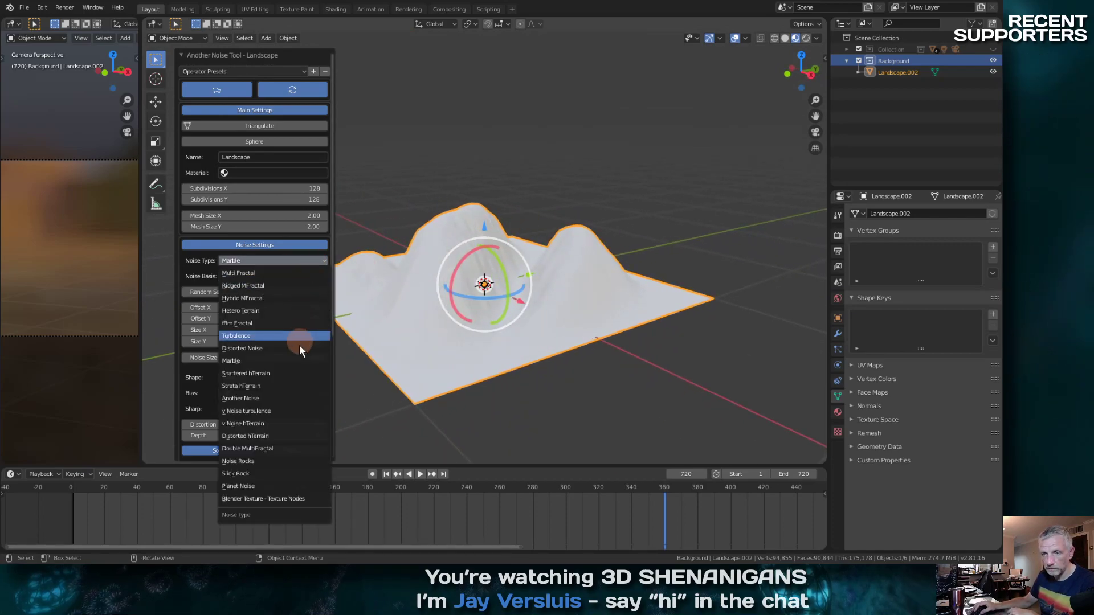
{"action": "left_click", "coordinate": [293, 374]}
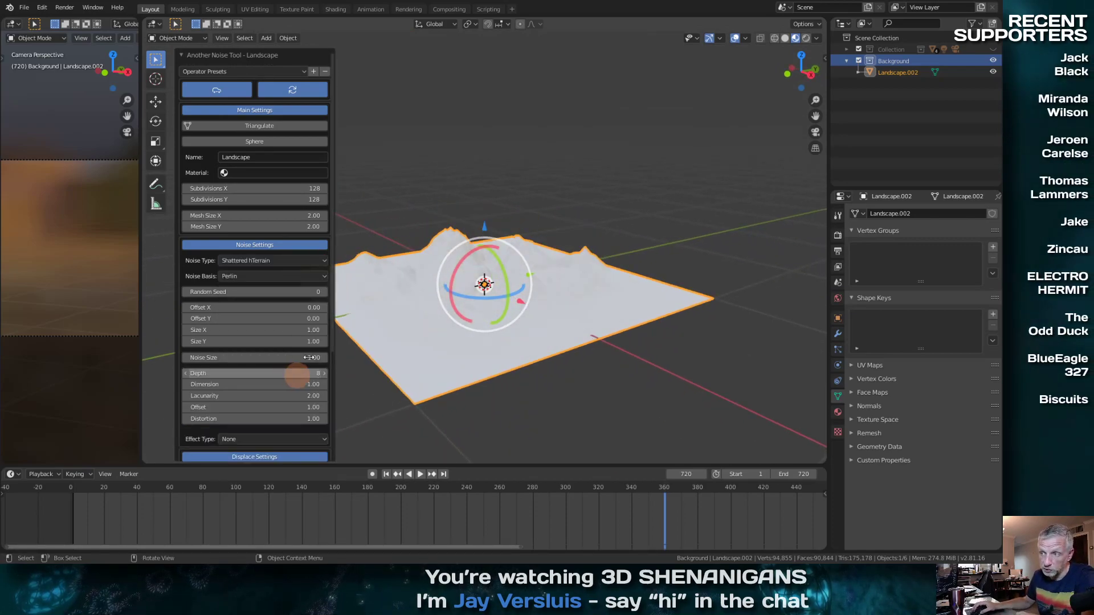
{"action": "middle_click_drag", "start_coordinate": [295, 377], "coordinate": [574, 378]}
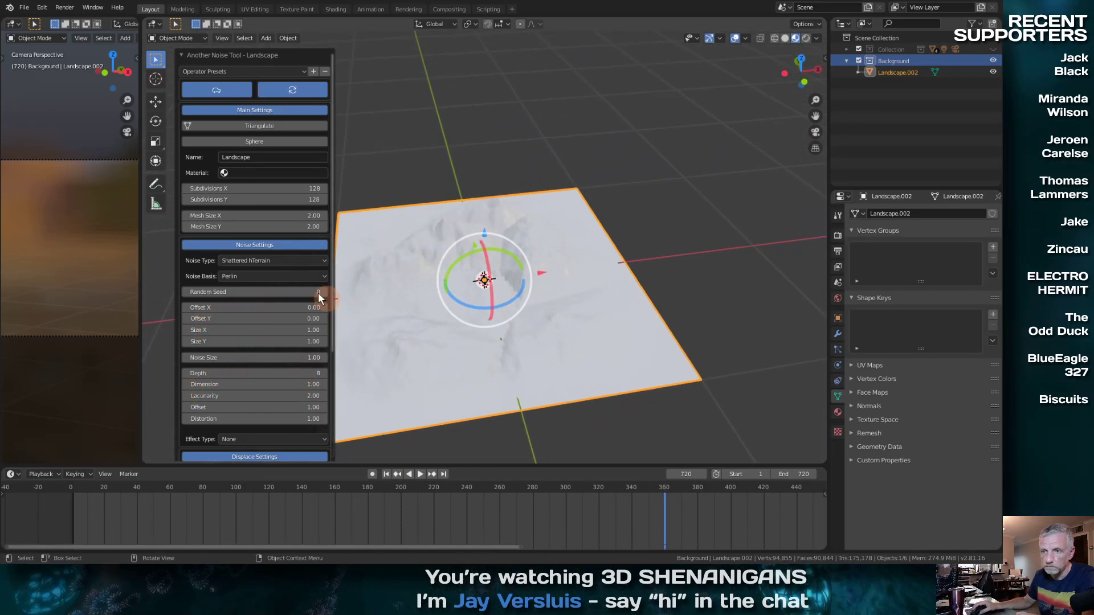
{"action": "left_click", "coordinate": [289, 277]}
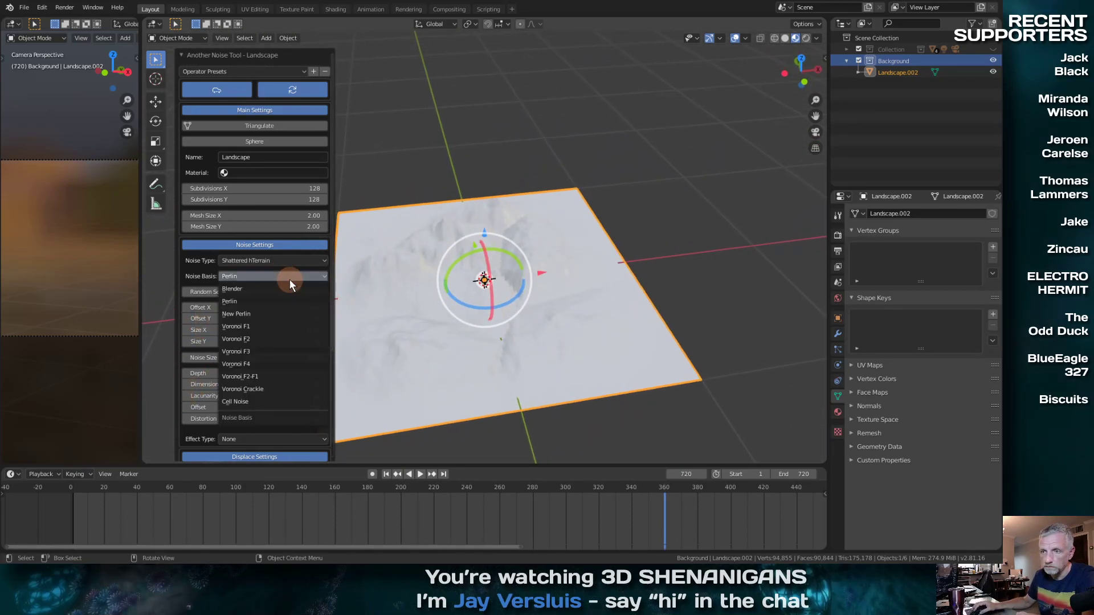
{"action": "left_click", "coordinate": [267, 338]}
{"action": "middle_click_drag", "start_coordinate": [383, 335], "coordinate": [501, 277]}
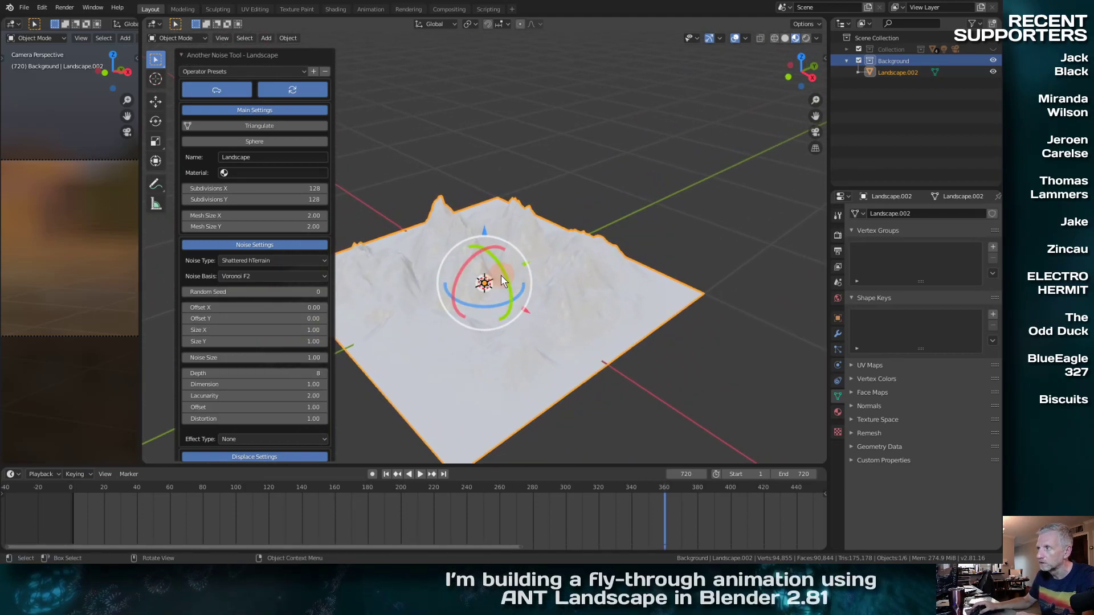
Rename the new landscape object as BG Landscape
{"action": "double_click", "coordinate": [891, 71]}
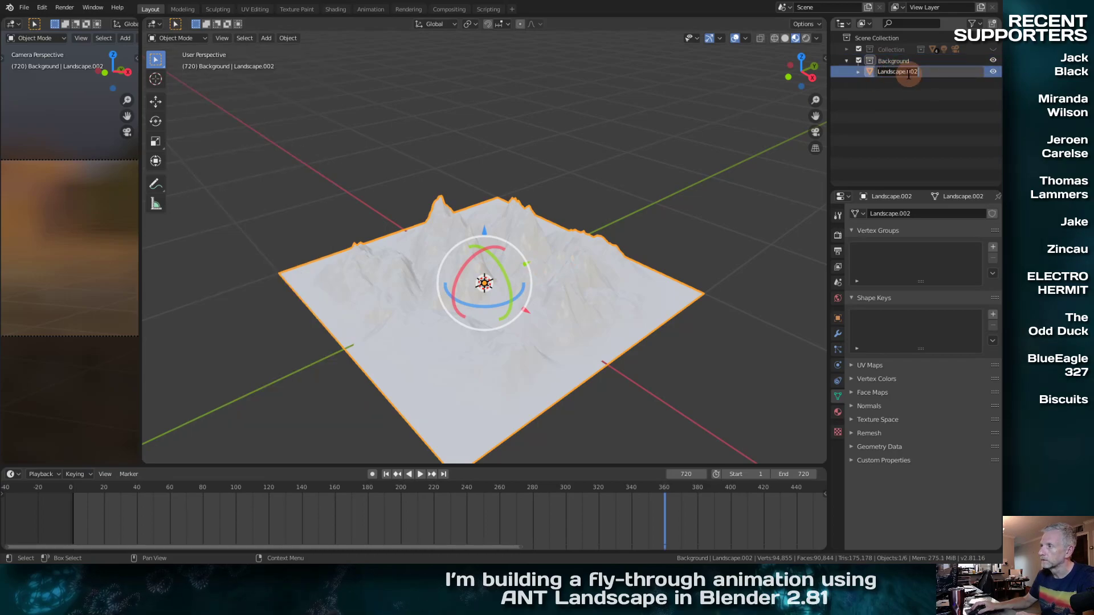
{"action": "key", "text": "BackSpace"}
{"action": "key", "text": "BackSpace"}
{"action": "key", "text": "BackSpace"}
{"action": "key", "text": "BackSpace"}
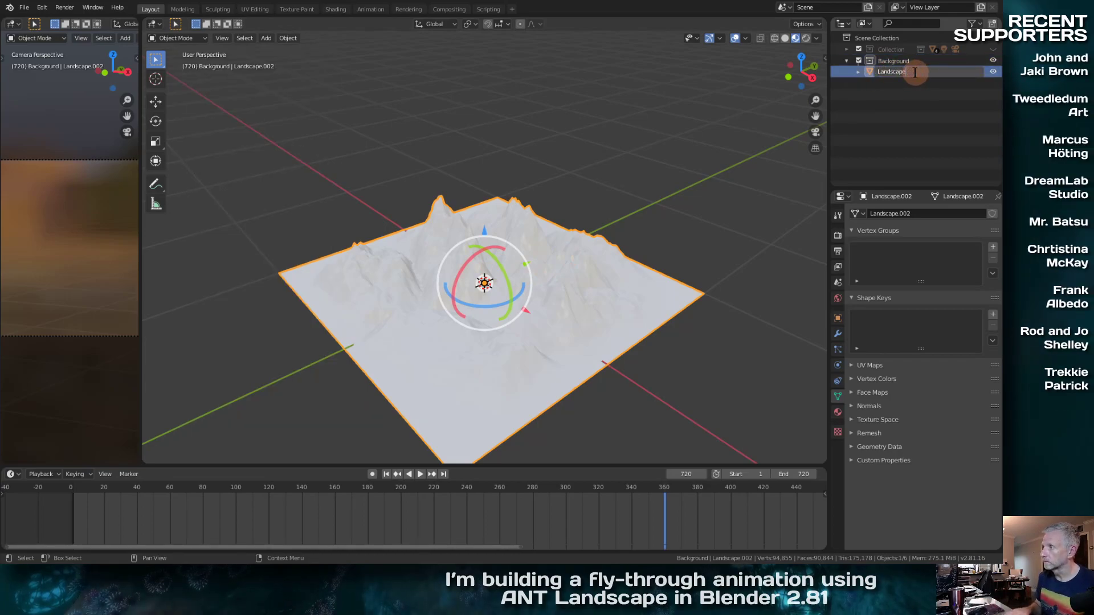
{"action": "key", "text": "Home"}
{"action": "type", "text": "BG"}
{"action": "key", "text": "Return"}
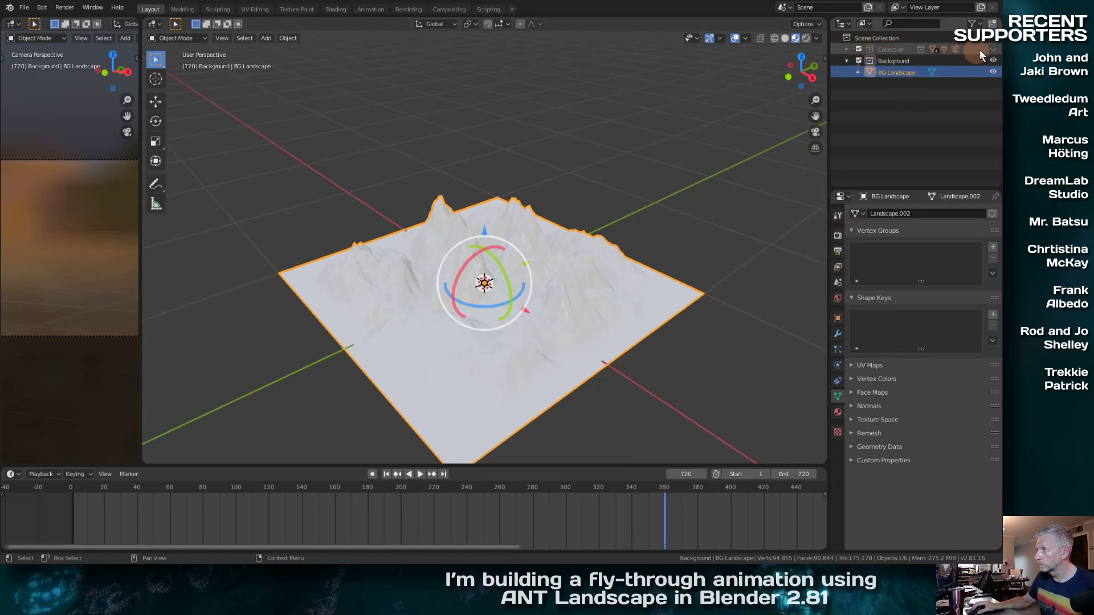
Show the original Collection again and scale the BG Landscape uniformly by a factor of 10
{"action": "middle_click_drag", "start_coordinate": [502, 324], "coordinate": [461, 341]}
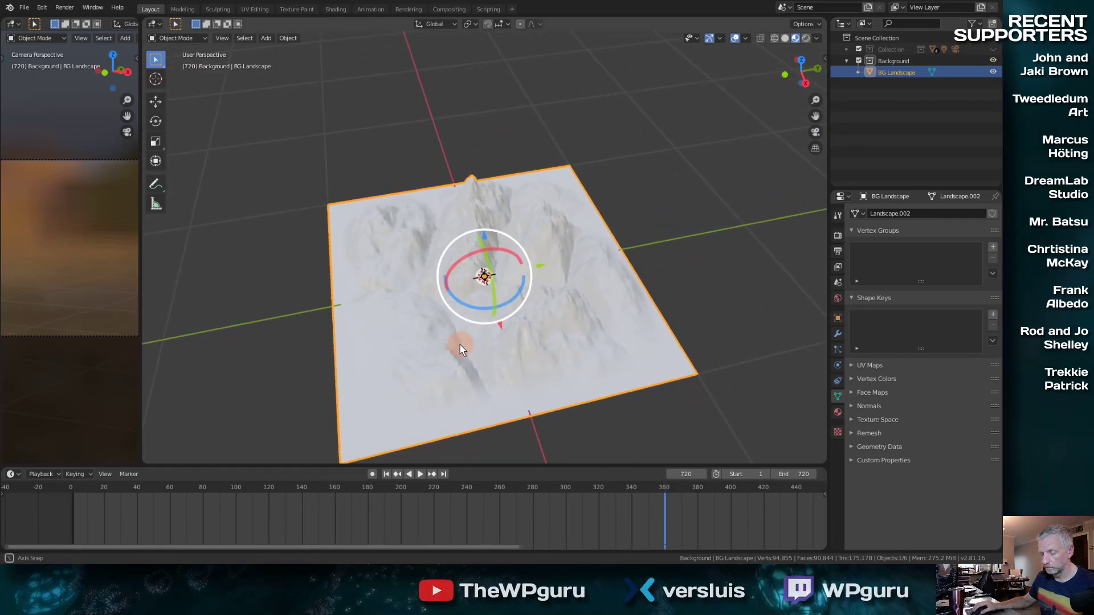
{"action": "scroll", "coordinate": [546, 268], "scroll_direction": "down", "scroll_amount": 4}
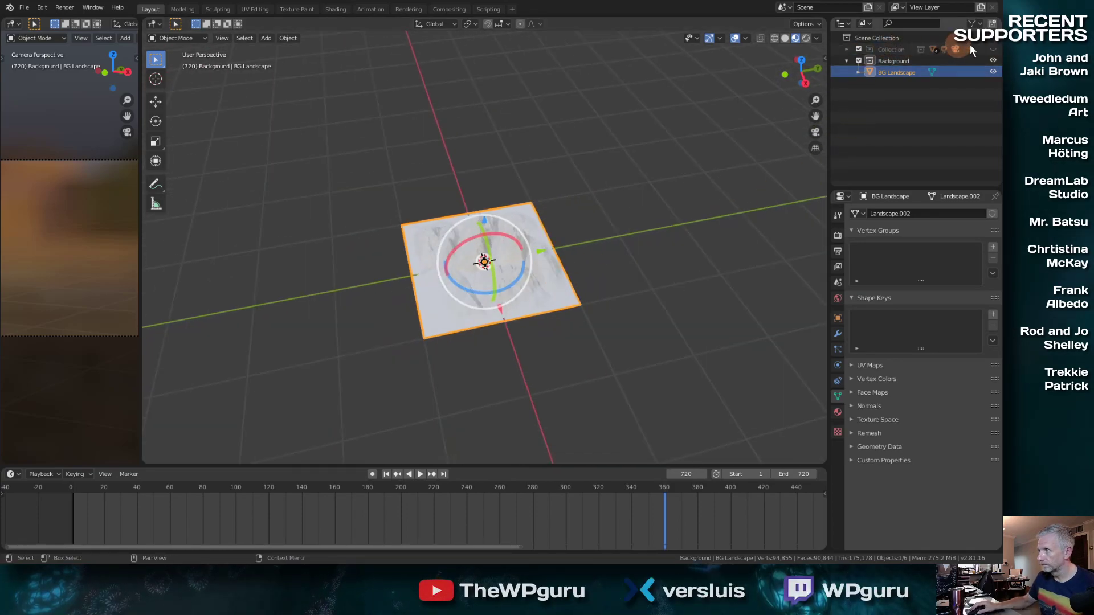
{"action": "left_click", "coordinate": [993, 48]}
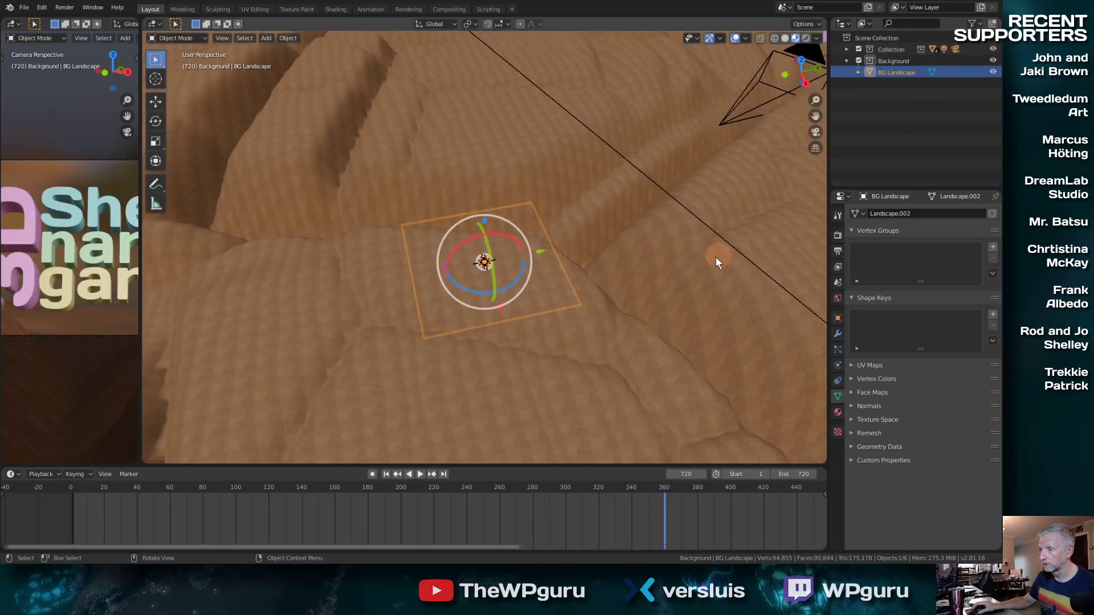
{"action": "scroll", "coordinate": [697, 266], "scroll_direction": "down", "scroll_amount": 6}
{"action": "middle_click_drag", "start_coordinate": [696, 266], "coordinate": [617, 281]}
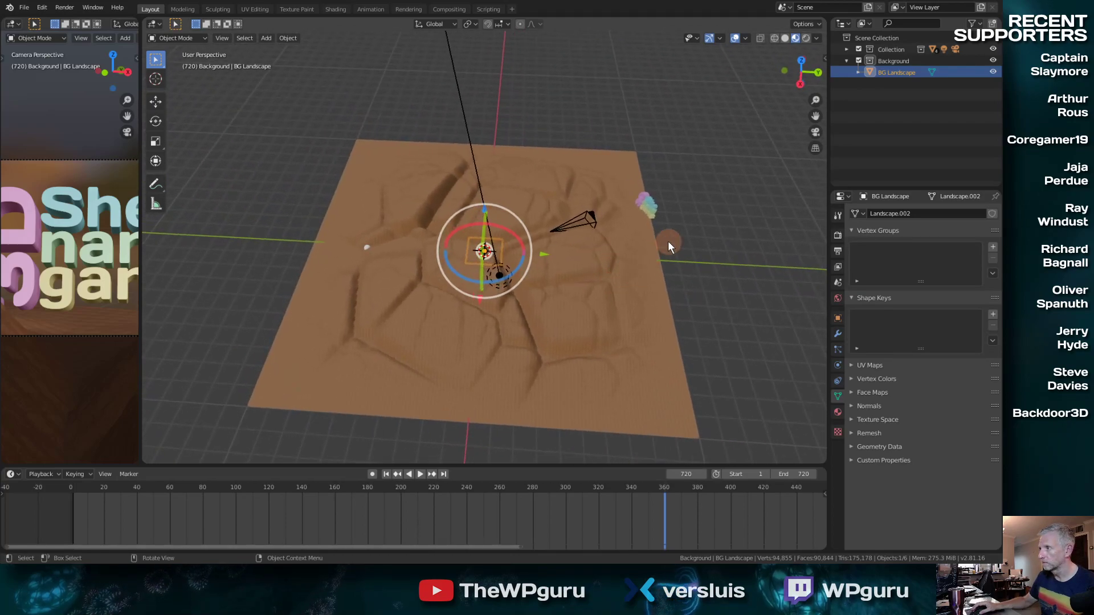
{"action": "type", "text": "s10"}
{"action": "key", "text": "Return"}
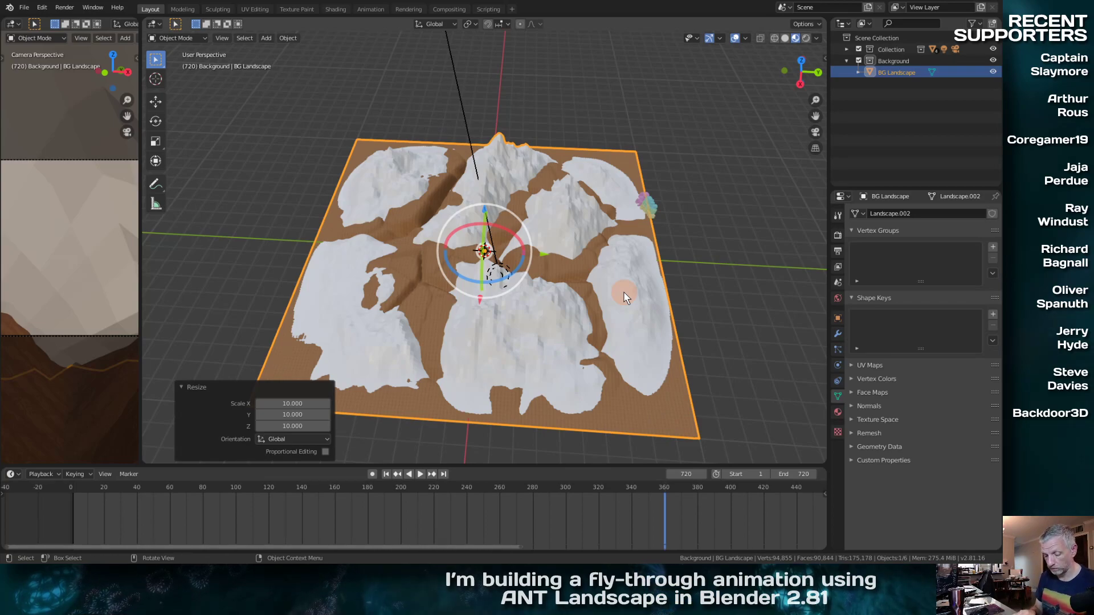
{"action": "type", "text": "gx"}
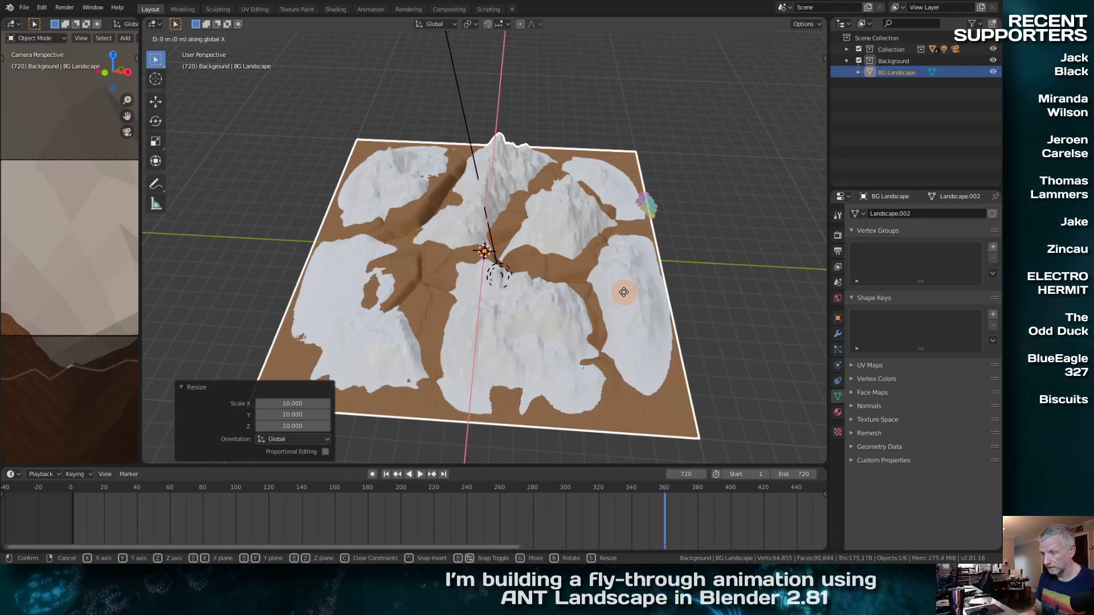
{"action": "type", "text": "10"}
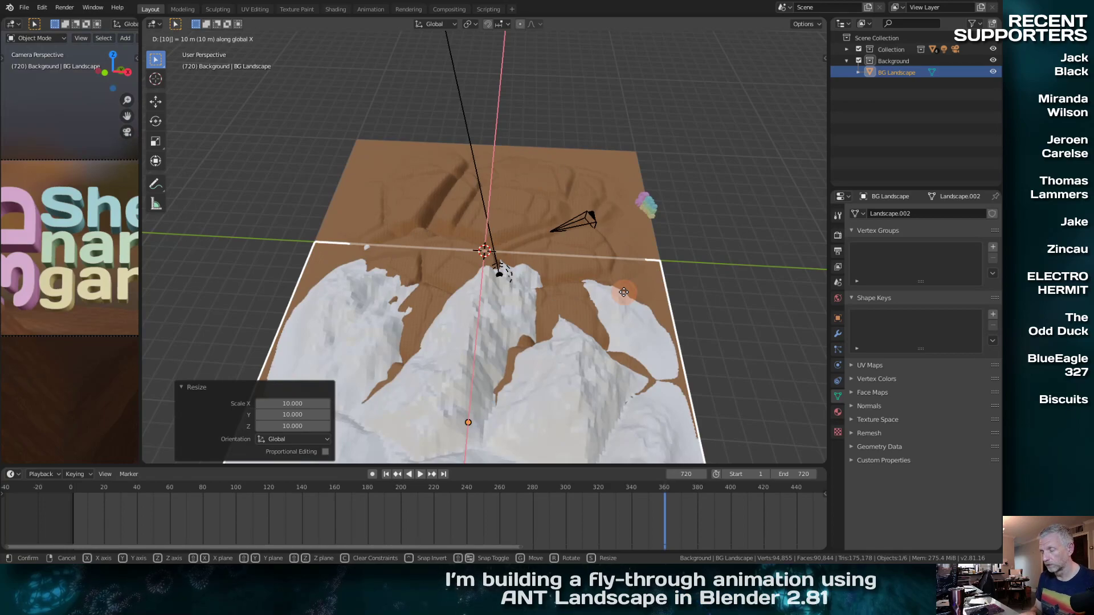
{"action": "key", "text": "Escape"}
{"action": "type", "text": "gx0"}
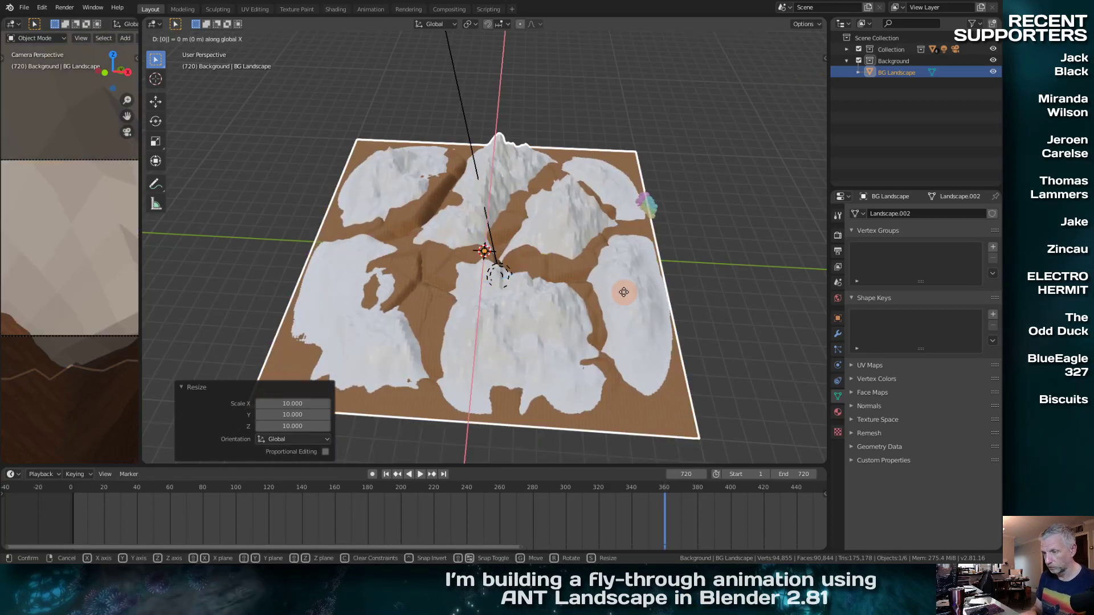
{"action": "key", "text": "Return"}
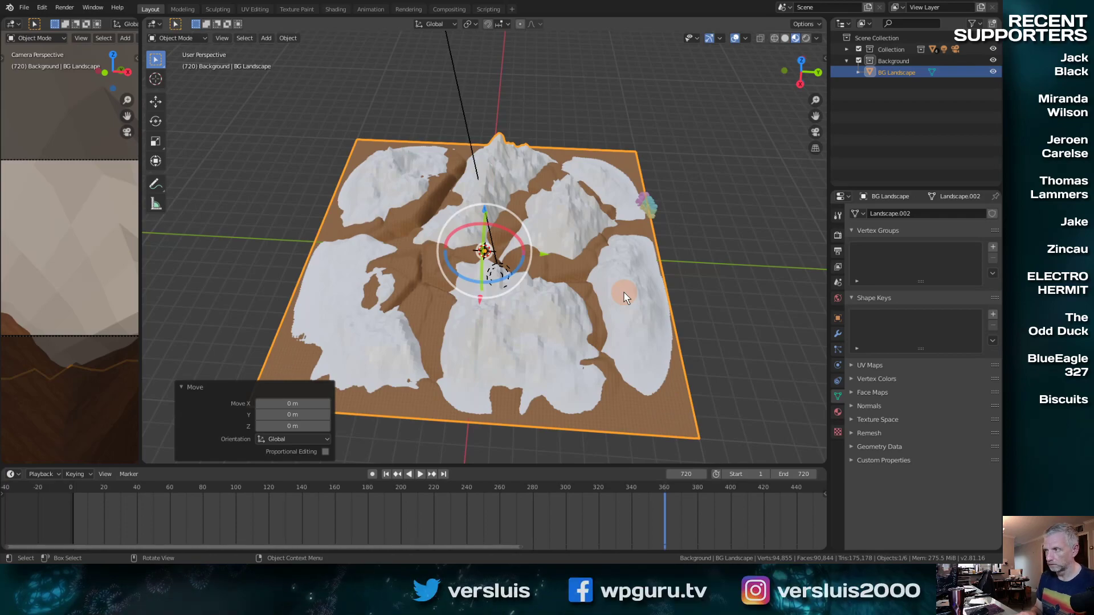
{"action": "key", "text": "ctrl+z"}
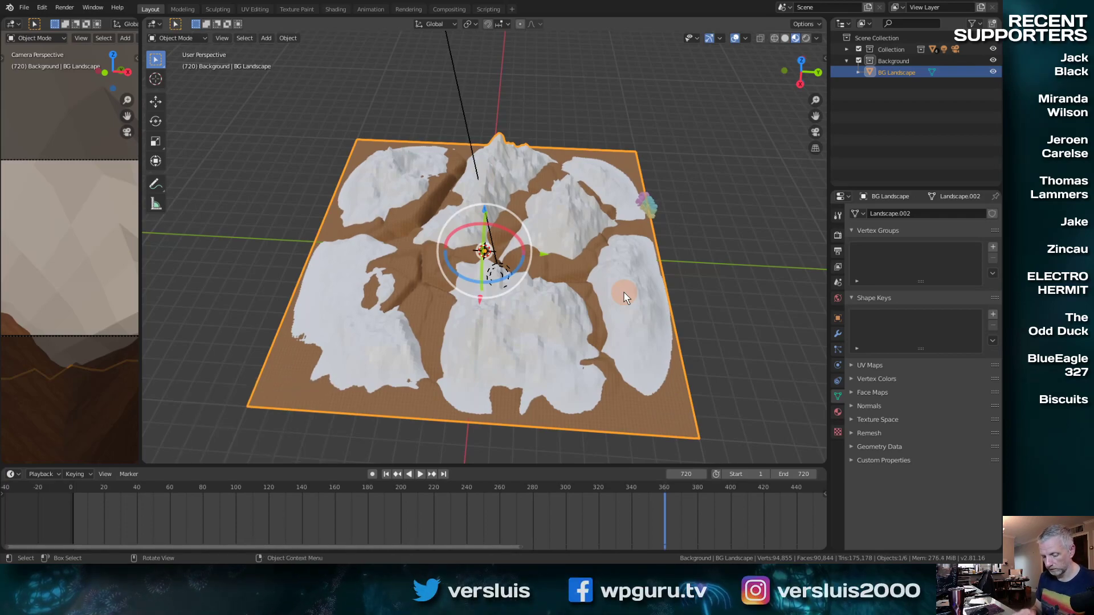
Move the BG Landscape 20 m along the global X axis
{"action": "type", "text": "gx20"}
{"action": "key", "text": "Return"}
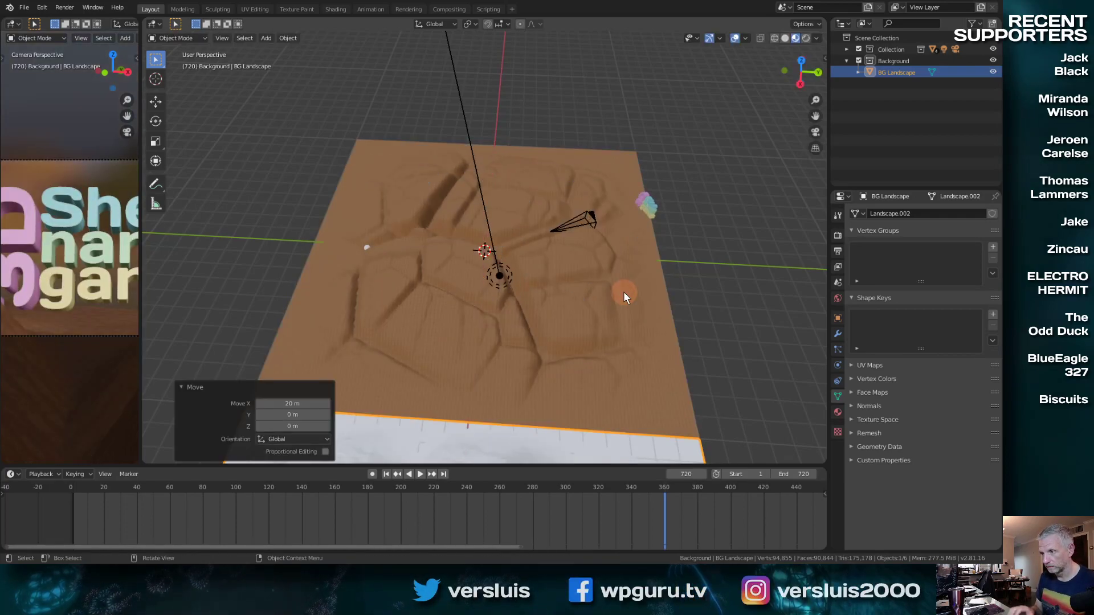
{"action": "middle_click_drag", "start_coordinate": [579, 303], "coordinate": [629, 210]}
{"action": "scroll", "coordinate": [667, 97], "scroll_direction": "down", "scroll_amount": 8}
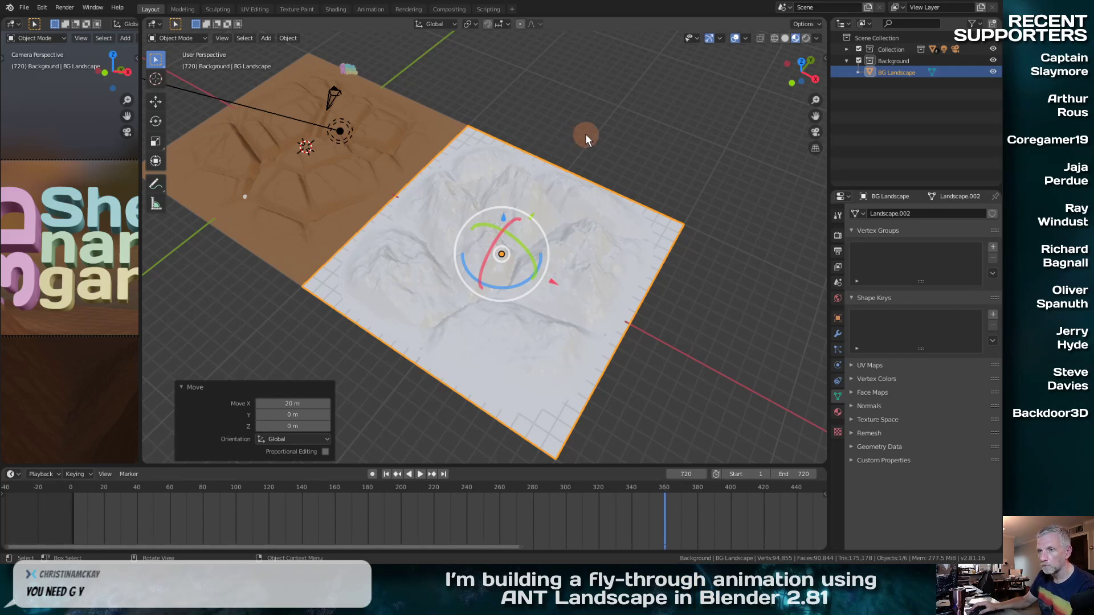
{"action": "middle_click_drag", "start_coordinate": [586, 134], "coordinate": [474, 166]}
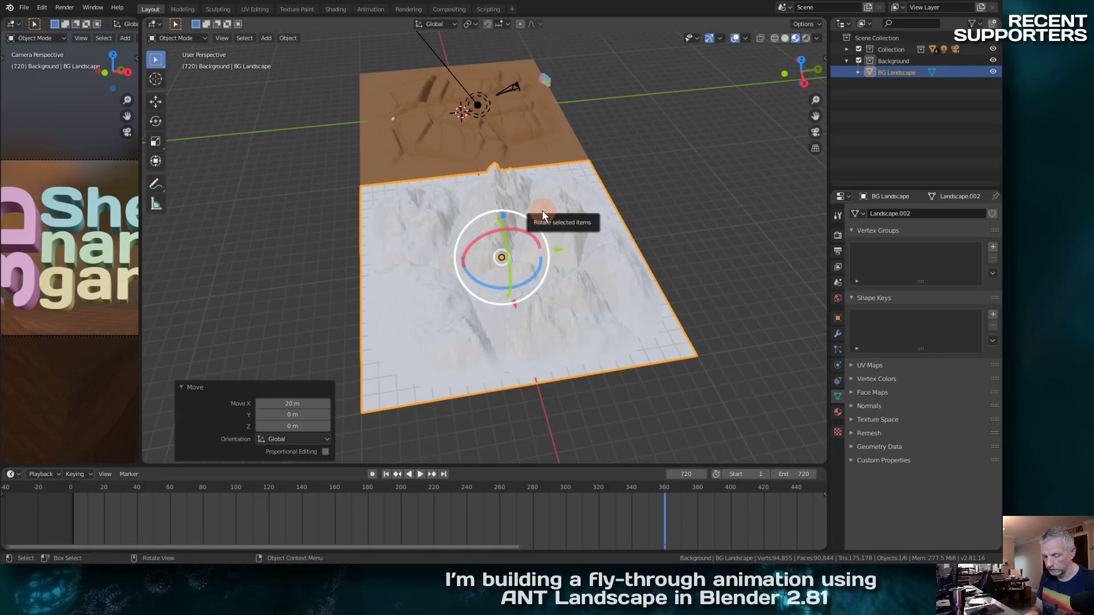
Move the BG Landscape 20 m along the global Y axis
{"action": "type", "text": "gy20"}
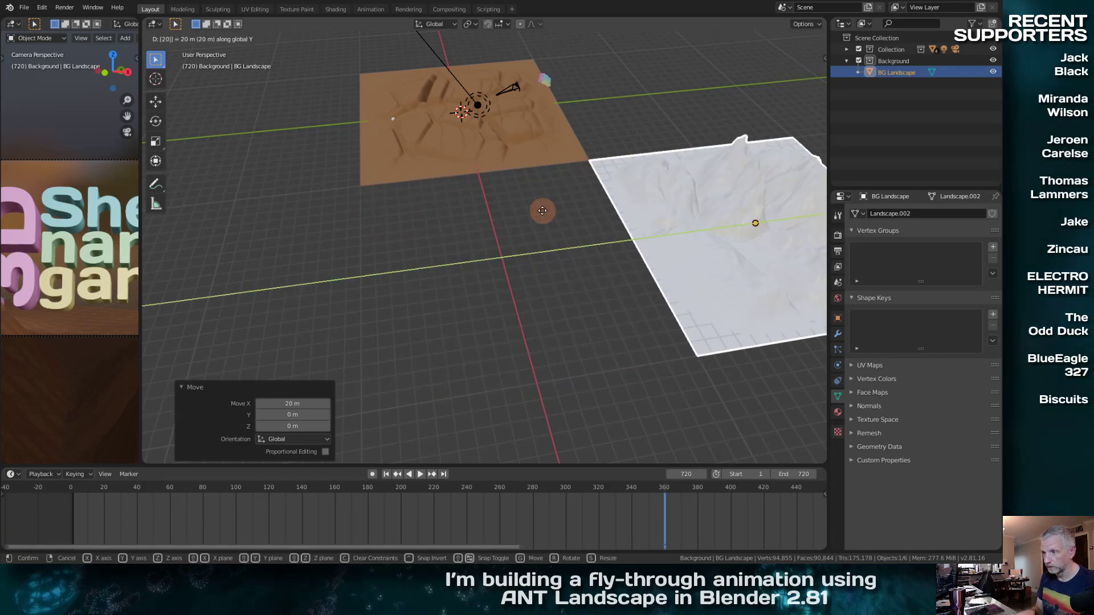
{"action": "key", "text": "Return"}
{"action": "middle_click_drag", "start_coordinate": [542, 210], "coordinate": [727, 185]}
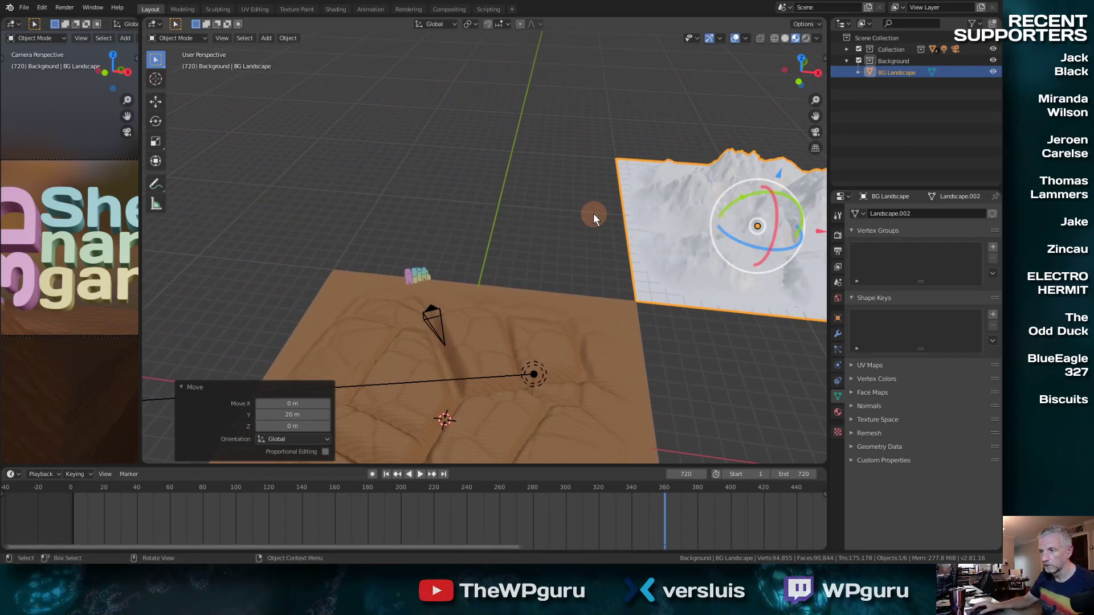
{"action": "middle_click_drag", "start_coordinate": [593, 213], "coordinate": [546, 146]}
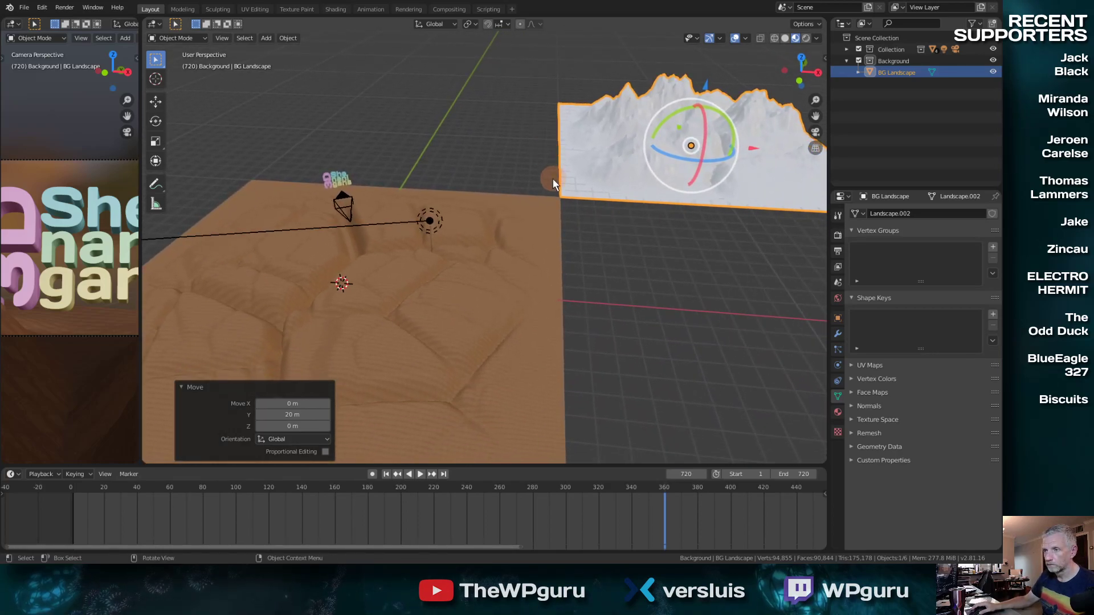
{"action": "middle_click_drag", "start_coordinate": [583, 177], "coordinate": [498, 211]}
{"action": "scroll", "coordinate": [498, 211], "scroll_direction": "down", "scroll_amount": 4}
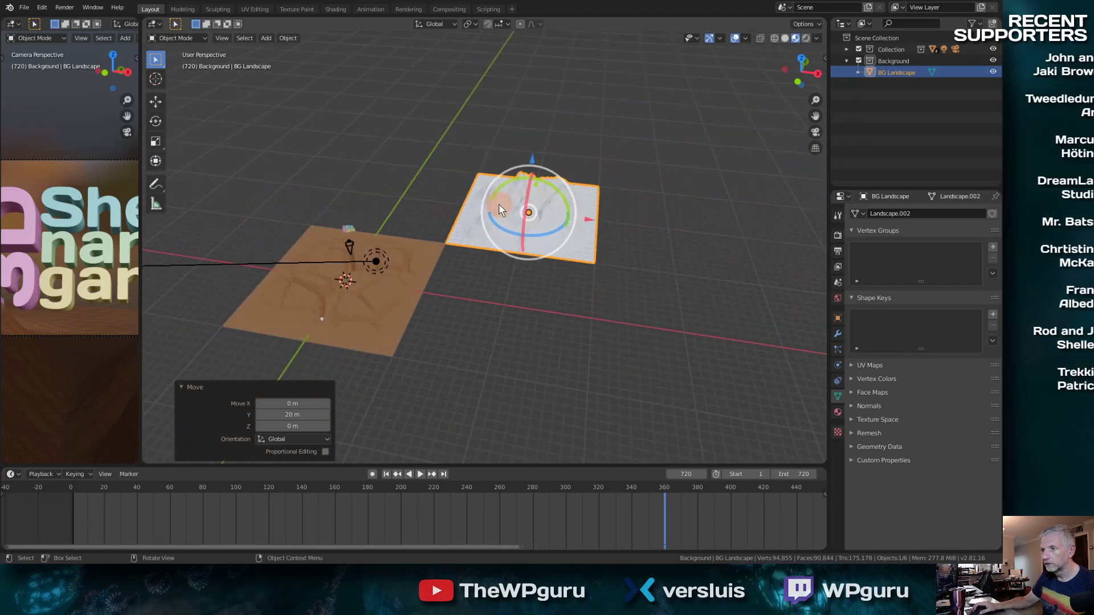
{"action": "scroll", "coordinate": [499, 210], "scroll_direction": "up", "scroll_amount": 1}
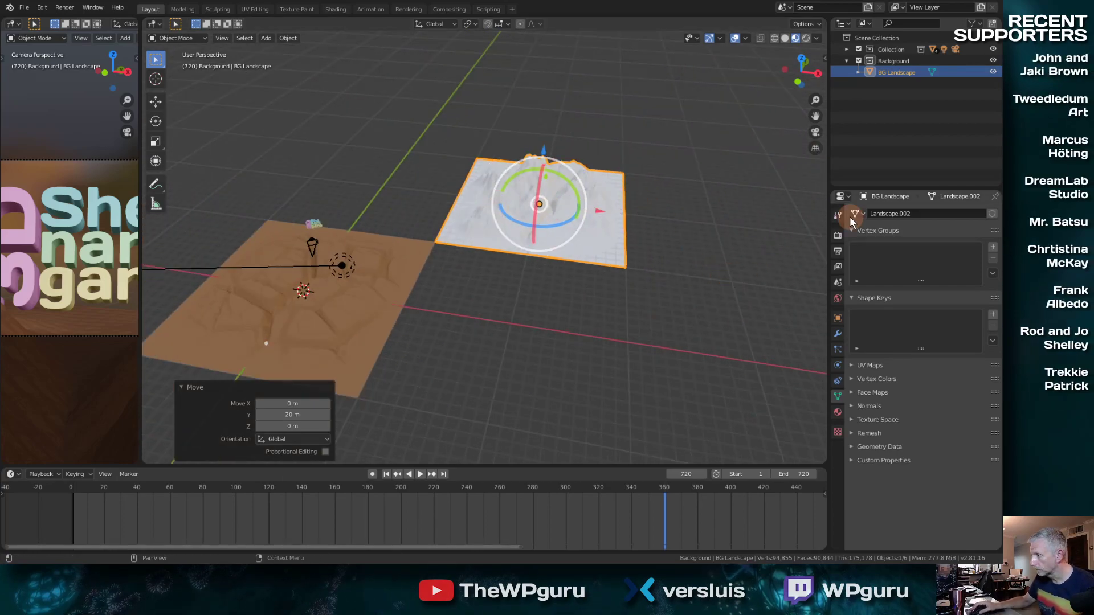
Add an Array modifier to the BG Landscape with a count of 3 and a relative X offset of -1
{"action": "left_click", "coordinate": [837, 334]}
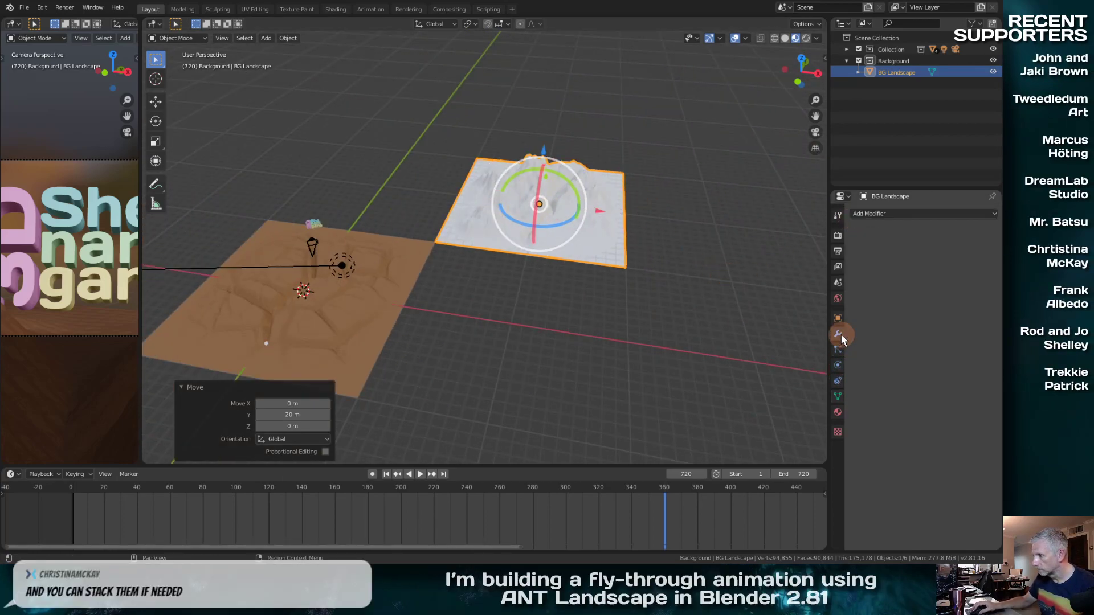
{"action": "left_click", "coordinate": [894, 214]}
{"action": "left_click", "coordinate": [806, 238]}
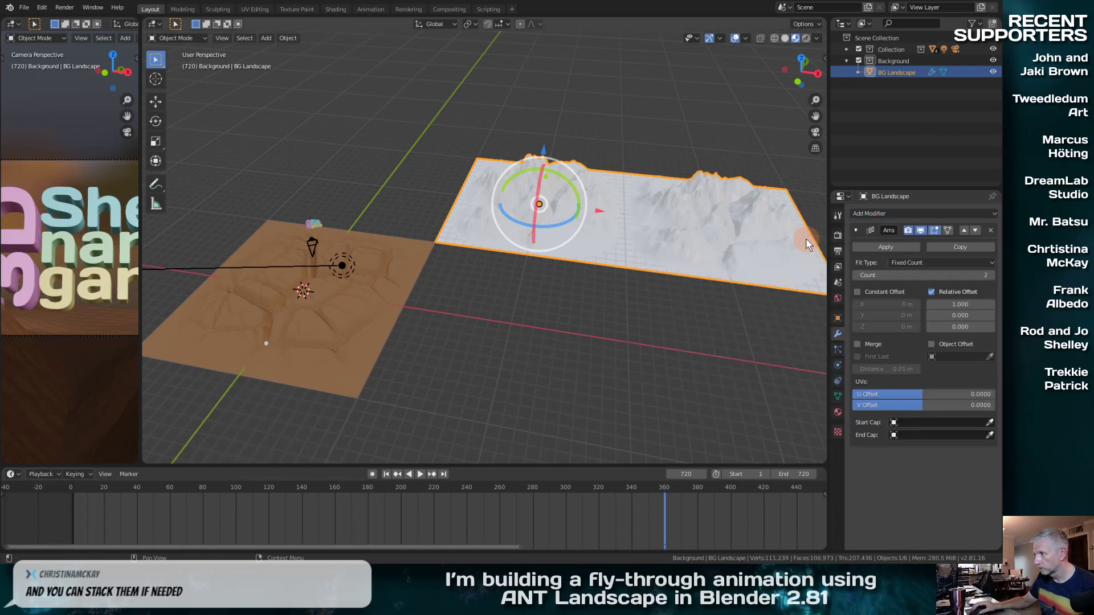
{"action": "key", "text": "KP_Decimal"}
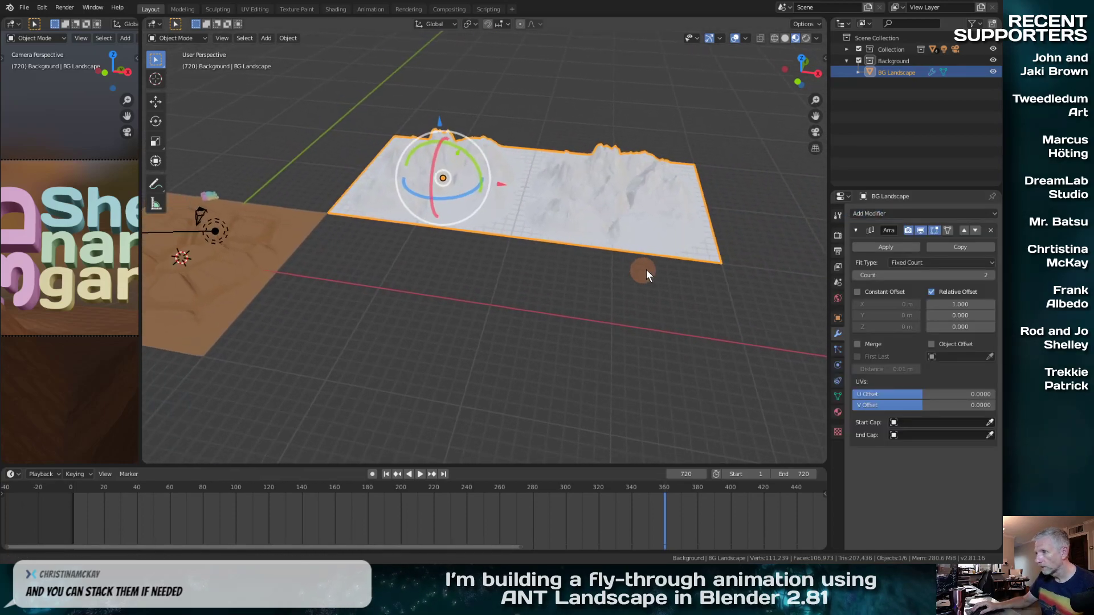
{"action": "left_click", "coordinate": [969, 304]}
{"action": "type", "text": "1.0"}
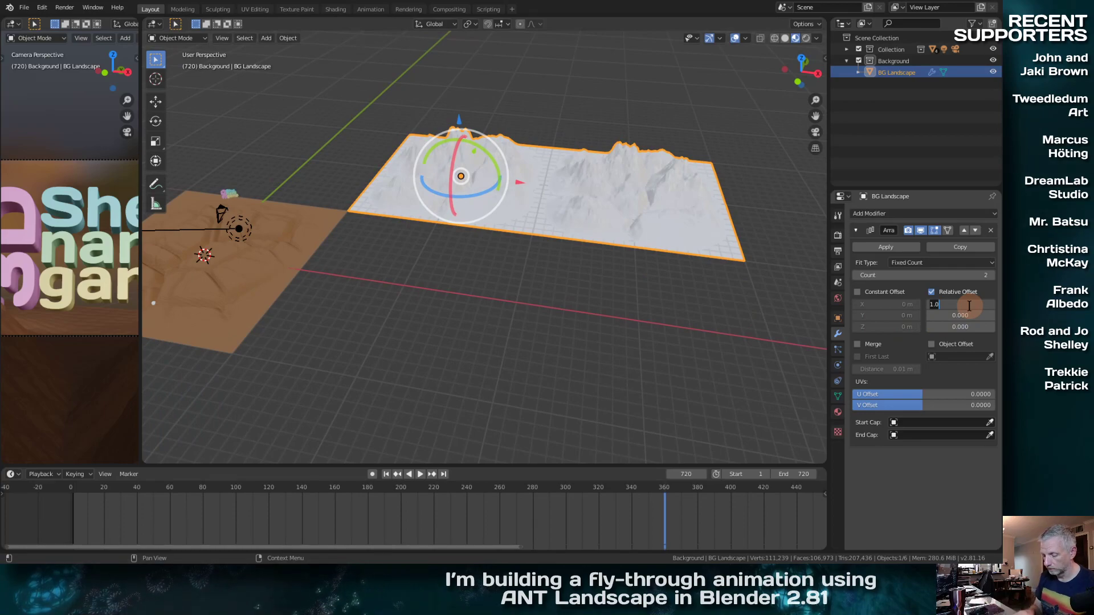
{"action": "key", "text": "Return"}
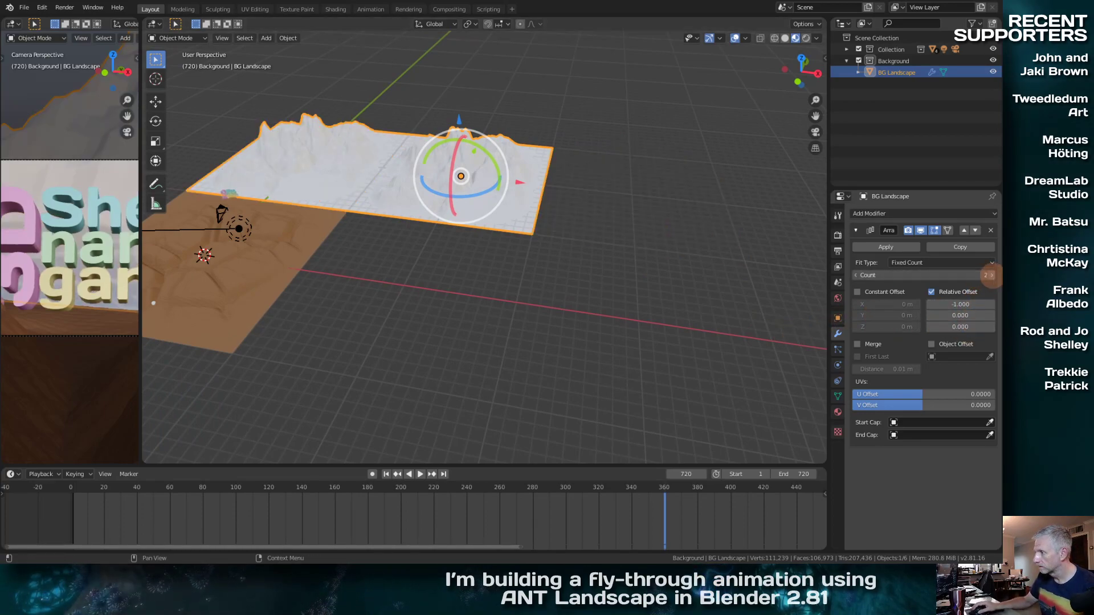
{"action": "left_click", "coordinate": [993, 275]}
Stack a second Array modifier on the BG Landscape with count 2 and relative offset 0 on X and 1 on Y
{"action": "middle_click_drag", "start_coordinate": [570, 285], "coordinate": [627, 239]}
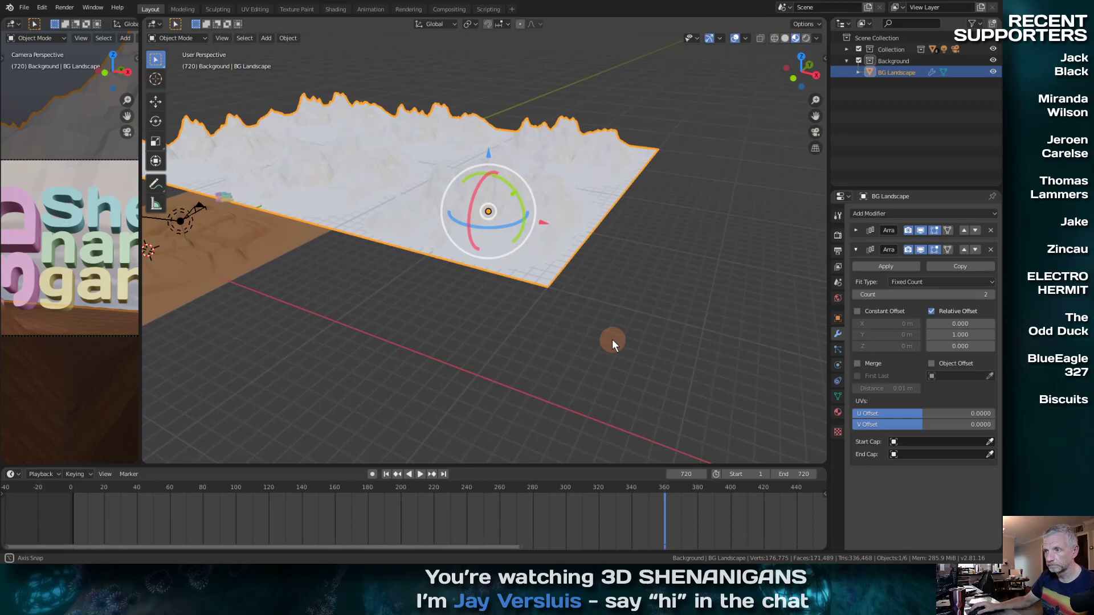
{"action": "middle_click_drag", "start_coordinate": [612, 340], "coordinate": [669, 334]}
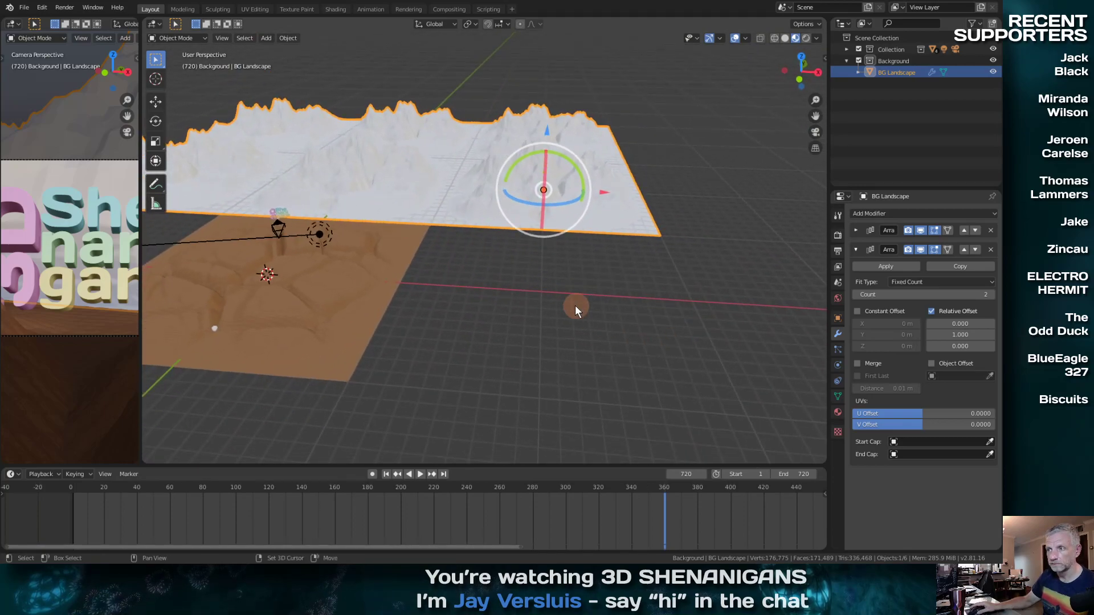
{"action": "middle_click_drag", "start_coordinate": [577, 306], "coordinate": [665, 335]}
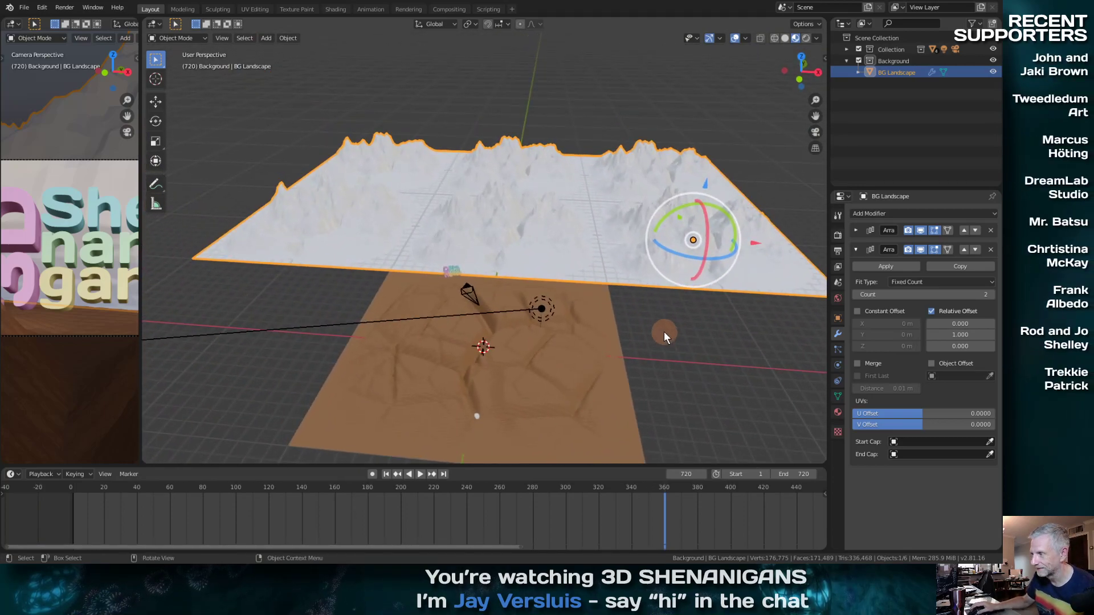
{"action": "left_click", "coordinate": [857, 249]}
Create a new material on the BG Landscape and name it BG Landscape
{"action": "middle_click_drag", "start_coordinate": [621, 293], "coordinate": [450, 312]}
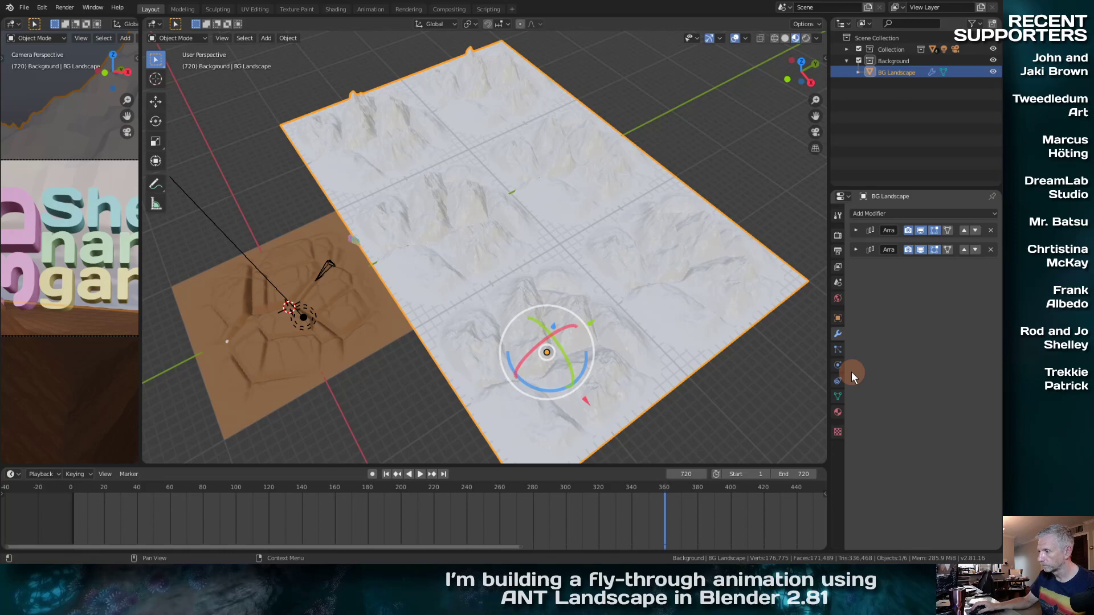
{"action": "left_click", "coordinate": [838, 413]}
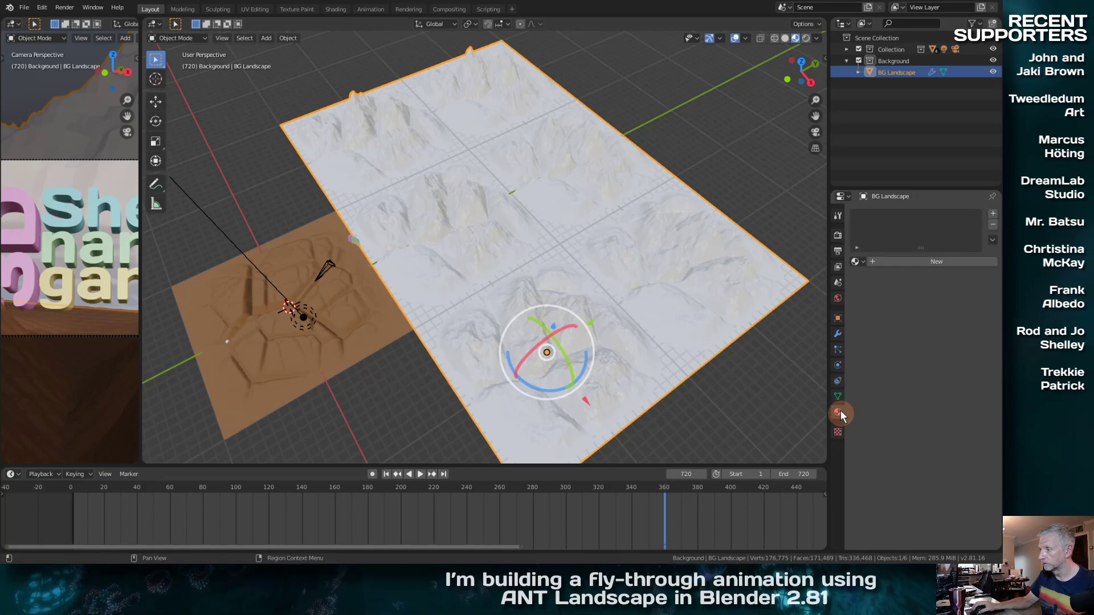
{"action": "left_click", "coordinate": [925, 264]}
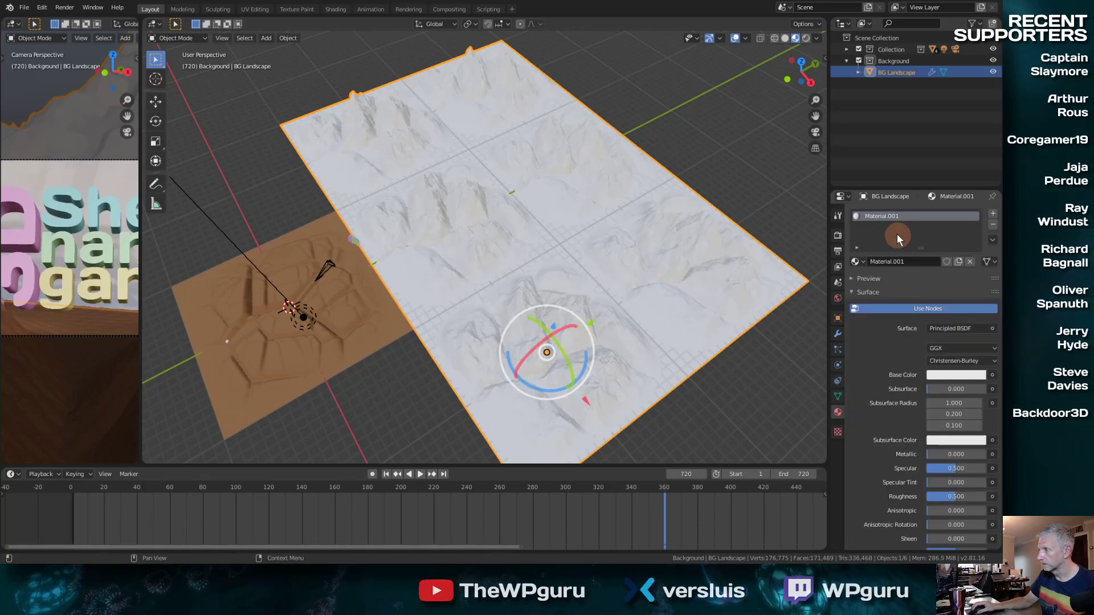
{"action": "double_click", "coordinate": [880, 261]}
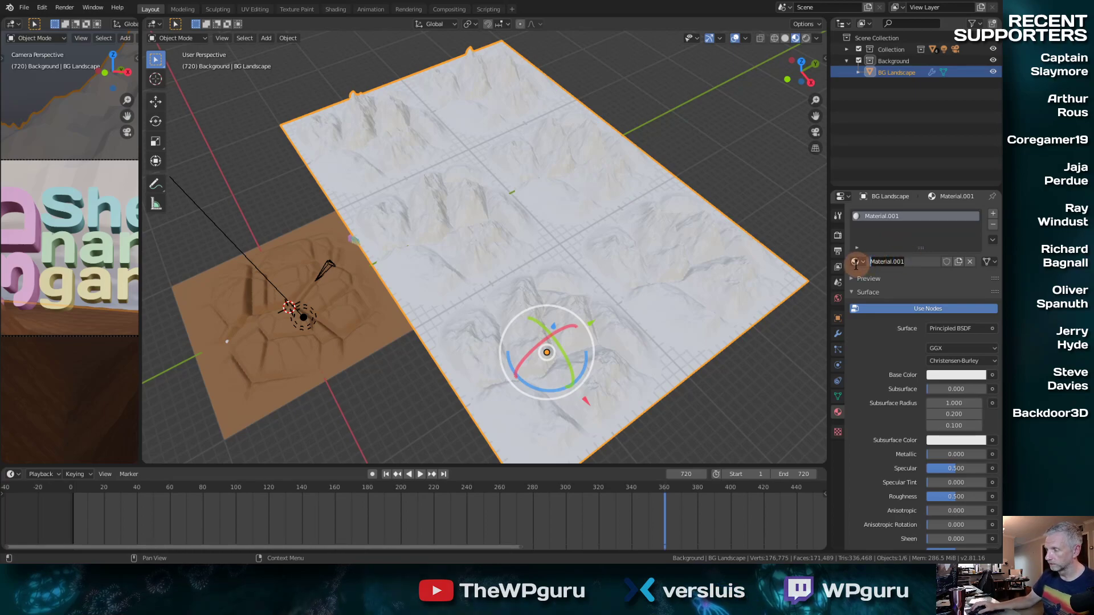
{"action": "type", "text": "BG L"}
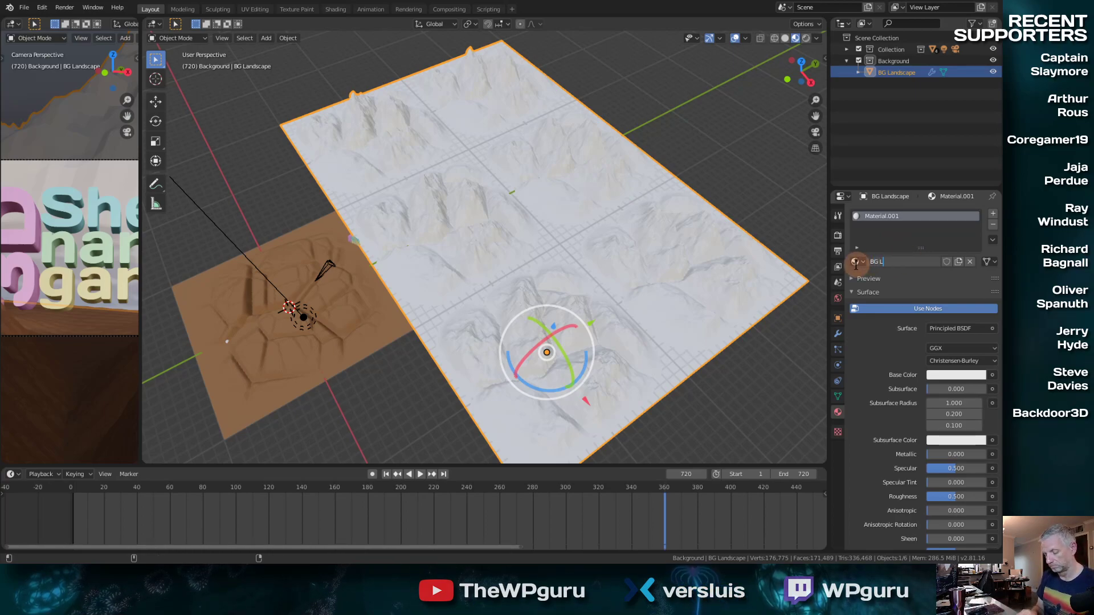
{"action": "type", "text": "andscape"}
{"action": "key", "text": "Return"}
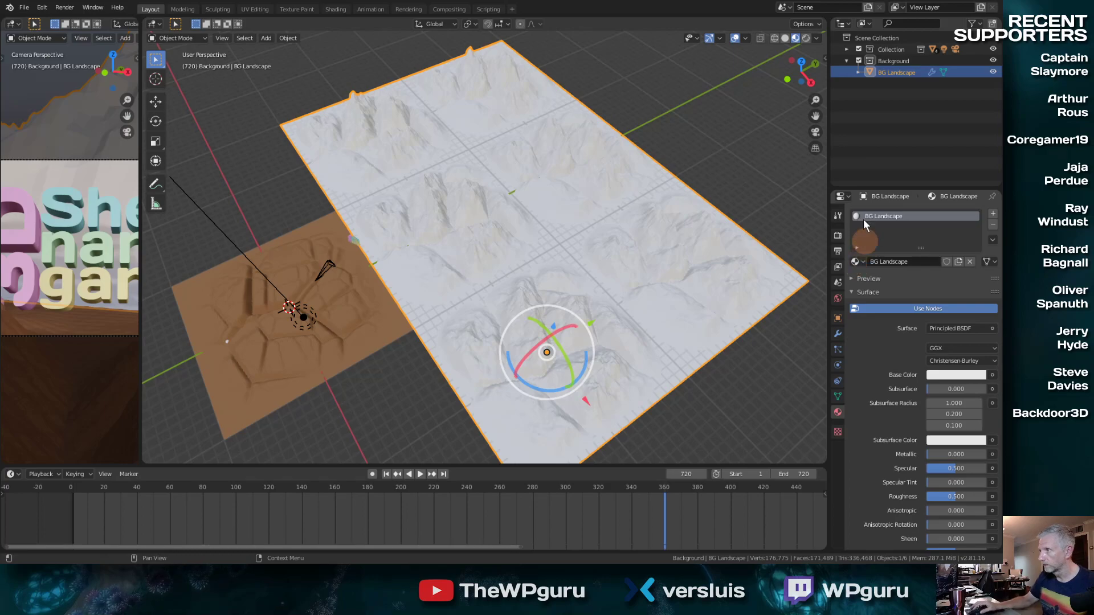
Copy the red_dirt_mud_01 material from the original Landscape and paste its settings into the BG Landscape's material
{"action": "left_click", "coordinate": [442, 259]}
{"action": "left_click", "coordinate": [376, 310]}
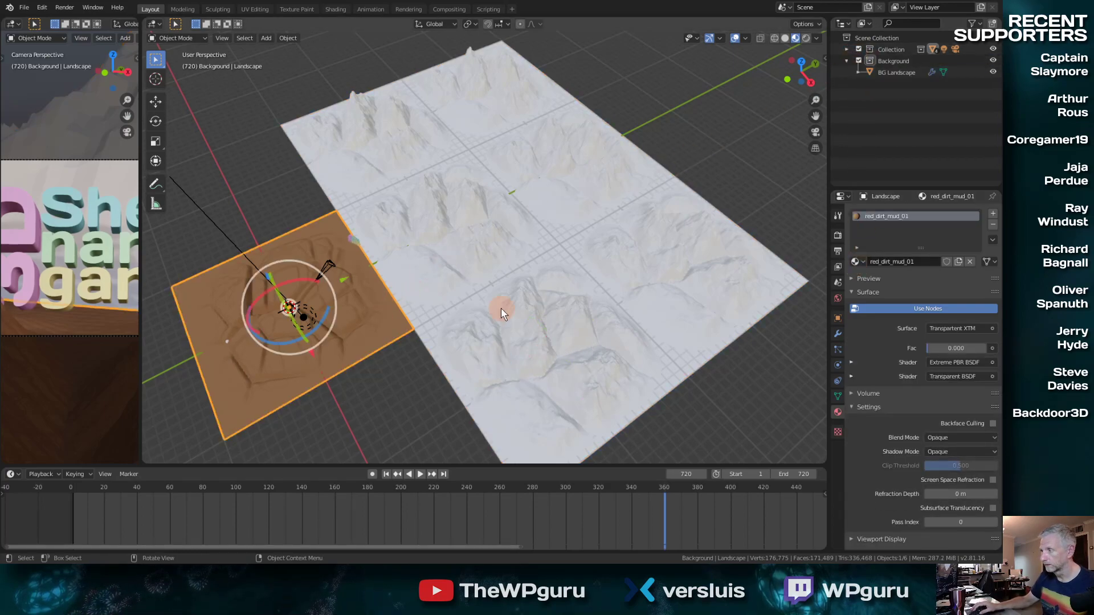
{"action": "left_click", "coordinate": [991, 238]}
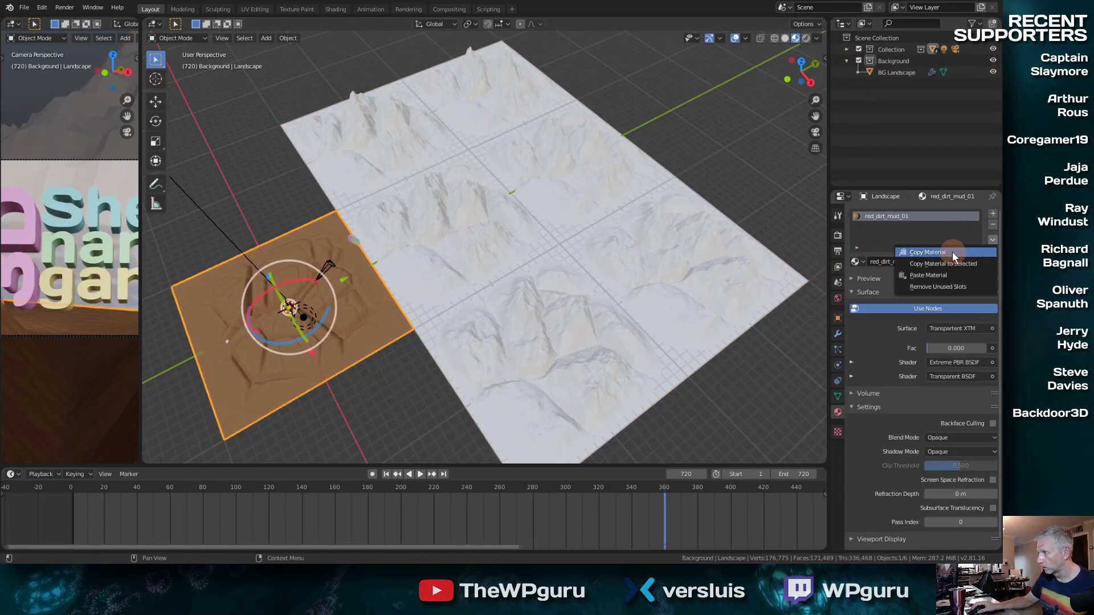
{"action": "left_click", "coordinate": [953, 252]}
{"action": "left_click", "coordinate": [898, 73]}
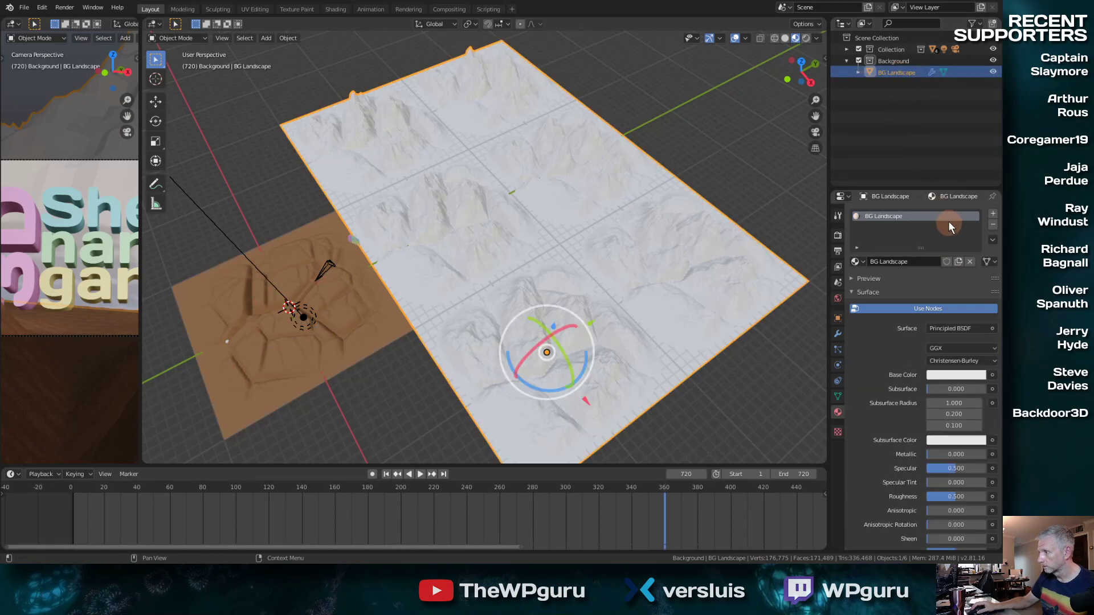
{"action": "left_click", "coordinate": [993, 240]}
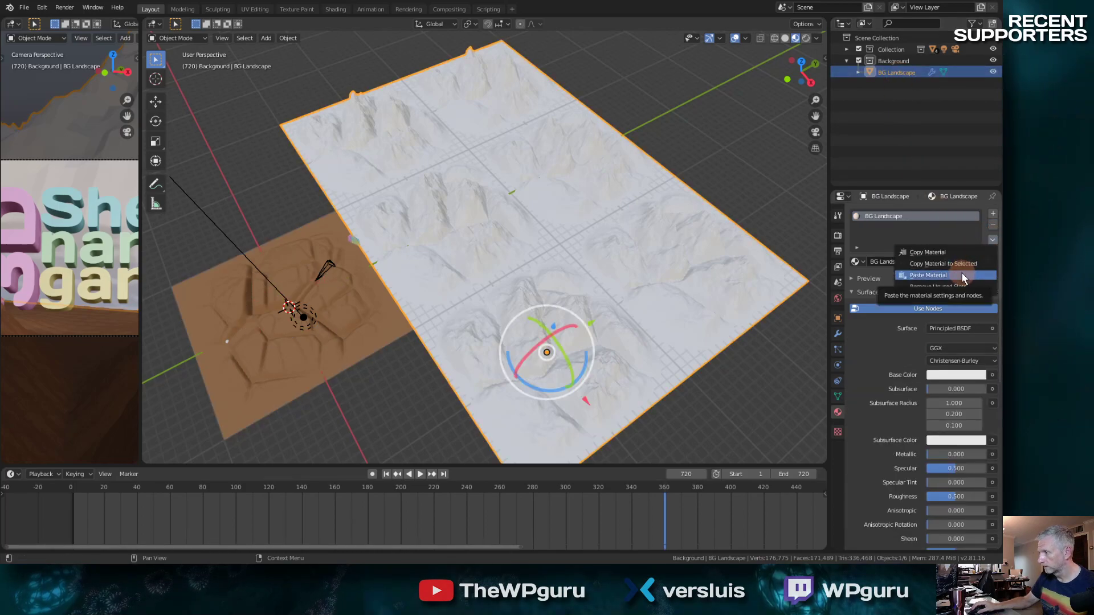
{"action": "left_click", "coordinate": [962, 274]}
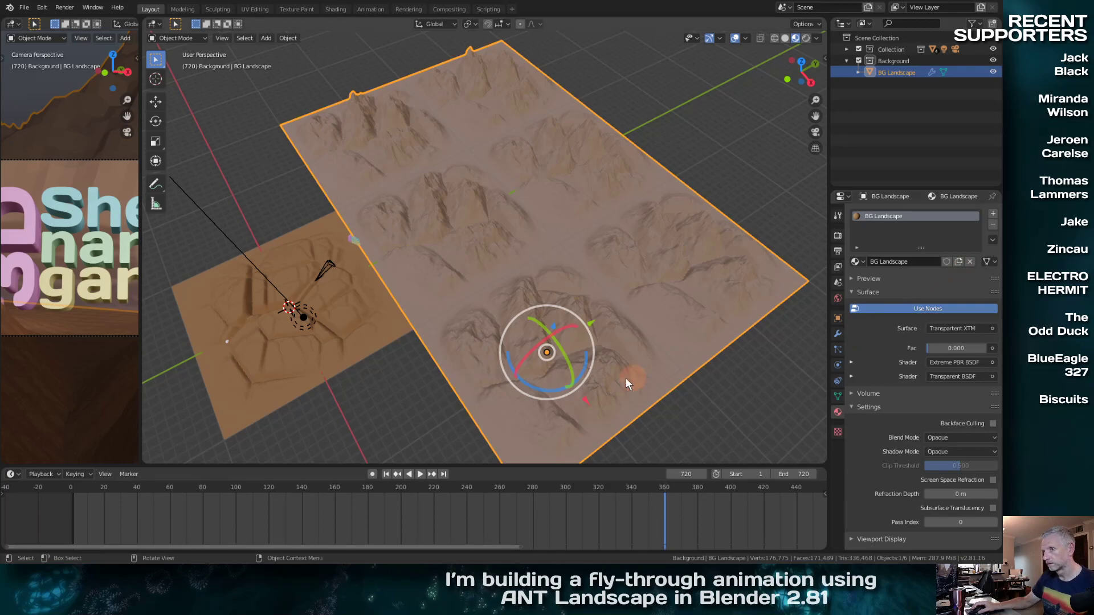
Add a new red_dirt_mud_01 material from the Extreme PBR library's Terrain 2 category to the BG Landscape
{"action": "middle_click_drag", "start_coordinate": [475, 340], "coordinate": [306, 223]}
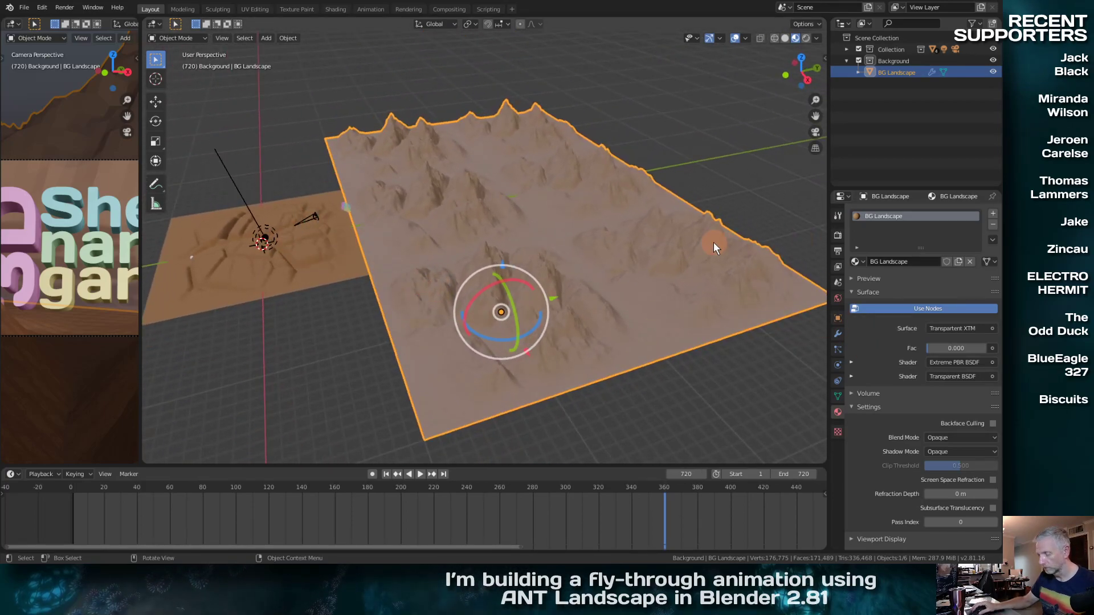
{"action": "key", "text": "n"}
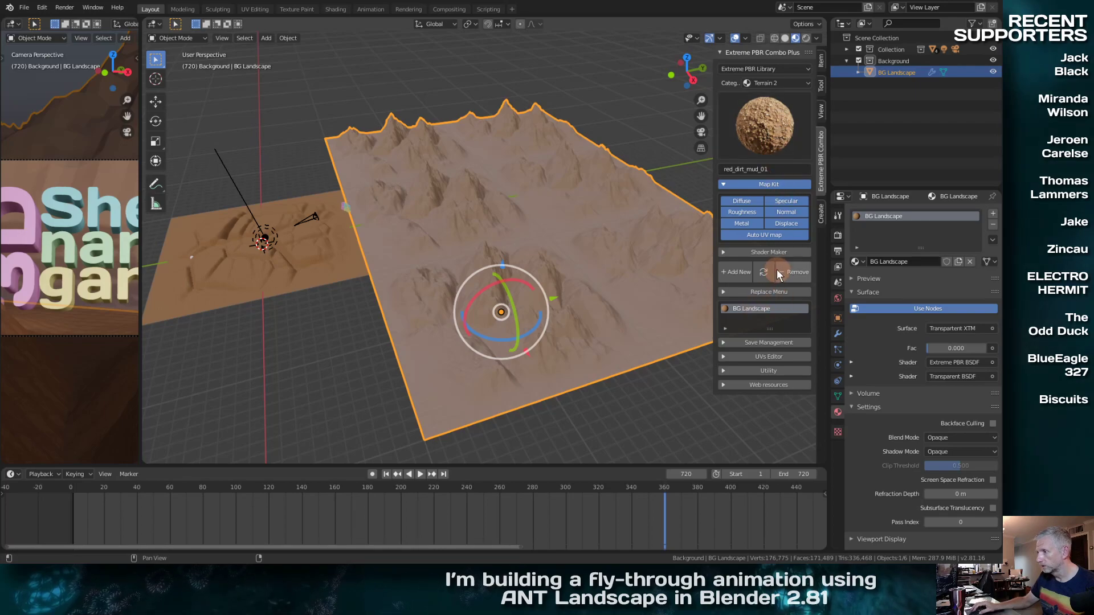
{"action": "left_click", "coordinate": [740, 273]}
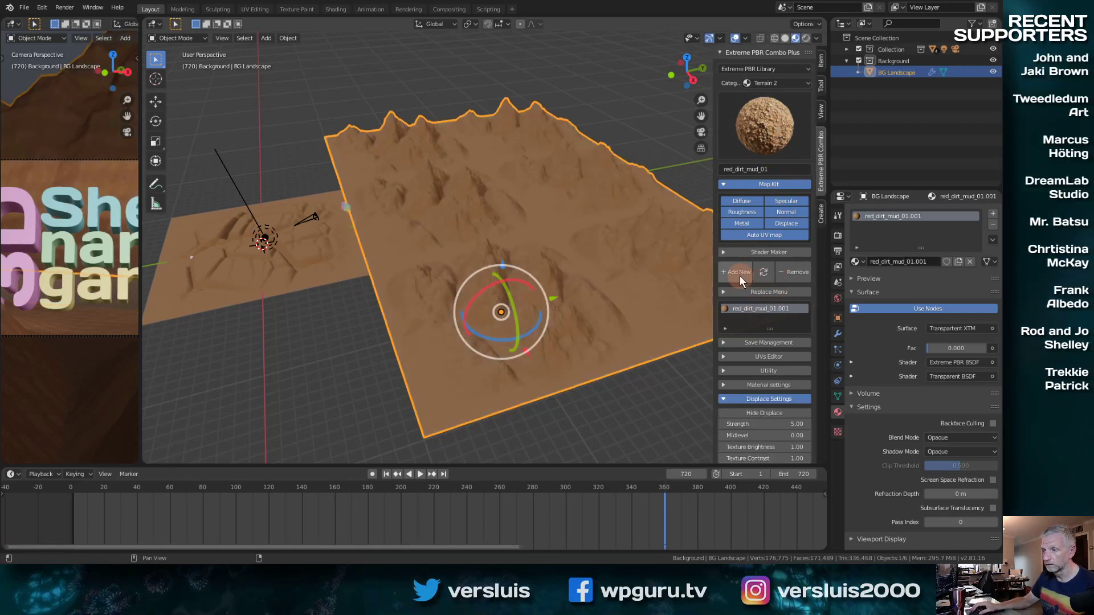
Lower the BG Landscape along the global Z axis by about 0.31 m, checking its height against the 3D Shenanigans lettering
{"action": "middle_click_drag", "start_coordinate": [367, 311], "coordinate": [489, 281]}
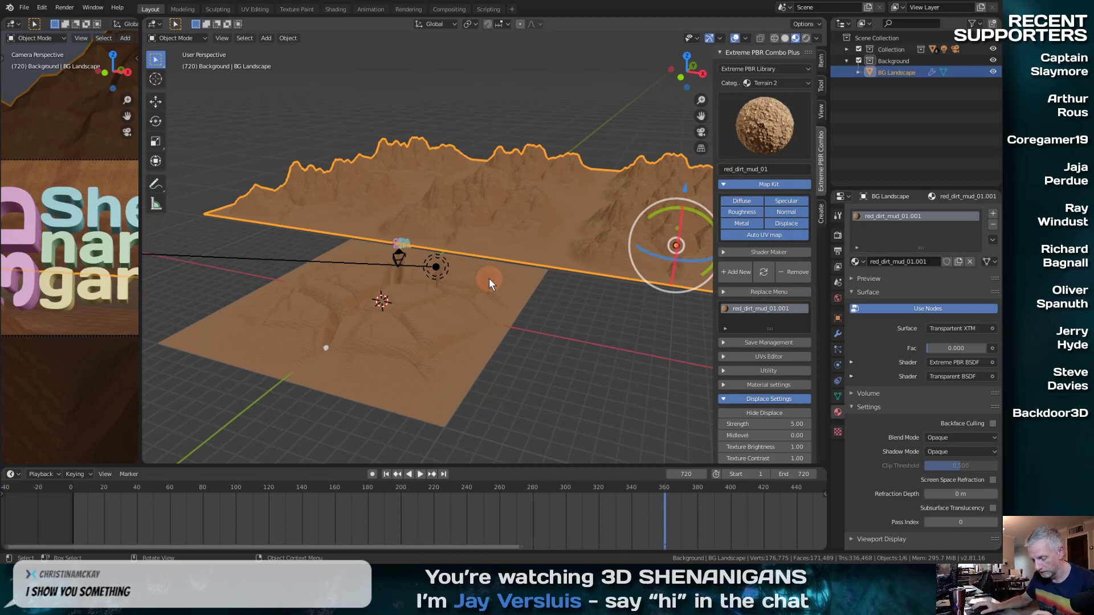
{"action": "key", "text": "n"}
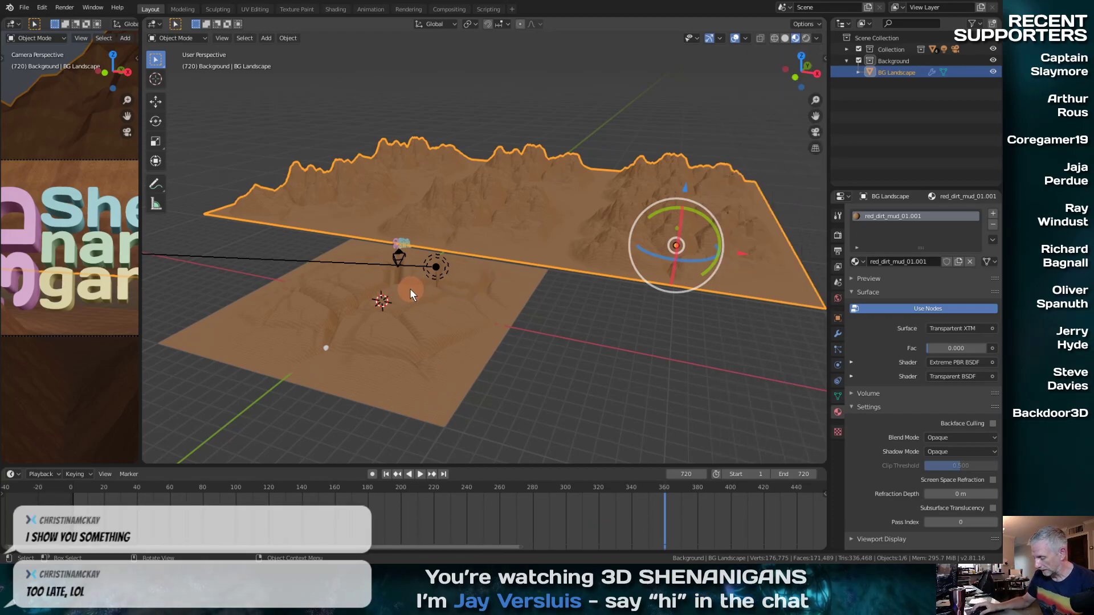
{"action": "key", "text": "KP_0"}
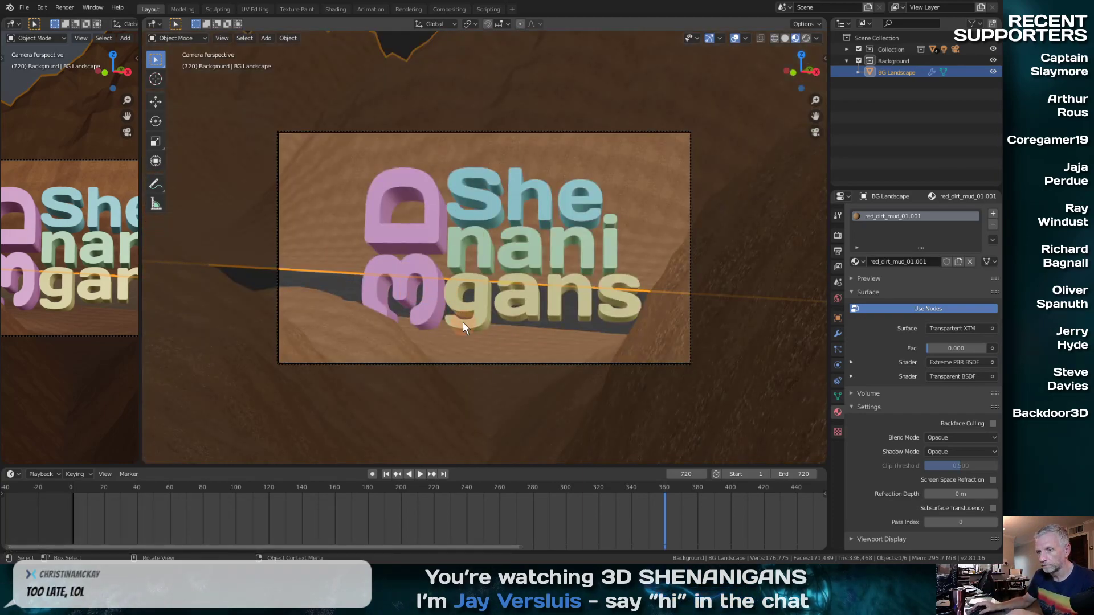
{"action": "middle_click_drag", "start_coordinate": [508, 354], "coordinate": [398, 350]}
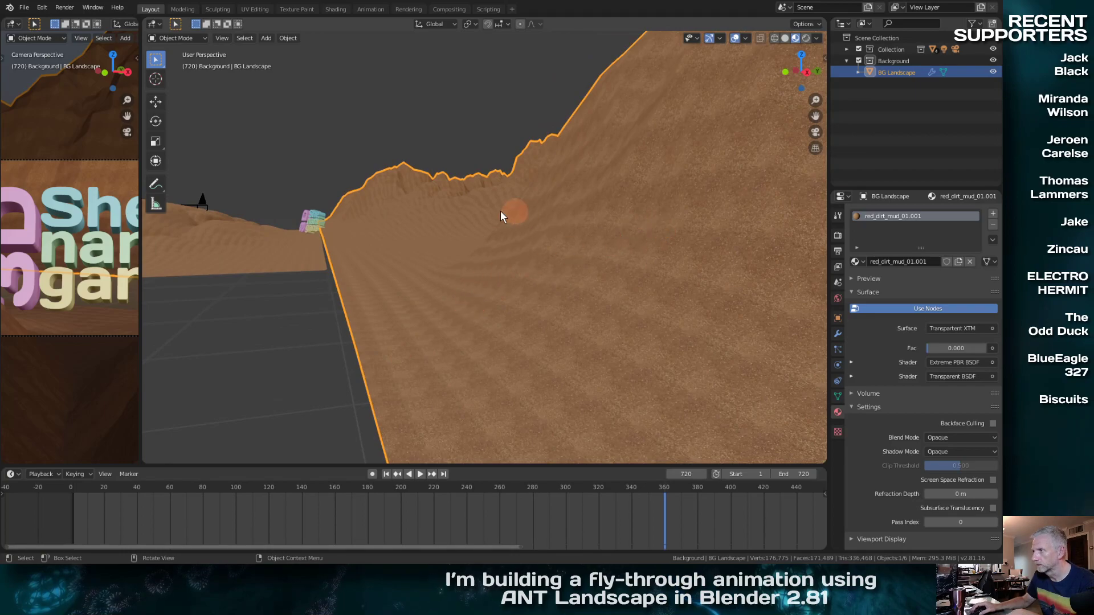
{"action": "key", "text": "g"}
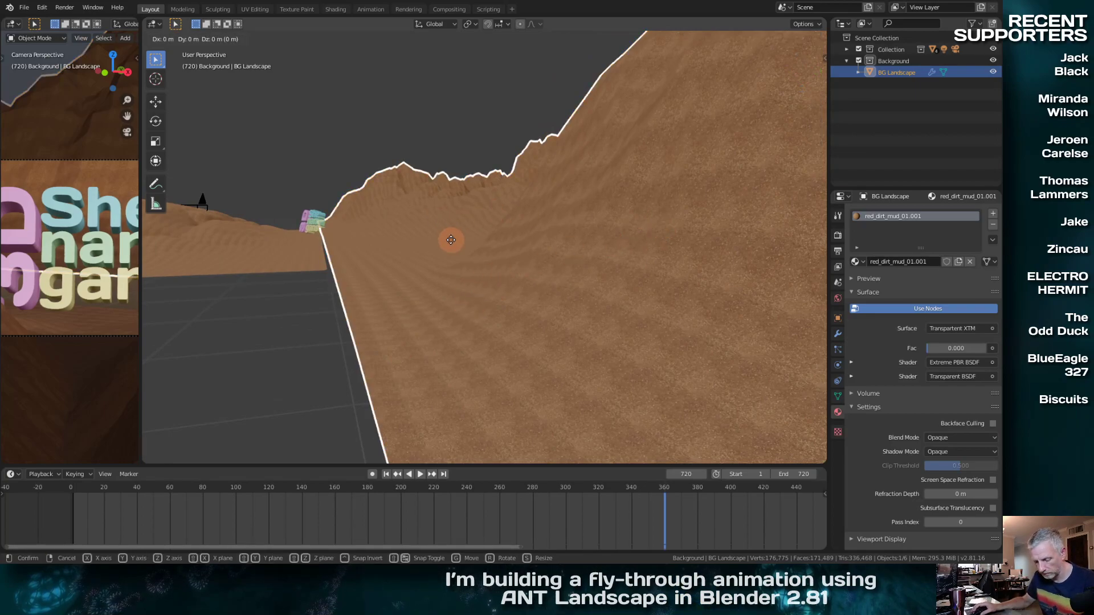
{"action": "key", "text": "z"}
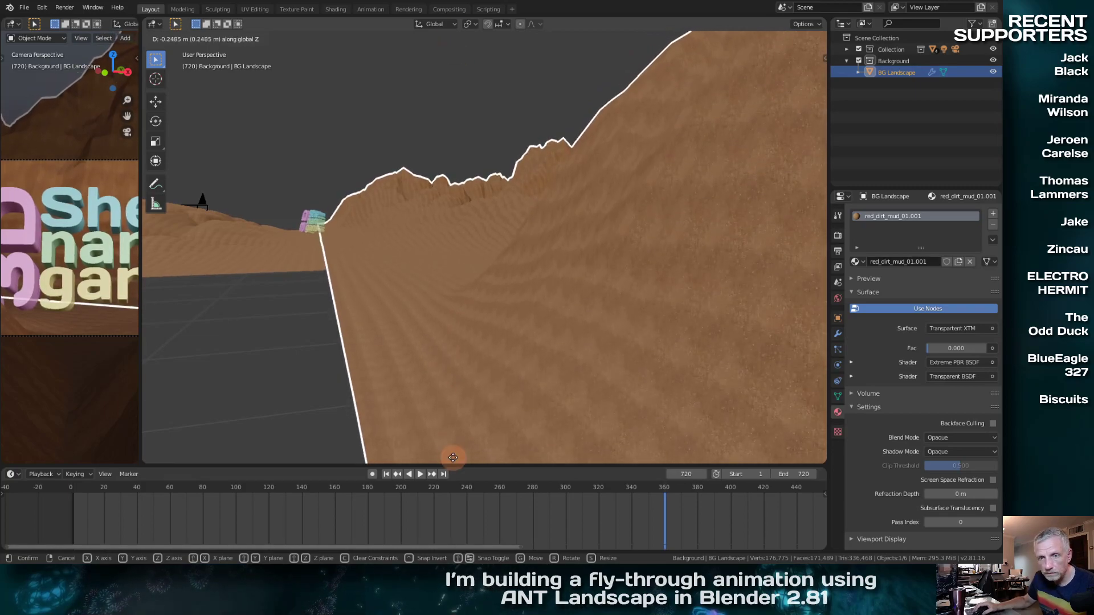
{"action": "left_click", "coordinate": [462, 75]}
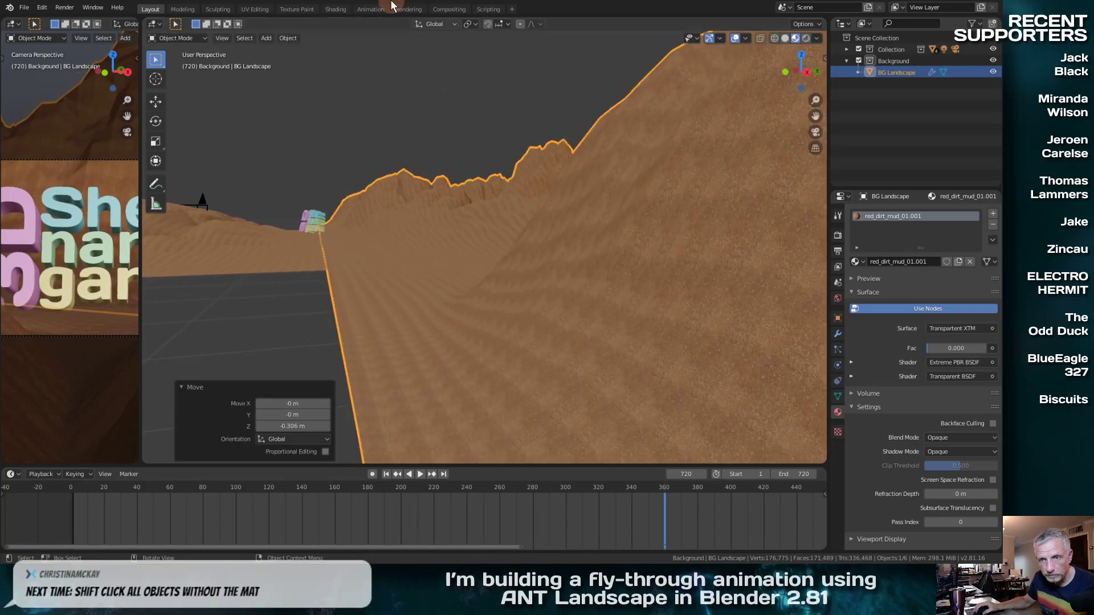
{"action": "middle_click_drag", "start_coordinate": [358, 174], "coordinate": [415, 210]}
{"action": "middle_click_drag", "start_coordinate": [383, 210], "coordinate": [384, 200]}
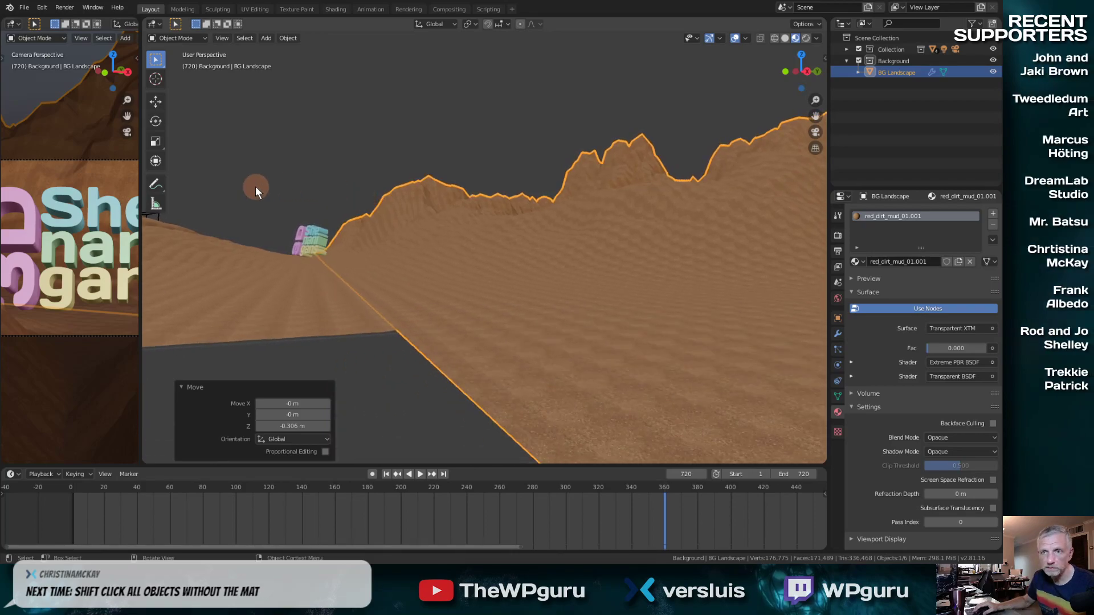
Widen the camera viewport, then scrub and play the fly-through between frame 0 and the end of the animation to check its timing
{"action": "left_click_drag", "start_coordinate": [142, 251], "coordinate": [655, 243]}
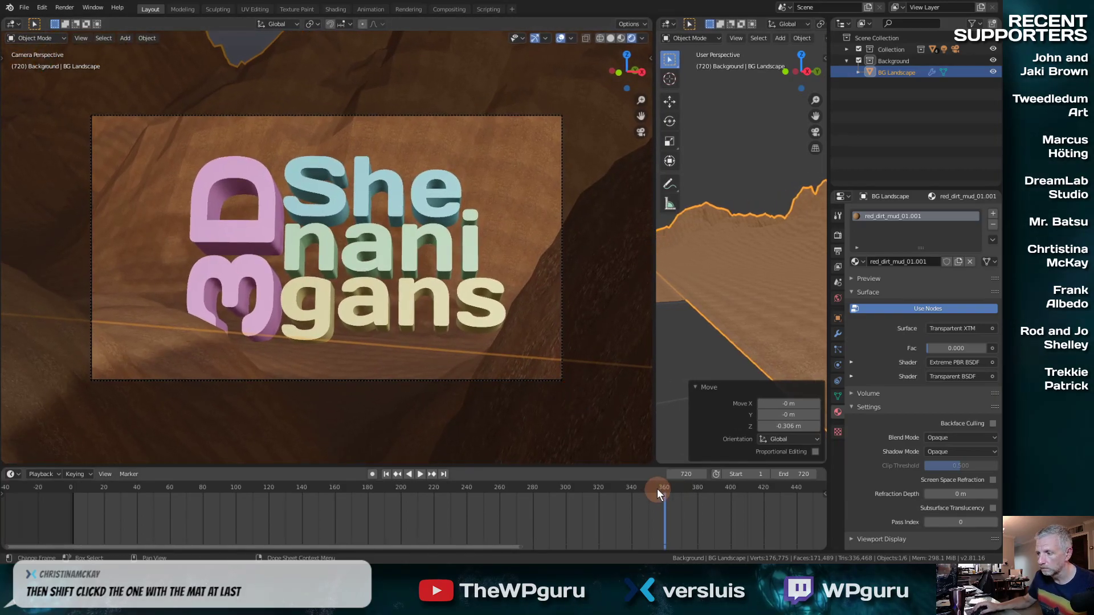
{"action": "left_click_drag", "start_coordinate": [658, 488], "coordinate": [67, 549]}
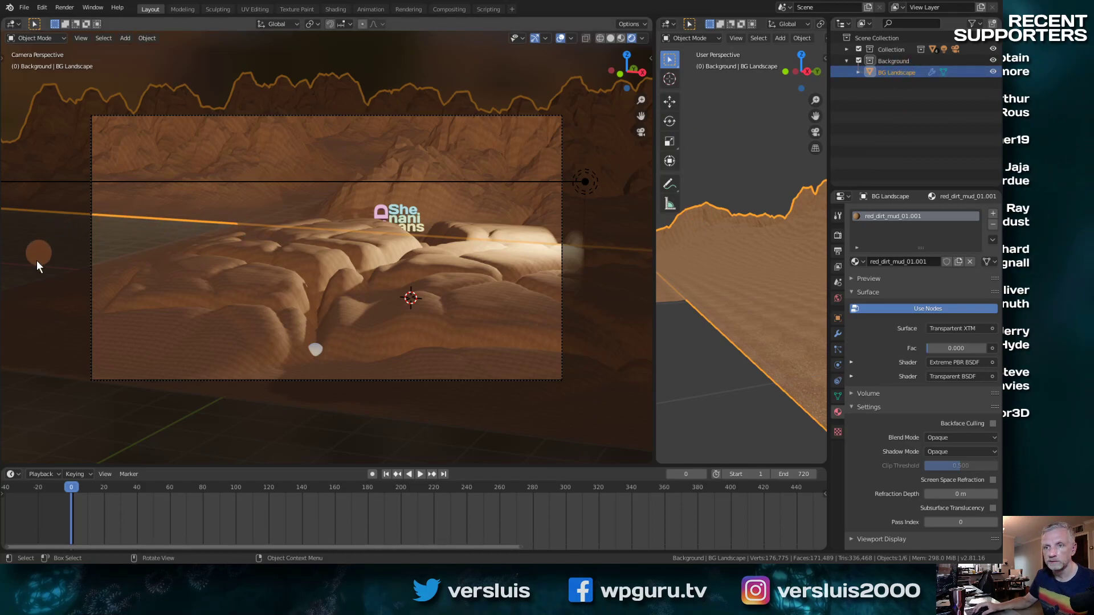
{"action": "key", "text": "space"}
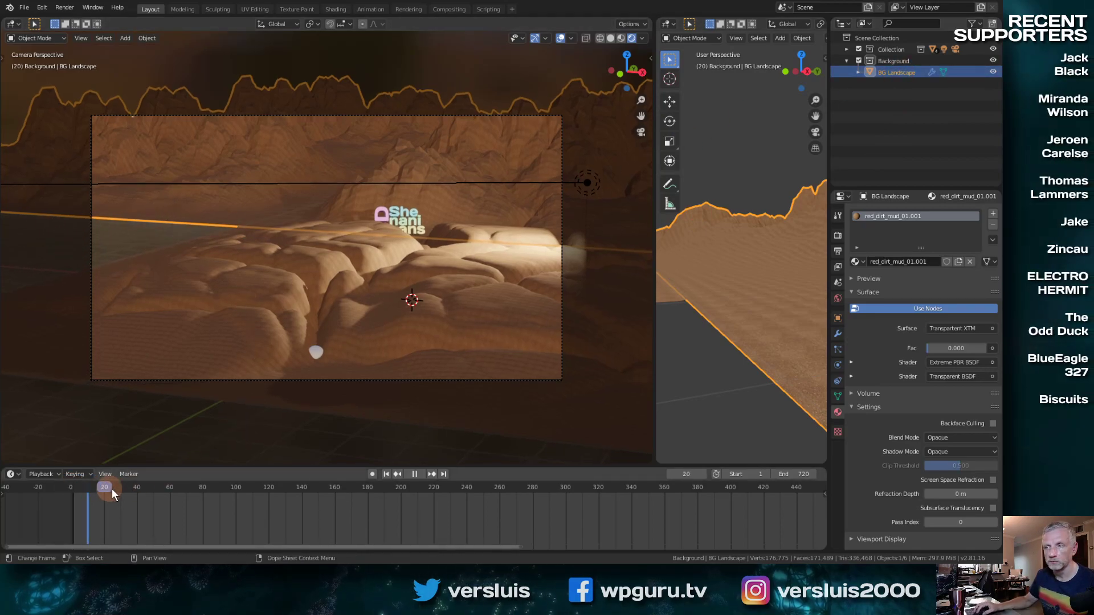
{"action": "left_click_drag", "start_coordinate": [112, 488], "coordinate": [753, 471]}
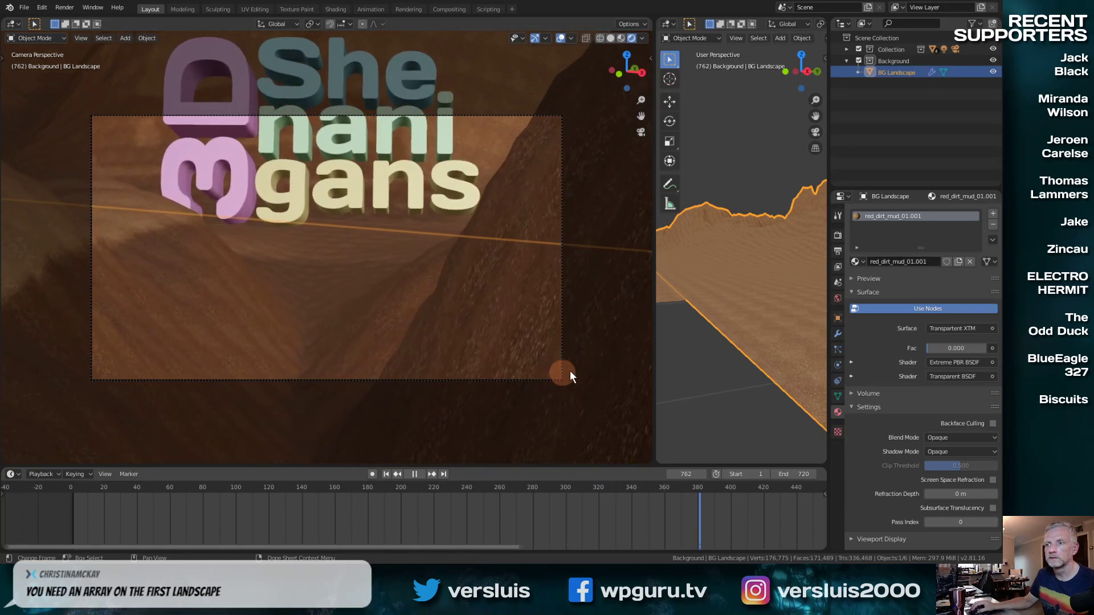
{"action": "key", "text": "space"}
{"action": "scroll", "coordinate": [504, 516], "scroll_direction": "down", "scroll_amount": 2}
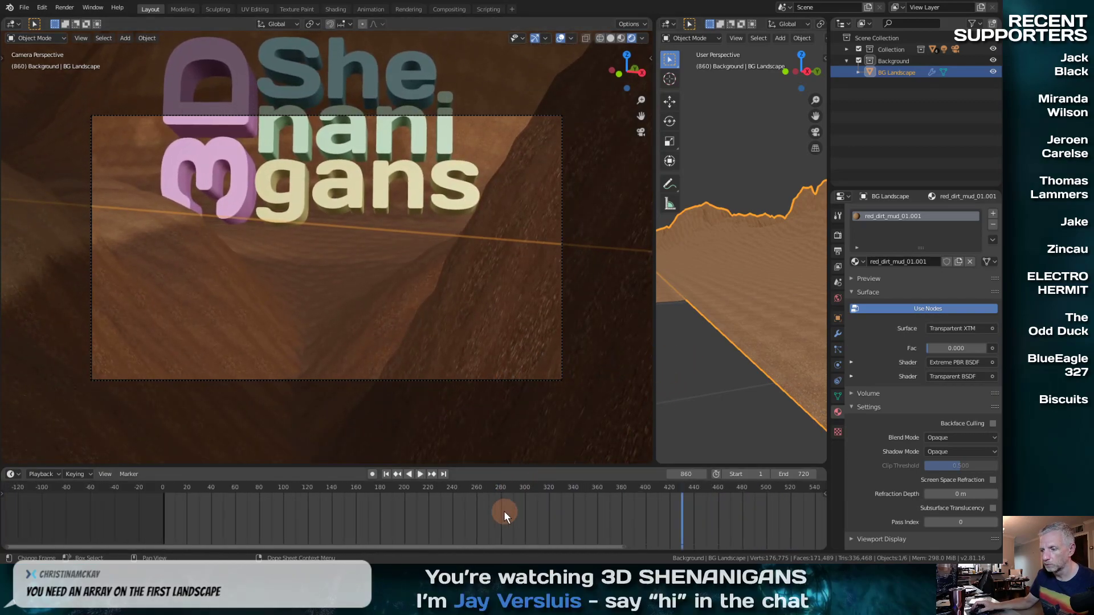
{"action": "scroll", "coordinate": [503, 511], "scroll_direction": "down", "scroll_amount": 4}
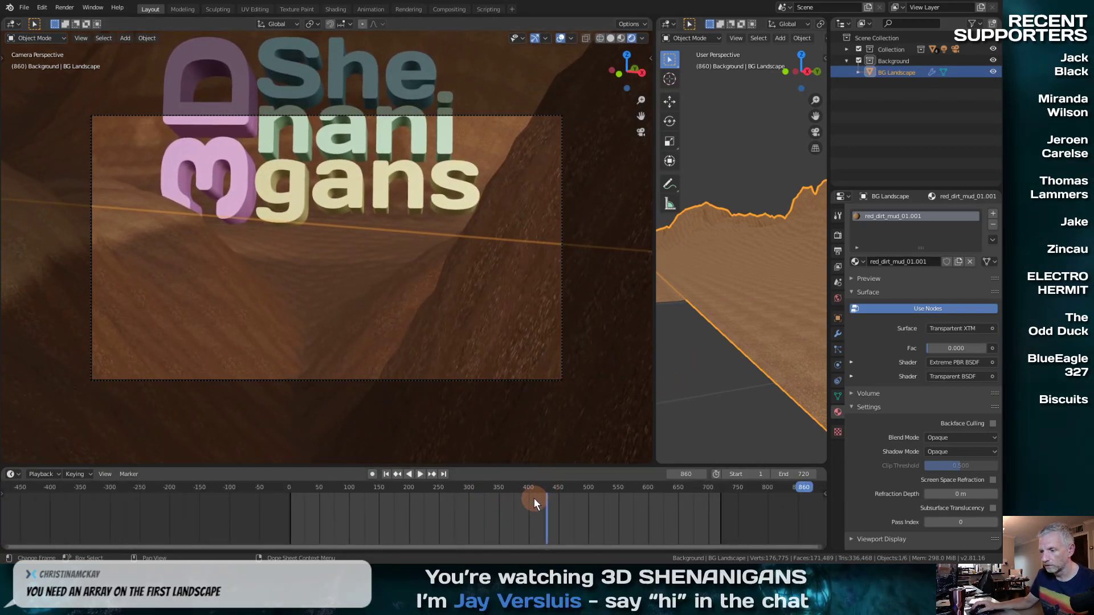
{"action": "left_click_drag", "start_coordinate": [541, 489], "coordinate": [720, 490]}
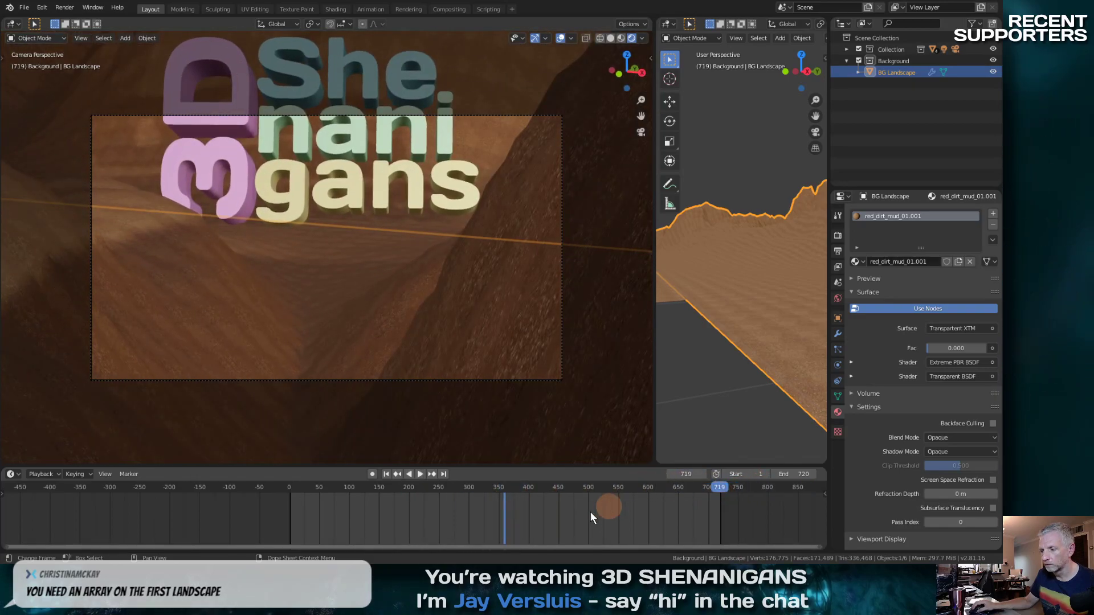
{"action": "left_click_drag", "start_coordinate": [590, 512], "coordinate": [424, 504]}
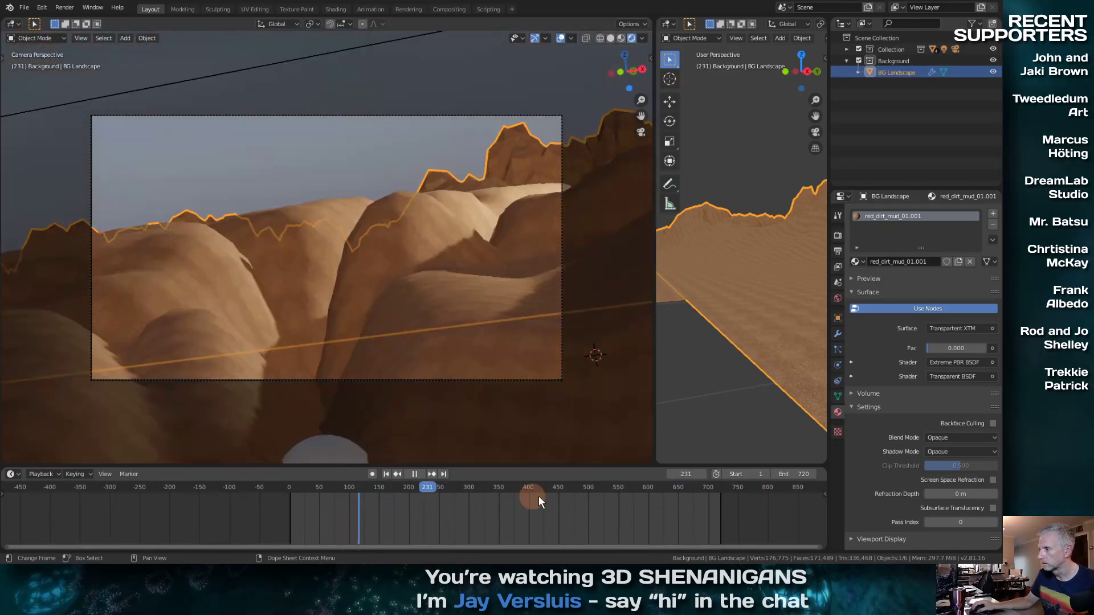
{"action": "left_click_drag", "start_coordinate": [539, 496], "coordinate": [555, 496]}
Set the New value of the scene's time remapping to 1 in the output settings
{"action": "left_click", "coordinate": [837, 234]}
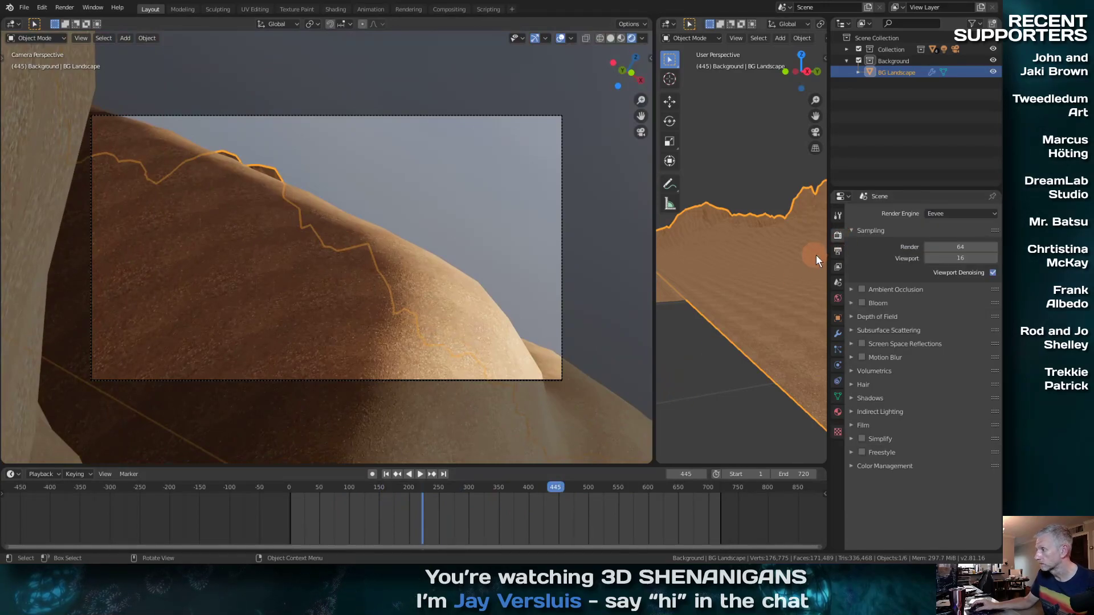
{"action": "left_click", "coordinate": [837, 251]}
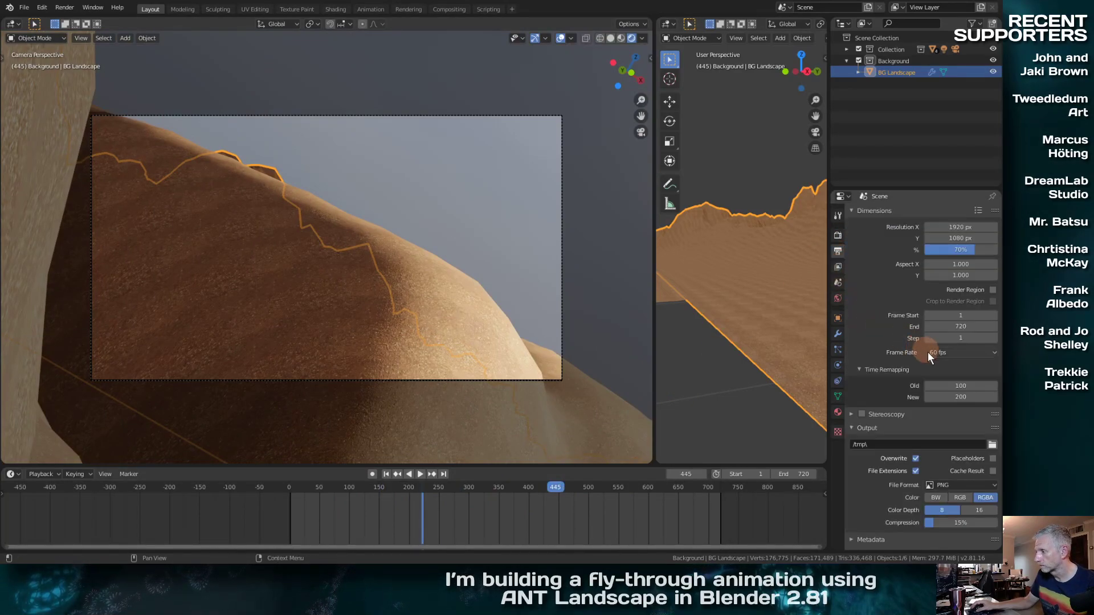
{"action": "left_click", "coordinate": [959, 397]}
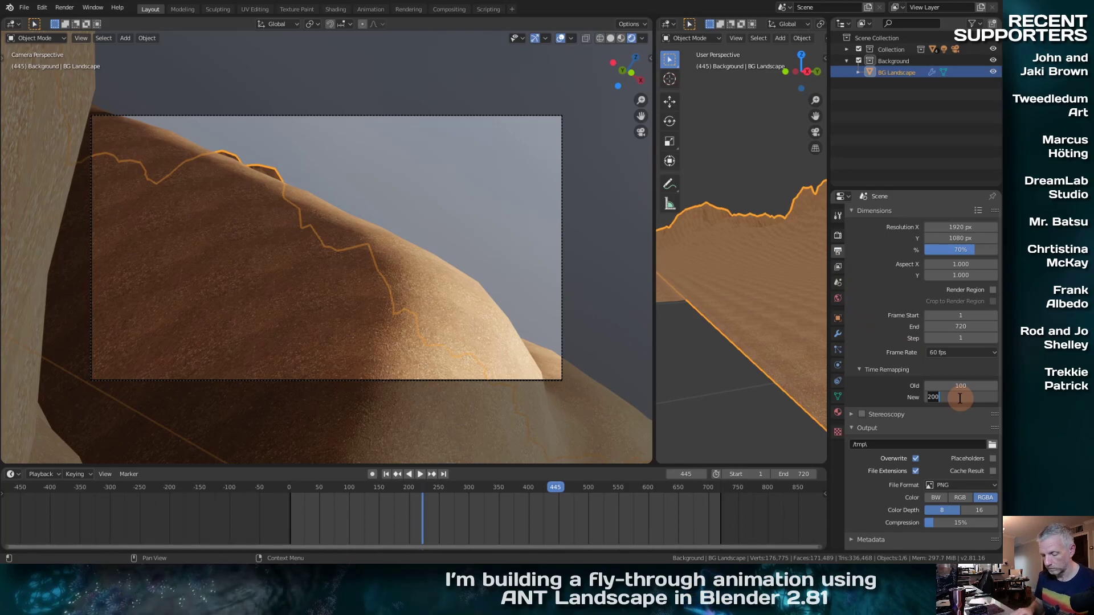
{"action": "type", "text": "1"}
{"action": "key", "text": "Return"}
{"action": "key", "text": "Return"}
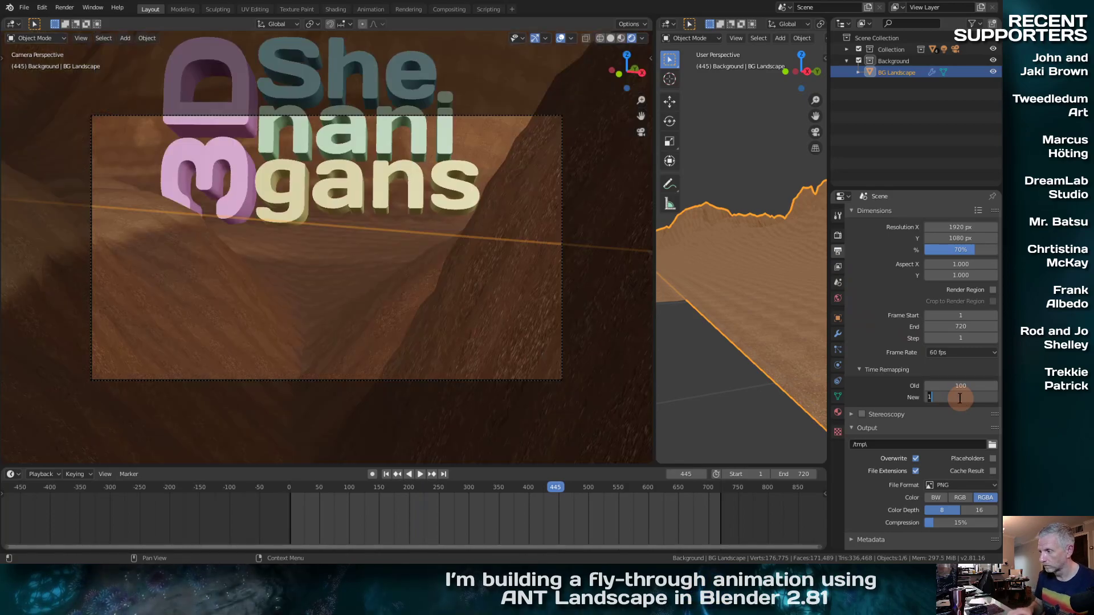
Scrub and play several parts of the timeline to examine the camera motion with the changed time remapping
{"action": "left_click", "coordinate": [554, 489]}
{"action": "left_click_drag", "start_coordinate": [553, 487], "coordinate": [494, 481]}
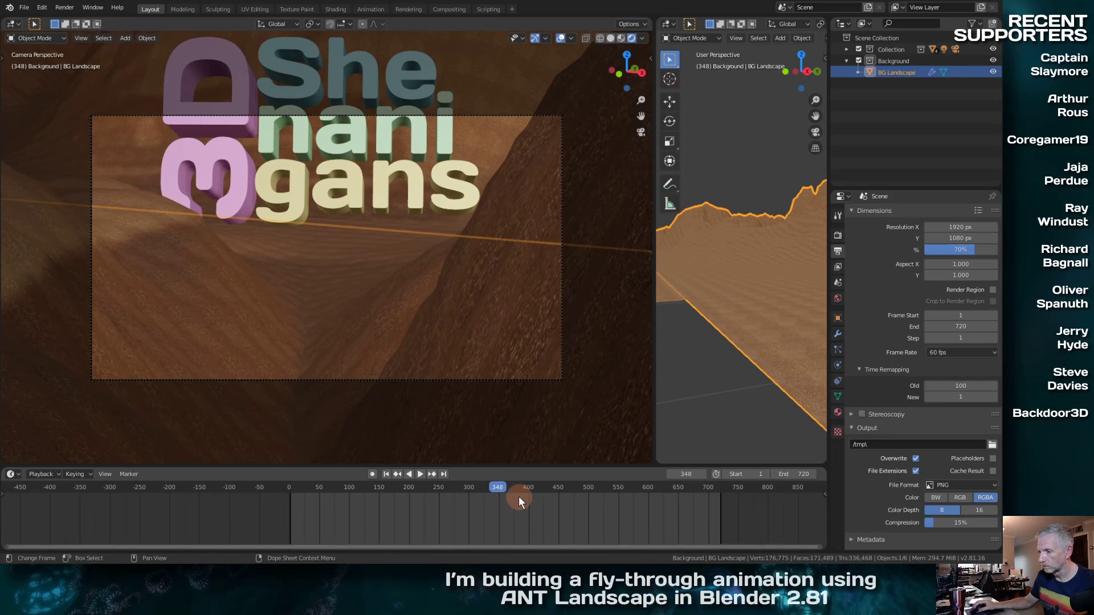
{"action": "key", "text": "space"}
{"action": "left_click", "coordinate": [434, 491]}
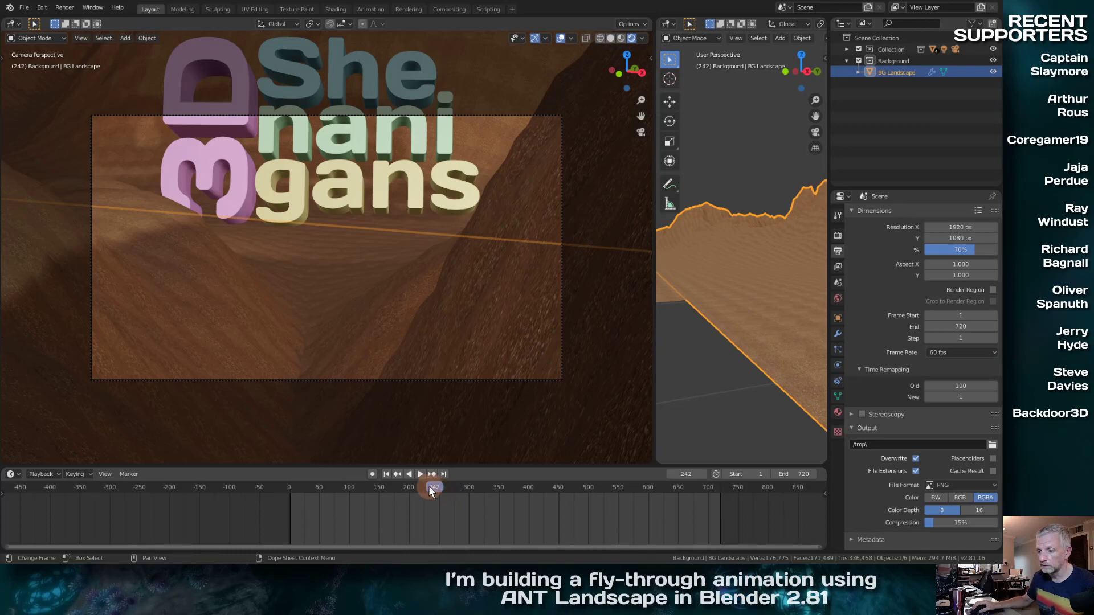
{"action": "key", "text": "space"}
{"action": "left_click_drag", "start_coordinate": [422, 487], "coordinate": [340, 491]}
{"action": "key", "text": "space"}
{"action": "scroll", "coordinate": [397, 497], "scroll_direction": "up", "scroll_amount": 1}
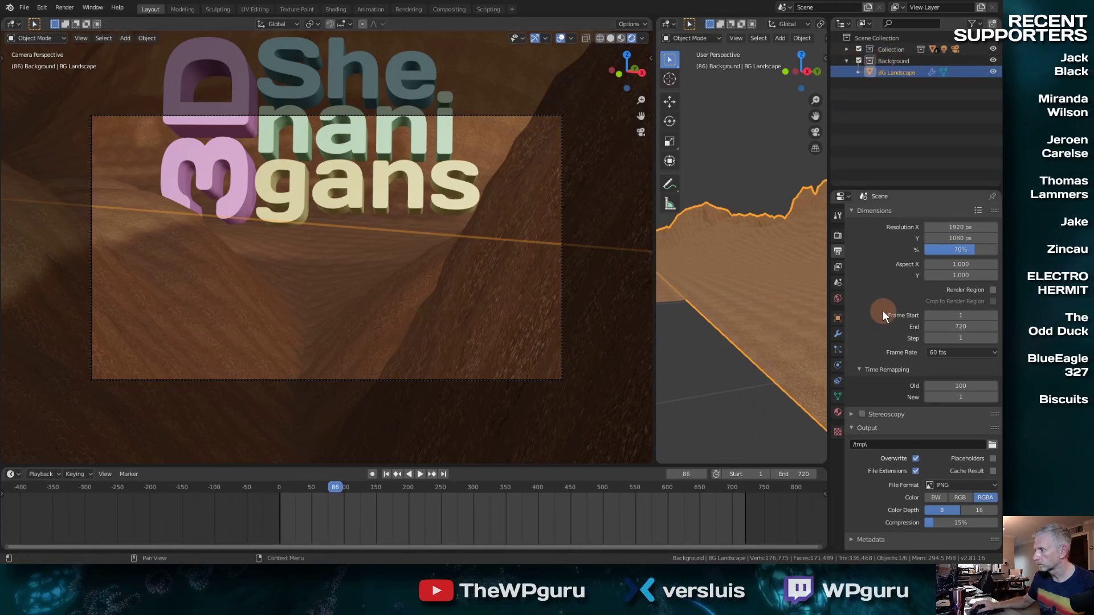
Set the New value of the time remapping to 100 and return the timeline to frame 0
{"action": "left_click", "coordinate": [955, 397]}
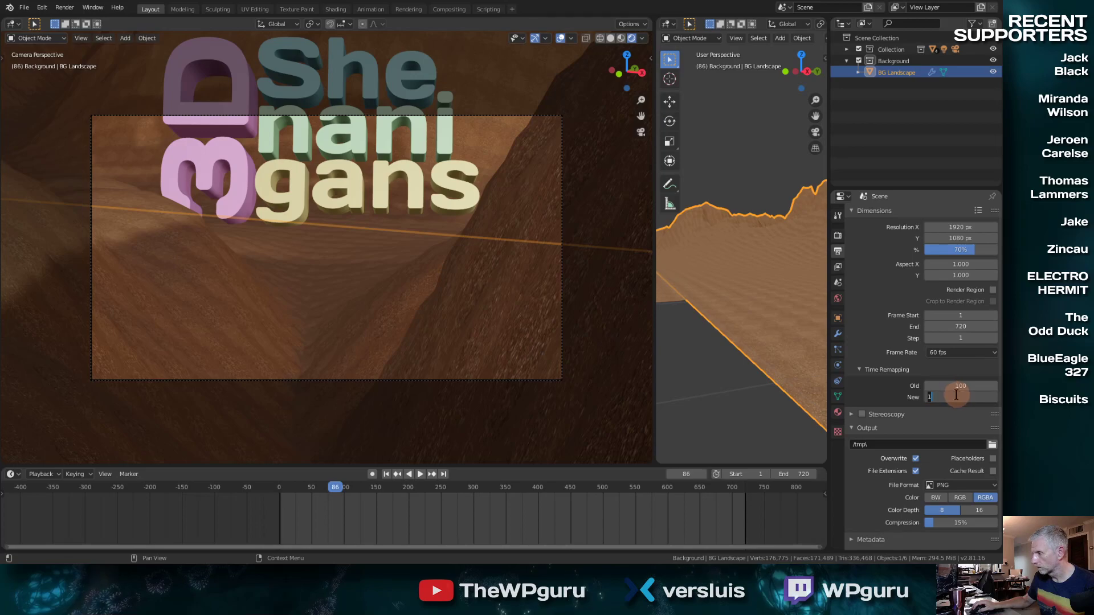
{"action": "type", "text": "100"}
{"action": "key", "text": "Return"}
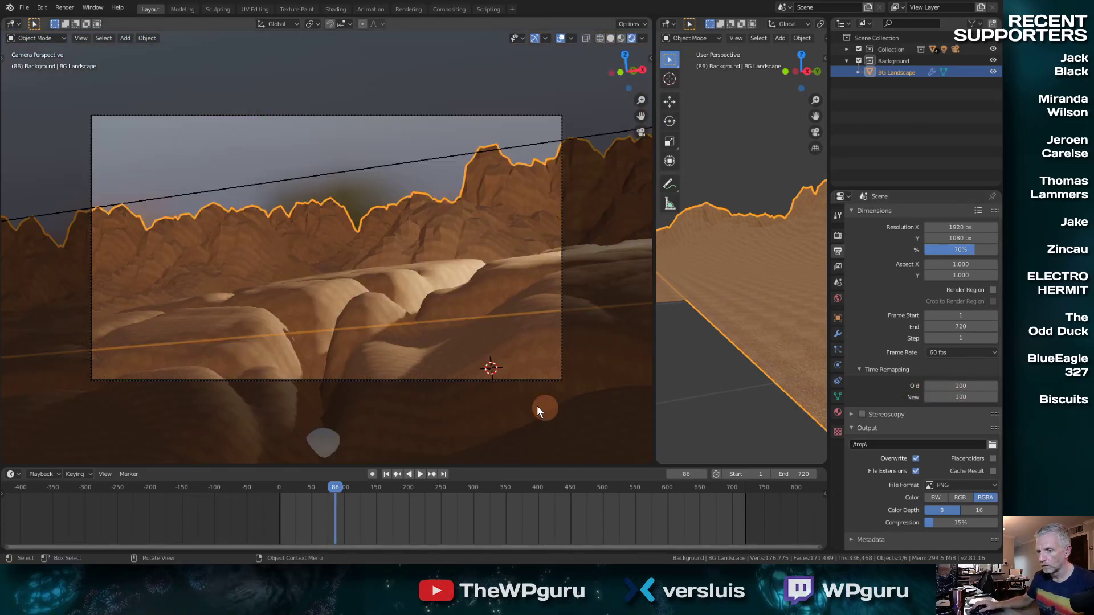
{"action": "left_click_drag", "start_coordinate": [372, 482], "coordinate": [276, 490]}
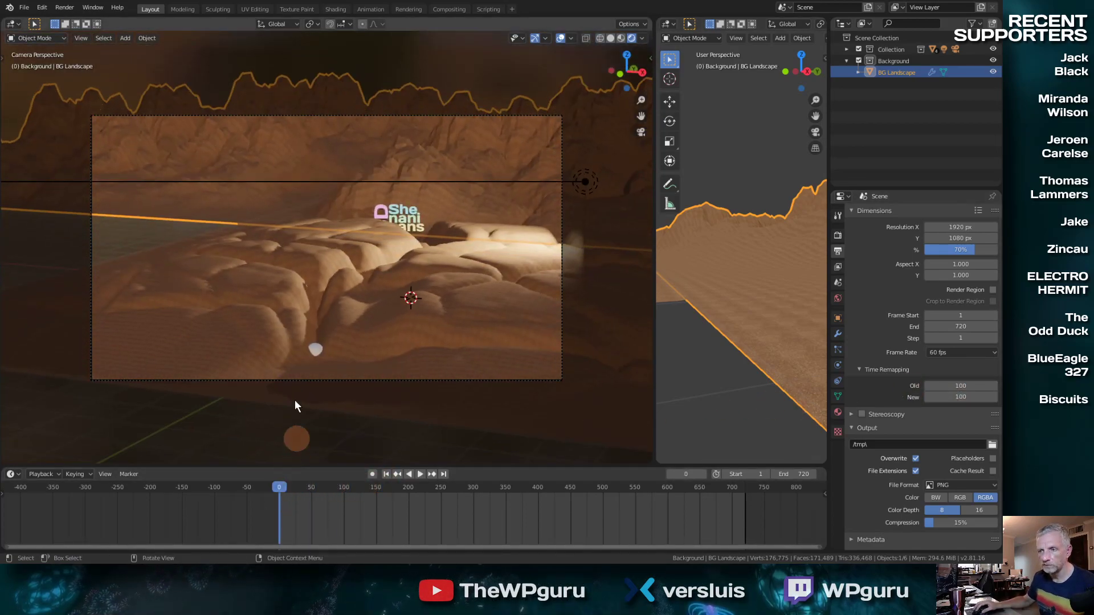
Select the original Landscape, collapse its existing modifiers and add an Array modifier to it
{"action": "left_click", "coordinate": [263, 337]}
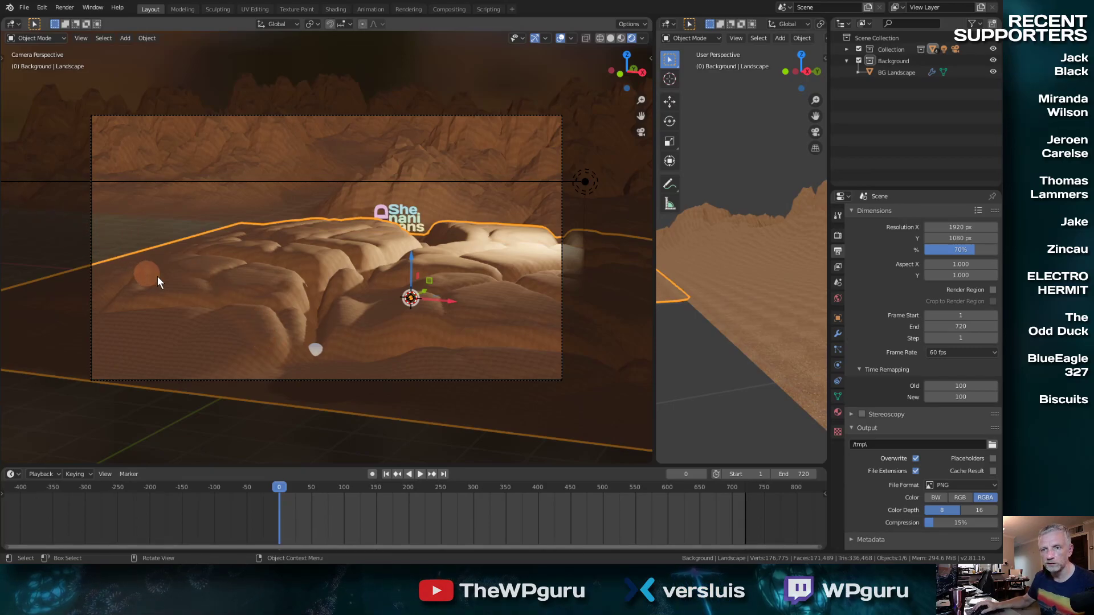
{"action": "middle_click_drag", "start_coordinate": [463, 285], "coordinate": [399, 419]}
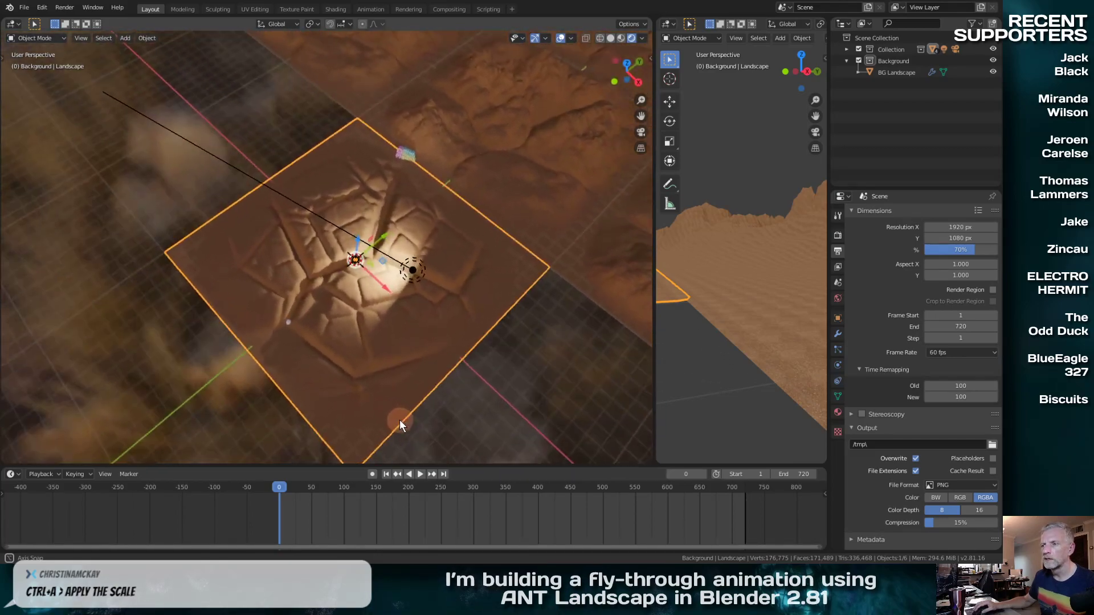
{"action": "middle_click_drag", "start_coordinate": [484, 358], "coordinate": [587, 193]}
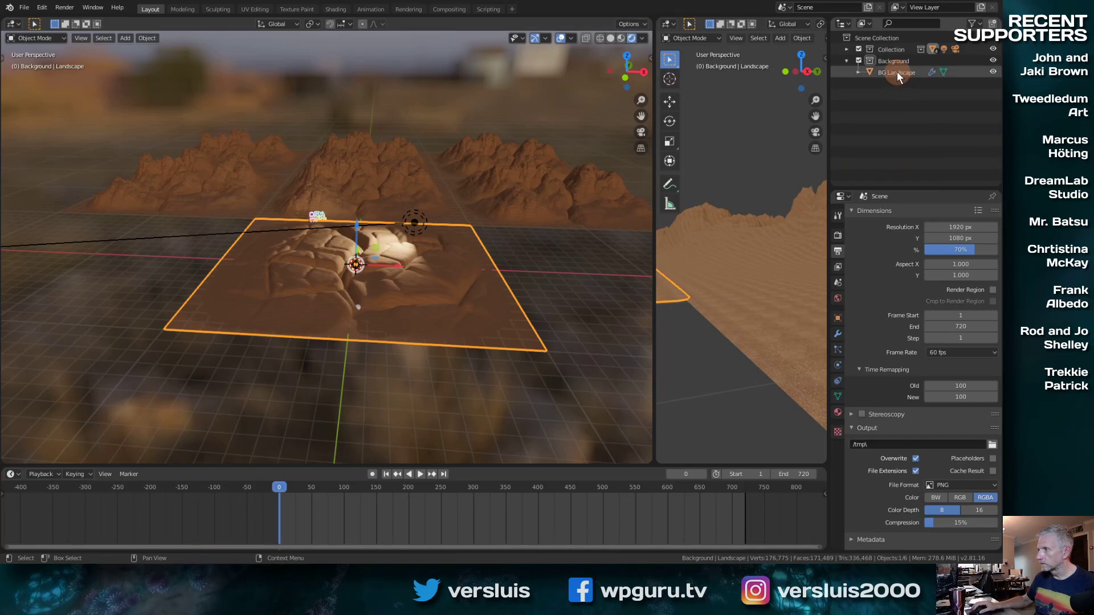
{"action": "left_click", "coordinate": [847, 50]}
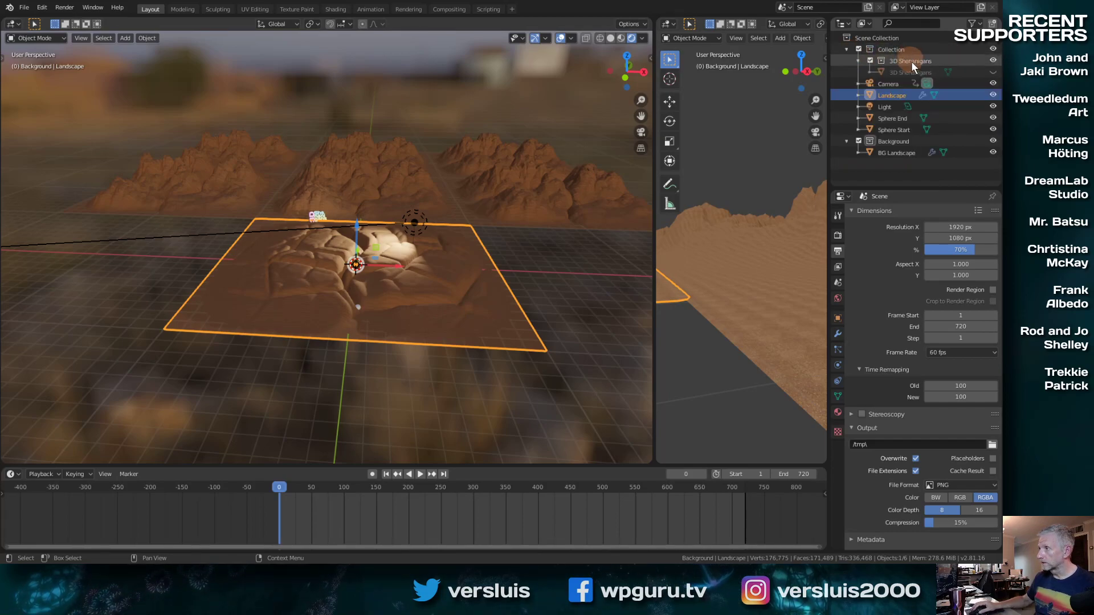
{"action": "left_click", "coordinate": [837, 335]}
{"action": "left_click", "coordinate": [856, 230]}
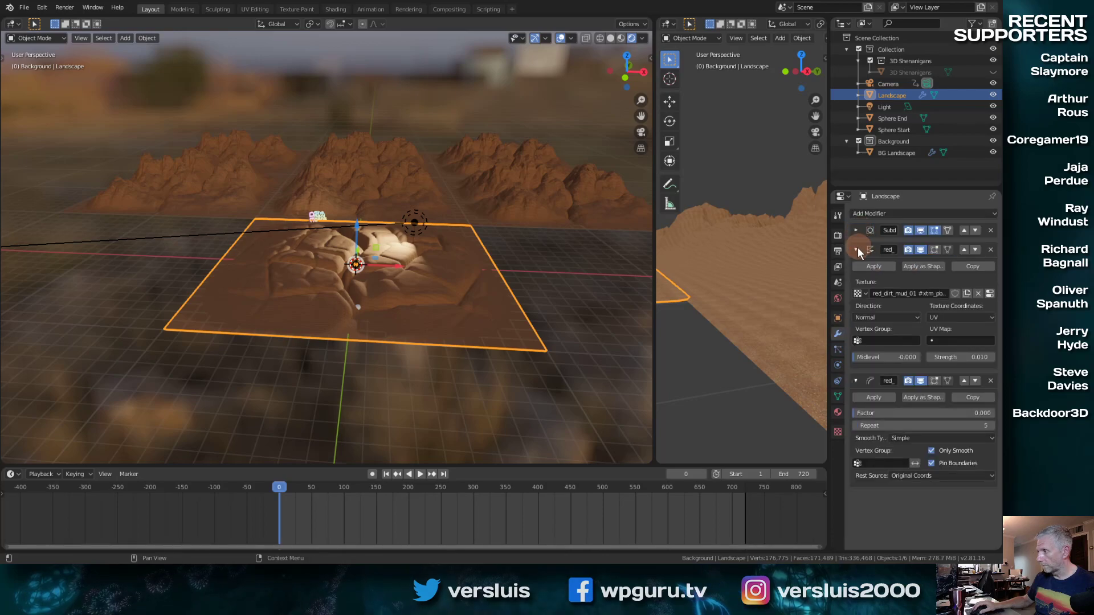
{"action": "left_click", "coordinate": [856, 250]}
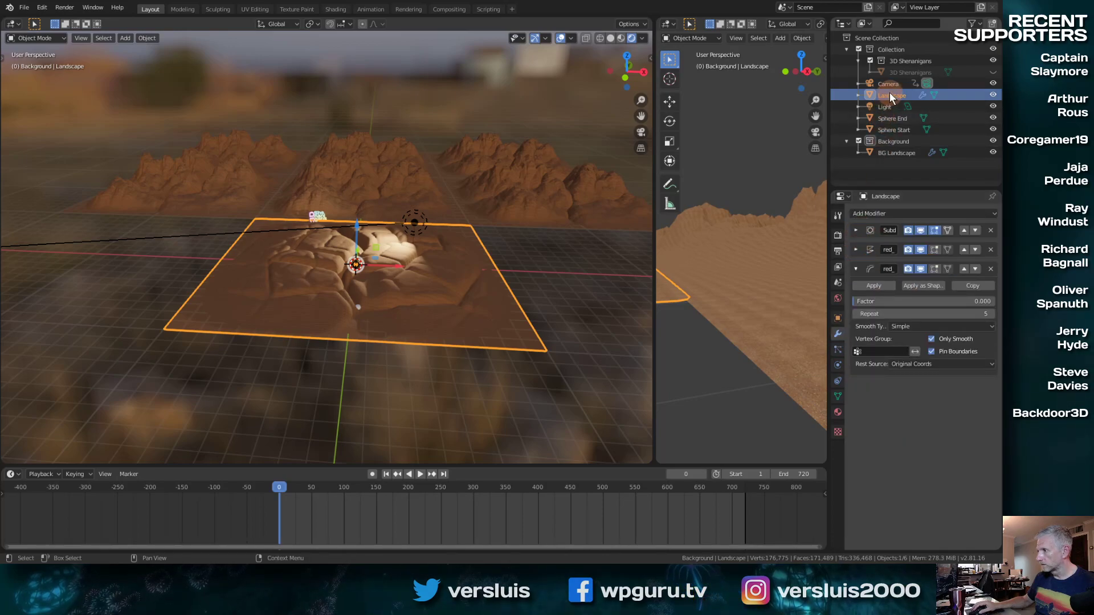
{"action": "left_click", "coordinate": [856, 269]}
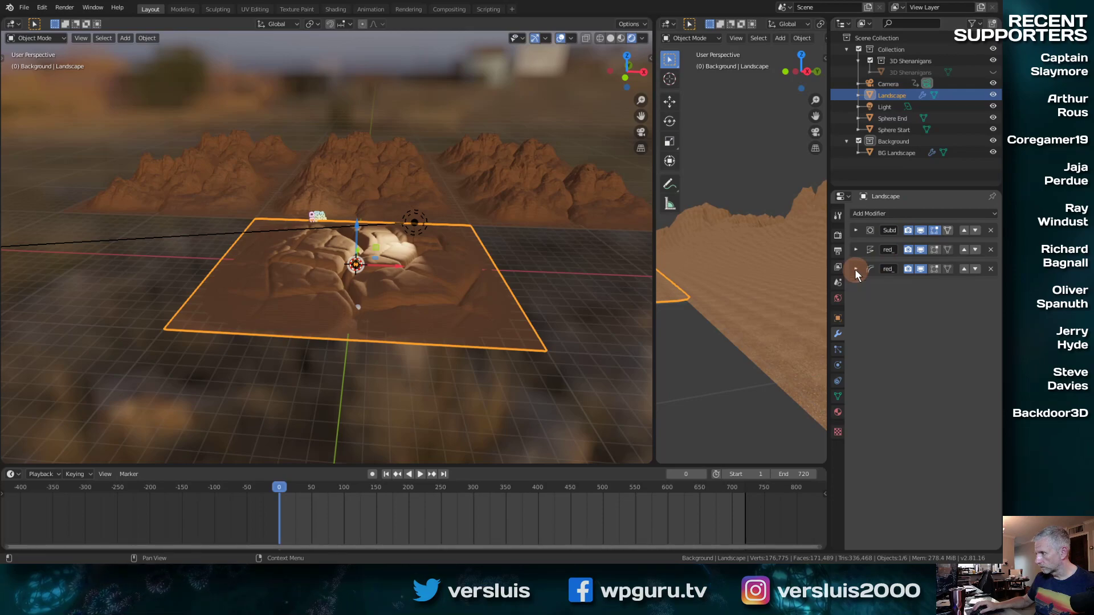
{"action": "left_click", "coordinate": [927, 214]}
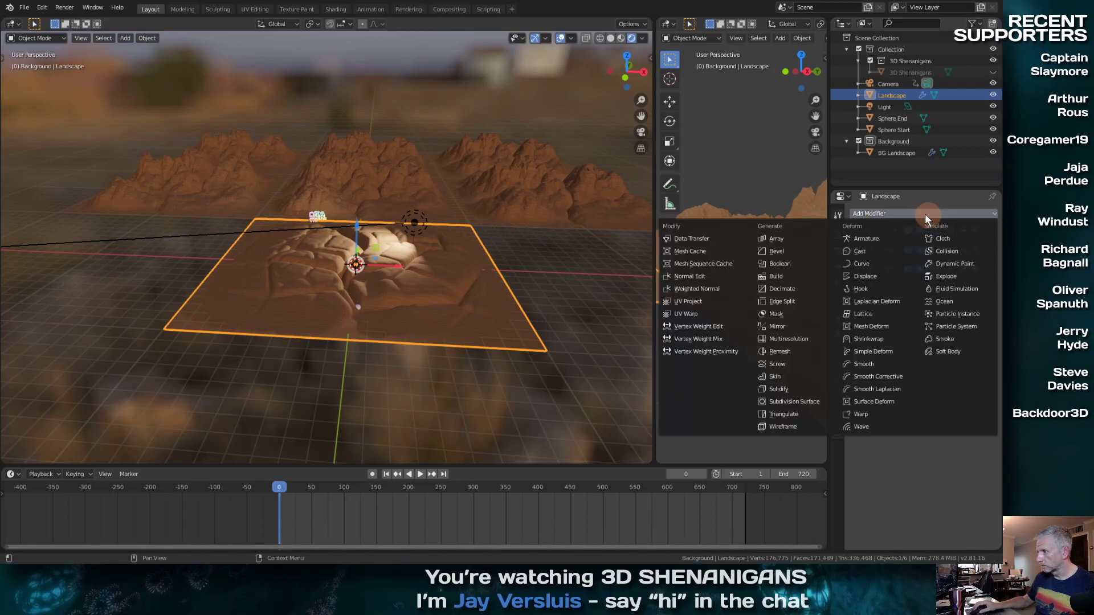
{"action": "left_click", "coordinate": [794, 242]}
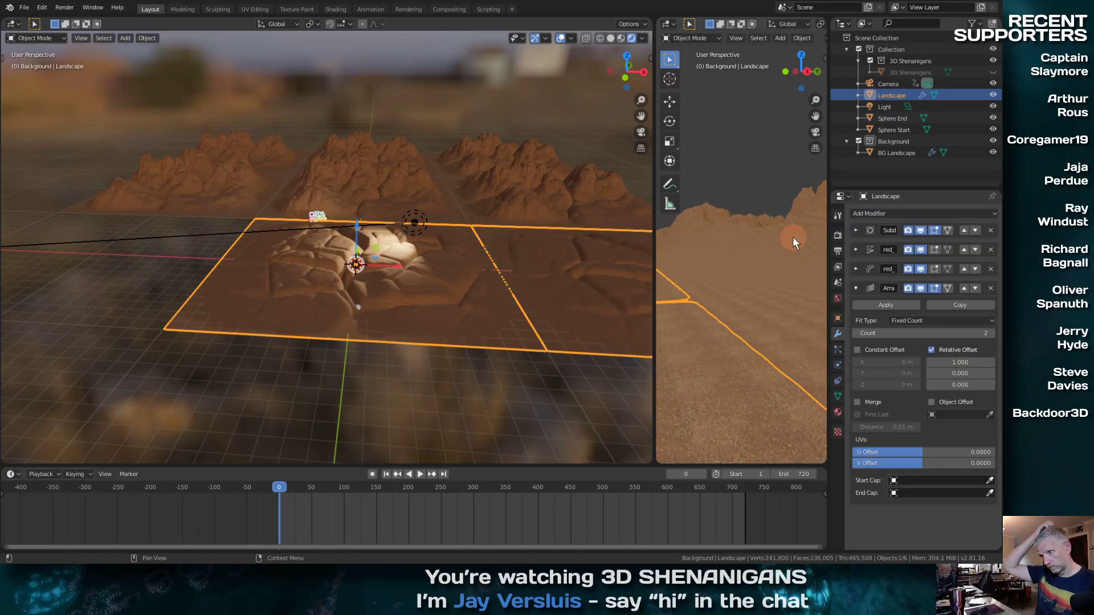
Set the Landscape array's relative X offset to -1 and show the scene through the camera in a wider main viewport
{"action": "left_click", "coordinate": [959, 362]}
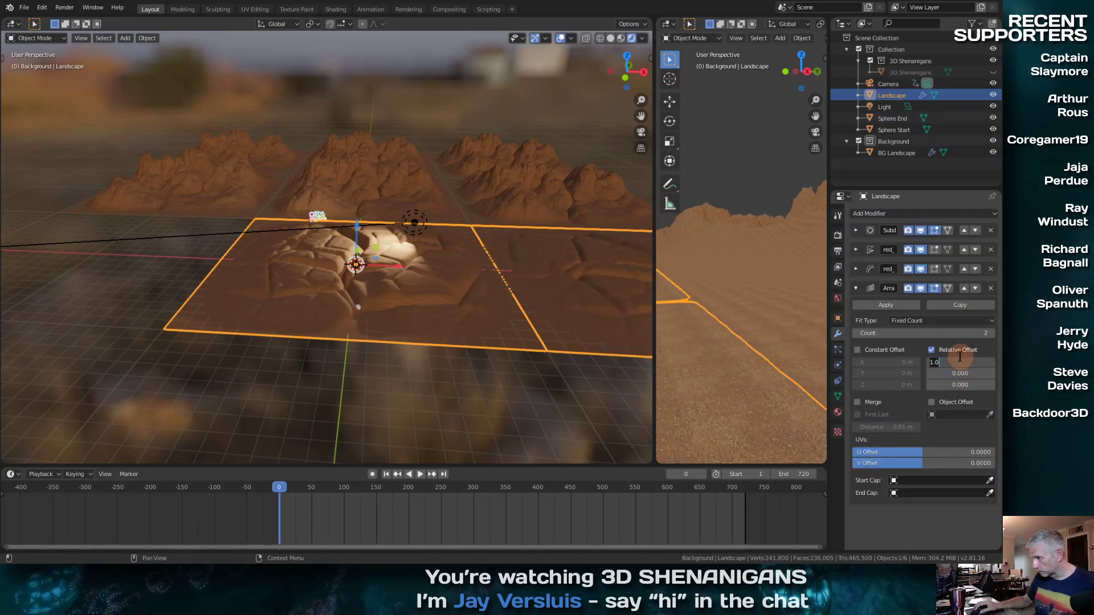
{"action": "type", "text": "-1"}
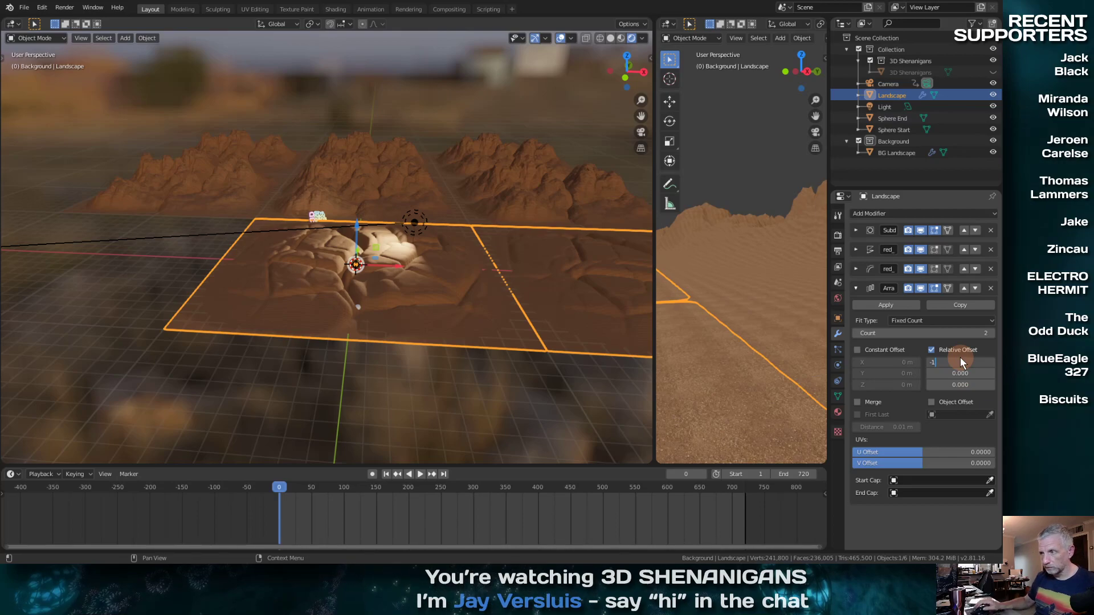
{"action": "key", "text": "Return"}
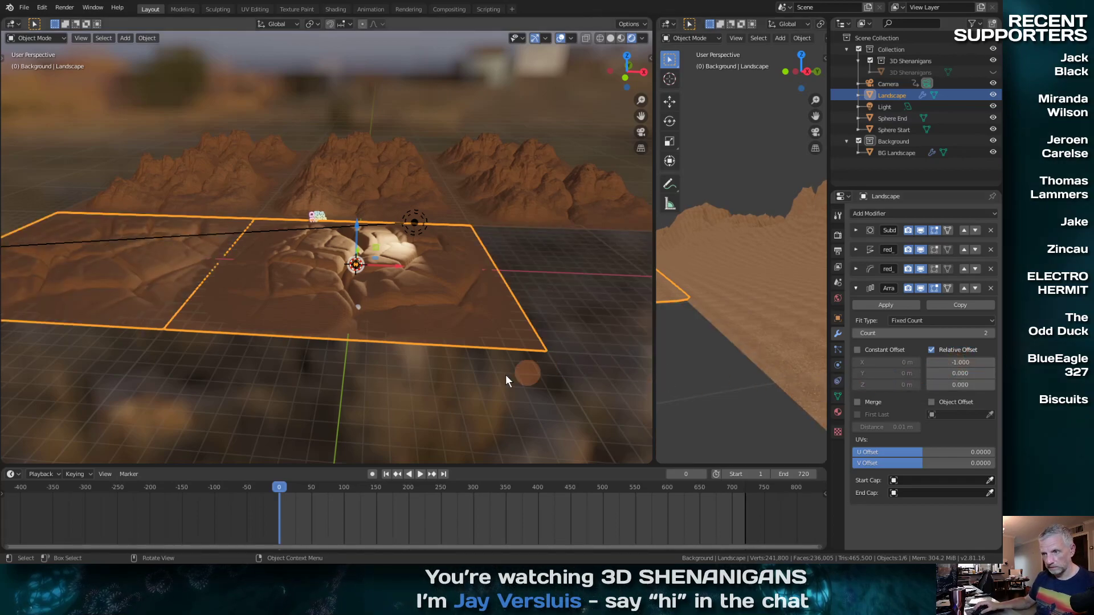
{"action": "left_click_drag", "start_coordinate": [654, 296], "coordinate": [687, 296]}
{"action": "key", "text": "KP_0"}
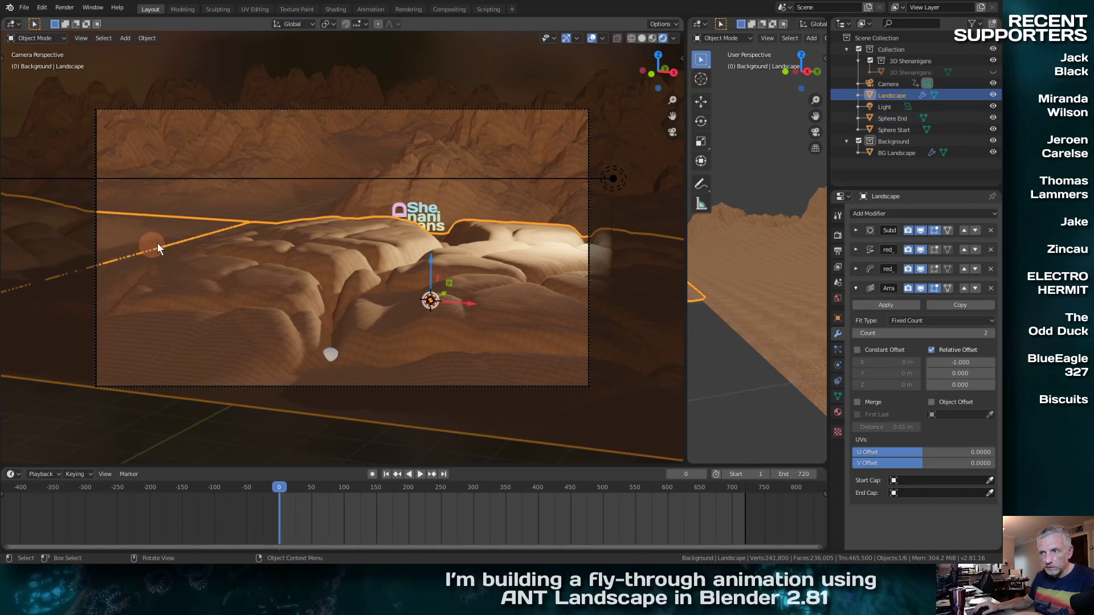
Select the BG Landscape, collapse its displace and smooth modifiers and apply all of its transforms
{"action": "left_click", "coordinate": [491, 207]}
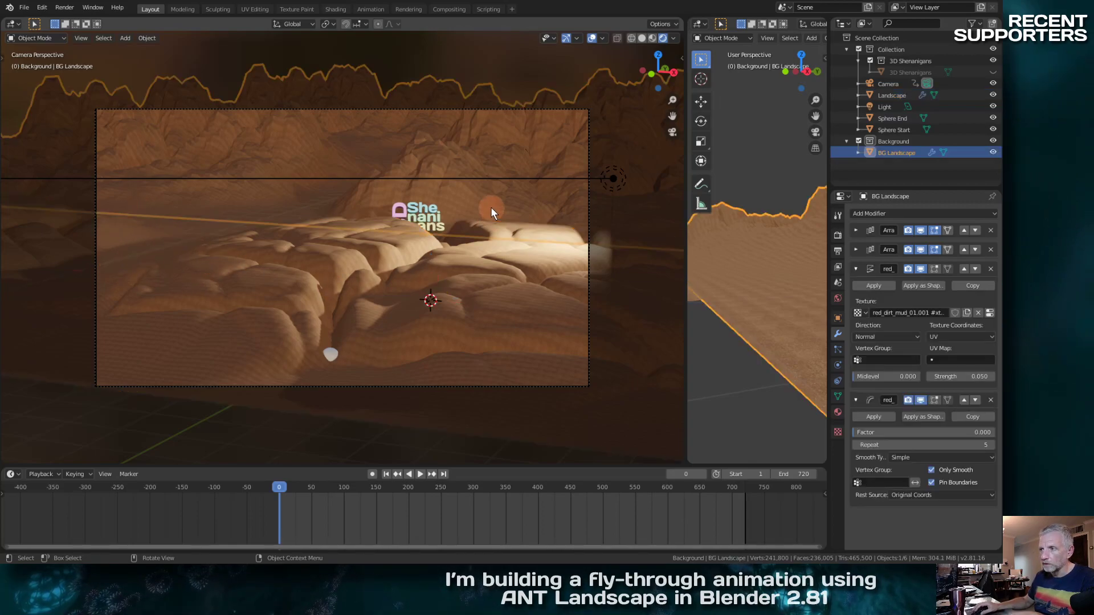
{"action": "left_click", "coordinate": [932, 153]}
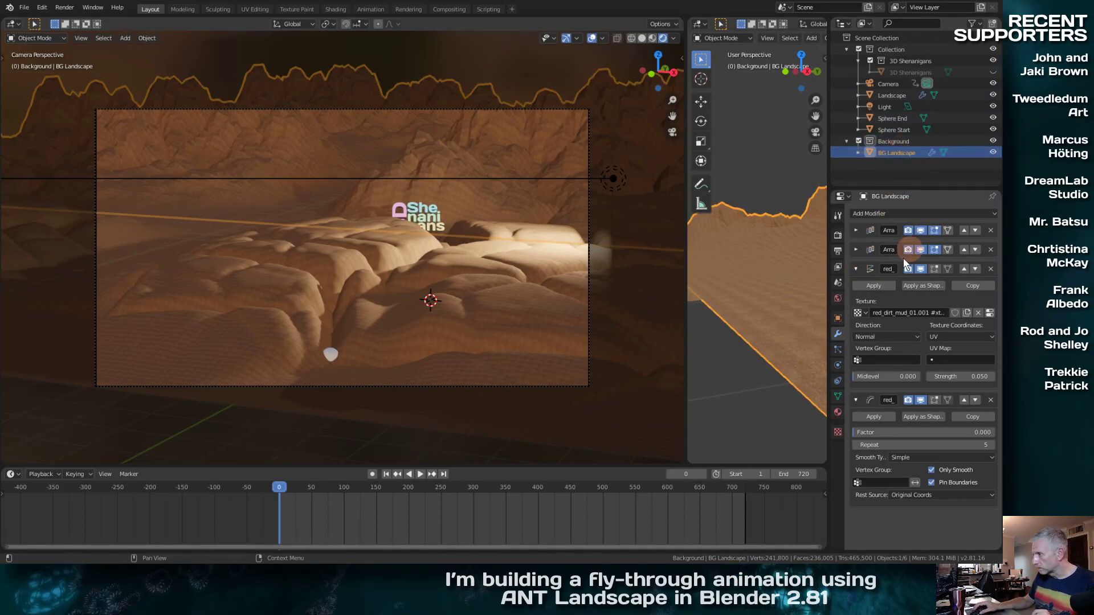
{"action": "left_click", "coordinate": [856, 269]}
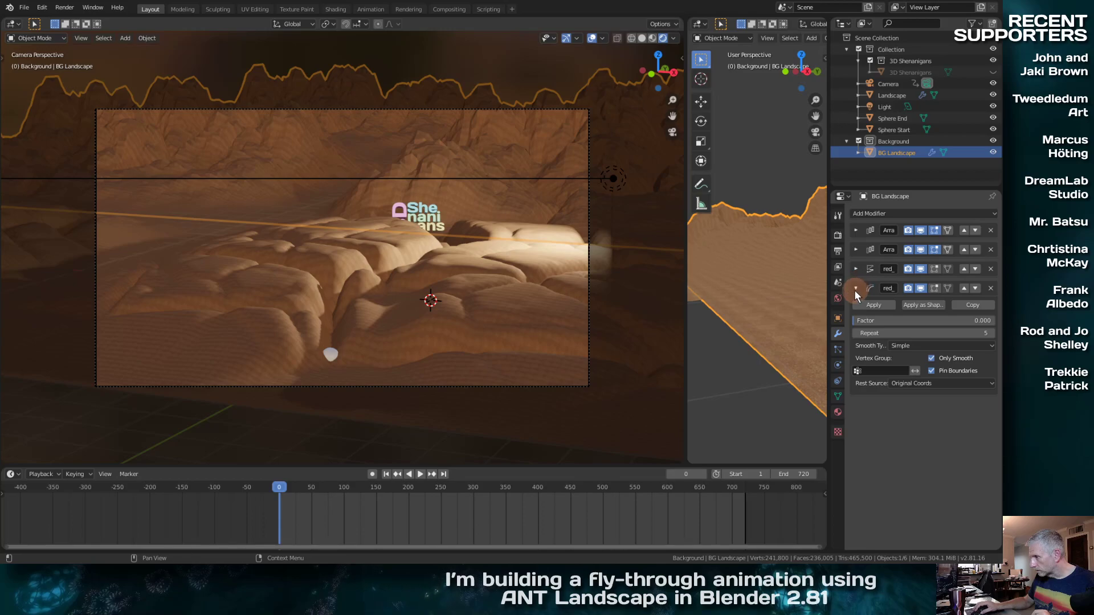
{"action": "left_click", "coordinate": [856, 288]}
{"action": "left_click", "coordinate": [910, 250]}
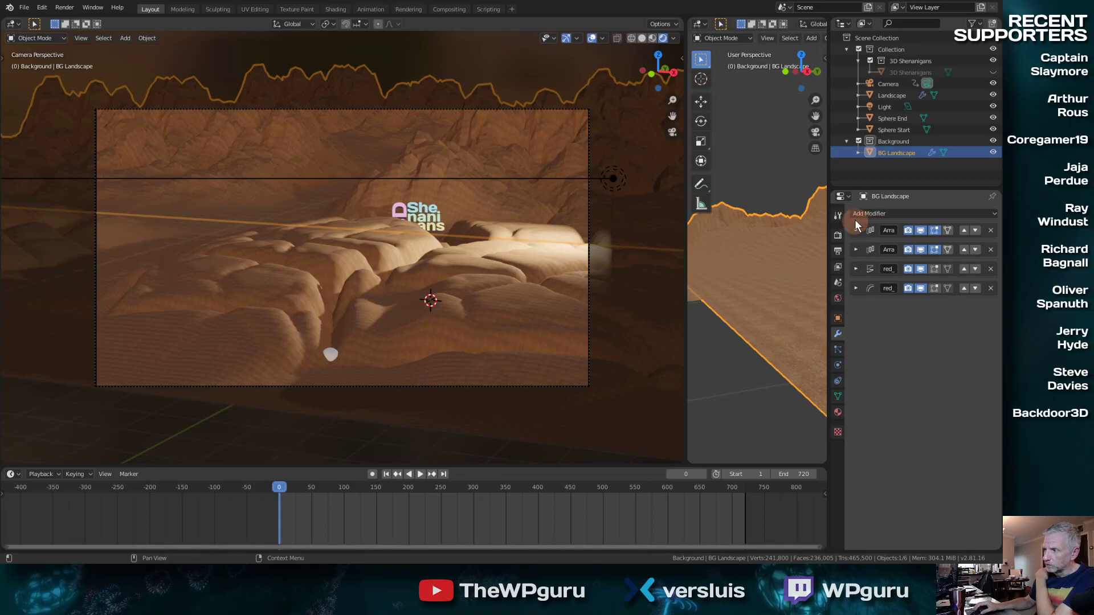
{"action": "left_click", "coordinate": [887, 215]}
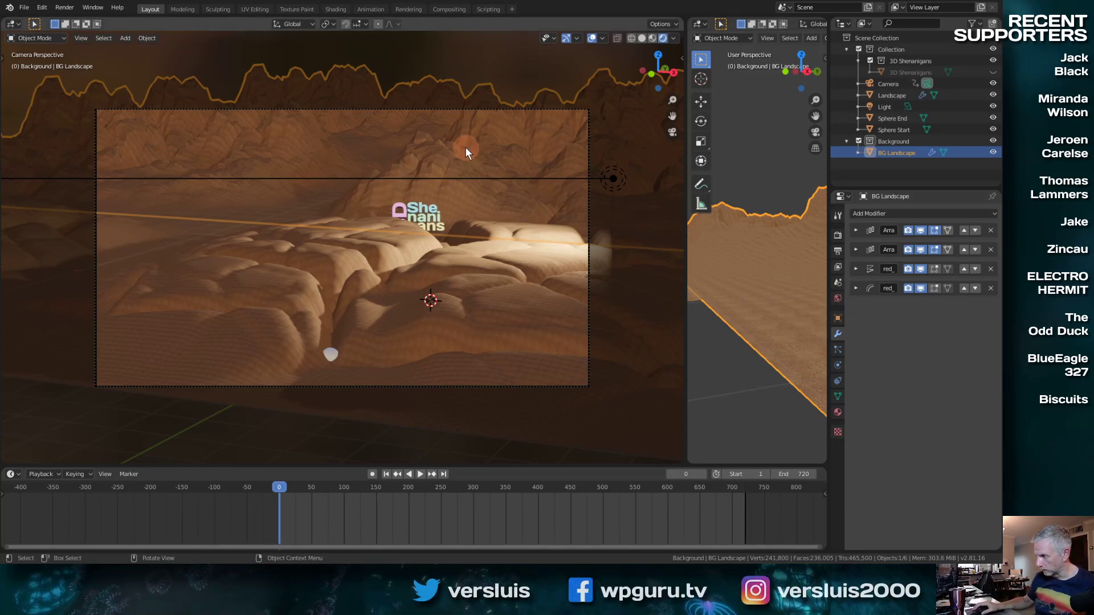
{"action": "key", "text": "ctrl+a"}
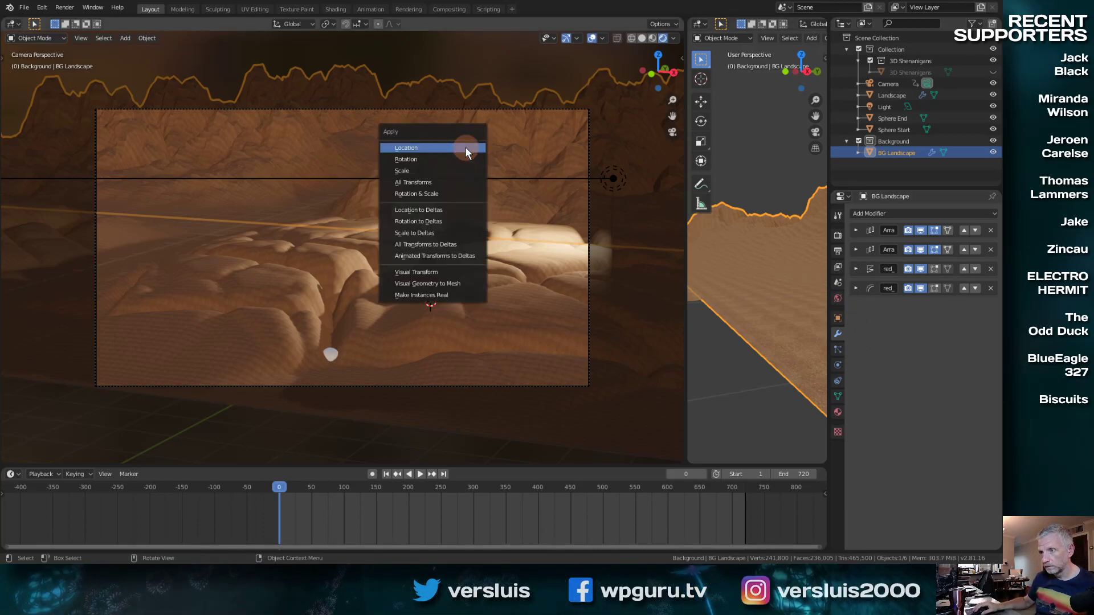
{"action": "left_click", "coordinate": [471, 185]}
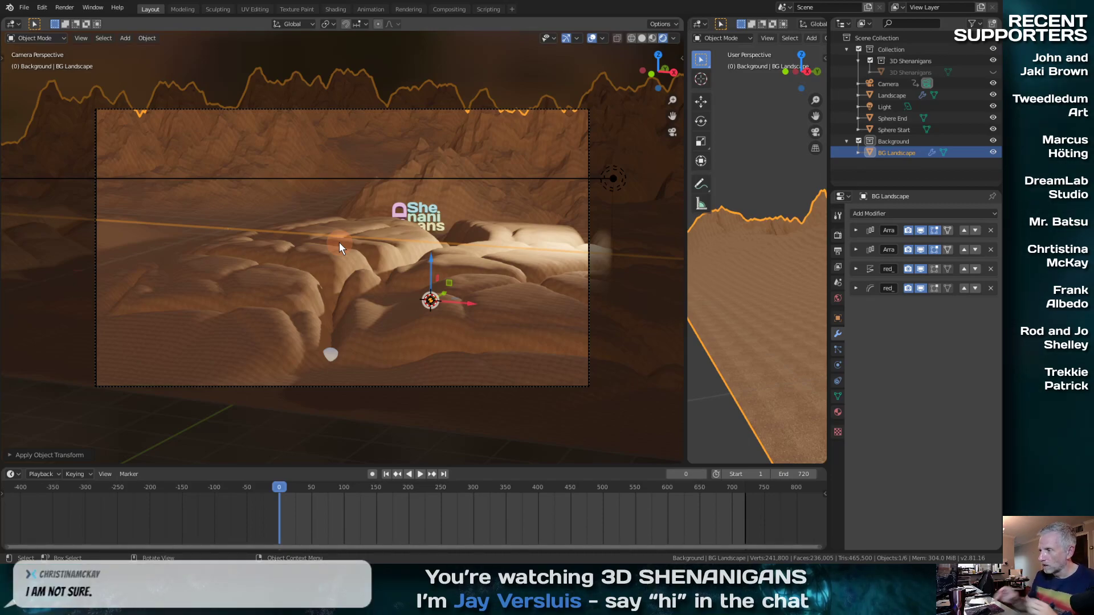
Add a Subdivision Surface modifier to the BG Landscape and collapse it
{"action": "left_click", "coordinate": [912, 214]}
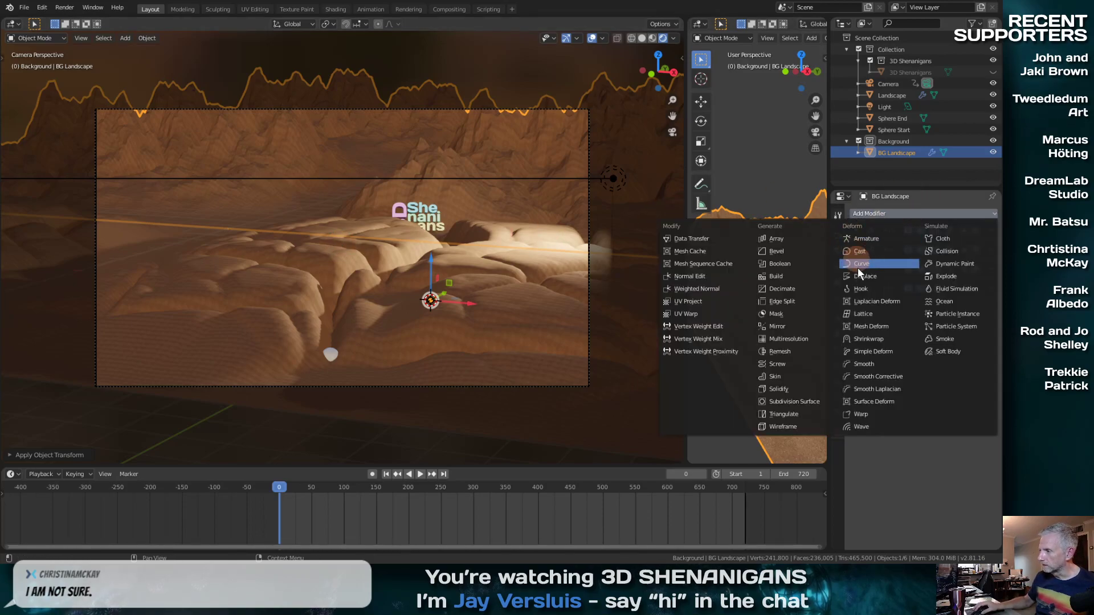
{"action": "left_click", "coordinate": [797, 401]}
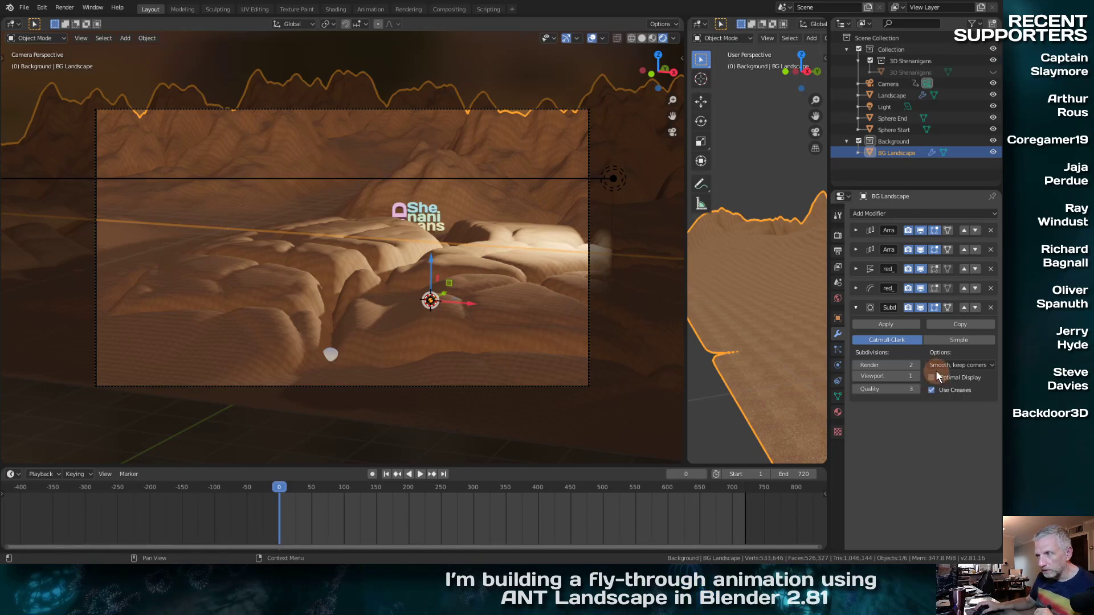
{"action": "left_click", "coordinate": [856, 307]}
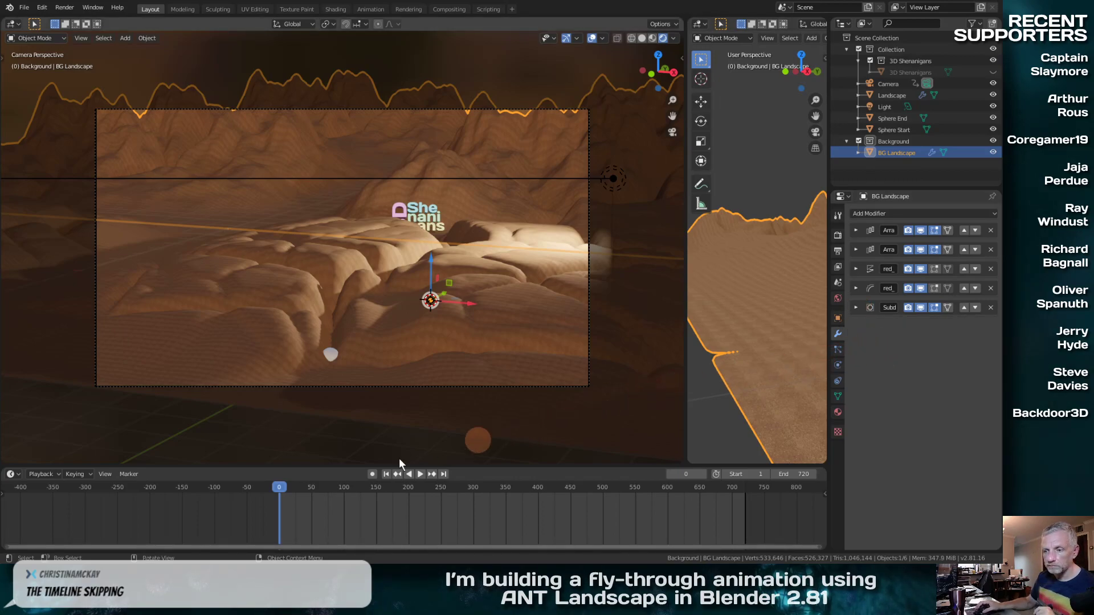
Go to the camera's last keyframe at frame 360 and rotate the camera about 9.45° around the global Y axis
{"action": "left_click_drag", "start_coordinate": [263, 492], "coordinate": [525, 471]}
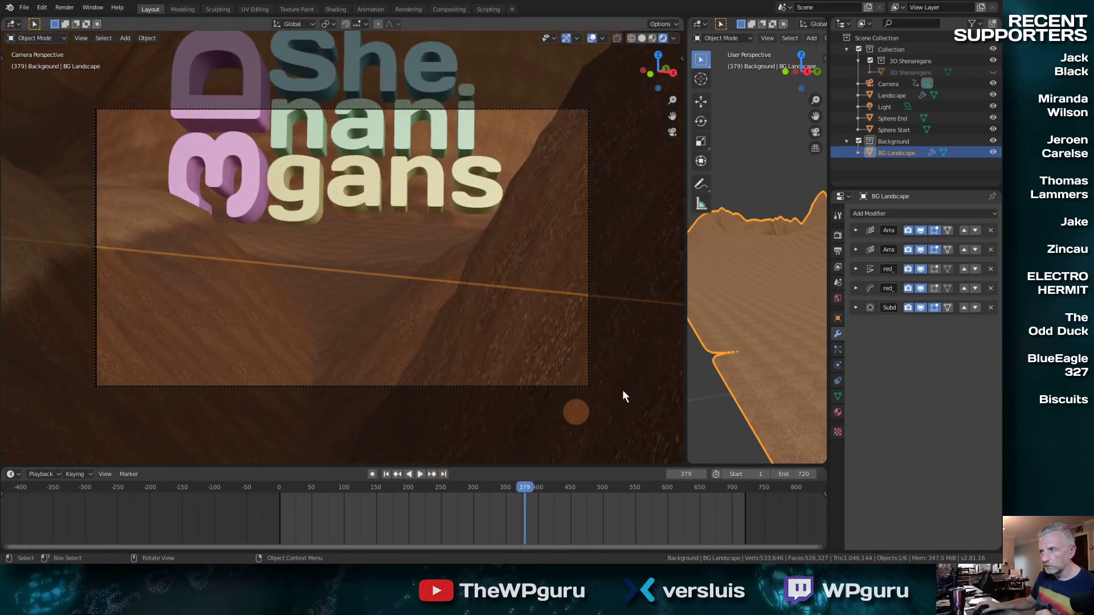
{"action": "left_click", "coordinate": [897, 84]}
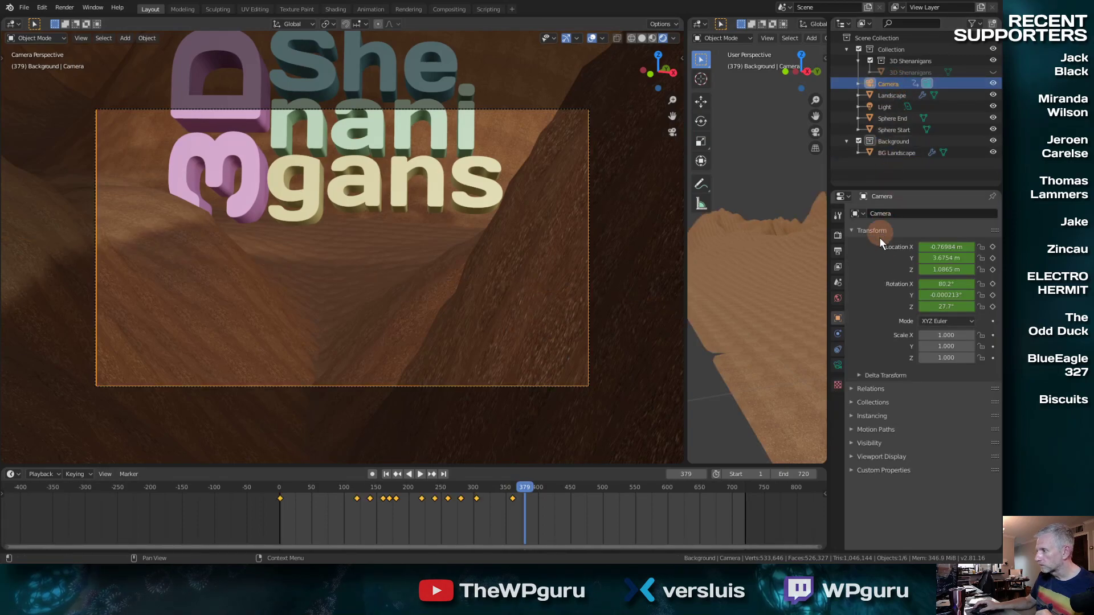
{"action": "left_click", "coordinate": [397, 475]}
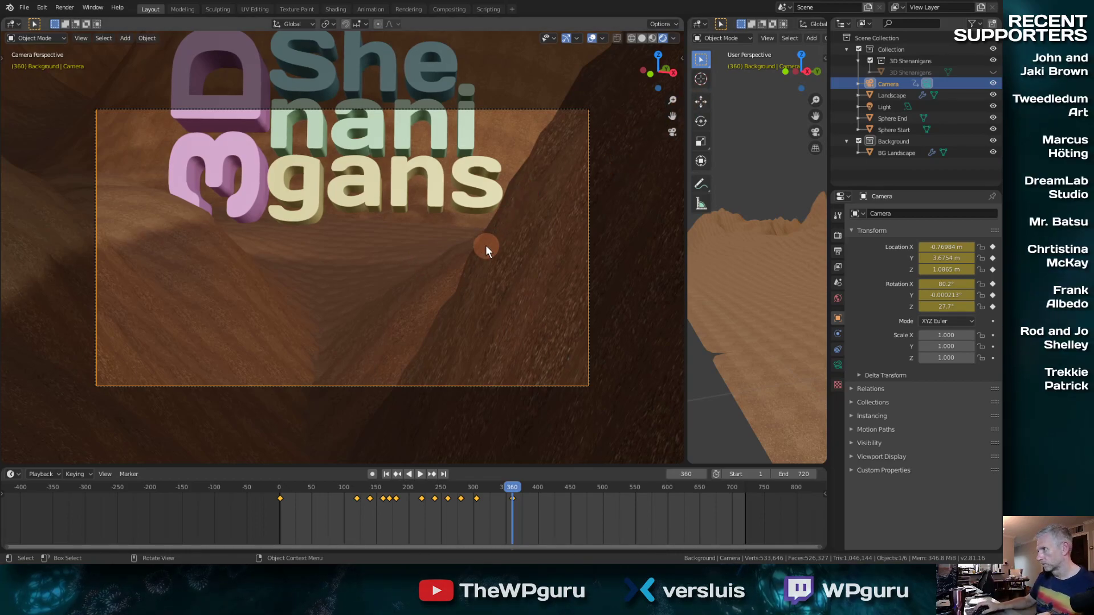
{"action": "key", "text": "r"}
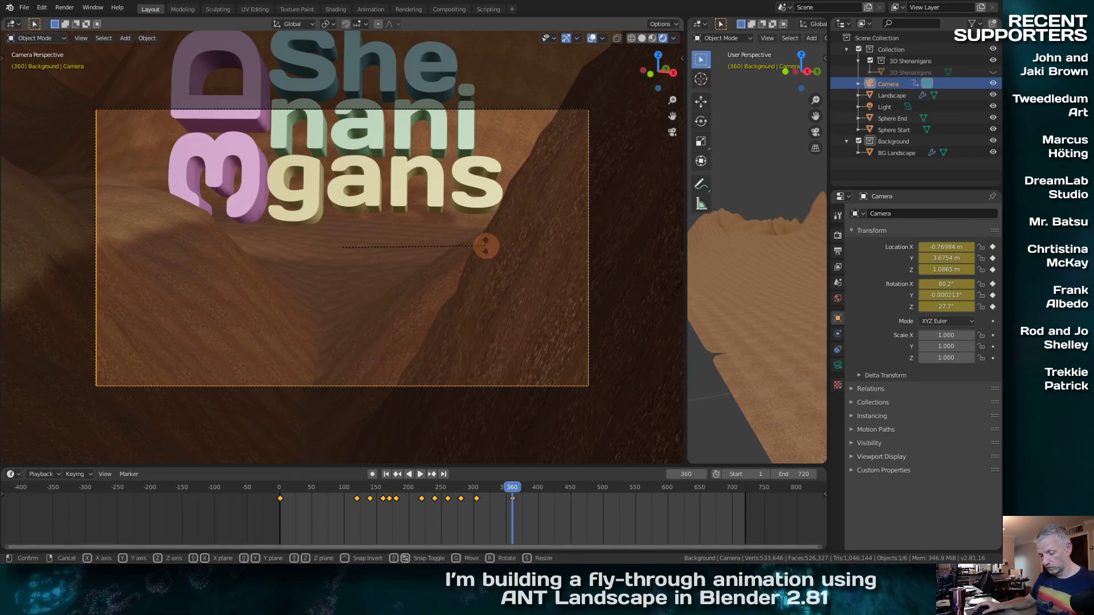
{"action": "key", "text": "y"}
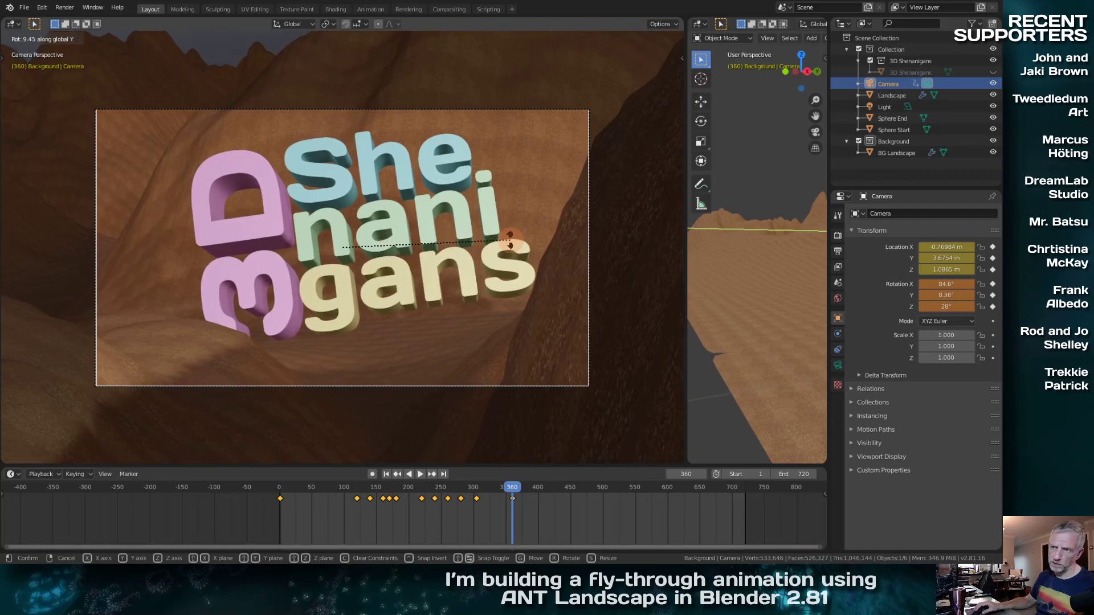
{"action": "left_click", "coordinate": [510, 244]}
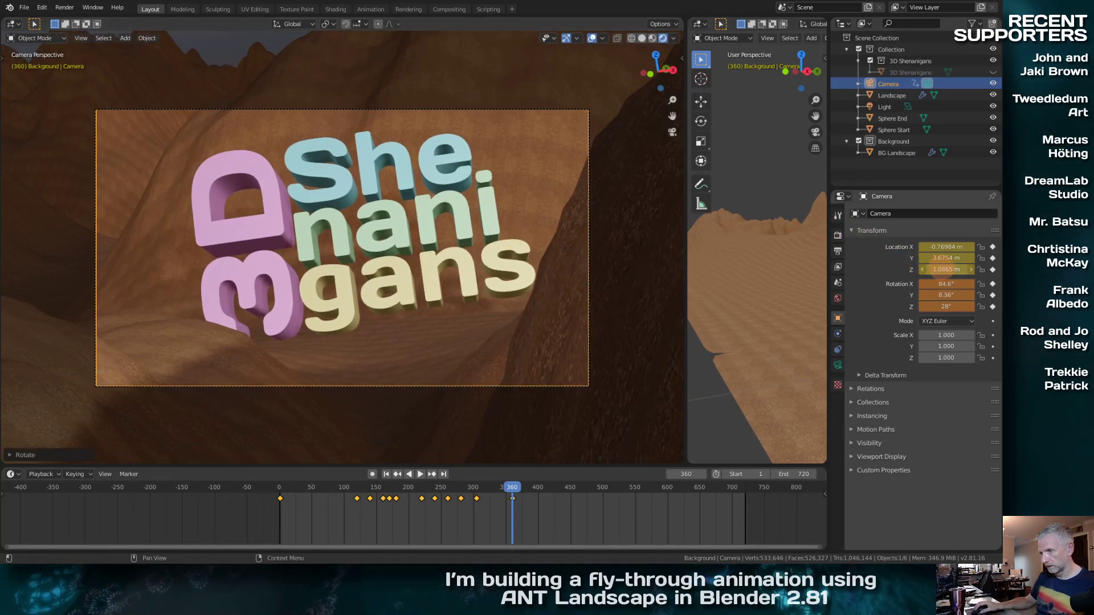
Try to reposition the camera at frame 360 by changing its Z location, undoing that, and shifting its X location
{"action": "left_click_drag", "start_coordinate": [933, 269], "coordinate": [922, 270]}
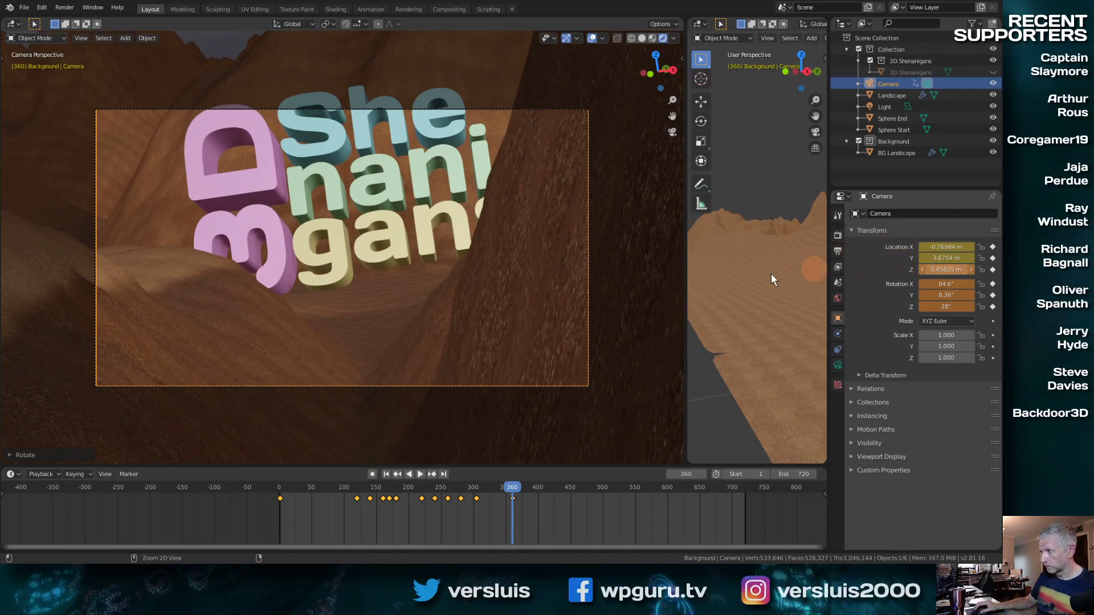
{"action": "key", "text": "ctrl+z"}
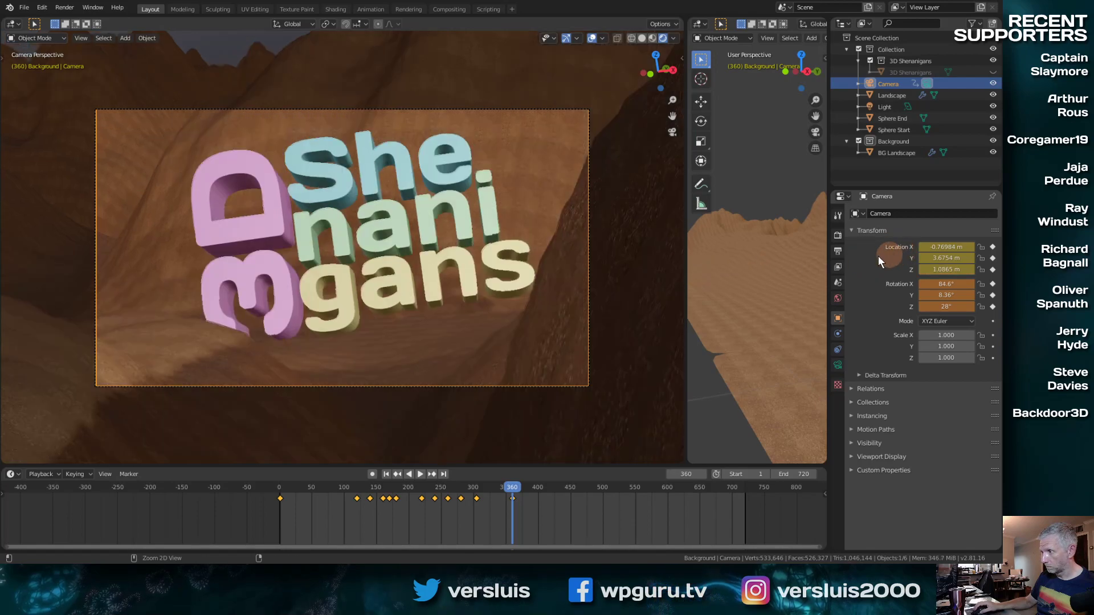
{"action": "left_click_drag", "start_coordinate": [943, 247], "coordinate": [610, 268]}
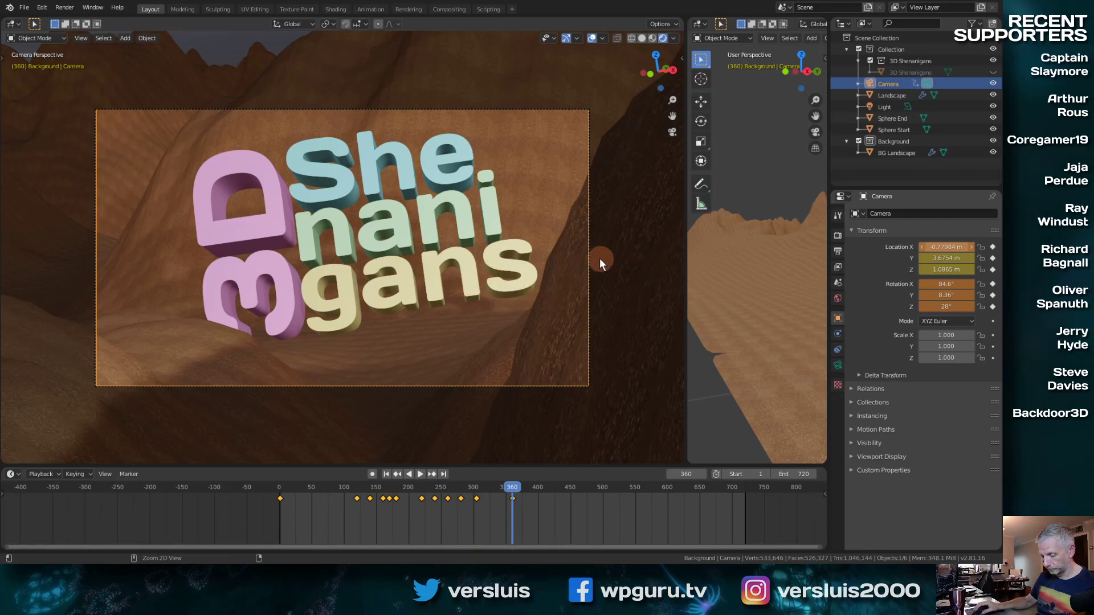
Lock the camera to the view and reframe the logo with the camera at about X -1.02, Y 3.75, Z 1.12 m
{"action": "key", "text": "n"}
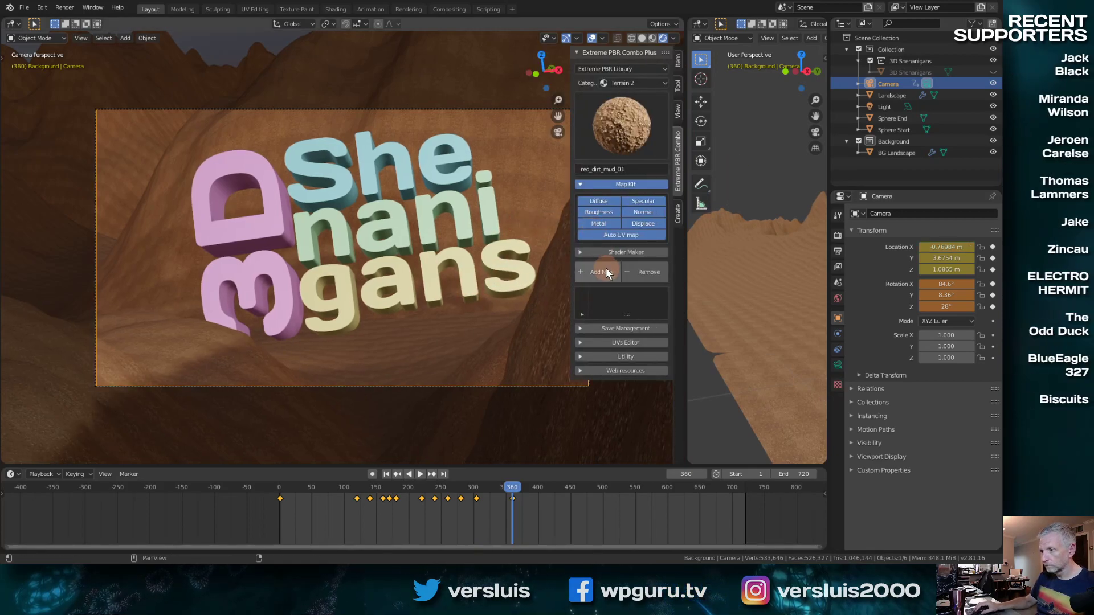
{"action": "left_click", "coordinate": [678, 112]}
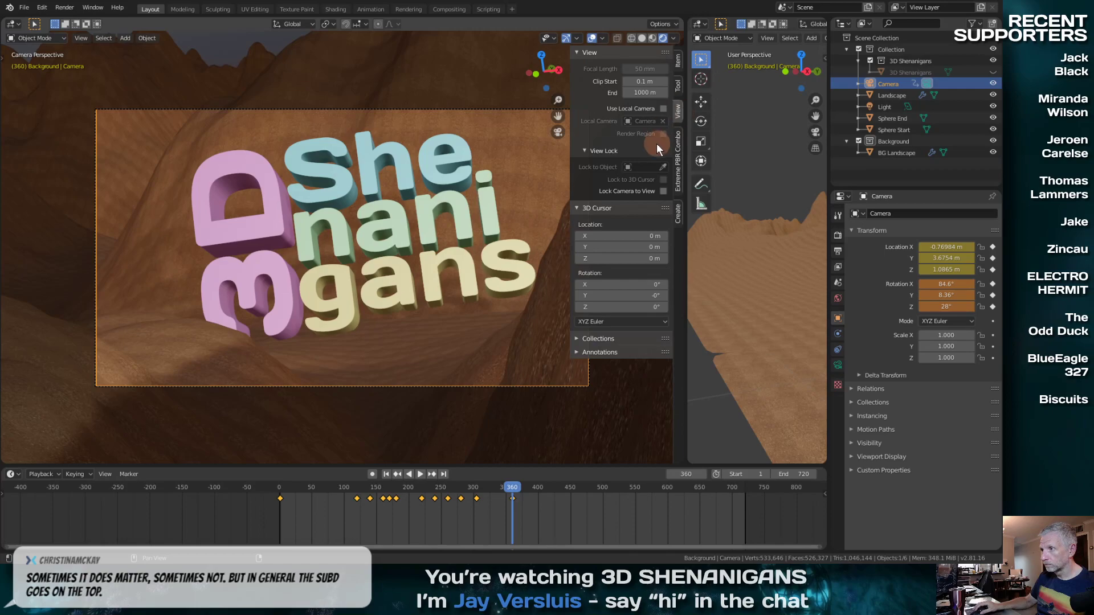
{"action": "left_click", "coordinate": [663, 191]}
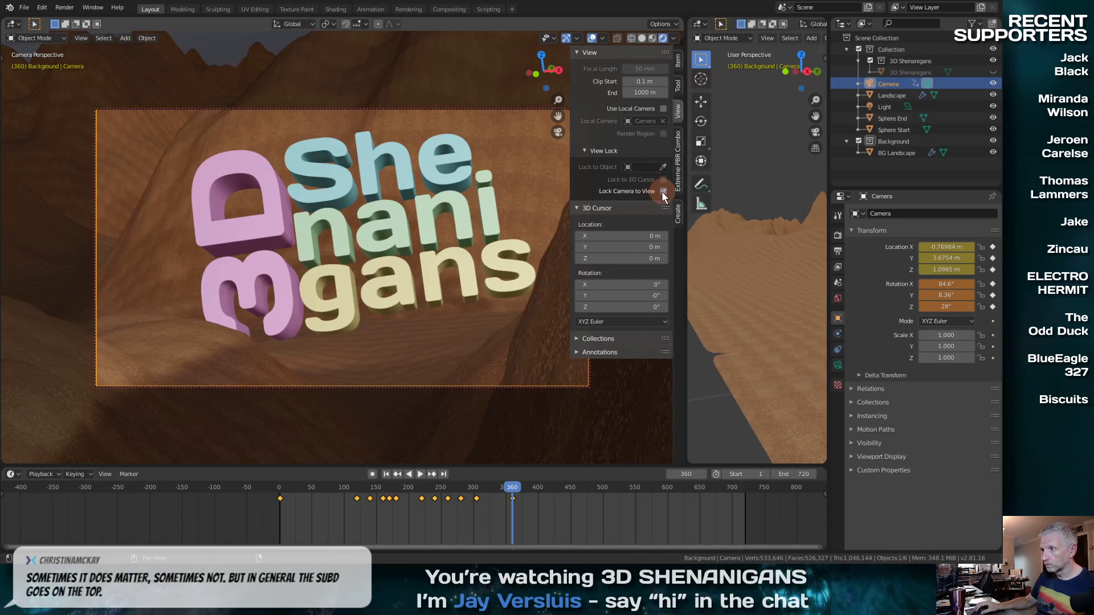
{"action": "left_click", "coordinate": [453, 237]}
{"action": "middle_click_drag", "start_coordinate": [454, 238], "coordinate": [410, 244]}
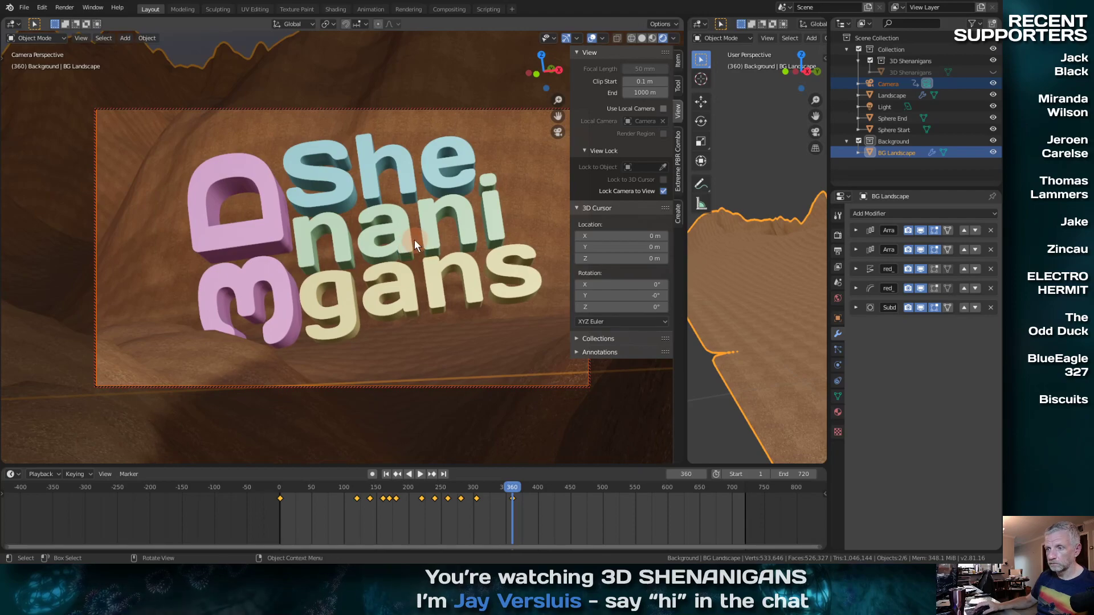
{"action": "key", "text": "n"}
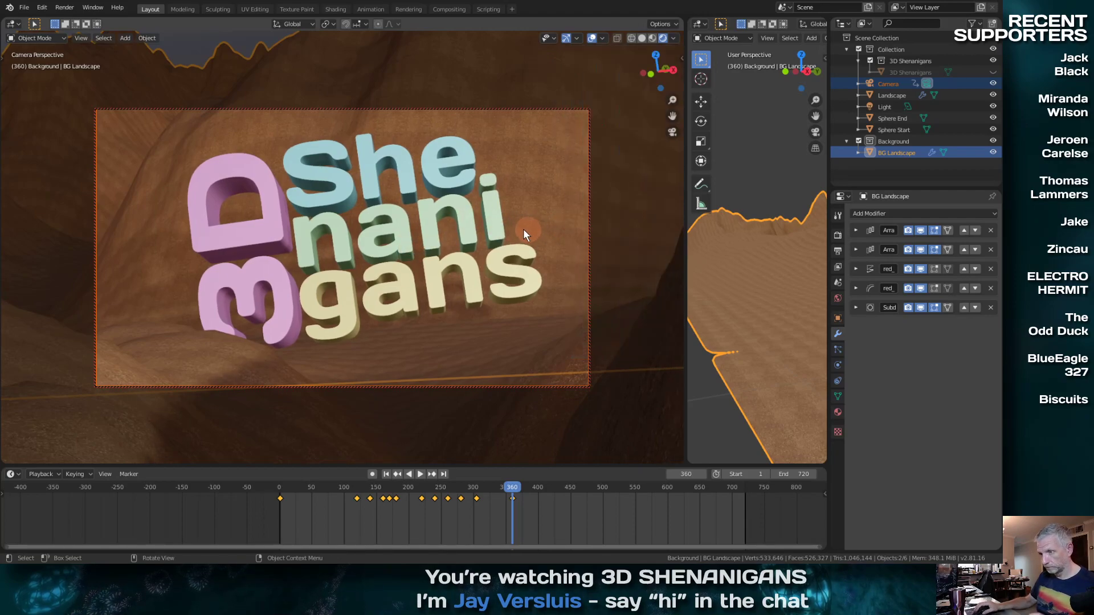
Select the camera, keyframe its location and rotation at frame 360 and scrub back along the timeline
{"action": "left_click", "coordinate": [889, 84]}
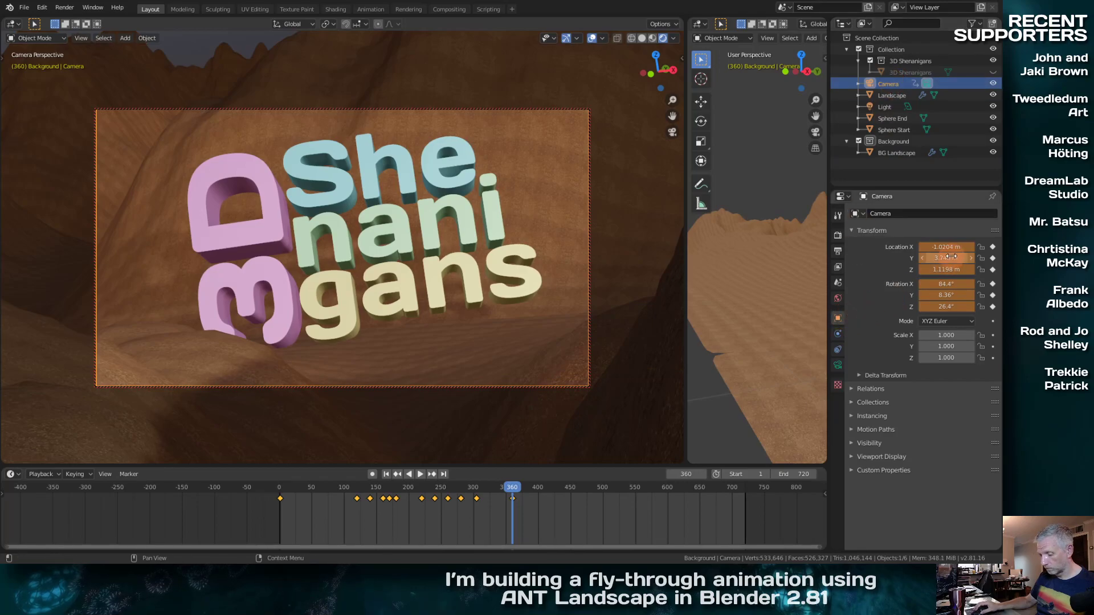
{"action": "key", "text": "i"}
{"action": "key", "text": "i"}
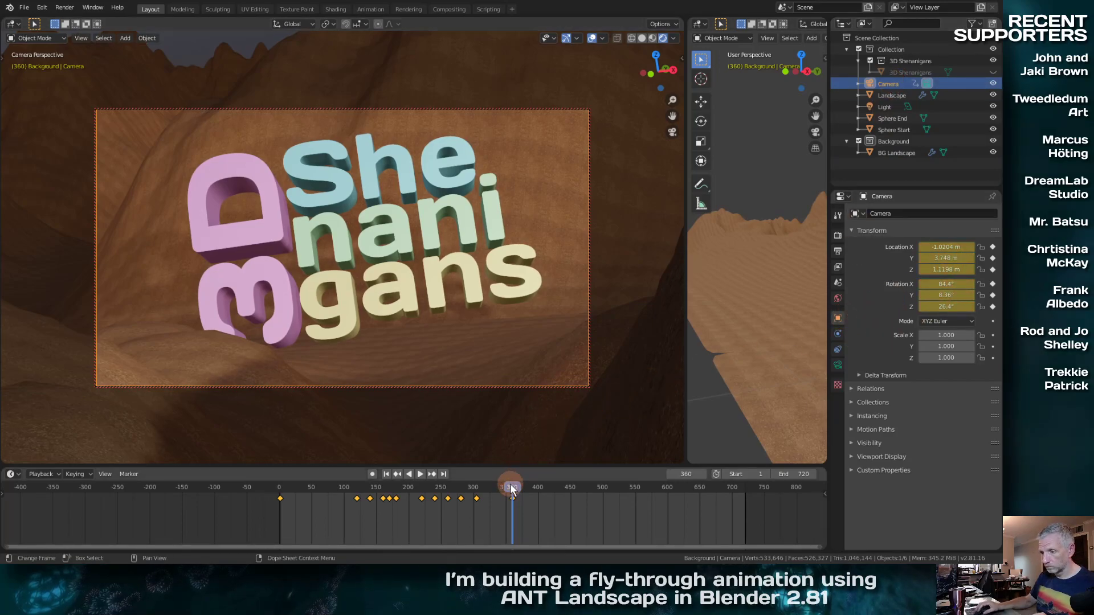
{"action": "left_click_drag", "start_coordinate": [510, 484], "coordinate": [454, 489]}
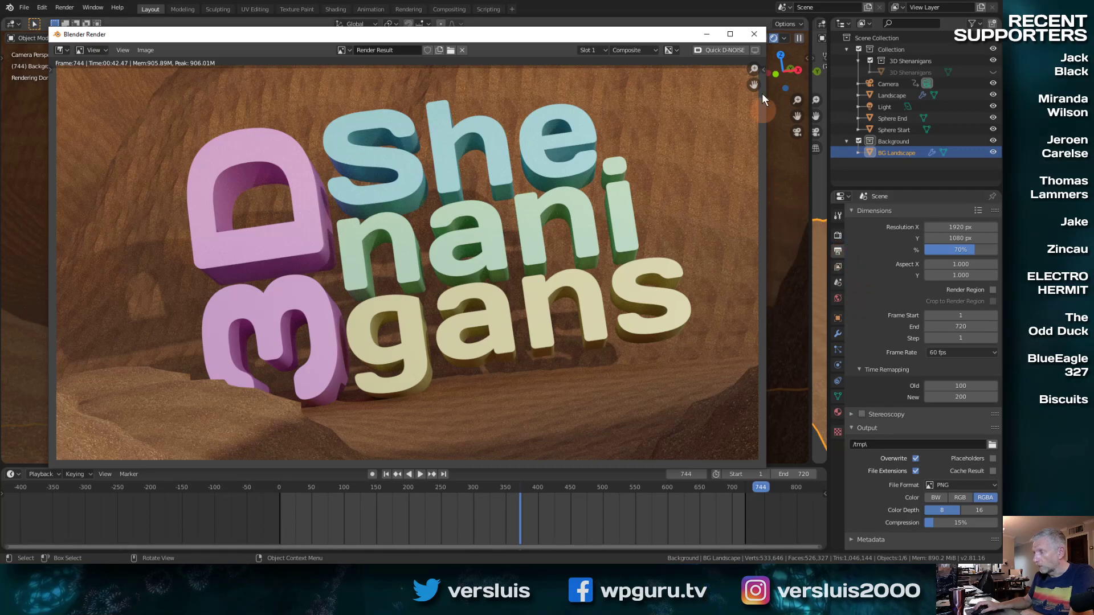
Close the render result and apply Shade Smooth to the BG Landscape
{"action": "left_click", "coordinate": [756, 40]}
{"action": "right_click", "coordinate": [652, 127]}
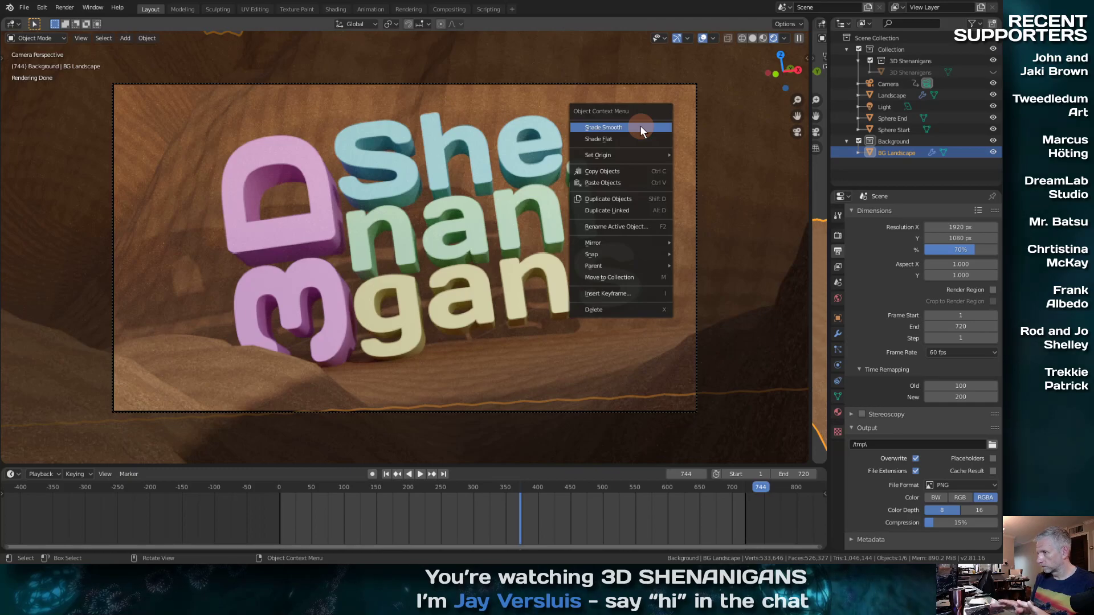
{"action": "left_click", "coordinate": [641, 127]}
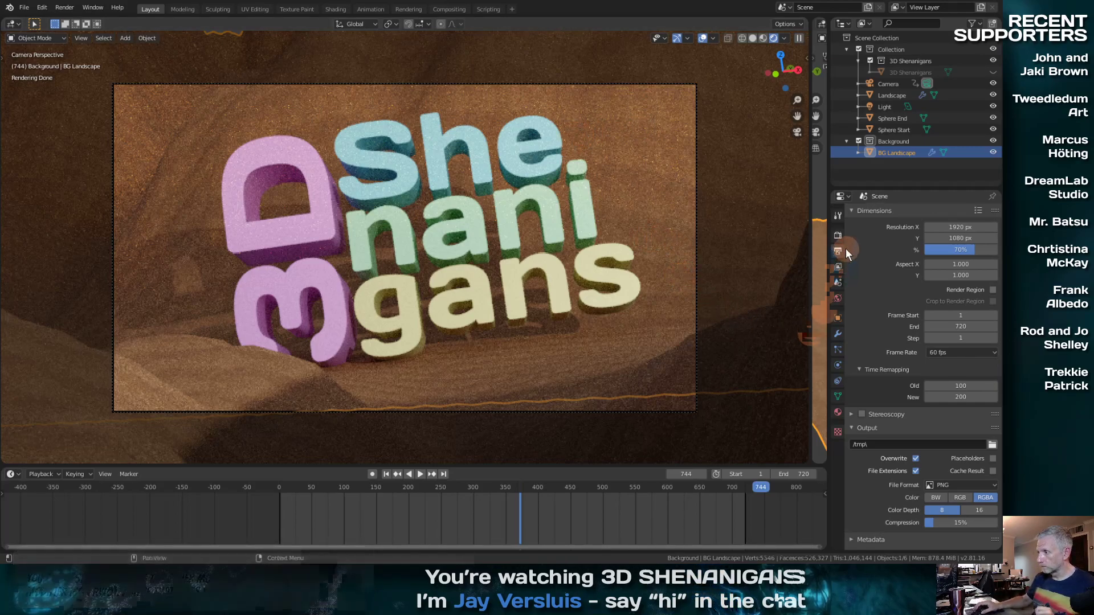
Show the BG Landscape's modifiers and turn off viewport display of its first Array modifier
{"action": "left_click", "coordinate": [834, 333]}
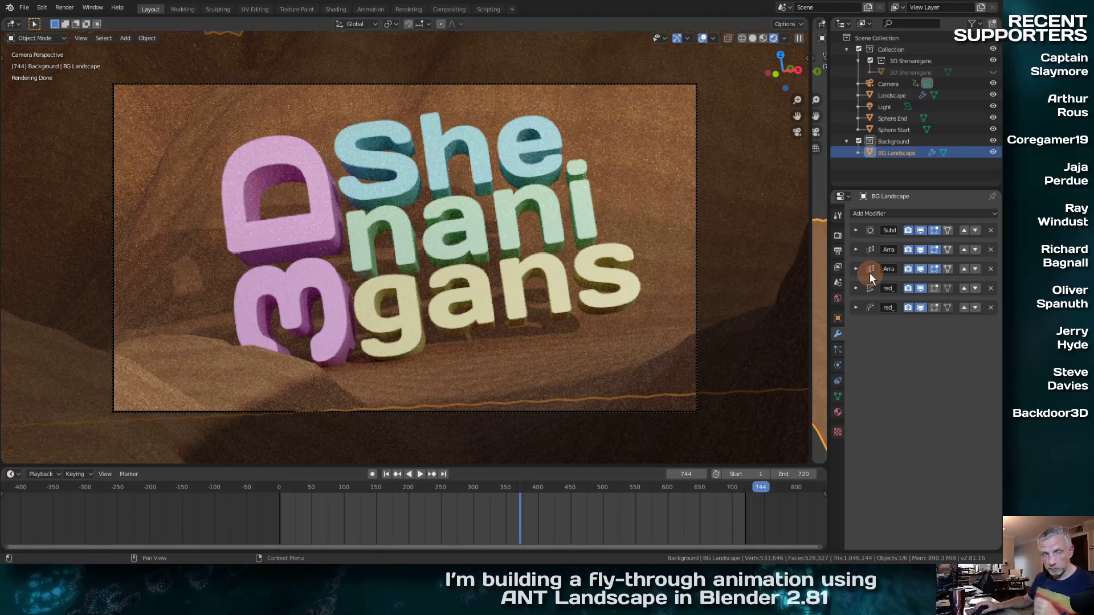
{"action": "left_click", "coordinate": [921, 249]}
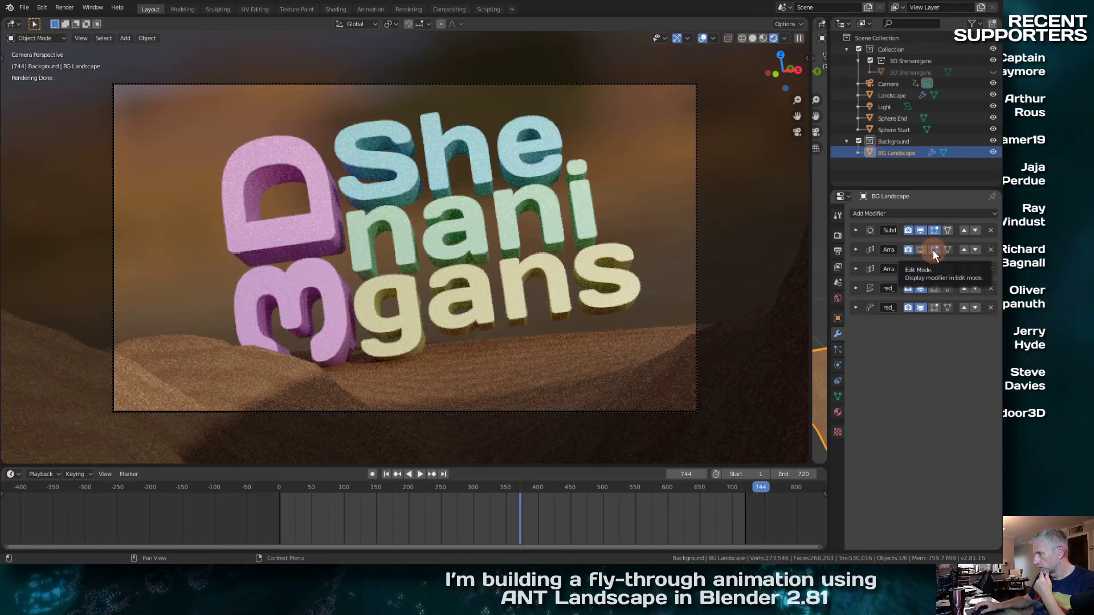
Turn the BG Landscape's first Array modifier back on for viewport display
{"action": "left_click", "coordinate": [909, 250]}
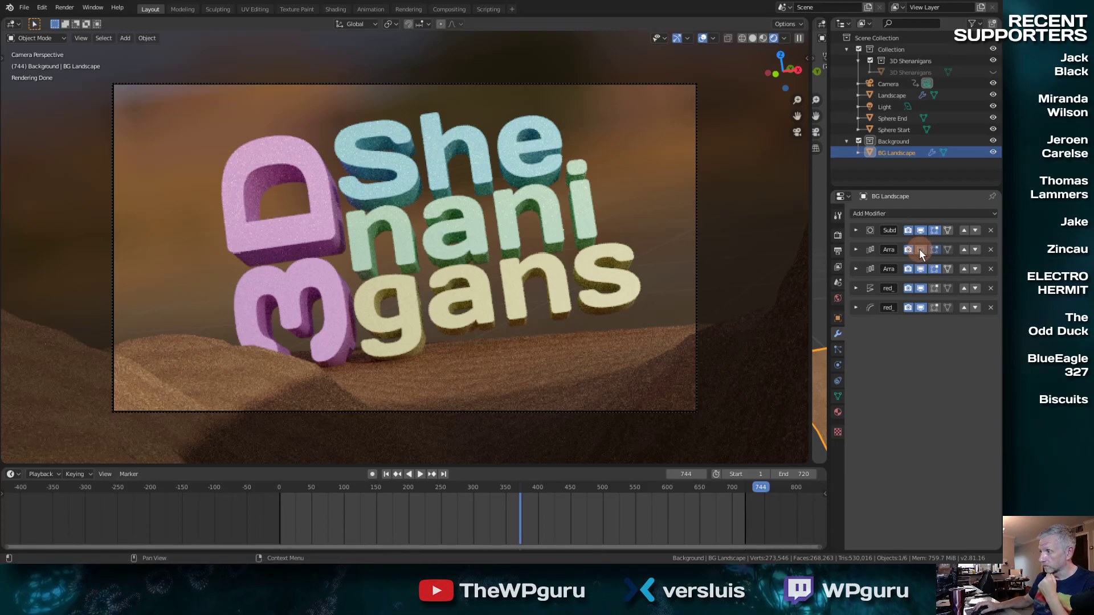
{"action": "left_click", "coordinate": [921, 250]}
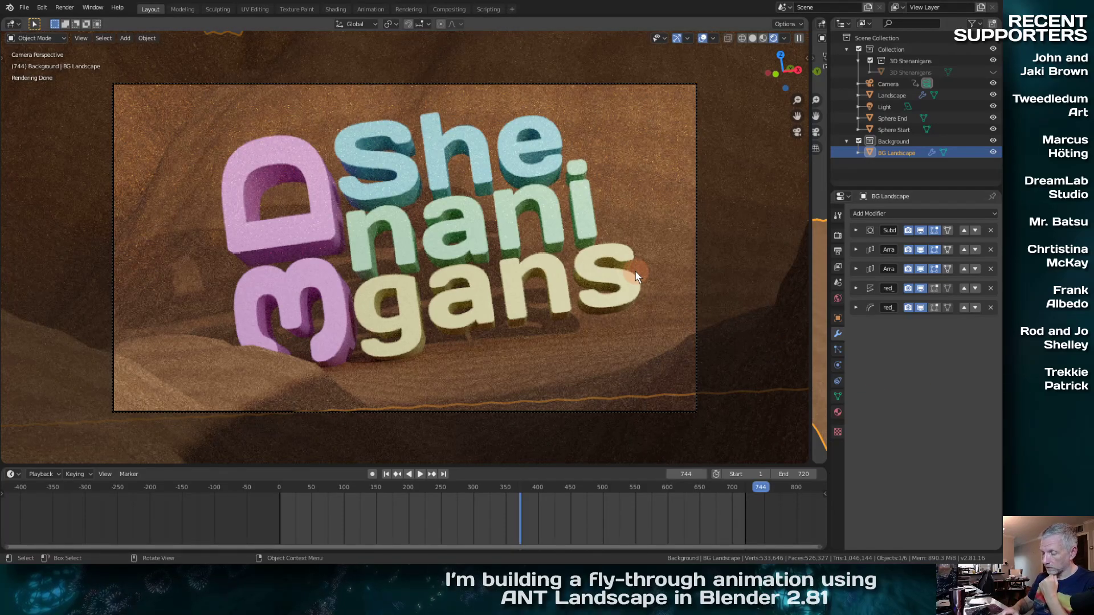
Render the current frame as a test, apply Quick D-NOISE to the result and close the render
{"action": "key", "text": "F12"}
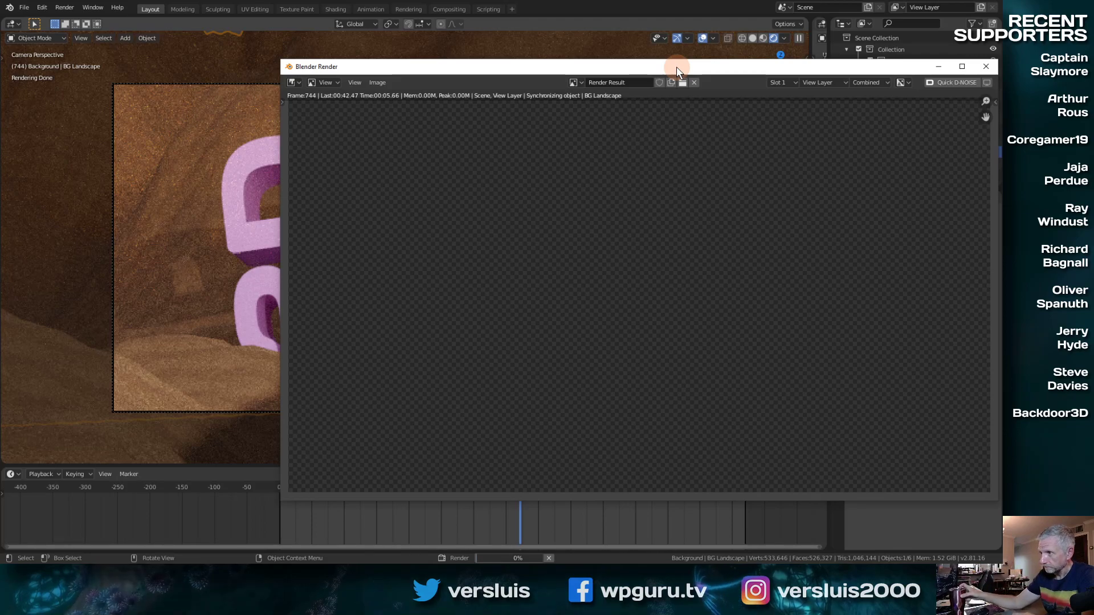
{"action": "left_click_drag", "start_coordinate": [676, 67], "coordinate": [440, 48]}
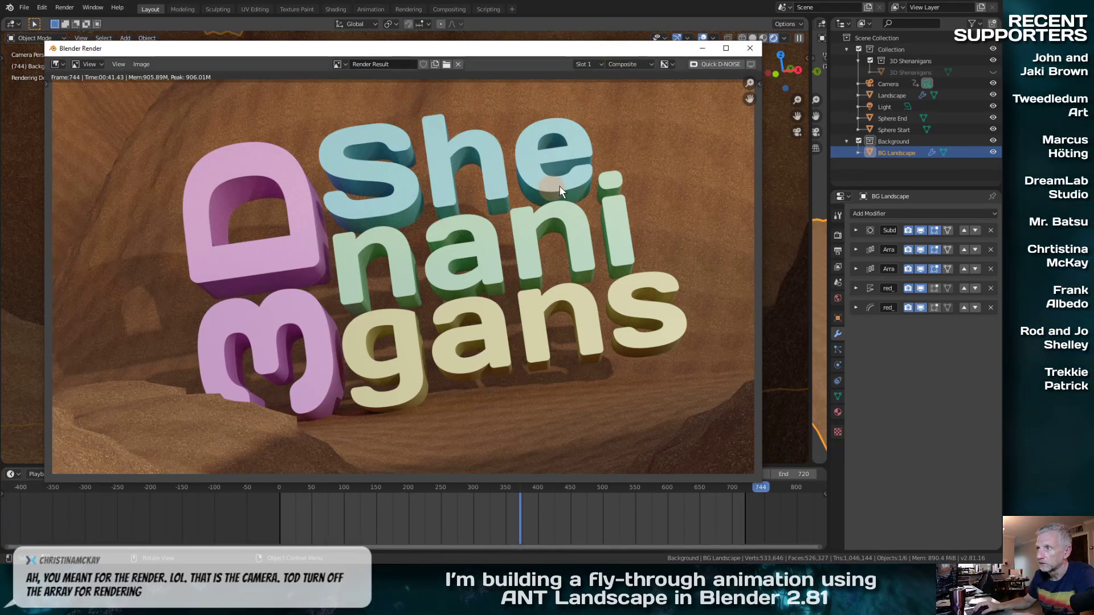
{"action": "left_click", "coordinate": [721, 64]}
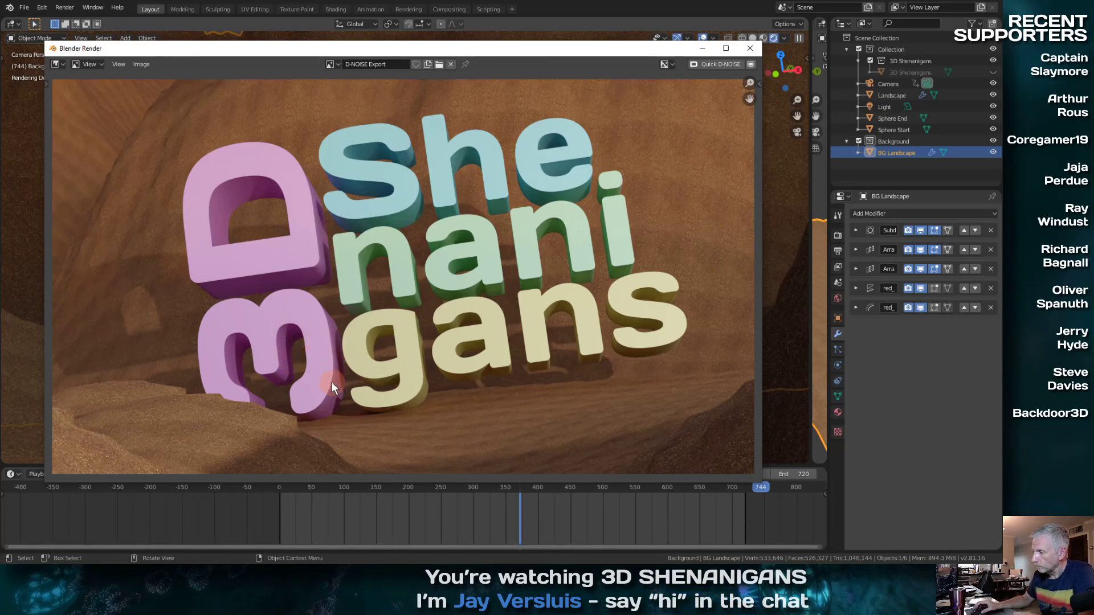
{"action": "left_click", "coordinate": [749, 52]}
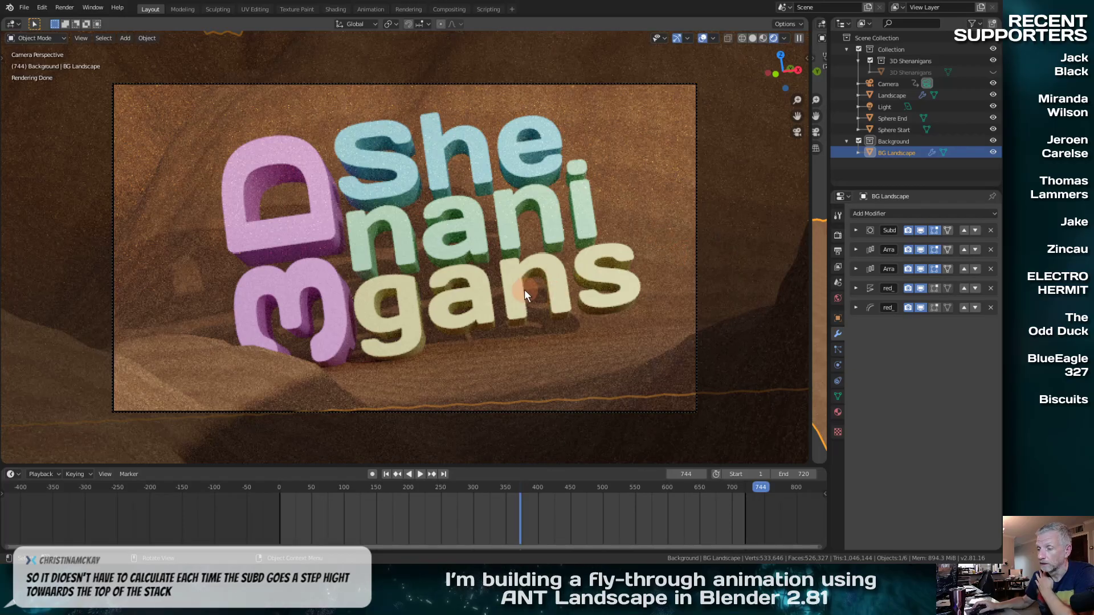
Switch to the Shading workspace with its 3D viewport in LookDev shading
{"action": "scroll", "coordinate": [524, 290], "scroll_direction": "up", "scroll_amount": 2}
{"action": "scroll", "coordinate": [525, 289], "scroll_direction": "down", "scroll_amount": 4}
{"action": "scroll", "coordinate": [524, 289], "scroll_direction": "up", "scroll_amount": 2}
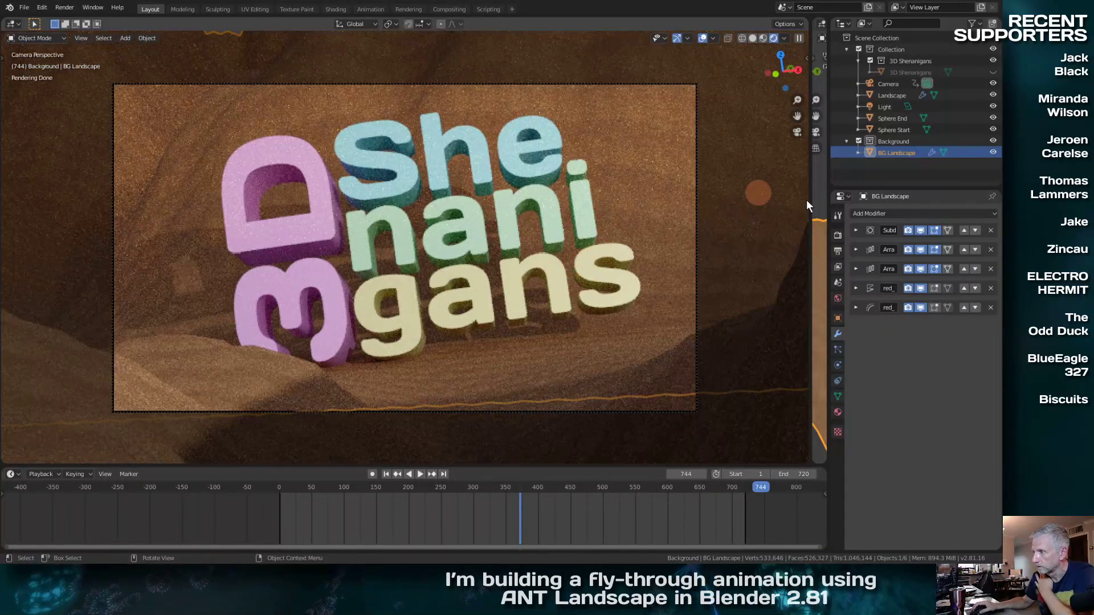
{"action": "left_click", "coordinate": [763, 39]}
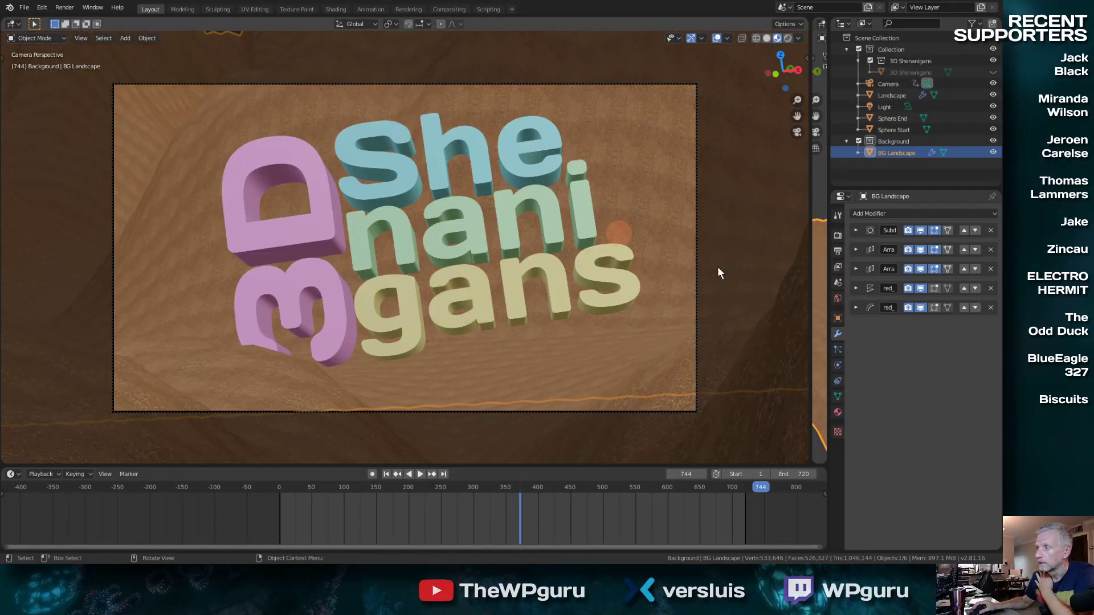
{"action": "left_click", "coordinate": [334, 8]}
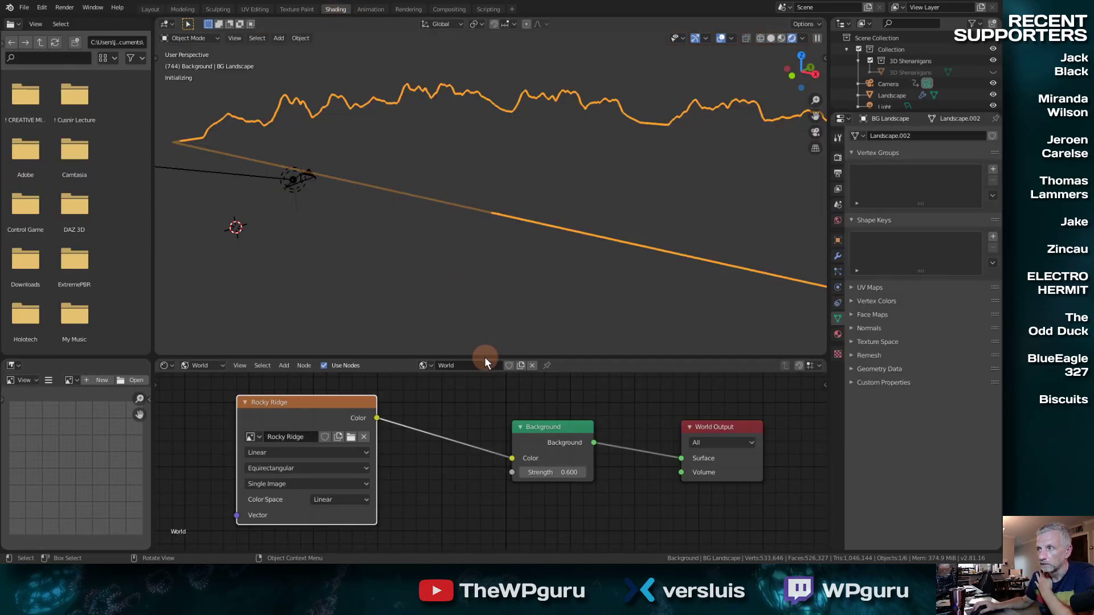
{"action": "left_click", "coordinate": [781, 38]}
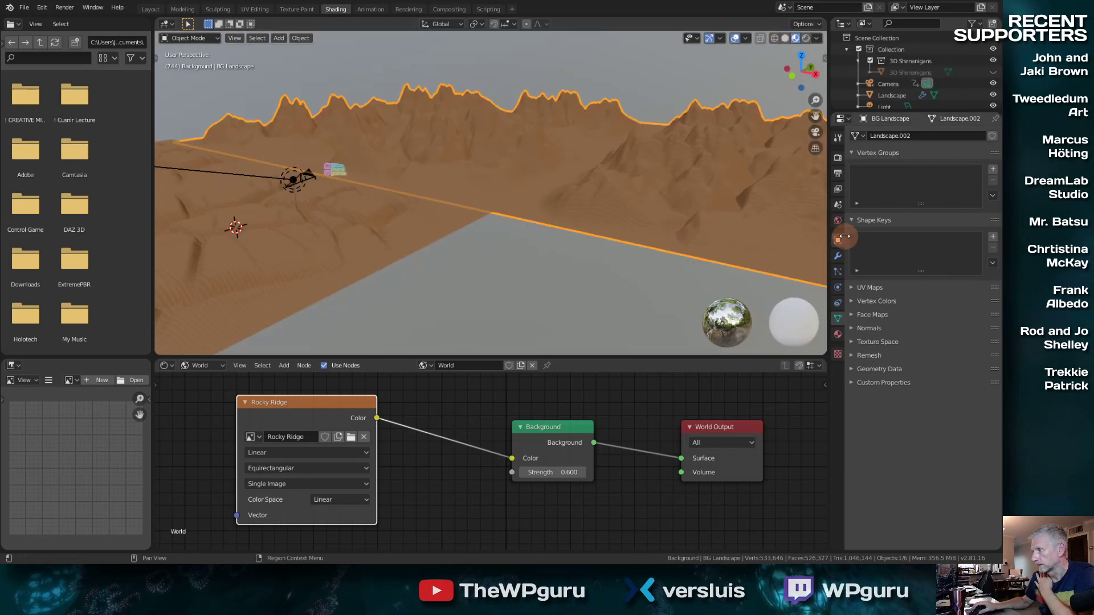
Select the visible 3D logo object Sphere End and frame it in the 3D viewport
{"action": "left_click", "coordinate": [908, 70]}
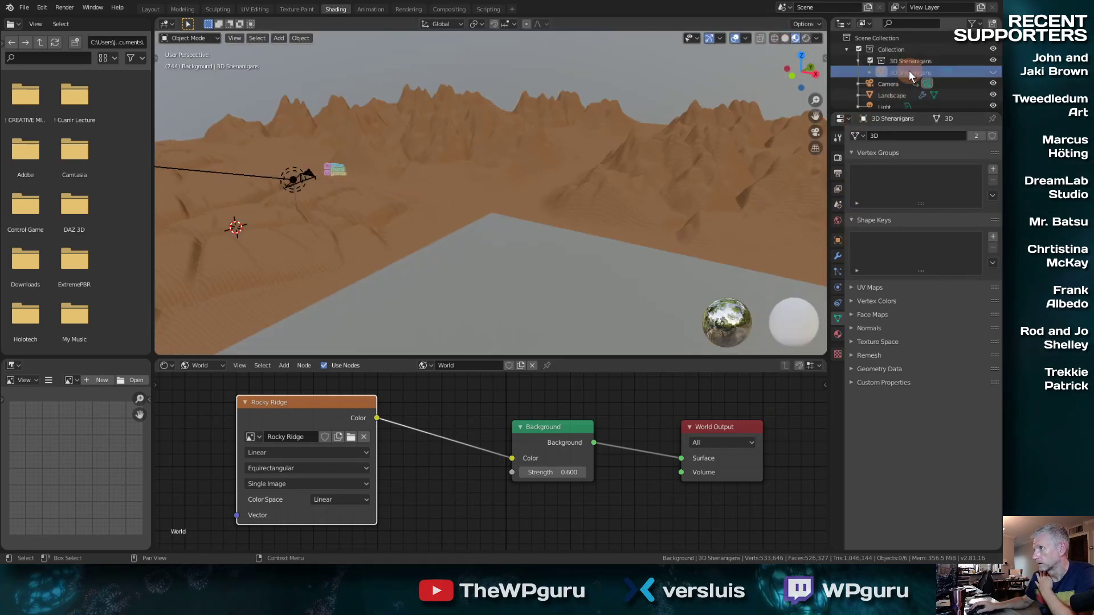
{"action": "scroll", "coordinate": [905, 98], "scroll_direction": "down", "scroll_amount": 1}
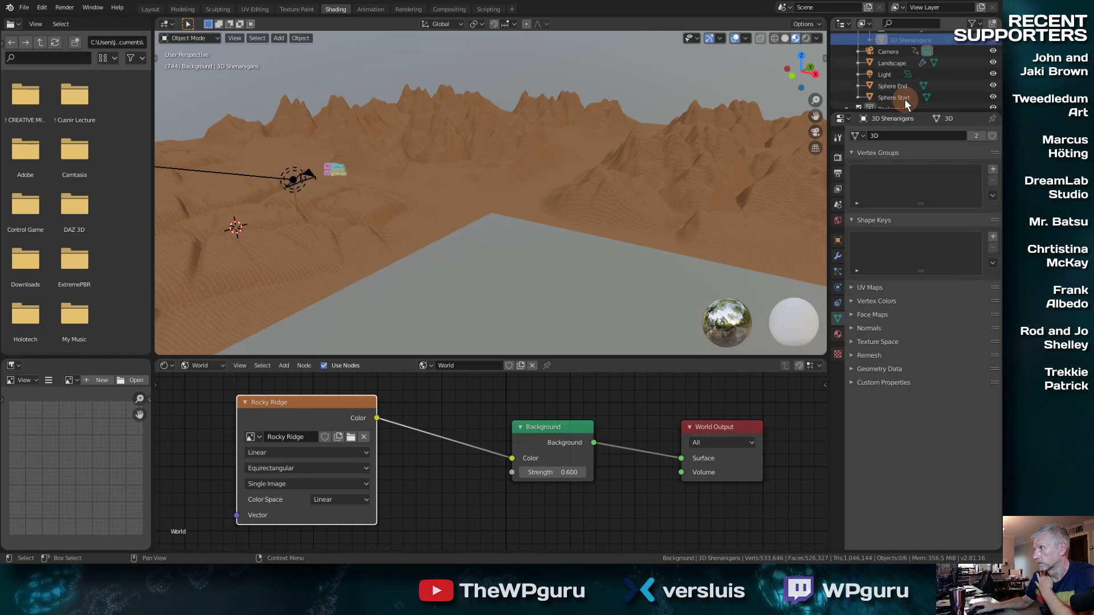
{"action": "scroll", "coordinate": [905, 98], "scroll_direction": "up", "scroll_amount": 1}
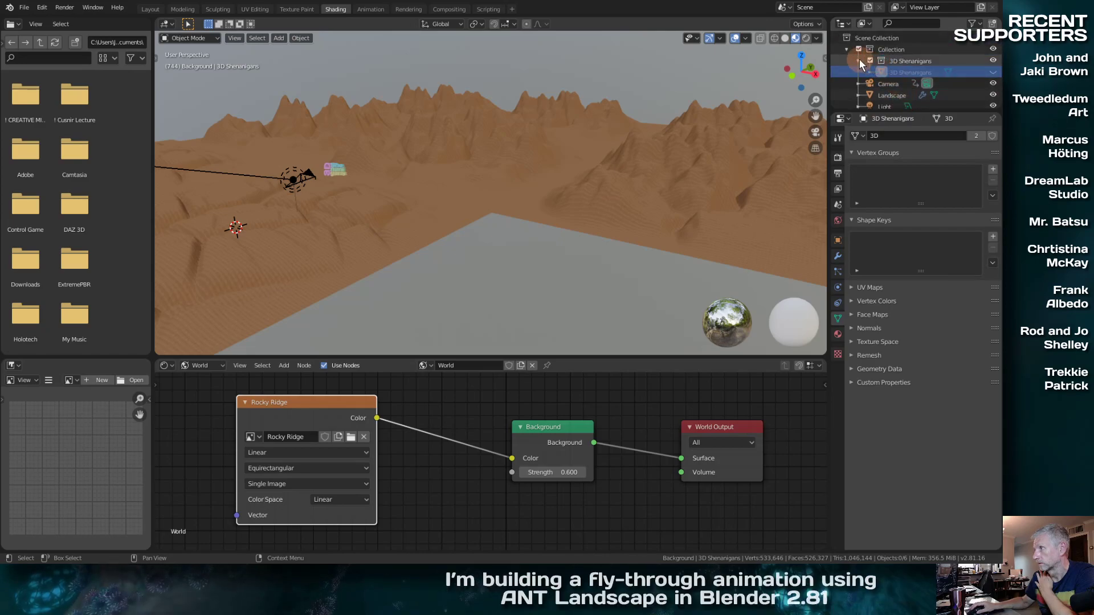
{"action": "scroll", "coordinate": [879, 73], "scroll_direction": "down", "scroll_amount": 5}
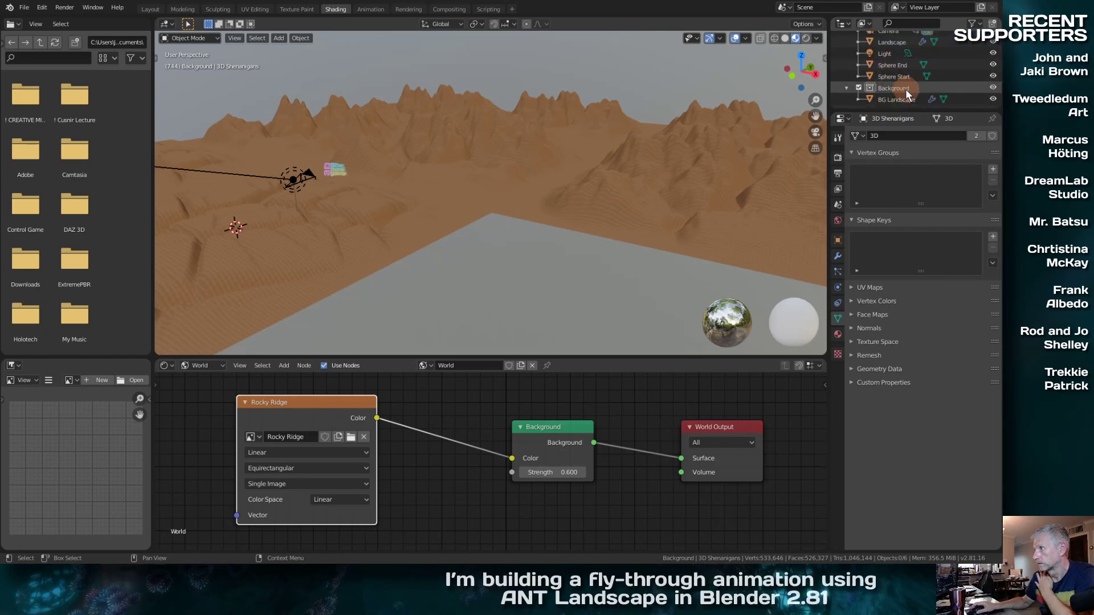
{"action": "scroll", "coordinate": [895, 97], "scroll_direction": "up", "scroll_amount": 4}
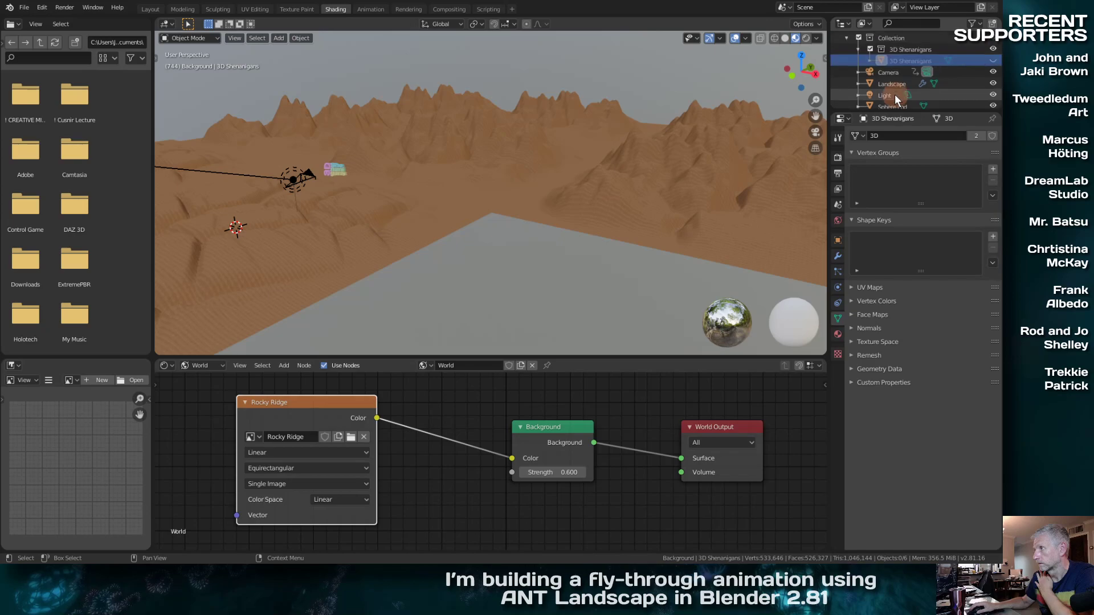
{"action": "left_click", "coordinate": [992, 60]}
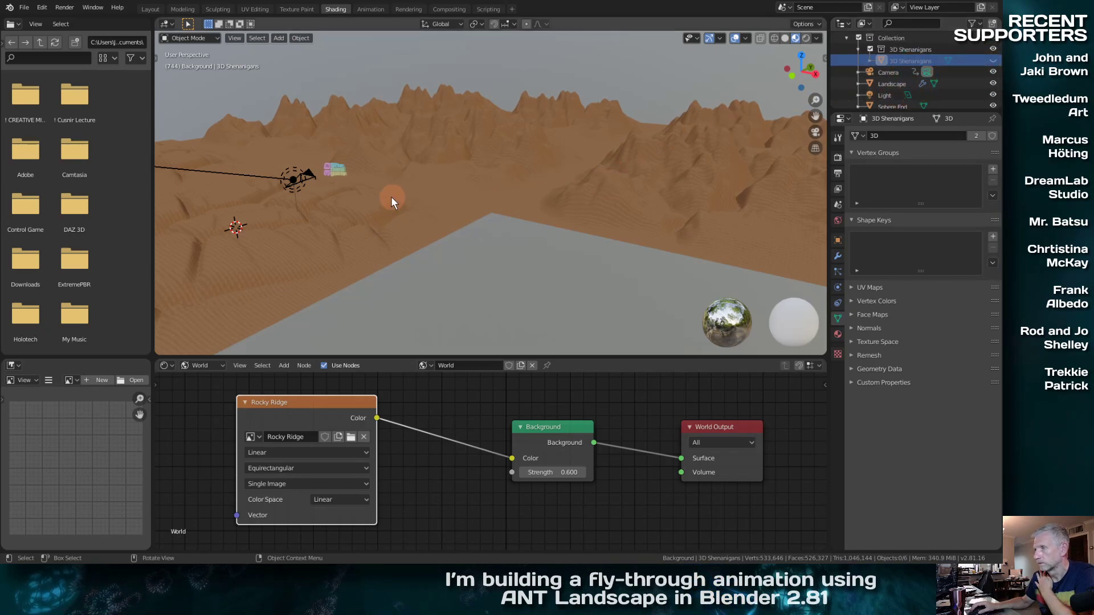
{"action": "left_click", "coordinate": [334, 169]}
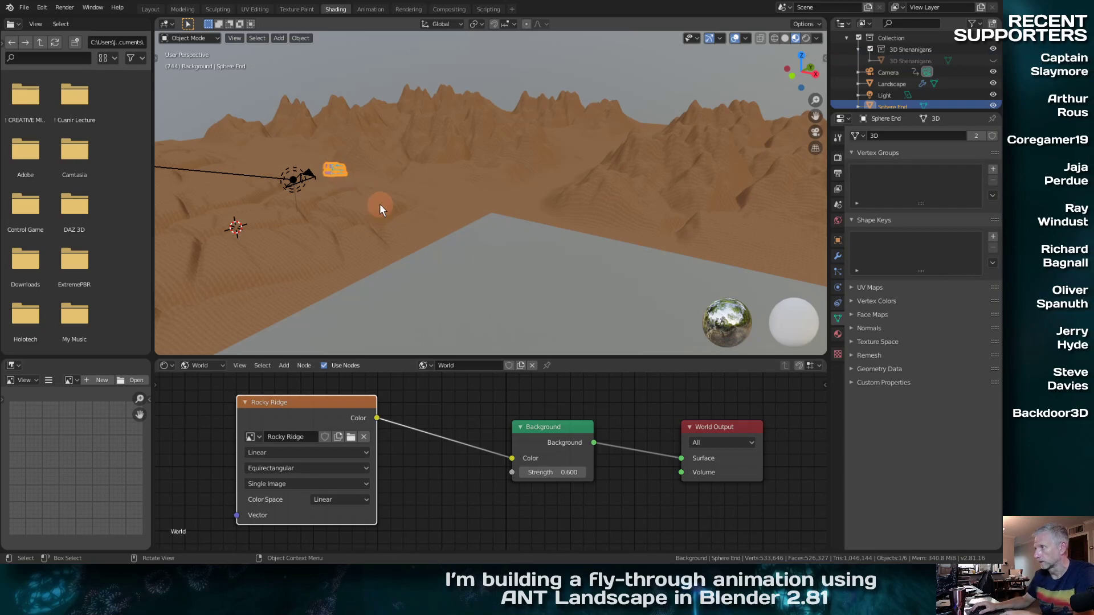
{"action": "scroll", "coordinate": [891, 94], "scroll_direction": "down", "scroll_amount": 4}
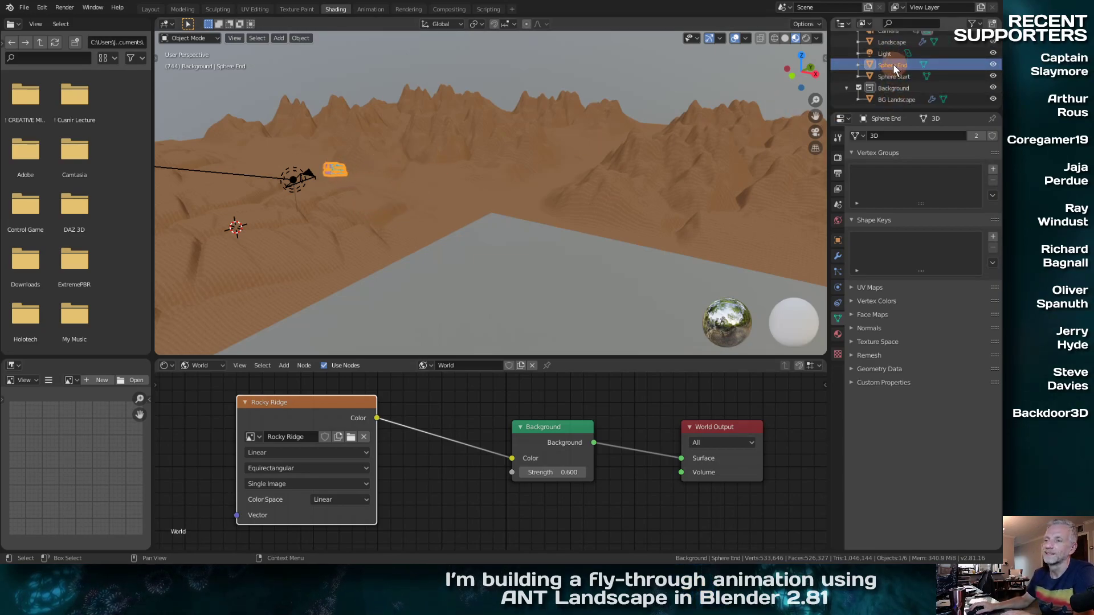
{"action": "key", "text": "KP_Decimal"}
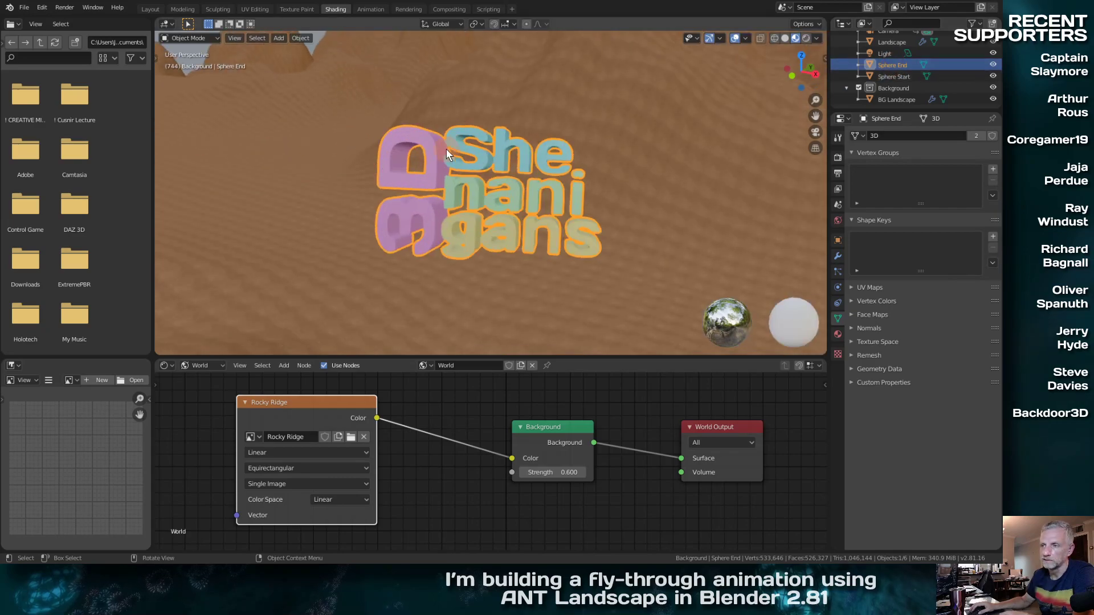
Enlarge the node editor, switch it from World to Object shading and show the logo's material slots
{"action": "left_click_drag", "start_coordinate": [515, 361], "coordinate": [523, 200]}
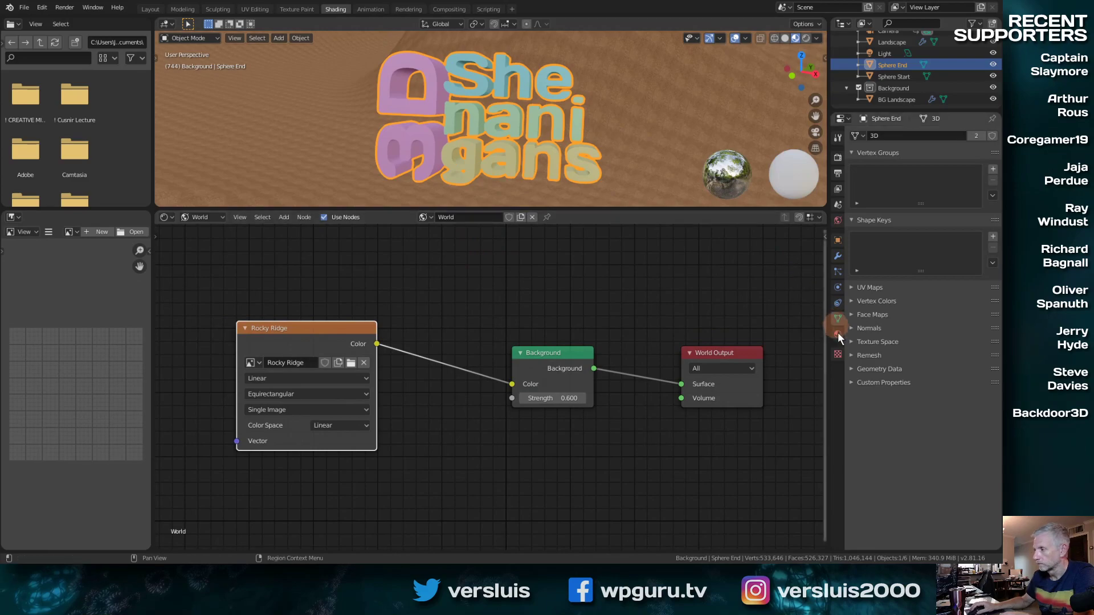
{"action": "left_click", "coordinate": [425, 217]}
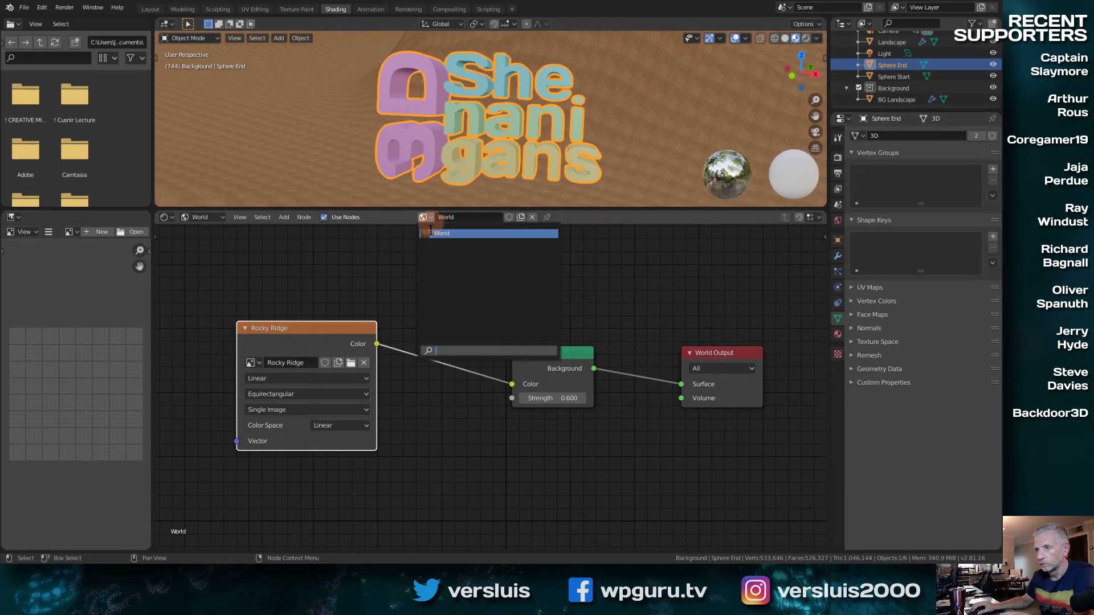
{"action": "left_click", "coordinate": [426, 218]}
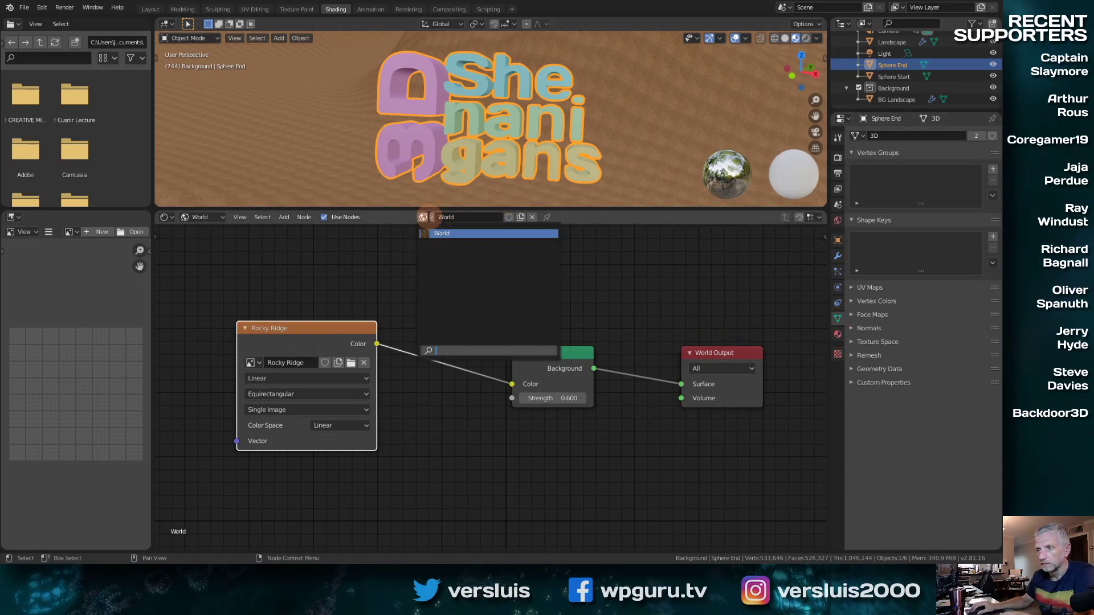
{"action": "left_click", "coordinate": [391, 246]}
{"action": "left_click", "coordinate": [200, 217]}
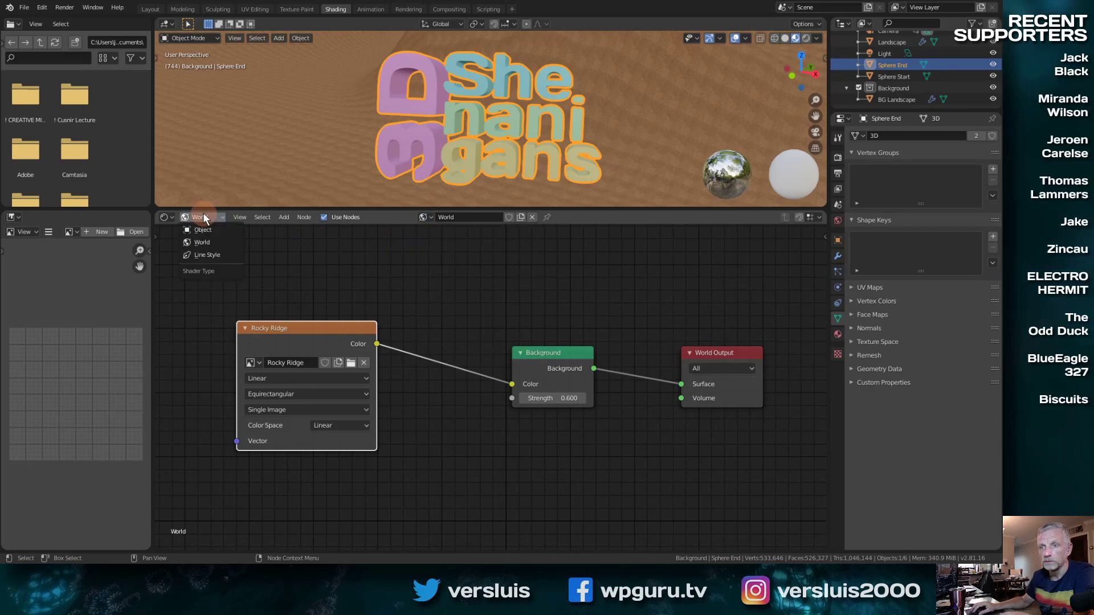
{"action": "left_click", "coordinate": [208, 230]}
{"action": "key", "text": "Home"}
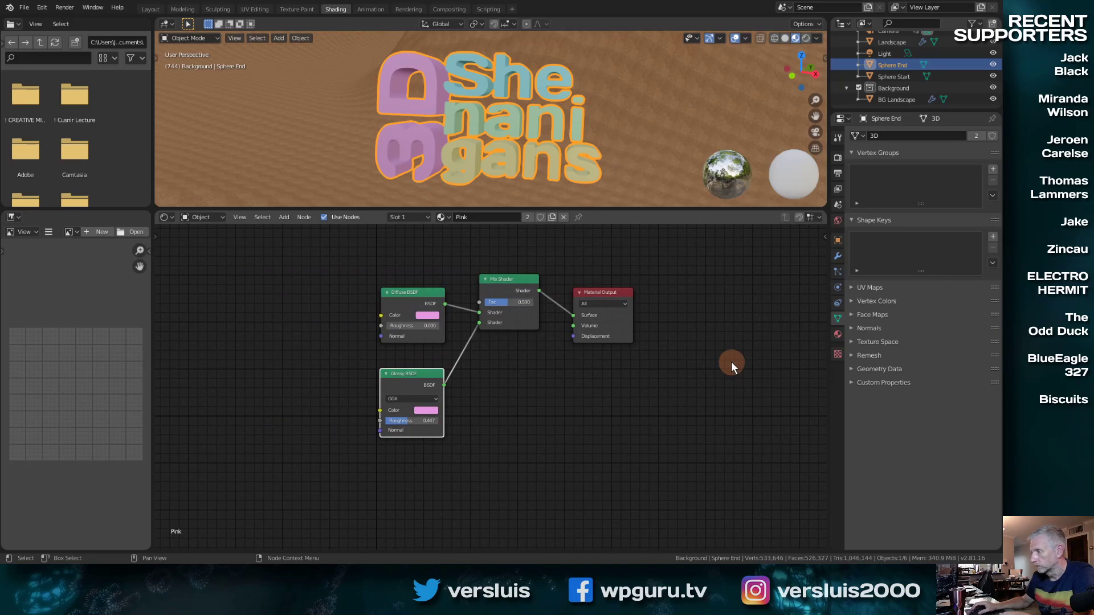
{"action": "left_click", "coordinate": [838, 335]}
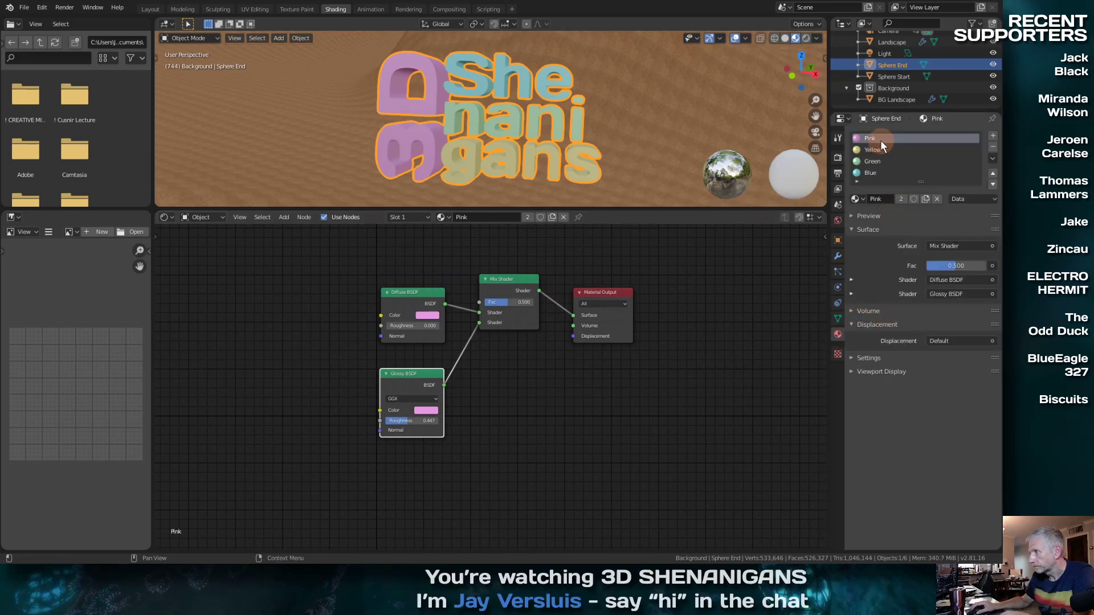
Add a second Mix Shader to the Pink material between the existing Mix Shader and the Material Output
{"action": "scroll", "coordinate": [535, 382], "scroll_direction": "up", "scroll_amount": 2}
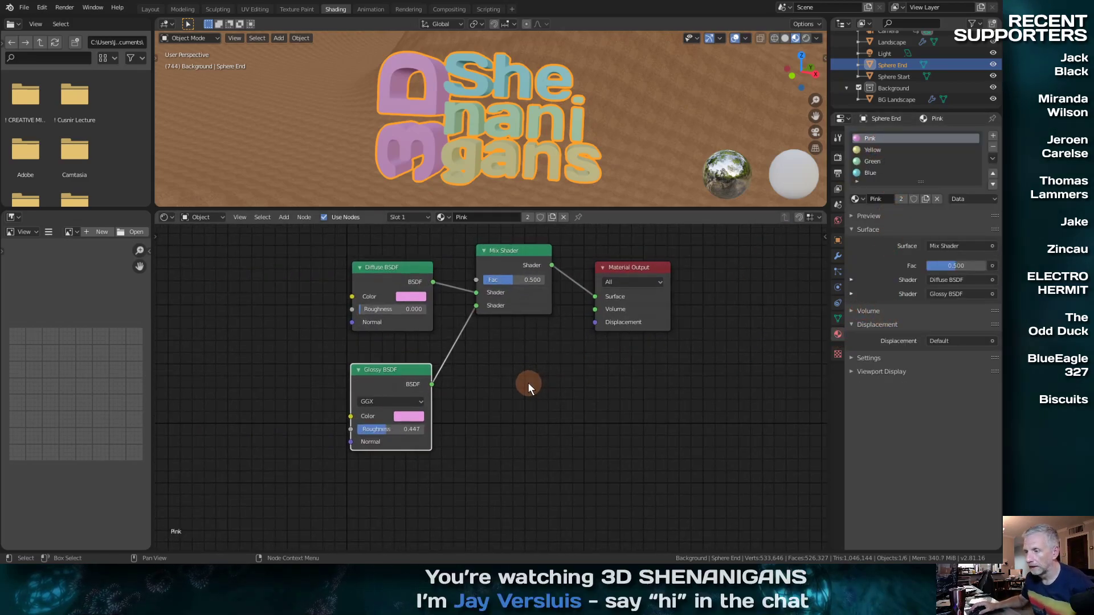
{"action": "middle_click_drag", "start_coordinate": [528, 383], "coordinate": [396, 400]}
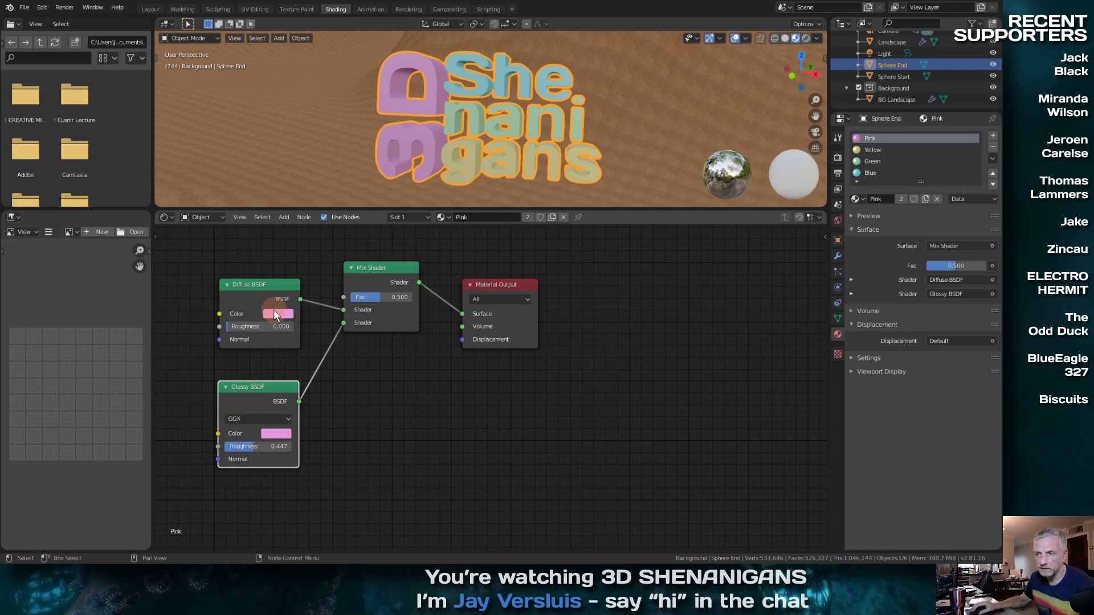
{"action": "scroll", "coordinate": [304, 351], "scroll_direction": "up", "scroll_amount": 1}
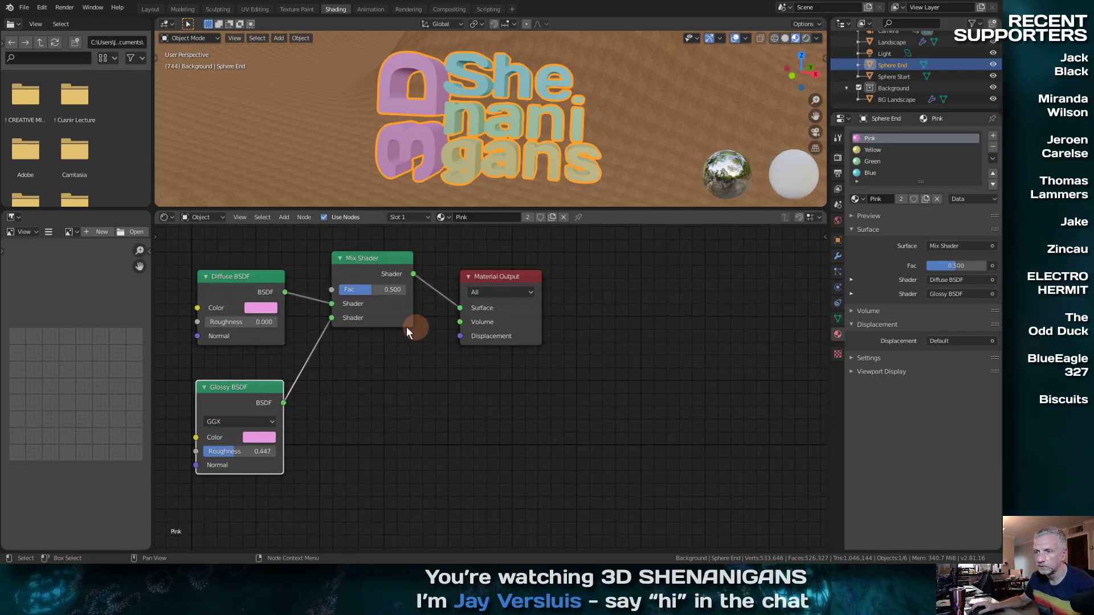
{"action": "left_click", "coordinate": [385, 397]}
{"action": "key", "text": "shift+a"}
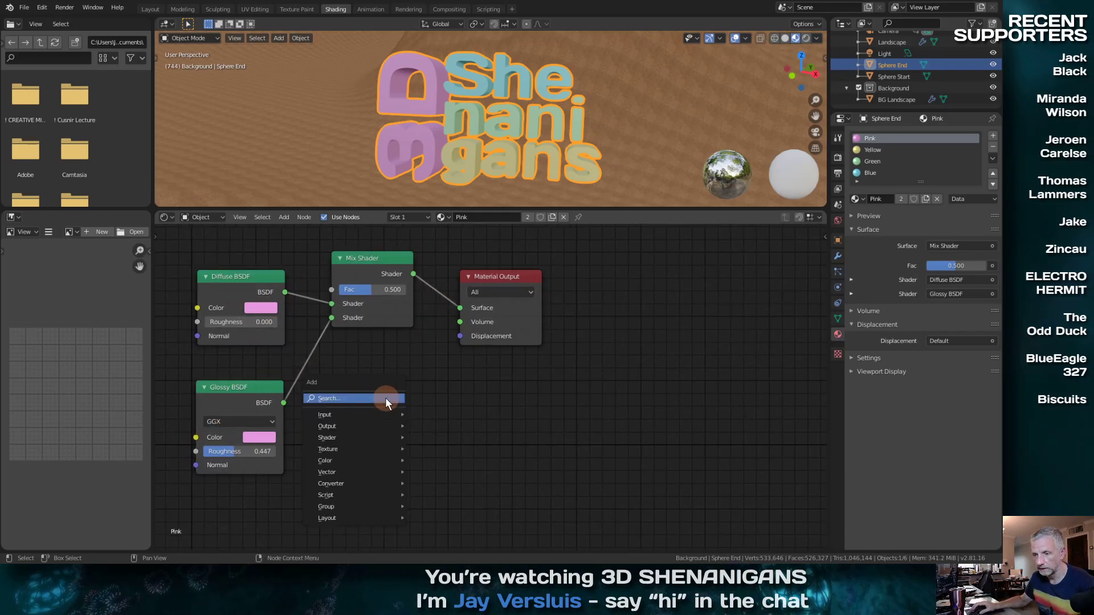
{"action": "mouse_move", "coordinate": [376, 438]}
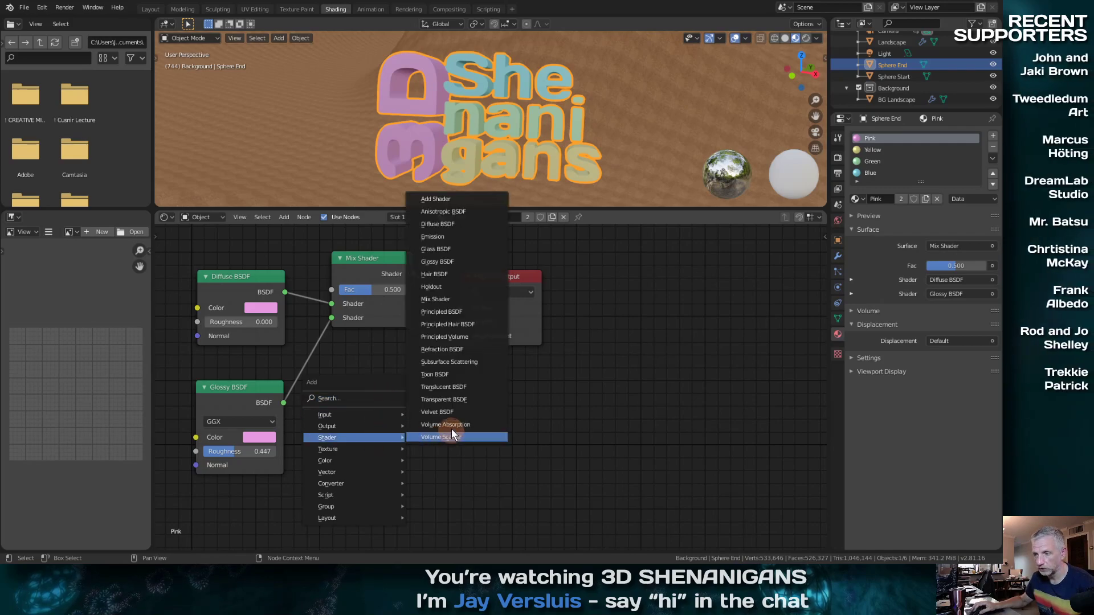
{"action": "left_click", "coordinate": [464, 300]}
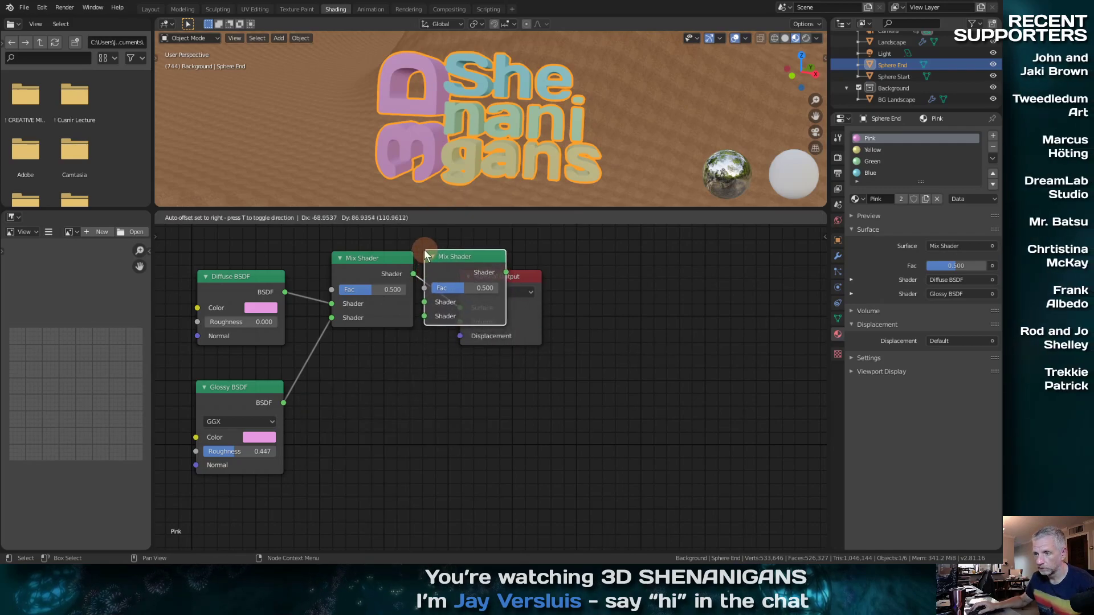
{"action": "left_click", "coordinate": [456, 254]}
{"action": "left_click_drag", "start_coordinate": [507, 268], "coordinate": [528, 270]}
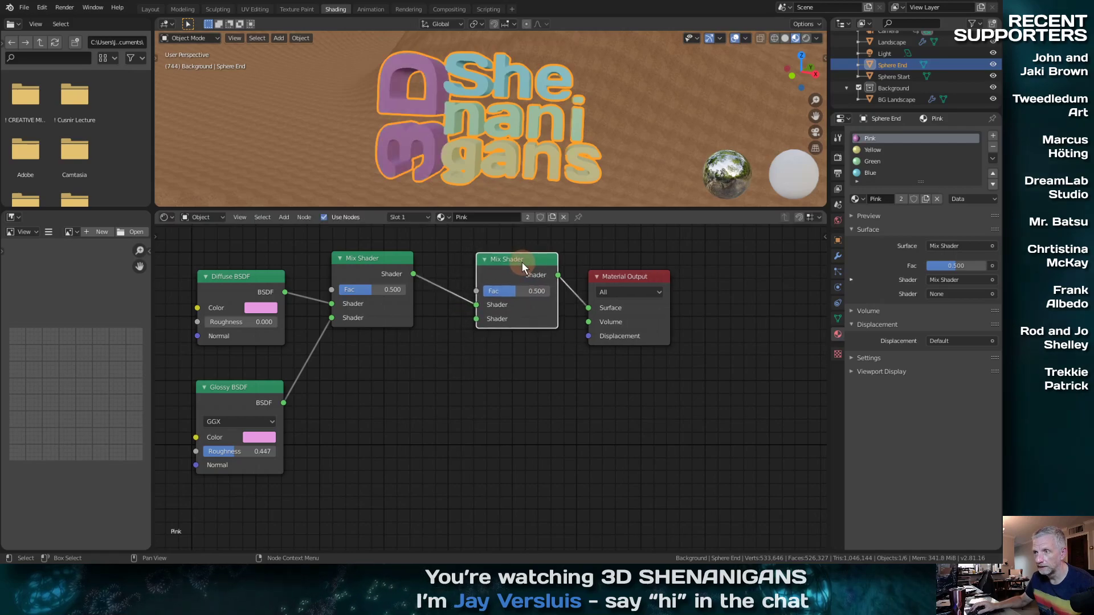
Add a Noise Texture node to the Pink material and connect its Color output to the second Mix Shader's free Shader input
{"action": "left_click", "coordinate": [370, 436]}
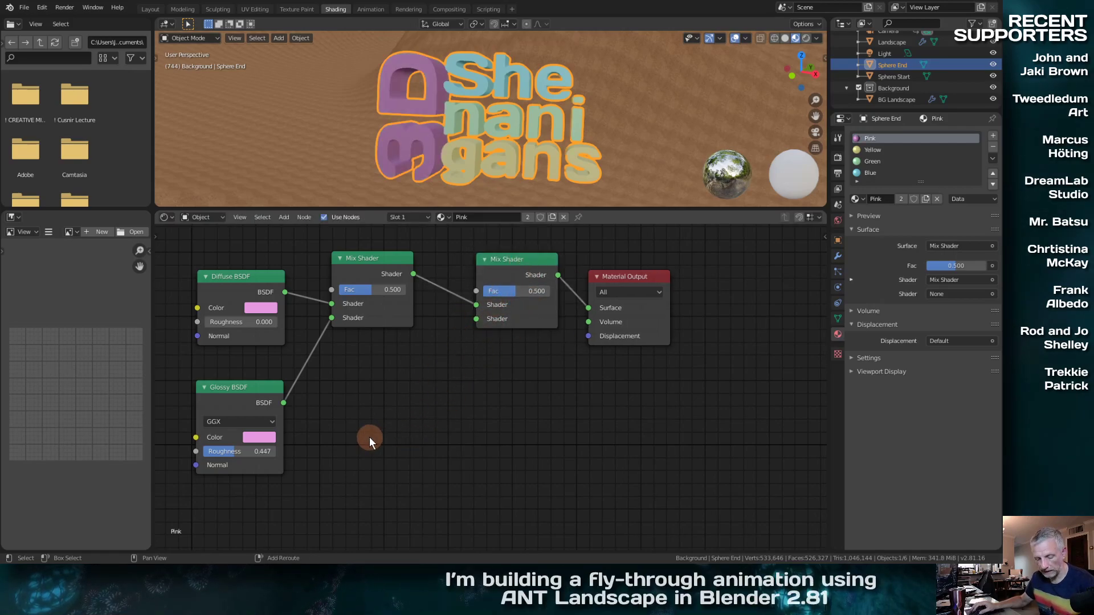
{"action": "key", "text": "shift+a"}
{"action": "left_click", "coordinate": [368, 396]}
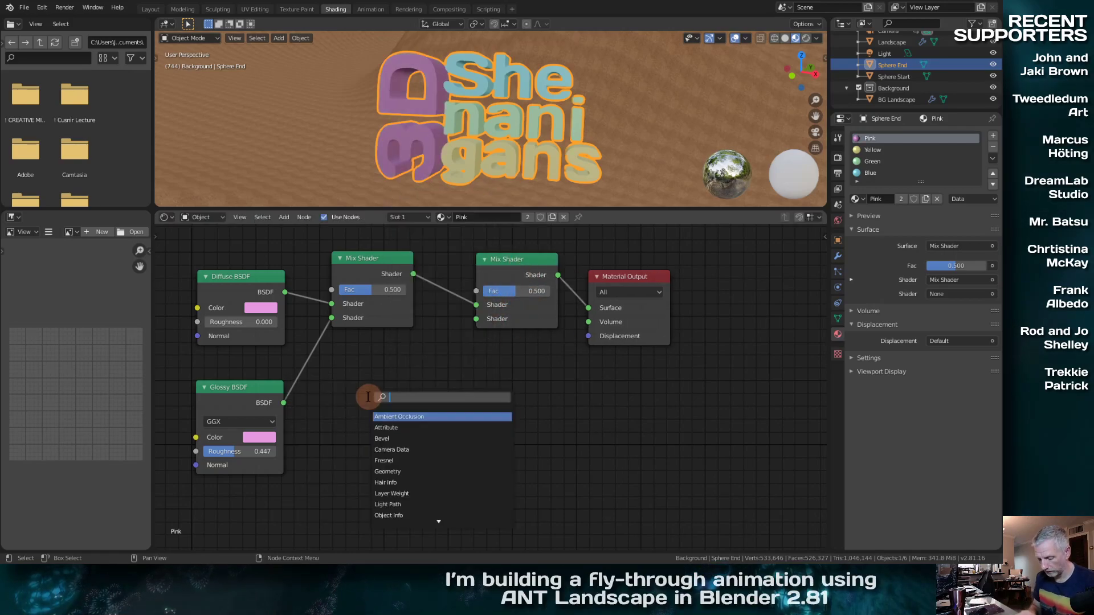
{"action": "type", "text": "noise"}
{"action": "key", "text": "Return"}
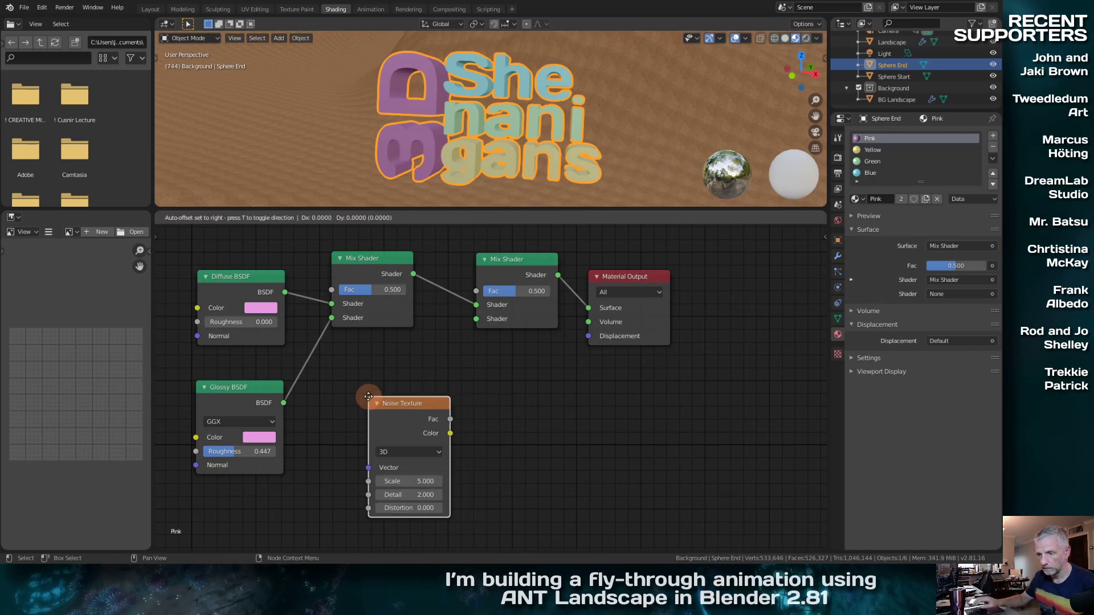
{"action": "left_click", "coordinate": [337, 359]}
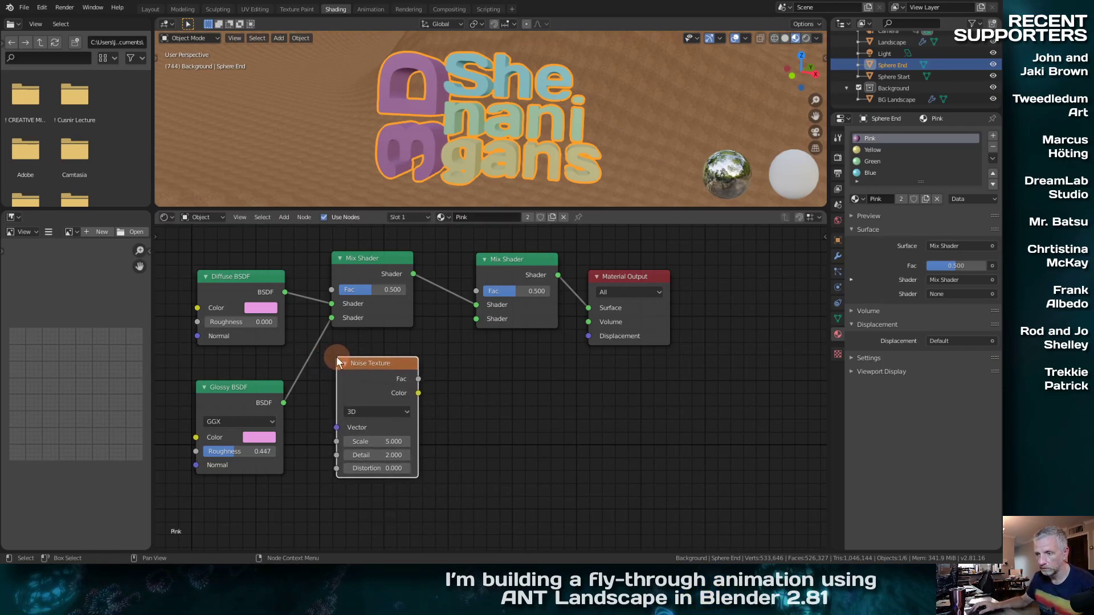
{"action": "left_click_drag", "start_coordinate": [418, 394], "coordinate": [475, 319]}
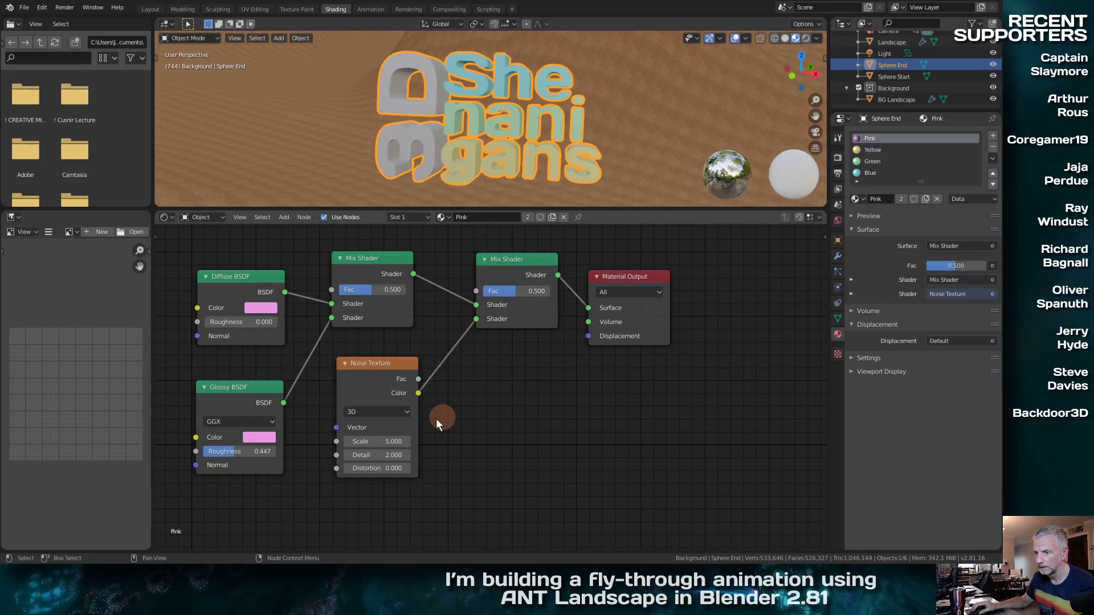
Switch the Noise Texture to 4D with W at 0.100 and set the second Mix Shader's Fac to 0.136
{"action": "left_click", "coordinate": [396, 412]}
{"action": "left_click", "coordinate": [388, 466]}
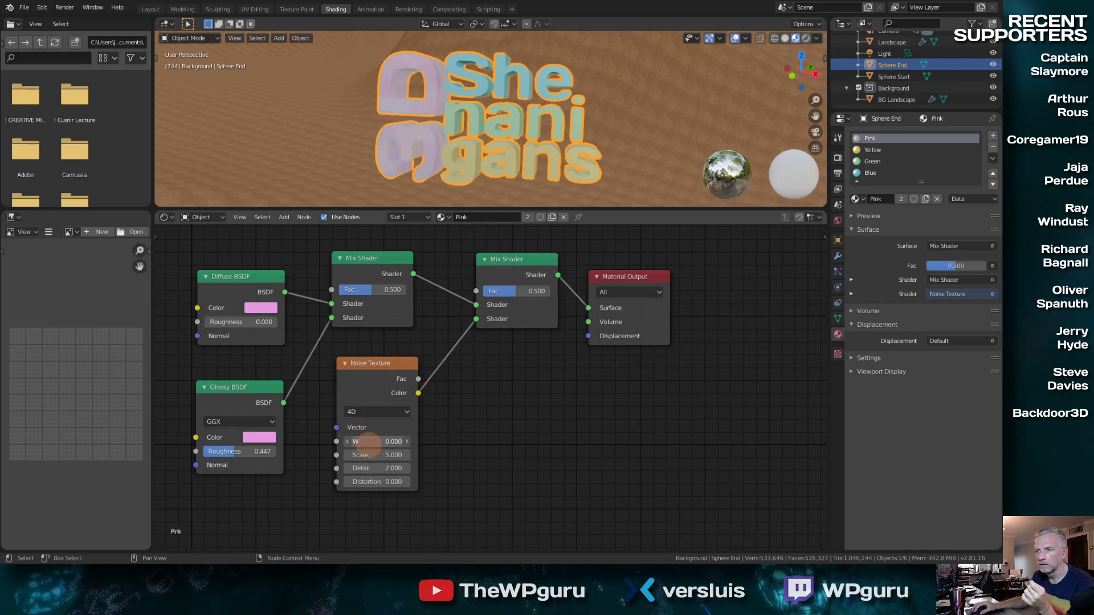
{"action": "mouse_move", "coordinate": [371, 443]}
{"action": "left_mouse_down"}
{"action": "mouse_move", "coordinate": [395, 444]}
{"action": "mouse_move", "coordinate": [363, 448]}
{"action": "mouse_move", "coordinate": [389, 443]}
{"action": "left_mouse_up"}
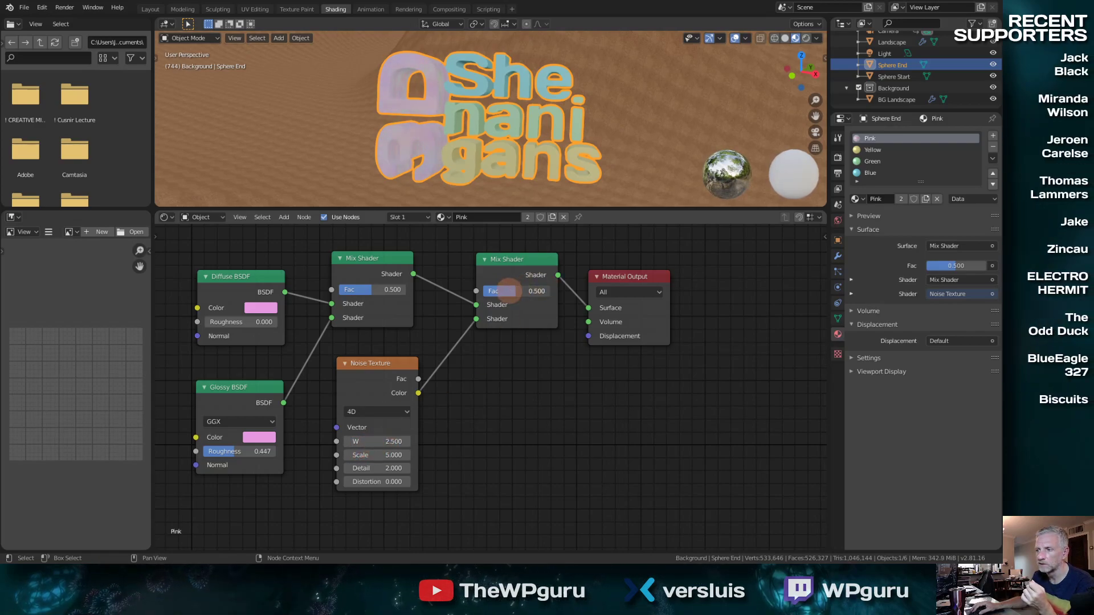
{"action": "left_click_drag", "start_coordinate": [509, 291], "coordinate": [473, 294]}
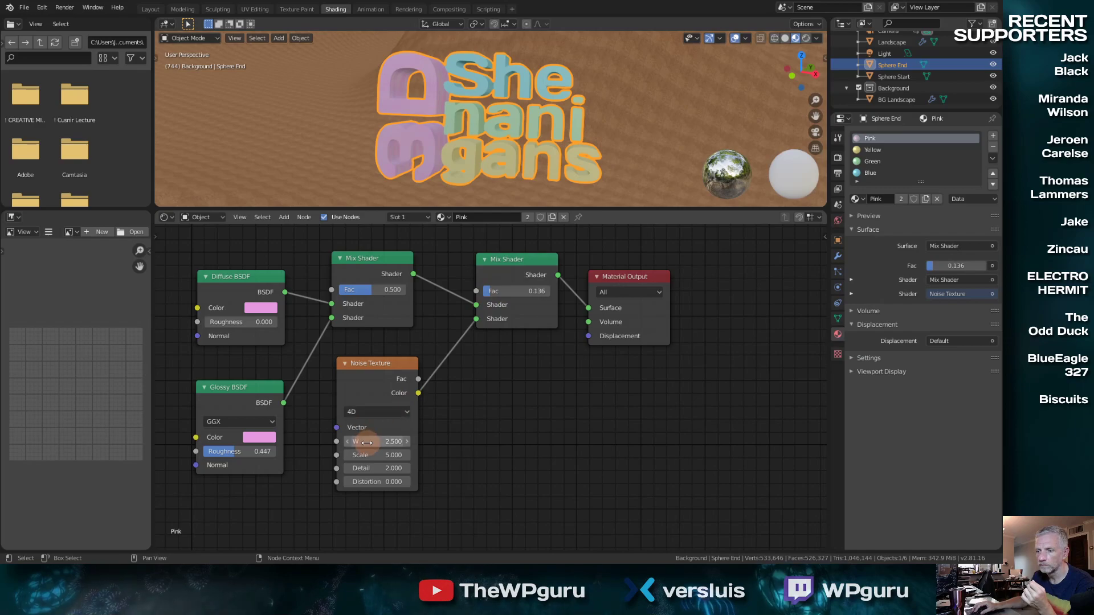
{"action": "left_click_drag", "start_coordinate": [387, 442], "coordinate": [353, 444]}
{"action": "mouse_move", "coordinate": [375, 442]}
{"action": "left_mouse_down"}
{"action": "mouse_move", "coordinate": [330, 452]}
{"action": "mouse_move", "coordinate": [369, 444]}
{"action": "left_mouse_up"}
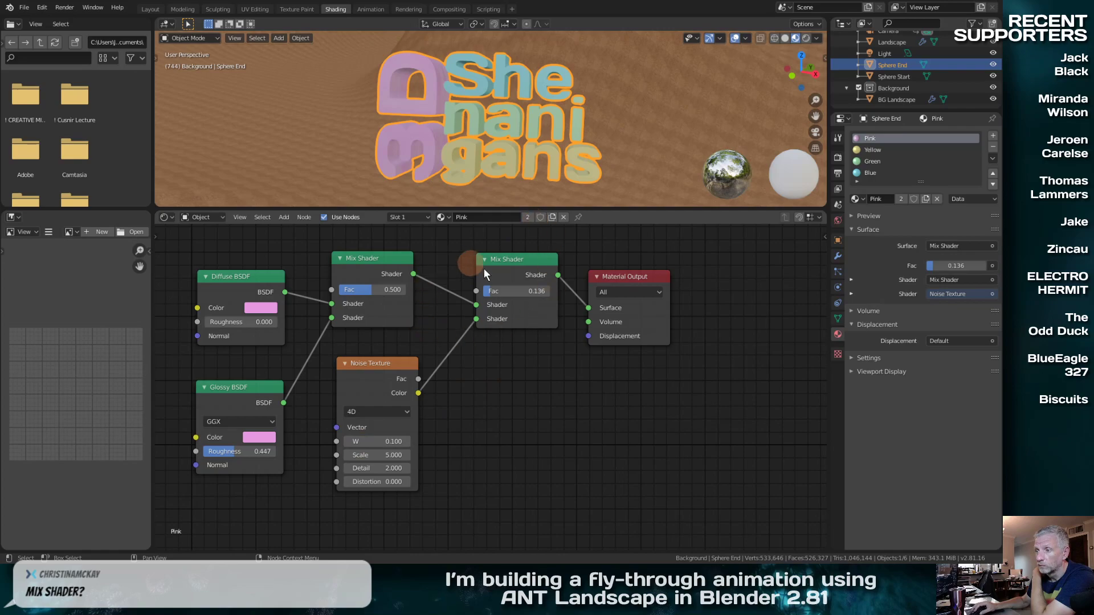
Set the second Mix Shader's Fac to 0.636 and the Noise Texture's W to -1.840 and Scale to 13.900
{"action": "middle_click_drag", "start_coordinate": [467, 383], "coordinate": [577, 392]}
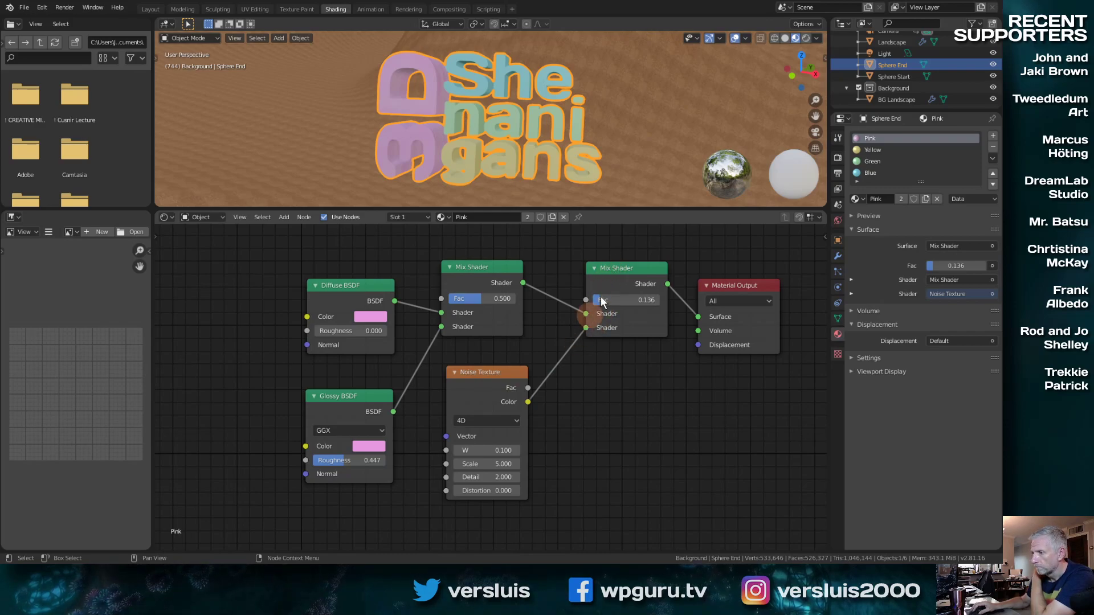
{"action": "mouse_move", "coordinate": [485, 450]}
{"action": "left_mouse_down"}
{"action": "mouse_move", "coordinate": [450, 450]}
{"action": "mouse_move", "coordinate": [496, 451]}
{"action": "left_mouse_up"}
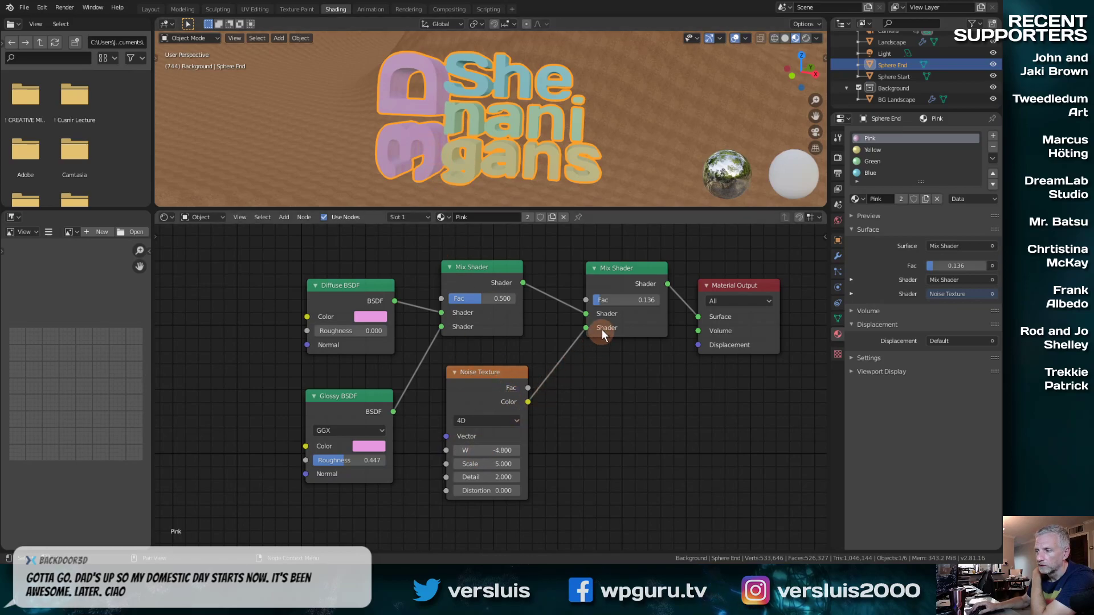
{"action": "left_click_drag", "start_coordinate": [607, 300], "coordinate": [638, 299]}
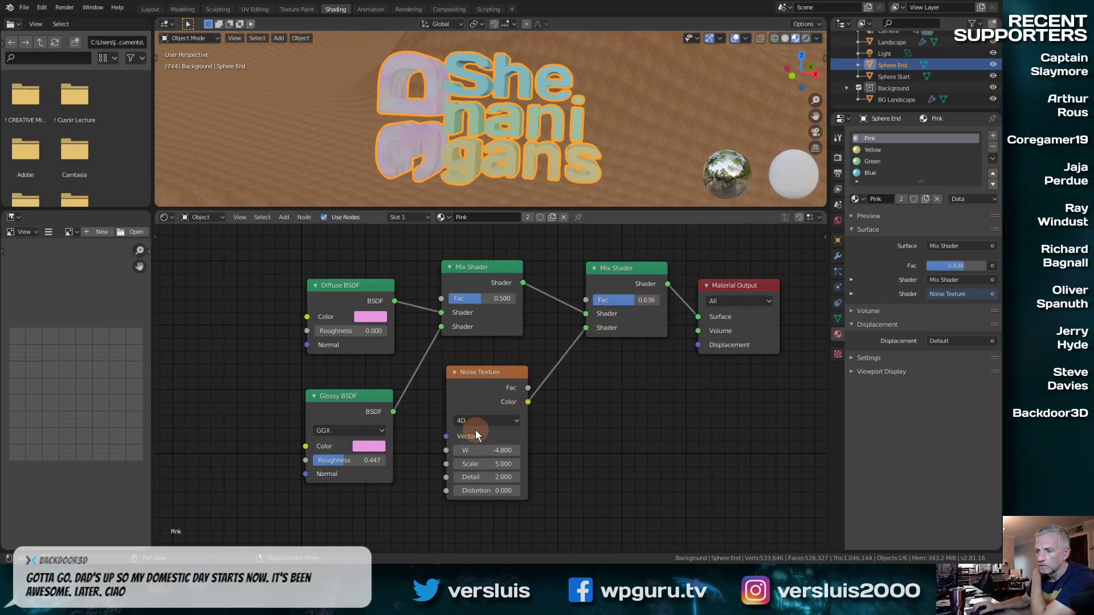
{"action": "mouse_move", "coordinate": [475, 450]}
{"action": "left_mouse_down"}
{"action": "mouse_move", "coordinate": [515, 451]}
{"action": "mouse_move", "coordinate": [484, 464]}
{"action": "mouse_move", "coordinate": [512, 464]}
{"action": "mouse_move", "coordinate": [447, 450]}
{"action": "mouse_move", "coordinate": [478, 450]}
{"action": "left_mouse_up"}
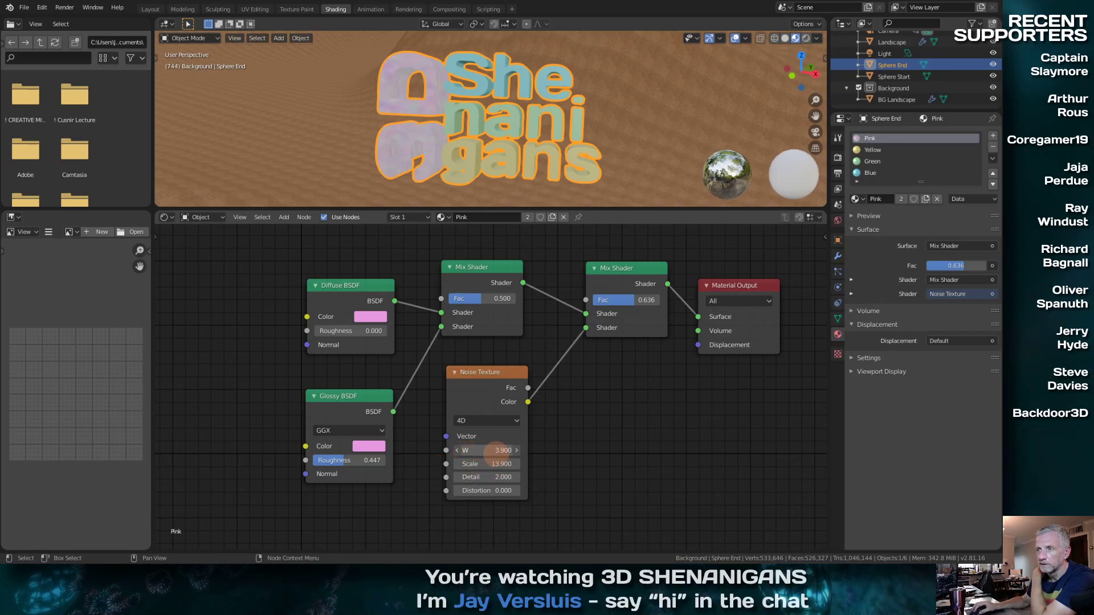
{"action": "left_click_drag", "start_coordinate": [497, 454], "coordinate": [516, 441]}
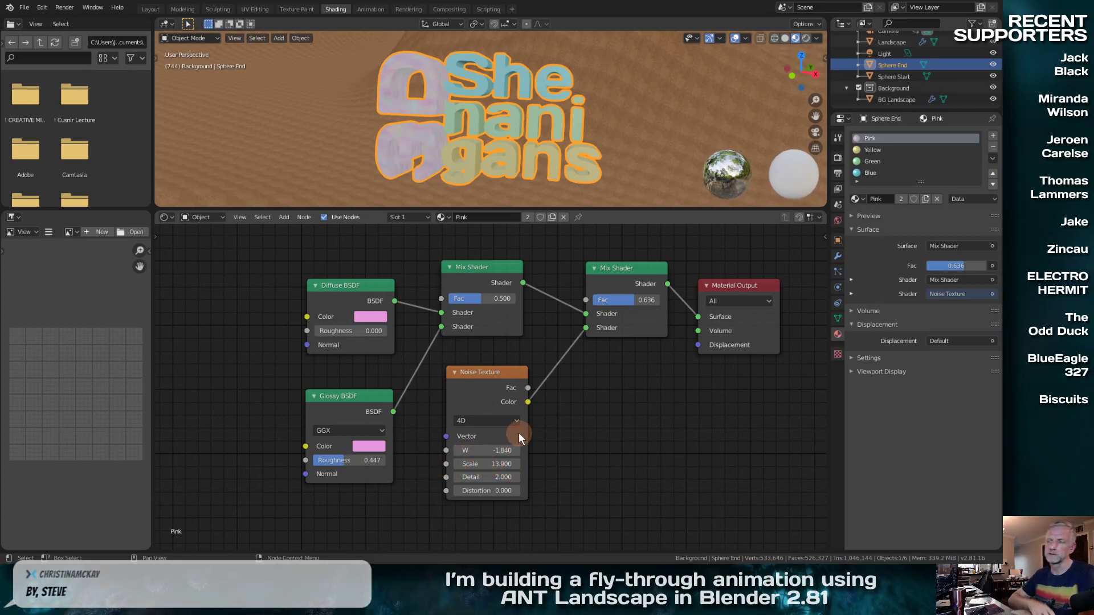
Delete the second Mix Shader and the Noise Texture, and connect the remaining Mix Shader to the Material Output's Surface input
{"action": "left_click", "coordinate": [631, 274]}
{"action": "key", "text": "x"}
{"action": "left_click", "coordinate": [507, 374]}
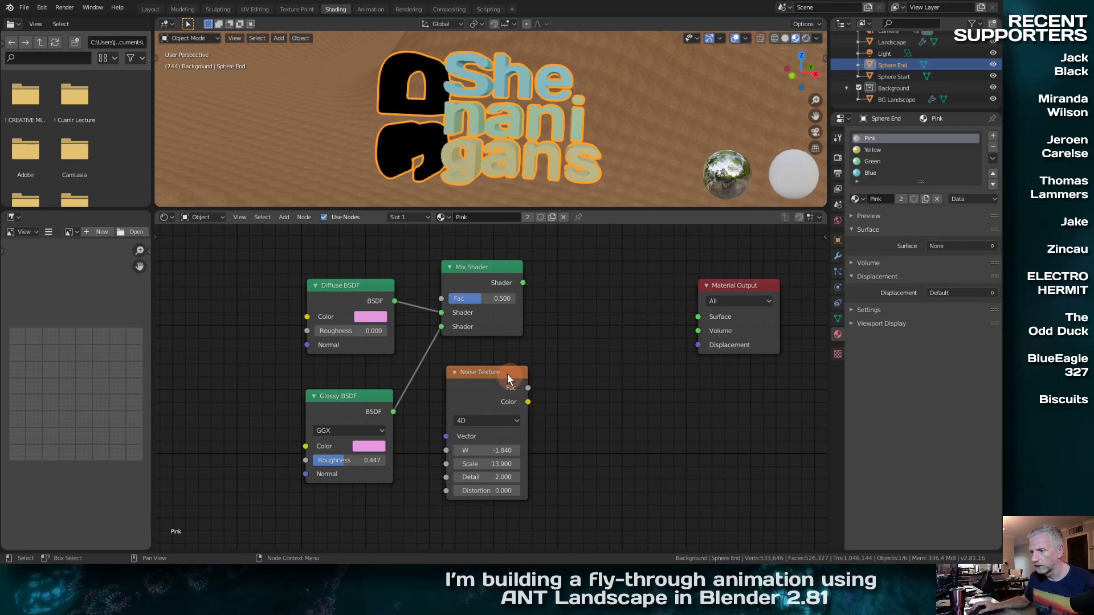
{"action": "key", "text": "x"}
{"action": "left_click_drag", "start_coordinate": [523, 283], "coordinate": [697, 317]}
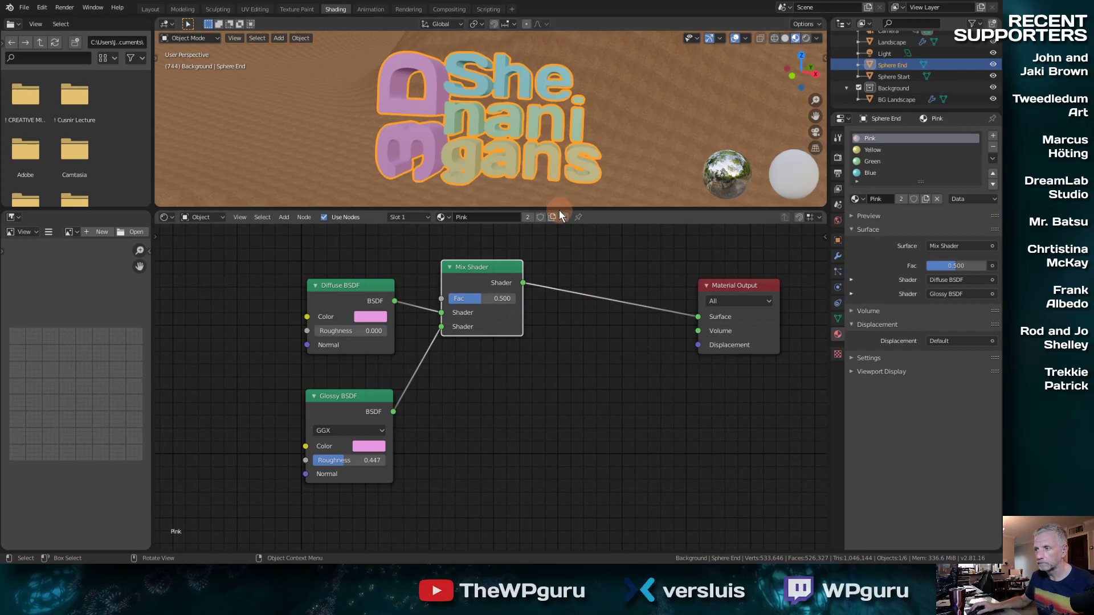
Enlarge the Shading workspace's 3D viewport, return to the Layout workspace and widen the narrow second viewport beside the camera view
{"action": "left_click_drag", "start_coordinate": [559, 210], "coordinate": [559, 325]}
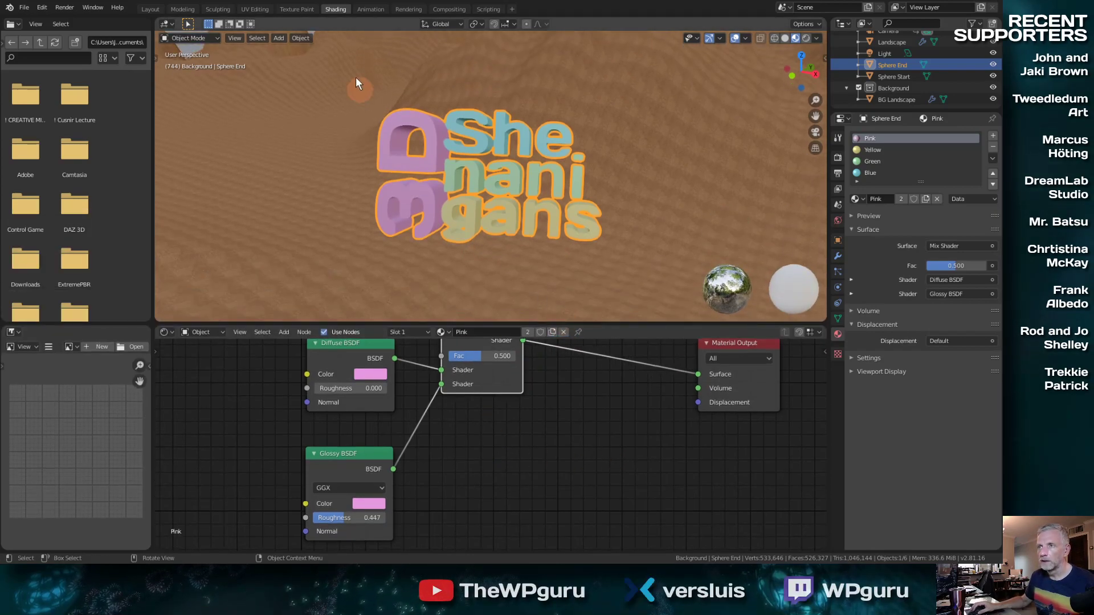
{"action": "left_click", "coordinate": [150, 9]}
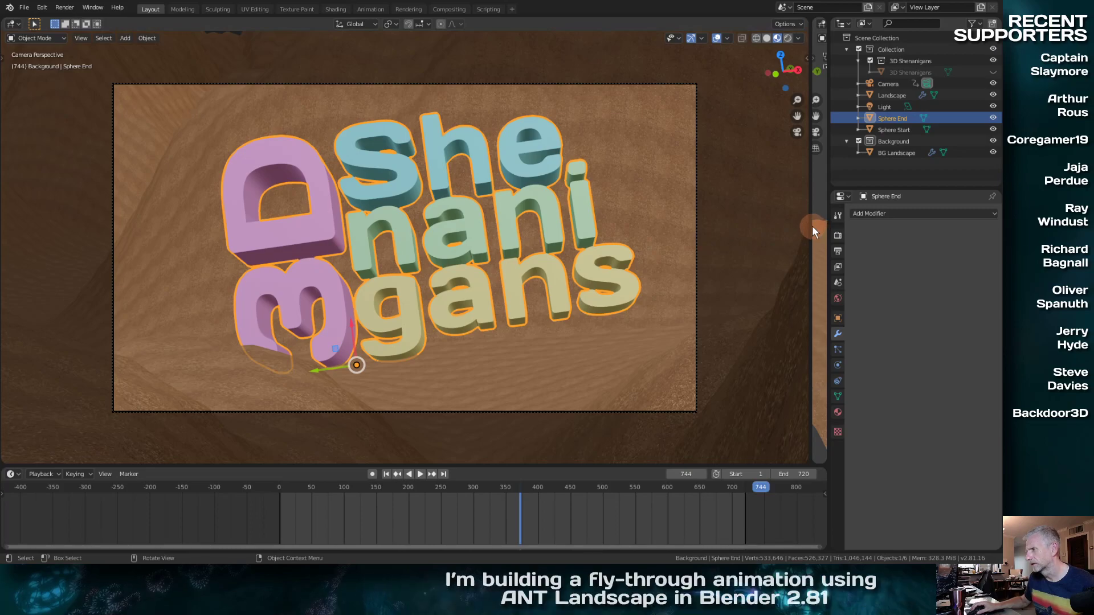
{"action": "left_click_drag", "start_coordinate": [810, 227], "coordinate": [746, 228]}
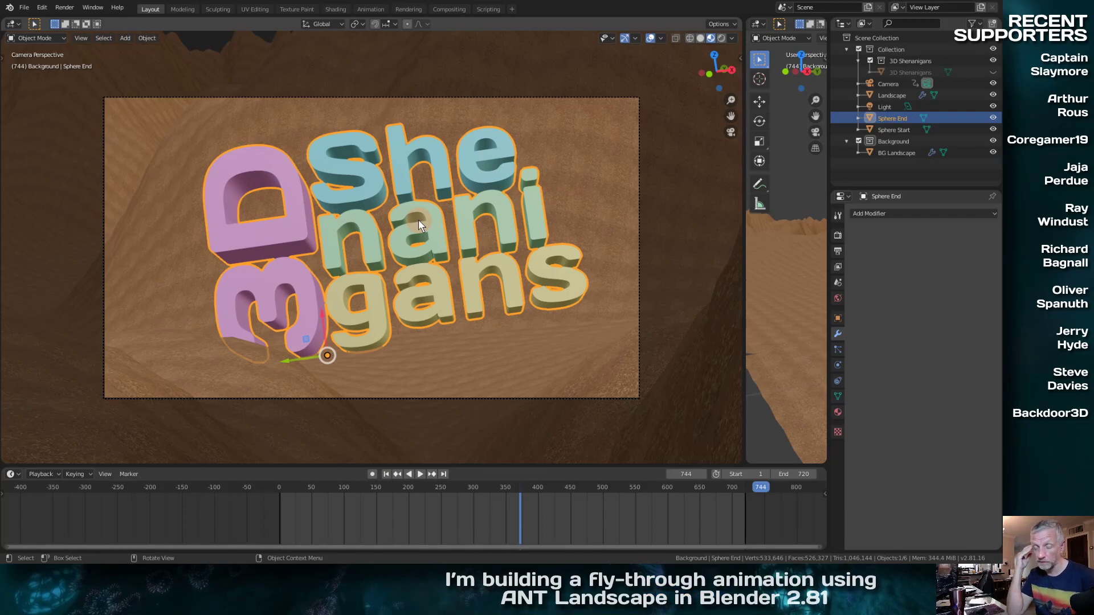
{"action": "key", "text": "shift+s"}
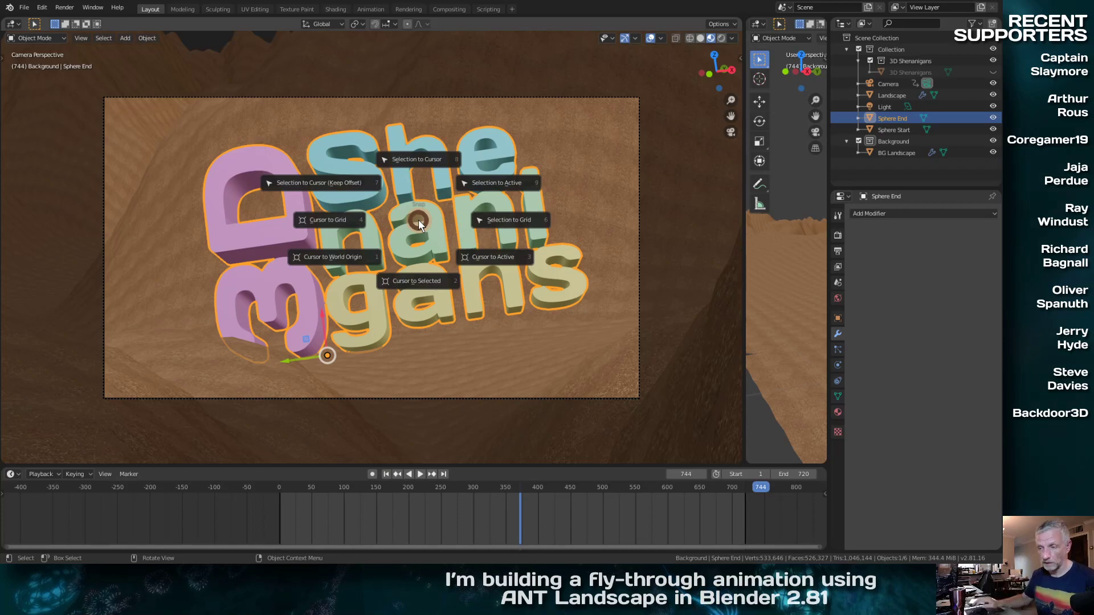
{"action": "left_click", "coordinate": [419, 114]}
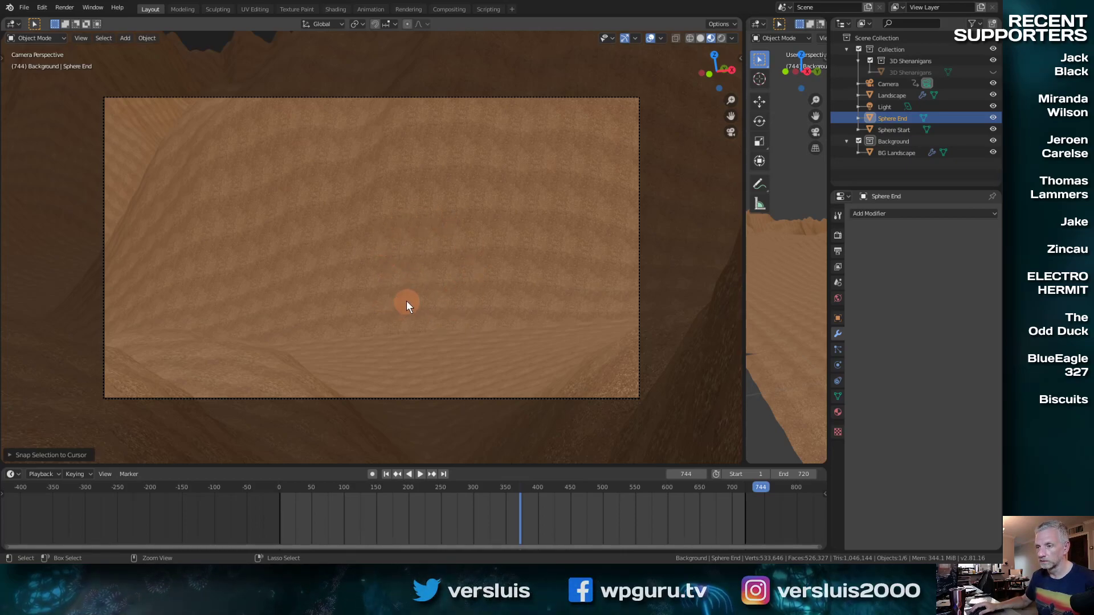
{"action": "key", "text": "ctrl+z"}
Save the current project file
{"action": "key", "text": "ctrl+s"}
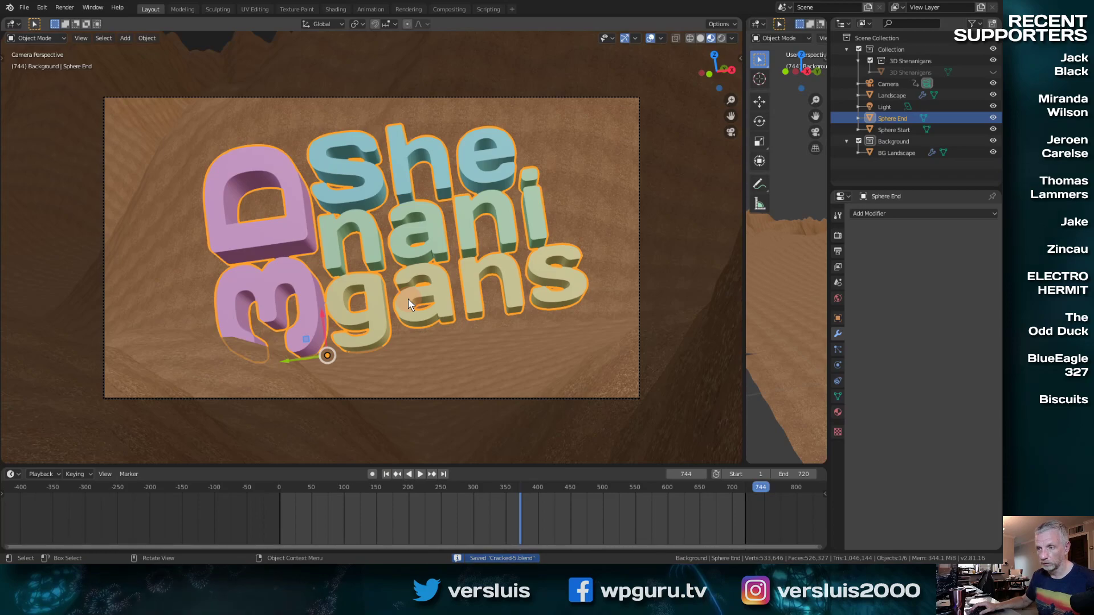